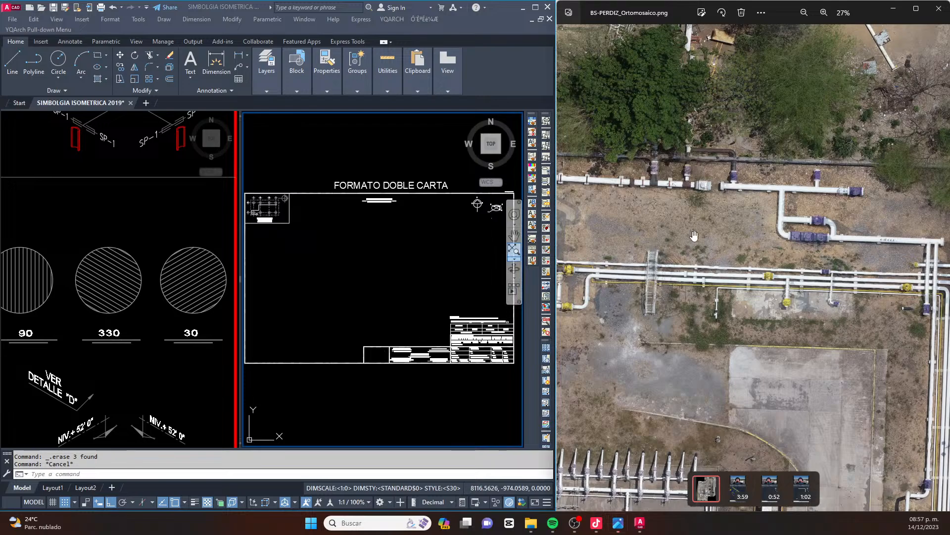
Examine the white header with purple valves and its bypass loop near the perimeter fence in BS-PERDIZ_Ortomosaico.png
left_click_drag(845, 214, 740, 228)
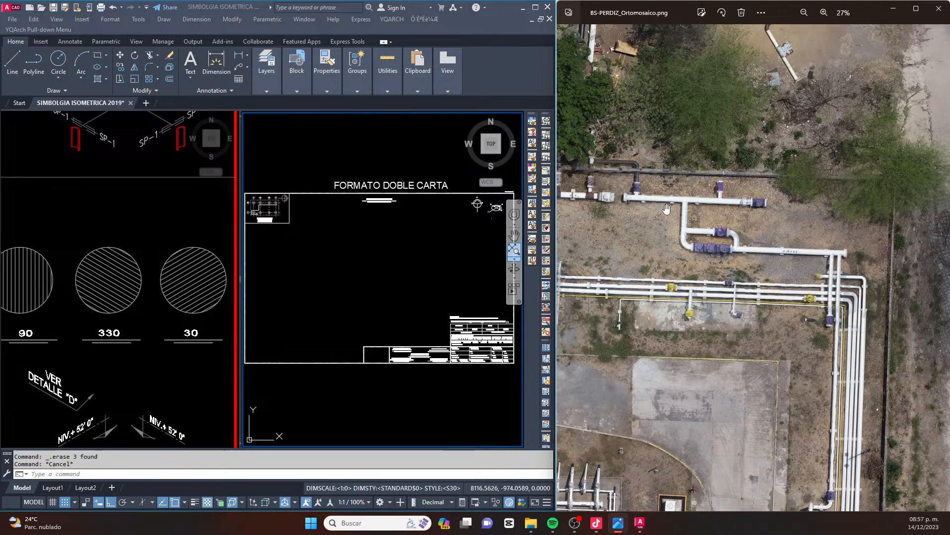
left_click(339, 208)
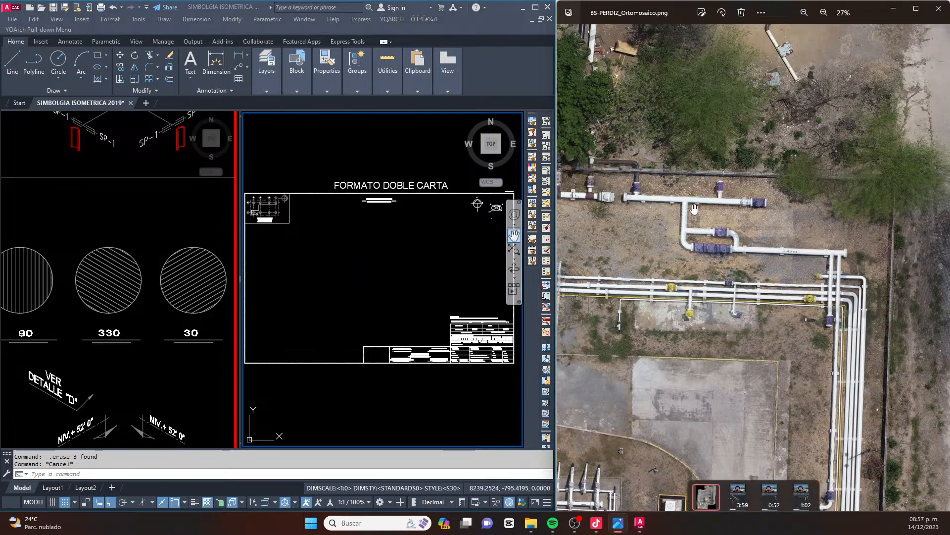
scroll(701, 243, "down", 2)
scroll(702, 243, "down", 1)
left_click_drag(665, 230, 699, 222)
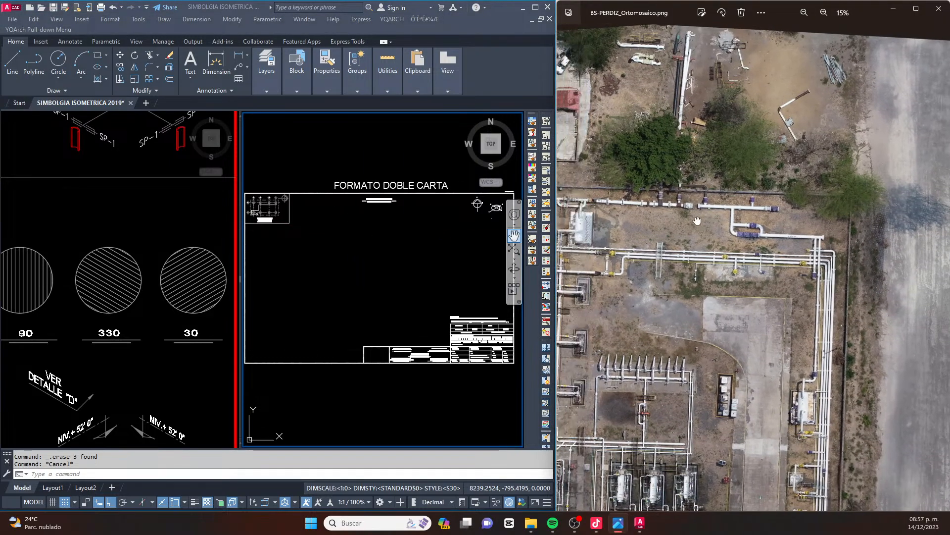
left_click_drag(676, 263, 718, 222)
scroll(718, 222, "up", 5)
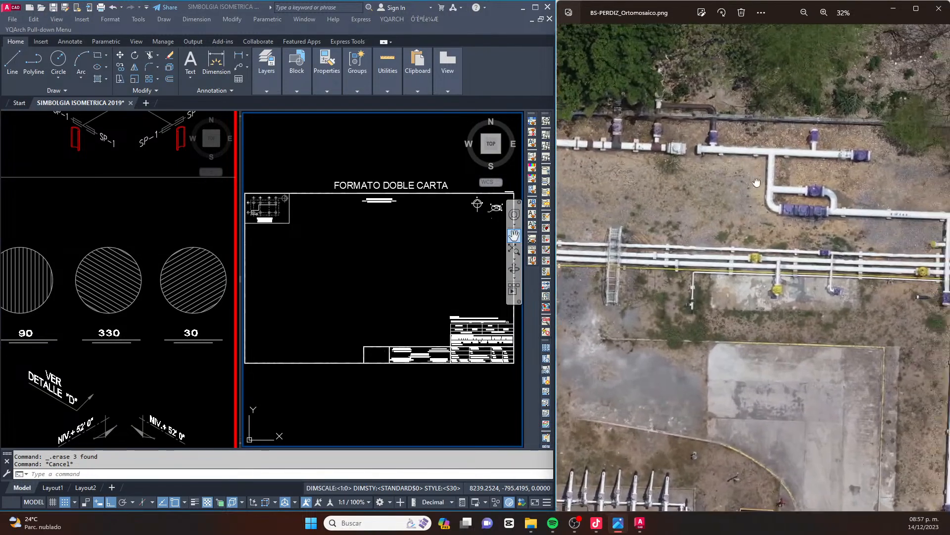
left_click_drag(767, 186, 719, 218)
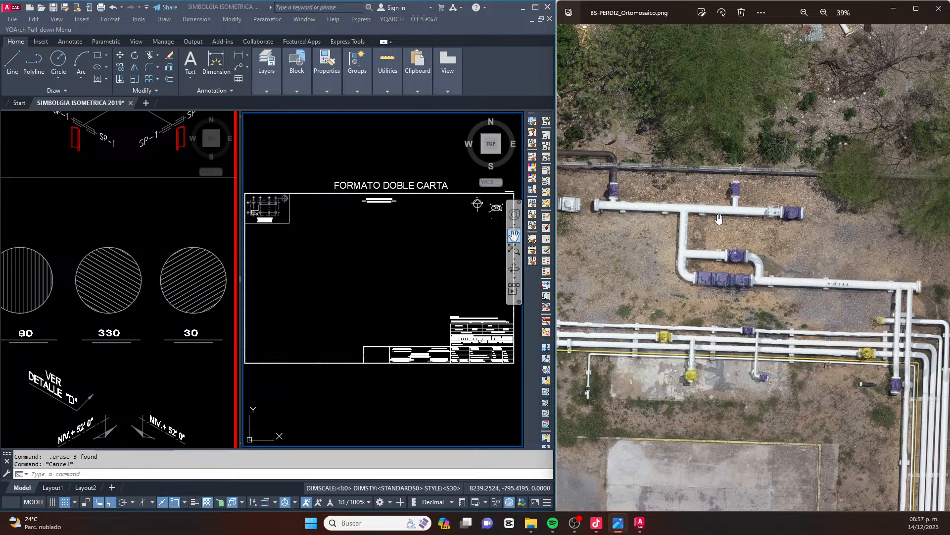
scroll(719, 218, "down", 1)
left_click_drag(735, 224, 705, 226)
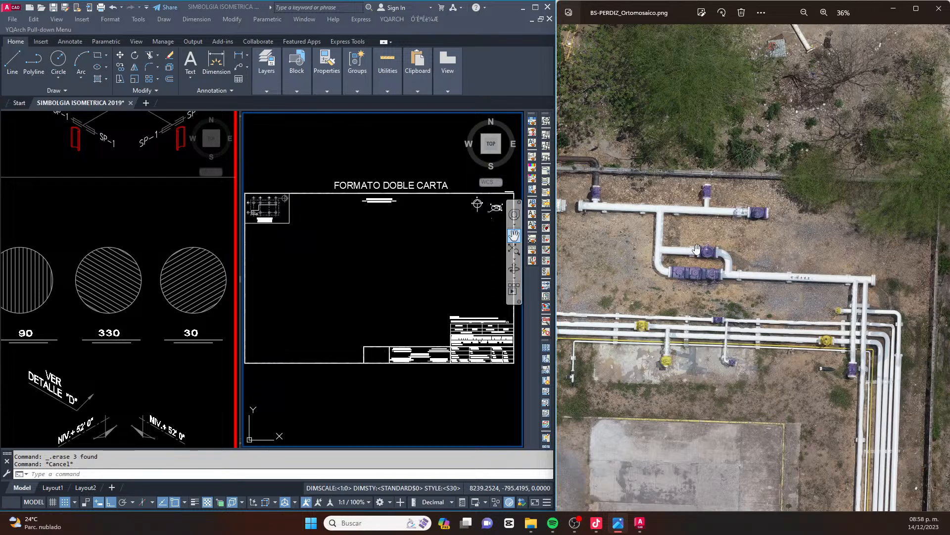
scroll(696, 249, "down", 4)
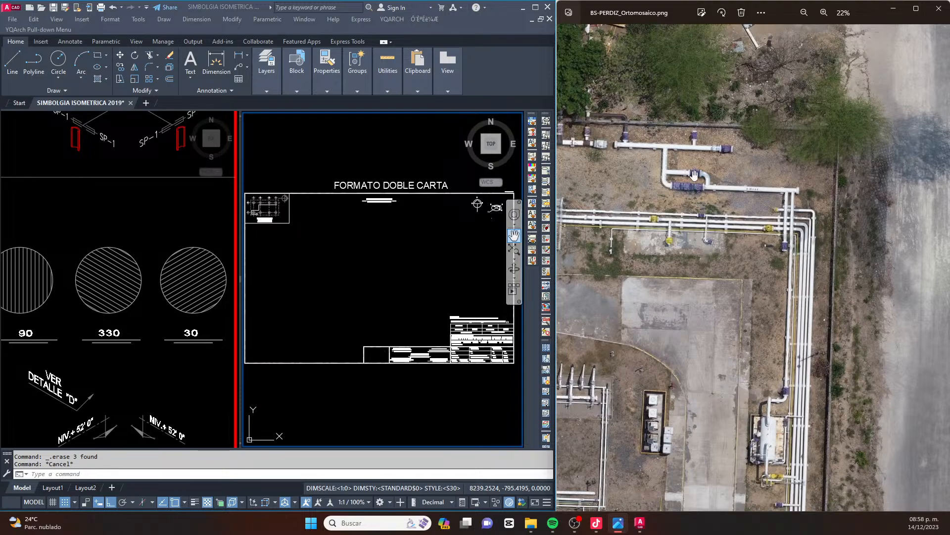
left_click_drag(637, 159, 667, 157)
scroll(604, 119, "up", 1)
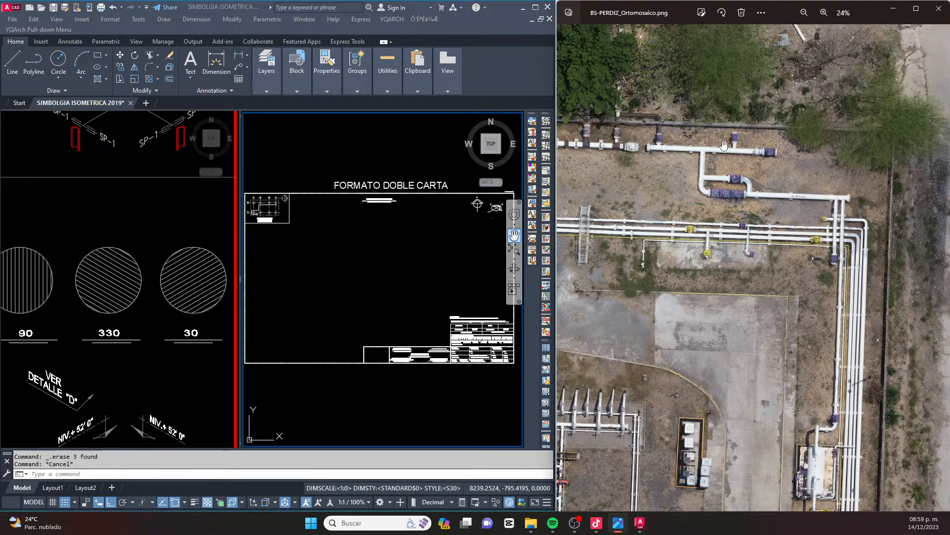
left_click_drag(722, 145, 698, 183)
scroll(695, 186, "up", 3)
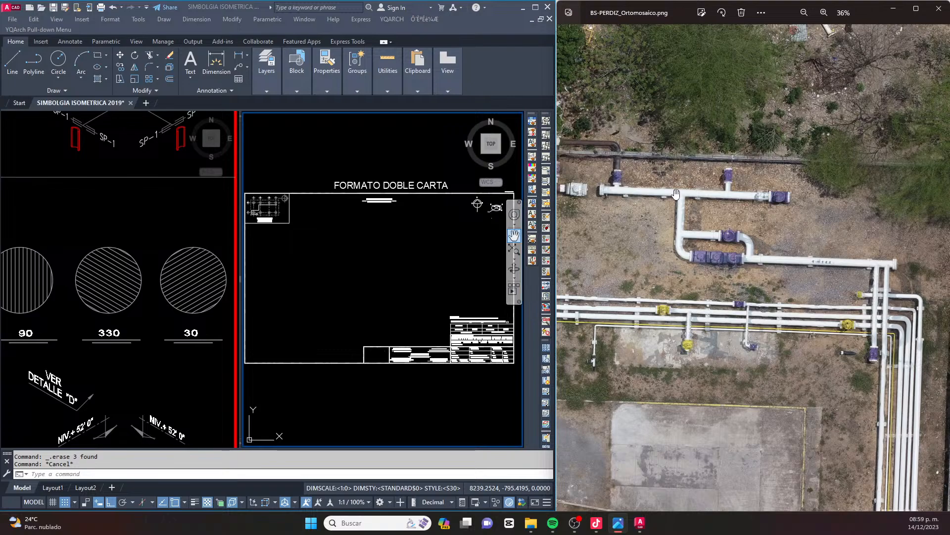
left_click_drag(679, 204, 675, 230)
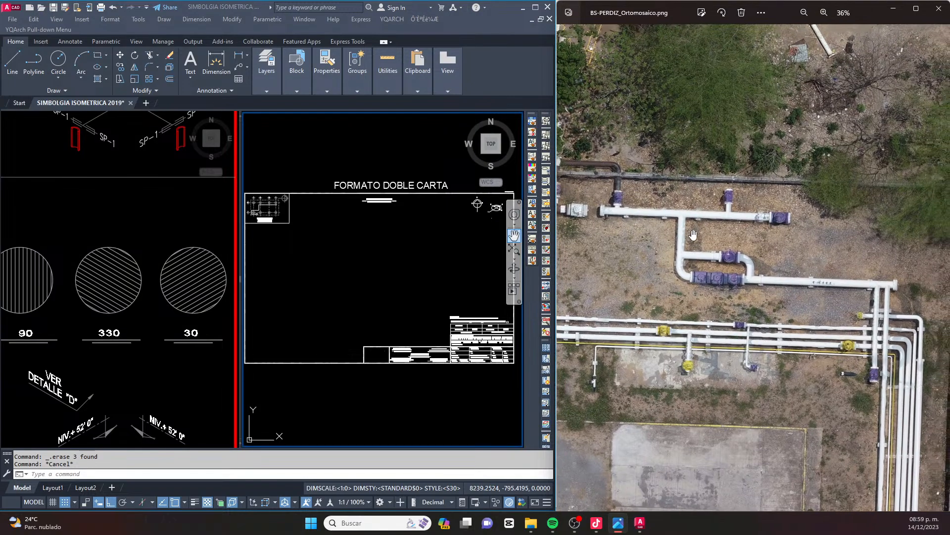
scroll(656, 214, "up", 1)
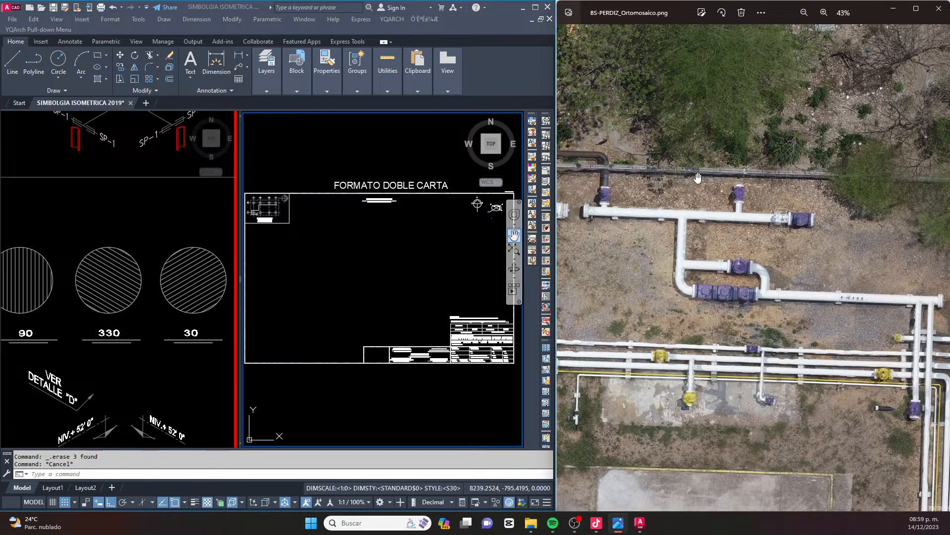
left_click_drag(681, 184, 695, 205)
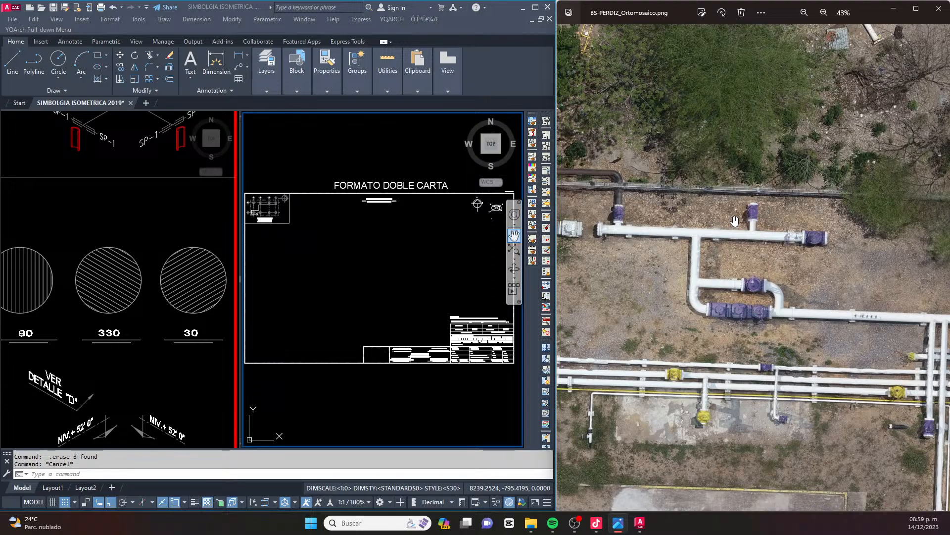
Examine the overall plant layout, the parallel pipe runs at the crossing walkway and the piping corner near the fence in the orthomosaic
scroll(332, 287, "down", 5)
scroll(686, 233, "down", 2)
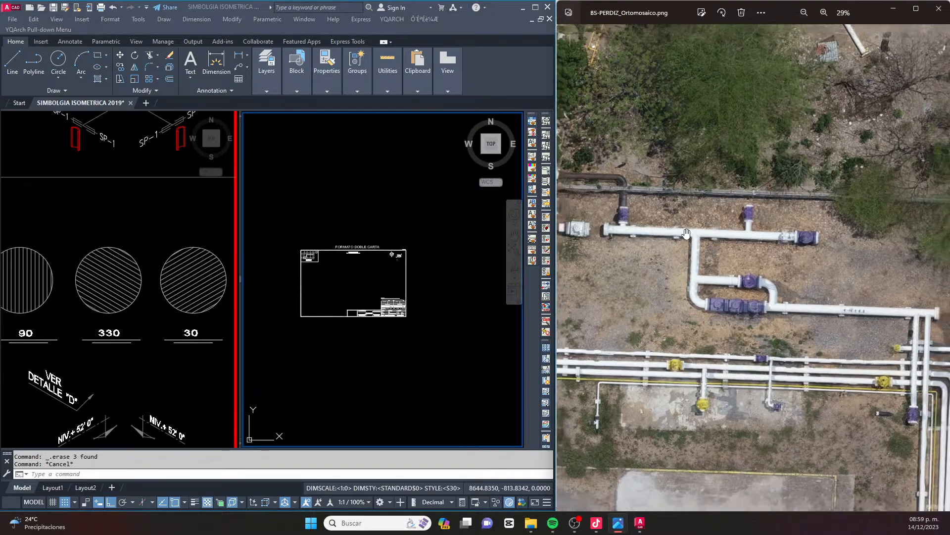
scroll(686, 233, "down", 8)
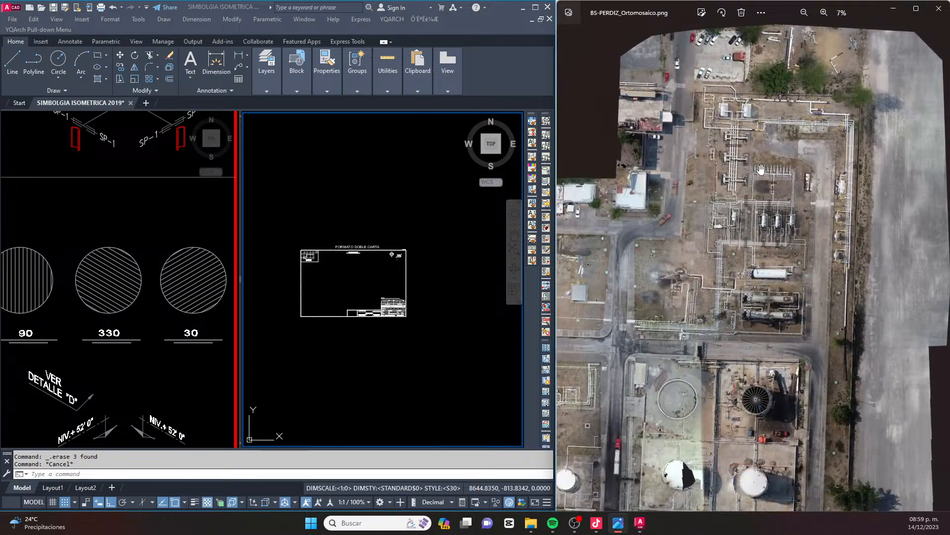
scroll(761, 169, "up", 5)
scroll(826, 216, "up", 2)
scroll(709, 213, "up", 1)
scroll(710, 213, "down", 3)
scroll(673, 213, "up", 5)
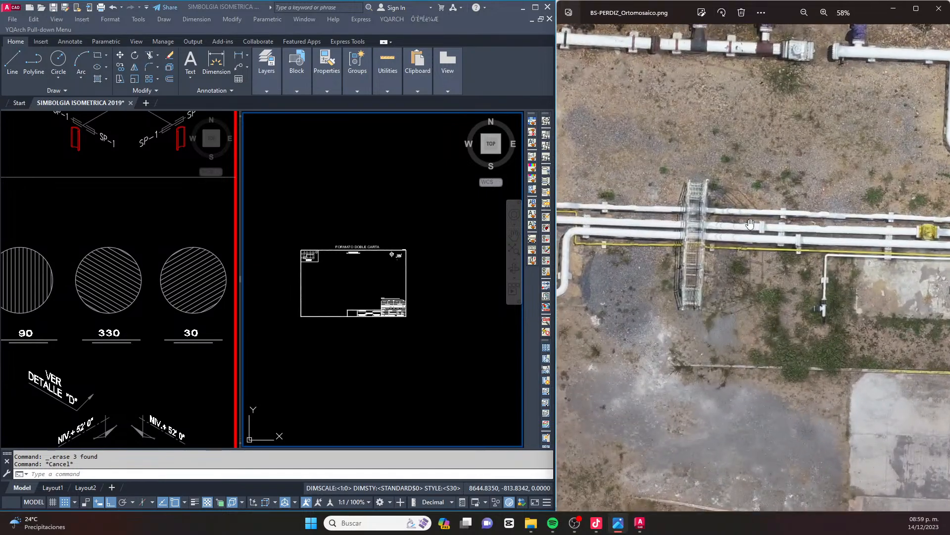
scroll(730, 270, "down", 10)
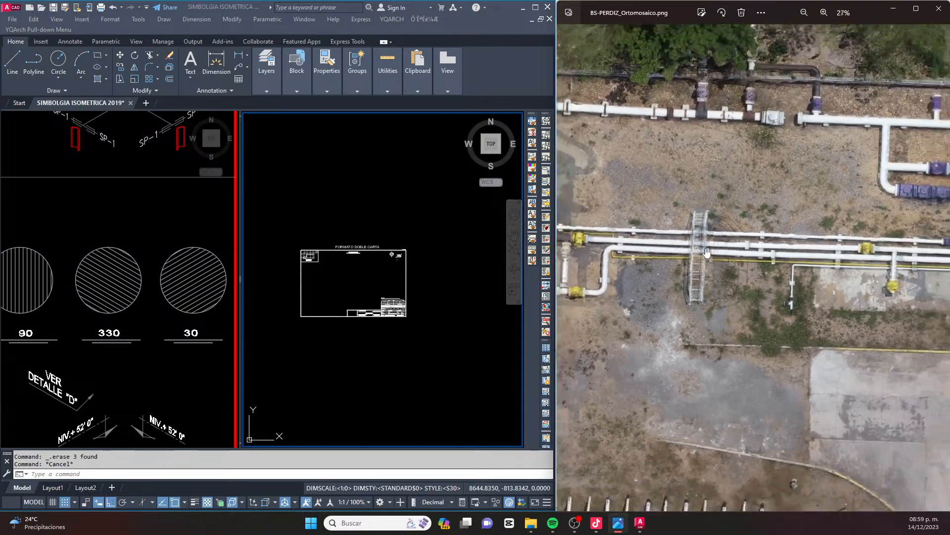
scroll(693, 190, "down", 3)
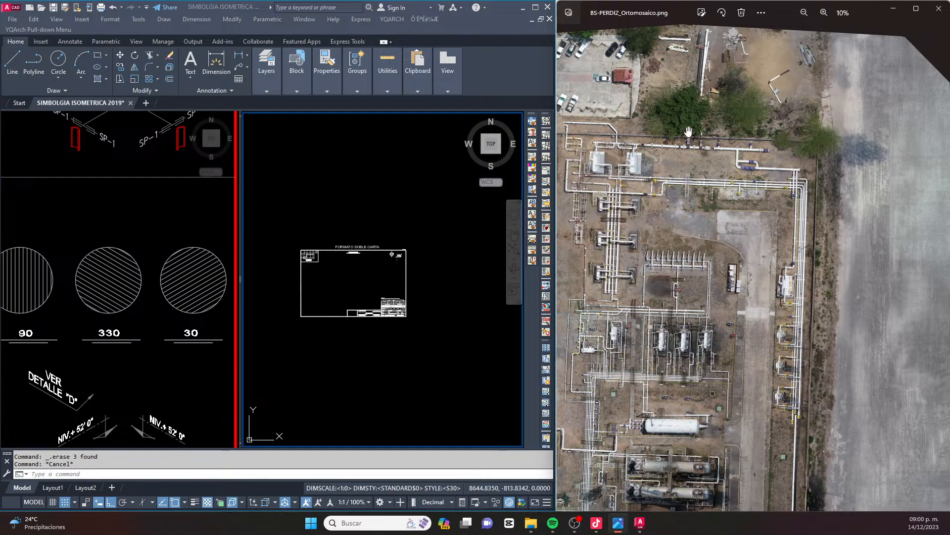
scroll(693, 208, "down", 5)
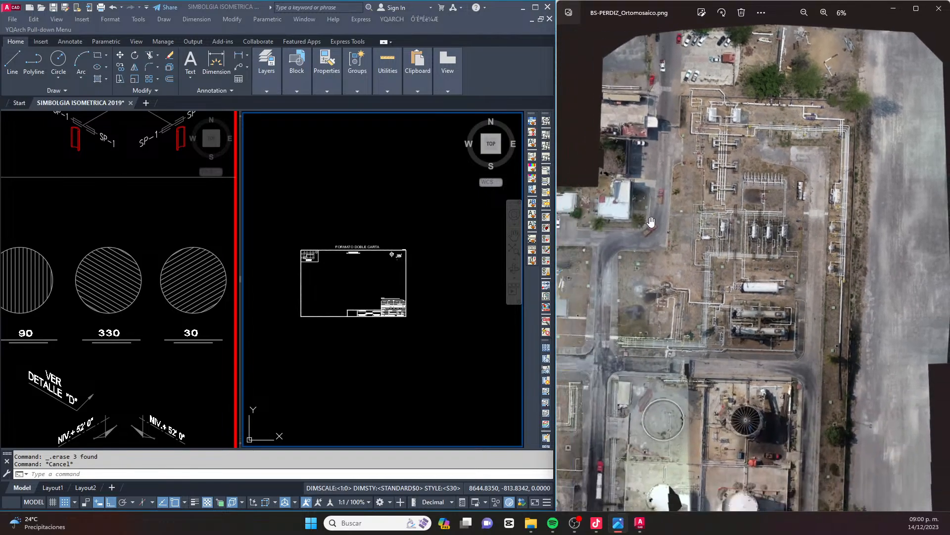
scroll(723, 232, "up", 5)
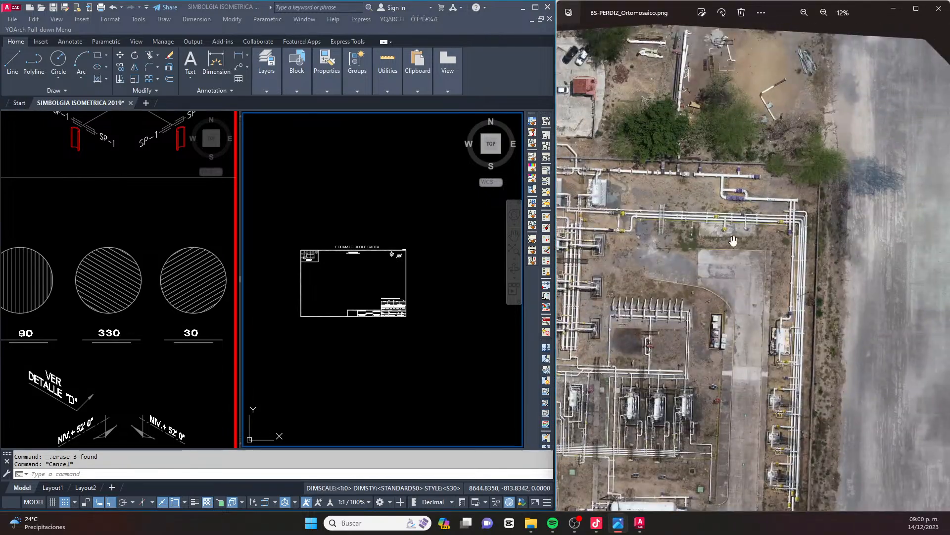
scroll(740, 210, "up", 1)
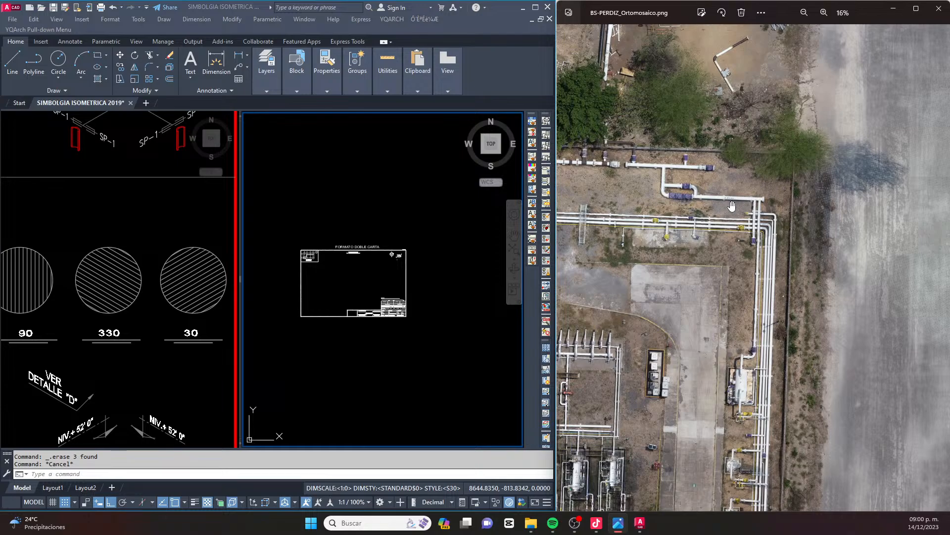
scroll(766, 173, "up", 1)
left_click_drag(690, 206, 737, 259)
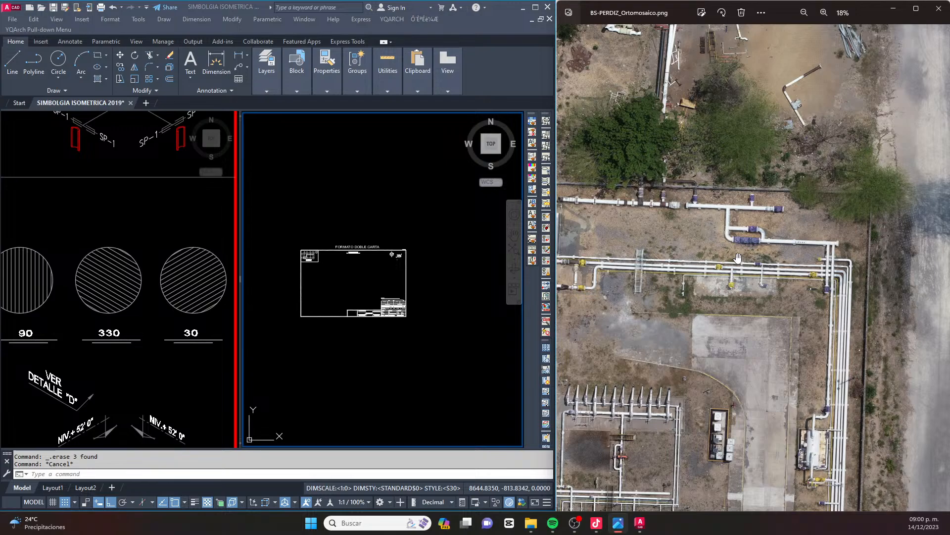
scroll(667, 235, "down", 2)
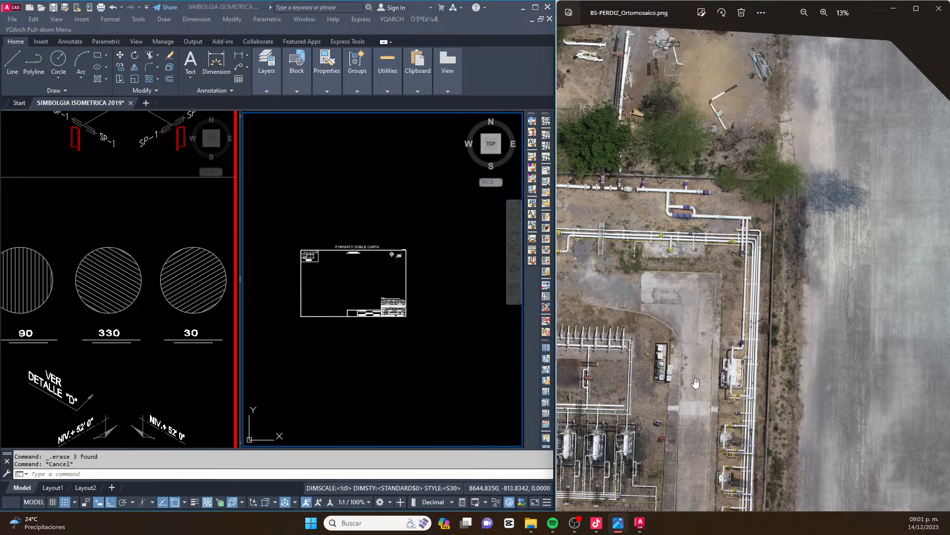
Switch to AutoCAD and inspect the empty FORMATO DOBLE CARTA sheet among the drawing's formats
left_click(134, 324)
scroll(171, 271, "down", 8)
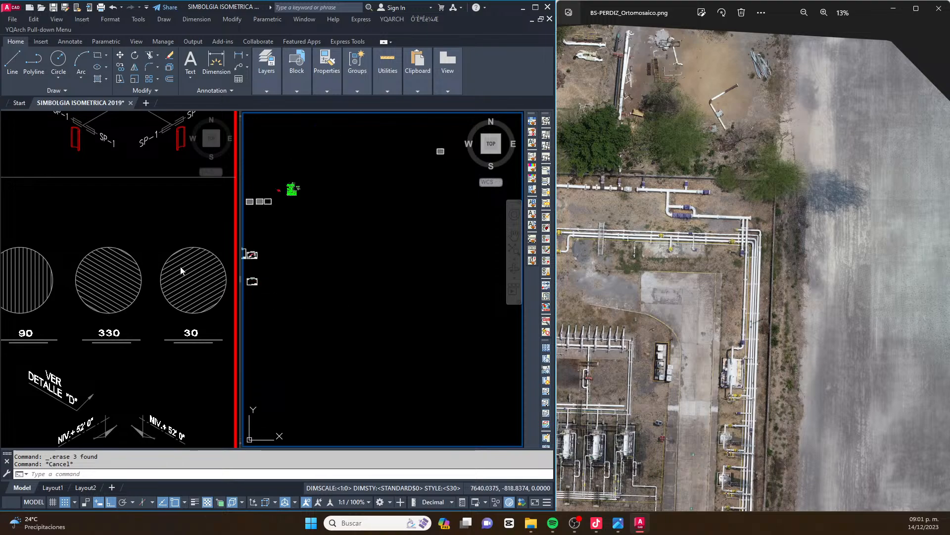
middle_click_drag(259, 270, 373, 274)
scroll(363, 269, "up", 10)
middle_click_drag(478, 404, 343, 328)
scroll(337, 328, "up", 4)
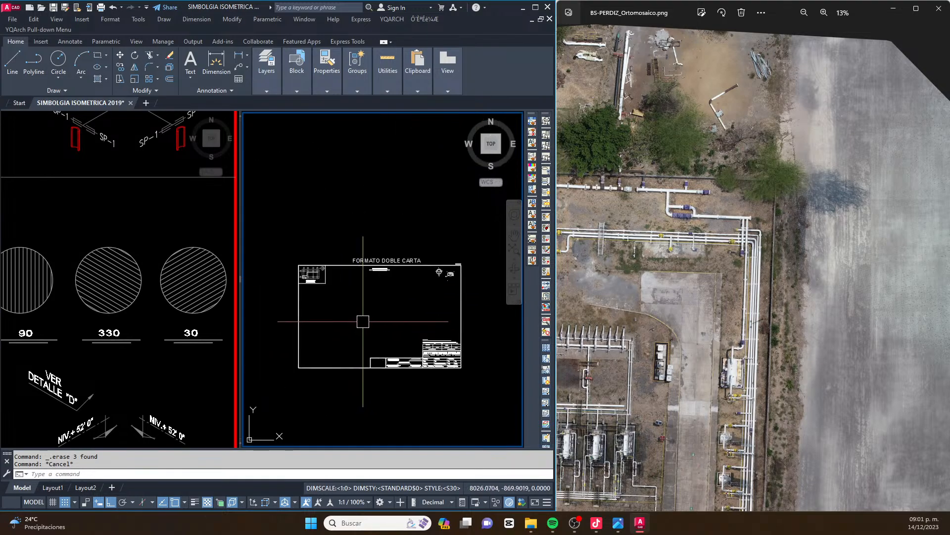
mouse_move(382, 282)
middle_mouse_down()
mouse_move(360, 299)
mouse_move(379, 305)
middle_mouse_up()
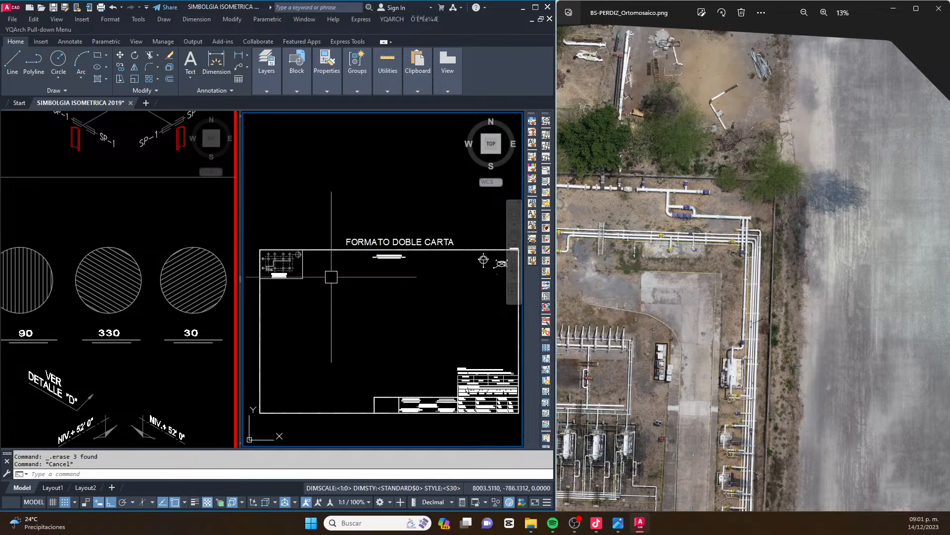
left_click(159, 165)
left_click(348, 272)
key("Escape")
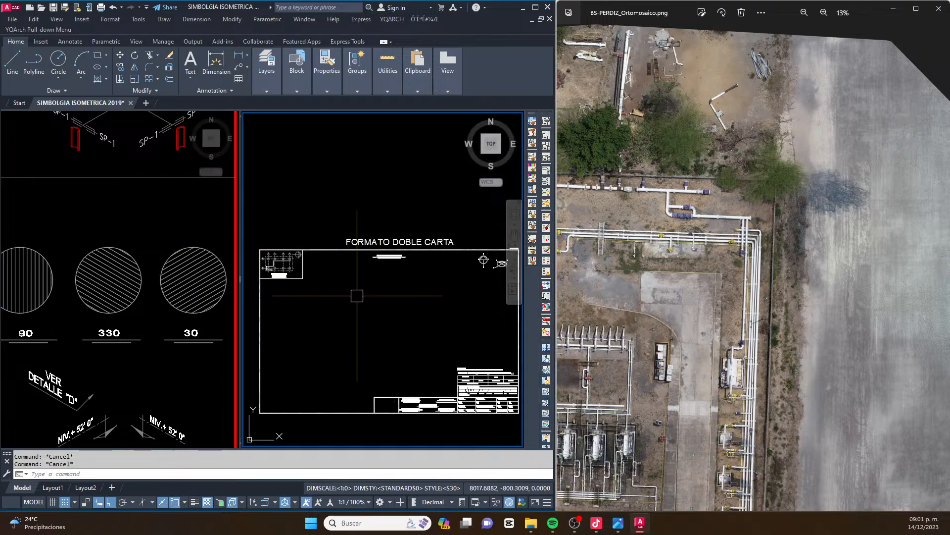
Review the SIMBOLOGIA table of valve, reducer and flange symbols, framing it beside the FORMATO DOBLE CARTA sheet in the other viewport
left_click(144, 270)
scroll(94, 313, "down", 2)
scroll(96, 311, "down", 5)
middle_click_drag(83, 300, 154, 298)
scroll(93, 291, "up", 6)
scroll(111, 292, "down", 4)
middle_click_drag(57, 259, 83, 280)
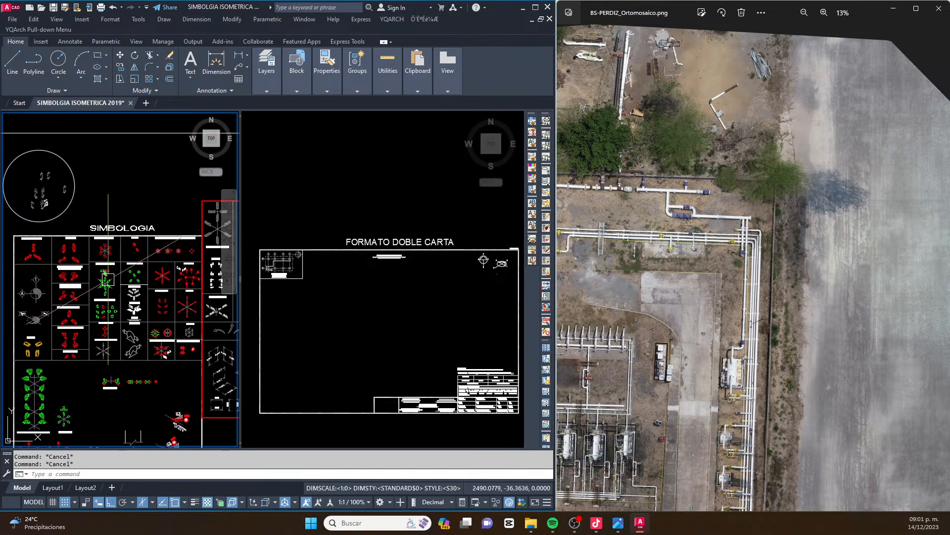
scroll(108, 279, "down", 2)
scroll(89, 277, "up", 4)
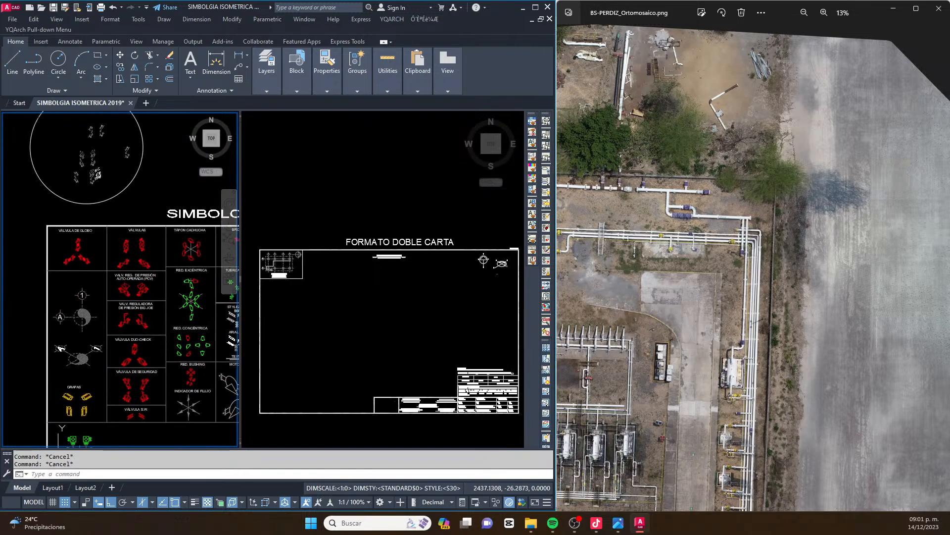
left_click(399, 225)
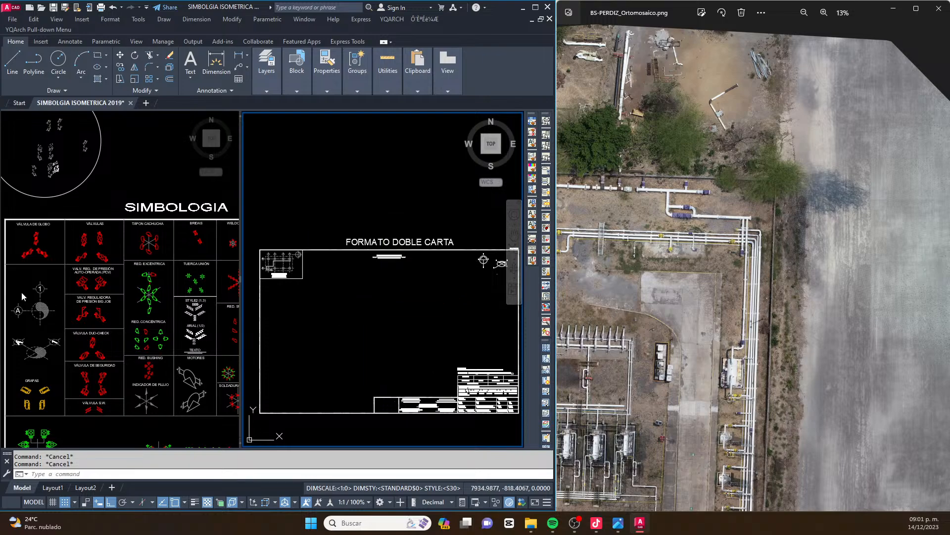
left_click(94, 293)
middle_click_drag(78, 261, 85, 273)
left_click(334, 287)
middle_click_drag(346, 302, 337, 290)
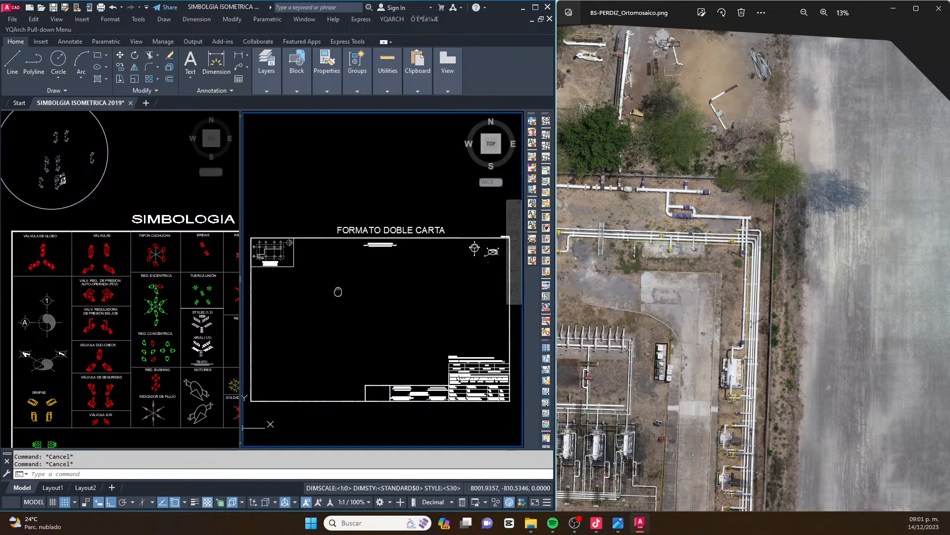
Compare the north arrow and isometric compass symbols of the FORMATO DOBLE CARTA sheet with the bypass piping's orientation in the orthomosaic
left_click(654, 292)
scroll(653, 291, "up", 5)
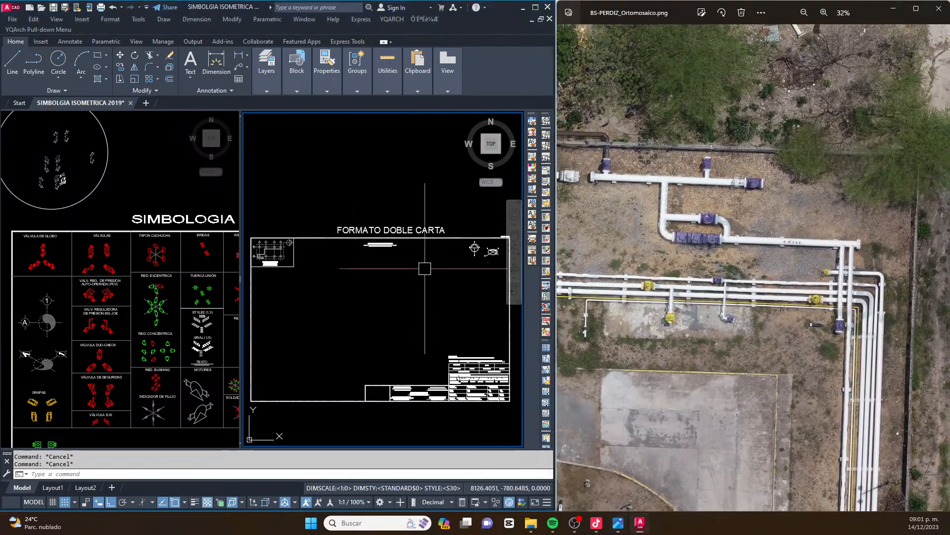
scroll(415, 269, "up", 6)
scroll(399, 259, "up", 3)
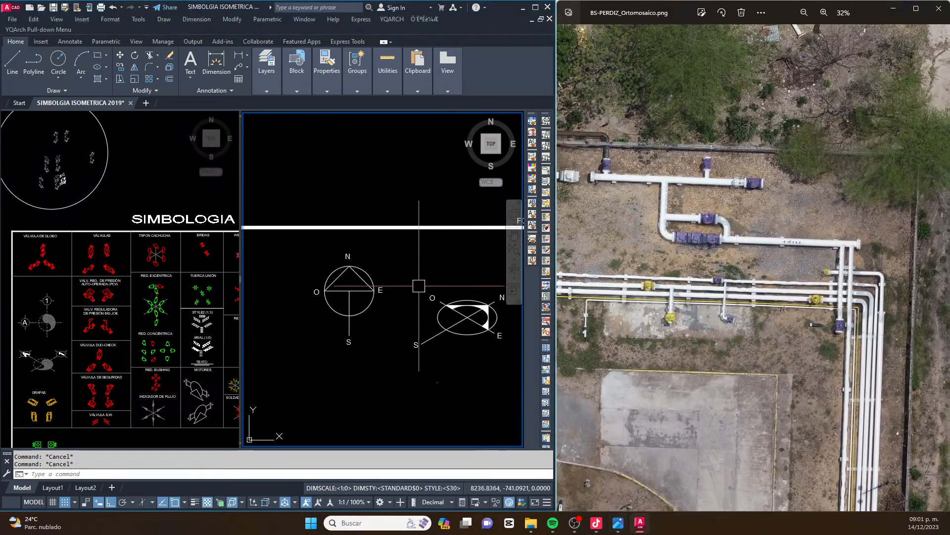
middle_click_drag(267, 275, 289, 281)
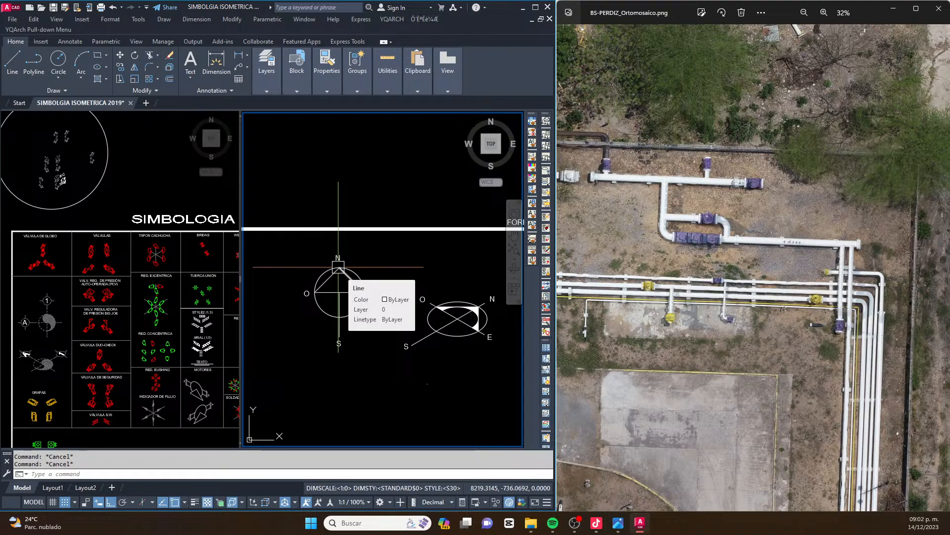
scroll(338, 268, "up", 5)
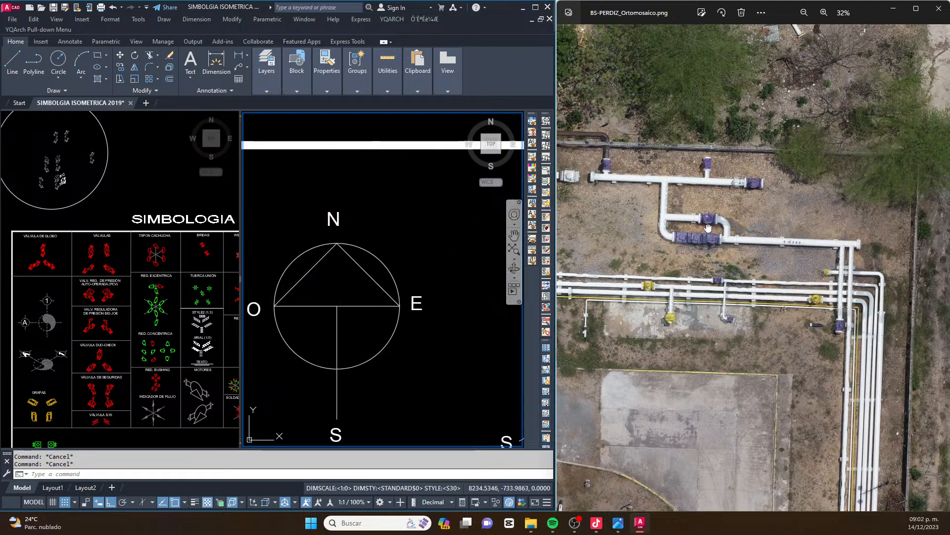
scroll(704, 208, "down", 1)
scroll(704, 208, "up", 1)
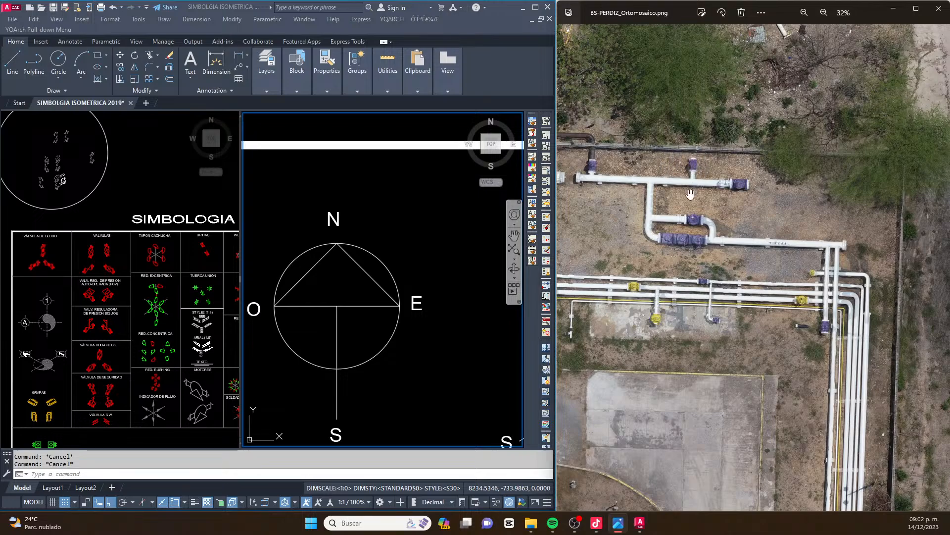
Examine the plan north arrow and the isometric compass beside it, comparing the directions of their N, S, E and O axes
scroll(403, 195, "down", 2)
scroll(413, 259, "up", 2)
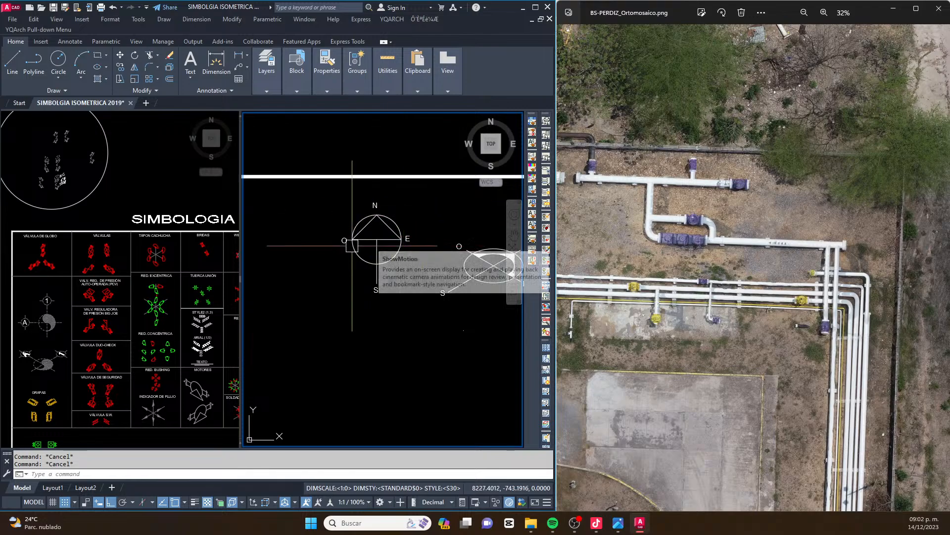
mouse_move(343, 254)
middle_mouse_down()
mouse_move(404, 266)
mouse_move(356, 244)
middle_mouse_up()
left_click(350, 384)
key("Escape")
left_click(669, 235)
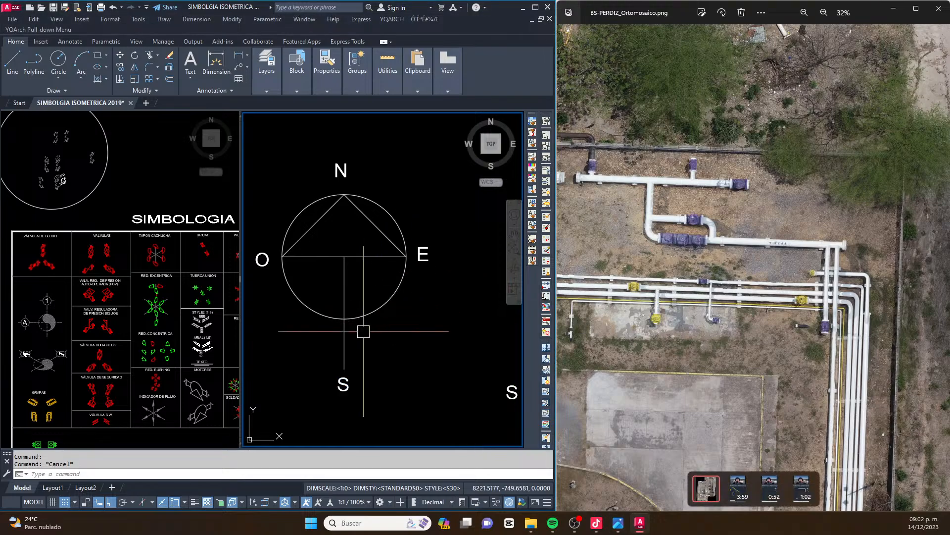
scroll(351, 308, "down", 2)
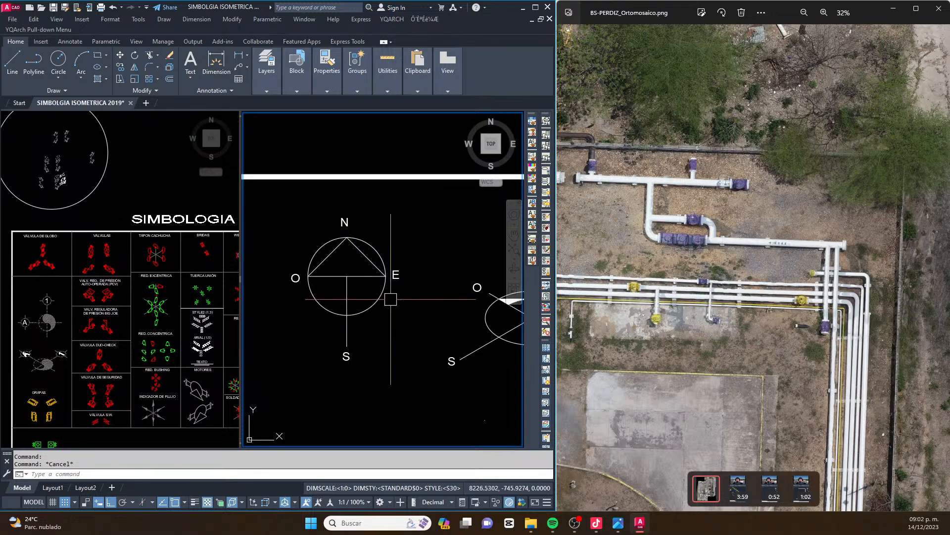
middle_click_drag(404, 298, 335, 299)
middle_click_drag(503, 329, 384, 343)
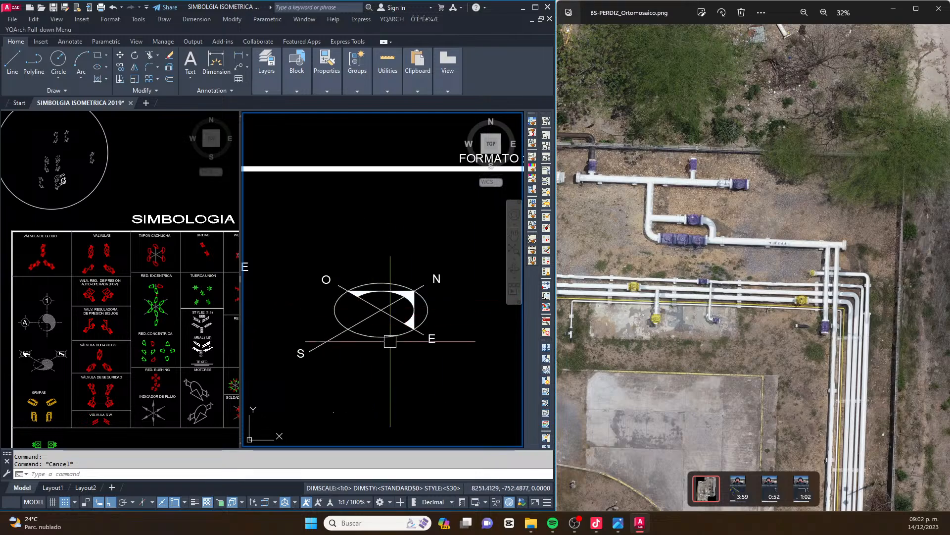
Switch the crosshair to isometric drafting with the SI command, matching it to the isometric compass axes
type("SI")
key("Return")
scroll(377, 310, "up", 5)
scroll(346, 287, "down", 8)
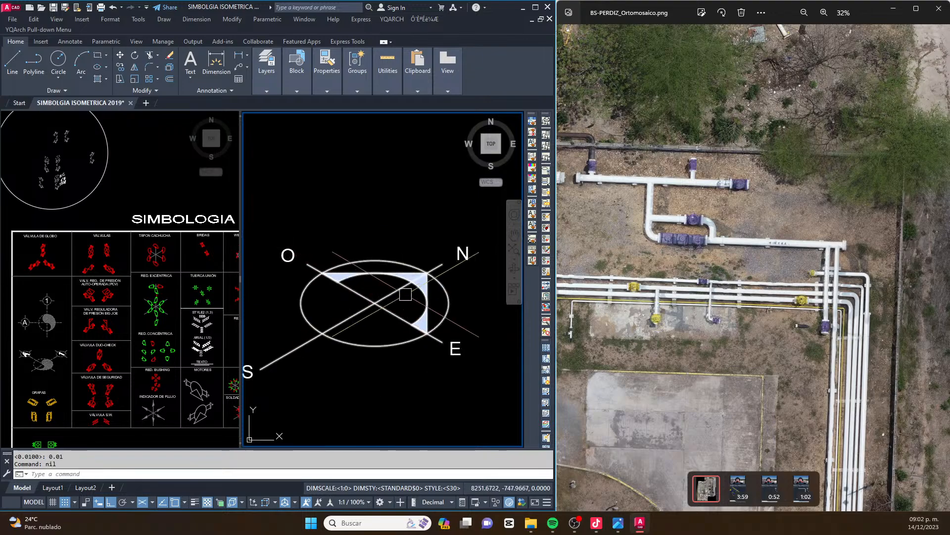
Draw a trial line parallel to the compass's isometric N–S axis, just below the compass
scroll(348, 340, "down", 4)
type("L")
key("Return")
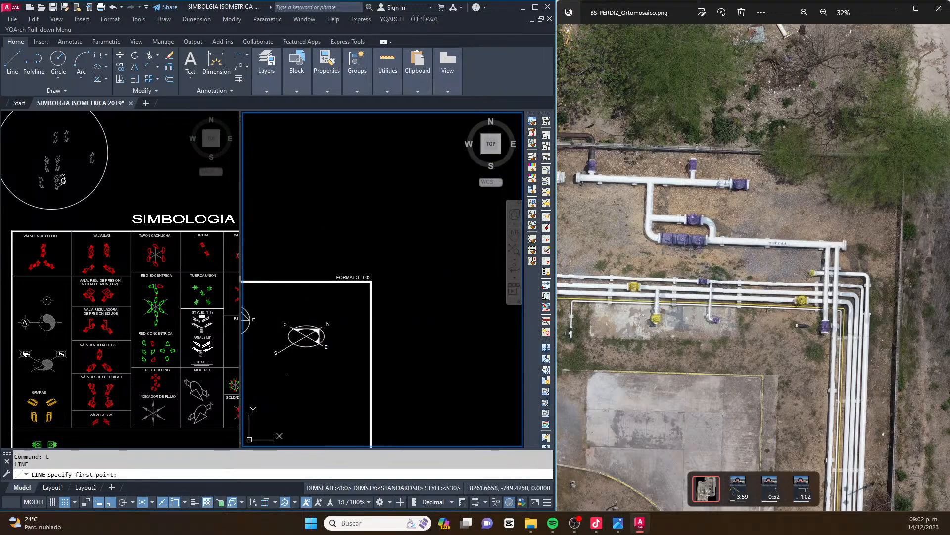
left_click(303, 389)
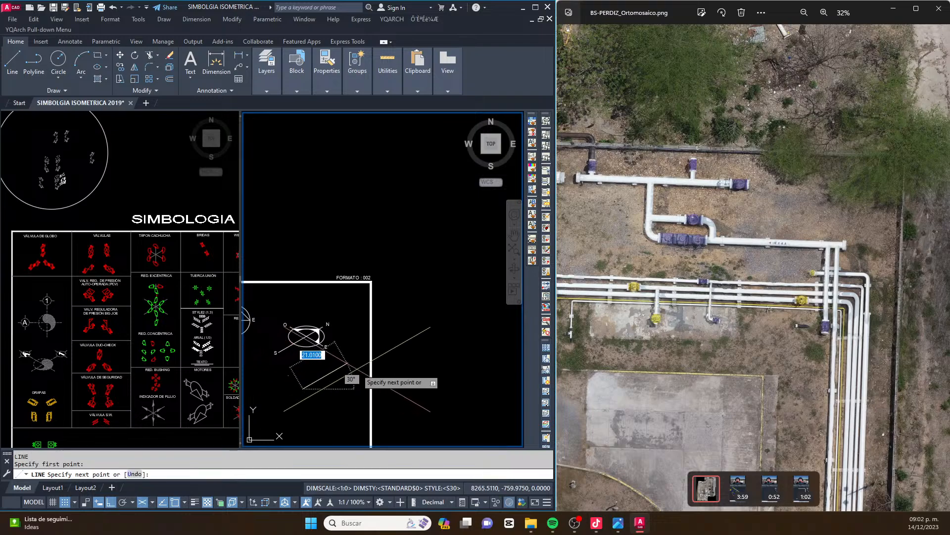
key("Escape")
key("Return")
left_click(350, 358)
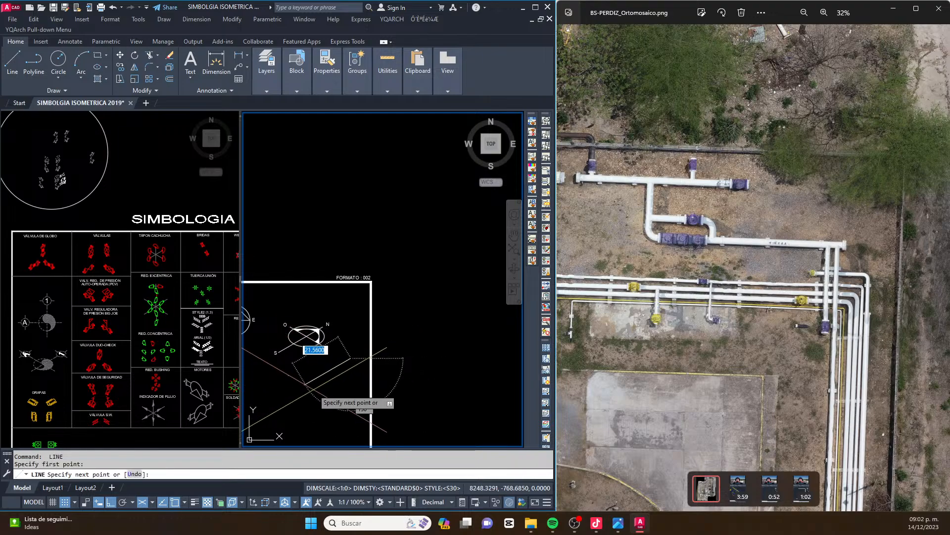
left_click(268, 405)
key("Escape")
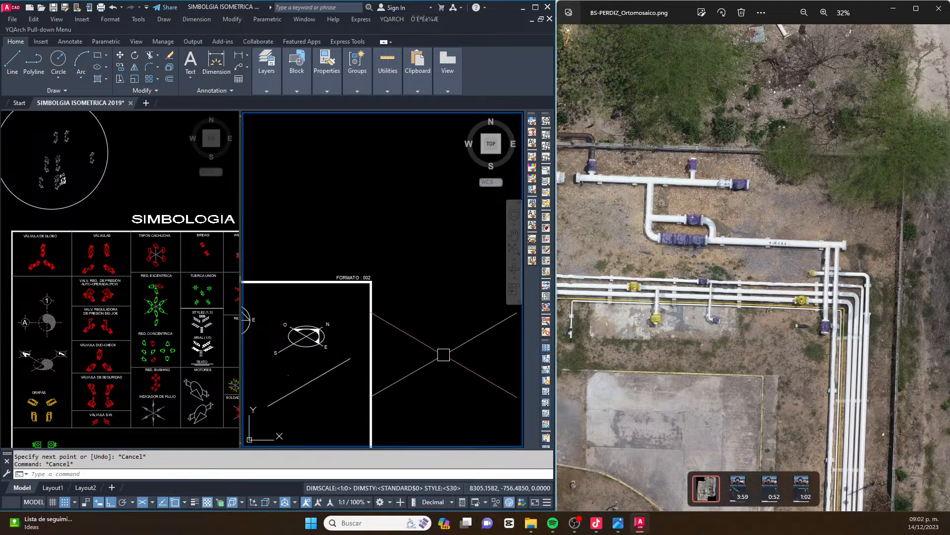
Draw a trial line parallel to the compass's isometric O–E axis in the empty area east of the sheet border
type("l")
key("Return")
left_click(495, 389)
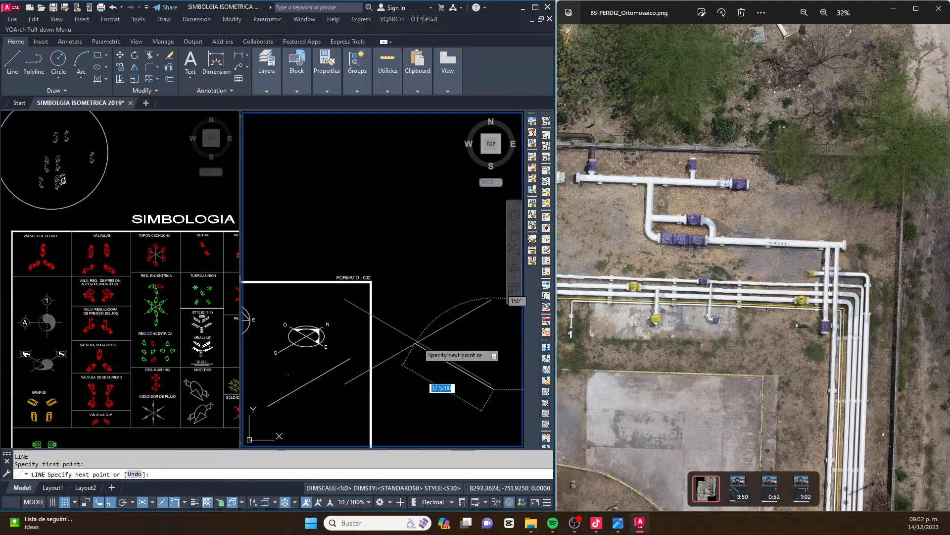
left_click(417, 343)
key("Escape")
Draw a second trial line along the O–E isometric axis, above the first one outside the sheet
middle_click_drag(413, 340, 356, 351)
type("l")
key("Return")
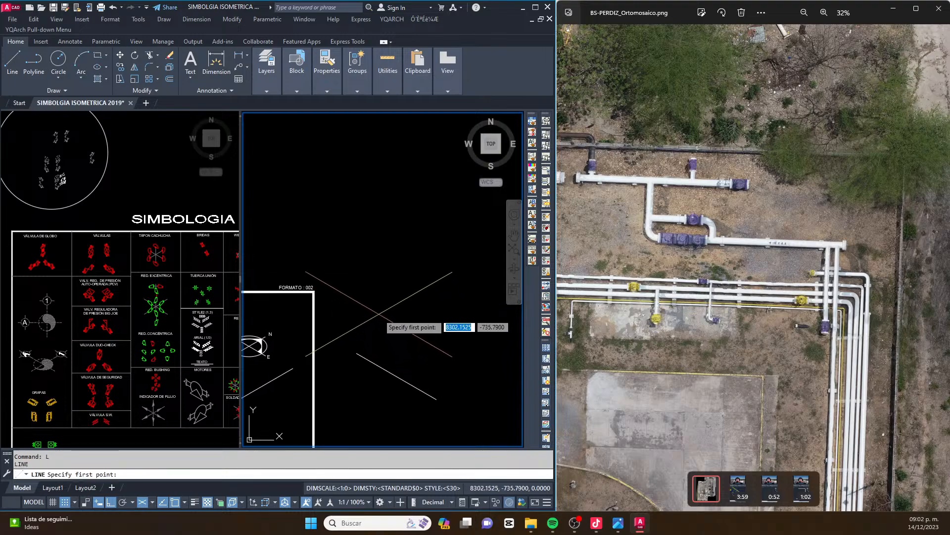
middle_click_drag(371, 313, 403, 311)
left_click(411, 306)
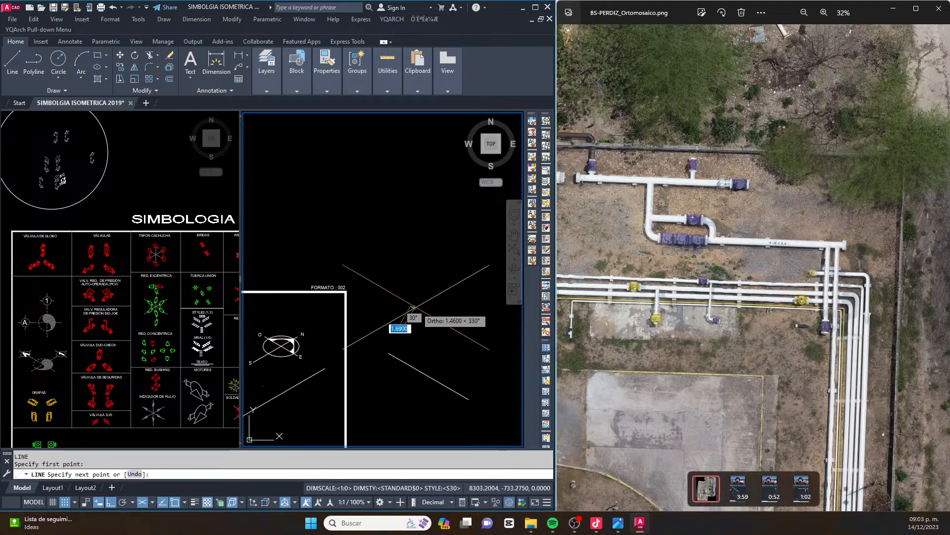
left_click(480, 341)
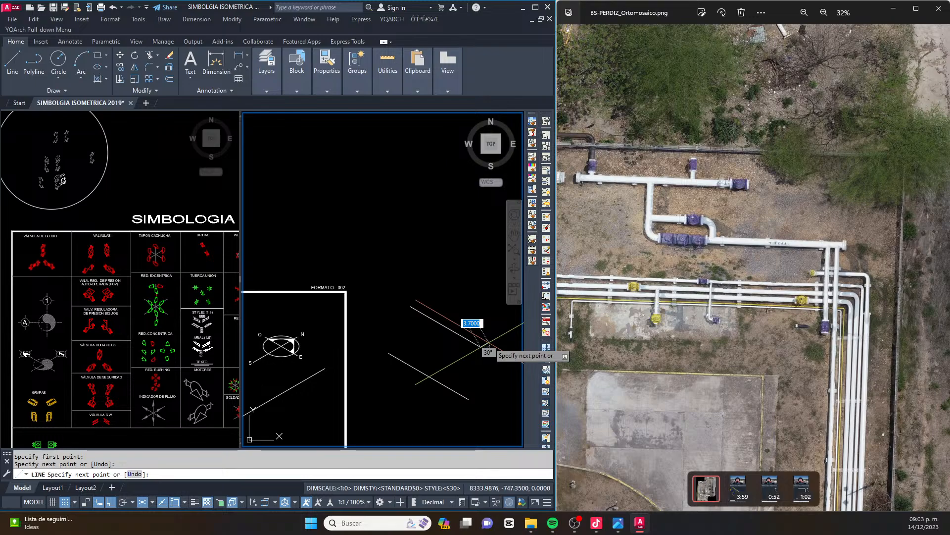
key("Escape")
key("Escape")
Erase the two O–E trial lines outside the sheet and the N–S trial line below the compass
left_click(504, 268)
left_click(438, 390)
key("Delete")
scroll(508, 264, "down", 2)
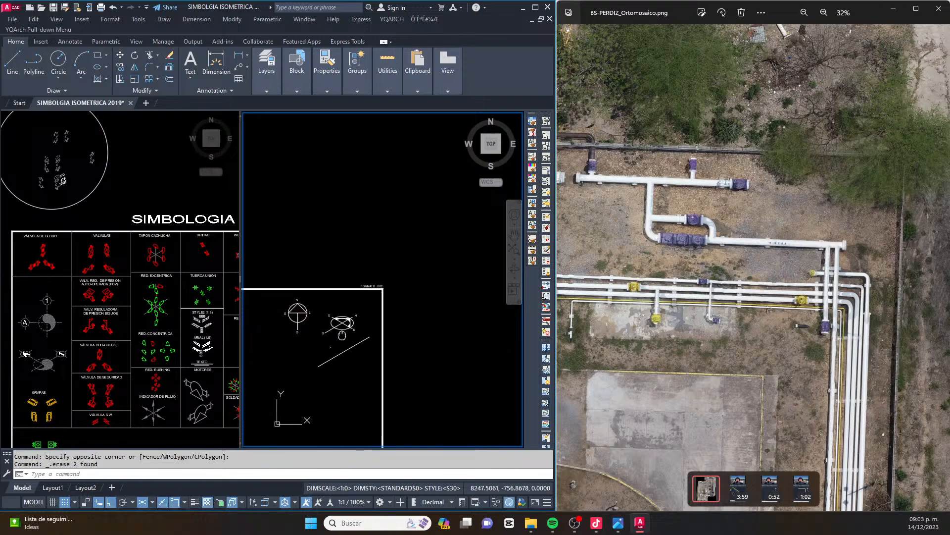
left_click(337, 357)
key("Delete")
Erase the stray point below the isometric compass inside the sheet
middle_click_drag(375, 329, 390, 297)
left_click(395, 309)
left_click(373, 367)
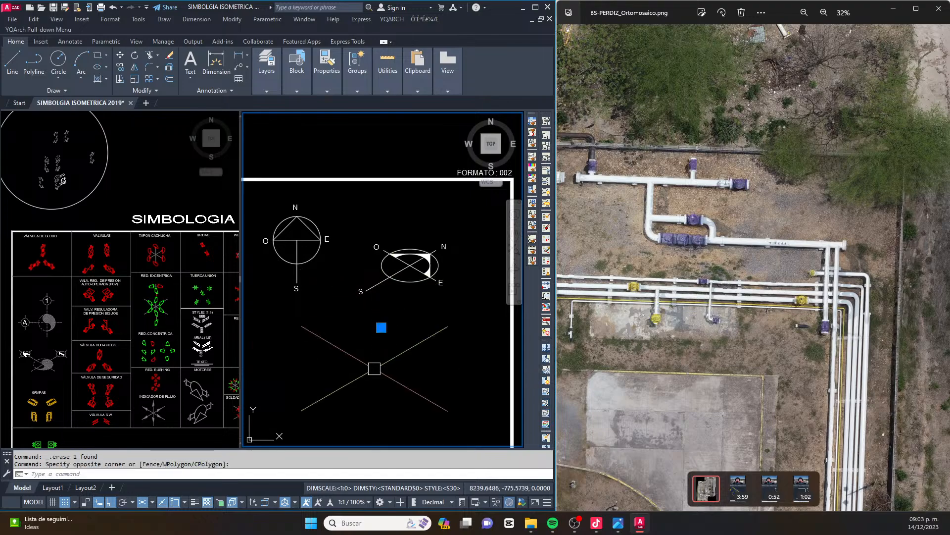
key("Delete")
Compare the valved header and bypass piping in the orthomosaic with the compass symbols on the FORMATO DOBLE CARTA sheet
scroll(408, 337, "down", 4)
scroll(408, 335, "down", 3)
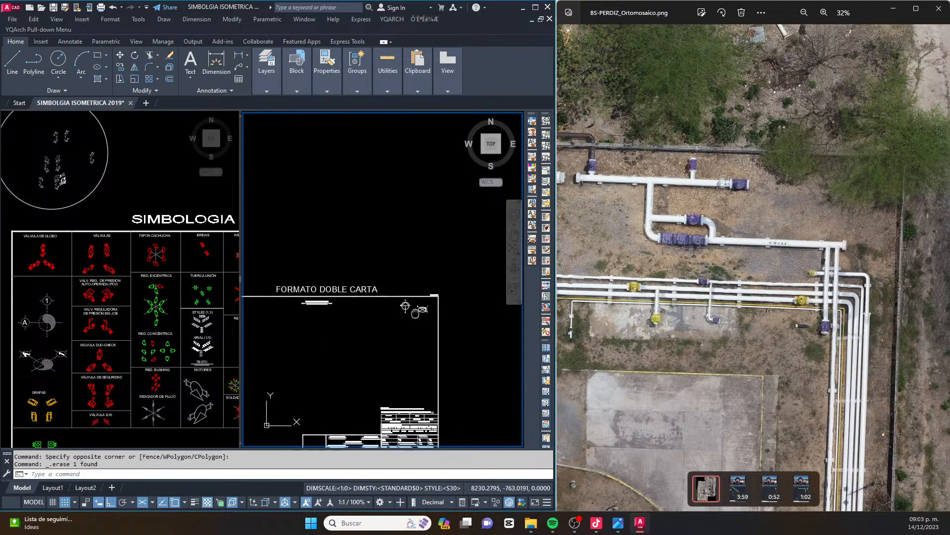
scroll(439, 291, "down", 1)
middle_click_drag(439, 291, 422, 292)
scroll(693, 243, "up", 2)
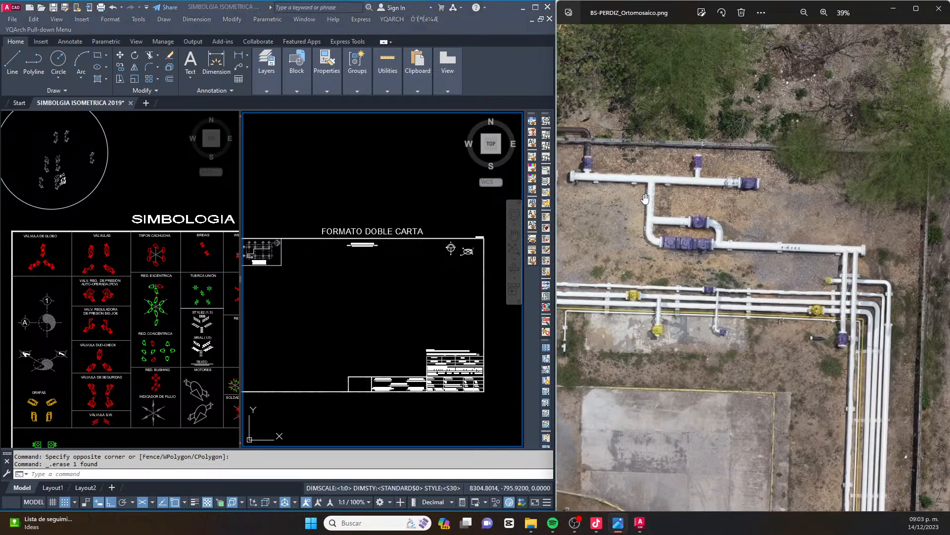
scroll(682, 229, "up", 1)
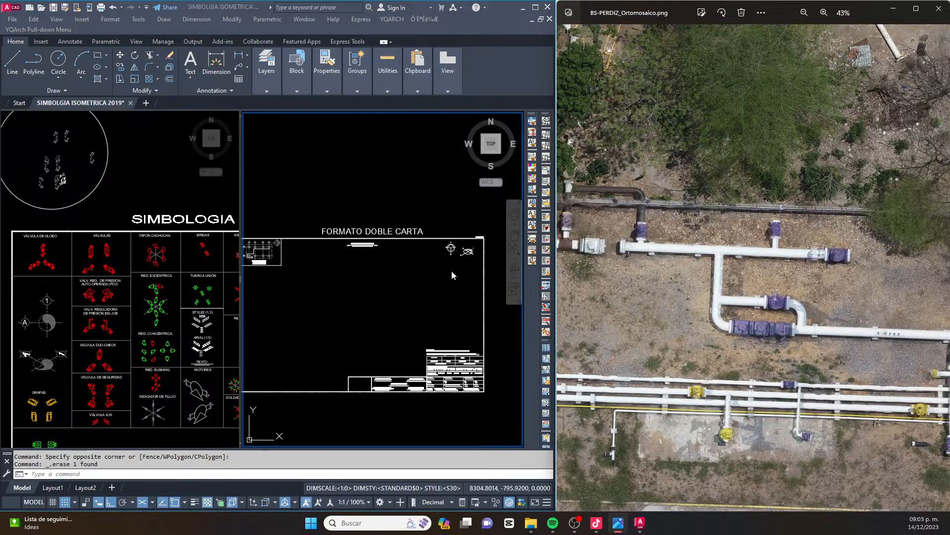
key("Escape")
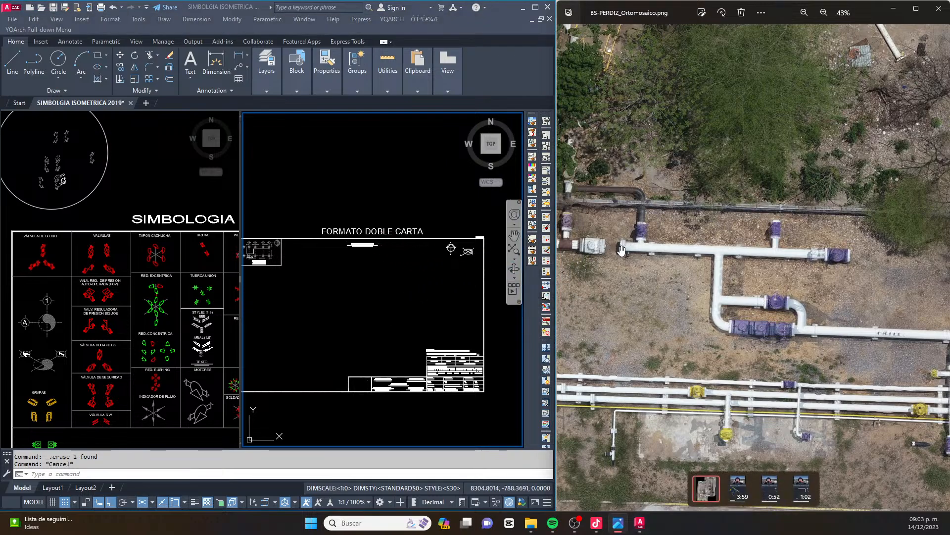
left_click(352, 243)
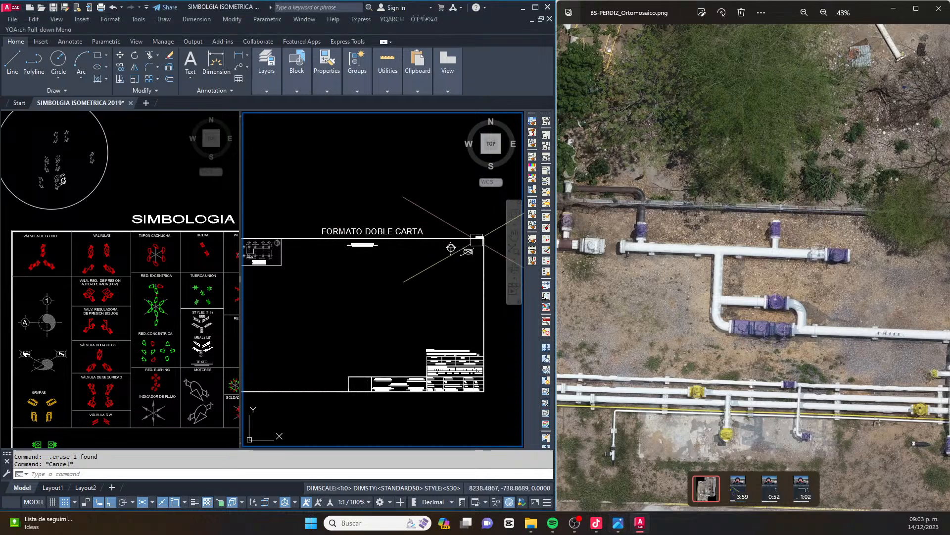
scroll(475, 245, "up", 7)
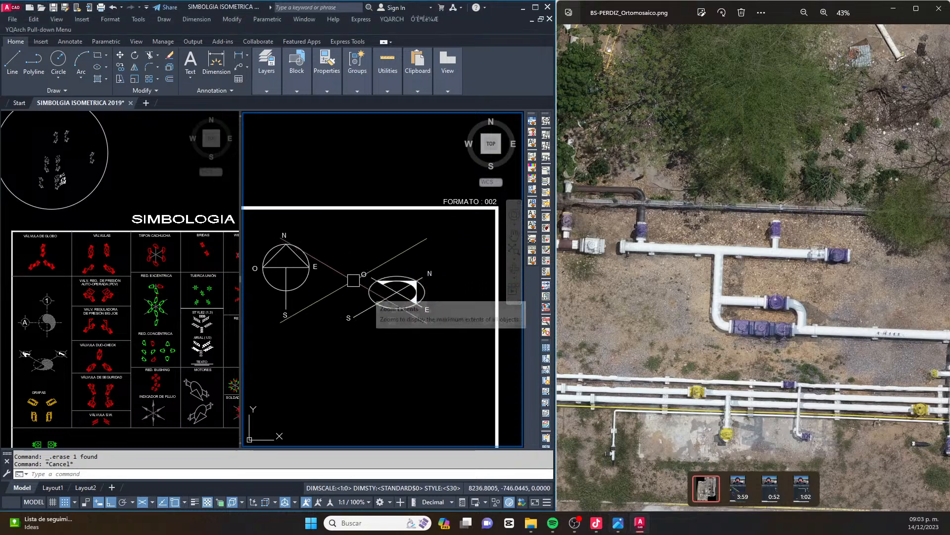
scroll(650, 294, "down", 5)
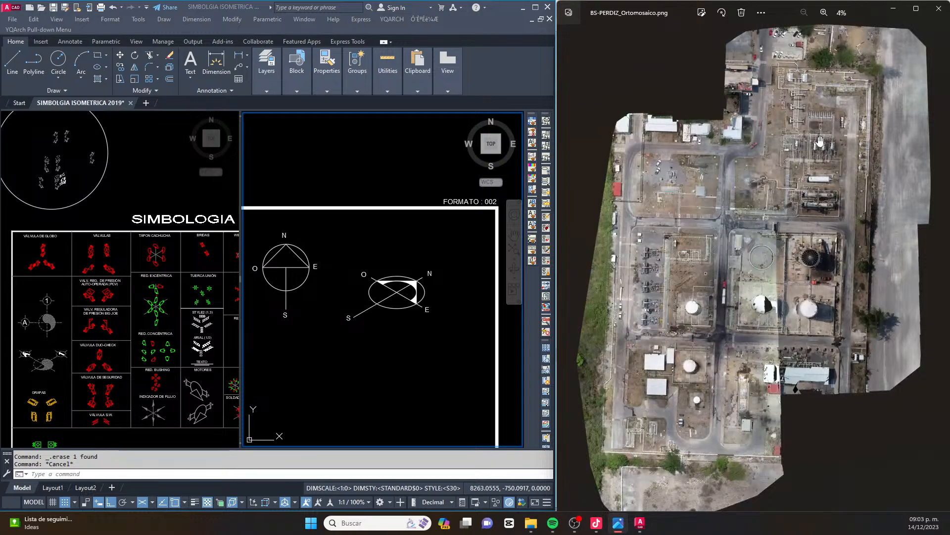
scroll(820, 162, "up", 3)
scroll(820, 162, "up", 10)
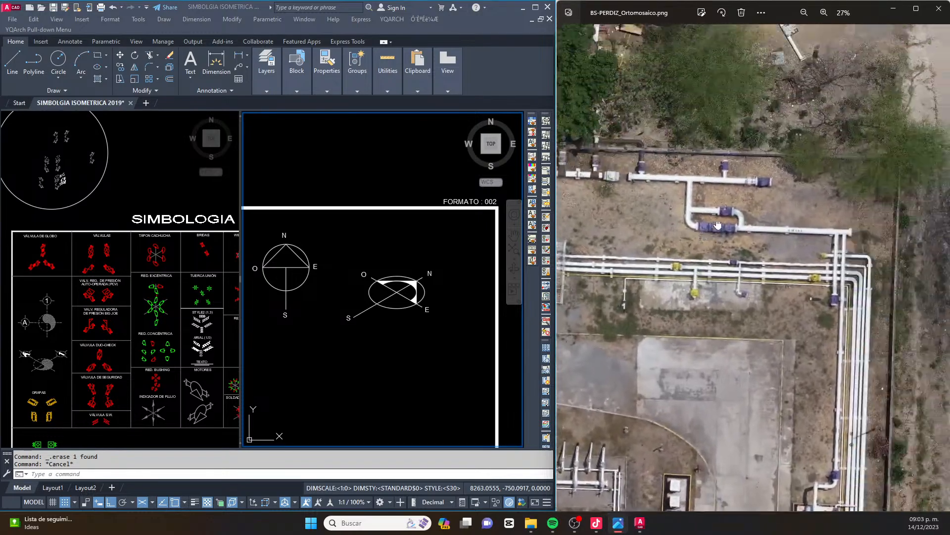
scroll(650, 231, "up", 4)
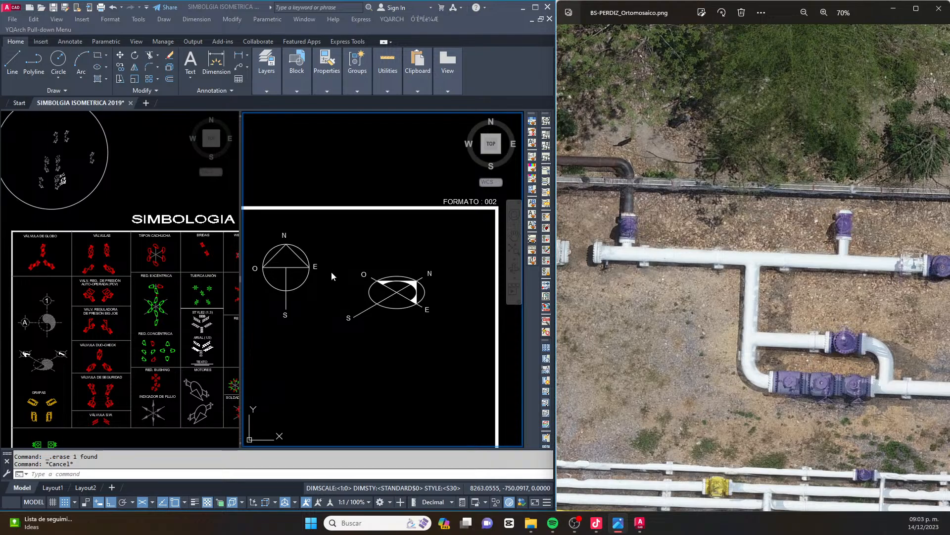
Draw the header pipe as a single line along the O–E isometric axis, in the sheet's upper area below its title
scroll(337, 275, "down", 5)
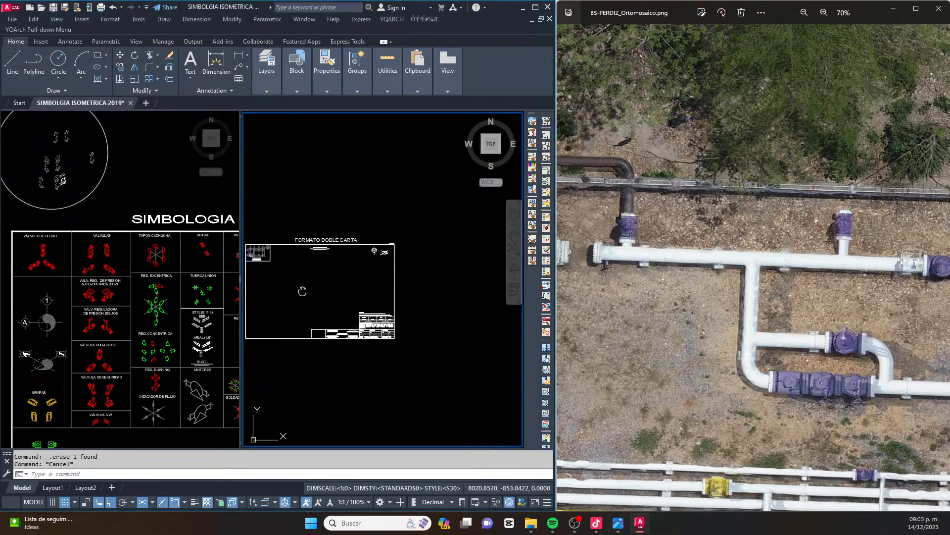
scroll(354, 307, "up", 5)
type("L")
key("Return")
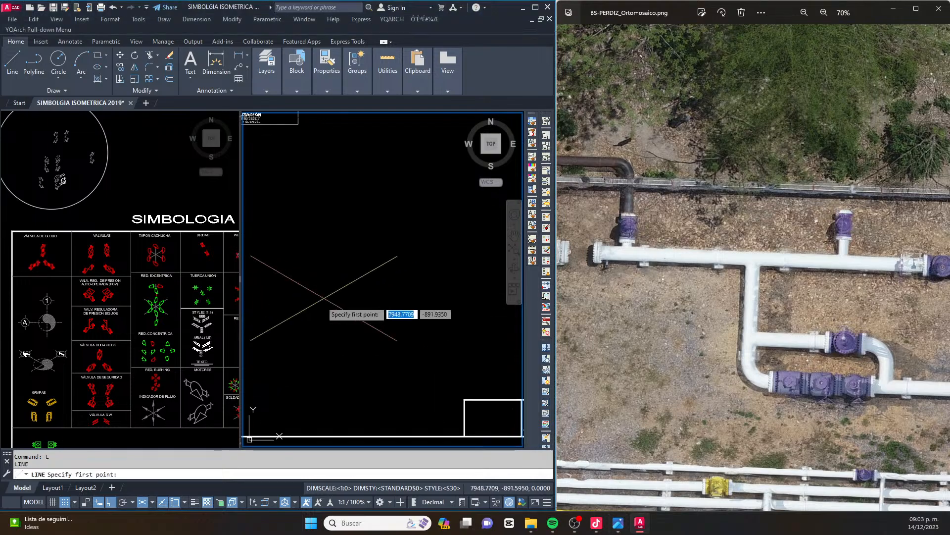
scroll(328, 319, "down", 3)
middle_click_drag(356, 251, 315, 308)
middle_click_drag(426, 256, 363, 269)
left_click(350, 267)
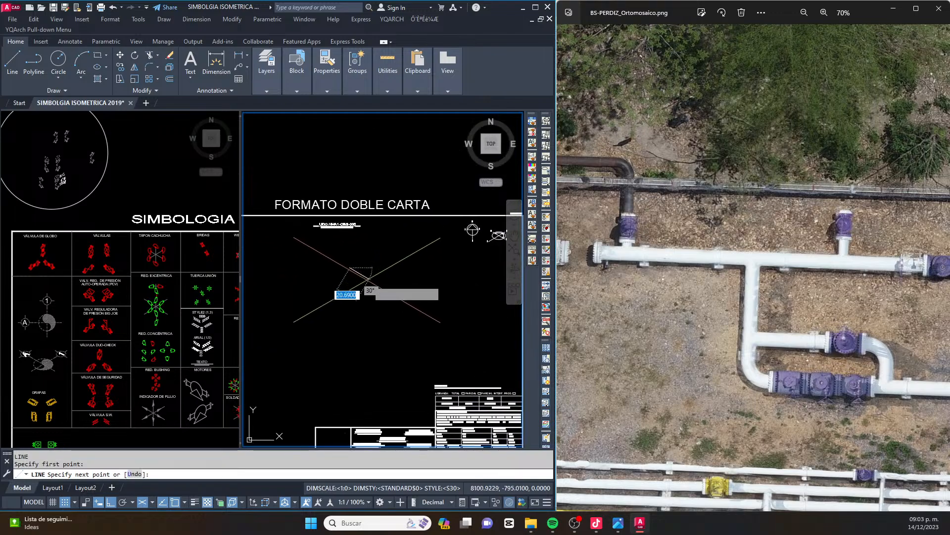
left_click(388, 294)
key("Escape")
key("Escape")
scroll(439, 311, "up", 4)
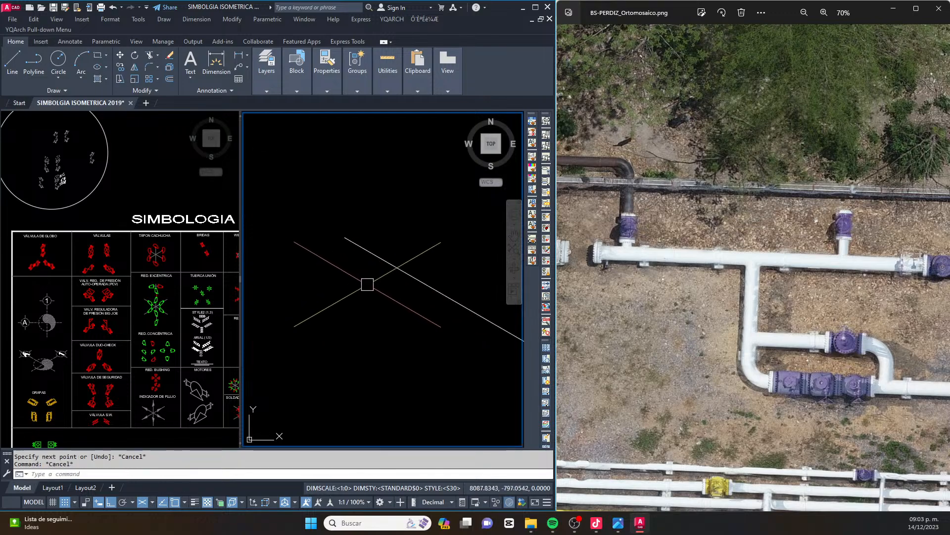
middle_click_drag(384, 304, 330, 306)
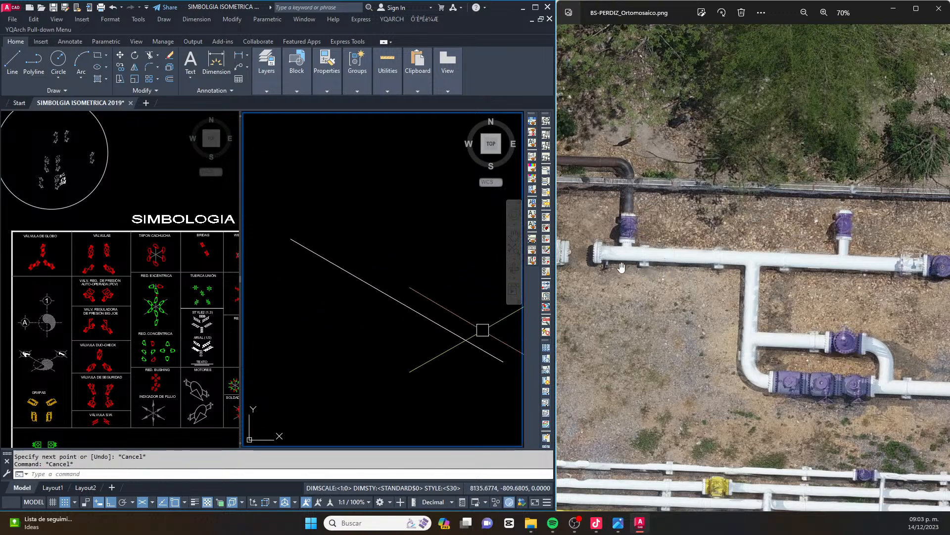
Check the header's flanged end in the orthomosaic and copy the vertical BRIDAS flange symbol by its lower dot onto the pipe line's west end
scroll(833, 268, "down", 1)
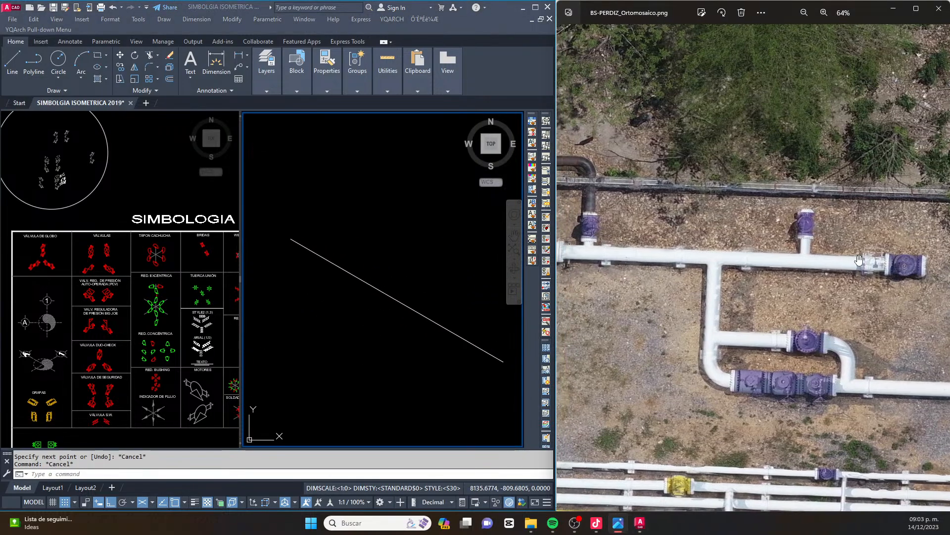
left_click_drag(720, 268, 655, 268)
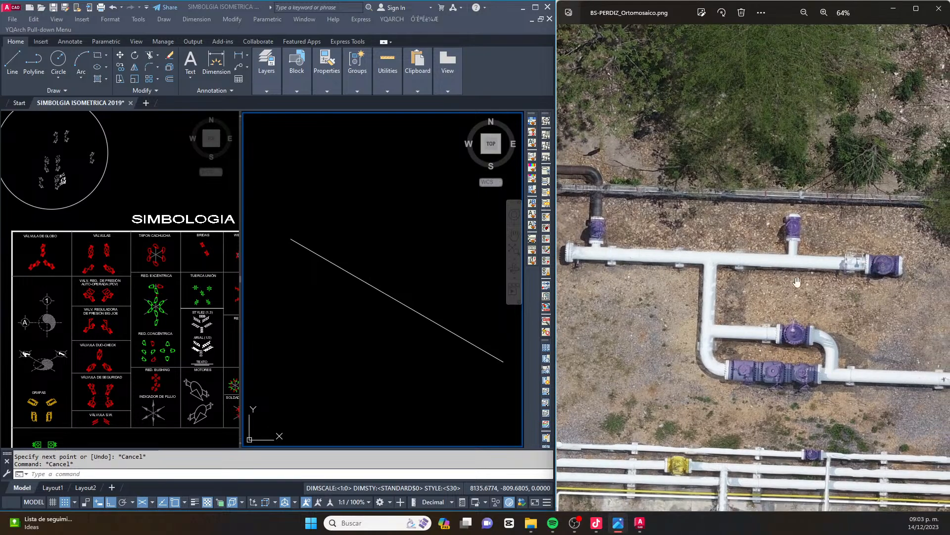
scroll(637, 246, "up", 6)
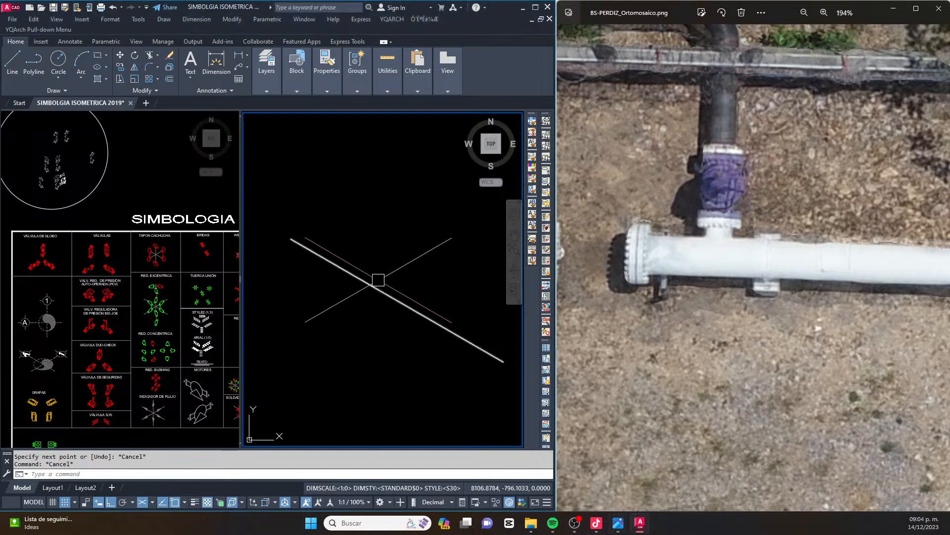
scroll(378, 279, "down", 2)
left_click(210, 253)
scroll(210, 251, "up", 5)
scroll(177, 261, "down", 5)
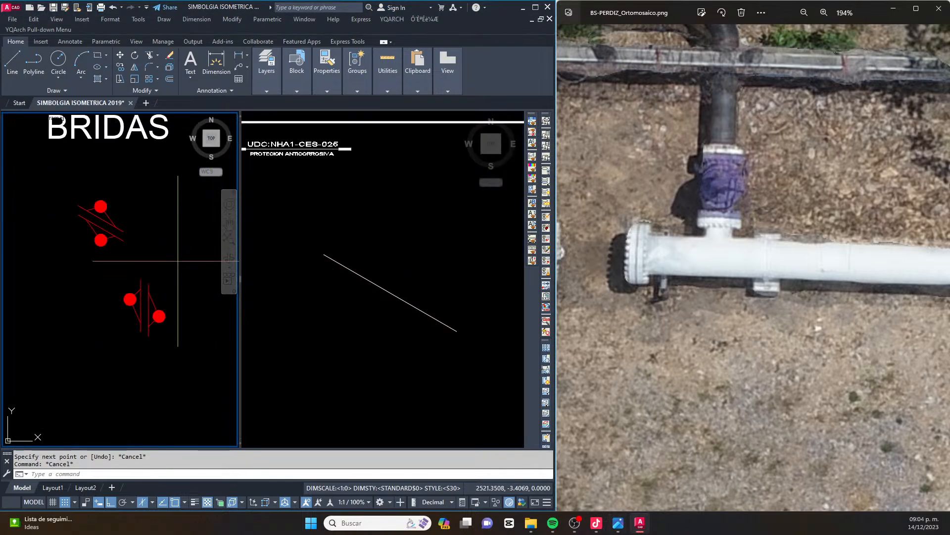
left_click(178, 262)
left_click(104, 332)
scroll(164, 303, "up", 5)
type("co")
key("Return")
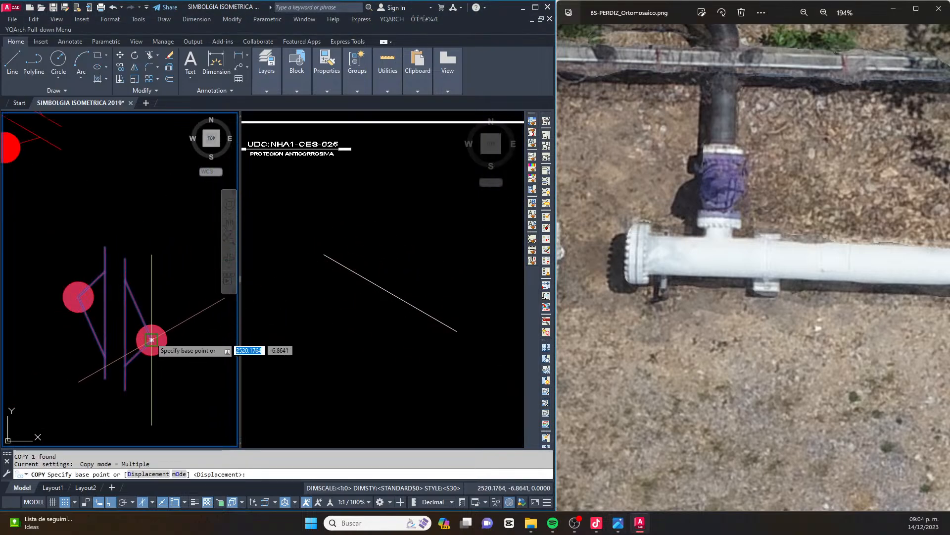
left_click(151, 340)
left_click(361, 275)
left_click(324, 255)
scroll(316, 247, "up", 7)
key("Escape")
key("Escape")
left_click(314, 242)
left_click(403, 352)
scroll(341, 288, "up", 4)
type("co")
key("Return")
key("Escape")
key("Escape")
key("Escape")
Explode the copied flange symbol and erase the dot and its connecting lines from the outer, west-side flange
left_click(362, 293)
type("x")
key("Return")
left_click(381, 248)
left_click(355, 340)
key("Delete")
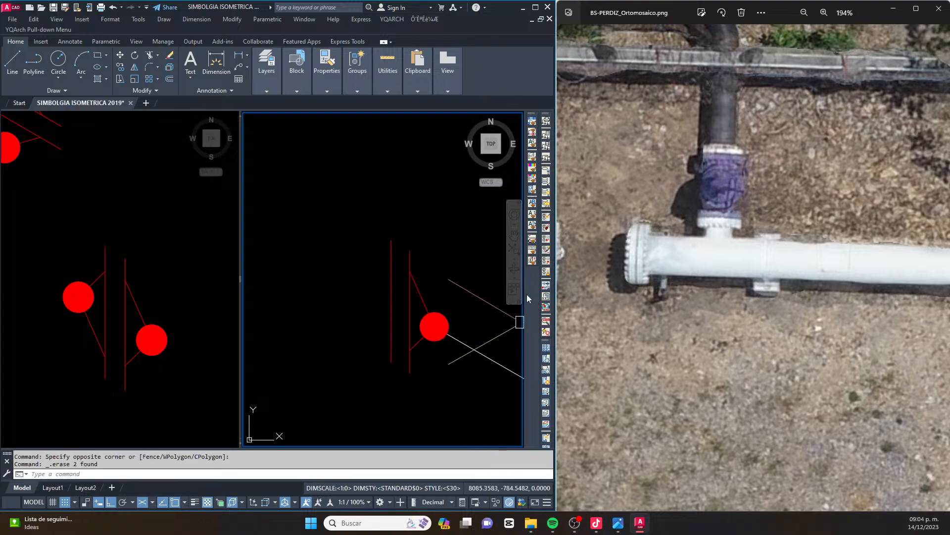
Examine the valved branch beside the header's flanged end in the orthomosaic against the header line and flange drawn on the sheet
scroll(389, 275, "down", 2)
middle_click_drag(371, 264, 325, 266)
scroll(323, 267, "up", 2)
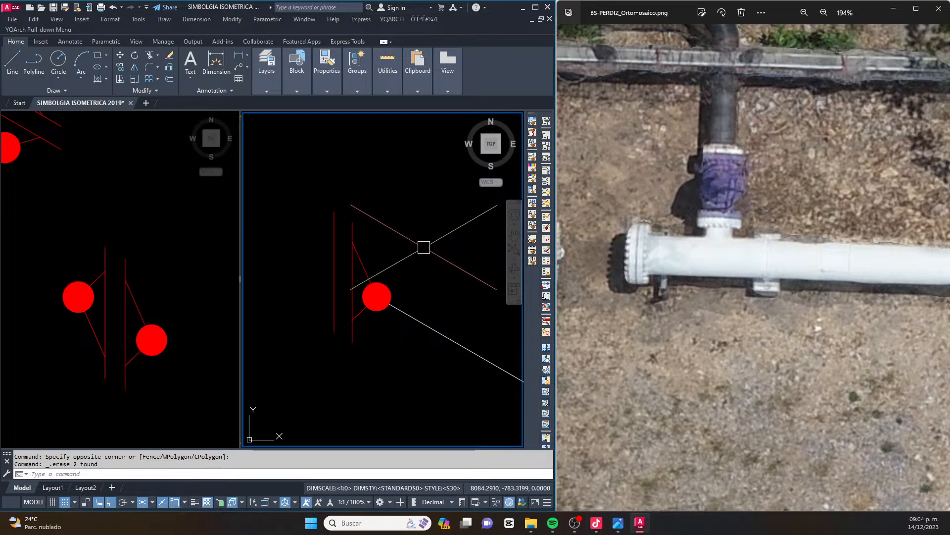
scroll(424, 247, "down", 3)
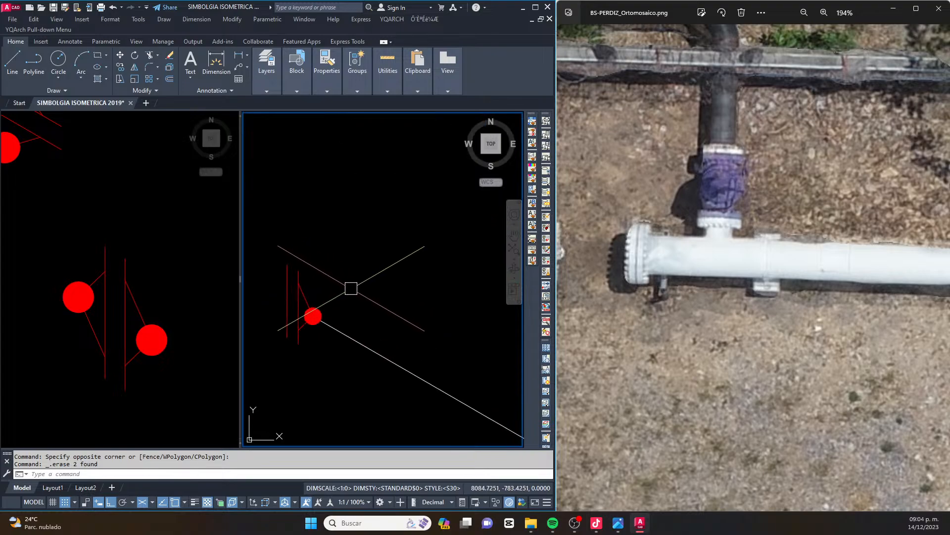
left_click(714, 263)
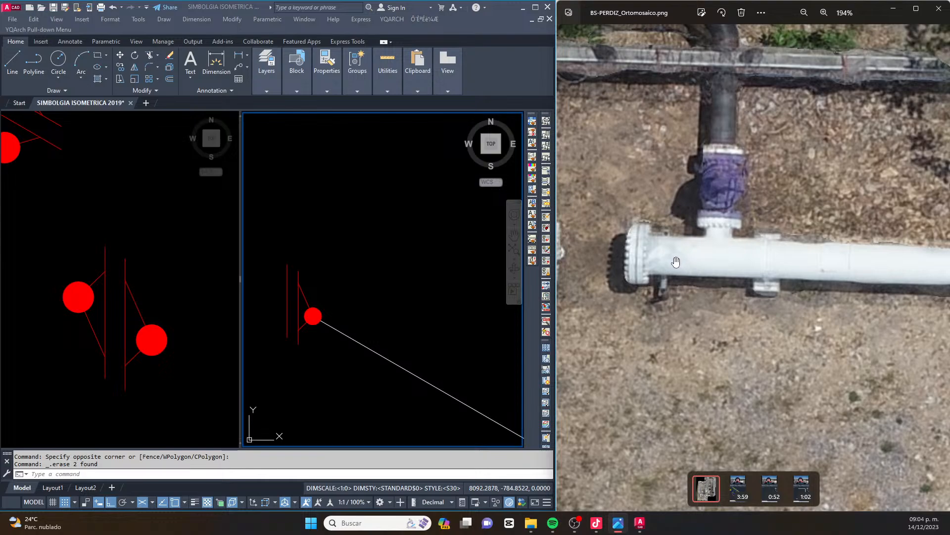
scroll(676, 262, "down", 5)
left_click_drag(724, 272, 694, 271)
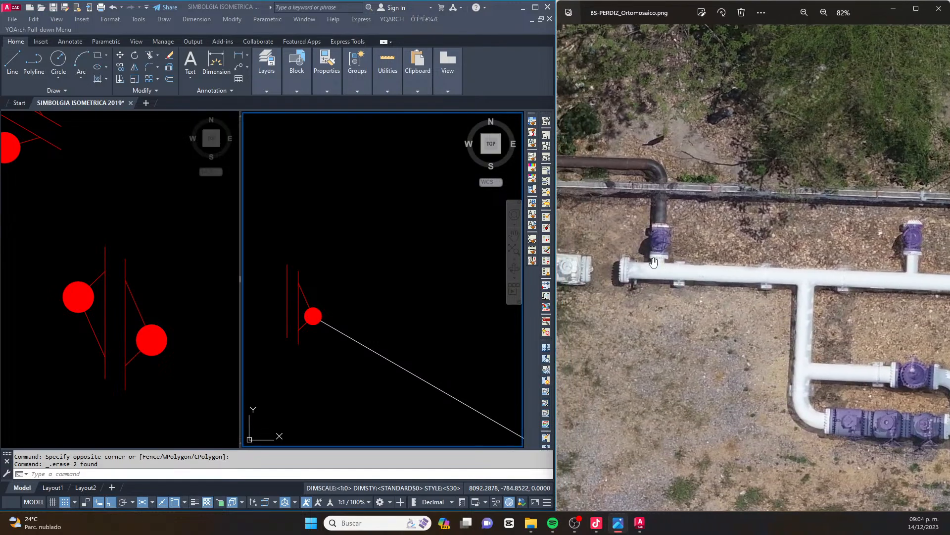
scroll(653, 262, "up", 4)
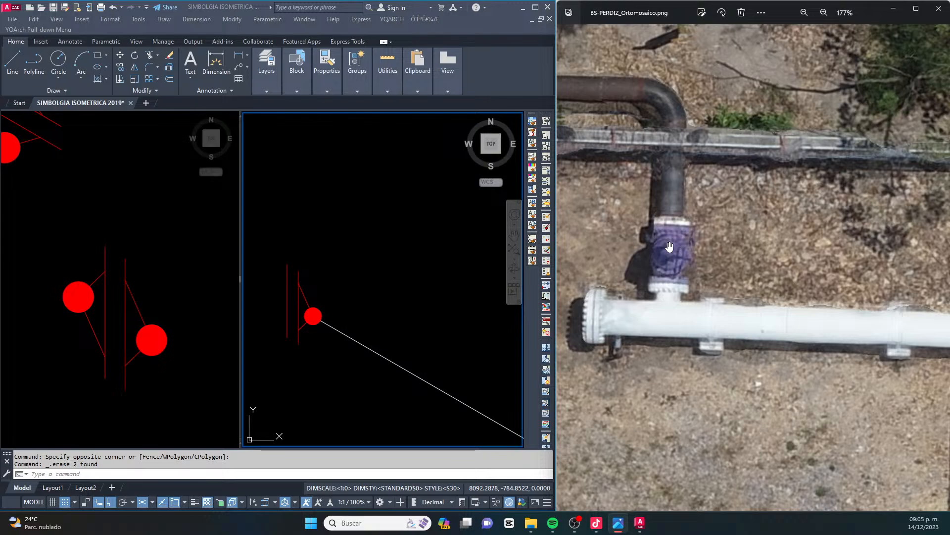
left_click(158, 314)
scroll(244, 274, "down", 7)
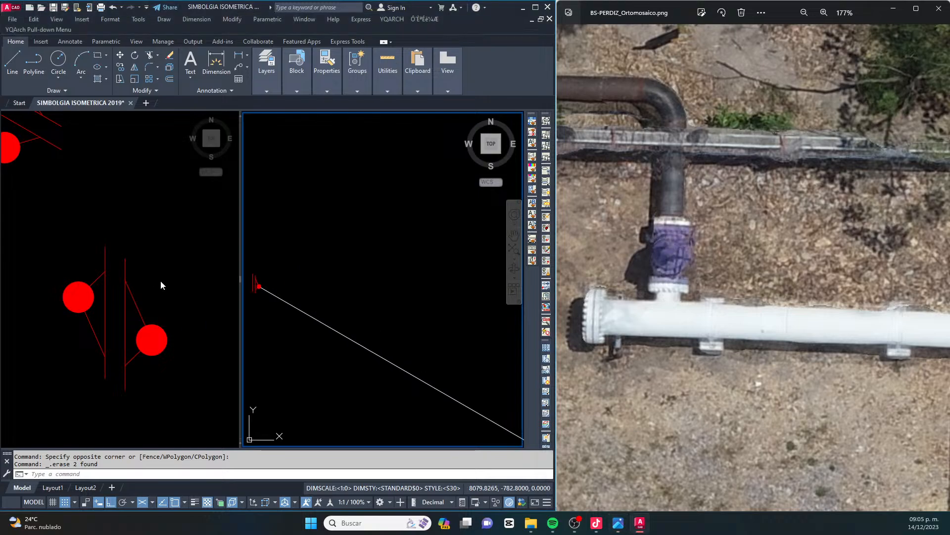
left_click(328, 278)
middle_click_drag(278, 280, 384, 299)
key("Escape")
key("Escape")
scroll(360, 304, "up", 4)
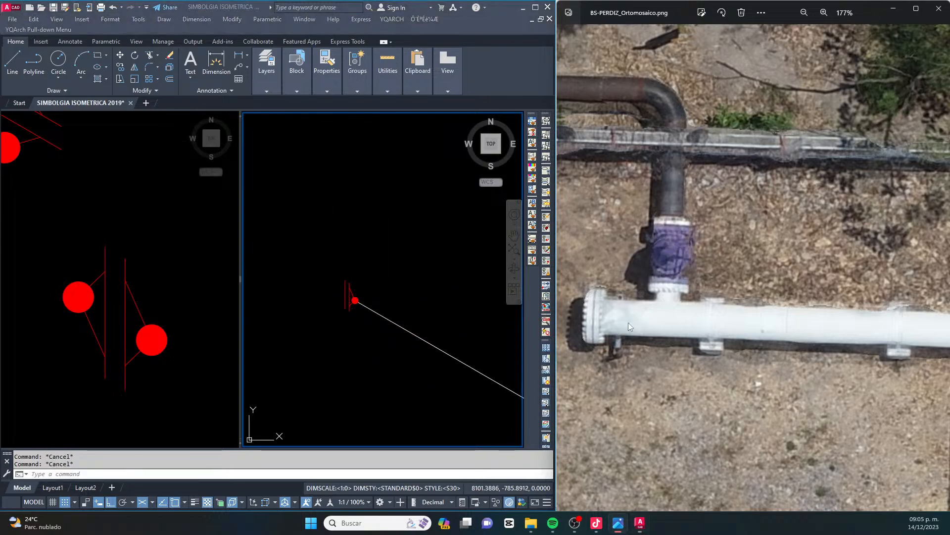
scroll(652, 326, "down", 10)
scroll(836, 95, "up", 2)
scroll(837, 95, "up", 1)
left_click_drag(837, 95, 701, 210)
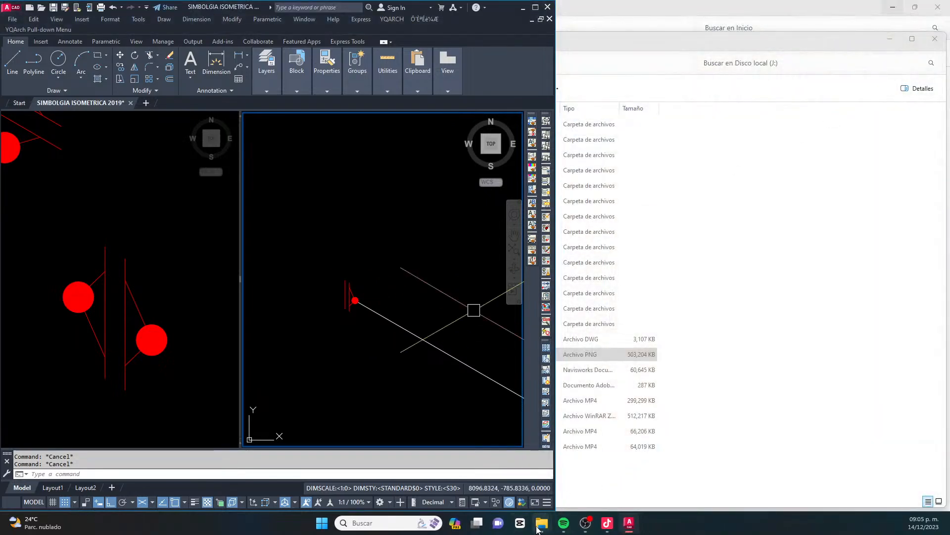
Reopen BS-PERDIZ_Ortomosaico from Disco local (J:), close the file window, and fit the image window beside the drawing
mouse_move(541, 524)
left_click(593, 478)
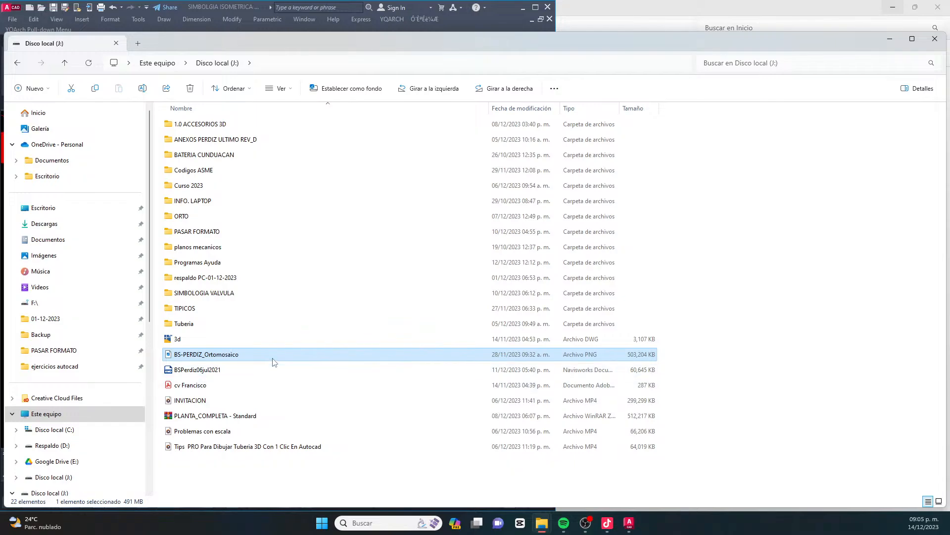
key("Return")
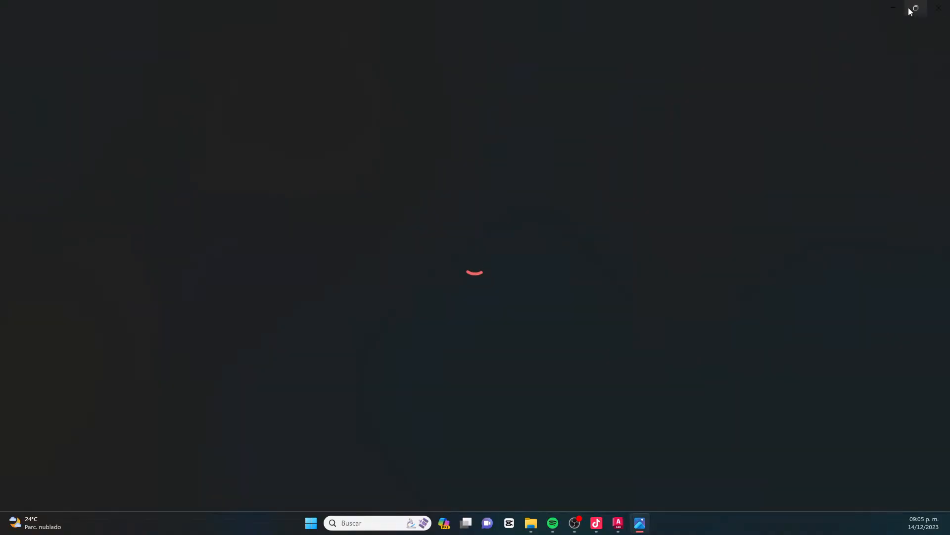
left_click(915, 14)
left_click(893, 8)
left_click_drag(147, 25, 478, 10)
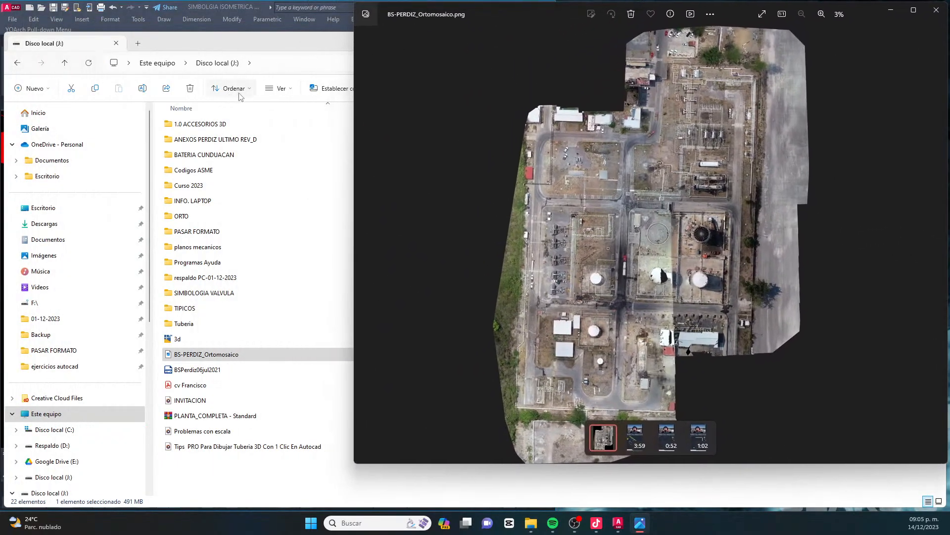
left_click_drag(355, 89, 578, 44)
left_click(509, 38)
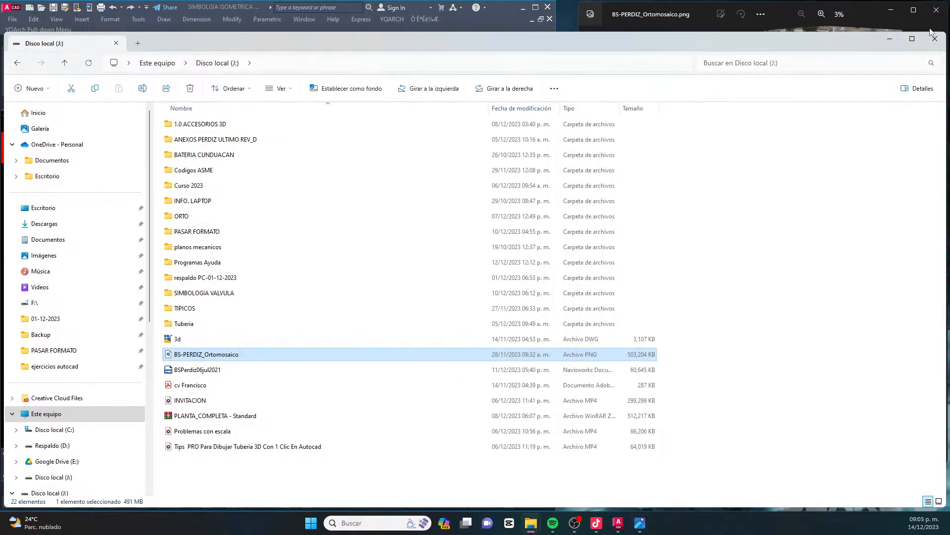
left_click(935, 38)
left_click_drag(578, 92, 555, 97)
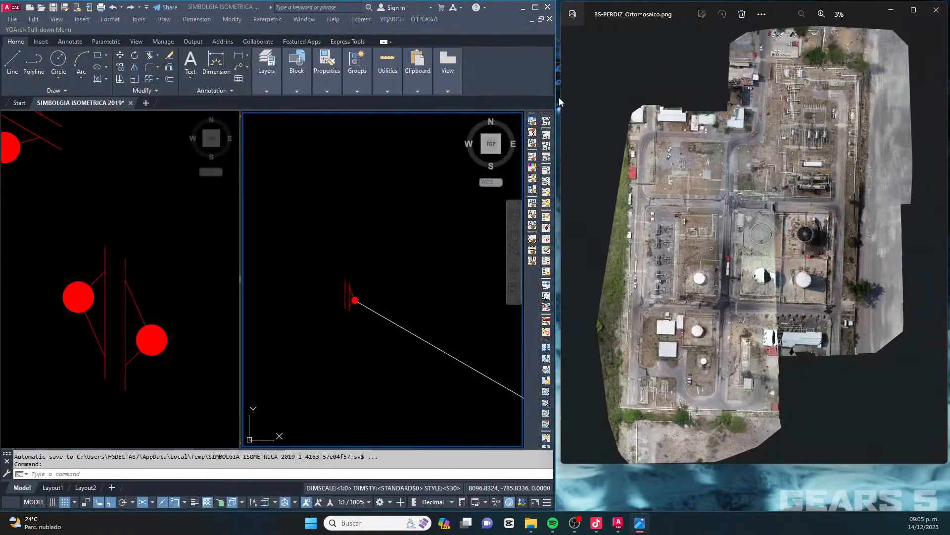
Locate the header's flanged end and valved branch in the reopened orthomosaic, and extend the image window's height down to the taskbar
scroll(819, 89, "up", 6)
scroll(793, 73, "up", 5)
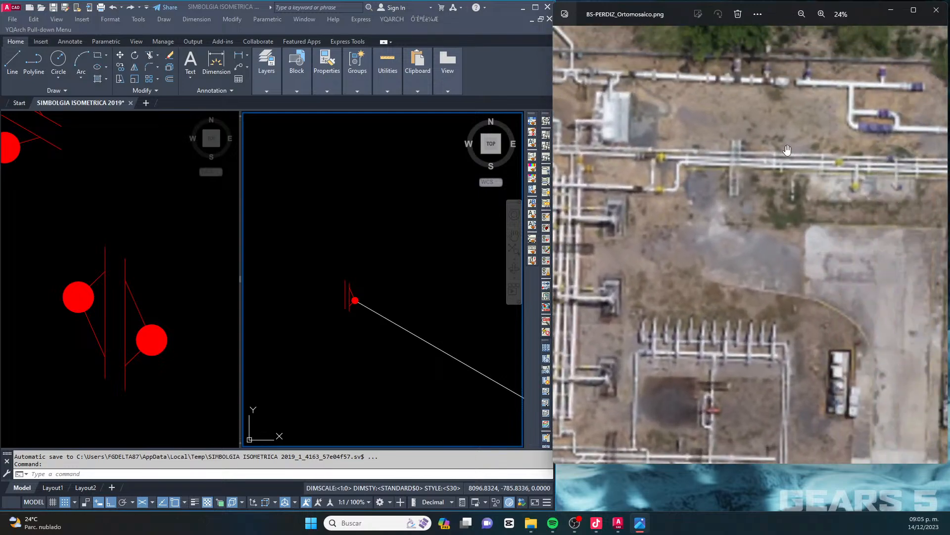
scroll(763, 159, "up", 2)
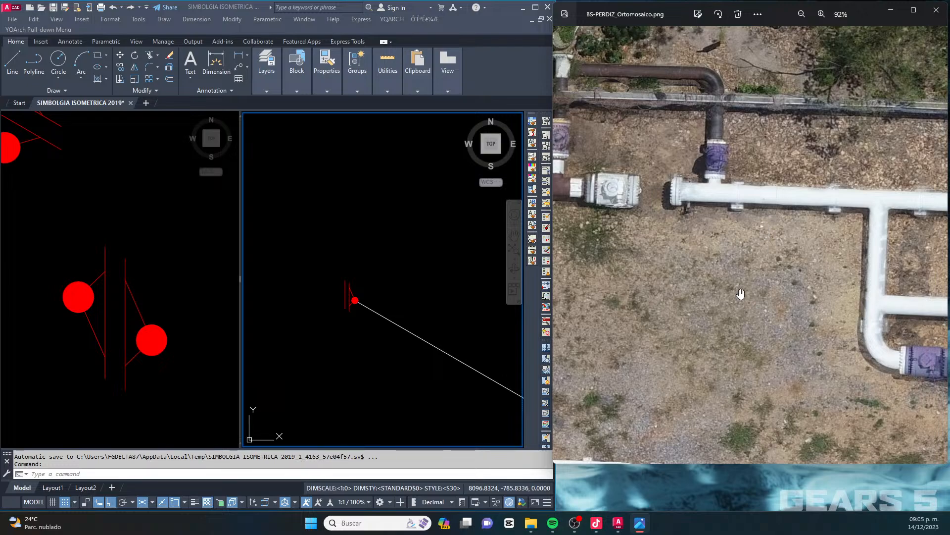
left_click_drag(741, 294, 745, 268)
left_click_drag(725, 465, 726, 512)
scroll(725, 340, "down", 5)
scroll(777, 303, "up", 3)
left_click_drag(891, 306, 666, 301)
scroll(666, 302, "up", 3)
left_click(362, 303)
scroll(308, 280, "down", 6)
scroll(329, 284, "up", 8)
left_click(304, 299)
scroll(287, 295, "up", 2)
left_click(104, 314)
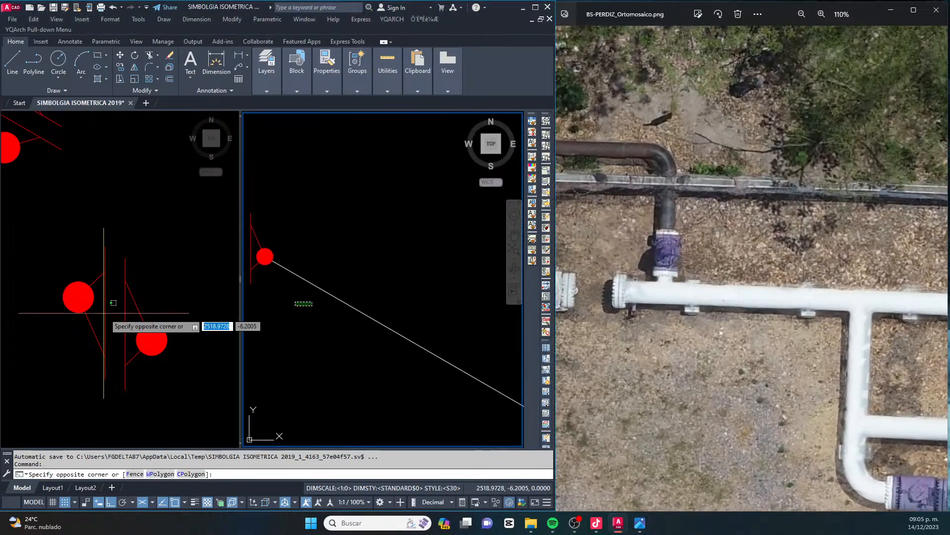
scroll(119, 312, "down", 6)
key("Escape")
key("Escape")
scroll(118, 309, "down", 3)
scroll(102, 290, "up", 10)
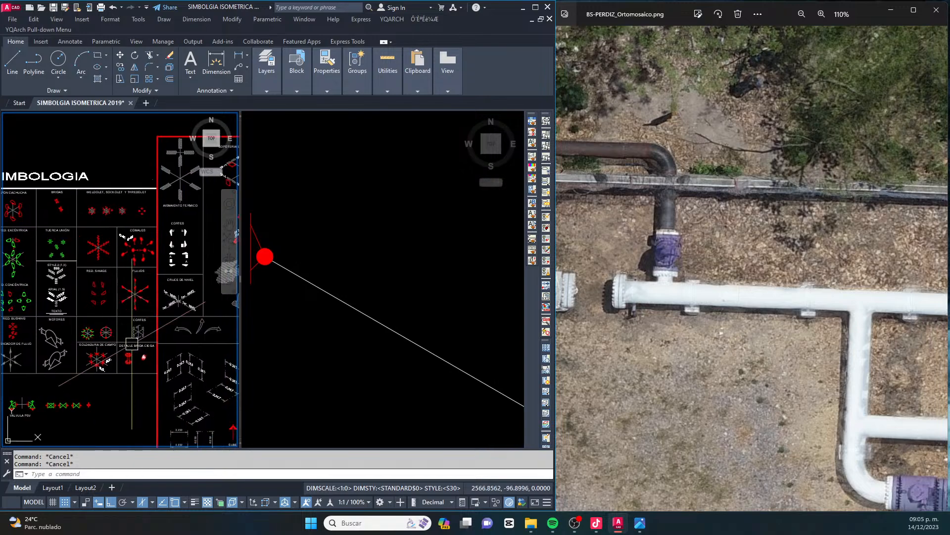
left_click(167, 285)
type("CO")
key("Return")
left_click(129, 357)
left_click(362, 334)
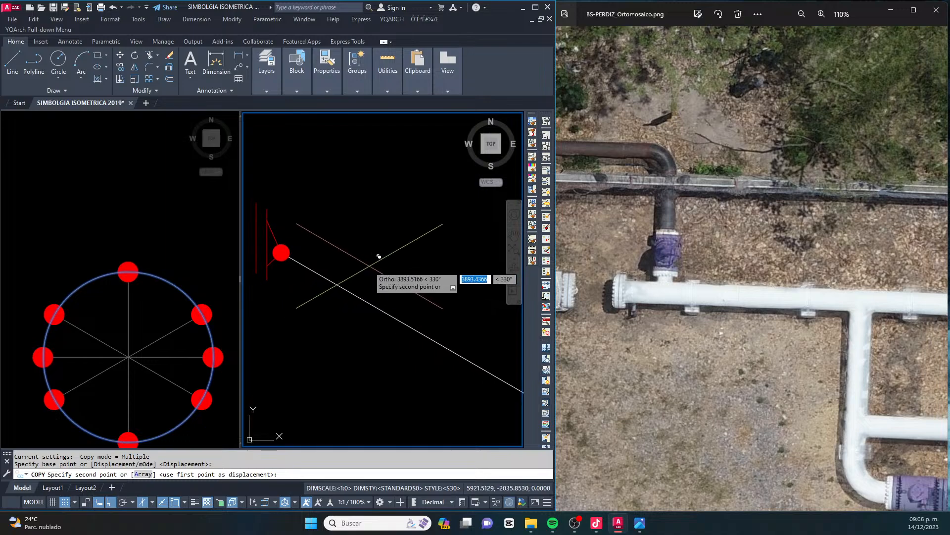
key("Escape")
Copy the circle of the red-dotted circle symbol, based at its upper-left dot's centre, onto the dot at the header's west end
left_click(182, 308)
left_click(171, 281)
type("co")
key("Return")
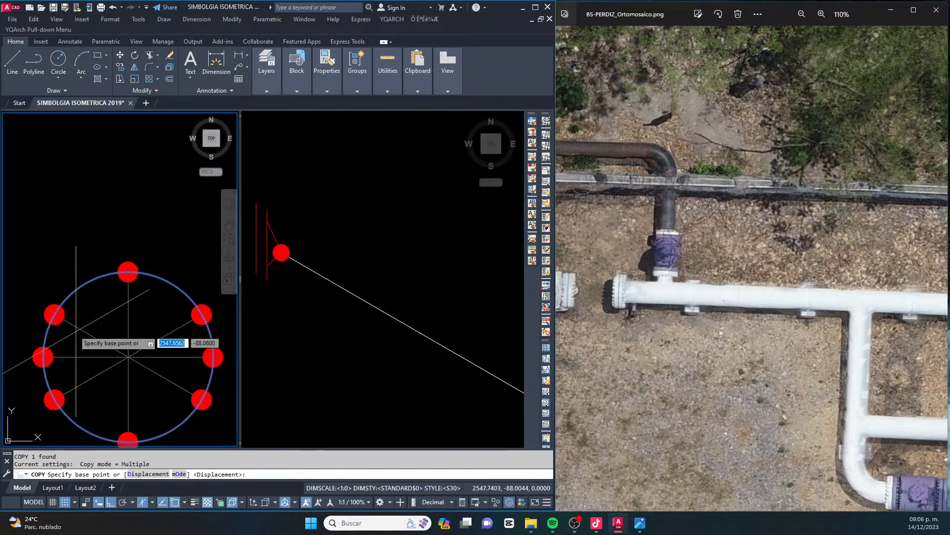
scroll(56, 313, "up", 5)
left_click(52, 315)
left_click(370, 301)
scroll(302, 255, "up", 5)
scroll(321, 250, "down", 3)
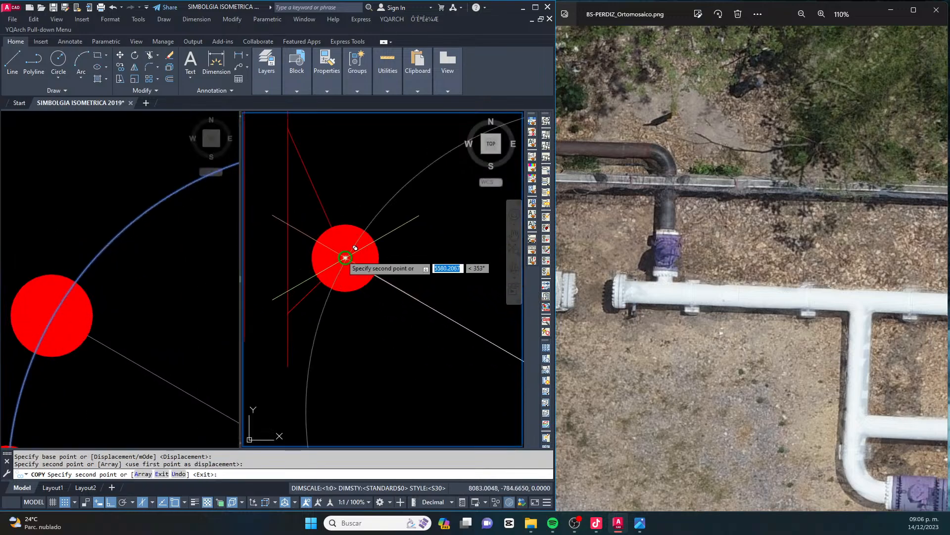
scroll(347, 264, "down", 2)
key("Escape")
key("Escape")
Check the valved branch in the orthomosaic and draw its line from the copied circle's centre along the 30° isometric axis
left_click(685, 249)
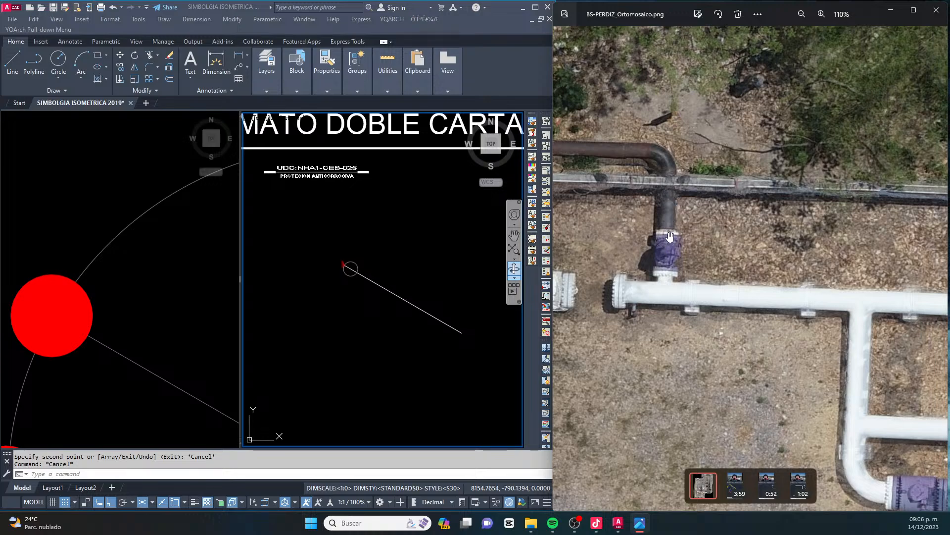
left_click(420, 275)
scroll(431, 263, "up", 5)
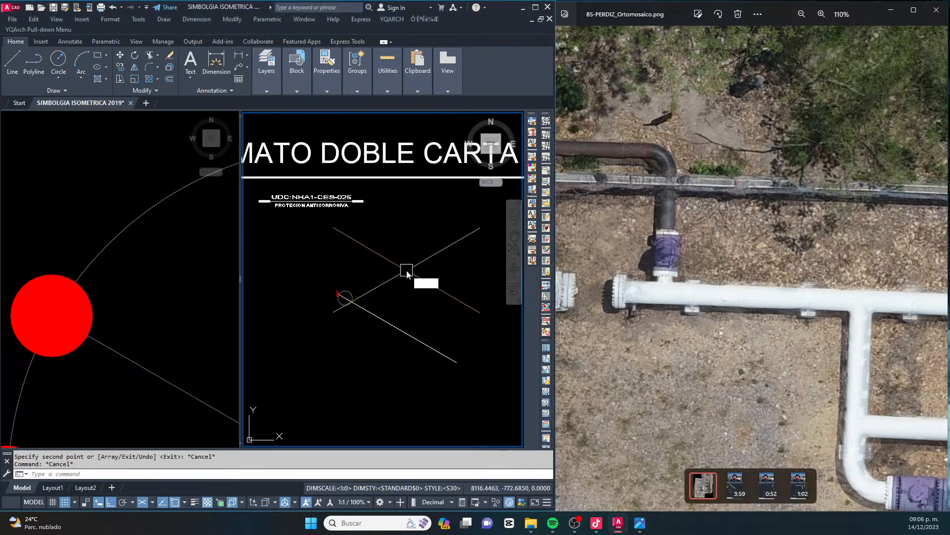
type("L")
key("Return")
scroll(430, 296, "up", 2)
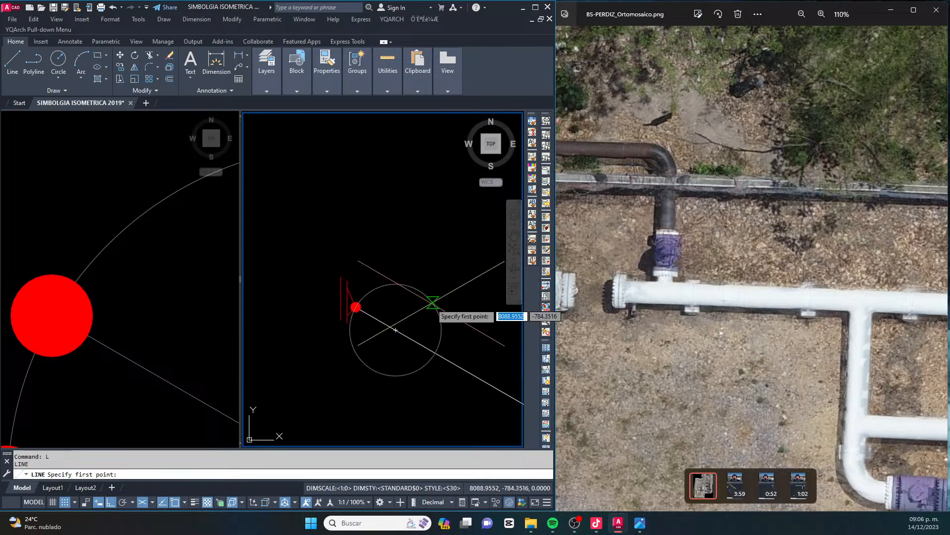
left_click(396, 329)
scroll(421, 303, "down", 5)
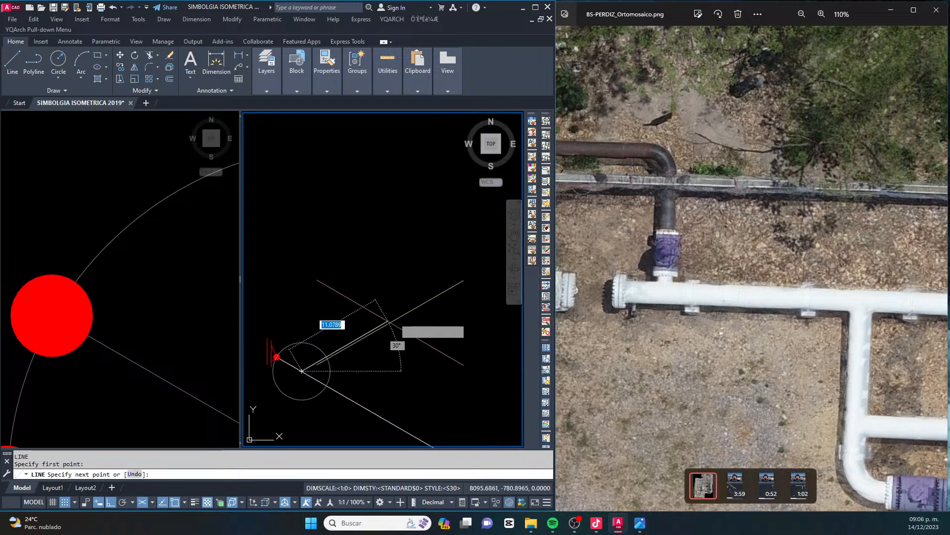
key("Escape")
scroll(331, 328, "up", 3)
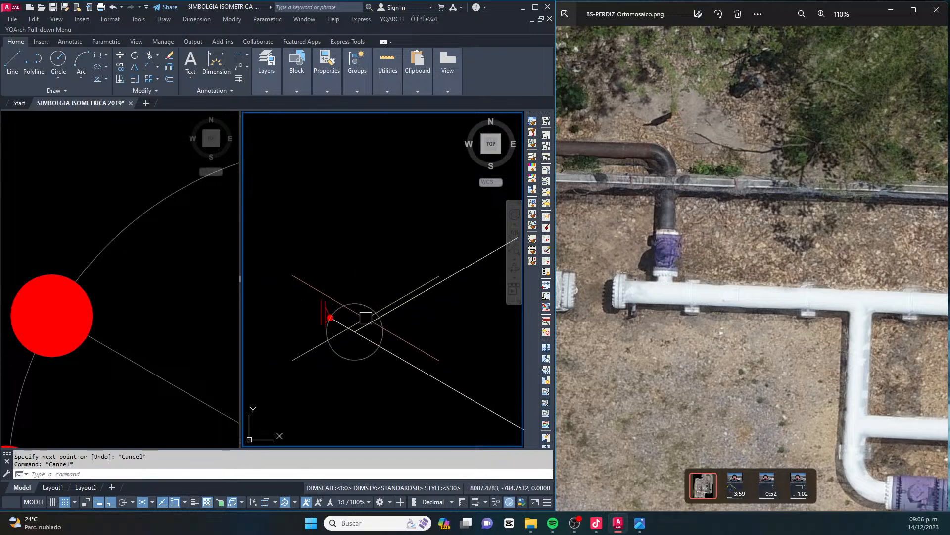
Copy the symbol's red weld dot onto the points where the guide circle crosses the branch line and the header's east side
scroll(366, 322, "down", 2)
left_click(73, 272)
scroll(143, 269, "down", 5)
middle_click_drag(133, 227, 114, 255)
scroll(114, 254, "up", 2)
left_click(94, 233)
left_click(159, 314)
scroll(155, 300, "up", 4)
type("co")
key("Return")
left_click(127, 285)
left_click(406, 324)
scroll(396, 329, "up", 2)
left_click(371, 356)
left_click(370, 310)
key("Escape")
scroll(376, 333, "down", 5)
key("Escape")
key("Escape")
scroll(389, 320, "up", 5)
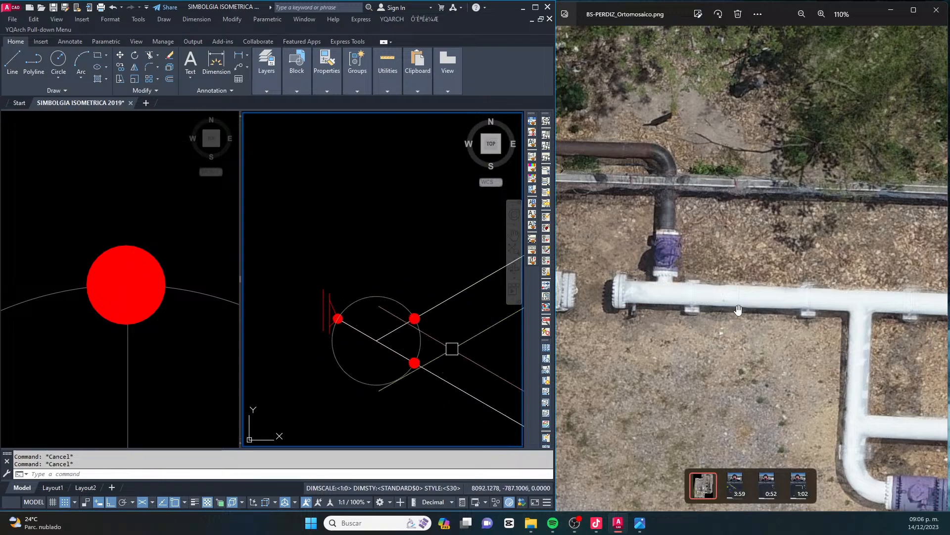
left_click(376, 295)
key("Escape")
left_click(243, 303)
key("Escape")
scroll(241, 299, "down", 5)
key("Escape")
Copy the upper-left slanted XXXX sample of ARIAL (1.5) with Ortho off to just below the header line, inside the guide circle
left_click(167, 312)
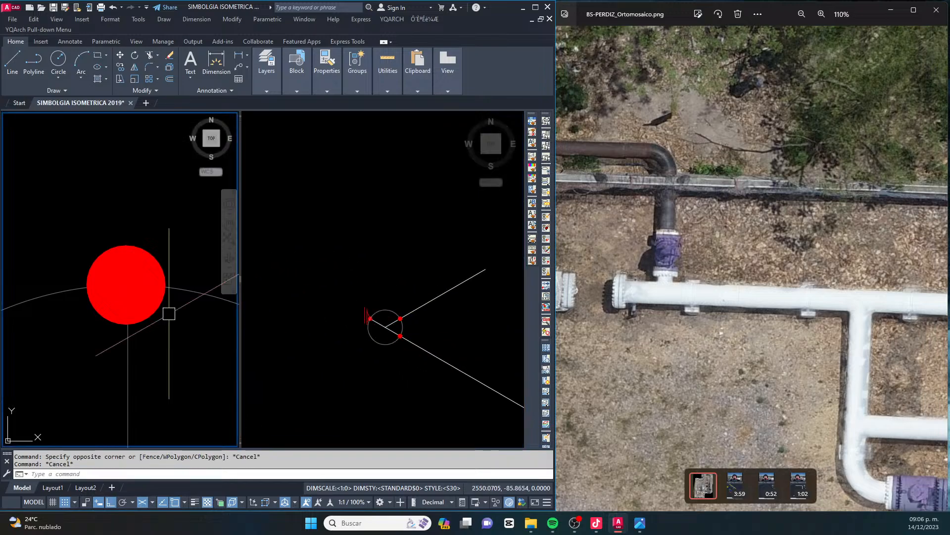
scroll(163, 292, "down", 8)
scroll(106, 262, "up", 8)
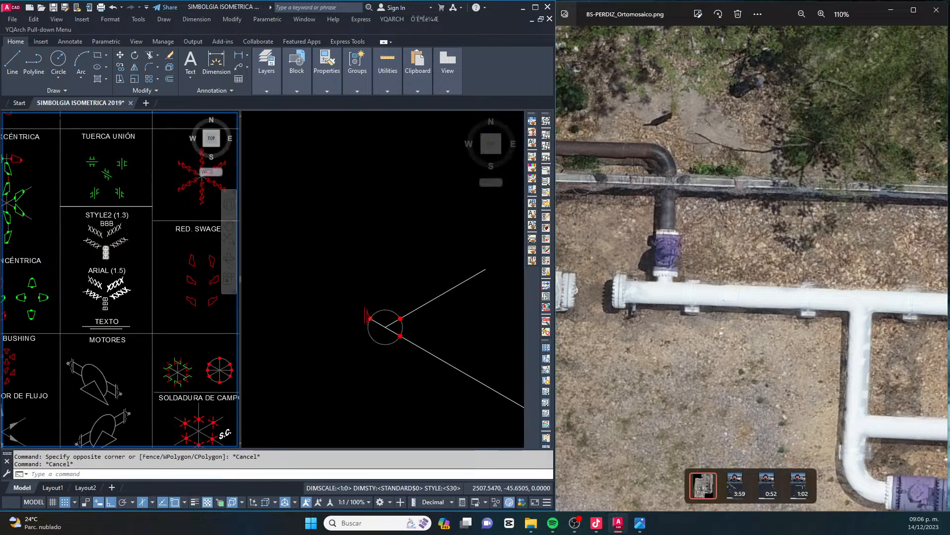
middle_click_drag(94, 353, 107, 317)
key("Escape")
left_click(94, 360)
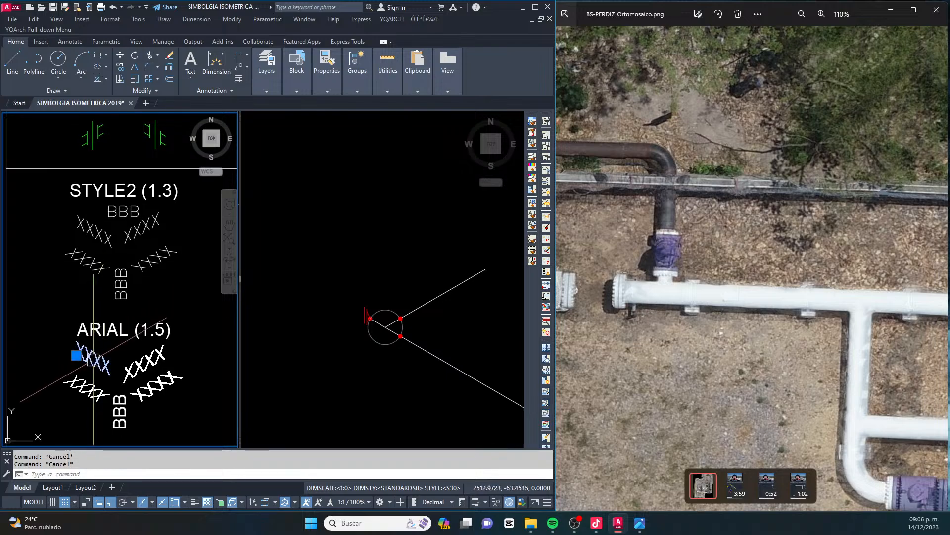
type("co")
key("space")
left_click(98, 366)
left_click(322, 340)
scroll(368, 349, "up", 4)
key("F8")
scroll(398, 317, "up", 4)
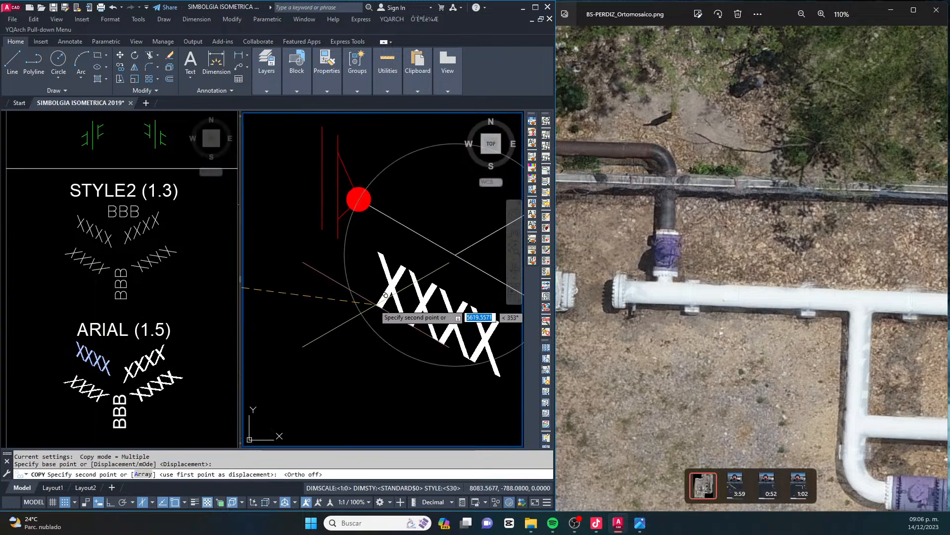
scroll(386, 297, "down", 2)
key("Escape")
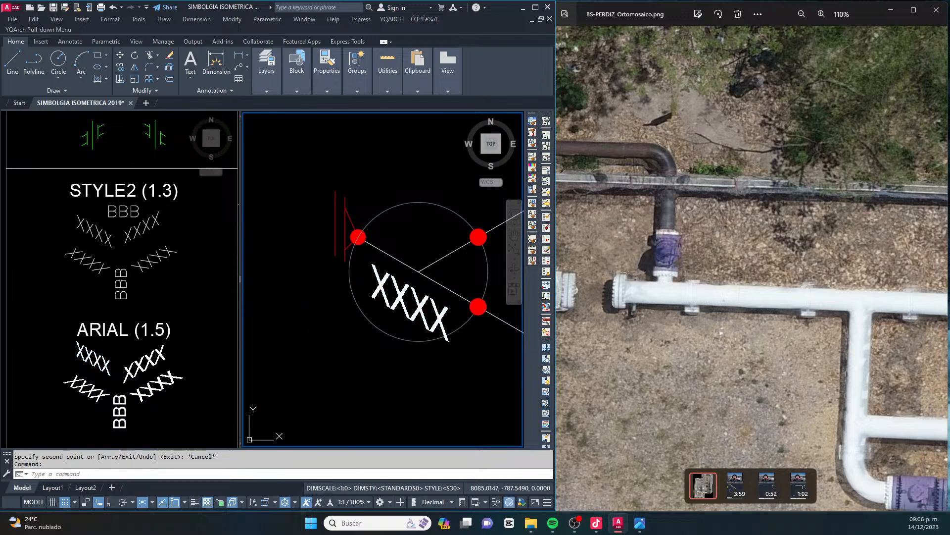
Change the copied XXXX label below the header to "TE RED."
double_click(399, 297)
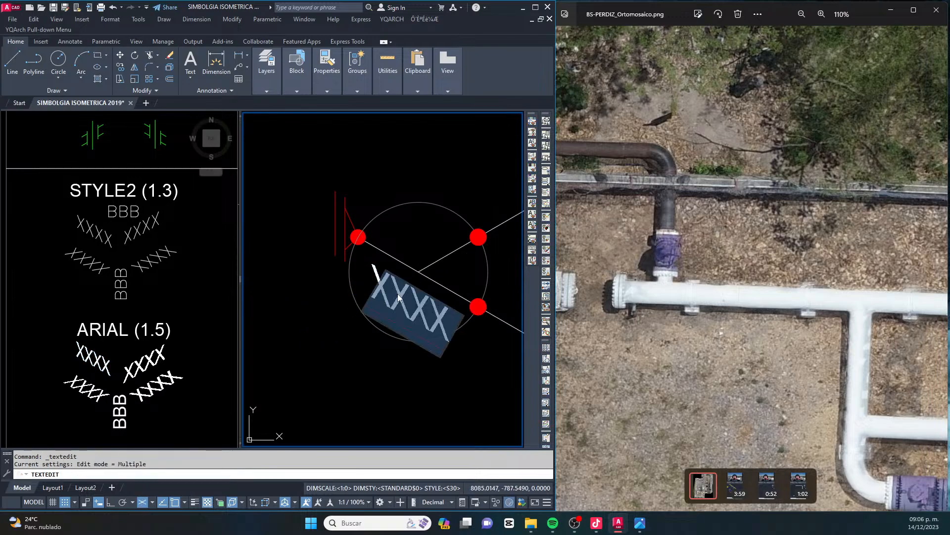
type("TE")
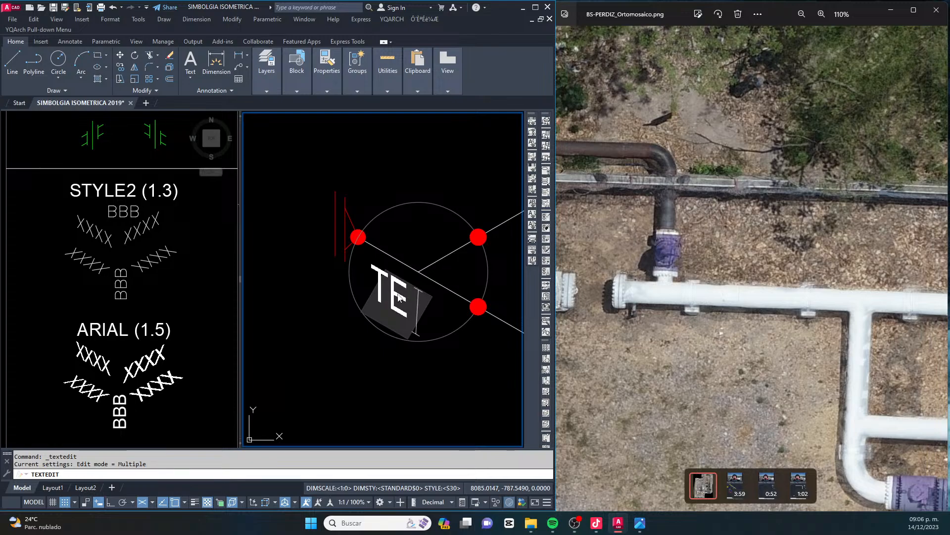
type(" RED")
left_click(368, 360)
key("Escape")
Copy the "TE RED." label to just below itself as a second text line
left_click(419, 310)
type("CO")
key("space")
left_click(410, 332)
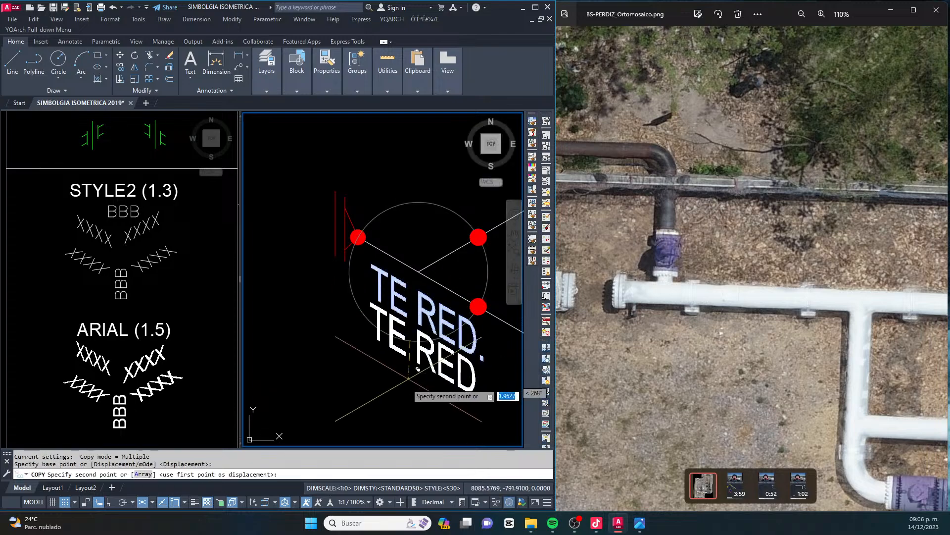
left_click(404, 376)
key("Escape")
key("Escape")
Change the lower copy of the "TE RED." label to 24"x16"Ø
double_click(423, 369)
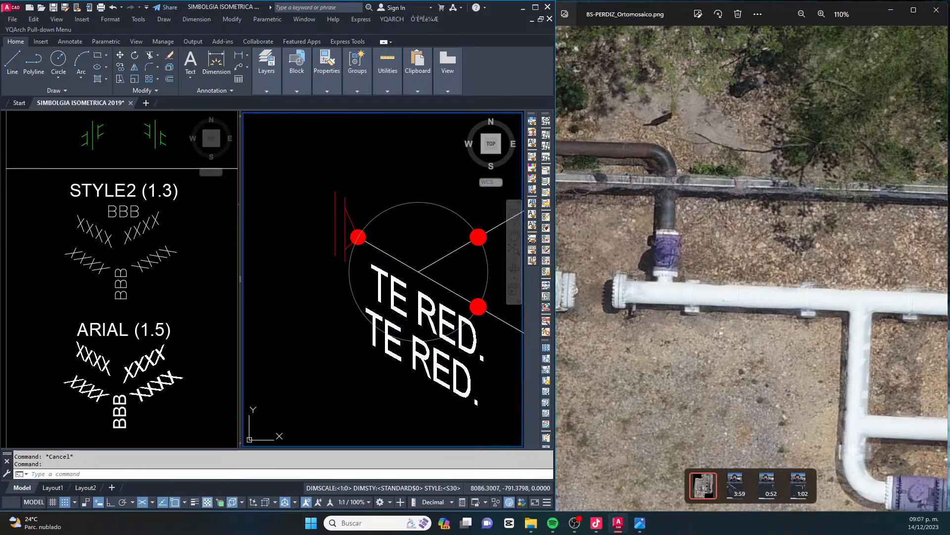
type("24")
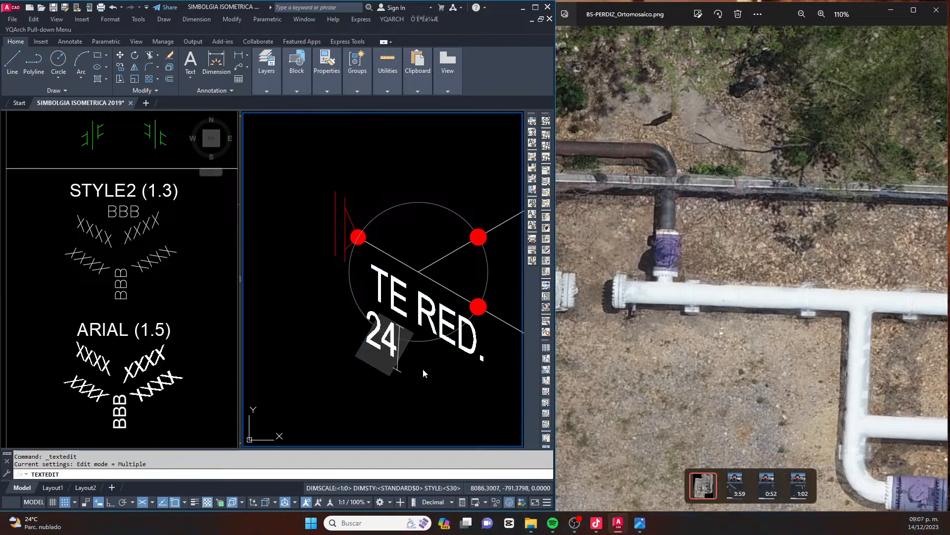
type("\"x")
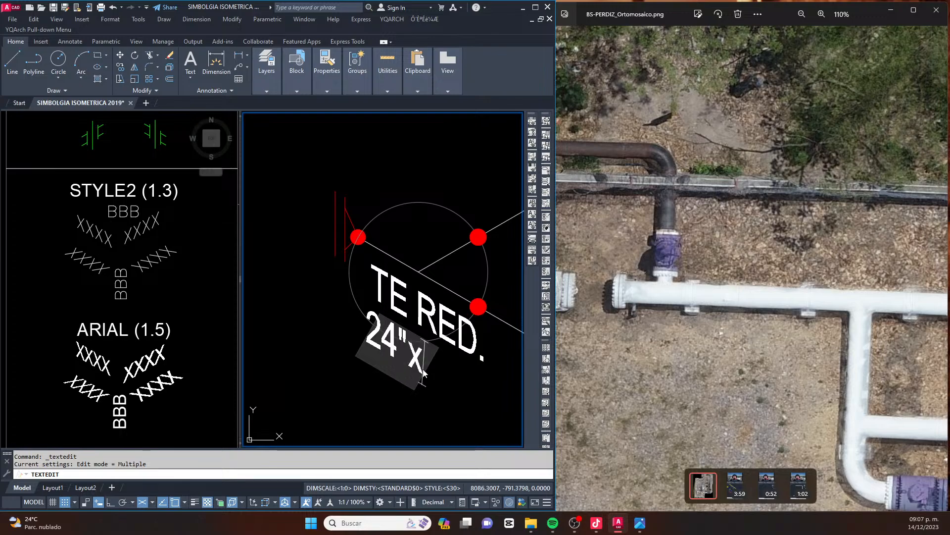
type("16")
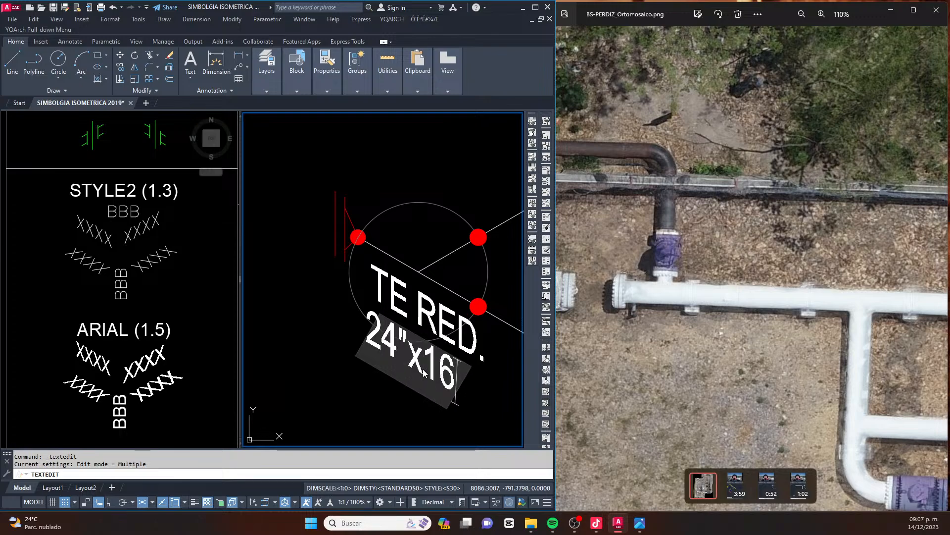
type("\"")
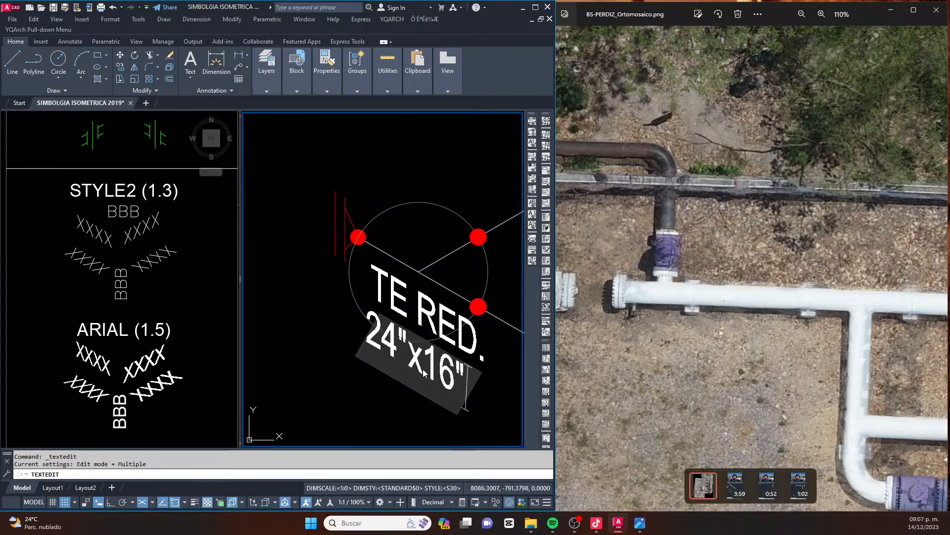
type("0216")
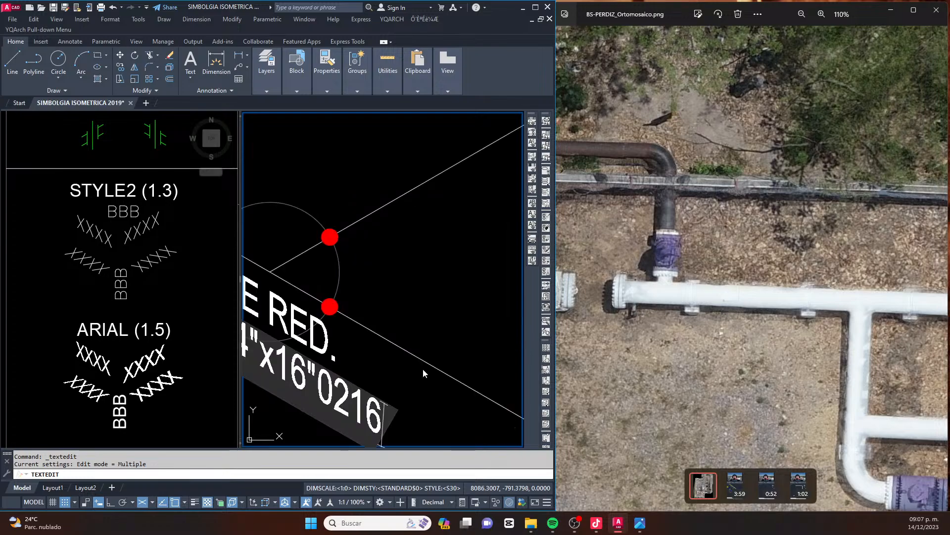
key("BackSpace")
key("BackSpace")
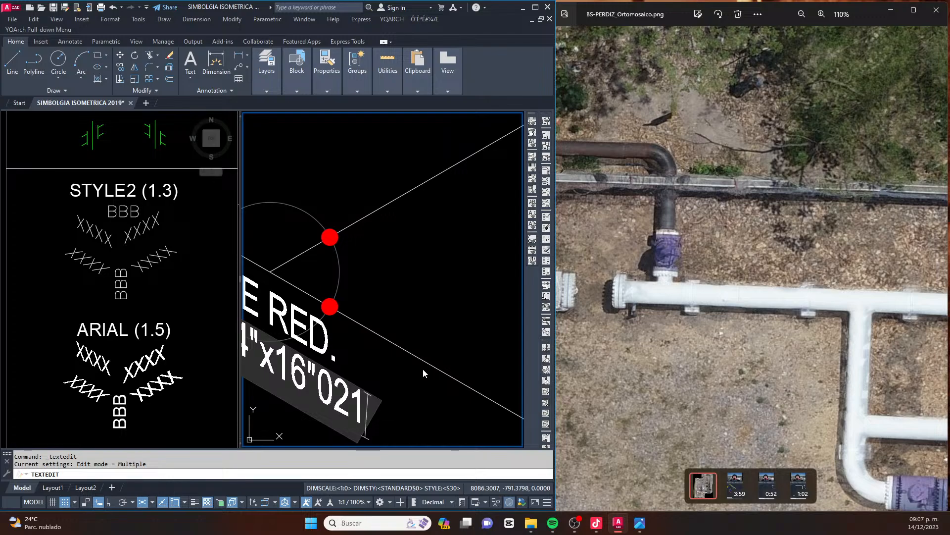
key("BackSpace")
key("BackSpace")
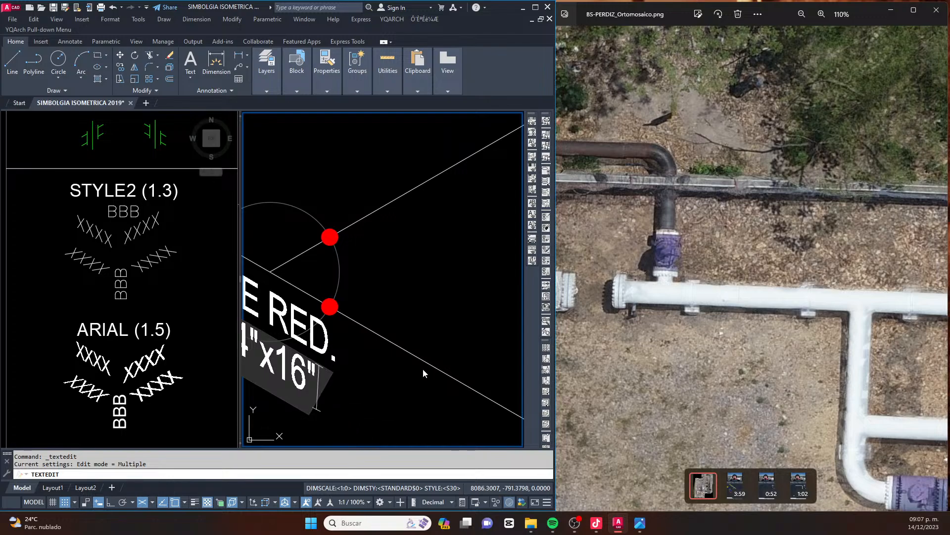
type("021")
key("BackSpace")
key("BackSpace")
key("BackSpace")
type("Ø")
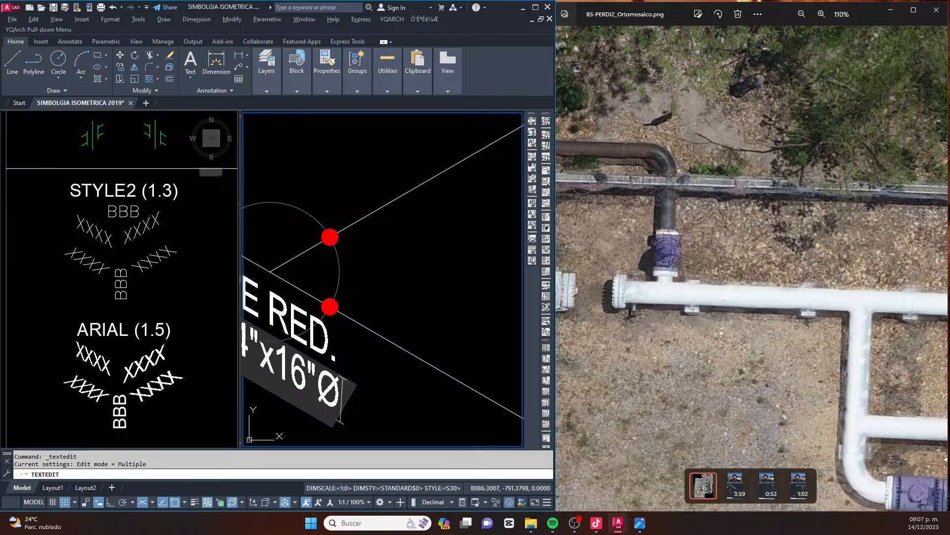
left_click(423, 368)
key("Escape")
key("Escape")
key("Escape")
Move the 24"x16"Ø text slightly so it sits centred just beneath "TE RED."
middle_click_drag(369, 358, 406, 356)
left_click(411, 357)
type("m")
key("space")
left_click(397, 399)
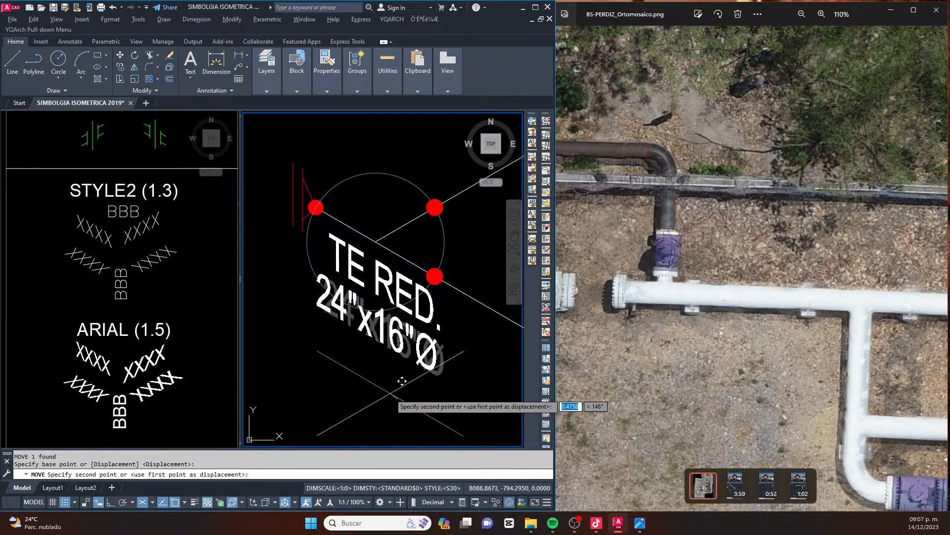
left_click(387, 388)
left_click(401, 373)
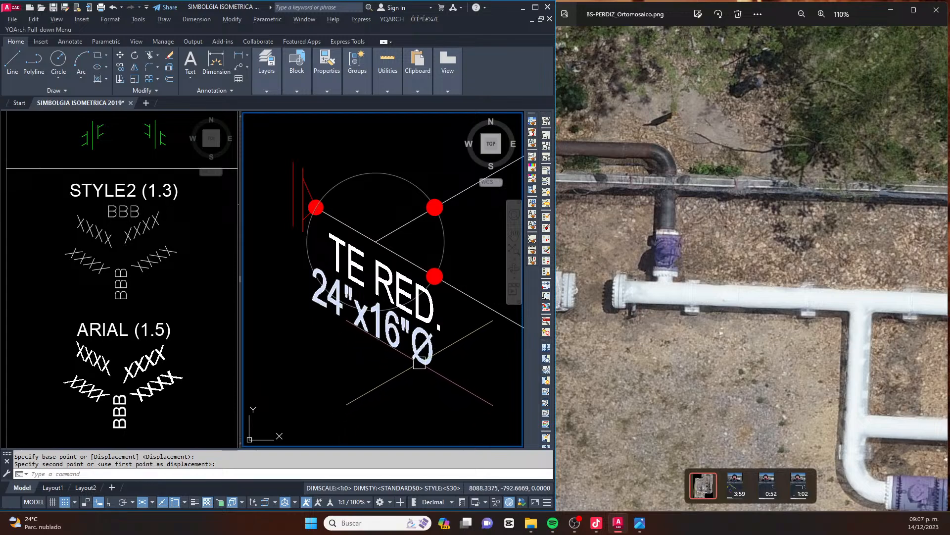
left_click(419, 362)
key("space")
left_click(430, 386)
key("Escape")
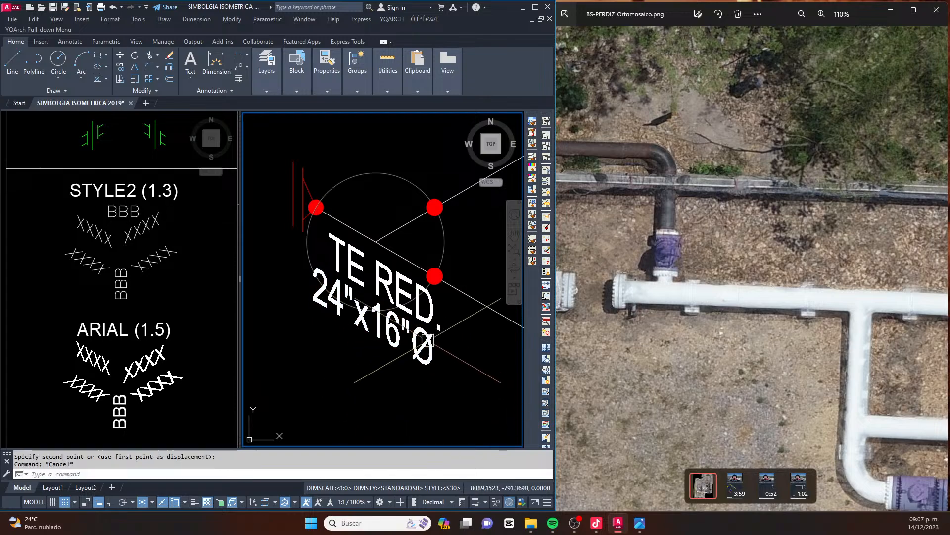
scroll(426, 346, "down", 2)
key("Escape")
scroll(396, 310, "up", 2)
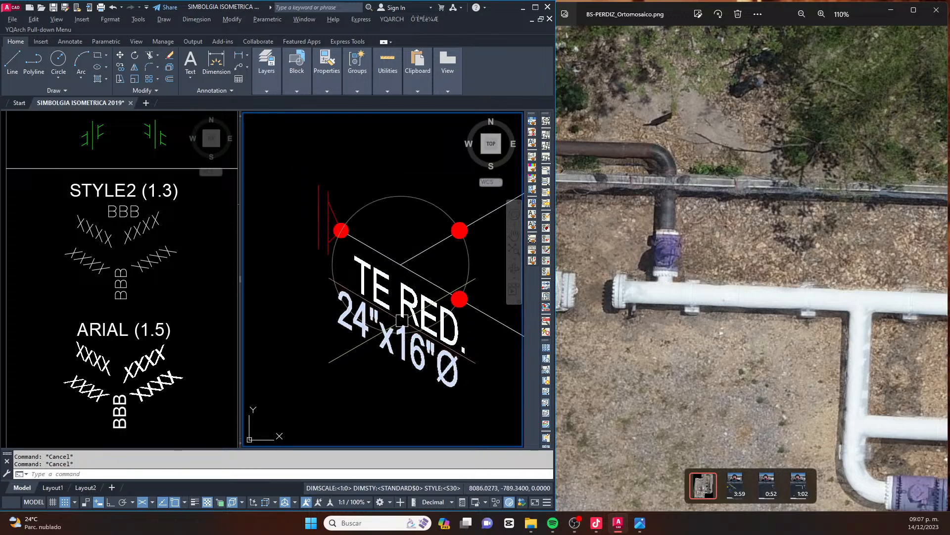
Copy the two-line reducing tee label to the empty area above and left of the red flange symbol
left_click(442, 370)
left_click(444, 340)
type("co")
key("space")
left_click(338, 321)
middle_click_drag(330, 356, 411, 429)
left_click(323, 205)
key("Escape")
middle_click_drag(322, 204, 305, 222)
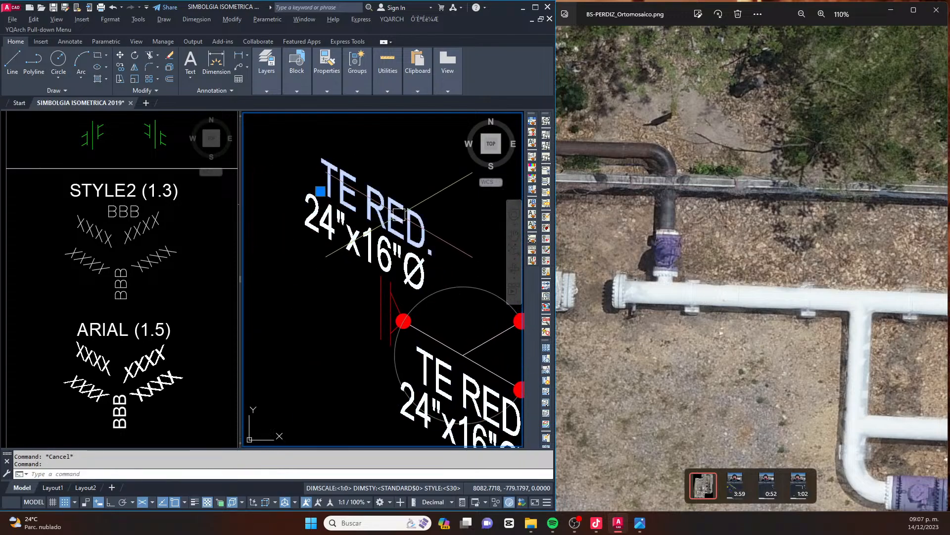
Change the copied "TE RED." line above the flange to 24"Ø
double_click(396, 220)
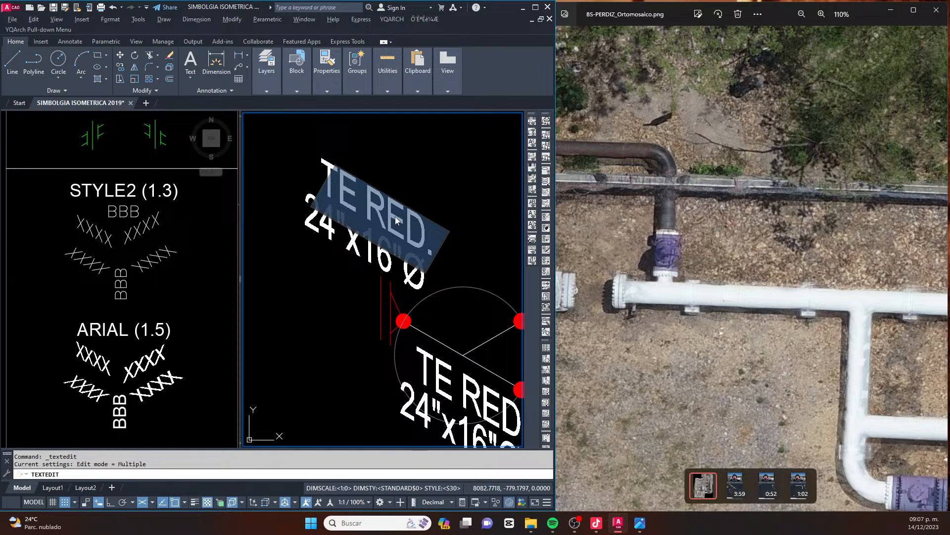
type("24\"")
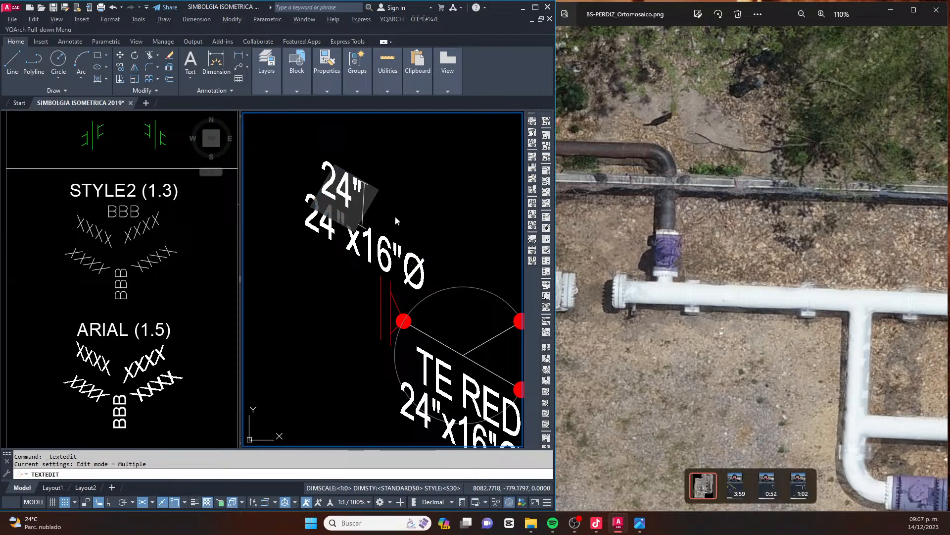
key("Return")
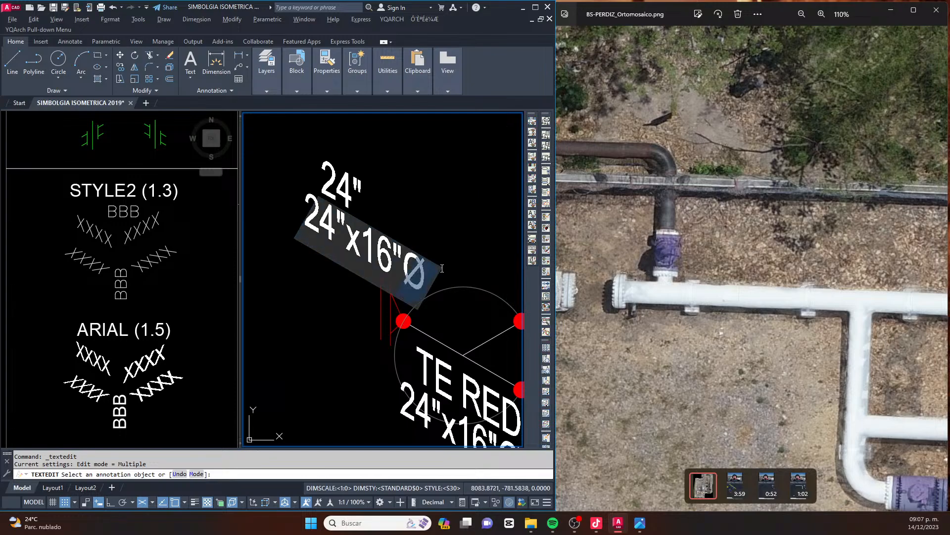
left_click(433, 239)
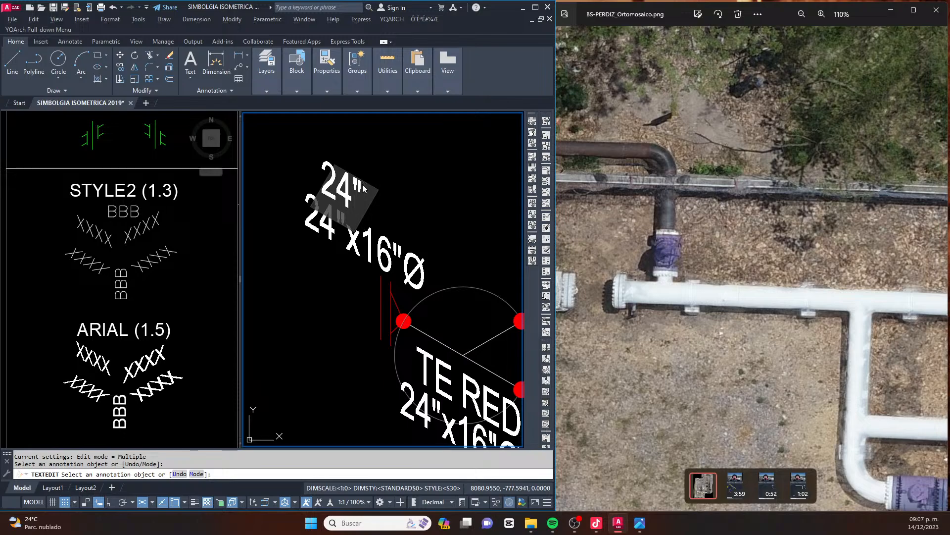
key("Escape")
key("Escape")
Change the copied 24"x16"Ø line above the flange to 600#
left_click(376, 232)
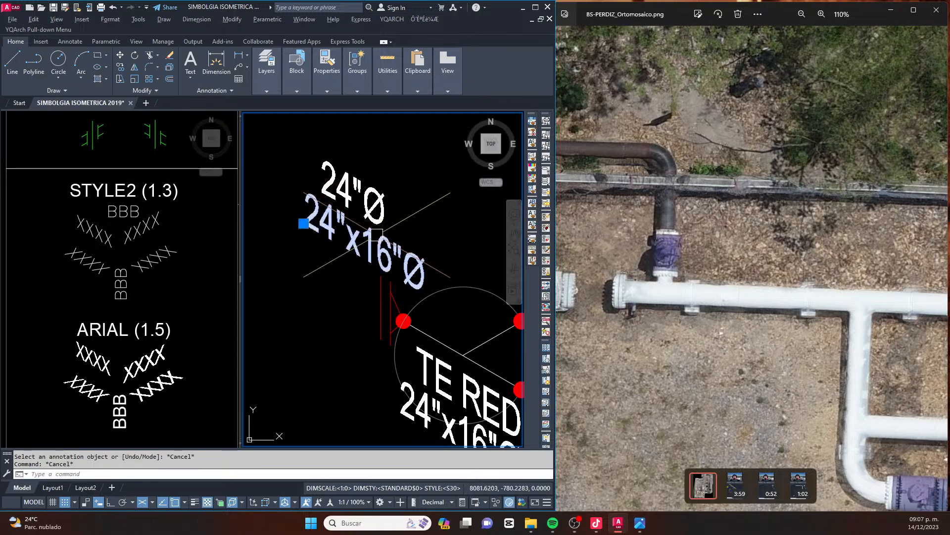
double_click(377, 234)
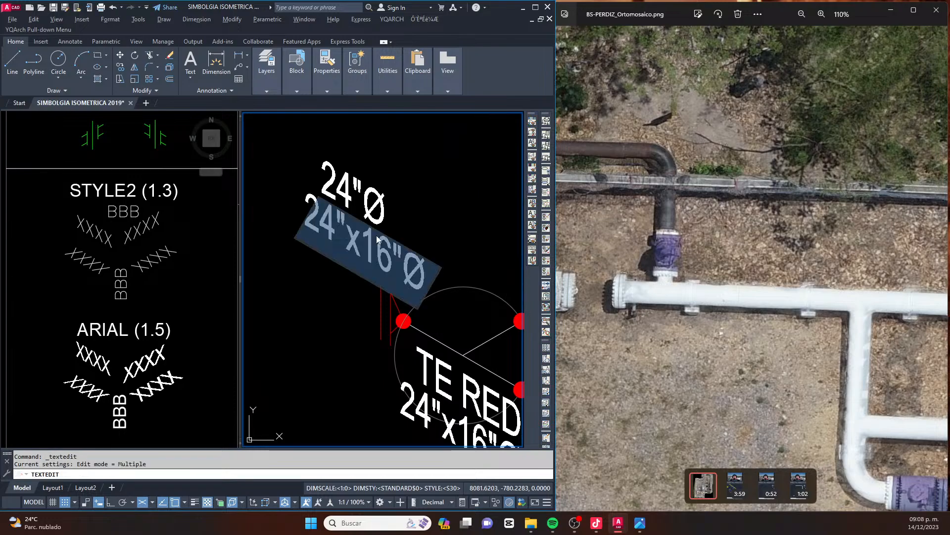
type("60#")
left_click(376, 236)
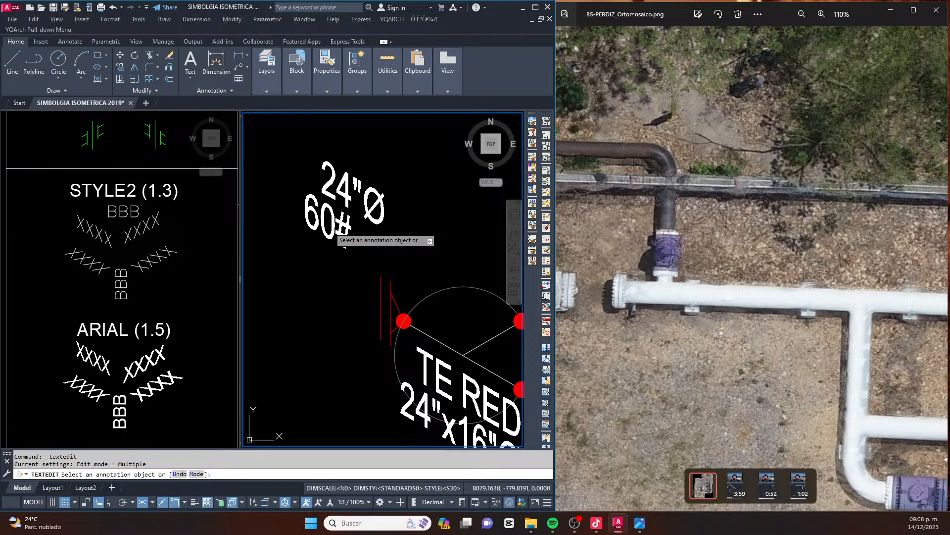
left_click(326, 226)
type("0")
left_click(386, 251)
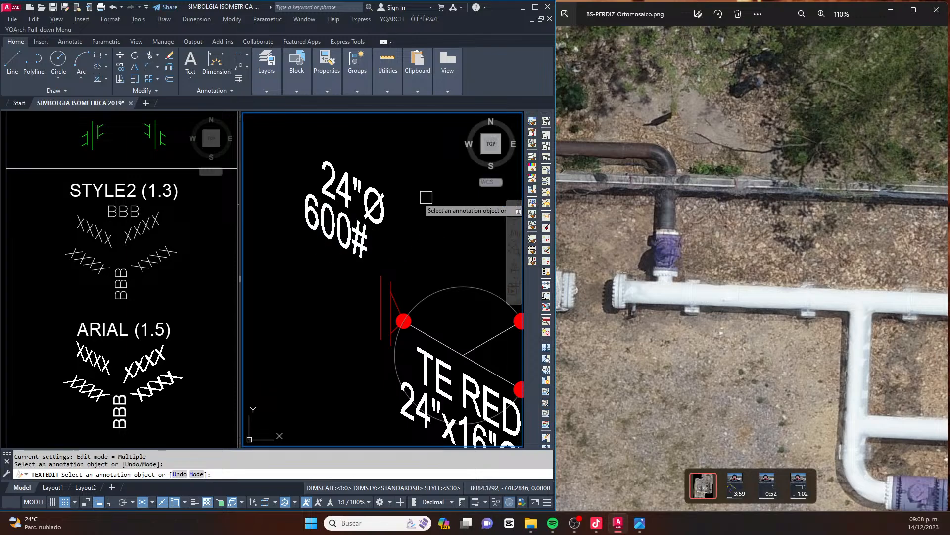
key("Escape")
key("Escape")
Move the 24"Ø text slightly left so it lines up above 600#
left_click(402, 179)
left_click(373, 198)
scroll(377, 194, "up", 2)
type("m")
key("space")
left_click(414, 206)
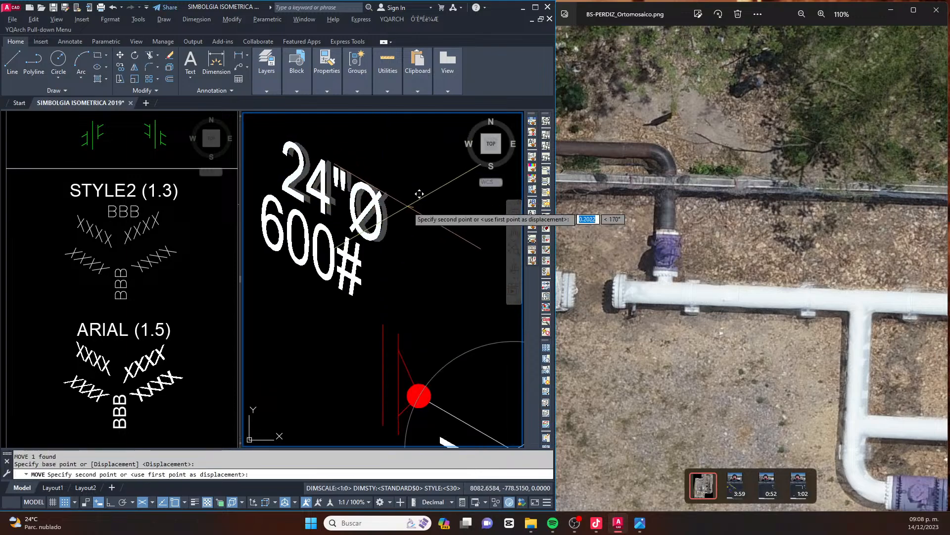
left_click(404, 202)
key("Escape")
Move the 24"Ø and 600# texts together to just left of the red flange at the header's end
left_click(403, 180)
left_click(375, 229)
scroll(375, 229, "down", 2)
type("m")
key("space")
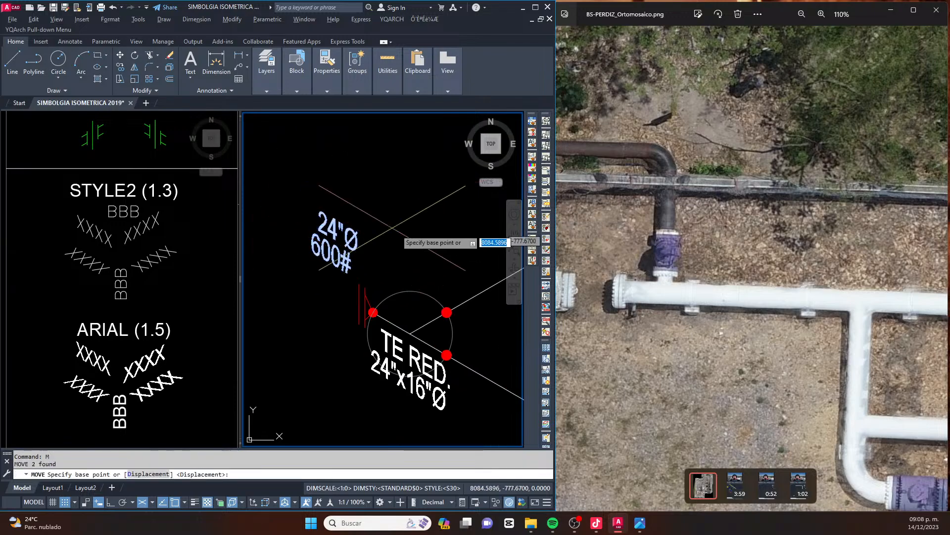
left_click(399, 224)
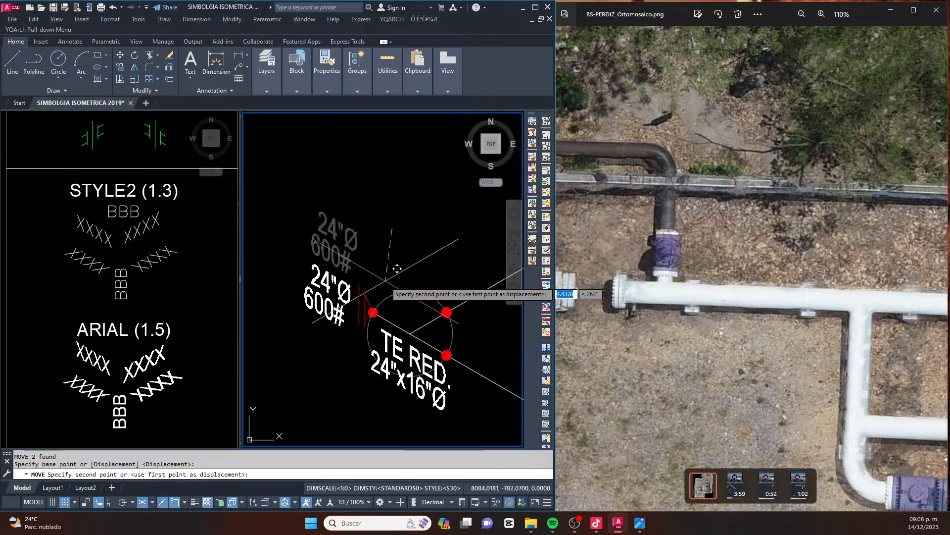
scroll(386, 285, "up", 2)
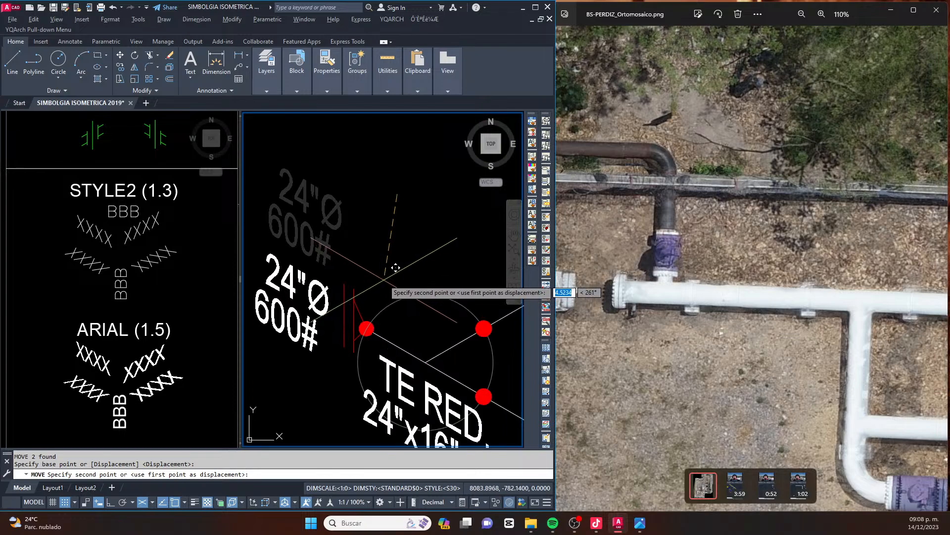
left_click(387, 276)
key("Escape")
key("Escape")
Stretch the branch line's free end back toward the tee along the 30° axis with Ortho on to shorten it
scroll(388, 275, "down", 2)
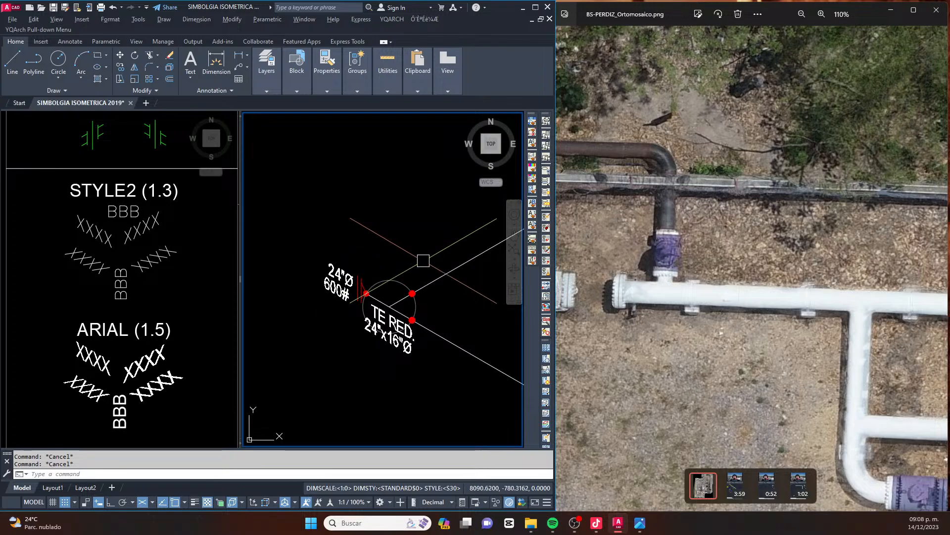
scroll(424, 261, "down", 2)
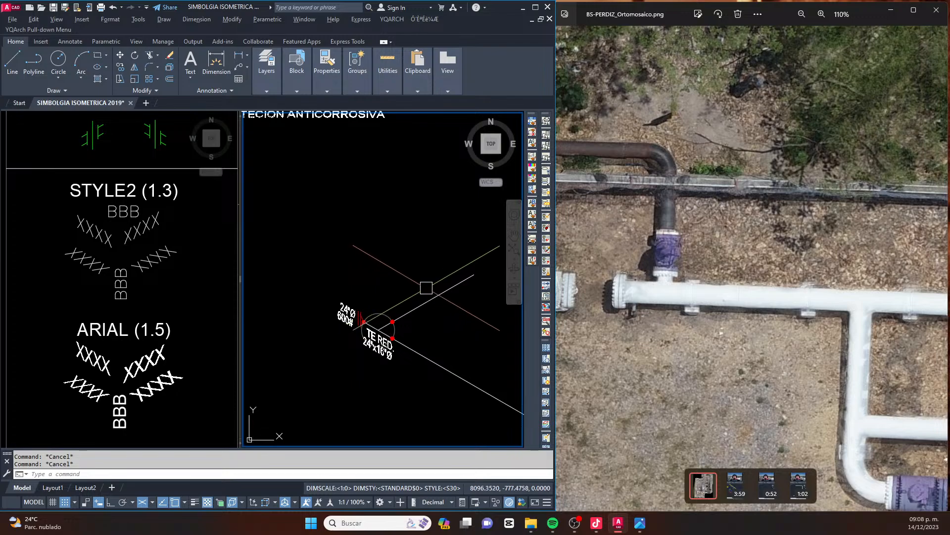
middle_click_drag(461, 294, 417, 319)
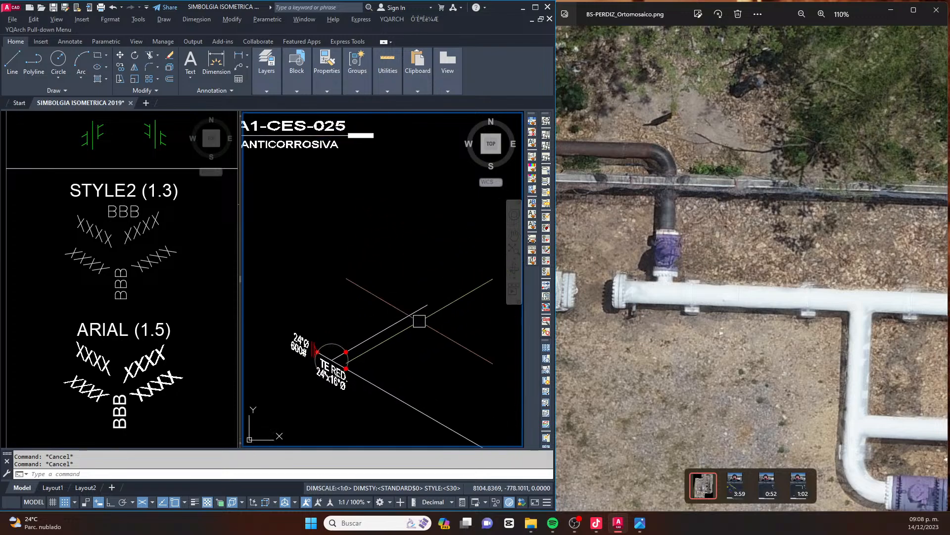
type("s")
key("Return")
left_click(447, 288)
left_click(405, 328)
key("Return")
left_click(462, 330)
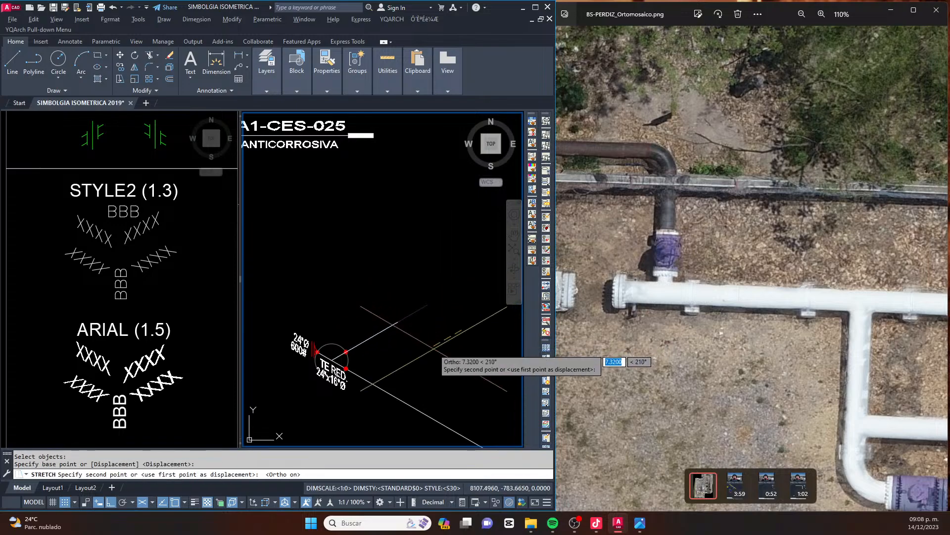
key("Escape")
key("Escape")
Draw a line from the branch line's free end up along the 150° isometric axis, following the elbow in the orthomosaic
left_click(648, 190)
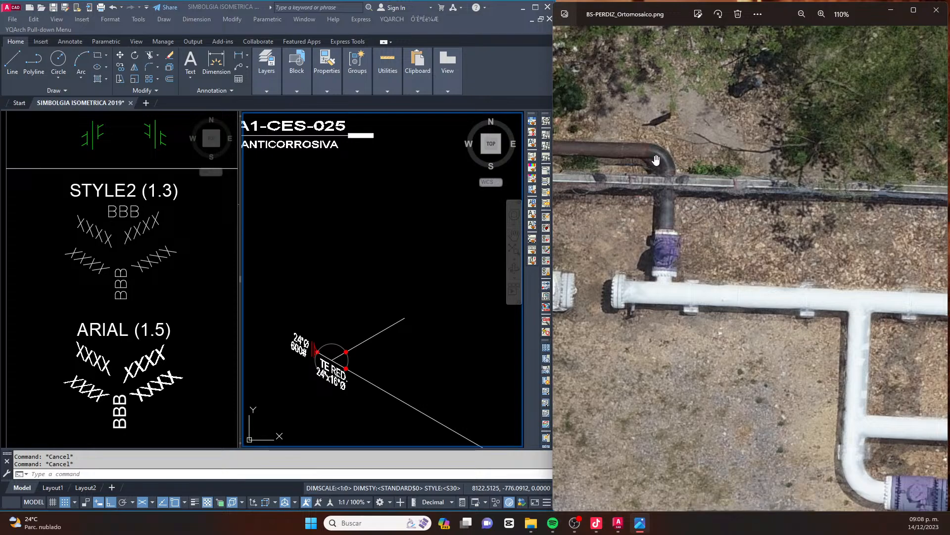
scroll(651, 188, "down", 3)
scroll(663, 137, "up", 2)
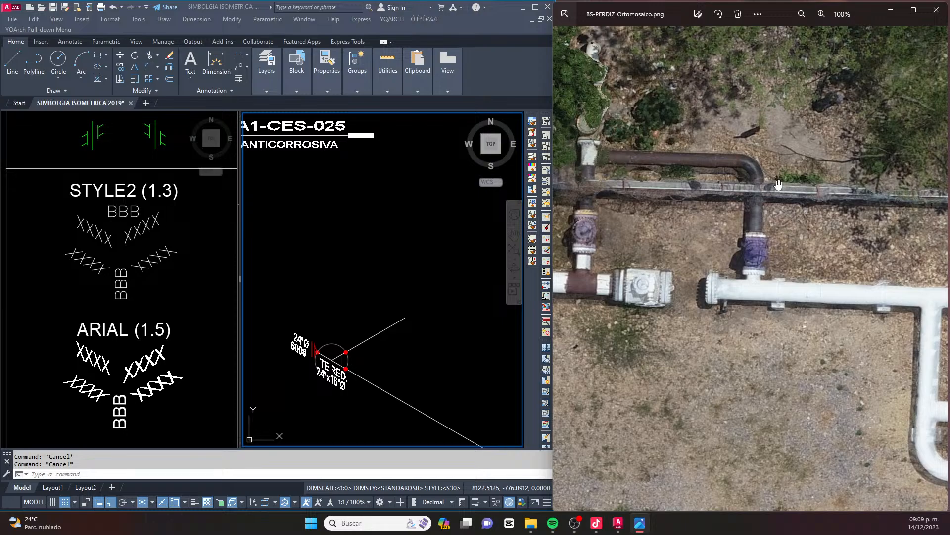
left_click(395, 248)
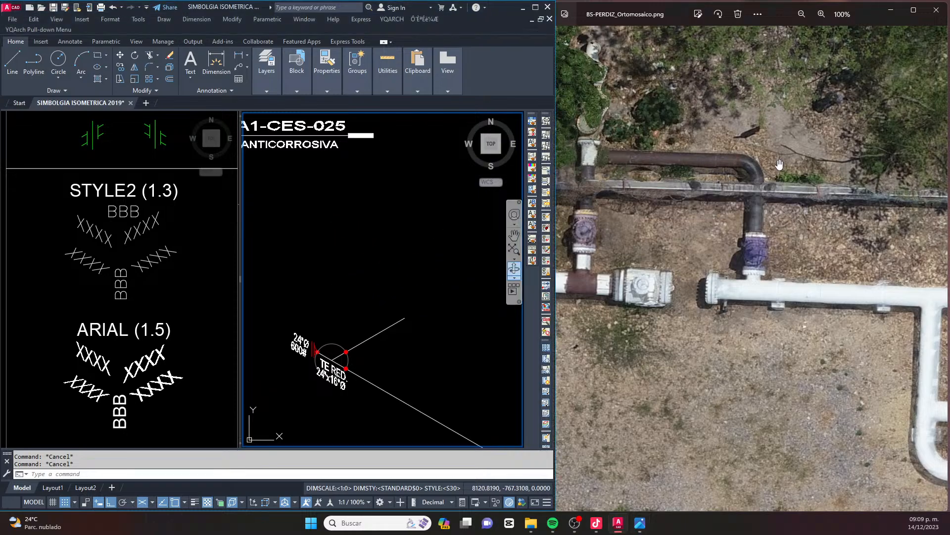
left_click(405, 245)
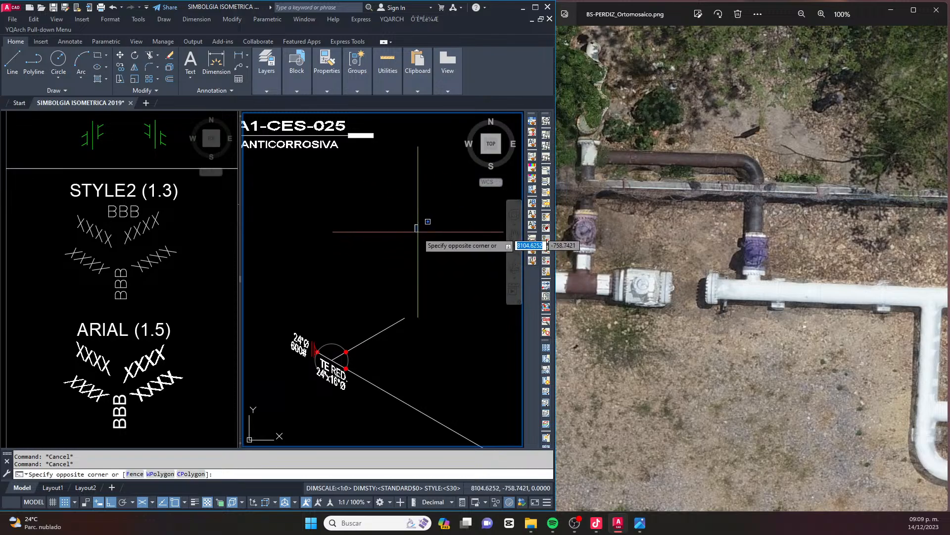
left_click(407, 281)
type("l")
key("Return")
left_click(405, 318)
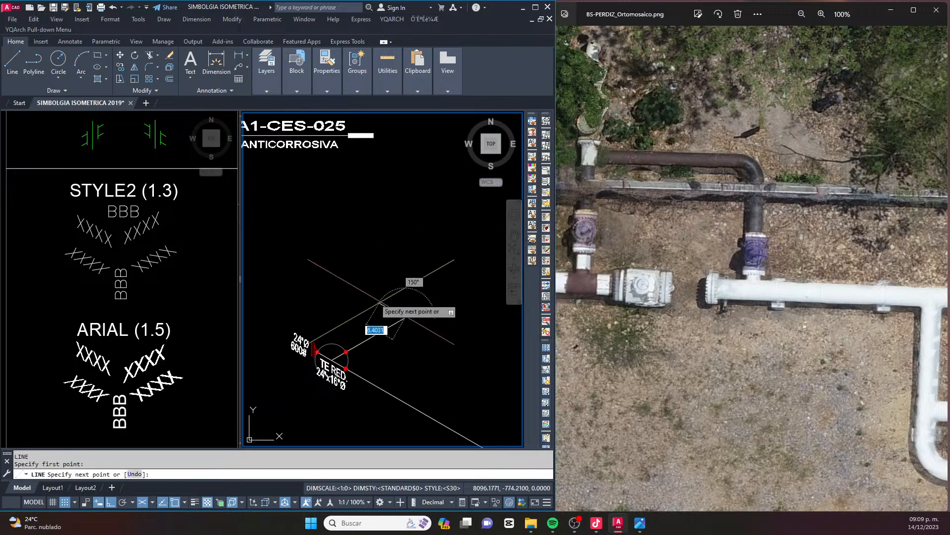
key("Escape")
Copy the tee's circle from its centre onto the corner where the branch and the new line meet
scroll(390, 339, "up", 4)
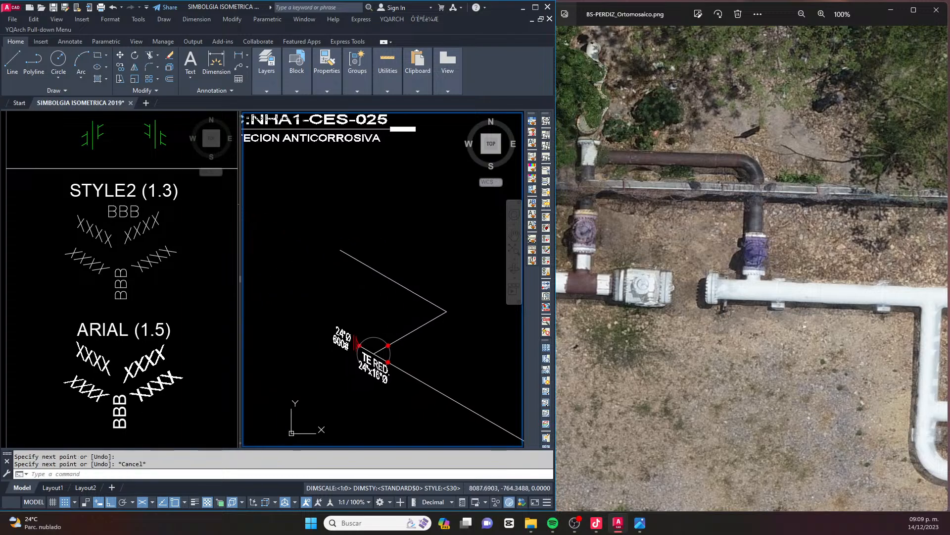
left_click(354, 329)
type("co")
key("Return")
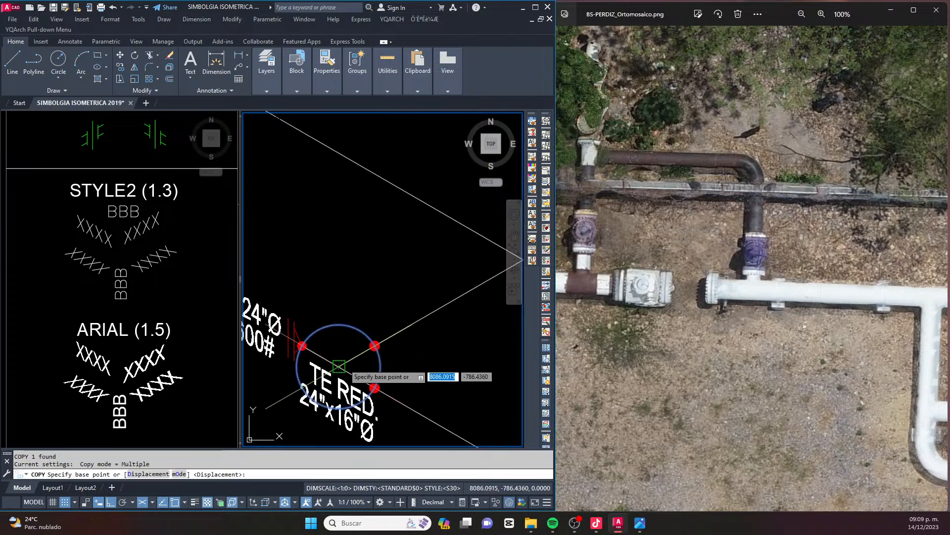
left_click(338, 366)
scroll(340, 359, "down", 2)
left_click(456, 296)
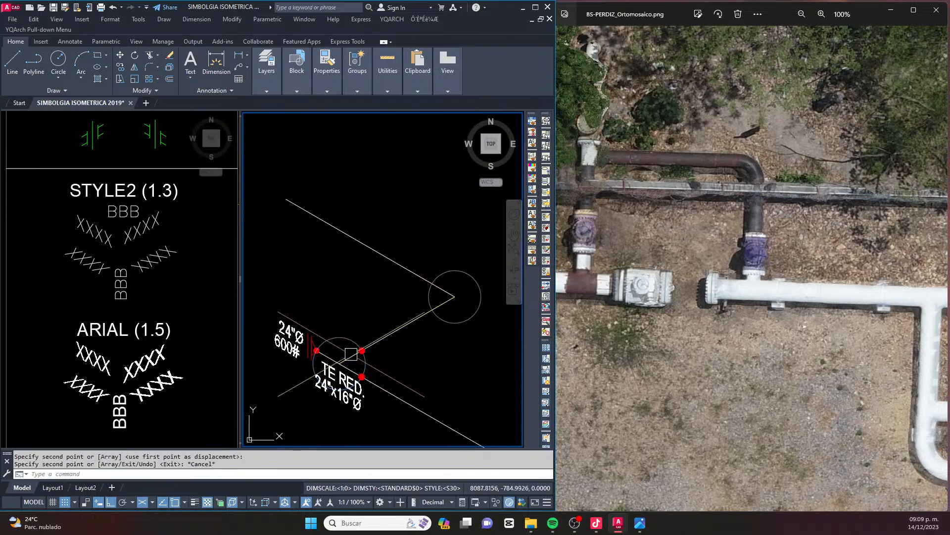
key("Escape")
Copy the tee's red weld dot to the two points where the corner circle crosses the branch and the new line
scroll(357, 346, "up", 4)
type("co")
key("Return")
scroll(388, 349, "up", 4)
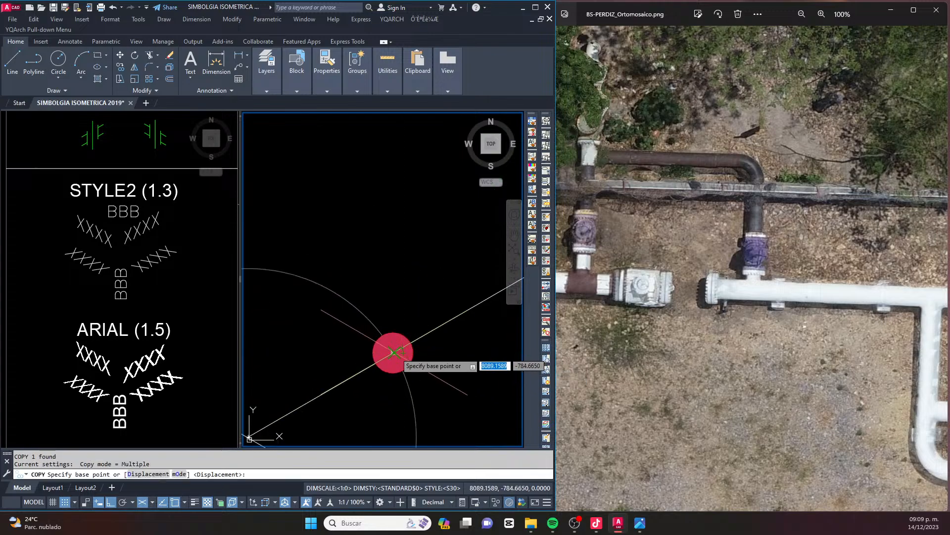
left_click(393, 352)
scroll(393, 352, "down", 4)
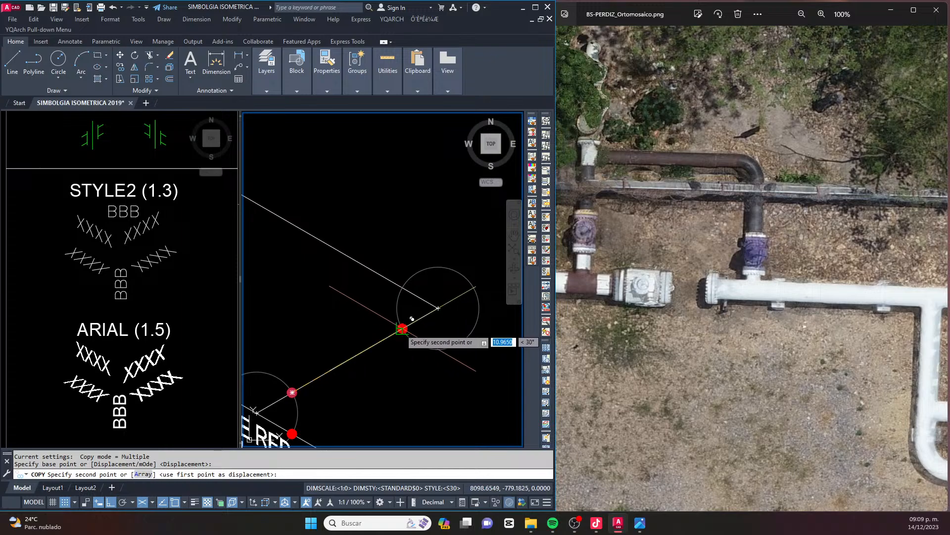
left_click(403, 328)
left_click(402, 288)
key("Escape")
key("Escape")
Stretch the new line's free end back toward the corner circle along its isometric axis to shorten it
scroll(420, 290, "down", 3)
scroll(416, 296, "up", 3)
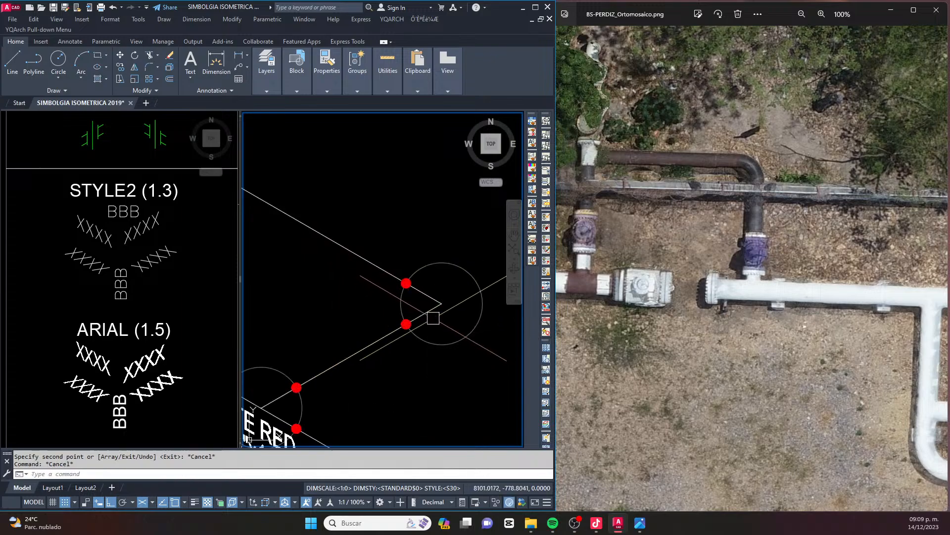
scroll(440, 297, "down", 4)
scroll(369, 241, "up", 2)
type("s")
key("space")
left_click(368, 210)
left_click(312, 264)
key("space")
left_click(338, 195)
left_click(393, 228)
key("Escape")
key("Escape")
Copy the vertical pipe-break symbol from the symbol library onto the free end of the shortened line
left_click(154, 307)
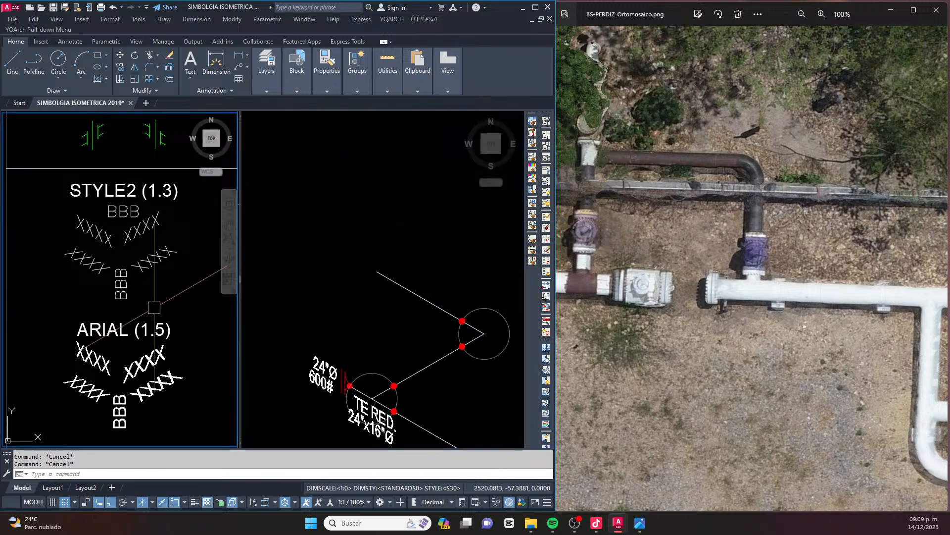
scroll(154, 307, "down", 4)
scroll(194, 289, "up", 5)
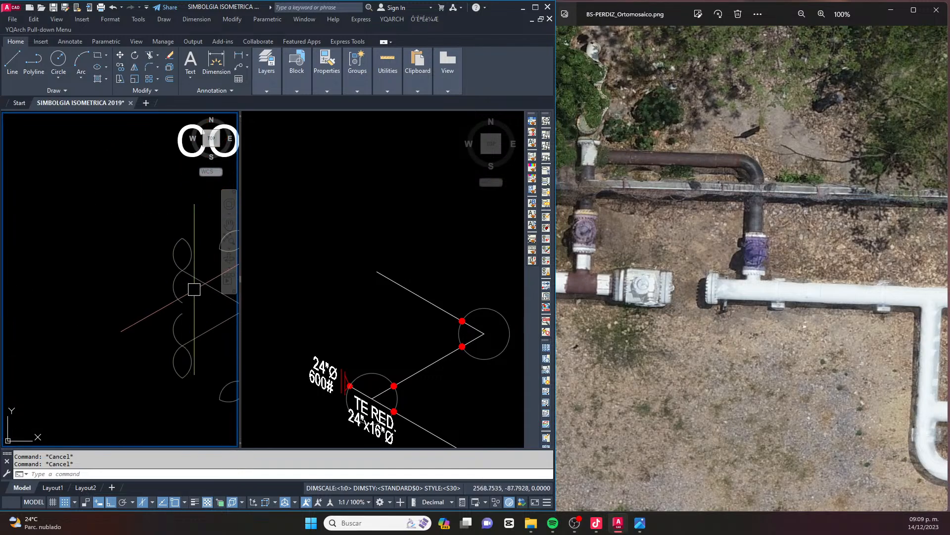
middle_click_drag(194, 289, 99, 265)
left_click(77, 238)
left_click(135, 340)
scroll(127, 285, "up", 2)
type("c")
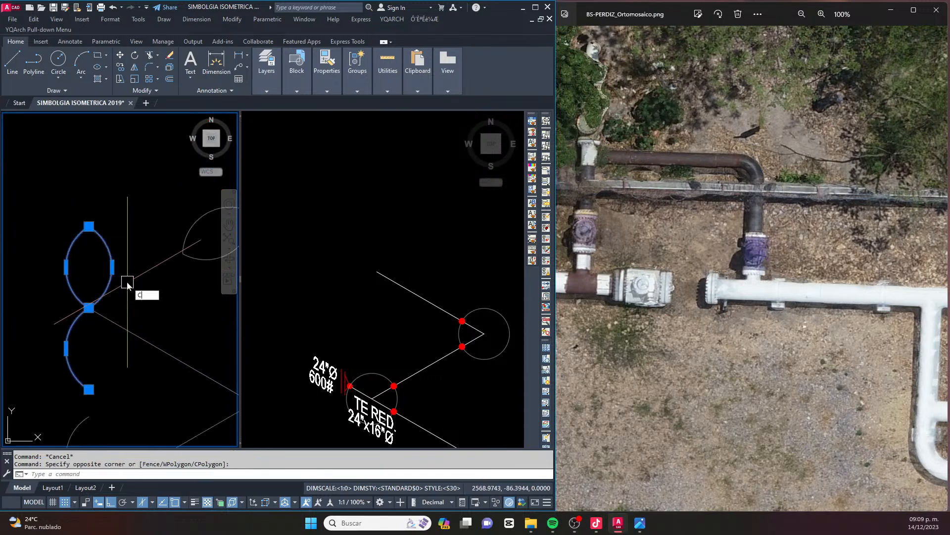
key("Return")
left_click(88, 308)
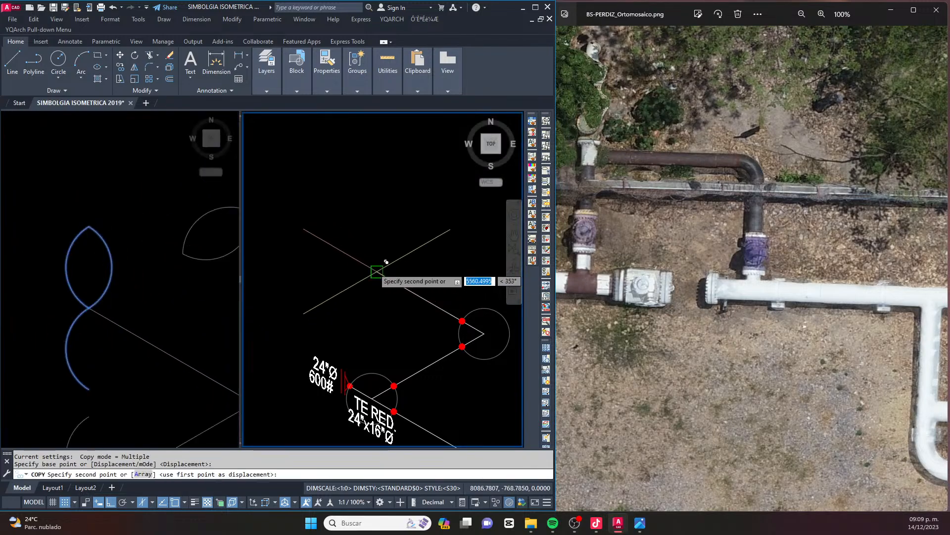
left_click(377, 272)
scroll(389, 262, "down", 3)
key("Escape")
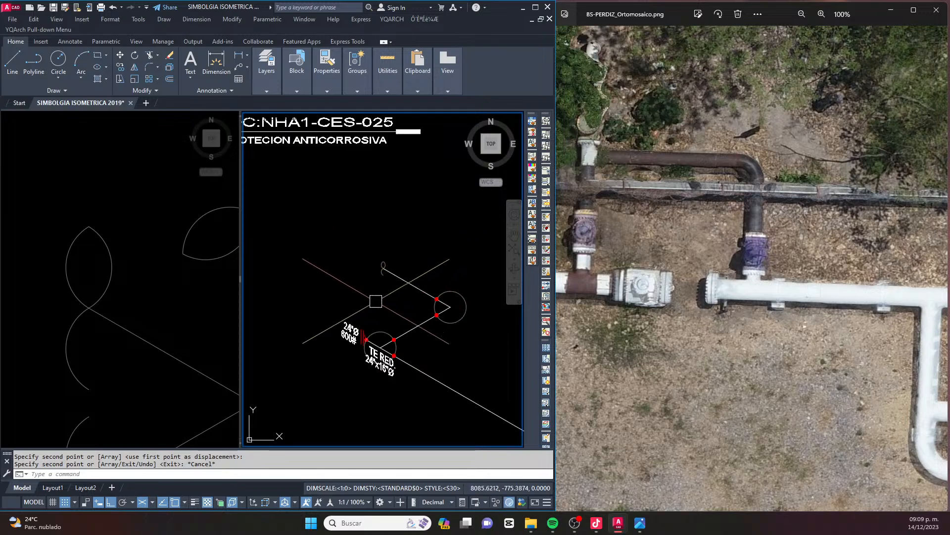
Copy the 24"Ø and 600# texts from the header's end to just above the pipe-break symbol, with Ortho off
scroll(361, 321, "up", 2)
left_click(342, 343)
left_click(348, 334)
type("c")
key("Return")
left_click(361, 334)
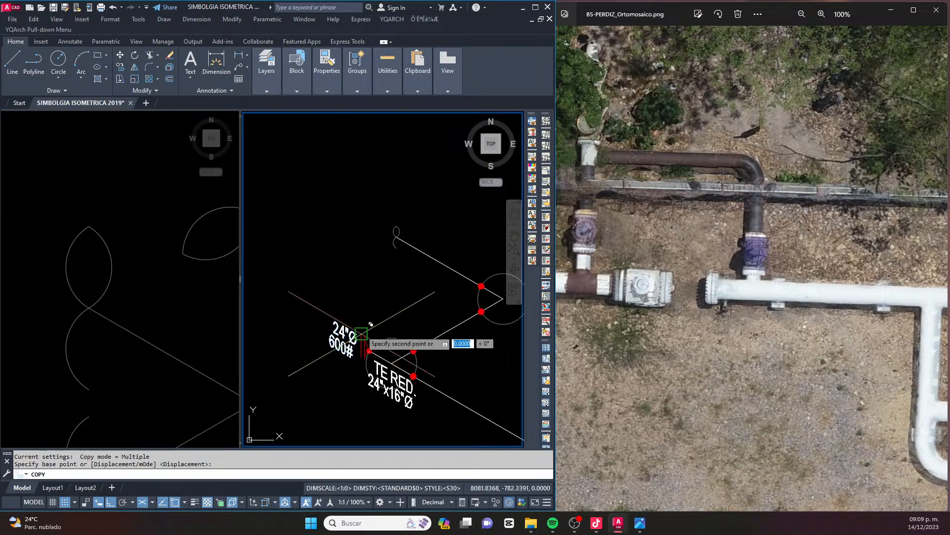
key("F8")
middle_click_drag(400, 208, 406, 248)
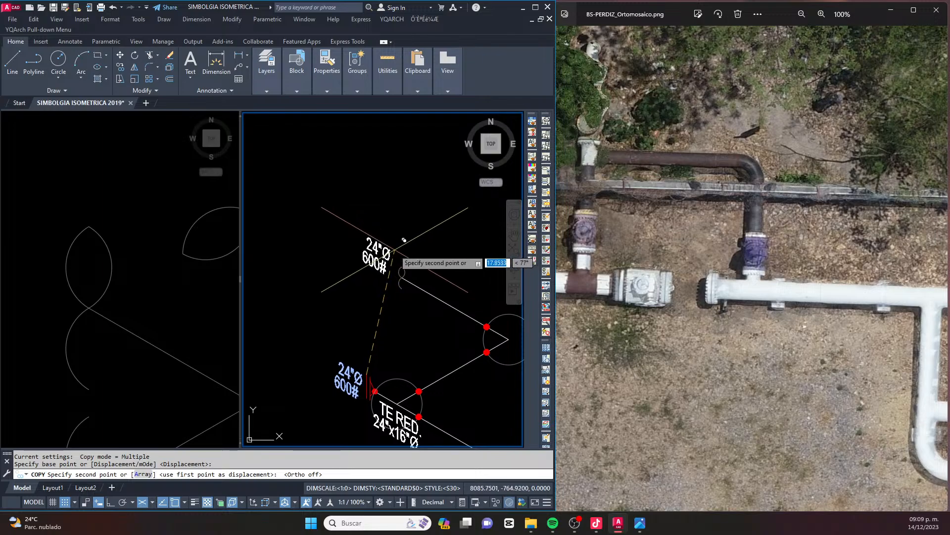
left_click(433, 227)
key("Escape")
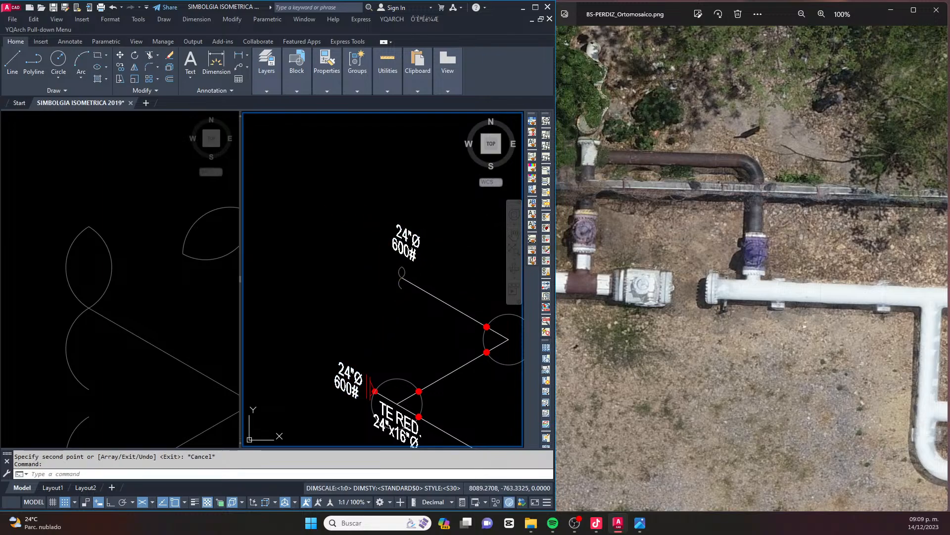
Change the copied texts to VIENE DE EQUIPO on the upper line and FA-100A on the lower line
double_click(421, 242)
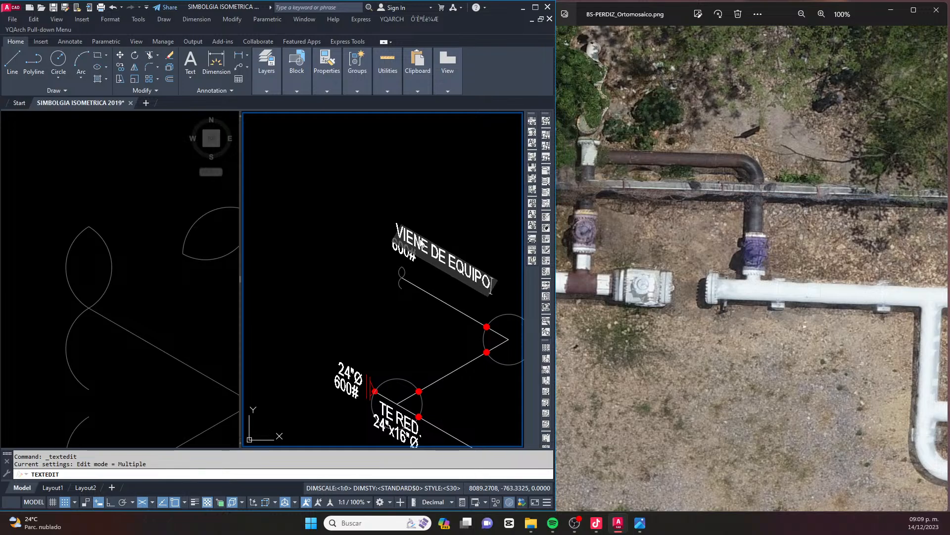
left_click(436, 237)
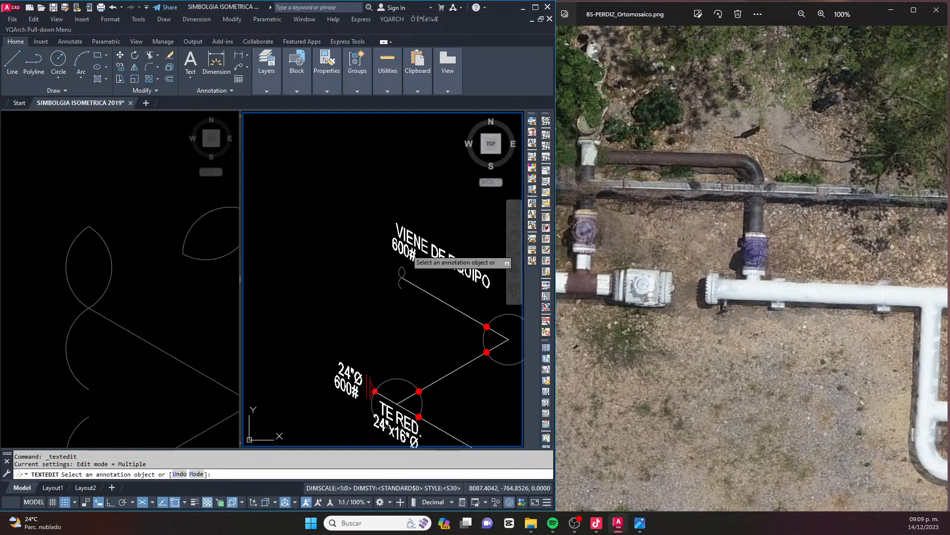
left_click(406, 253)
type("FA-100A")
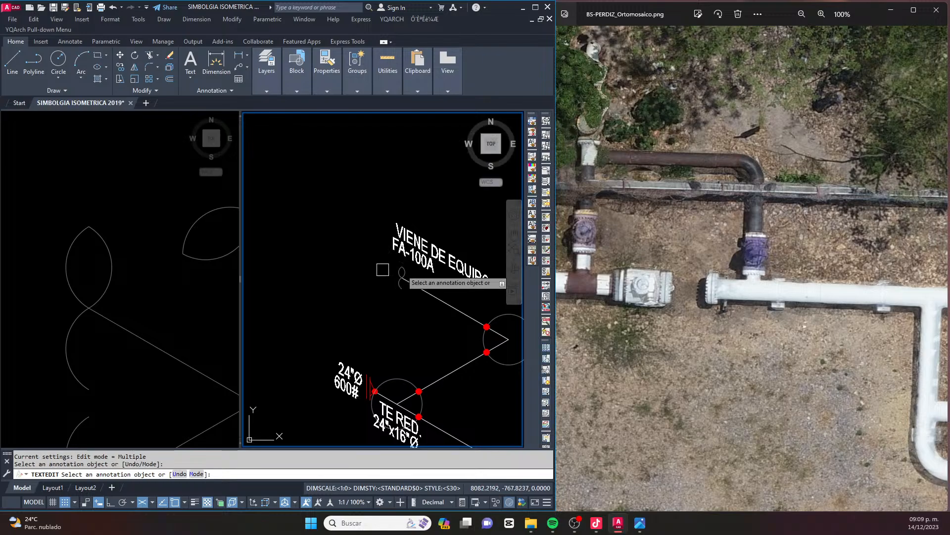
key("Escape")
Move the VIENE DE EQUIPO text up along its slant so it is centred above FA-100A
scroll(446, 250, "up", 4)
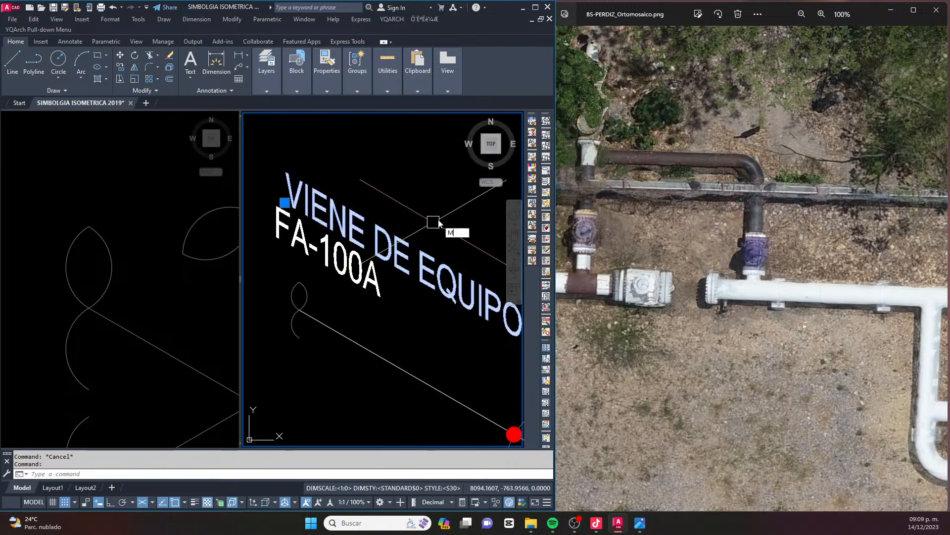
type("m")
key("Return")
left_click(439, 223)
scroll(429, 187, "down", 2)
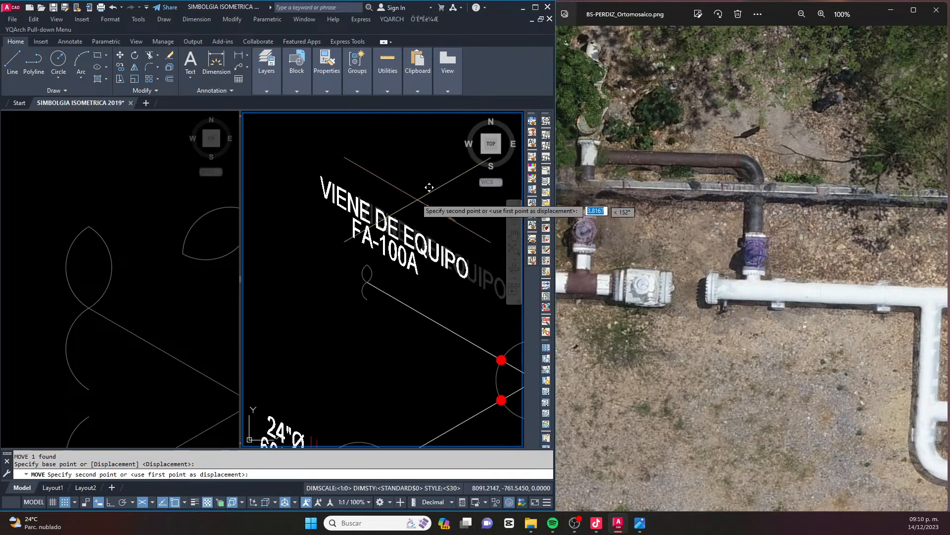
left_click(426, 184)
Move the VIENE DE EQUIPO and FA-100A texts together to just left of the pipe-break symbol
left_click(417, 197)
middle_click_drag(356, 271, 393, 255)
type("m")
key("Return")
left_click(403, 301)
middle_click_drag(350, 313, 355, 304)
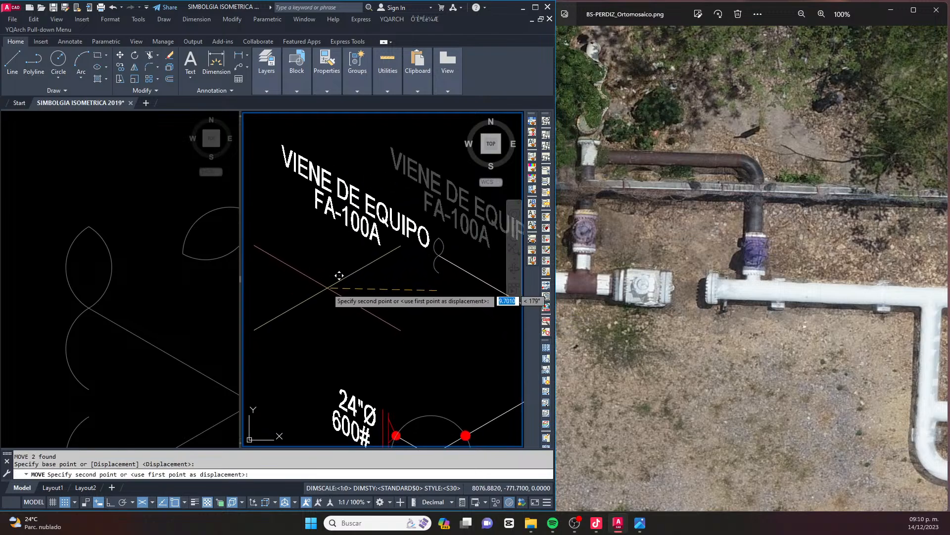
left_click(324, 283)
Compare the drawn isometric with BS-PERDIZ_Ortomosaico.png, examining the header, its branches and the bypass piping
scroll(358, 269, "down", 3)
scroll(357, 269, "up", 4)
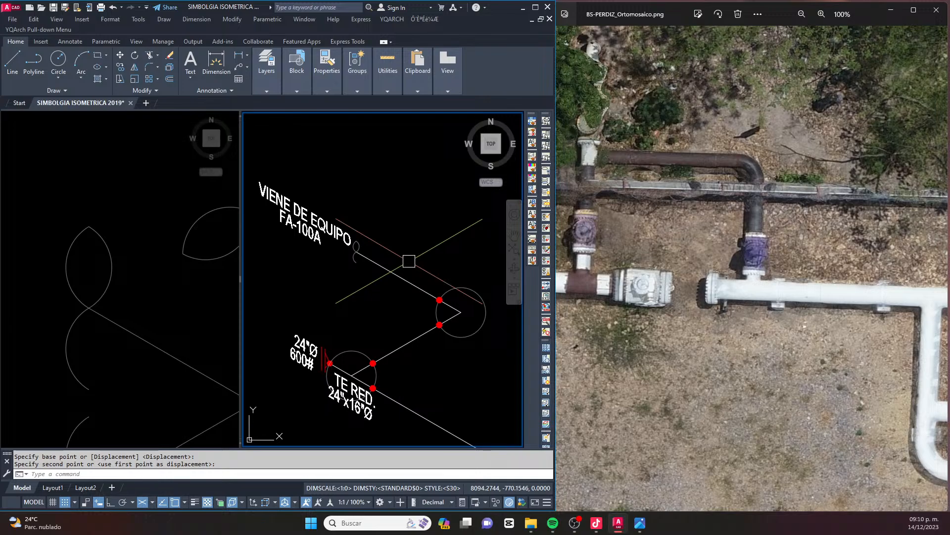
scroll(403, 250, "down", 4)
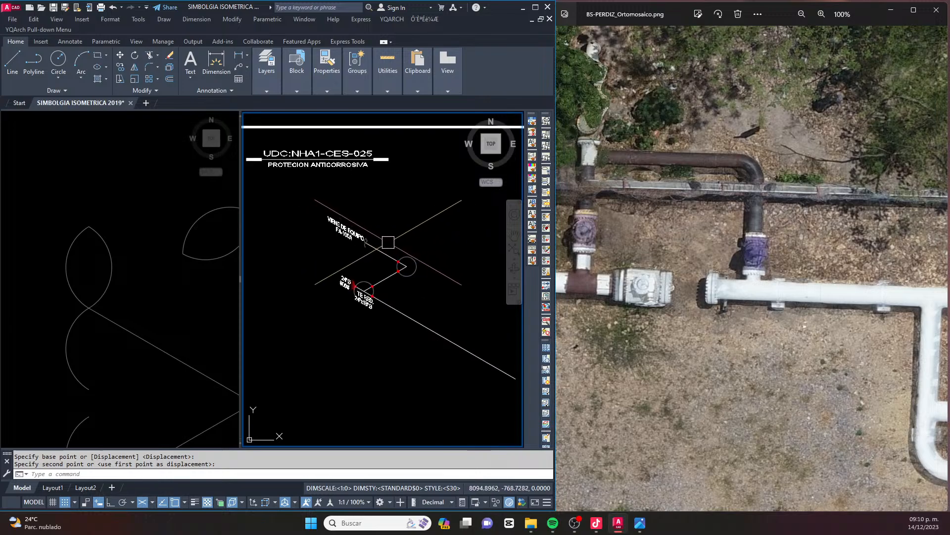
scroll(387, 241, "down", 3)
scroll(386, 245, "up", 3)
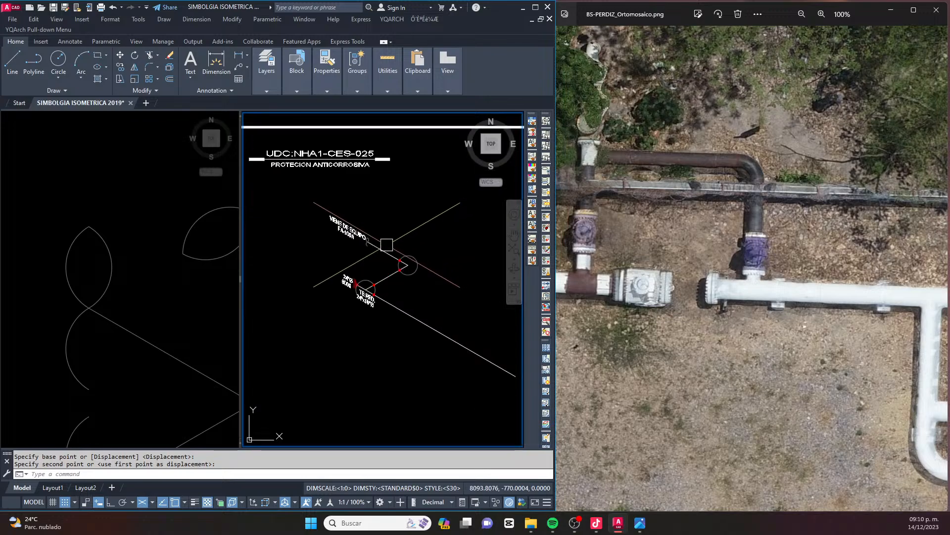
scroll(698, 228, "down", 2)
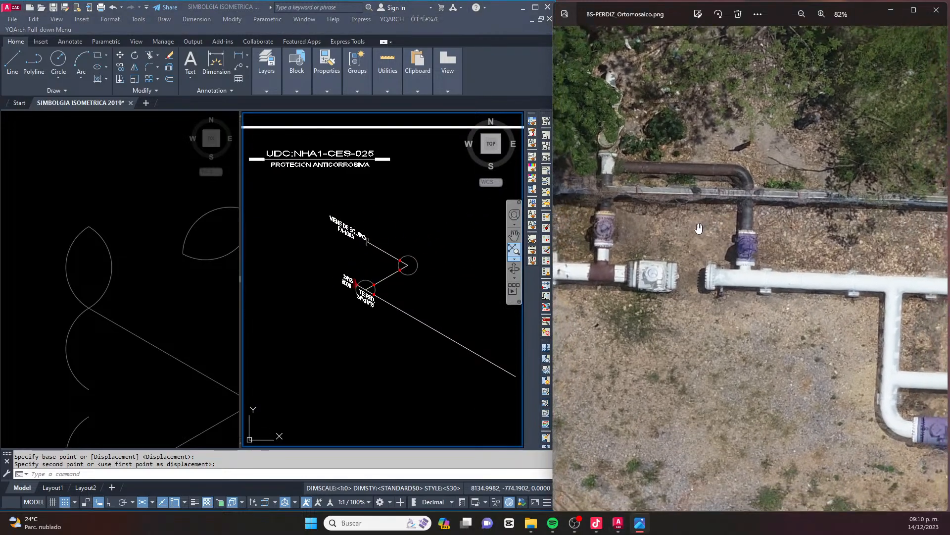
left_click_drag(723, 224, 694, 210)
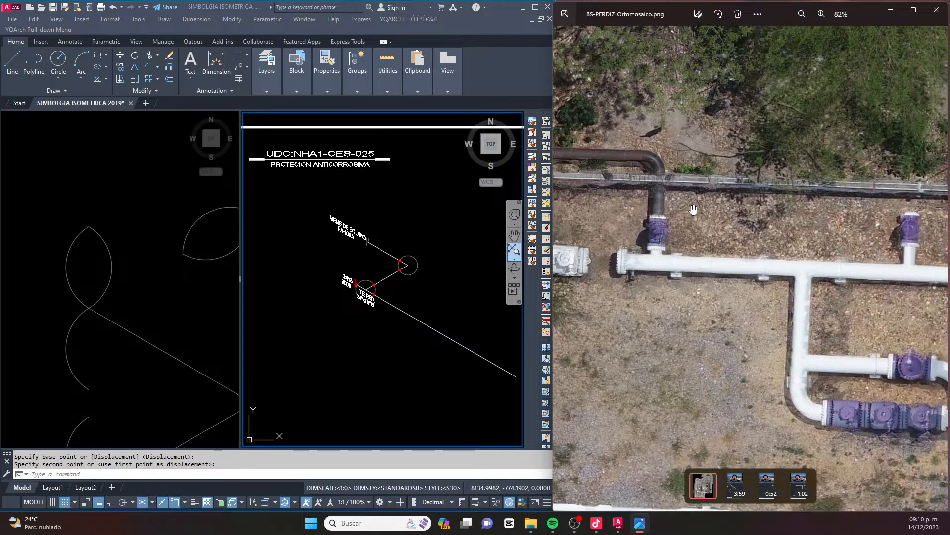
scroll(694, 210, "down", 2)
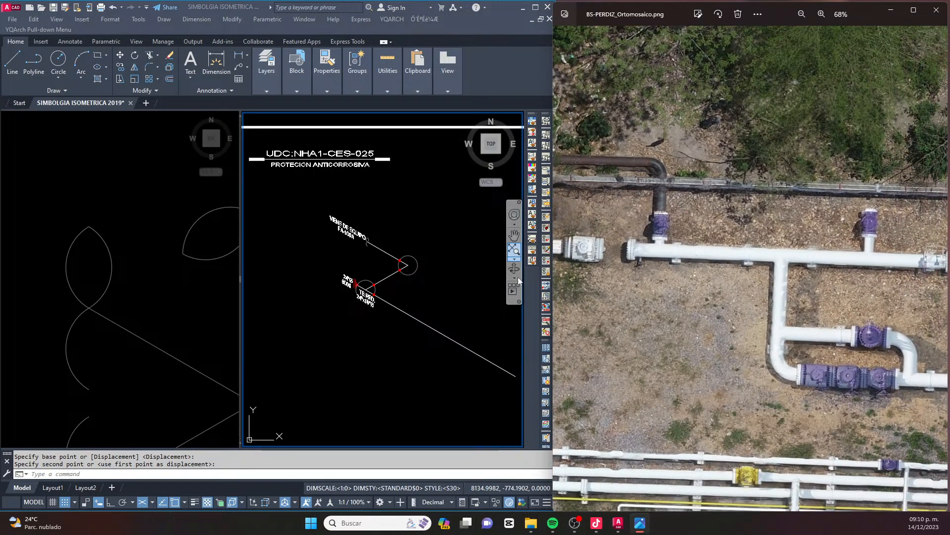
left_click(366, 275)
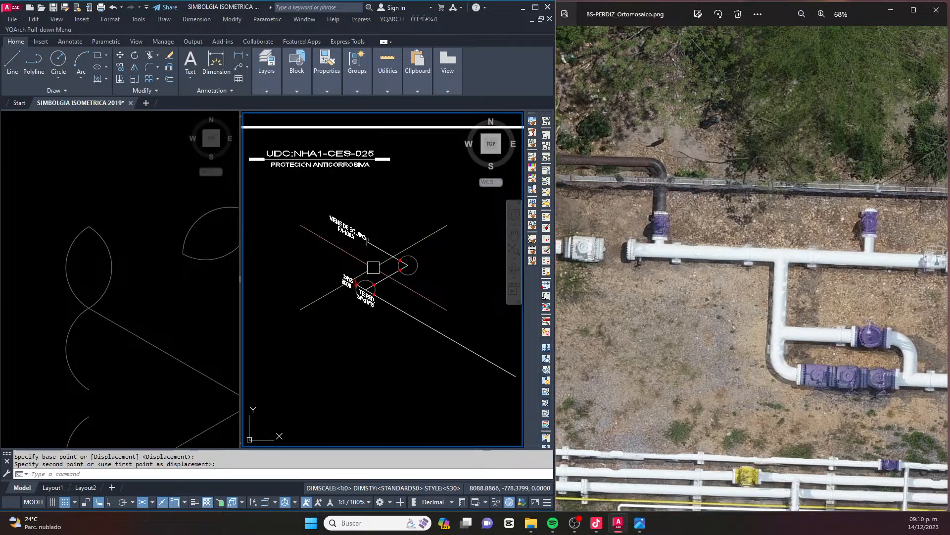
left_click(939, 269)
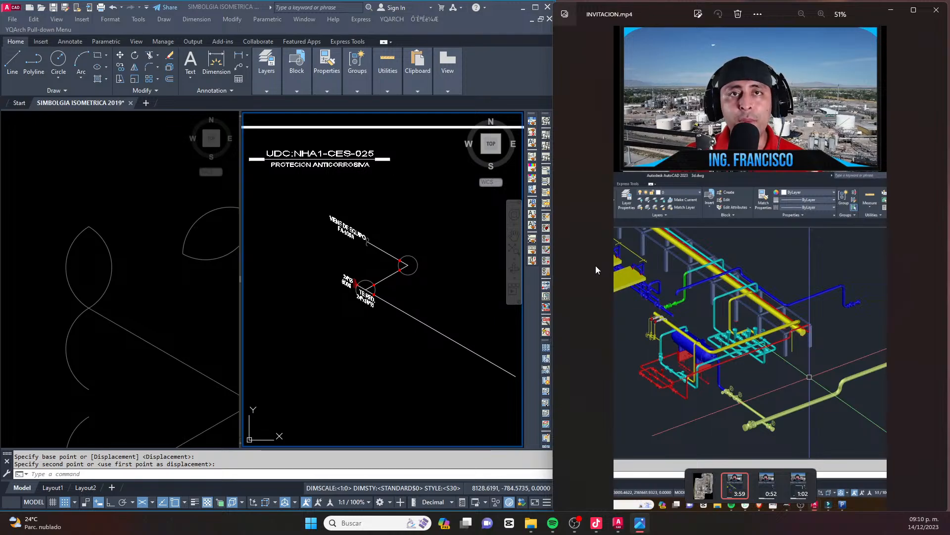
left_click(566, 261)
scroll(824, 198, "up", 5)
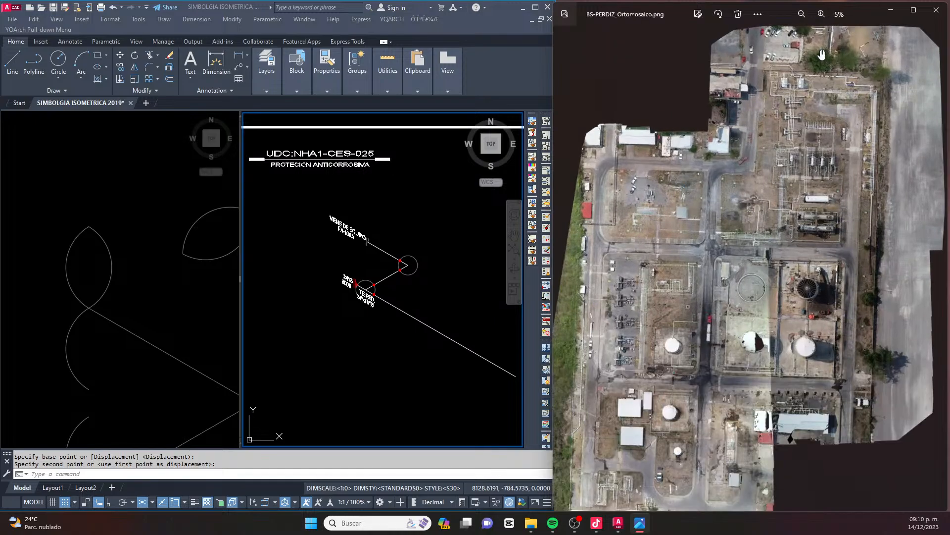
scroll(756, 163, "up", 4)
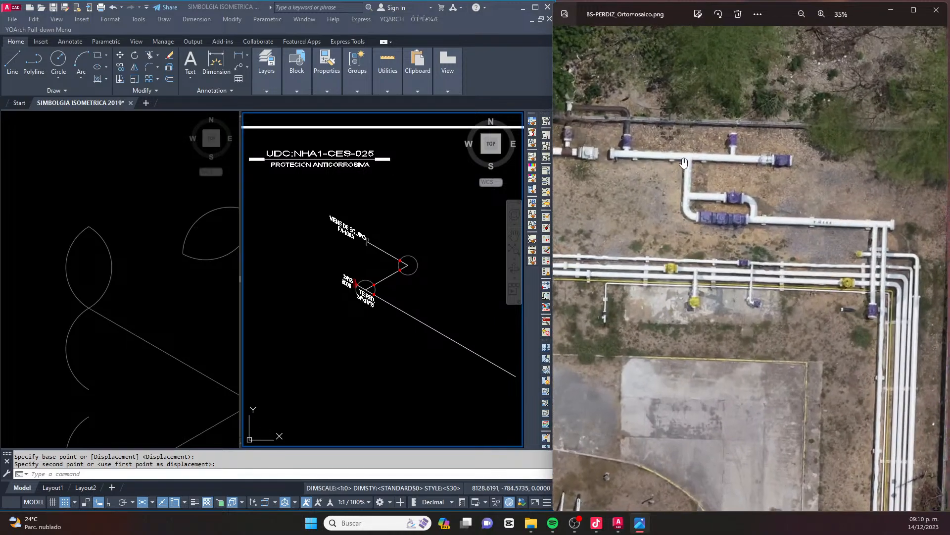
Examine the header's supports, valves and branch connections in BS-PERDIZ_Ortomosaico.png to see where the pipe supports sit
scroll(713, 204, "down", 1)
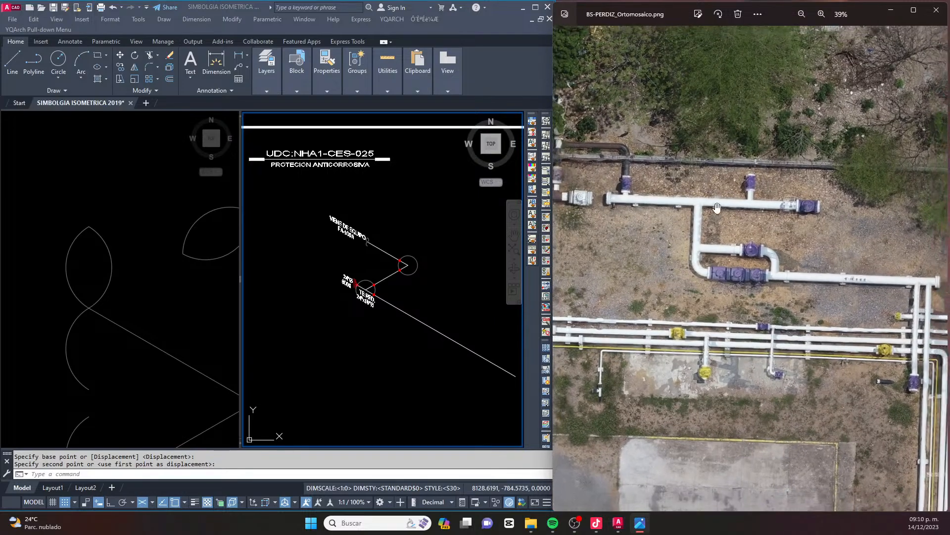
left_click_drag(752, 222, 712, 221)
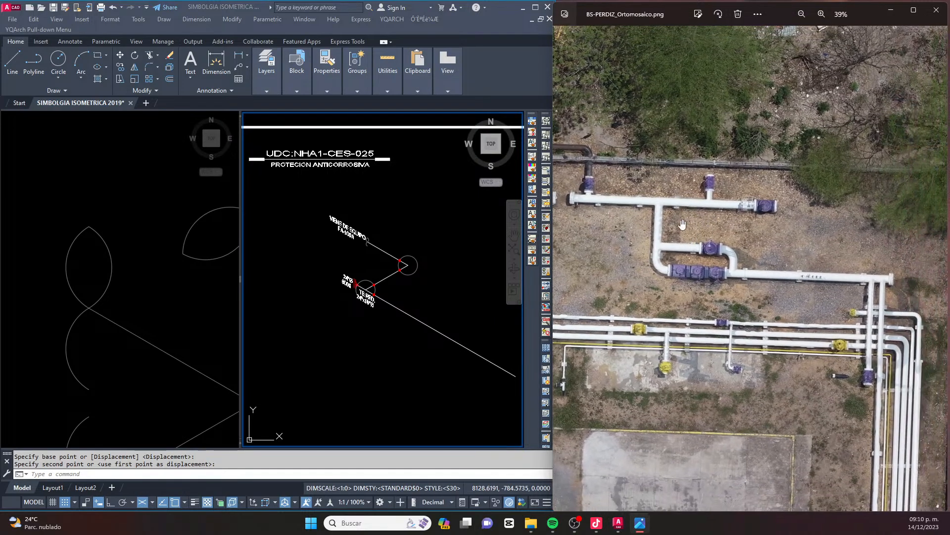
scroll(434, 237, "up", 4)
scroll(434, 237, "down", 2)
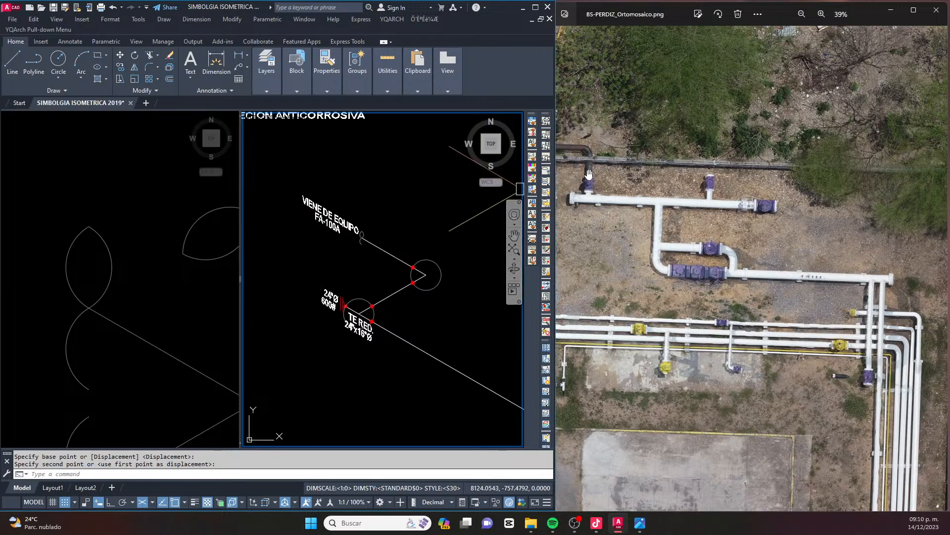
scroll(592, 200, "up", 3)
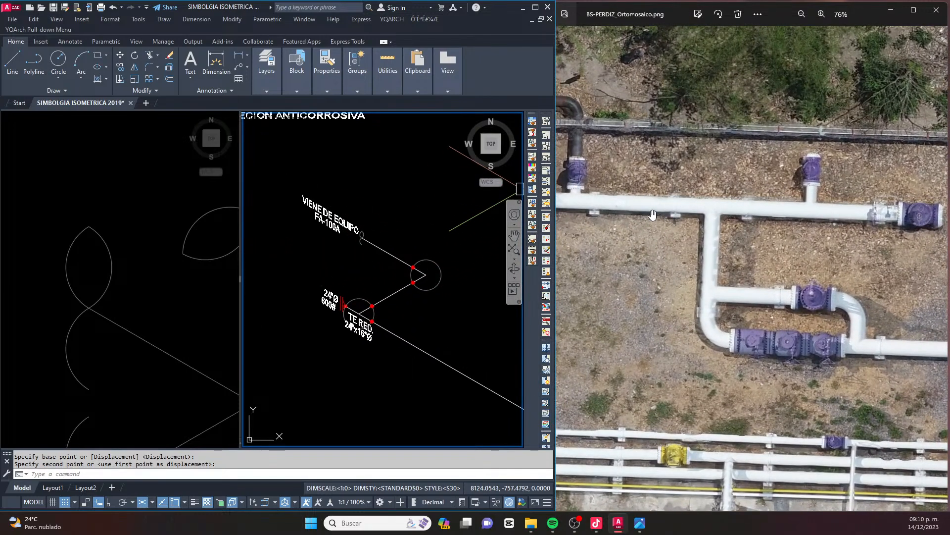
scroll(608, 213, "down", 3)
left_click_drag(589, 208, 664, 234)
scroll(683, 239, "up", 4)
left_click_drag(762, 247, 735, 243)
scroll(851, 244, "down", 3)
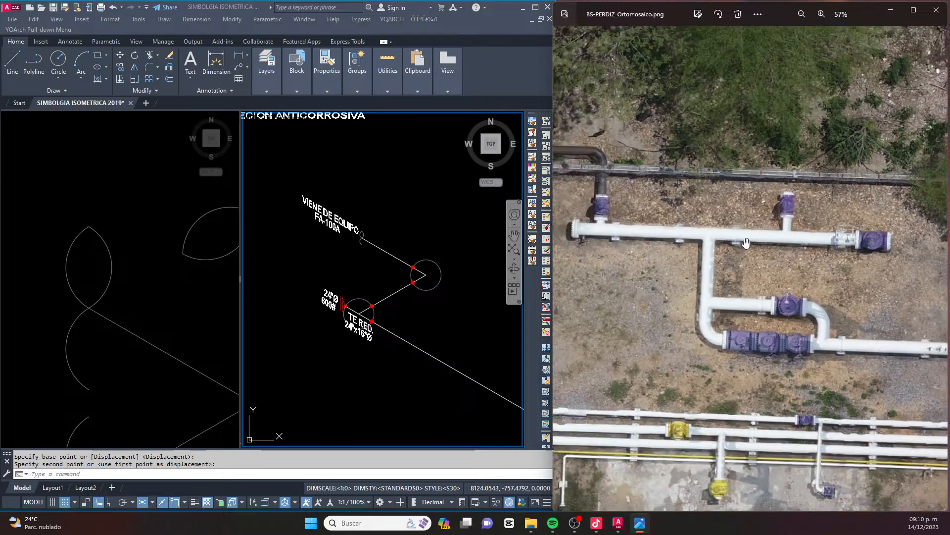
scroll(415, 277, "down", 2)
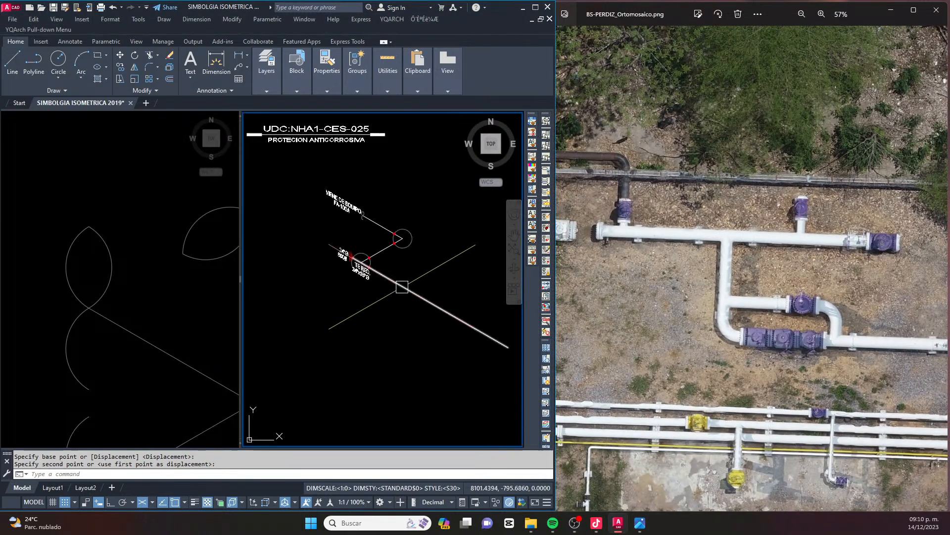
Copy the SP-1 pipe support symbol with its label from the SIMBOLOGIA sheet onto the header just past the TE RED. fitting
middle_click_drag(408, 284, 375, 276)
key("Escape")
left_click(95, 268)
scroll(94, 267, "down", 2)
scroll(95, 267, "down", 6)
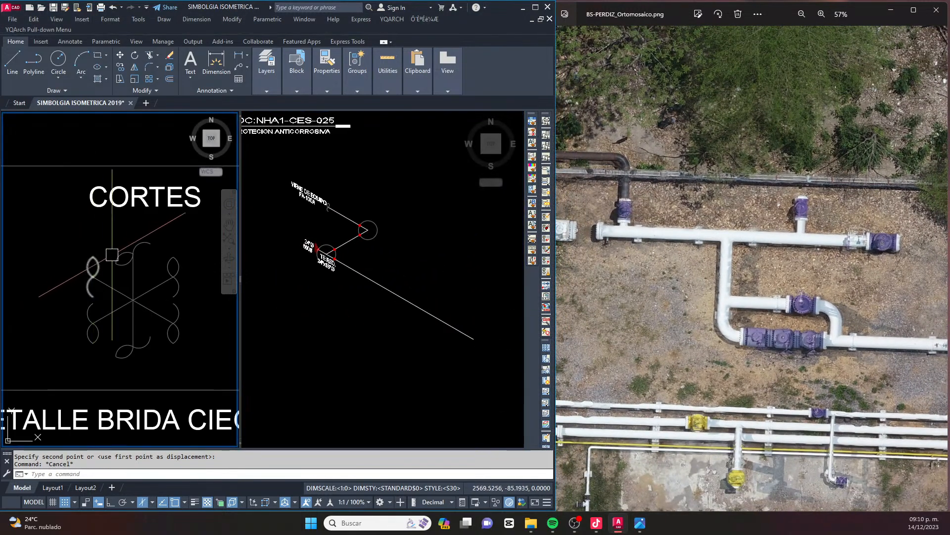
scroll(103, 228, "up", 8)
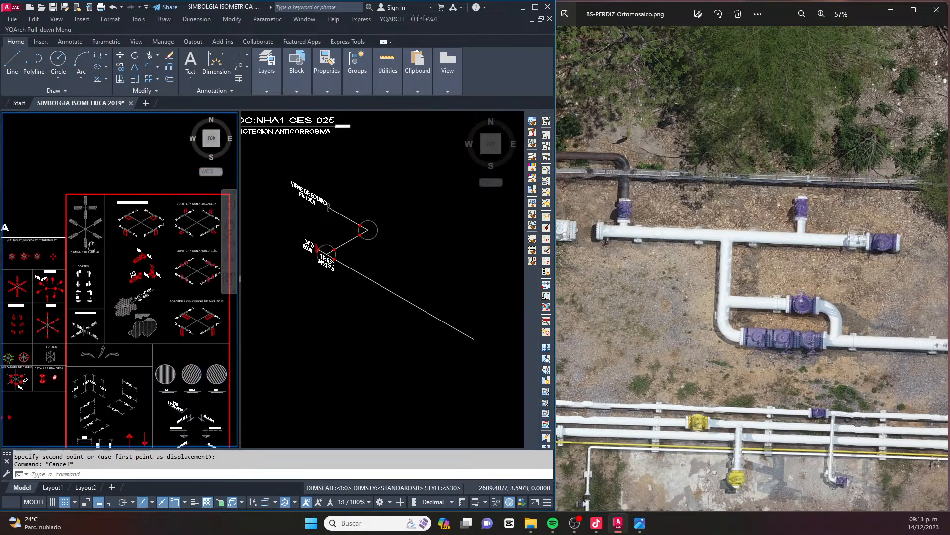
left_click(154, 256)
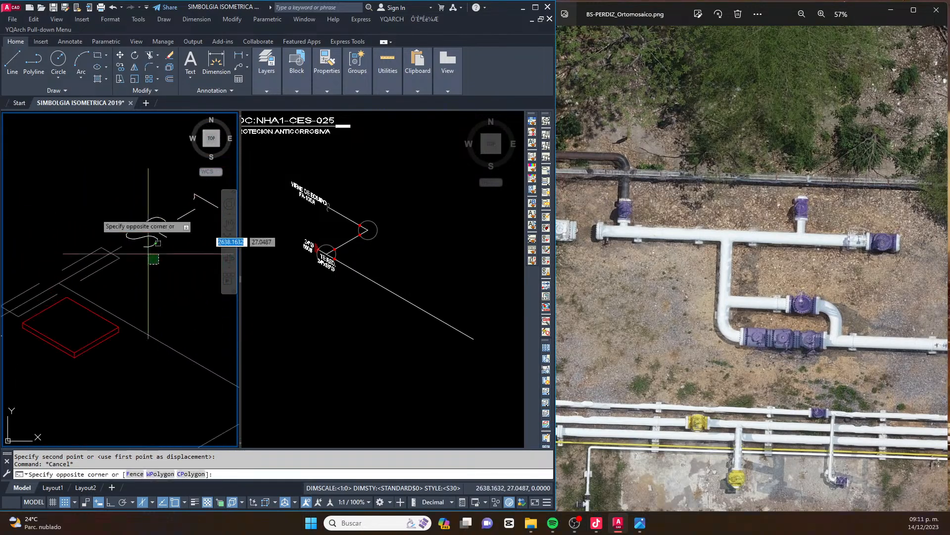
left_click(72, 196)
scroll(63, 279, "up", 2)
type("co")
key("space")
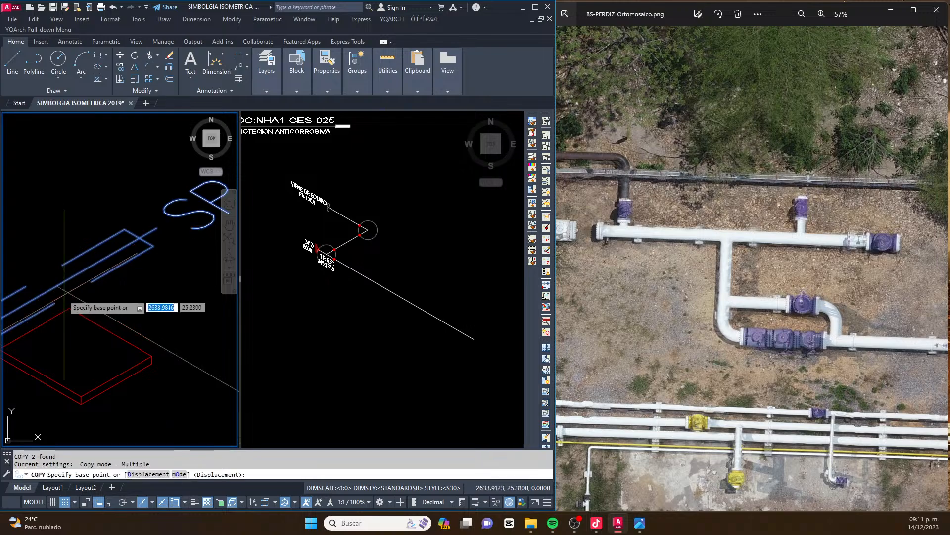
left_click(57, 286)
left_click(308, 281)
scroll(334, 257, "up", 6)
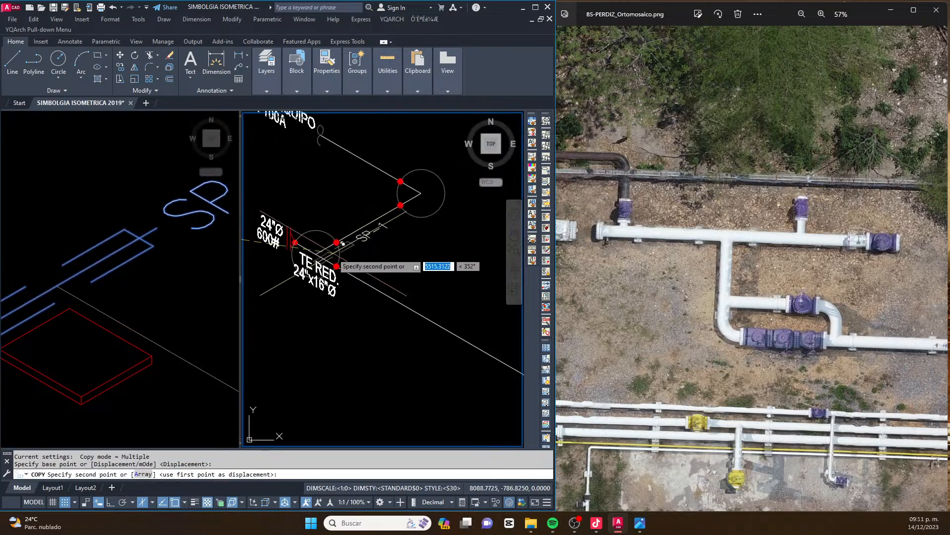
left_click(389, 303)
scroll(302, 270, "down", 5)
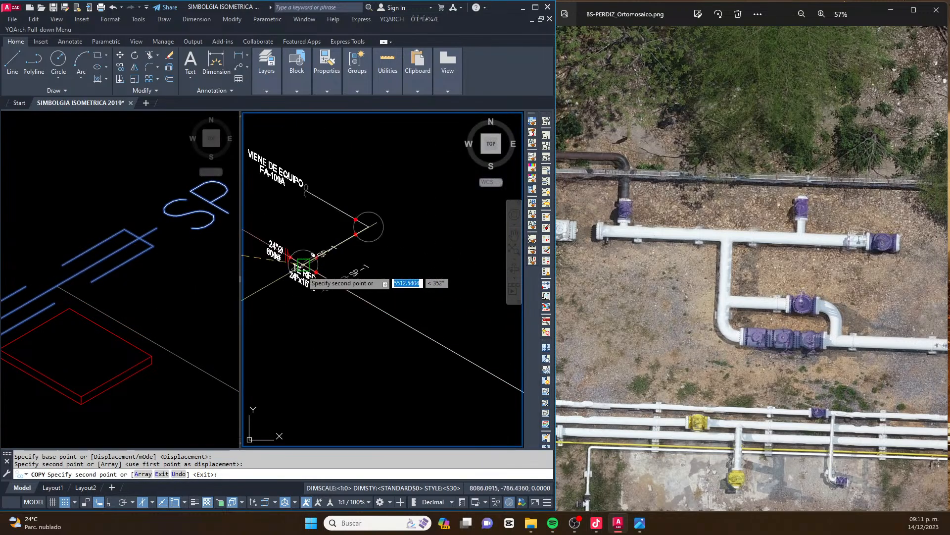
Place three more copies of the SP-1 support along the header, the last one near the header's far end
mouse_move(400, 319)
middle_mouse_down()
mouse_move(355, 302)
mouse_move(370, 303)
middle_mouse_up()
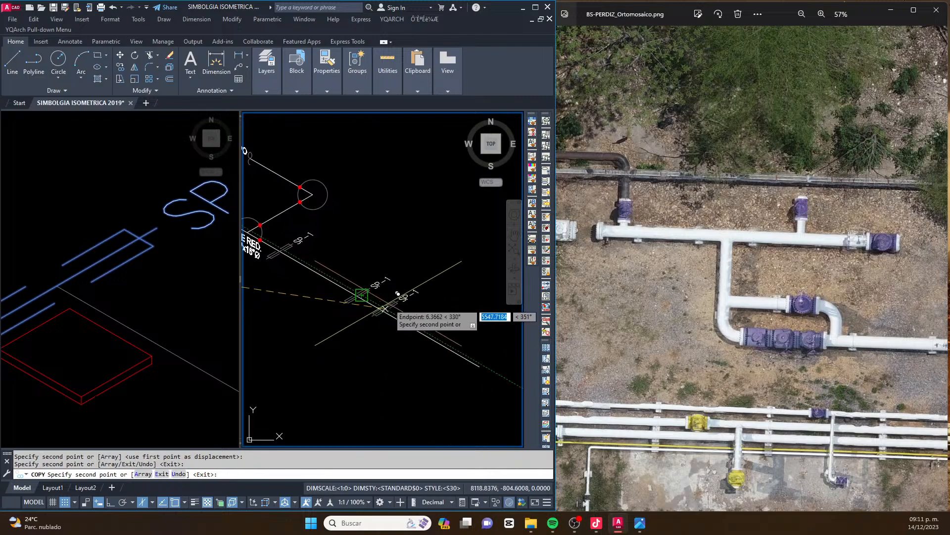
scroll(398, 294, "up", 2)
key("F8")
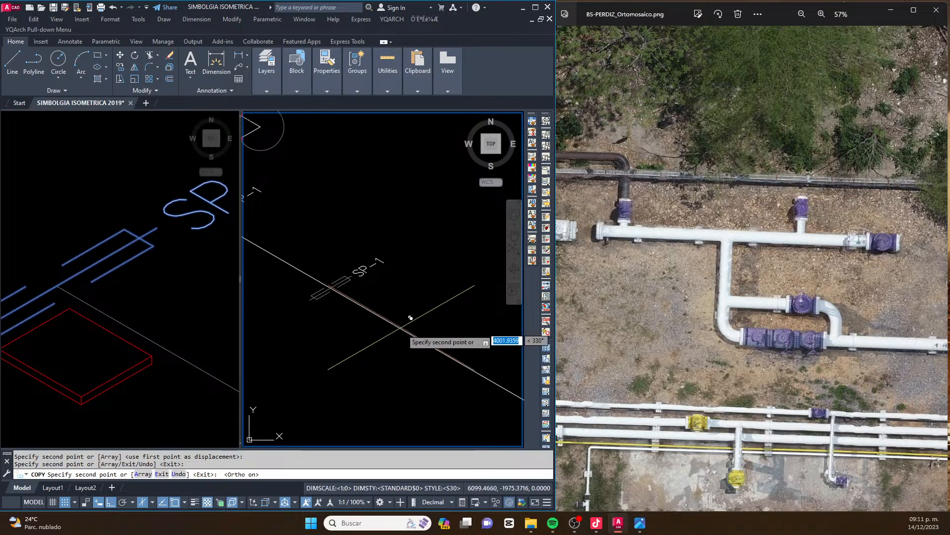
left_click(409, 331)
middle_click_drag(422, 338, 337, 301)
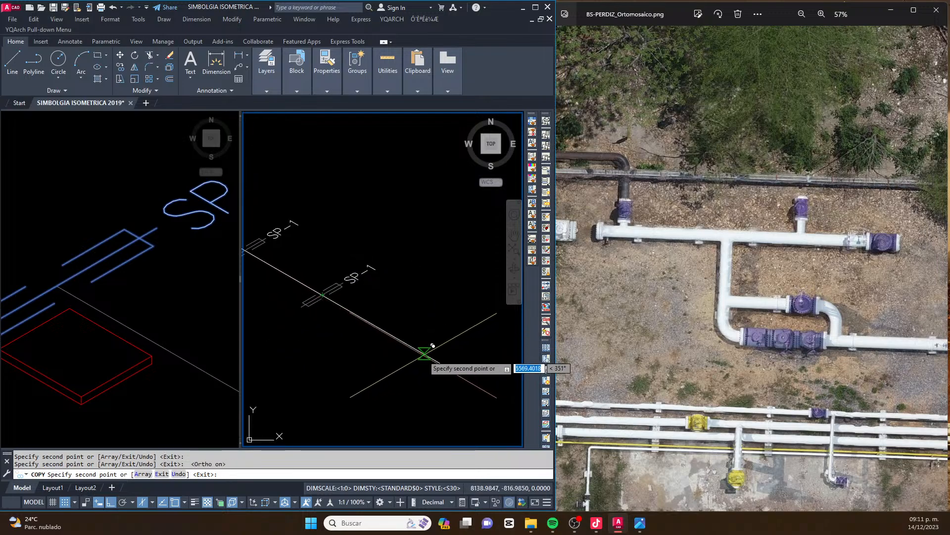
left_click(423, 353)
key("Escape")
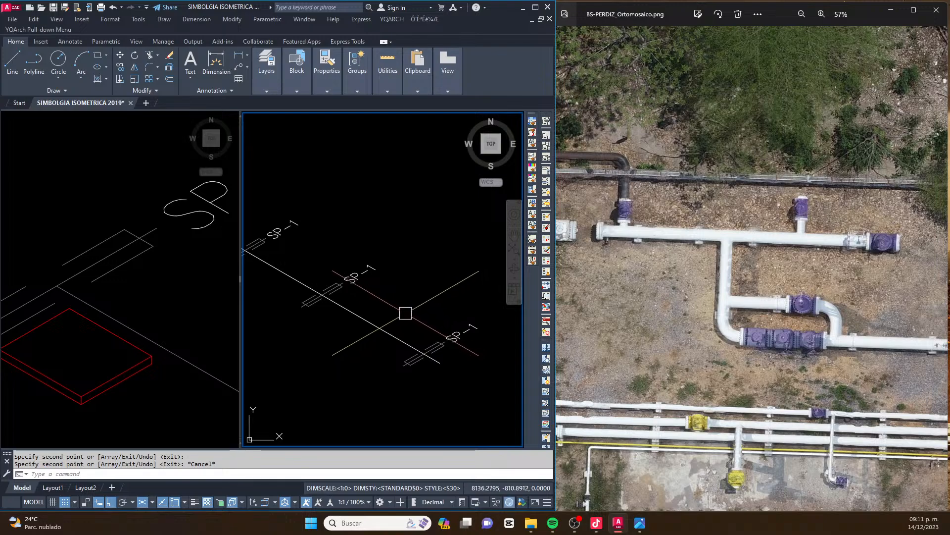
Stretch the header line's far end along its isometric direction, beyond the last SP-1 support
middle_click_drag(364, 268, 407, 324)
left_click(408, 325)
scroll(404, 319, "down", 8)
scroll(420, 331, "up", 4)
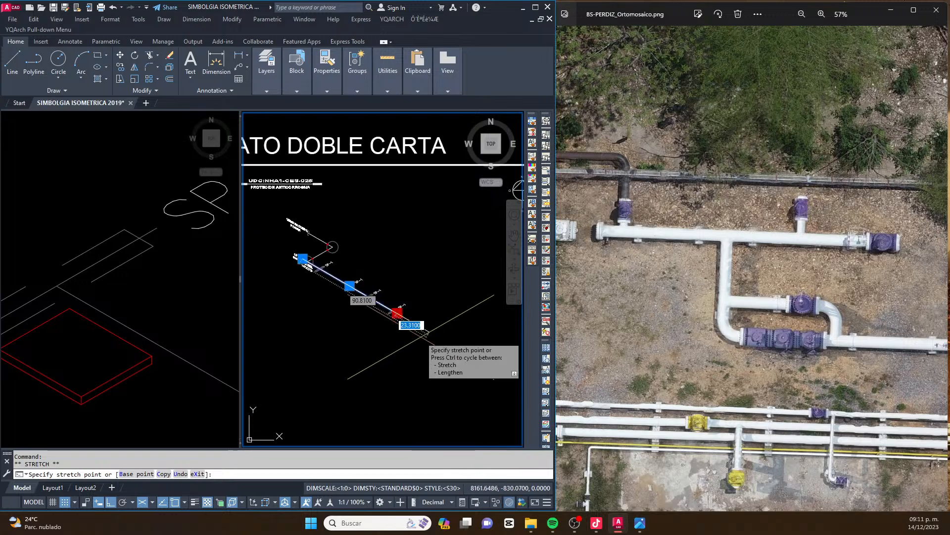
left_click(426, 338)
key("Escape")
Move the fourth SP-1 support and its label along the header towards the line's lengthened end
left_click(364, 274)
left_click(400, 305)
type("m")
key("space")
left_click(423, 258)
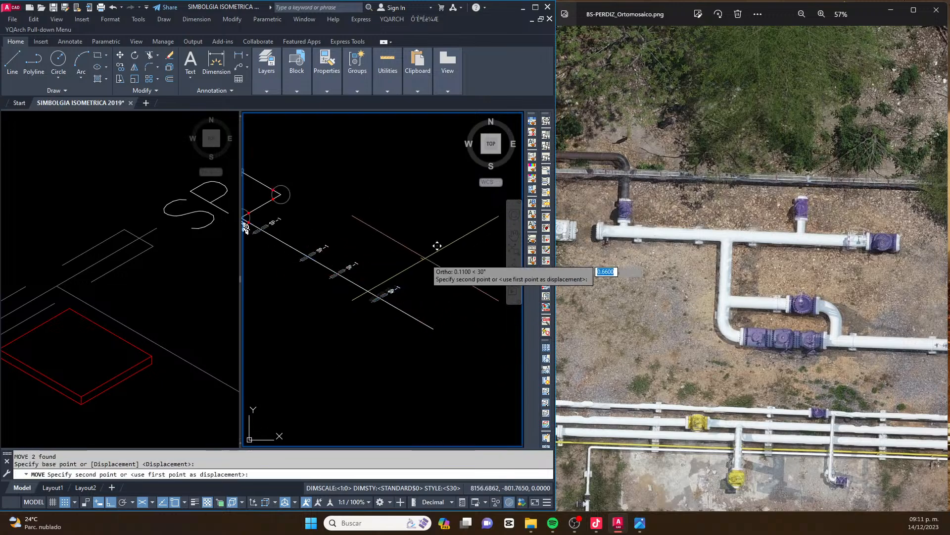
key("Escape")
middle_click_drag(318, 268, 366, 285)
key("Escape")
Renumber the second support label as SP-2 and the third as SP-3
scroll(386, 270, "up", 4)
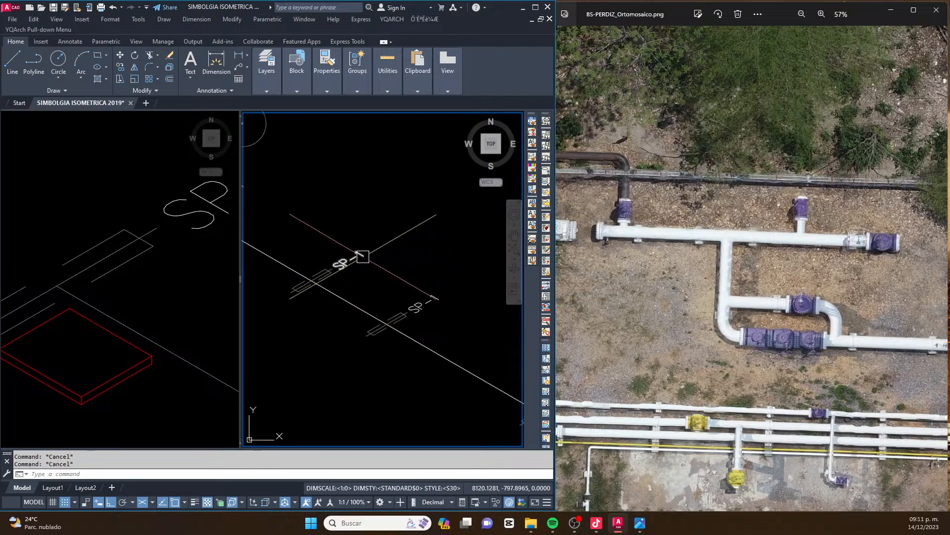
double_click(364, 256)
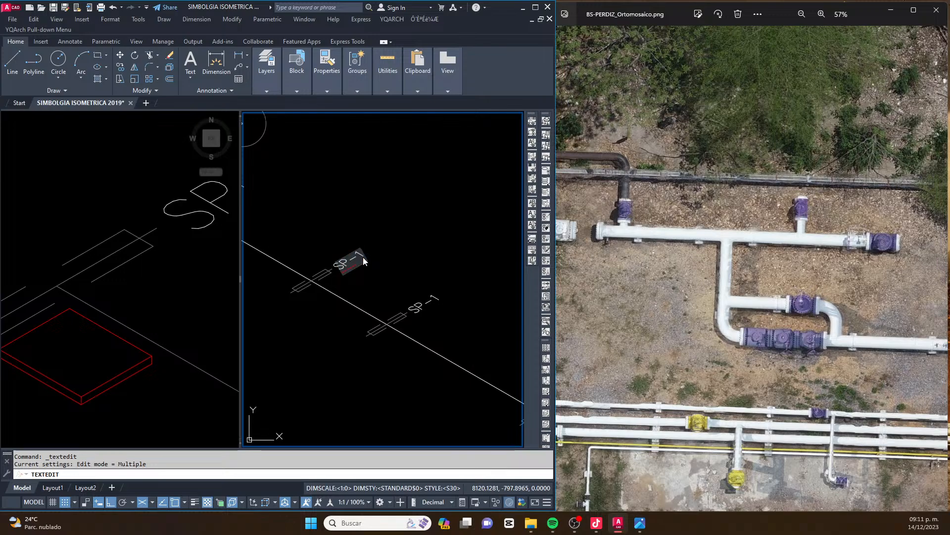
left_click(376, 256)
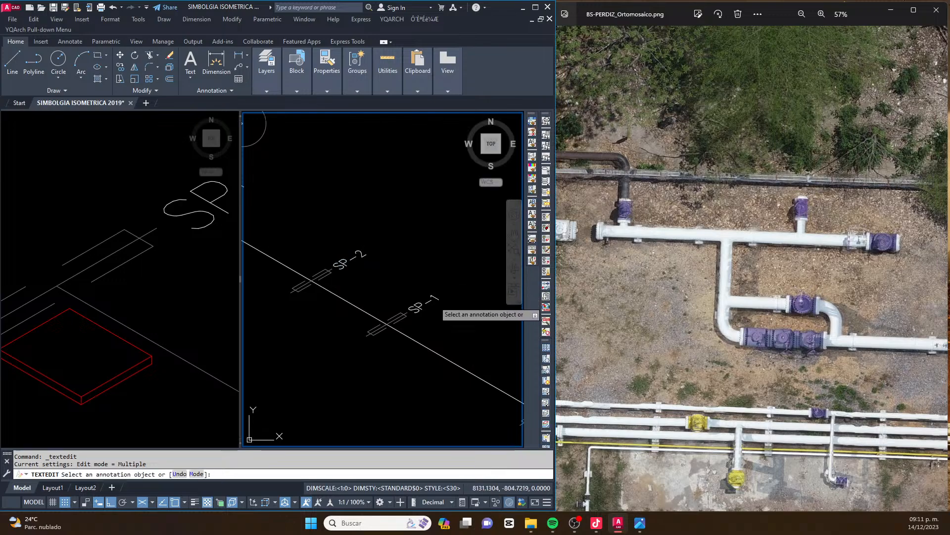
left_click(436, 302)
scroll(436, 305, "up", 2)
type("2")
left_click(422, 245)
scroll(371, 254, "down", 5)
scroll(352, 262, "up", 4)
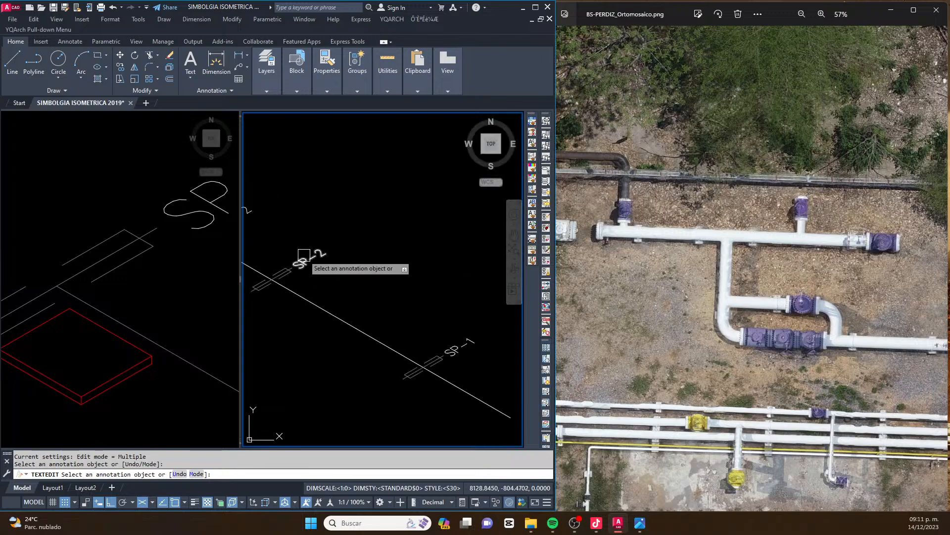
left_click(305, 259)
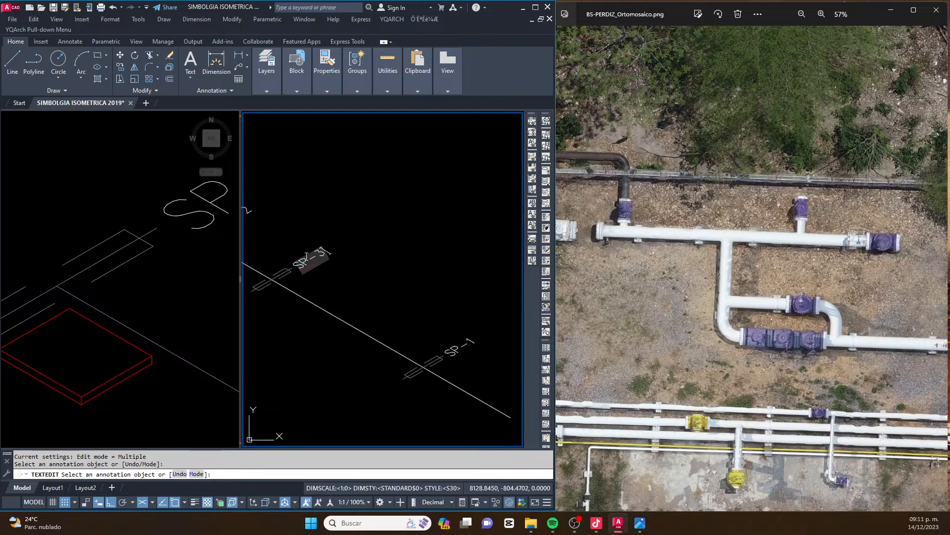
left_click(407, 251)
Renumber the fourth support label as SP-4 and save the drawing
left_click(467, 349)
key("BackSpace")
type("4")
left_click(441, 313)
scroll(441, 313, "down", 4)
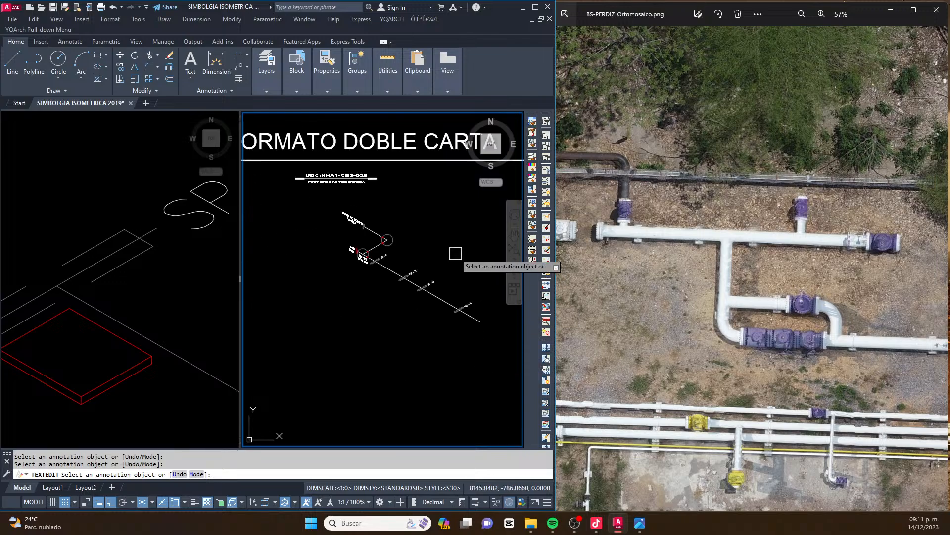
key("Escape")
key("Escape")
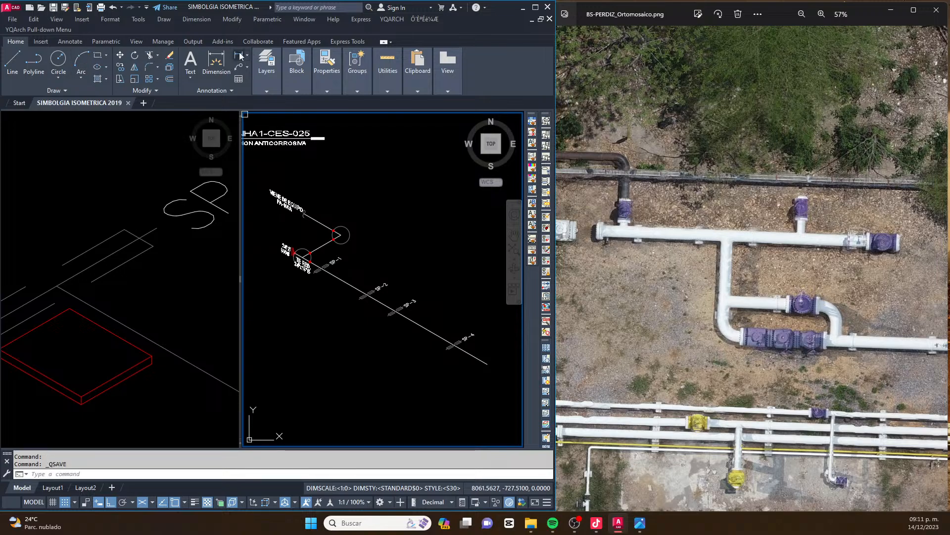
Compare the supports SP-1 to SP-4 on the drawn header with the orthomosaic, examining where the bypass branch leaves the header
left_click(402, 215)
left_click(399, 217)
key("Escape")
scroll(368, 295, "up", 4)
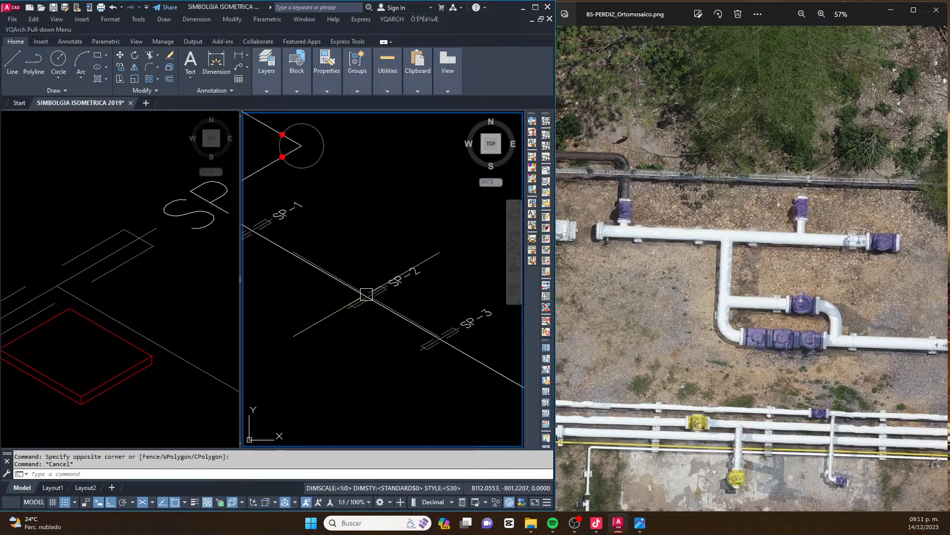
scroll(378, 283, "down", 2)
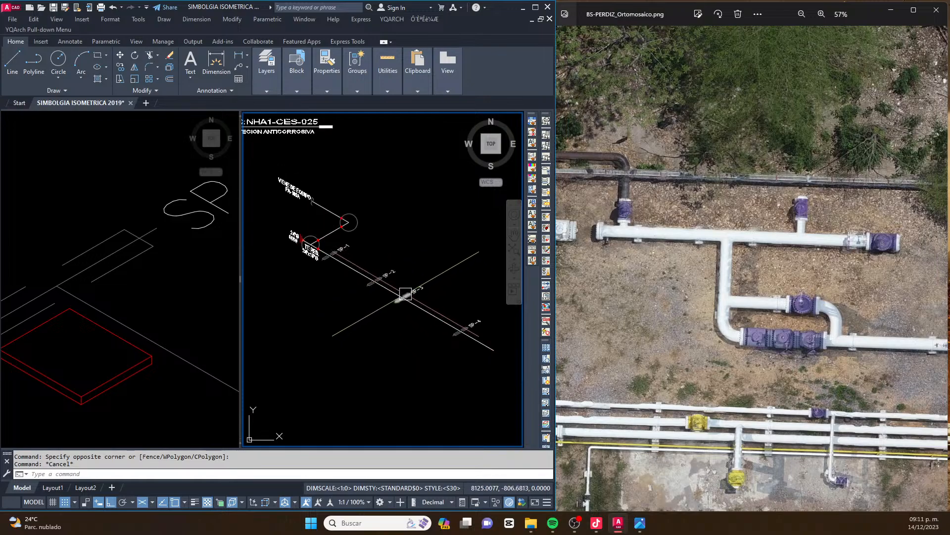
scroll(402, 293, "down", 1)
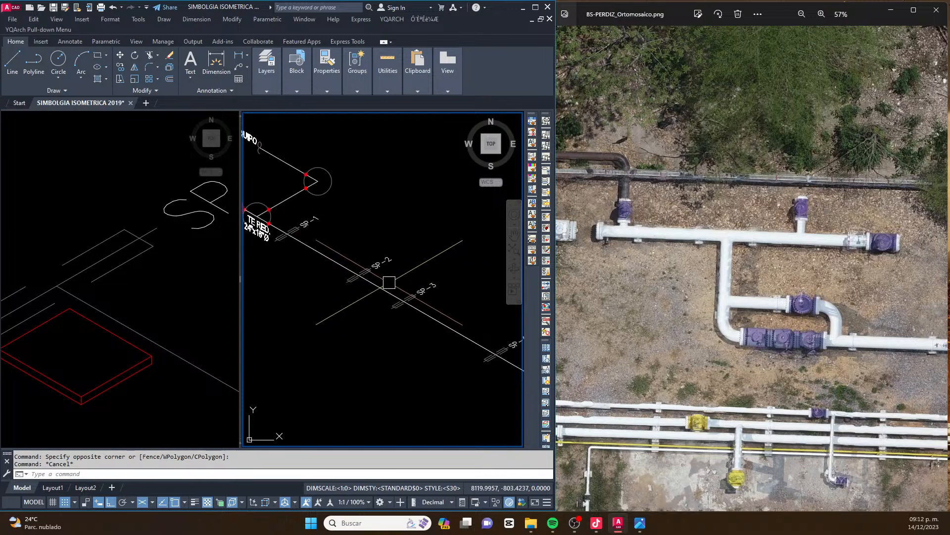
middle_click_drag(281, 233, 302, 241)
scroll(416, 297, "down", 2)
scroll(500, 303, "up", 2)
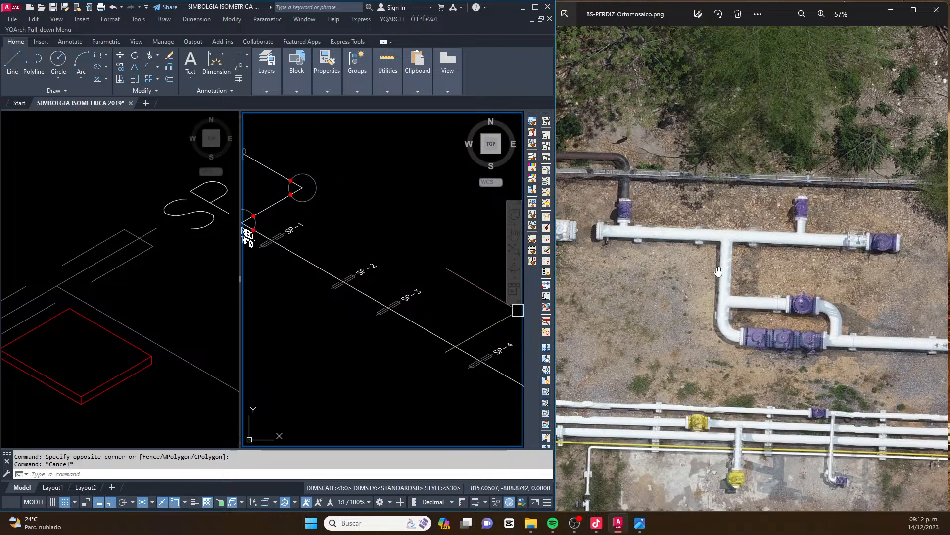
left_click(715, 274)
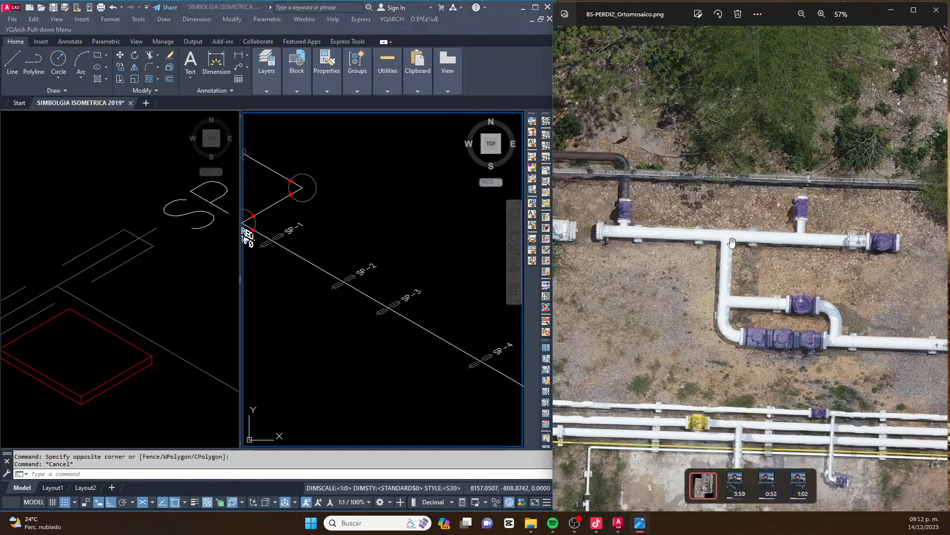
left_click_drag(767, 344, 699, 291)
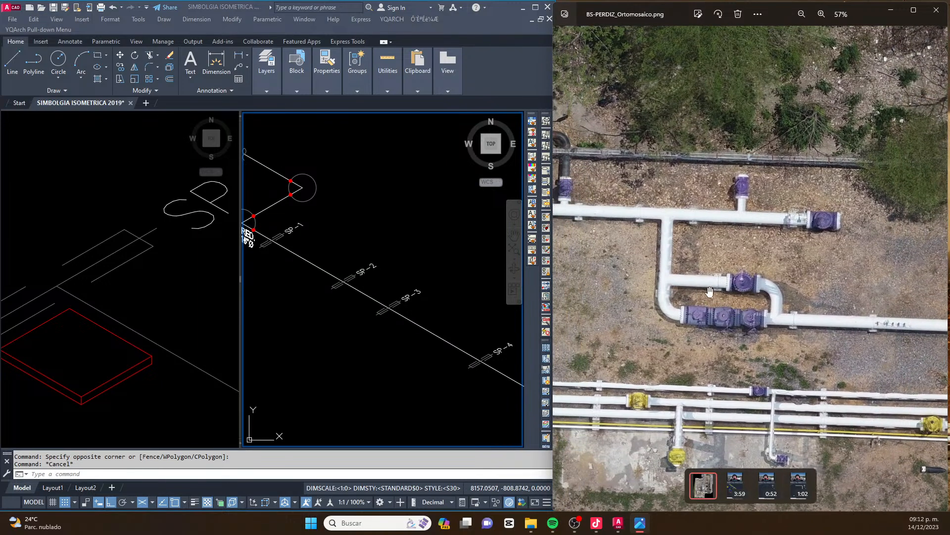
left_click_drag(635, 261, 662, 264)
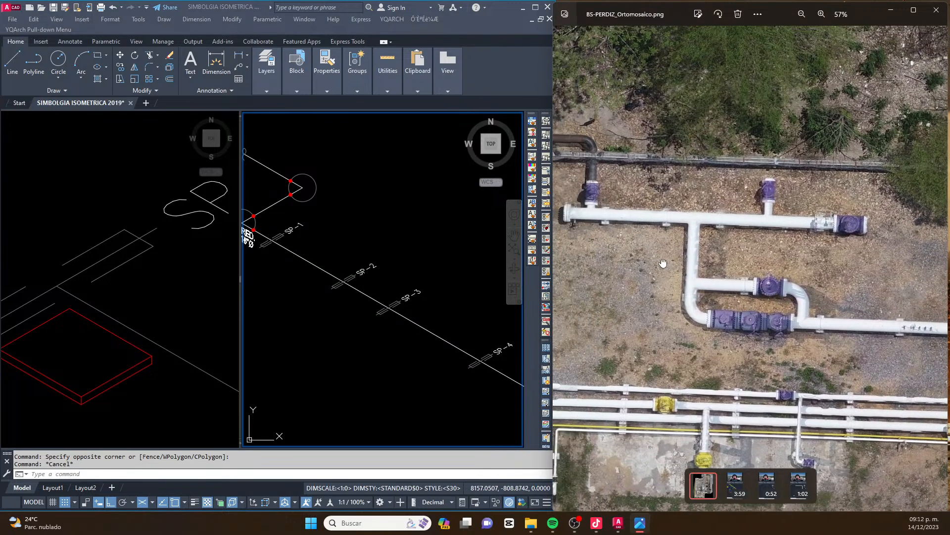
Copy the circle at the upper pipe corner onto the header between SP-2 and SP-3, centred on the line
left_click(364, 301)
middle_click_drag(321, 274, 355, 289)
left_click(349, 212)
type("co")
key("space")
scroll(353, 204, "up", 2)
left_click(328, 203)
scroll(404, 292, "down", 2)
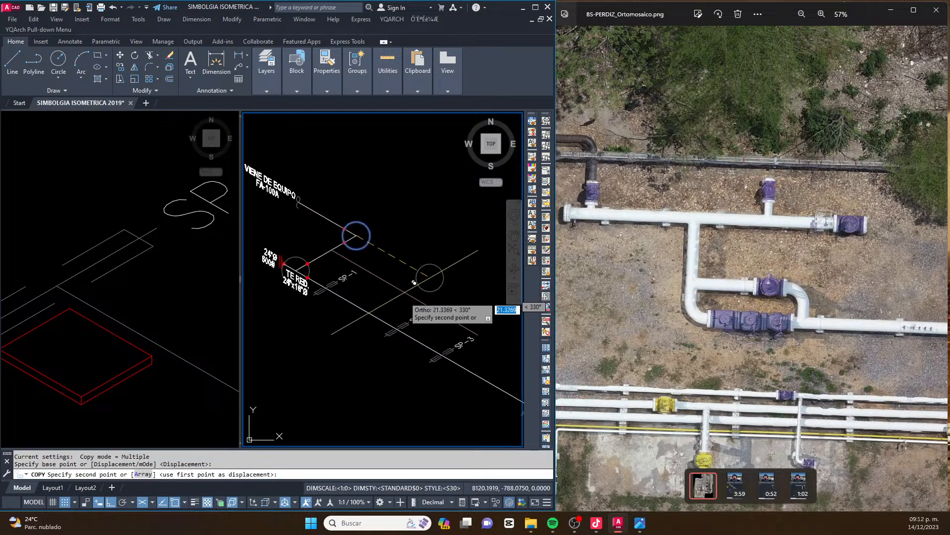
scroll(420, 341, "up", 2)
left_click(429, 333)
key("Escape")
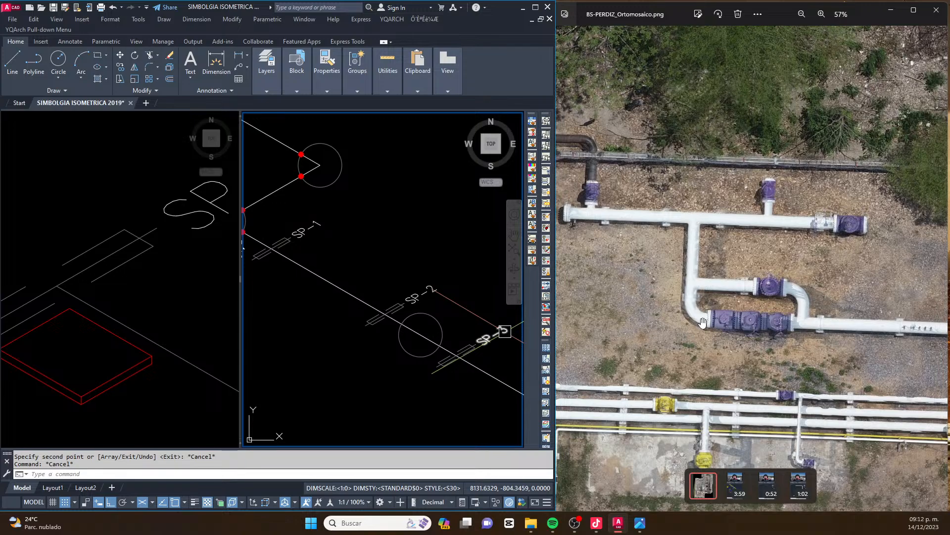
scroll(305, 244, "down", 4)
scroll(440, 270, "up", 3)
scroll(440, 270, "up", 5)
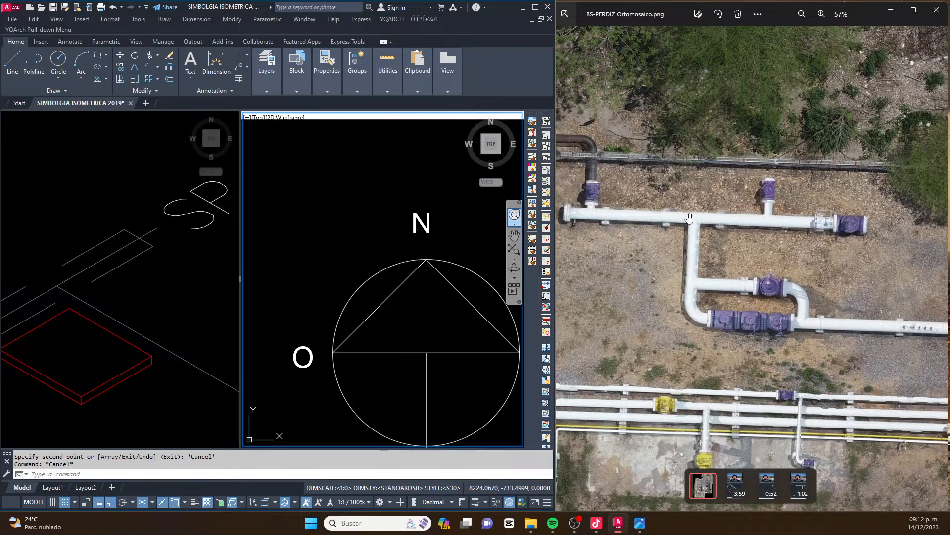
Compare the plan north symbol with the isometric north symbol near the sheet's corner to establish the branch direction
left_click(415, 278)
middle_click_drag(415, 282, 392, 238)
key("Escape")
middle_click_drag(415, 427, 401, 383)
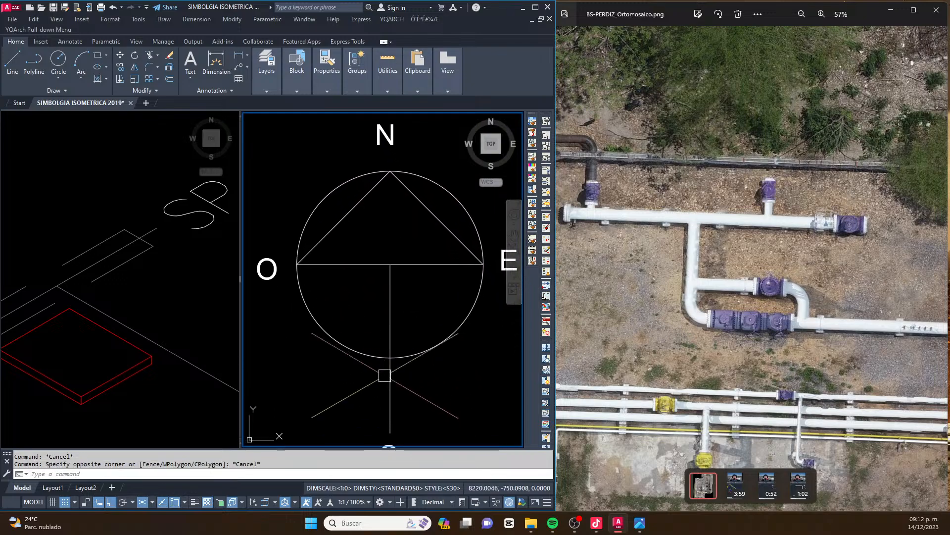
scroll(402, 384, "down", 2)
key("Escape")
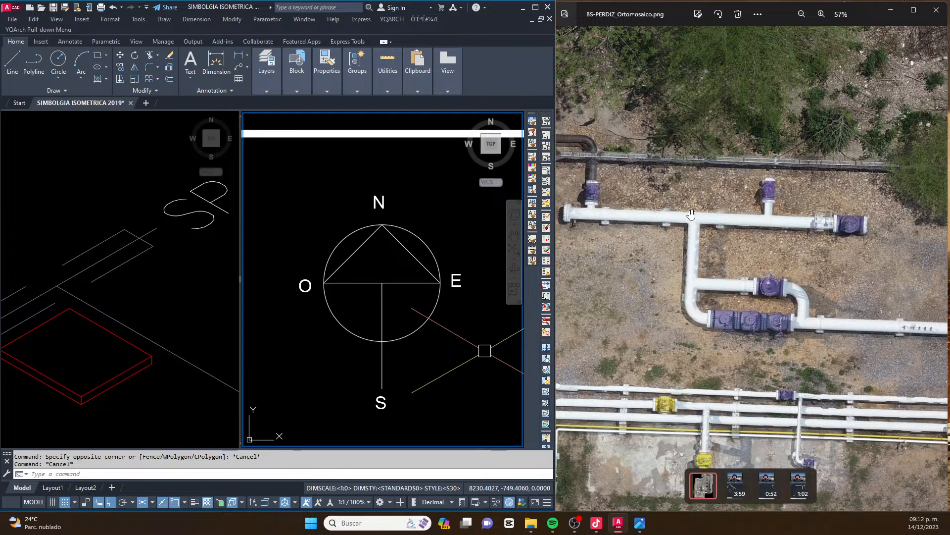
left_click(691, 314)
scroll(364, 286, "down", 4)
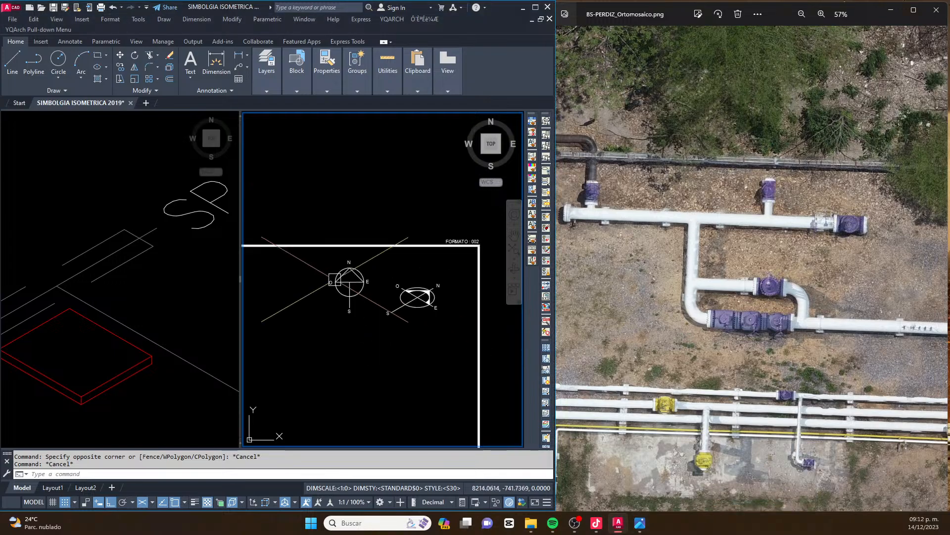
scroll(408, 294, "up", 4)
middle_click_drag(413, 285, 362, 281)
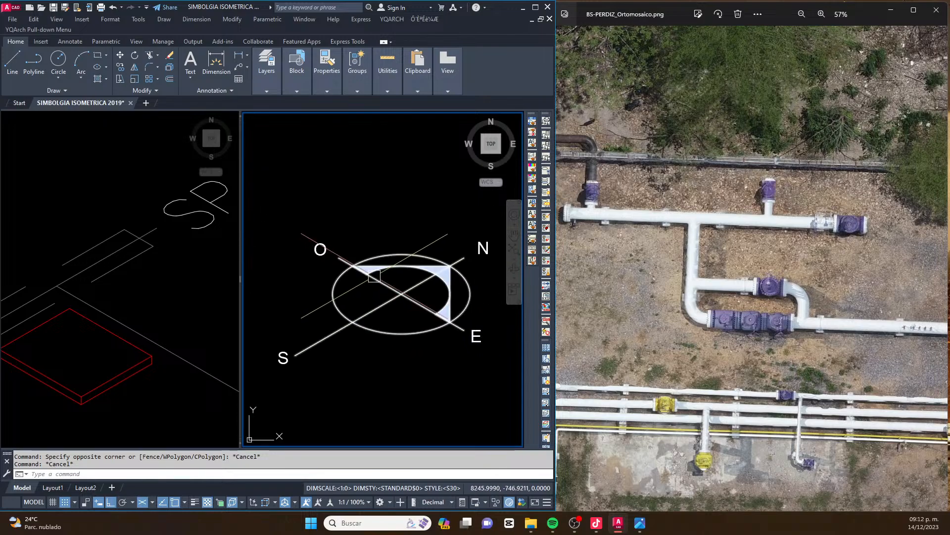
scroll(391, 275, "down", 2)
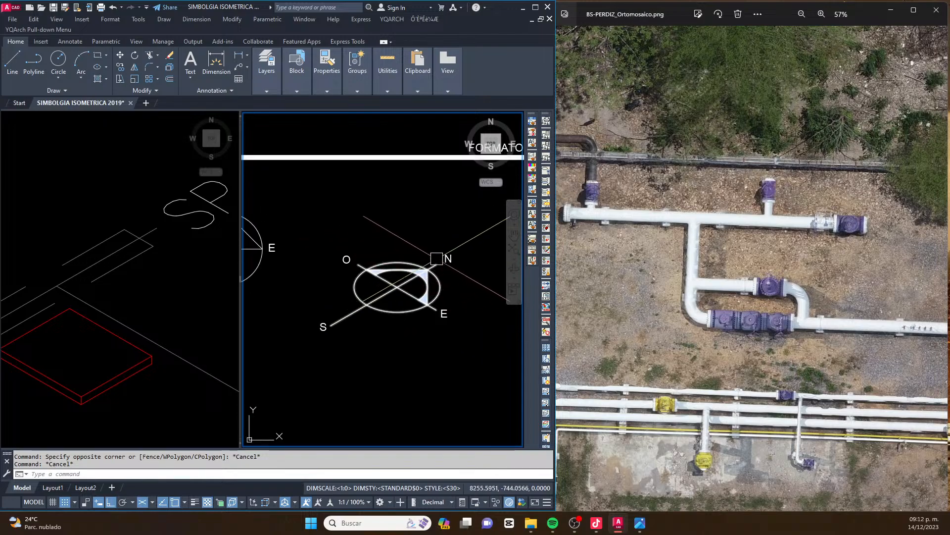
scroll(377, 295, "down", 2)
scroll(372, 297, "up", 6)
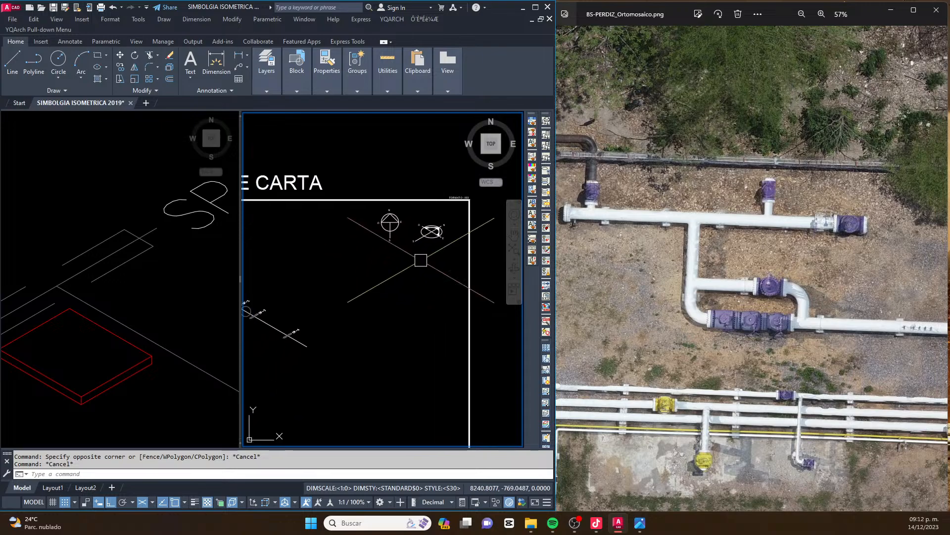
Draw the branch line from the circle's centre on the header between SP-2 and SP-3 towards isometric south
middle_click_drag(366, 298, 349, 319)
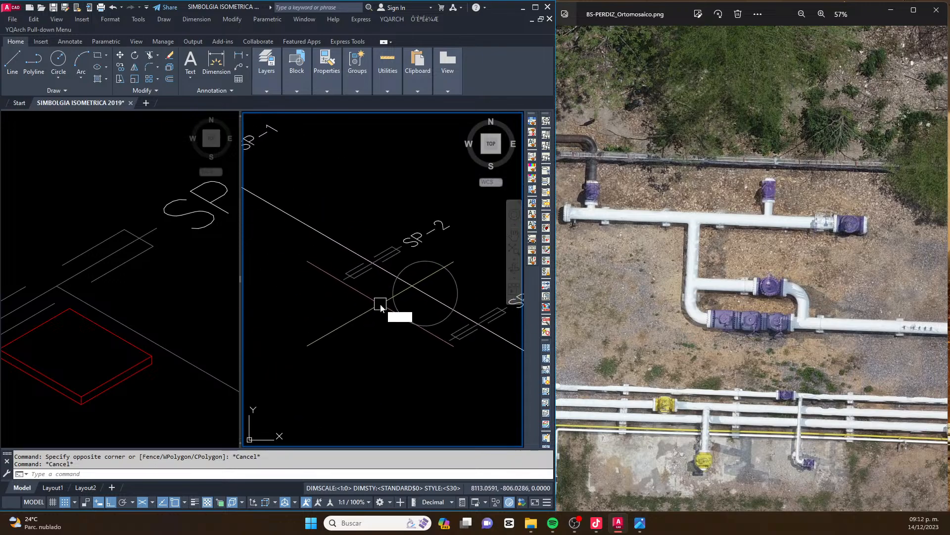
type("L")
key("Return")
left_click(425, 293)
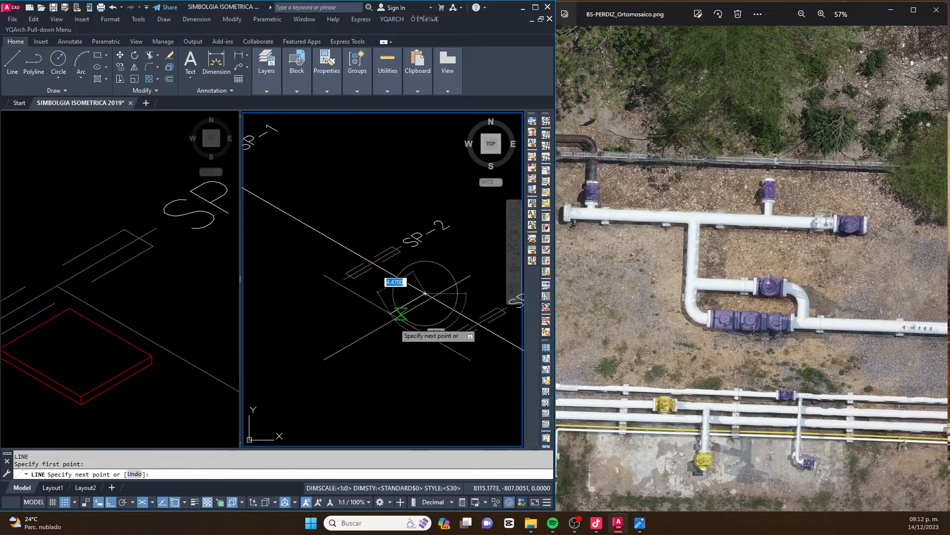
scroll(396, 307, "down", 2)
key("Escape")
Check the new branch line's direction against the plan and isometric north symbols on the sheet
scroll(361, 274, "down", 2)
middle_click_drag(445, 146, 386, 268)
scroll(386, 267, "down", 2)
middle_click_drag(453, 264, 366, 274)
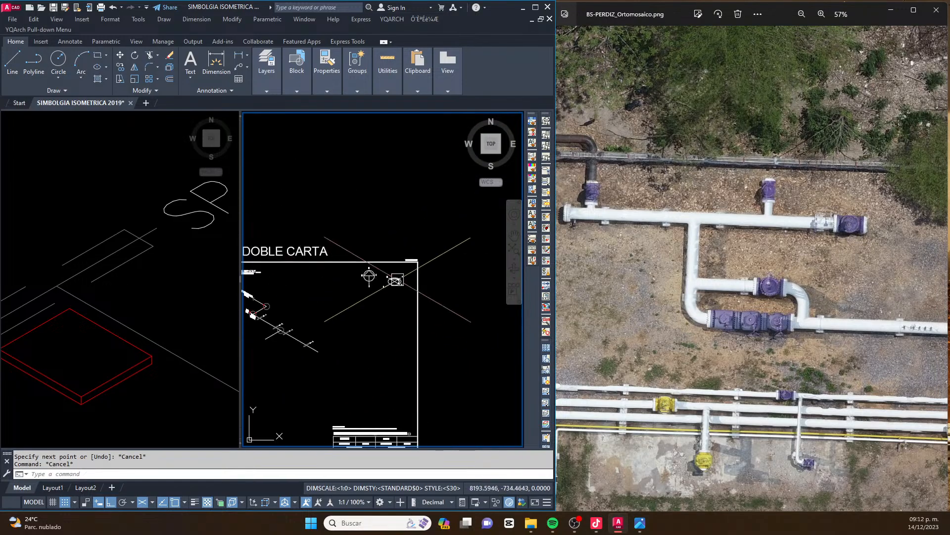
scroll(392, 278, "up", 3)
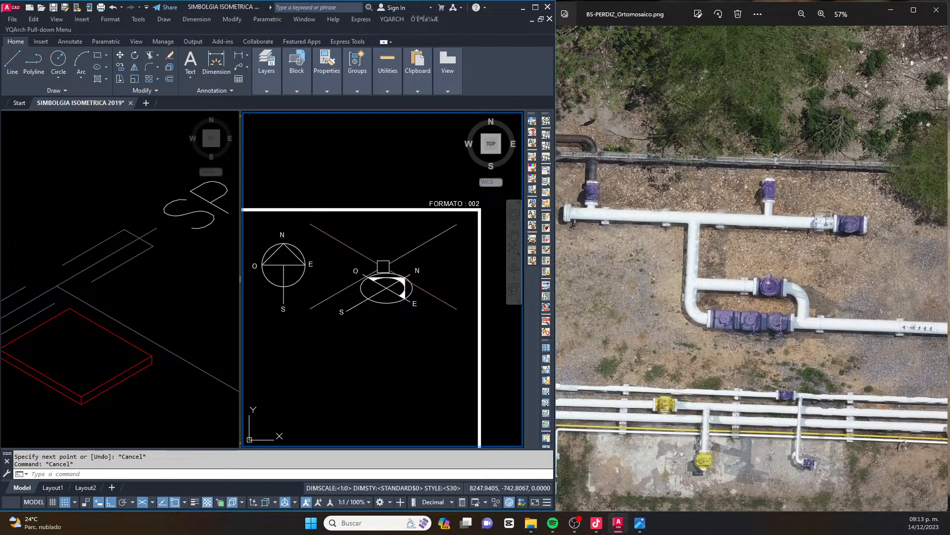
scroll(385, 270, "down", 4)
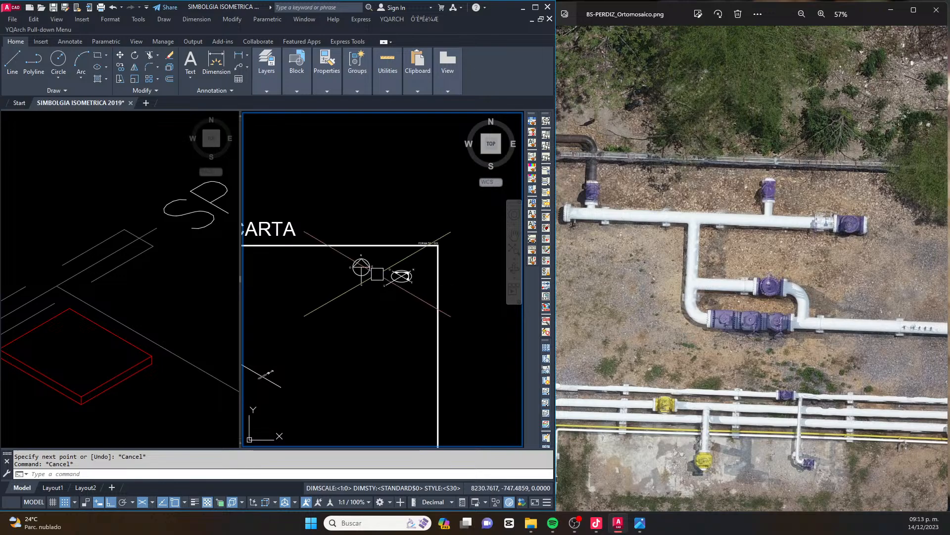
scroll(389, 273, "down", 2)
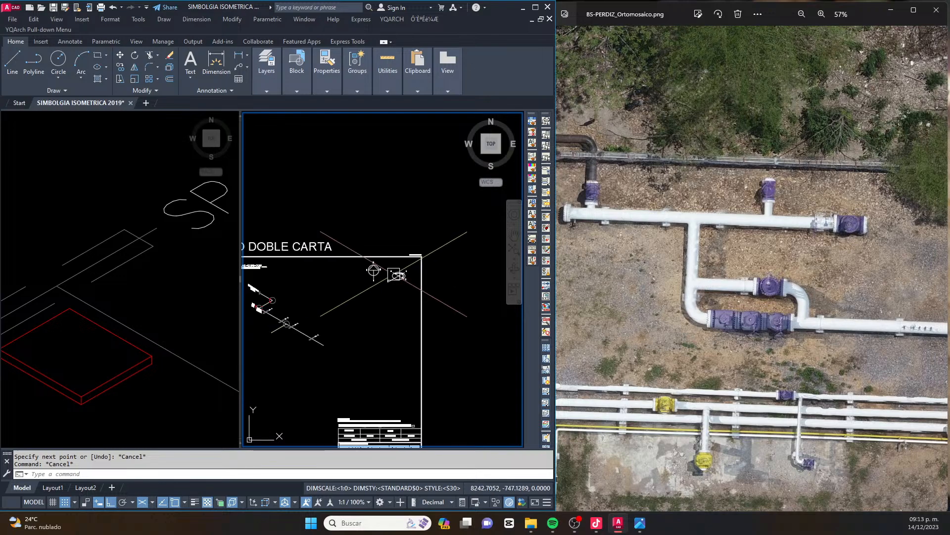
middle_click_drag(388, 274, 405, 279)
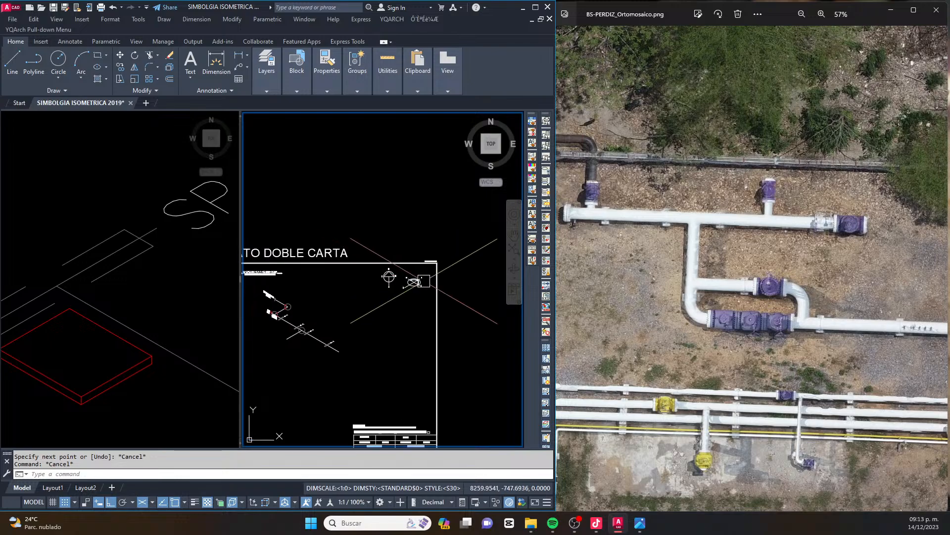
scroll(405, 283, "down", 2)
scroll(386, 299, "up", 8)
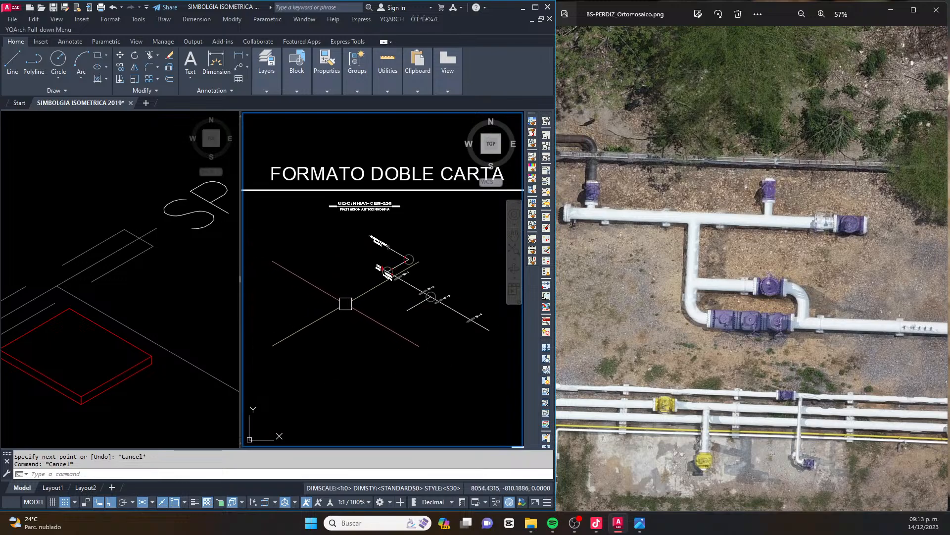
scroll(431, 289, "down", 5)
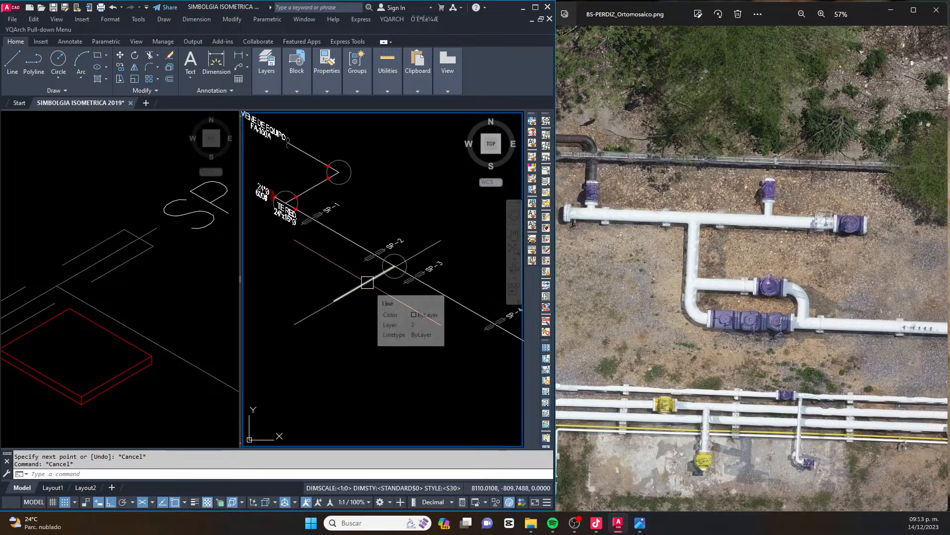
middle_click_drag(362, 300, 372, 295)
scroll(373, 295, "up", 5)
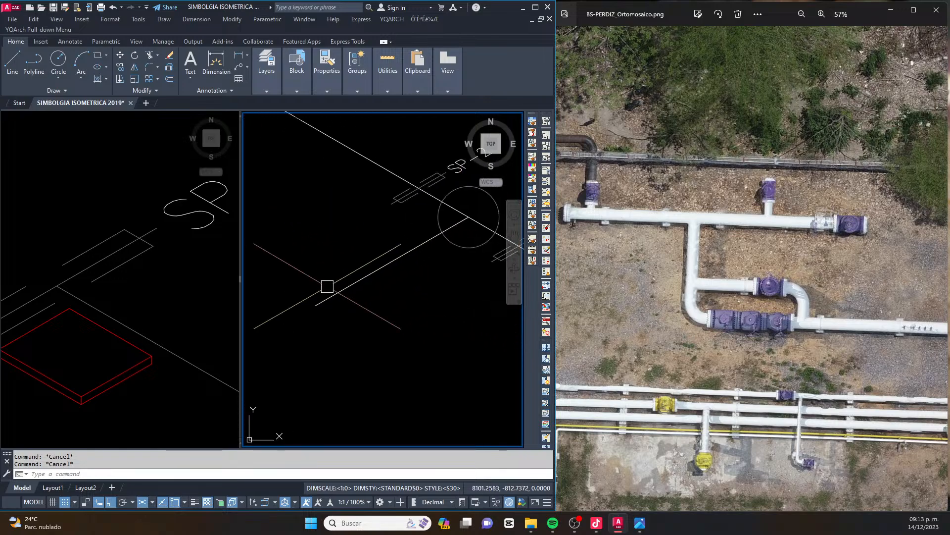
Compare the branch's southward run and its turn to the bypass valves in the orthomosaic with the plan north symbol
left_click_drag(719, 315, 623, 307)
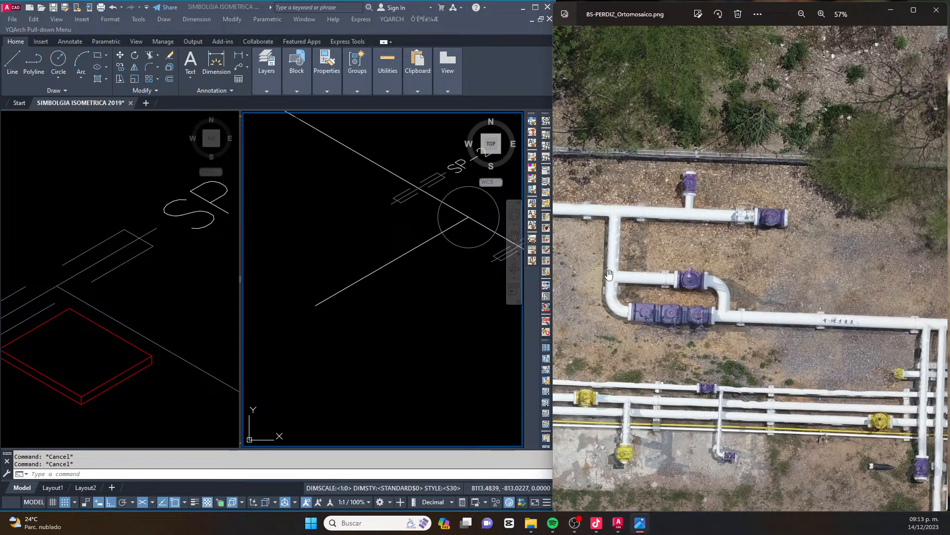
scroll(366, 271, "down", 5)
scroll(365, 271, "up", 8)
scroll(377, 308, "up", 2)
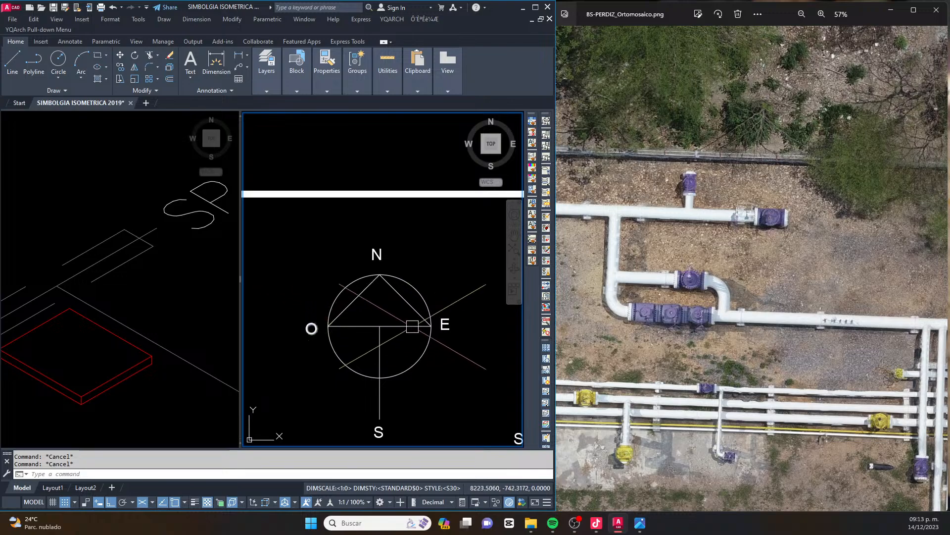
left_click(633, 256)
scroll(633, 257, "down", 2)
scroll(633, 257, "down", 3)
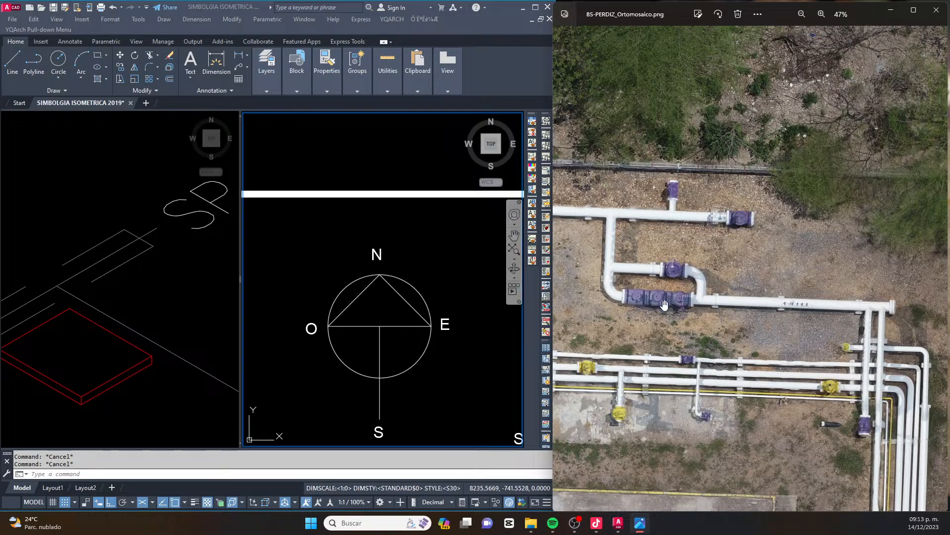
scroll(668, 304, "down", 10)
scroll(698, 197, "up", 10)
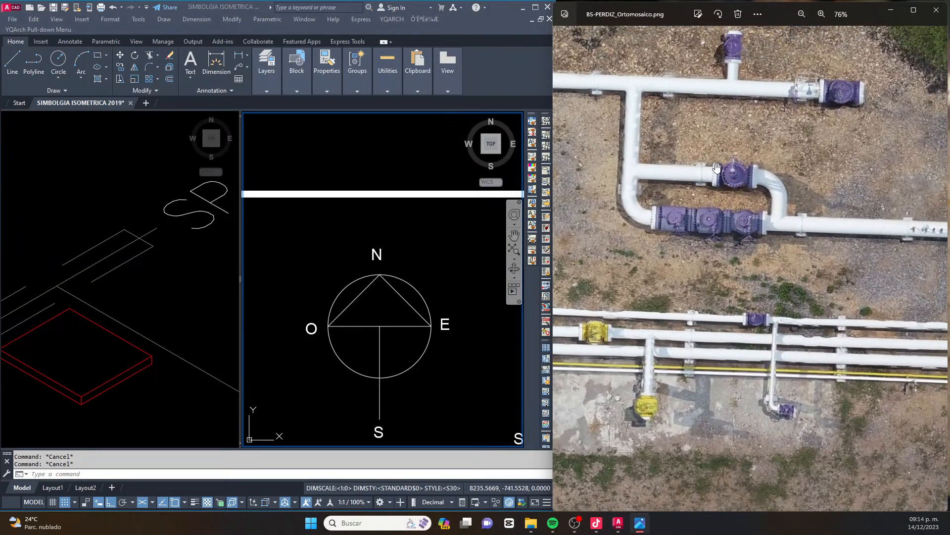
mouse_move(339, 328)
middle_mouse_down()
mouse_move(339, 293)
mouse_move(369, 312)
mouse_move(367, 302)
middle_mouse_up()
left_click(685, 217)
left_click(335, 252)
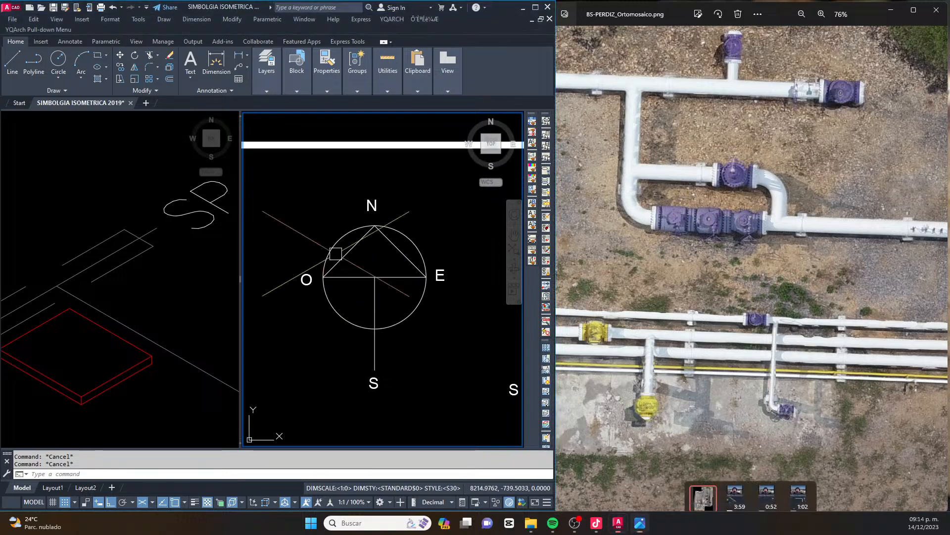
Examine the elbow, valves and bypass loop in the orthomosaic alongside the drawn branch
scroll(345, 265, "down", 9)
scroll(365, 312, "down", 10)
scroll(336, 321, "up", 6)
scroll(410, 322, "up", 8)
middle_click_drag(419, 331, 292, 296)
scroll(779, 242, "up", 5)
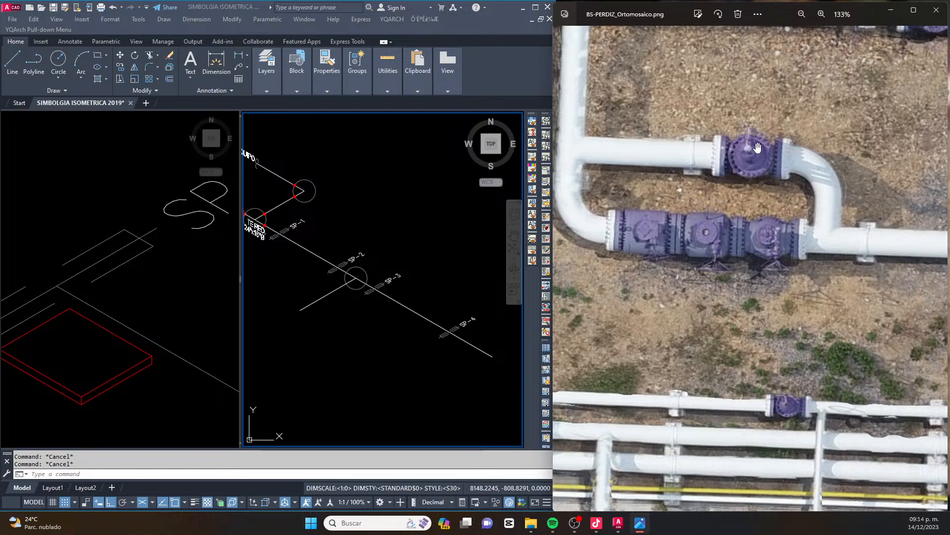
scroll(757, 147, "down", 1)
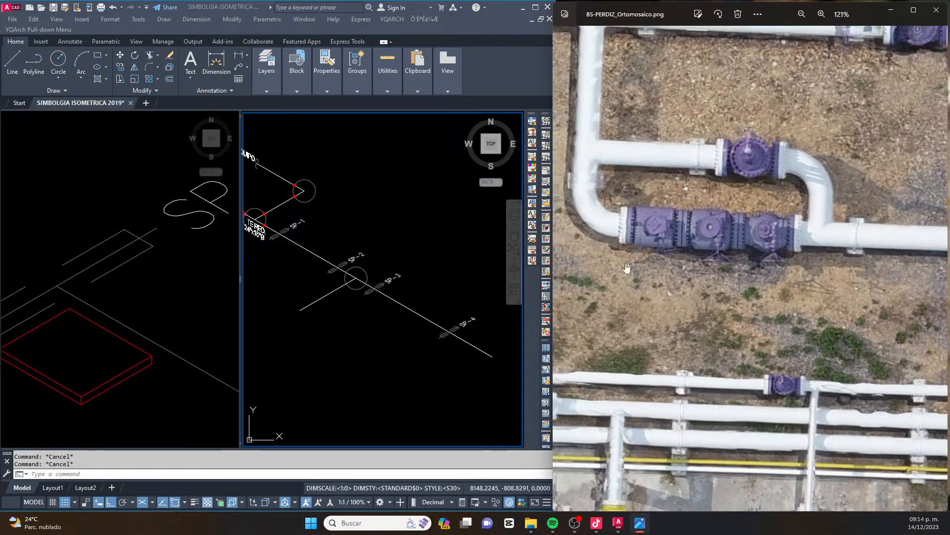
Copy the circle at the header's branch tee to the free end of the branch, centred on the line's endpoint
scroll(317, 302, "up", 4)
type("l")
key("Return")
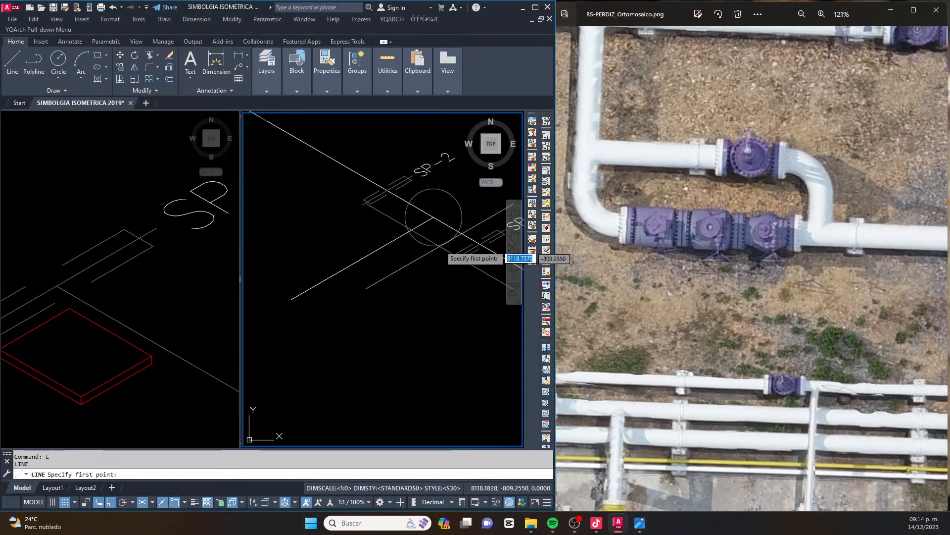
key("Escape")
key("Escape")
left_click(457, 200)
key("Delete")
type("co")
key("Return")
left_click(433, 217)
left_click(291, 300)
key("Escape")
Draw a line from the branch's free end towards isometric east and trim its part outside the circle
type("l")
key("Return")
left_click(291, 300)
key("Escape")
key("Escape")
key("Escape")
scroll(332, 326, "up", 4)
type("TR")
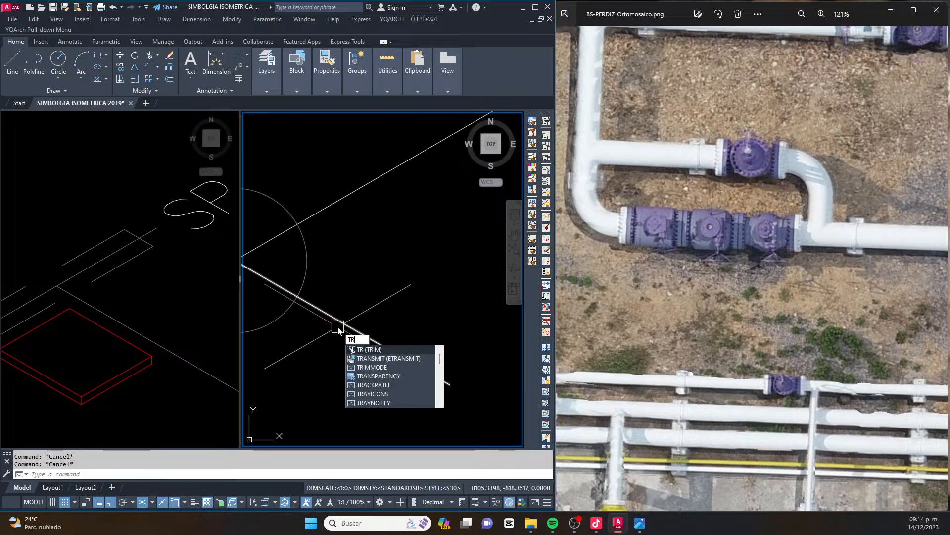
key("Return")
left_click(337, 321)
key("Escape")
Copy the red weld dot from the upper pipe corner to the three points where the branch tee circle crosses the pipes
scroll(328, 299, "down", 4)
middle_click_drag(344, 276, 376, 289)
scroll(402, 260, "down", 3)
middle_click_drag(403, 230, 407, 262)
scroll(366, 198, "up", 4)
scroll(325, 150, "up", 4)
left_click(325, 149)
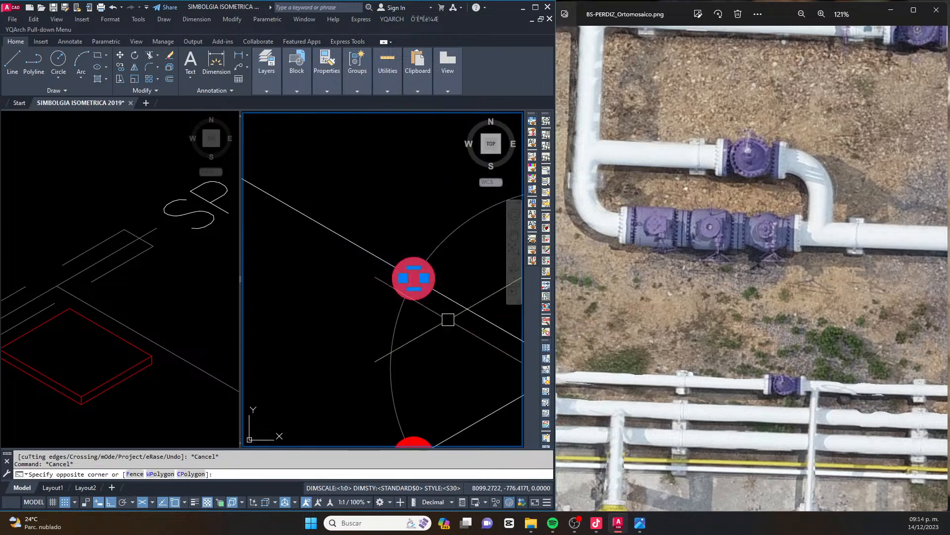
left_click(448, 399)
type("co")
key("Return")
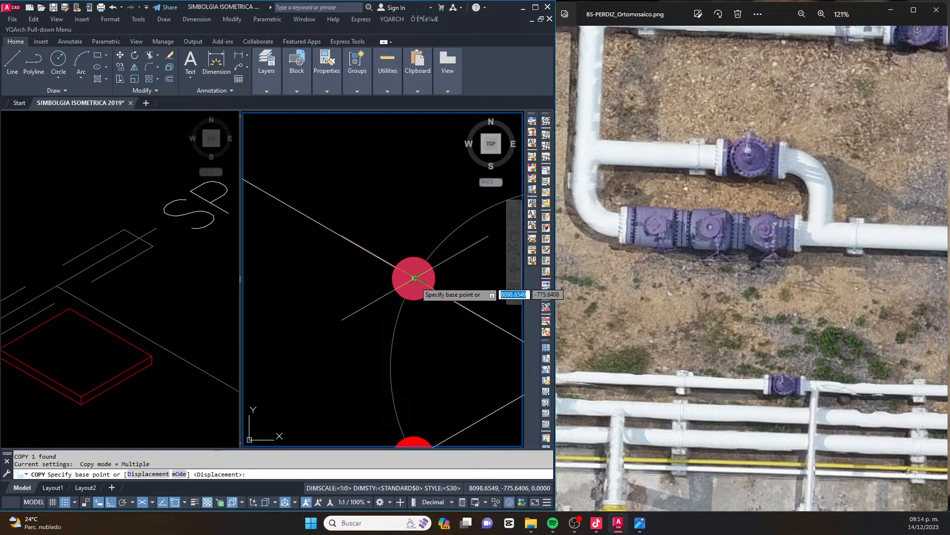
left_click(413, 278)
scroll(413, 278, "down", 3)
middle_click_drag(344, 353, 369, 281)
scroll(396, 314, "up", 4)
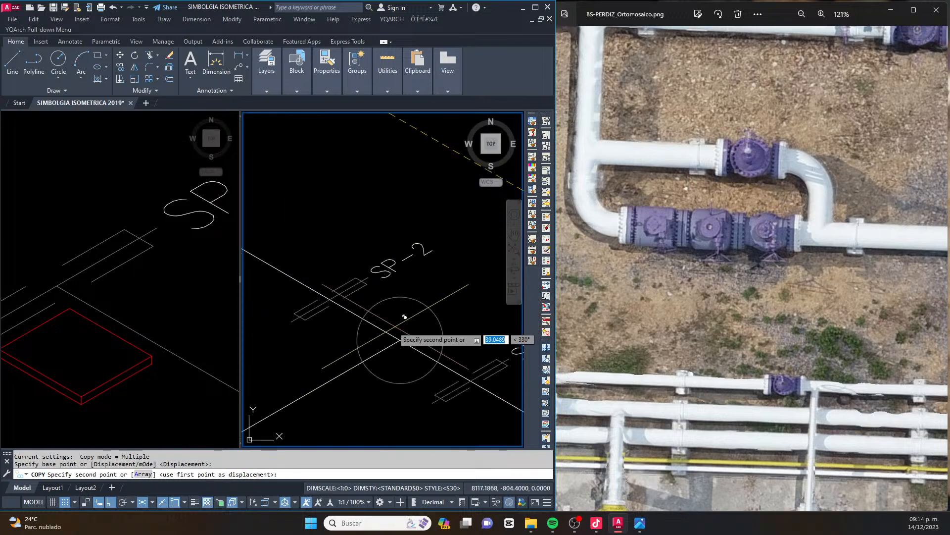
left_click(363, 318)
left_click(362, 360)
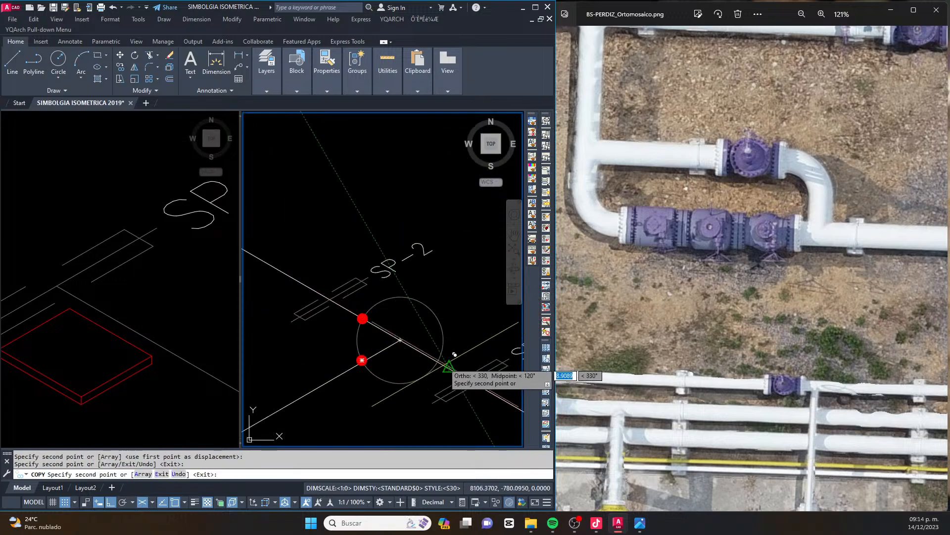
left_click(438, 361)
Copy the red weld dot to the two points where the circle at the branch's end crosses its lines
scroll(437, 362, "down", 4)
scroll(360, 396, "up", 5)
left_click(380, 375)
left_click(381, 306)
key("Escape")
Erase the construction circles at the upper pipe corner, the 24"x16"Ø reducing tee and the branch tee, and save the drawing
scroll(384, 332, "down", 5)
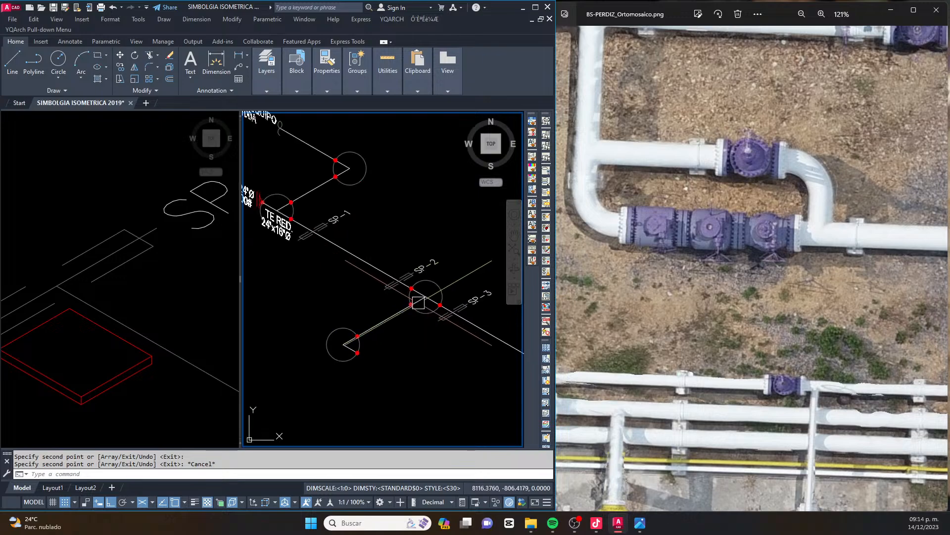
scroll(383, 214, "up", 2)
left_click(336, 247)
left_click(382, 229)
key("Delete")
left_click(448, 332)
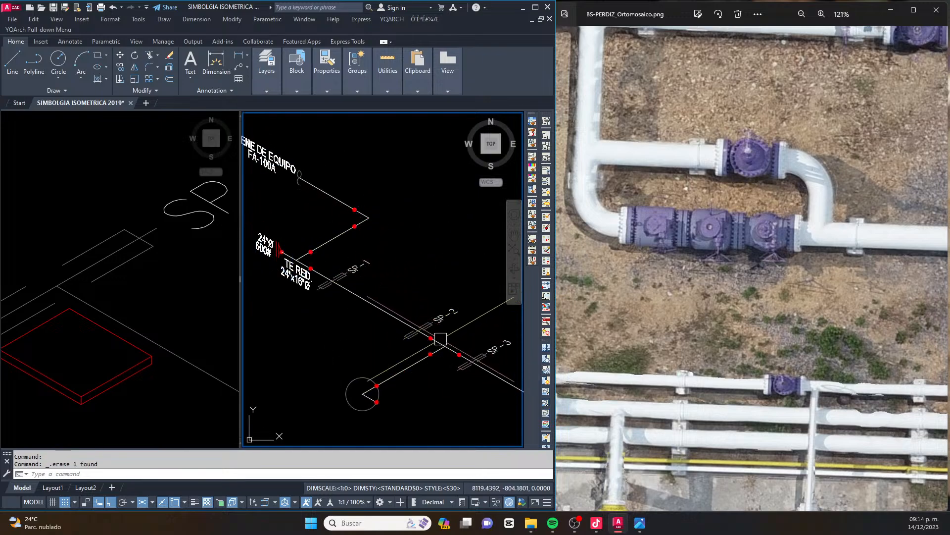
key("Delete")
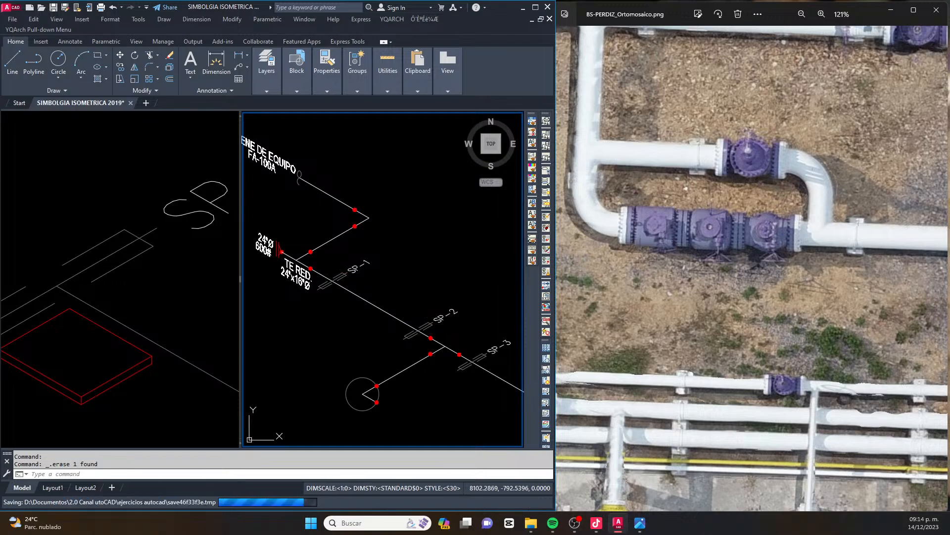
key("ctrl+s")
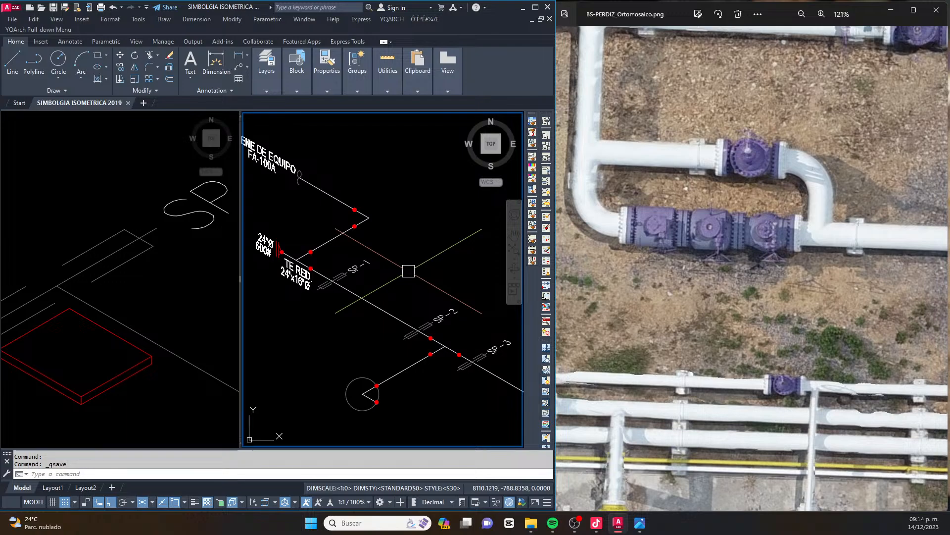
Copy the construction circle at the branch's end along the branch line at 30°, back towards the branch tee
middle_click_drag(419, 357, 396, 308)
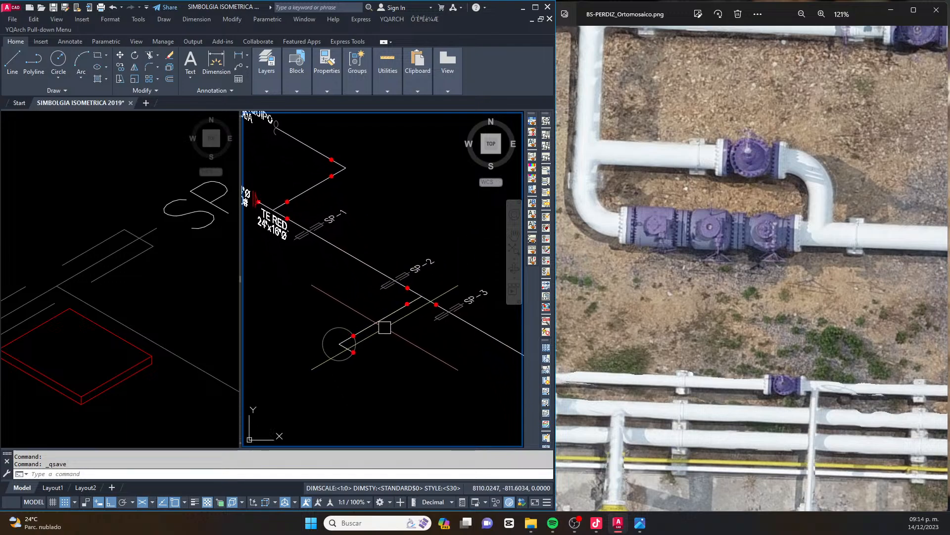
scroll(343, 330, "up", 4)
left_click(332, 325)
type("CO")
key("space")
left_click(334, 364)
scroll(385, 344, "up", 5)
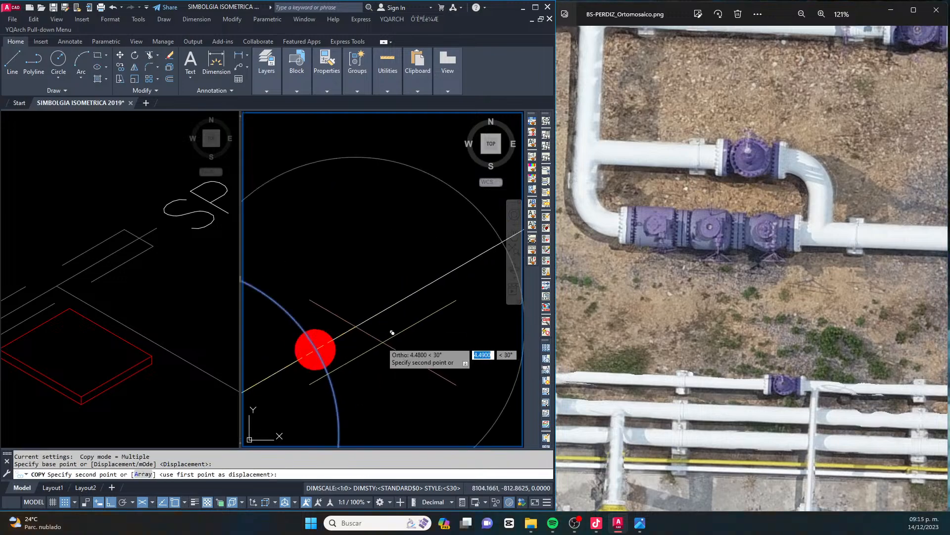
scroll(371, 321, "down", 4)
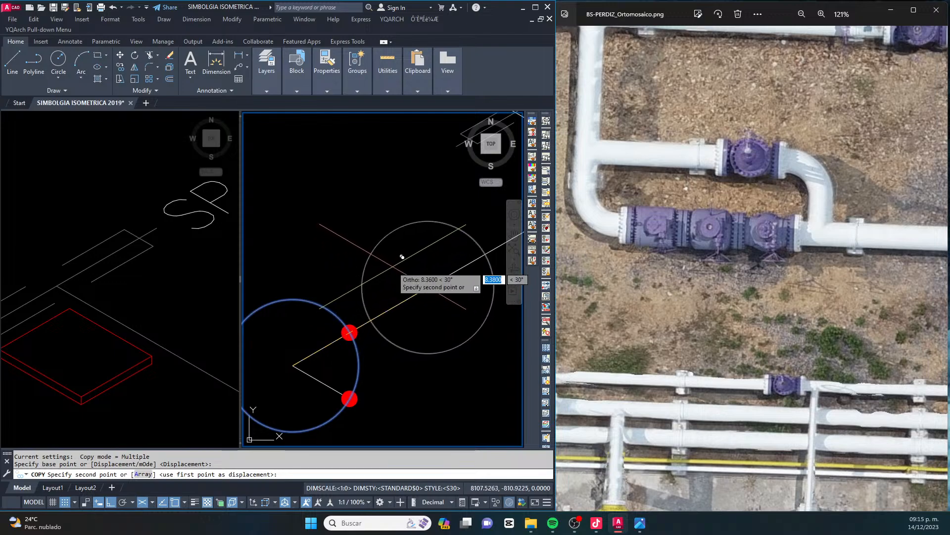
left_click(392, 266)
key("Escape")
Move the copied circle along the branch so its edge meets the weld dot on the end circle
left_click(391, 262)
left_click(367, 227)
type("m")
key("space")
left_click(427, 287)
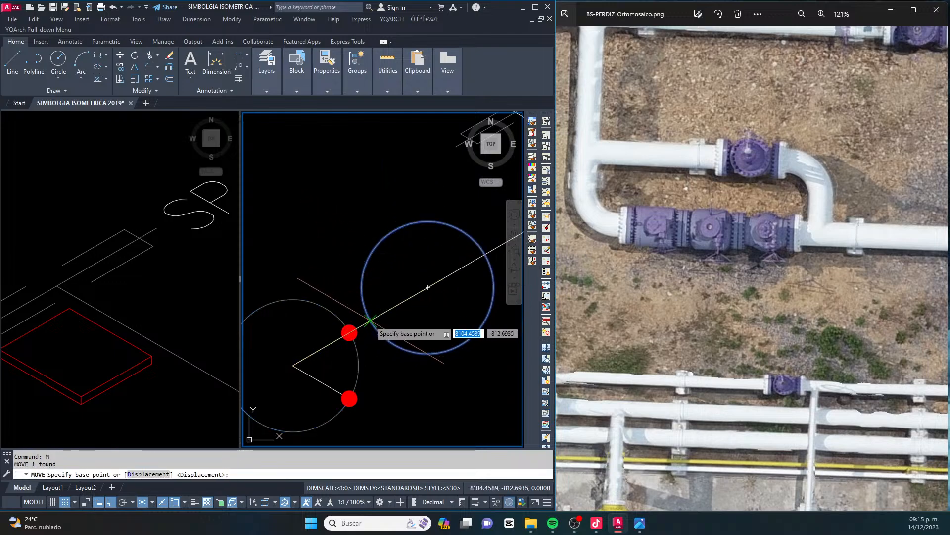
left_click(364, 319)
key("Escape")
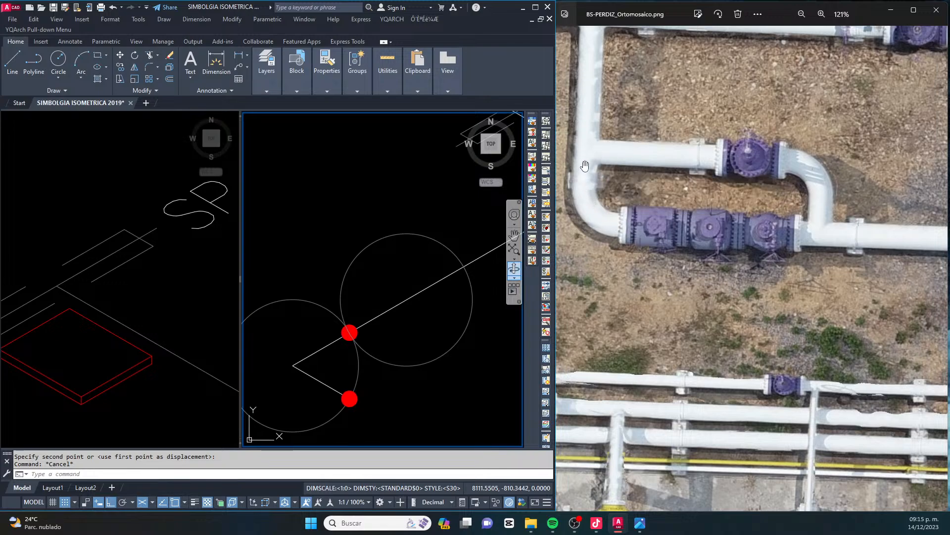
Draw a line from the copied circle's centre at 330°, extending beyond the circle as a second outlet of the branch
scroll(386, 295, "down", 4)
type("l")
key("Return")
left_click(372, 287)
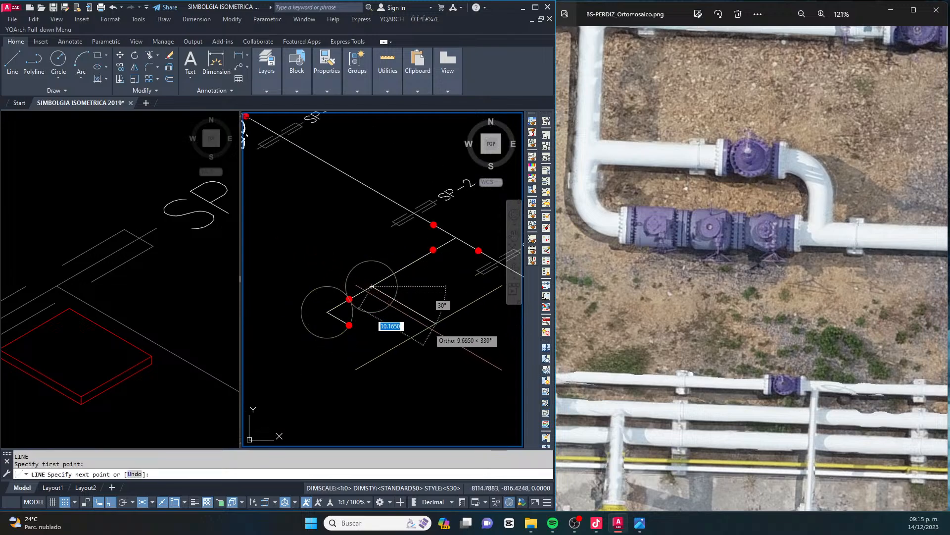
key("Escape")
Copy the red weld dot to the points where the copied circle crosses the new outlet line and the branch line
scroll(349, 296, "up", 5)
left_click(395, 343)
type("co")
key("Return")
left_click(362, 313)
scroll(345, 316, "down", 2)
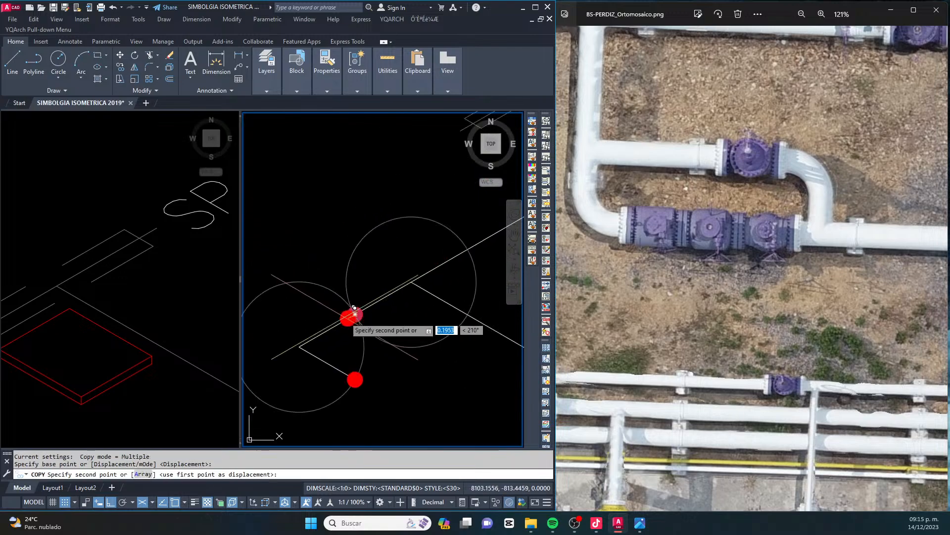
left_click(467, 314)
left_click(468, 249)
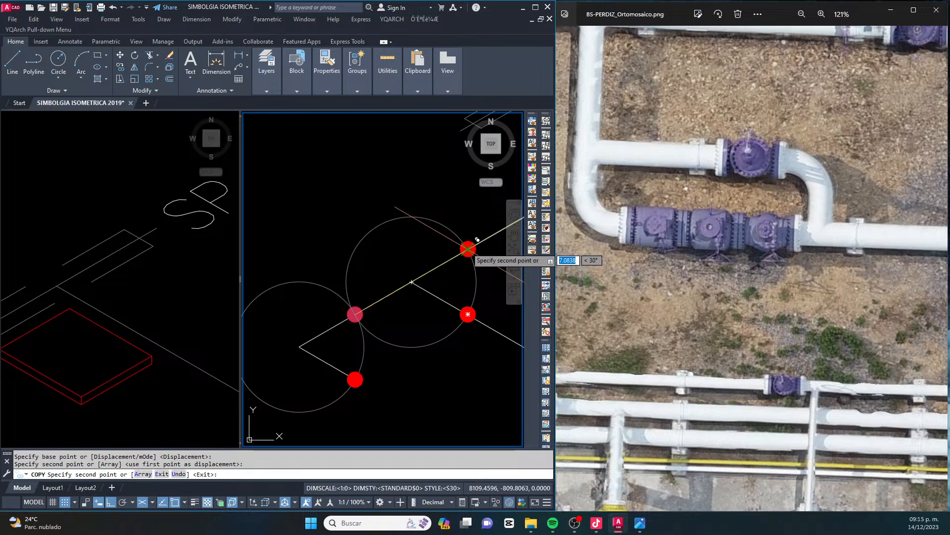
key("Escape")
key("Escape")
key("Escape")
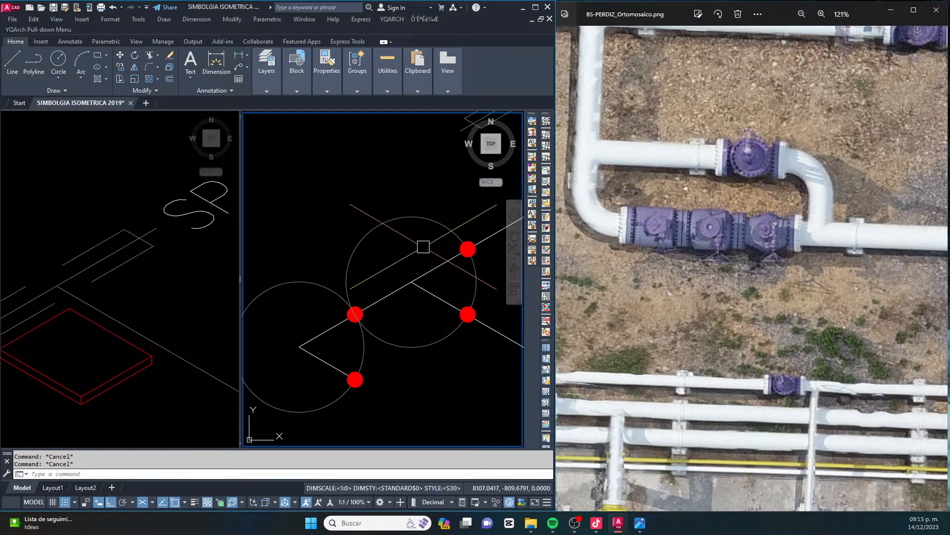
scroll(423, 246, "down", 4)
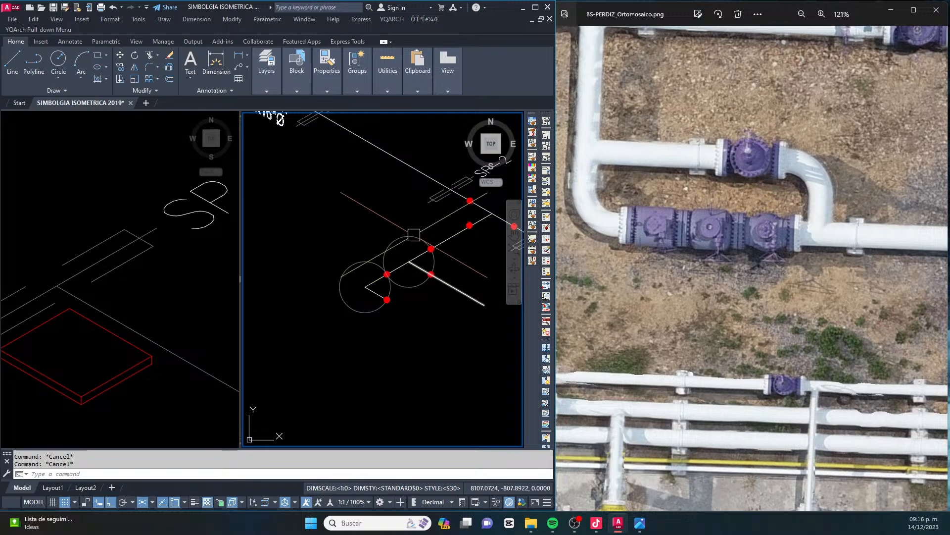
middle_click_drag(394, 266, 372, 275)
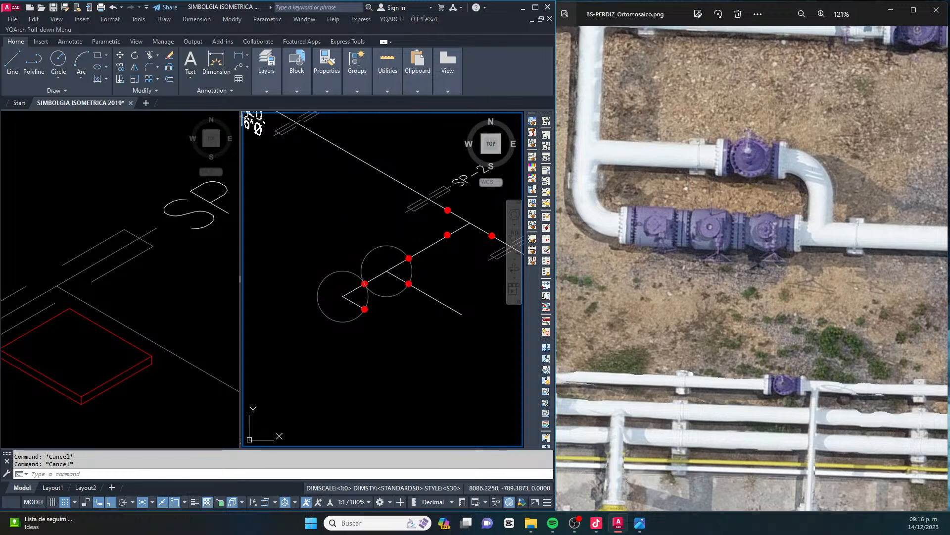
scroll(391, 253, "down", 4)
scroll(391, 253, "up", 5)
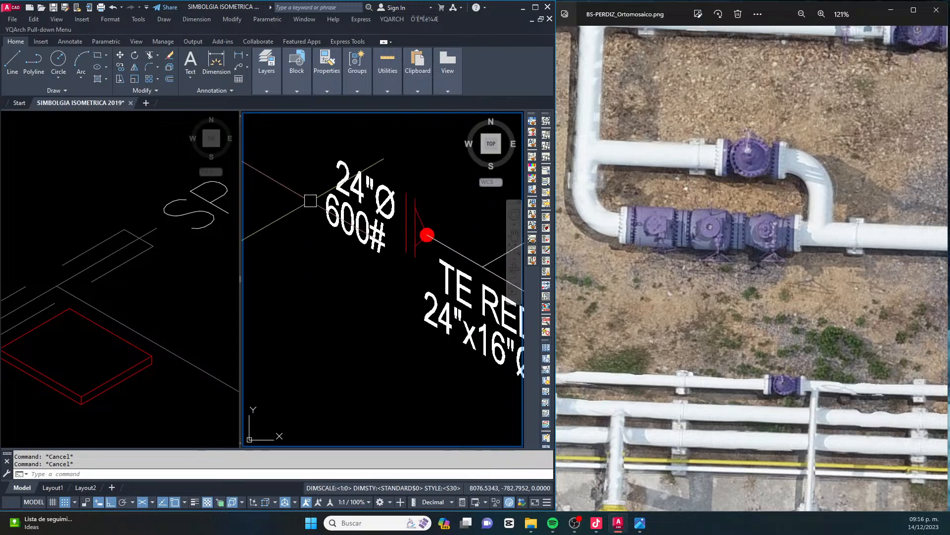
scroll(380, 235, "down", 1)
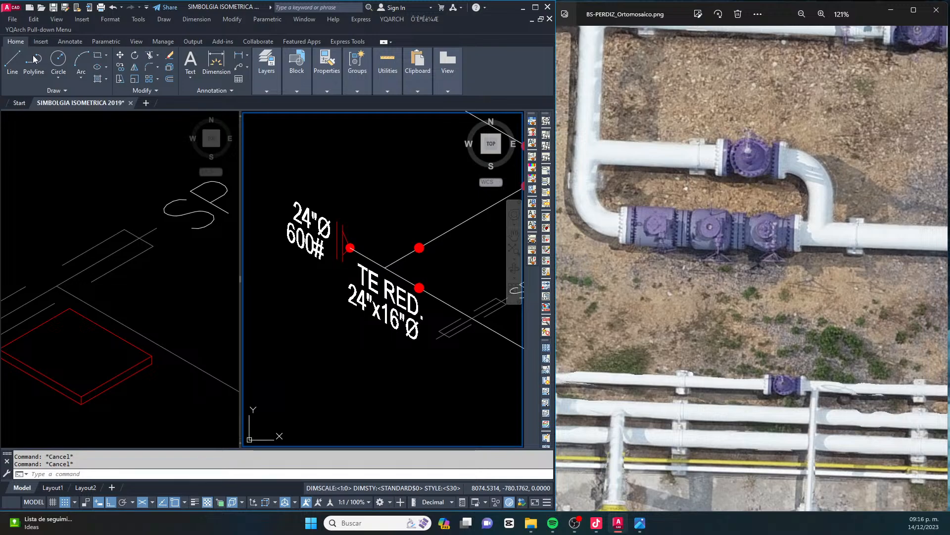
Try to open the recent drawing S I M B O L O G I A 230408 and dismiss the resulting message
left_click(19, 103)
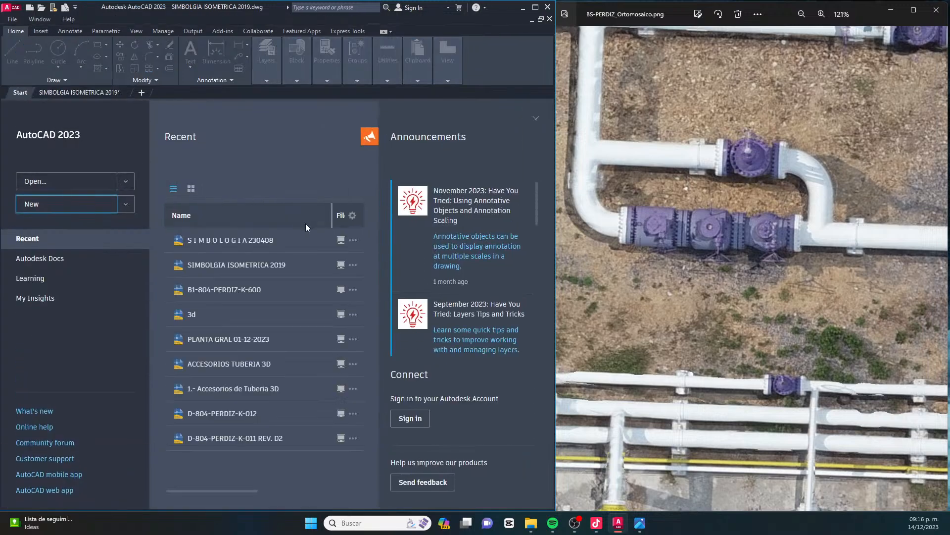
left_click(259, 240)
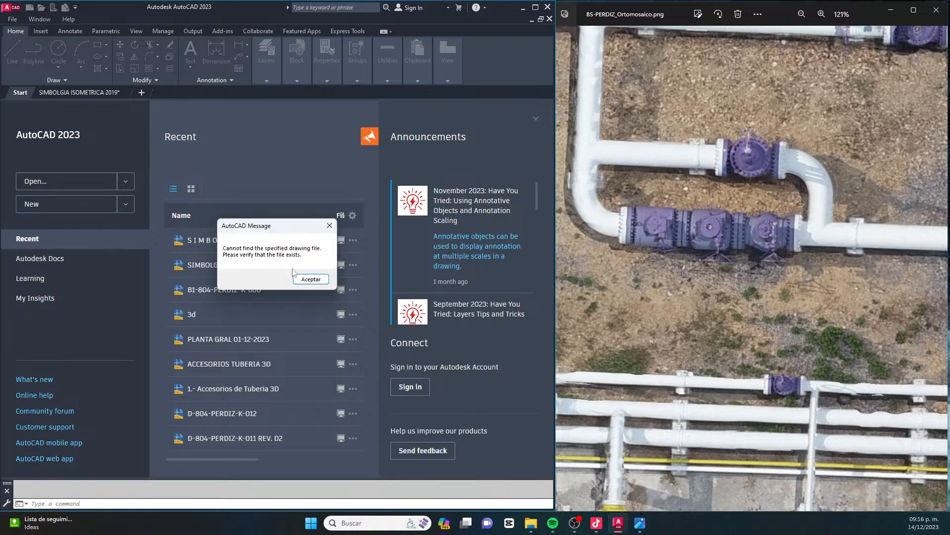
left_click(314, 278)
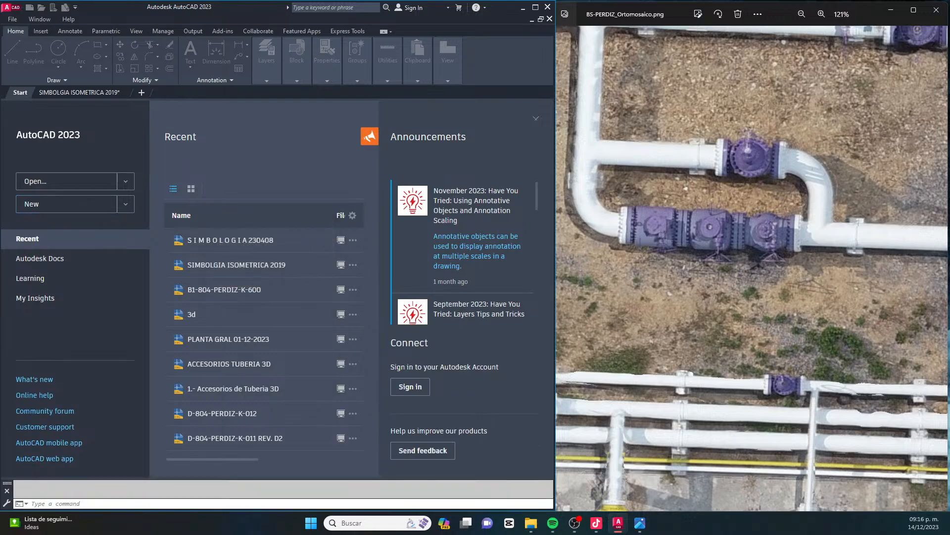
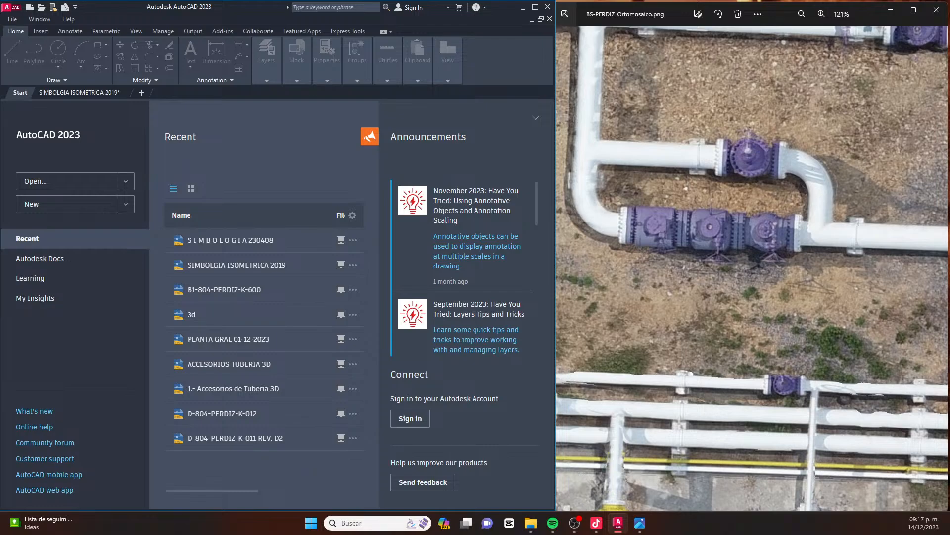
Open the presentation ELEMENTOS EN LINEAS DE PROCESO from the SIMBOLOGIA VALVULA folder on Disco local (J:) and dismiss the licence notice
key("super+e")
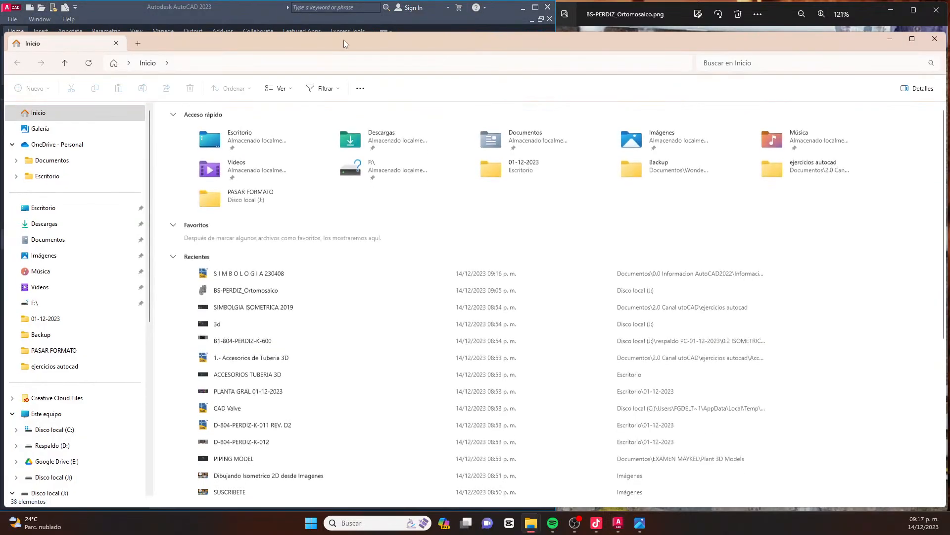
left_click_drag(344, 39, 364, 12)
left_click(66, 386)
double_click(707, 96)
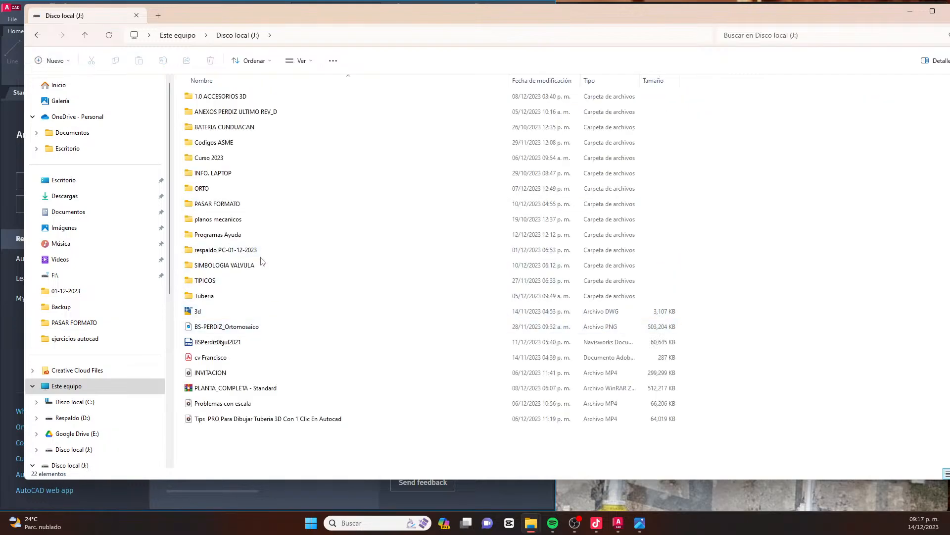
double_click(261, 262)
double_click(242, 127)
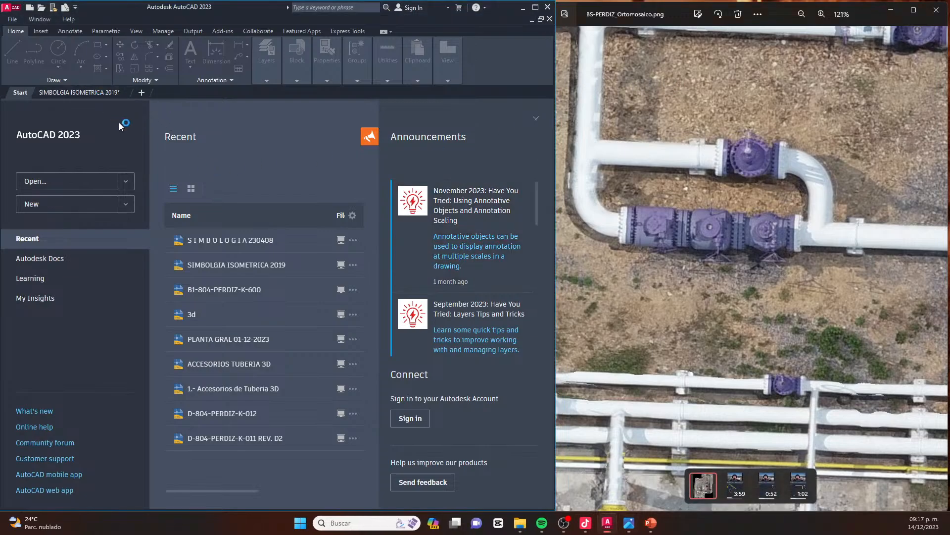
left_click(91, 95)
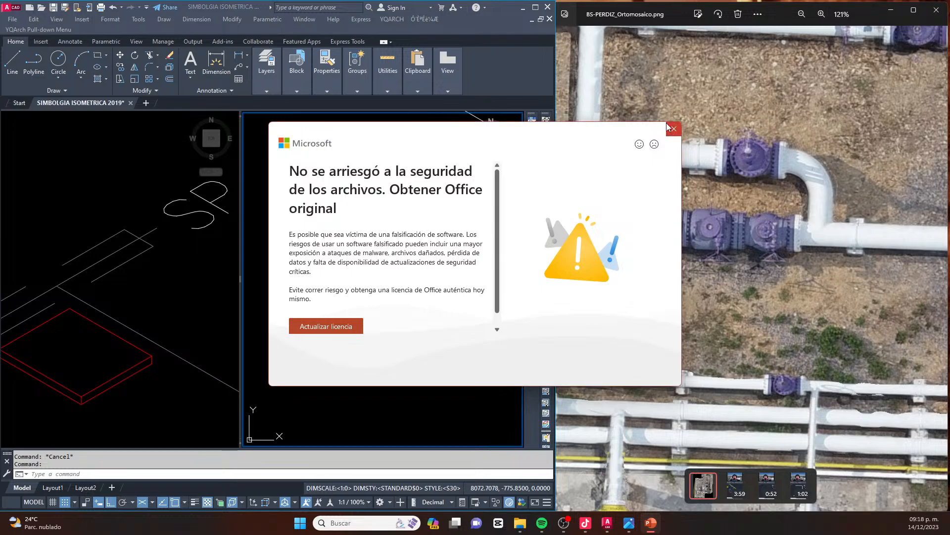
left_click(677, 127)
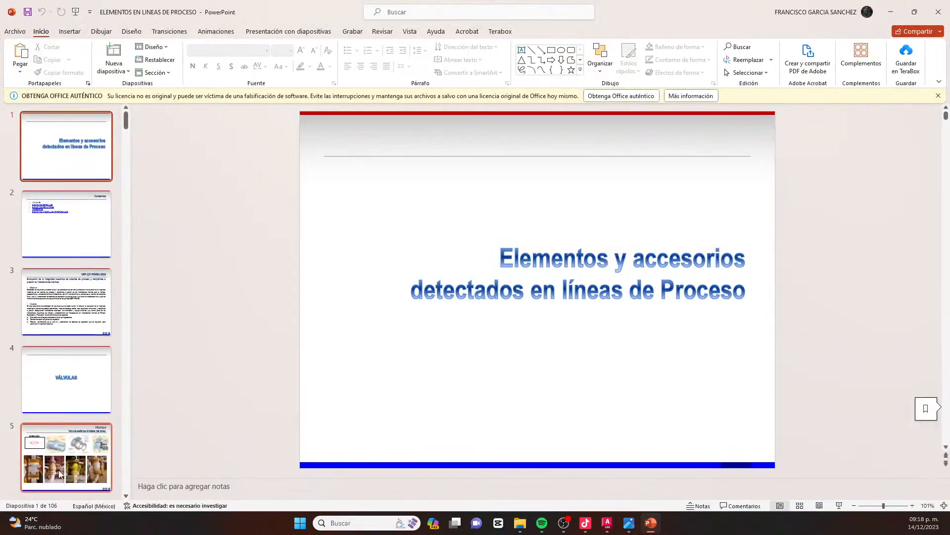
Examine the VÁLVULA slides for the symbols of flanged, socket-weld and threaded ball, gate, multiple-orifice and globe valves
left_click(66, 455)
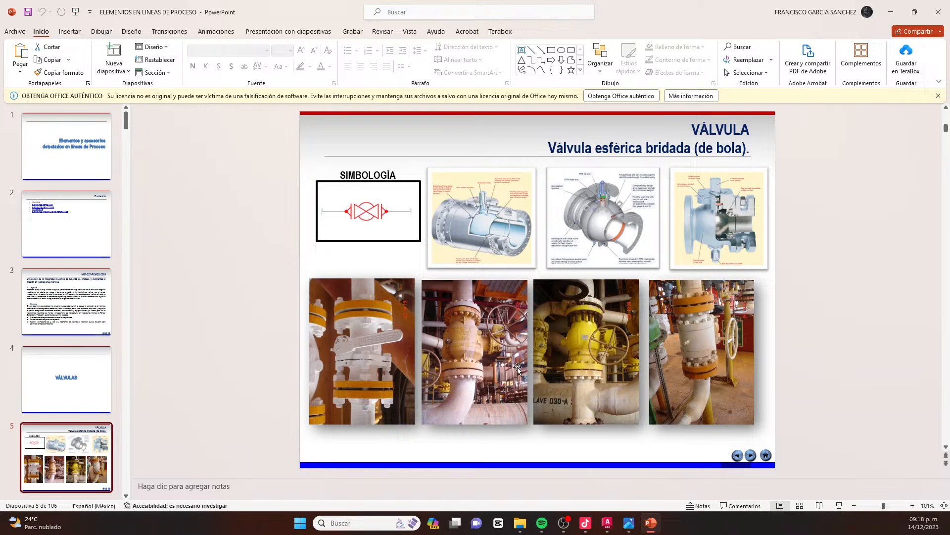
scroll(550, 349, "down", 1)
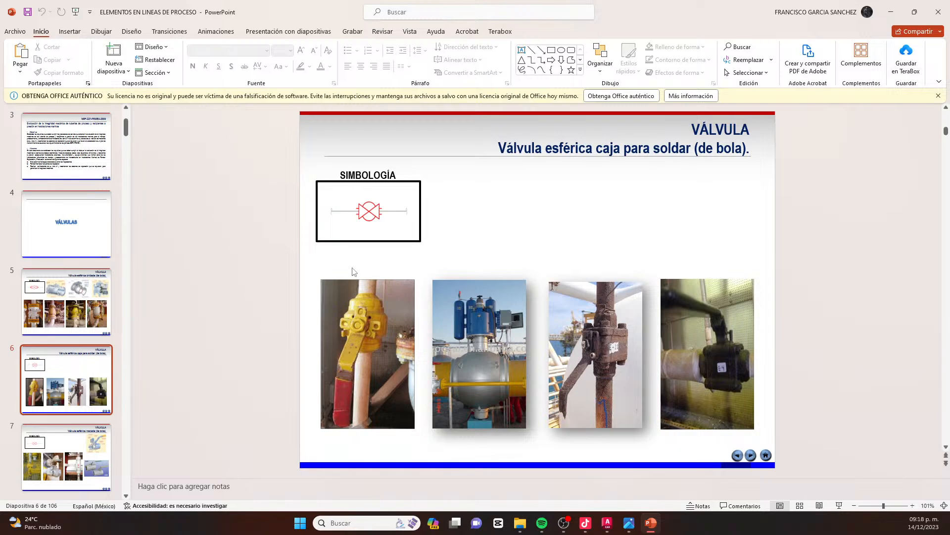
scroll(70, 428, "down", 3)
left_click(65, 397)
left_click(68, 426)
scroll(79, 396, "down", 2)
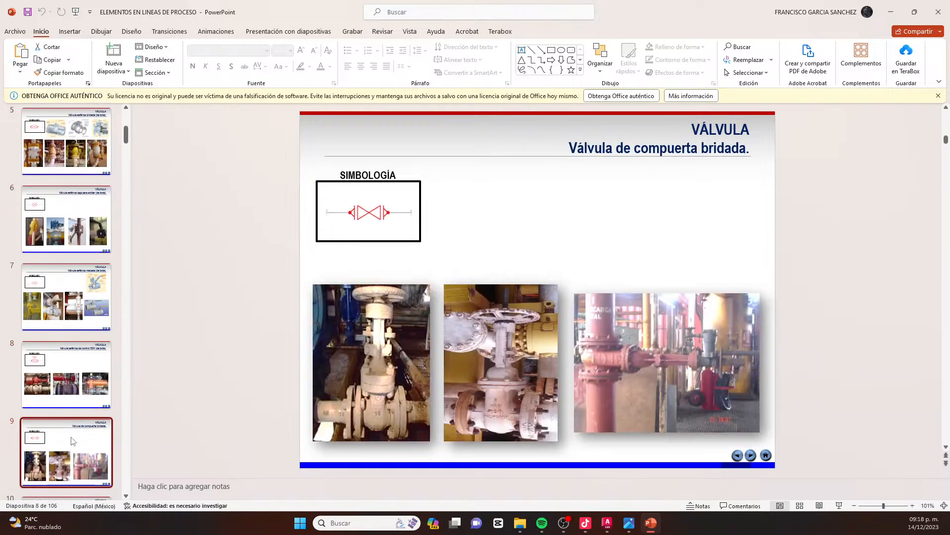
left_click(90, 385)
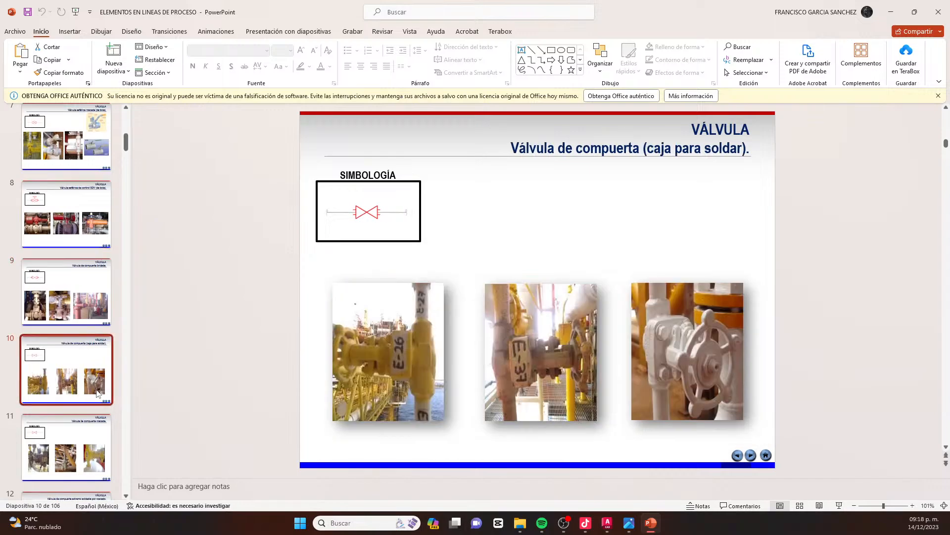
scroll(93, 382, "down", 1)
left_click(87, 367)
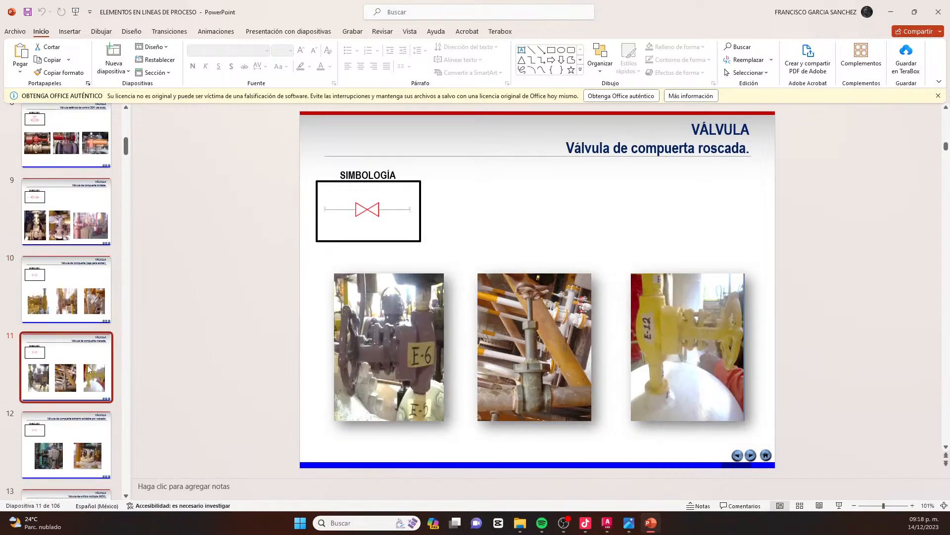
scroll(87, 362, "down", 2)
left_click(87, 357)
scroll(84, 346, "down", 2)
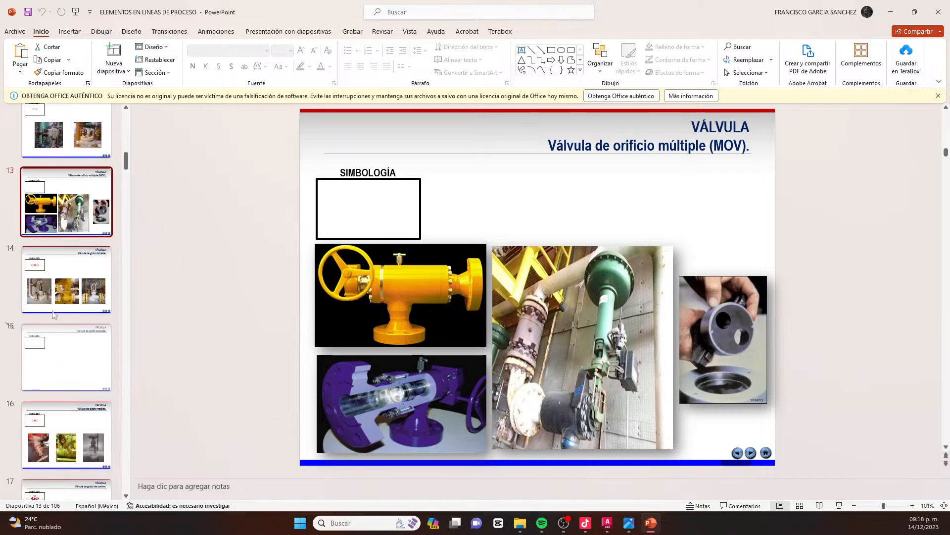
left_click(67, 280)
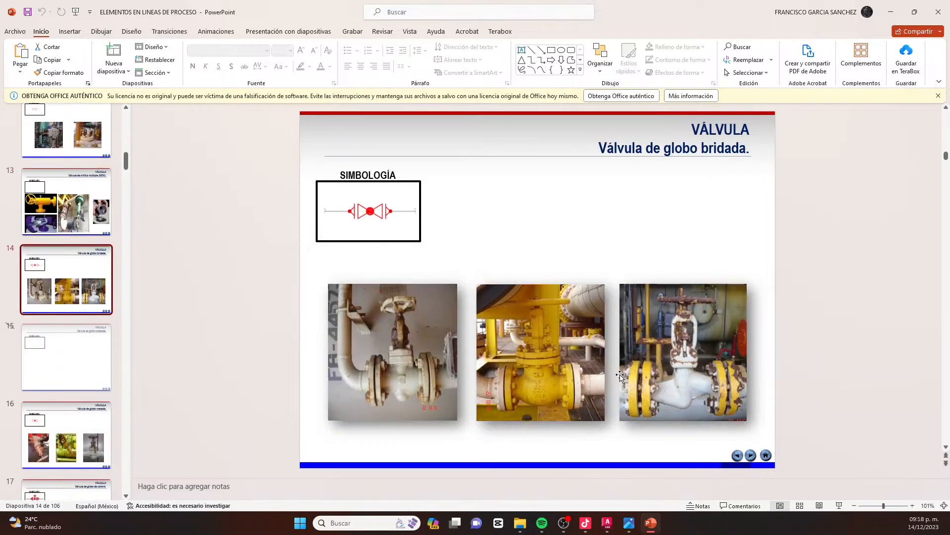
scroll(528, 355, "down", 1)
scroll(370, 302, "down", 2)
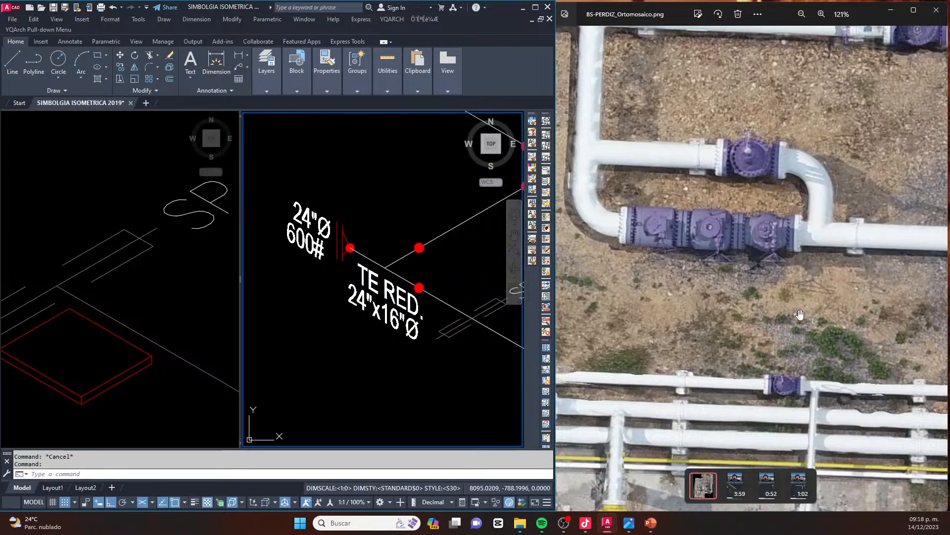
Switch back to AutoCAD and compare the drawn branch with the valve and bypass area in the orthomosaic
left_click(293, 294)
scroll(272, 271, "down", 5)
key("Escape")
scroll(404, 282, "down", 3)
scroll(401, 317, "up", 8)
key("Escape")
key("Escape")
middle_click_drag(413, 274, 380, 282)
left_click(661, 255)
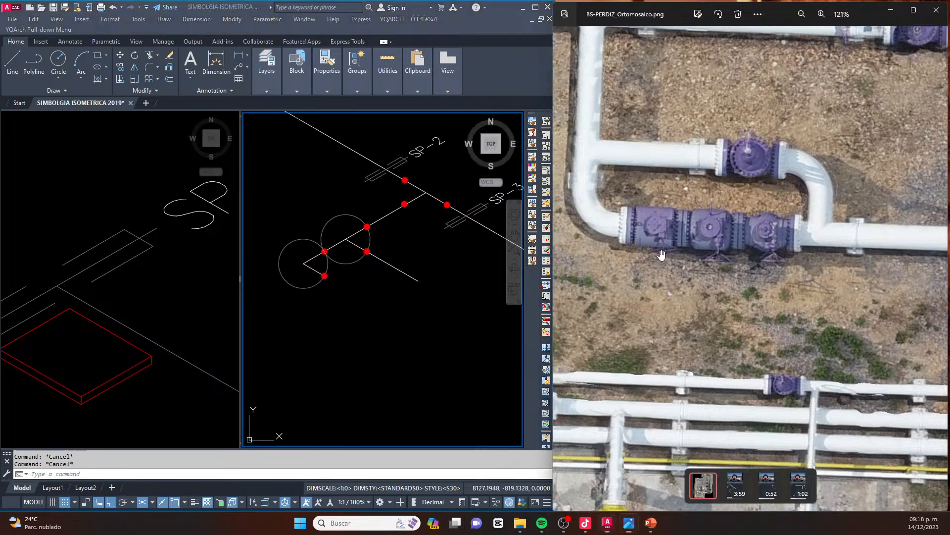
scroll(666, 231, "down", 12)
left_click(169, 288)
scroll(242, 273, "down", 8)
scroll(822, 94, "up", 2)
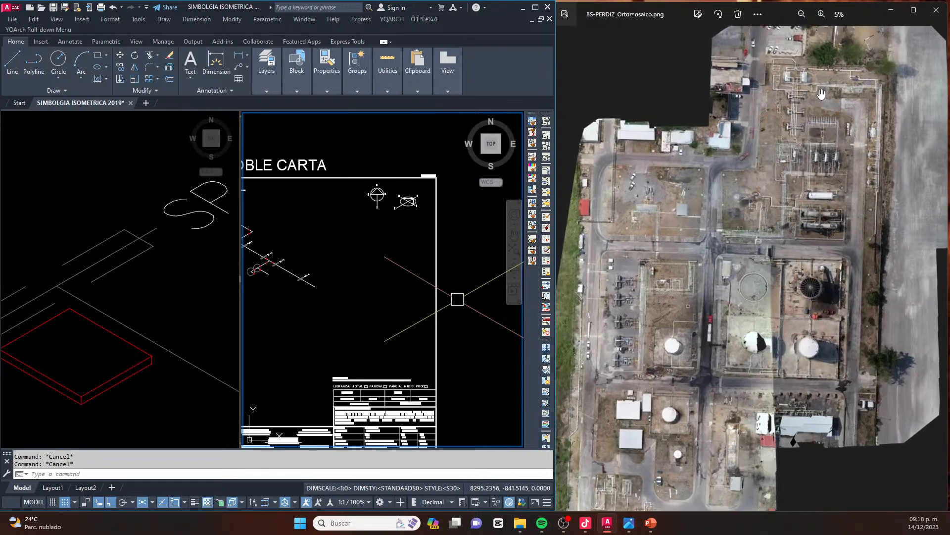
scroll(821, 94, "up", 15)
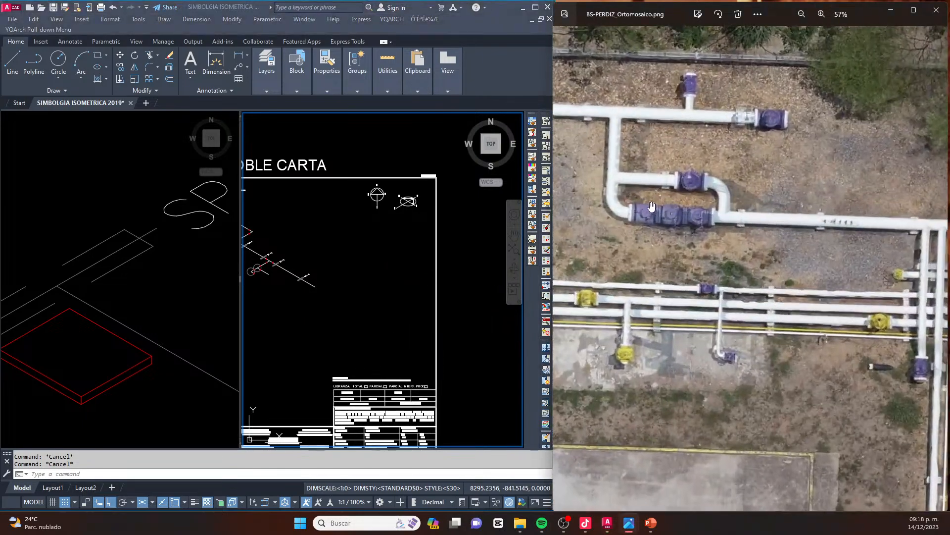
left_click_drag(652, 206, 691, 223)
Copy the isometric flanged ball valve symbol from the symbol library by its weld dot onto the end circle's outlet weld dot
left_click(130, 300)
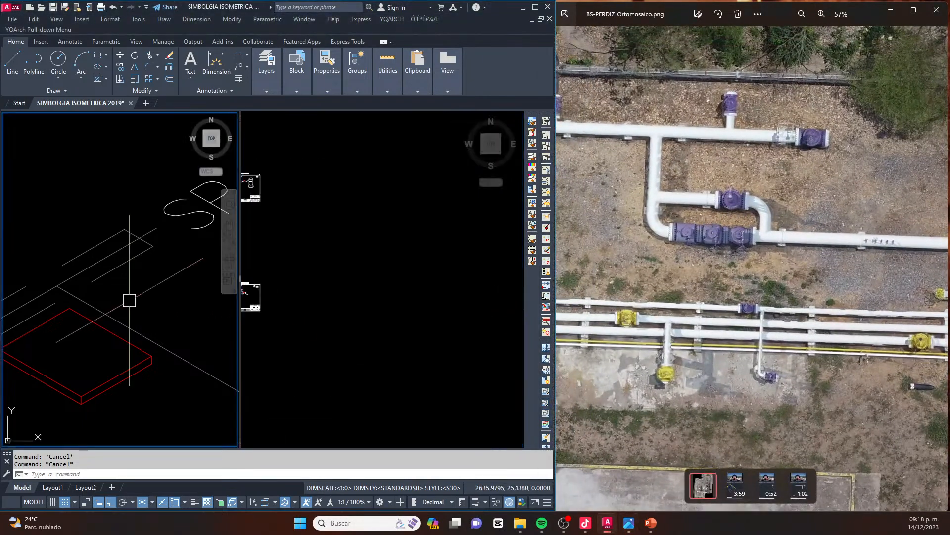
scroll(130, 300, "down", 5)
left_click(407, 300)
scroll(408, 301, "up", 8)
scroll(408, 301, "up", 6)
middle_click_drag(396, 289, 359, 290)
left_click(174, 342)
scroll(158, 345, "down", 10)
scroll(18, 369, "up", 5)
scroll(156, 328, "up", 8)
middle_click_drag(185, 333, 158, 320)
left_click(153, 295)
left_click(102, 332)
scroll(119, 317, "up", 6)
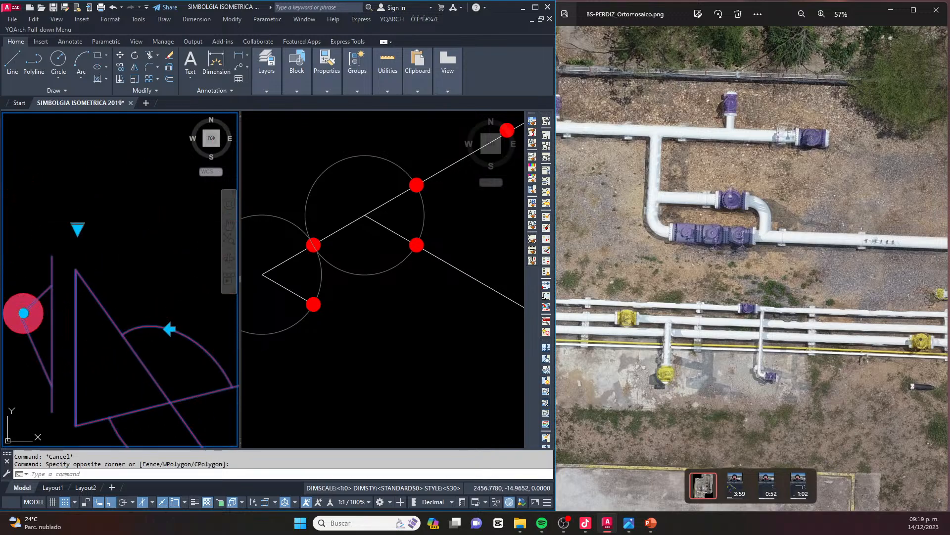
type("co")
key("space")
left_click(22, 314)
left_click(349, 304)
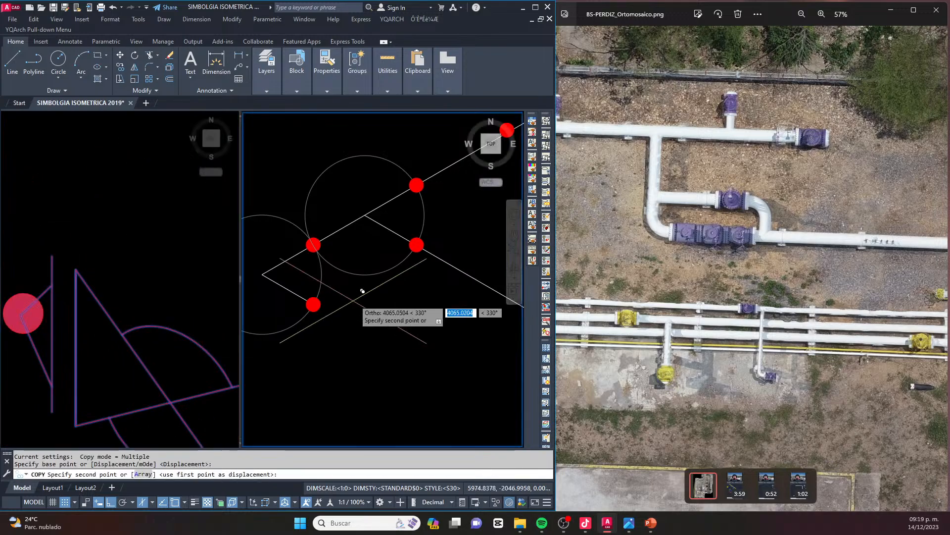
scroll(324, 299, "up", 6)
left_click(282, 322)
scroll(300, 258, "down", 4)
scroll(349, 310, "down", 2)
middle_click_drag(408, 330, 339, 299)
key("Escape")
key("Escape")
Copy the placed valve symbol further along the same isometric direction as a second valve
left_click(351, 294)
left_click(329, 313)
scroll(358, 274, "down", 4)
type("co")
key("space")
left_click(347, 315)
left_click(402, 345)
key("Escape")
key("Escape")
Explode both valve symbols into separate objects
left_click(392, 290)
left_click(370, 317)
left_click(359, 270)
left_click(333, 314)
scroll(347, 304, "up", 2)
type("x")
key("space")
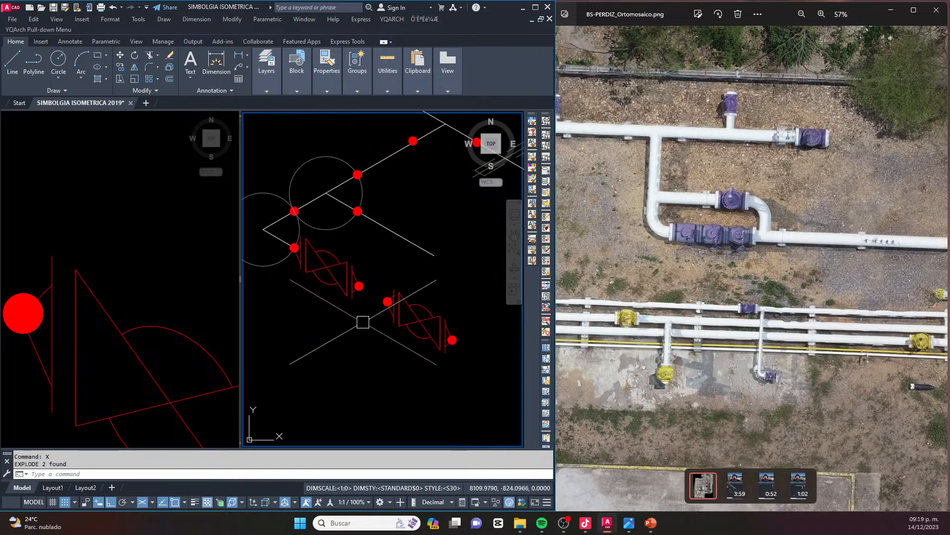
Delete the weld dot and neck lines at the first valve's end facing the second valve
scroll(368, 287, "up", 4)
left_click(377, 244)
left_click(344, 314)
key("Delete")
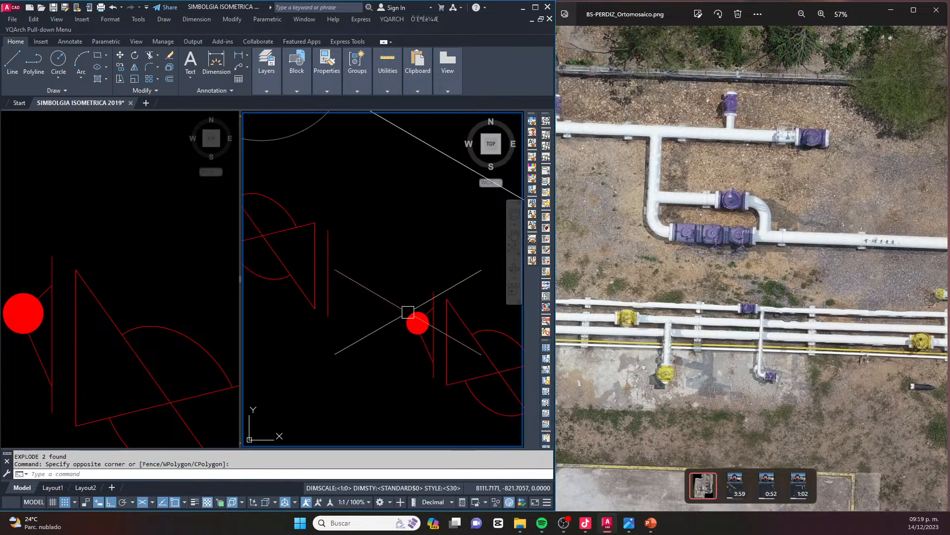
Delete the weld dot, neck lines and flange line at the second valve's end facing the first valve
left_click(424, 276)
left_click(411, 318)
key("Escape")
middle_click_drag(466, 315, 363, 286)
scroll(363, 286, "down", 2)
key("Escape")
left_click(462, 392)
key("Escape")
key("Escape")
scroll(334, 265, "up", 2)
left_click(355, 257)
left_click(316, 369)
scroll(345, 318, "down", 2)
key("Delete")
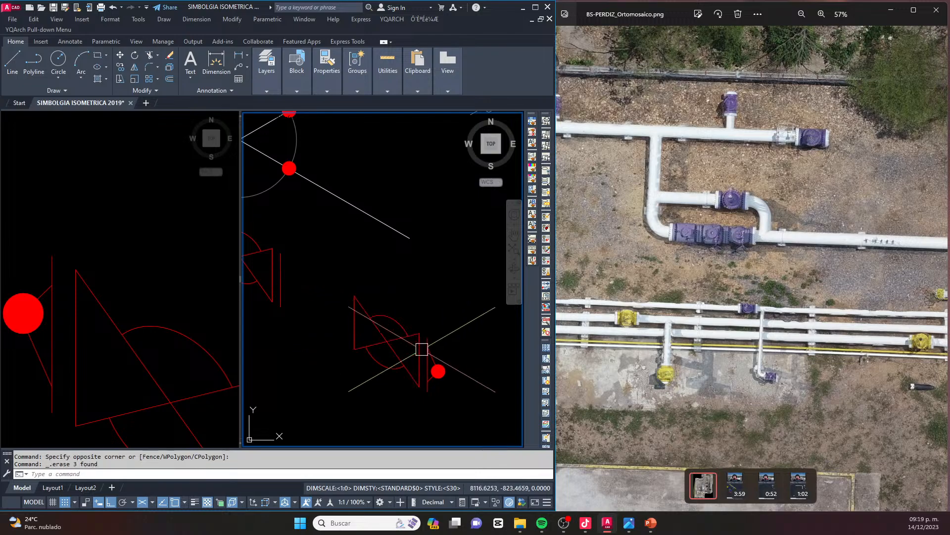
Copy the trimmed second valve by its upper triangle corner to the first valve's flange line as a middle valve
left_click(445, 403)
left_click(319, 286)
scroll(358, 304, "up", 4)
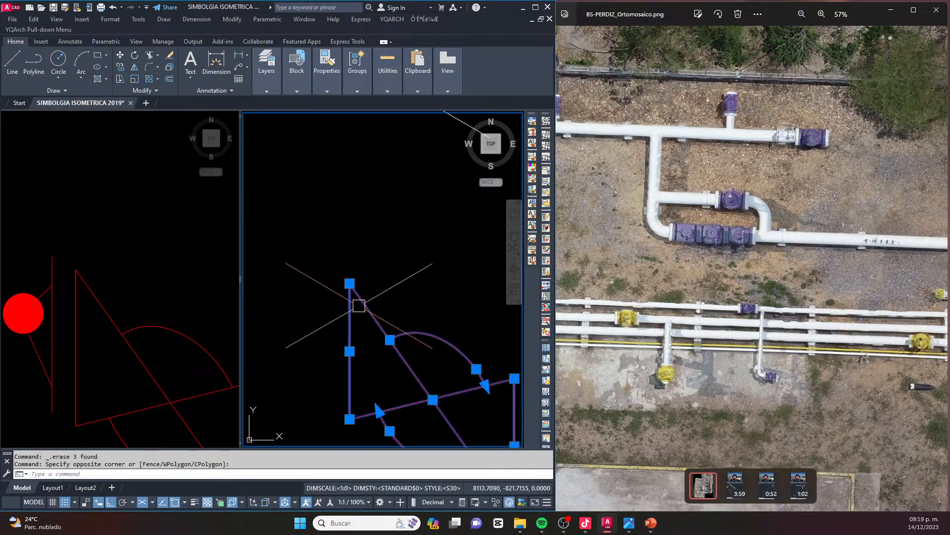
type("co")
key("space")
left_click(349, 283)
scroll(401, 283, "down", 4)
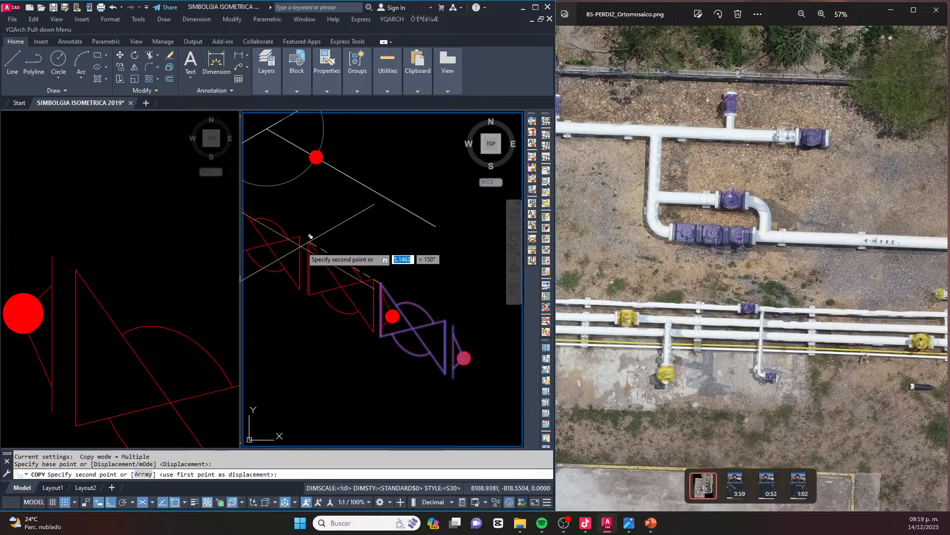
left_click(317, 231)
key("Escape")
Examine the three-valve run and the bypass valve in the orthomosaic, including their flanges and pipe connections
left_click(703, 245)
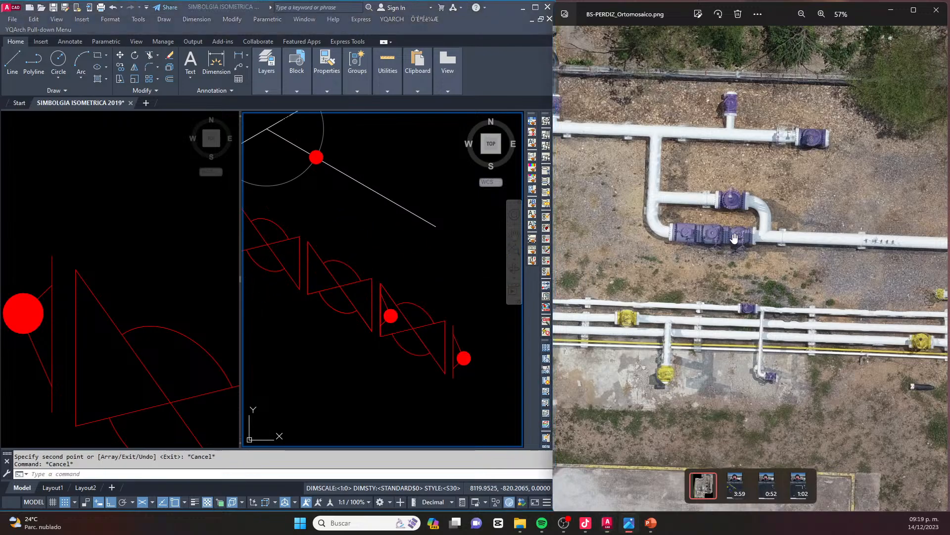
scroll(700, 246, "up", 5)
scroll(700, 246, "up", 3)
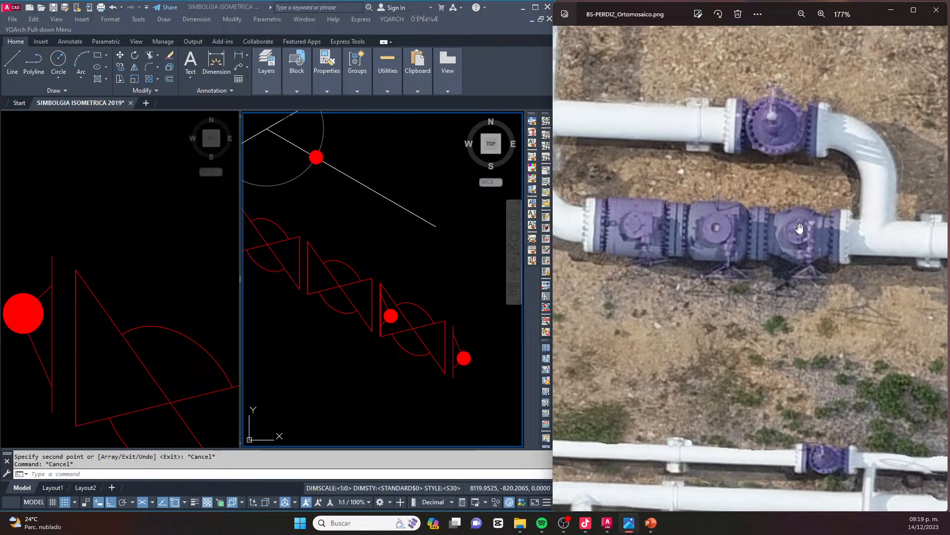
scroll(719, 221, "down", 2)
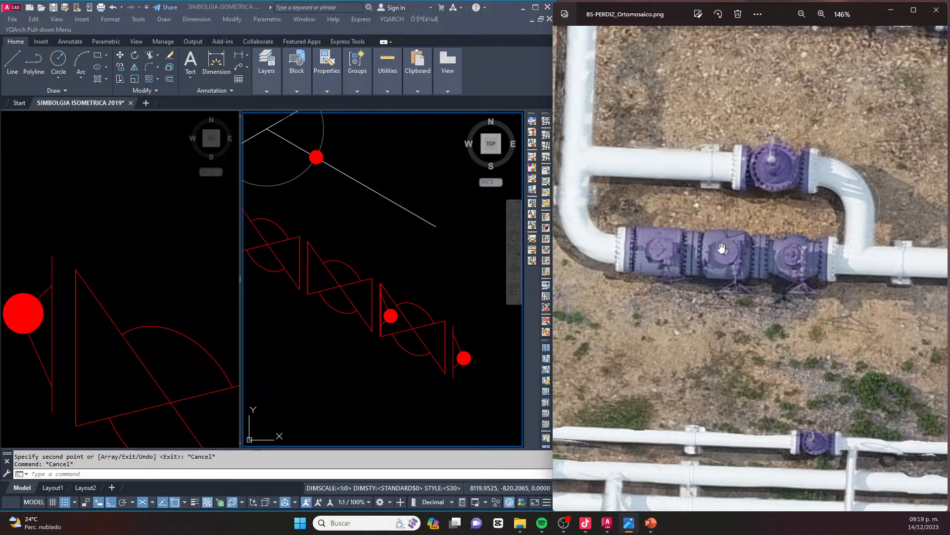
scroll(721, 247, "down", 3)
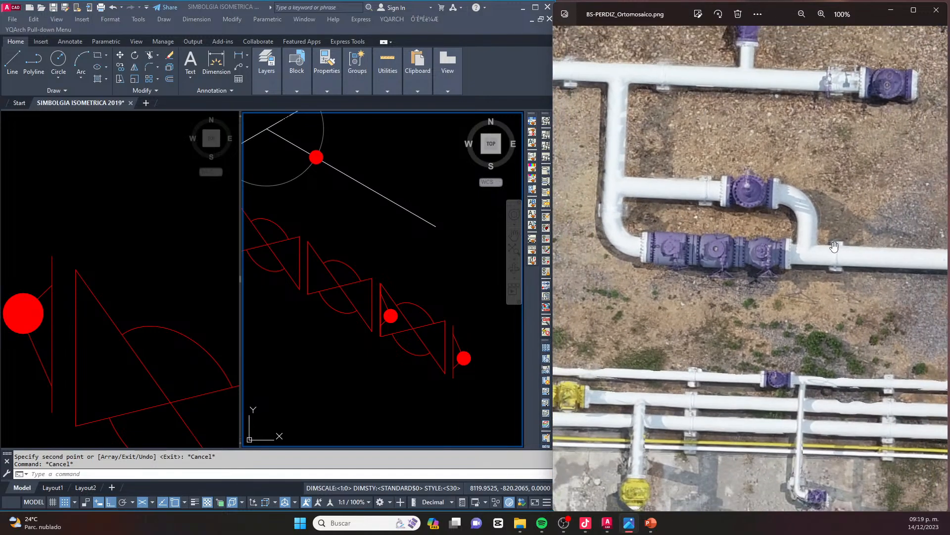
left_click_drag(835, 247, 705, 227)
scroll(726, 242, "down", 1)
scroll(599, 237, "up", 2)
left_click_drag(585, 232, 700, 246)
scroll(637, 234, "up", 2)
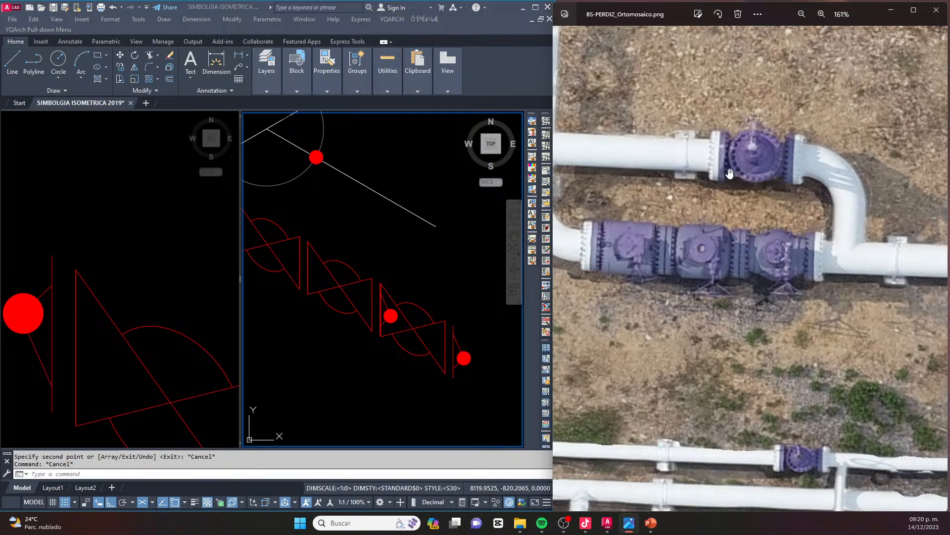
scroll(673, 124, "down", 2)
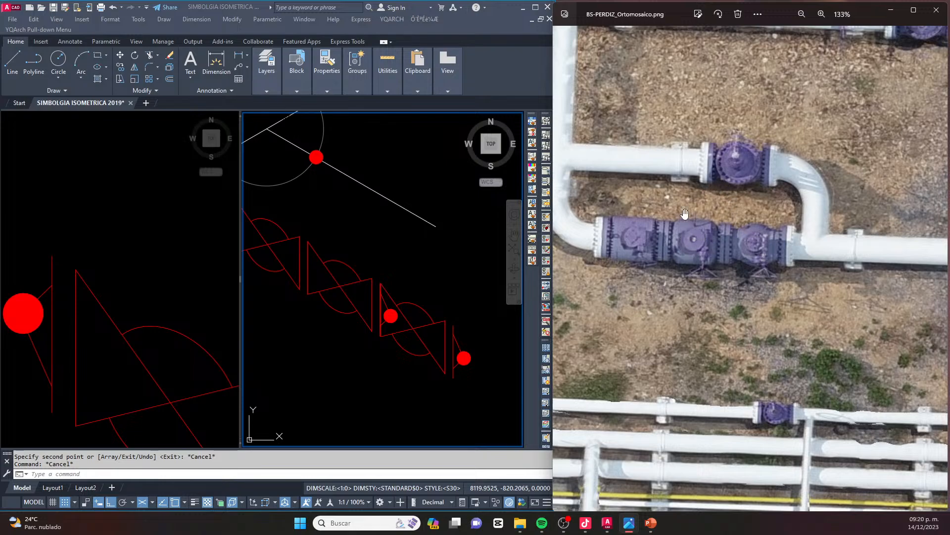
left_click_drag(597, 156, 606, 161)
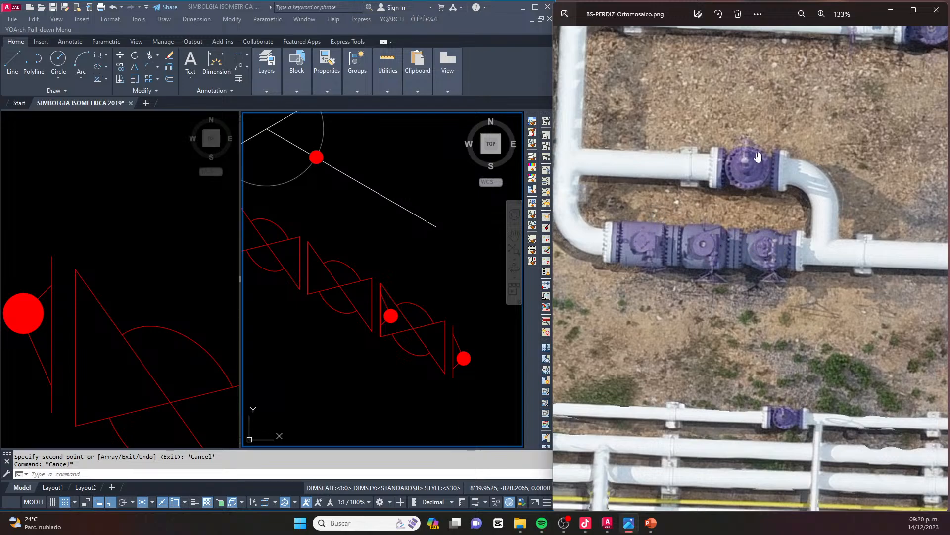
scroll(736, 155, "down", 1)
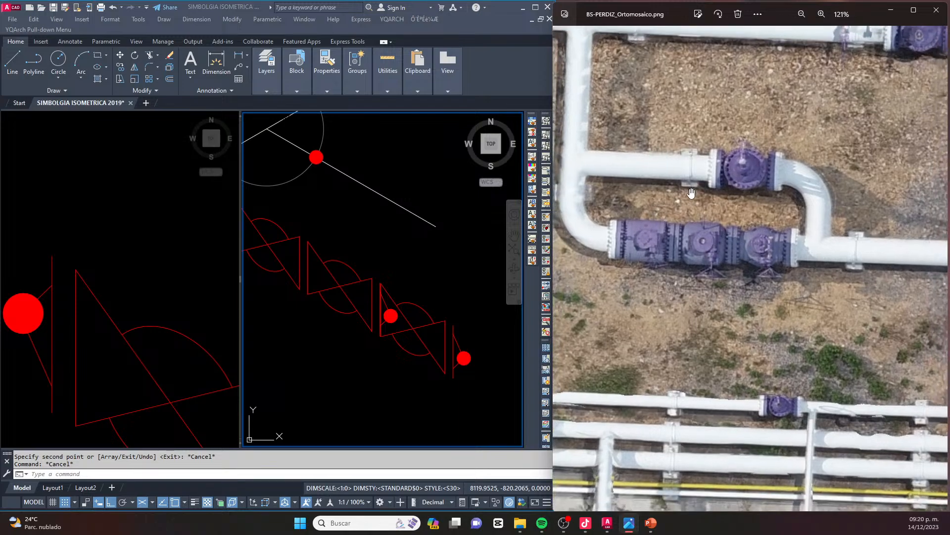
Move the last valve in the row away from the middle valve to leave a gap between them
mouse_move(460, 325)
middle_mouse_down()
mouse_move(415, 305)
mouse_move(447, 279)
middle_mouse_up()
scroll(446, 279, "down", 2)
scroll(408, 277, "up", 5)
scroll(366, 240, "down", 2)
scroll(435, 242, "down", 2)
middle_click_drag(444, 241, 408, 247)
left_click(451, 236)
left_click(392, 321)
type("m")
key("space")
left_click(391, 311)
left_click(423, 317)
key("Escape")
key("Escape")
Delete the leftover weld dot and neck lines at the middle valve's end facing the last valve
scroll(339, 249, "up", 4)
left_click(393, 220)
left_click(391, 249)
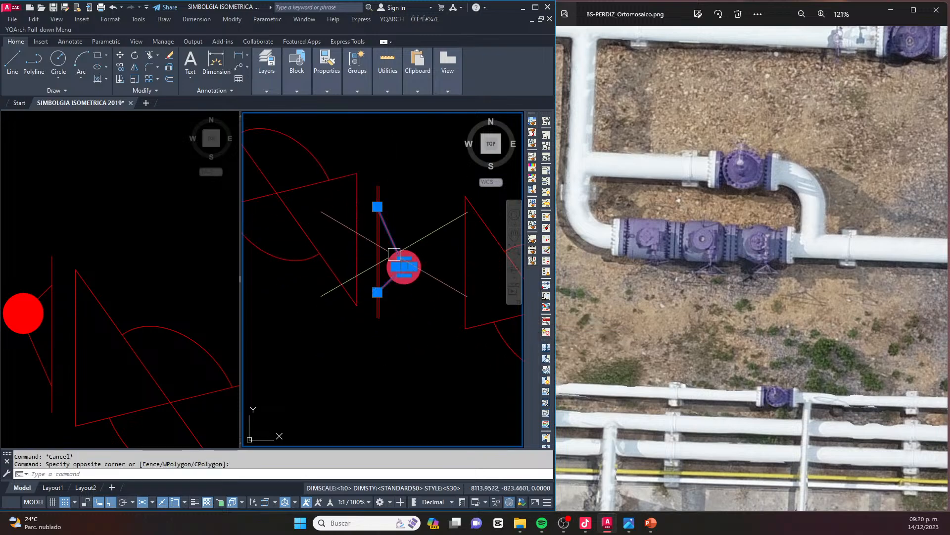
scroll(372, 184, "up", 5)
scroll(369, 155, "down", 4)
key("Delete")
left_click(380, 176)
left_click(350, 259)
key("Delete")
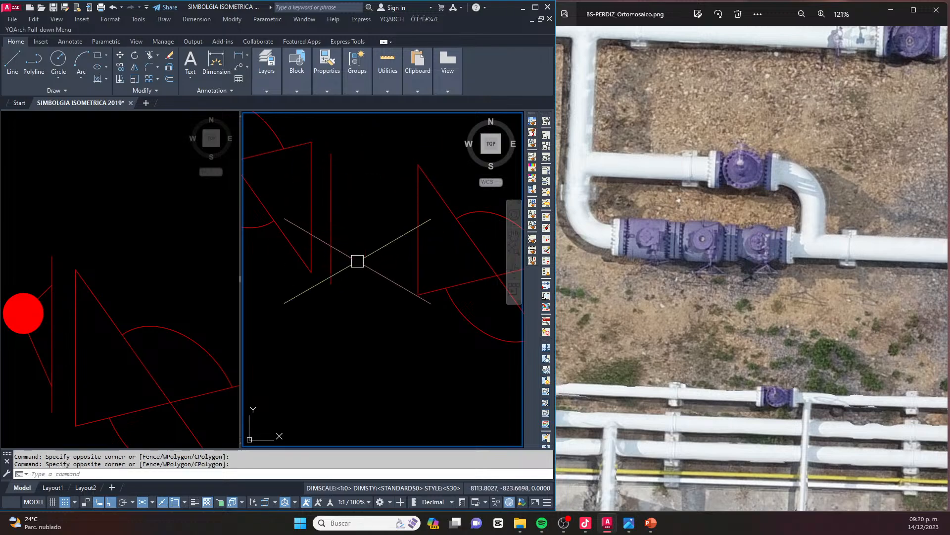
Move the last valve by its upper triangle corner to the middle valve's flange line, closing the gap between them
scroll(347, 252, "down", 5)
left_click(452, 229)
left_click(351, 315)
scroll(353, 228, "up", 5)
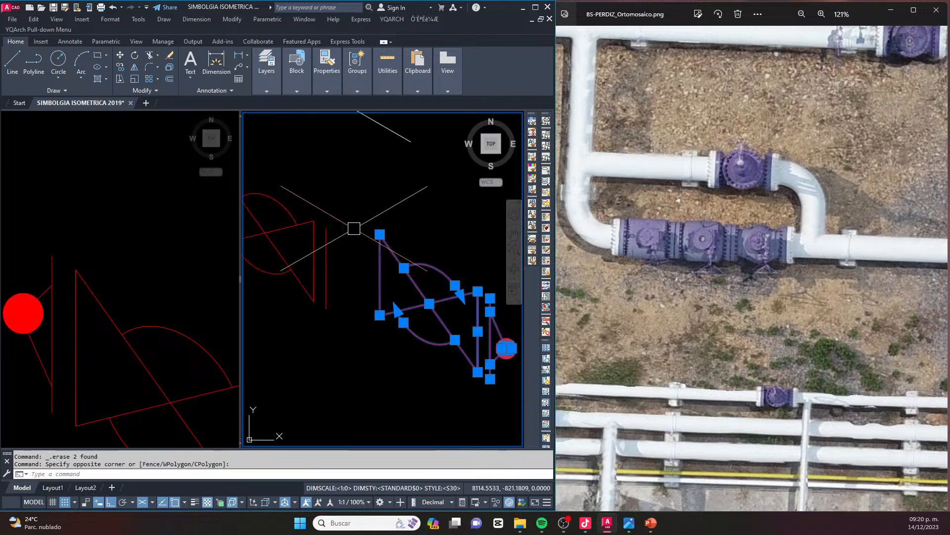
type("m")
key("space")
left_click(380, 234)
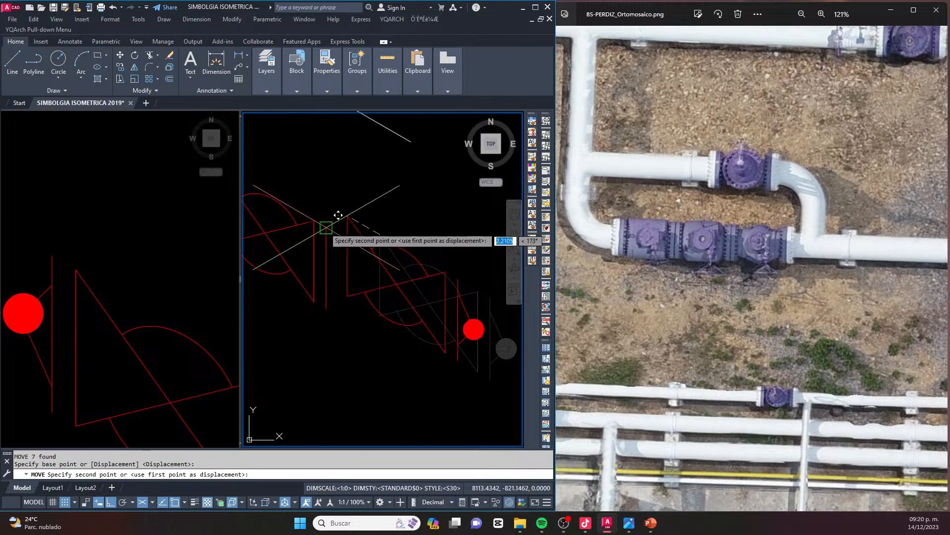
left_click(325, 228)
key("Escape")
Check the spacing and flange lines between the three valves in the row
scroll(366, 230, "down", 5)
key("Escape")
middle_click_drag(288, 214, 334, 249)
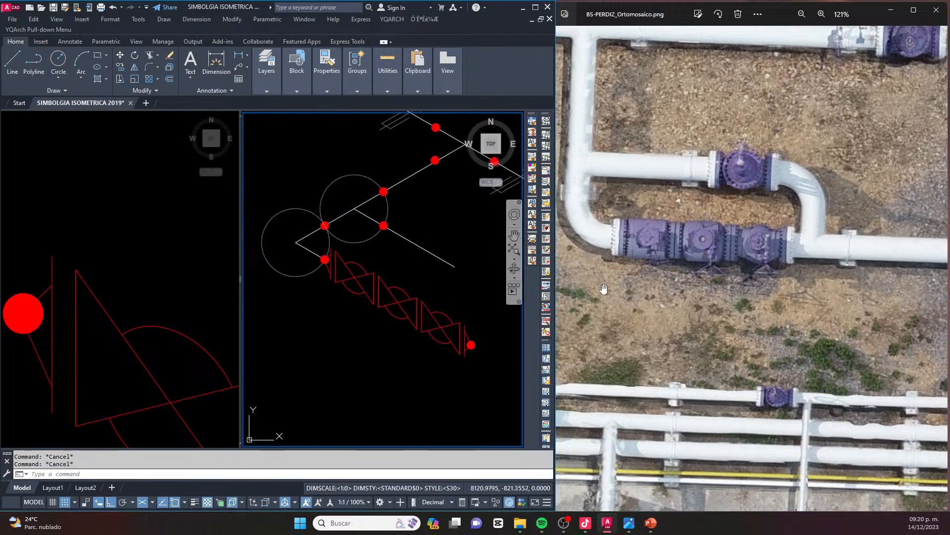
scroll(379, 309, "up", 4)
scroll(380, 287, "down", 2)
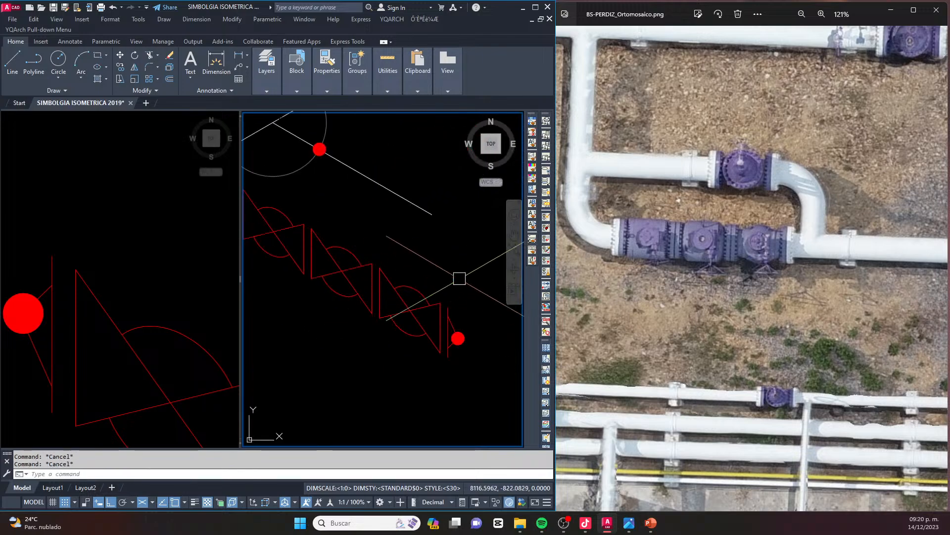
scroll(304, 235, "up", 3)
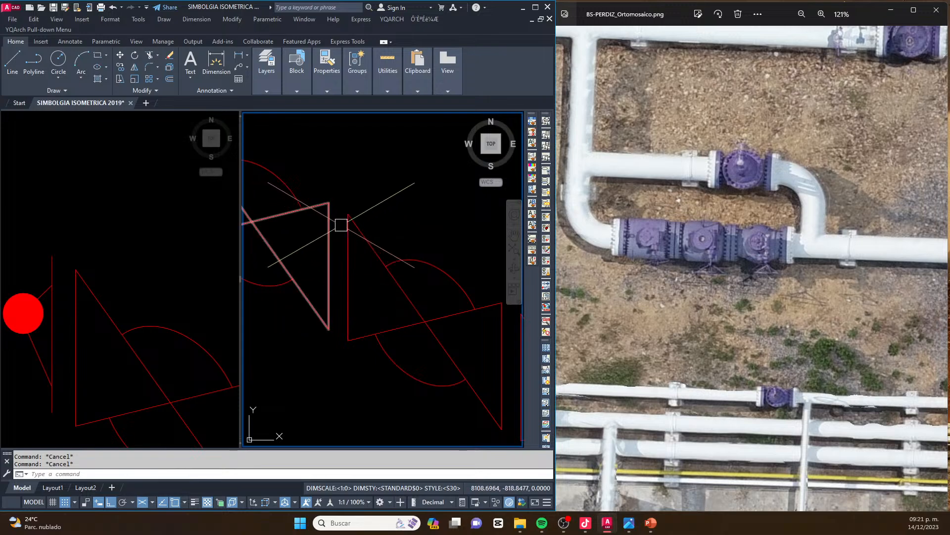
scroll(334, 242, "down", 2)
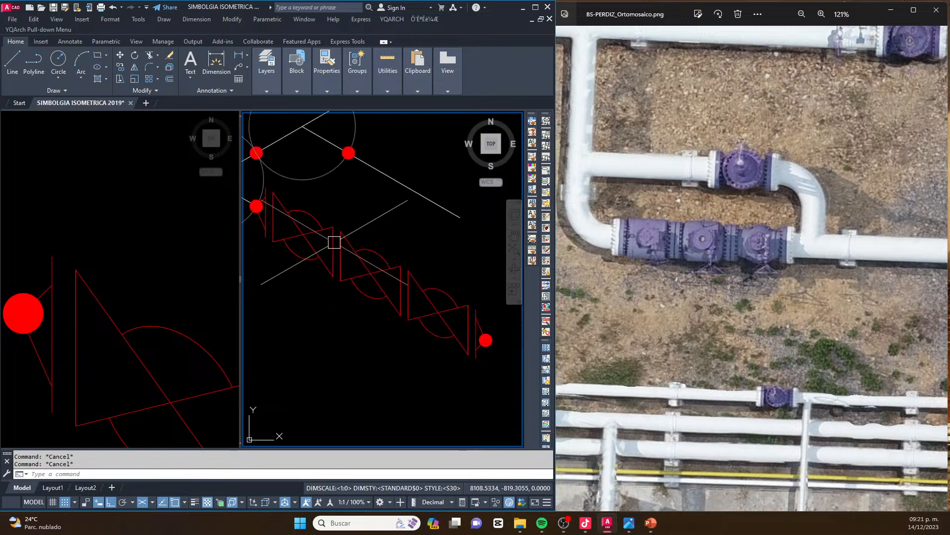
scroll(407, 278, "up", 2)
scroll(335, 269, "down", 4)
Delete both construction circles at the bypass corner and branch point, and undo the deletion
middle_click_drag(307, 194, 375, 247)
left_click(337, 215)
left_click(301, 231)
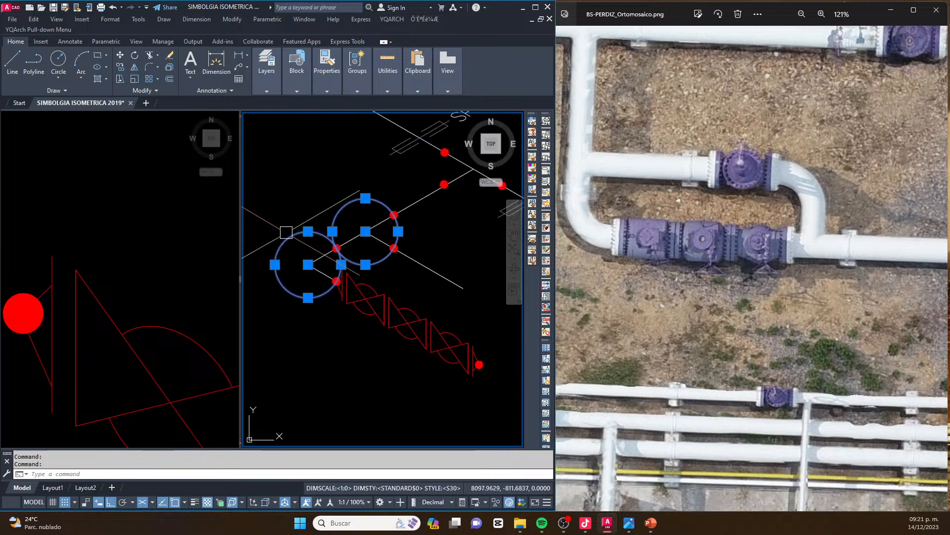
scroll(359, 241, "down", 3)
key("Escape")
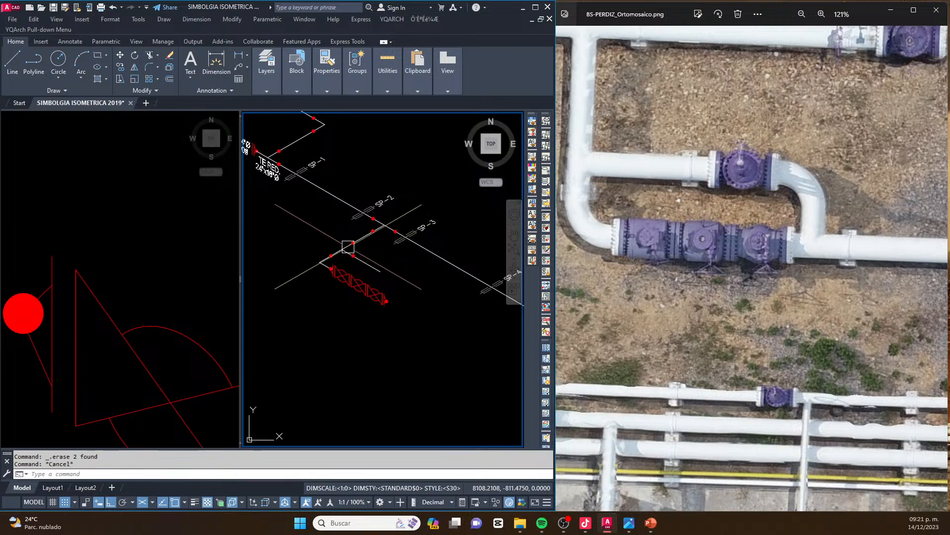
type("u")
key("Return")
Delete only the construction circle at the bypass branch point and stretch the bypass line's free end further along its isometric direction
left_click(342, 207)
key("Delete")
middle_click_drag(434, 290, 325, 262)
type("s")
key("Return")
left_click(382, 239)
left_click(341, 276)
key("Return")
left_click(350, 243)
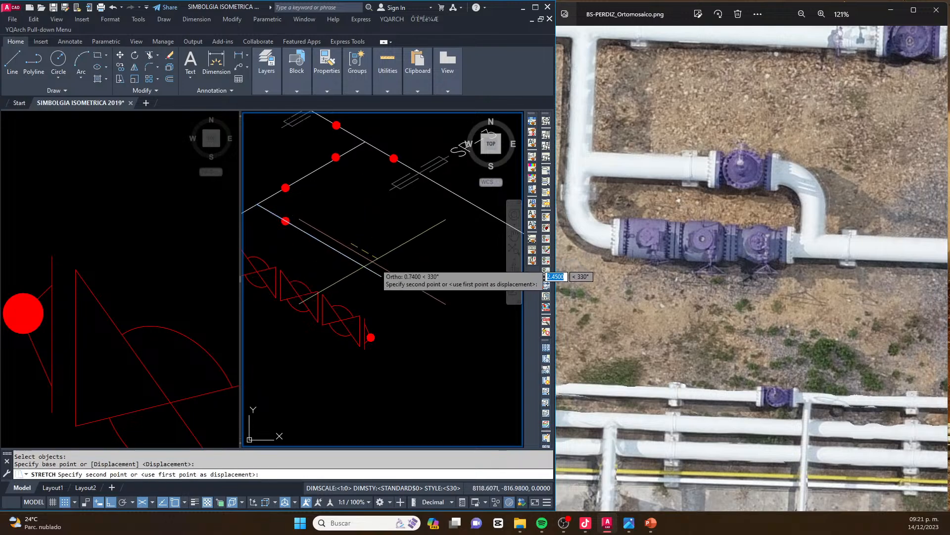
key("Escape")
Examine in the orthomosaic how the bypass elbow rejoins the pipe after the last valve
scroll(812, 248, "down", 10)
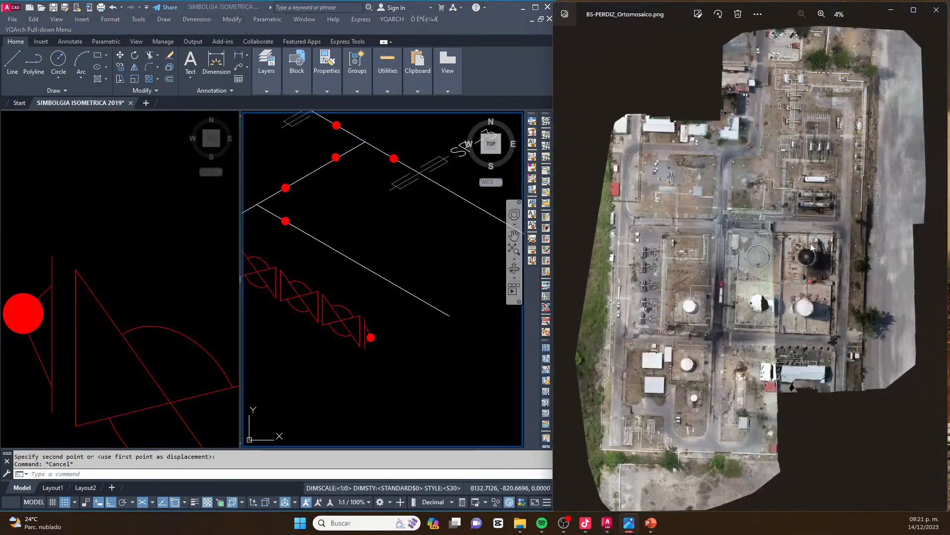
scroll(842, 108, "up", 10)
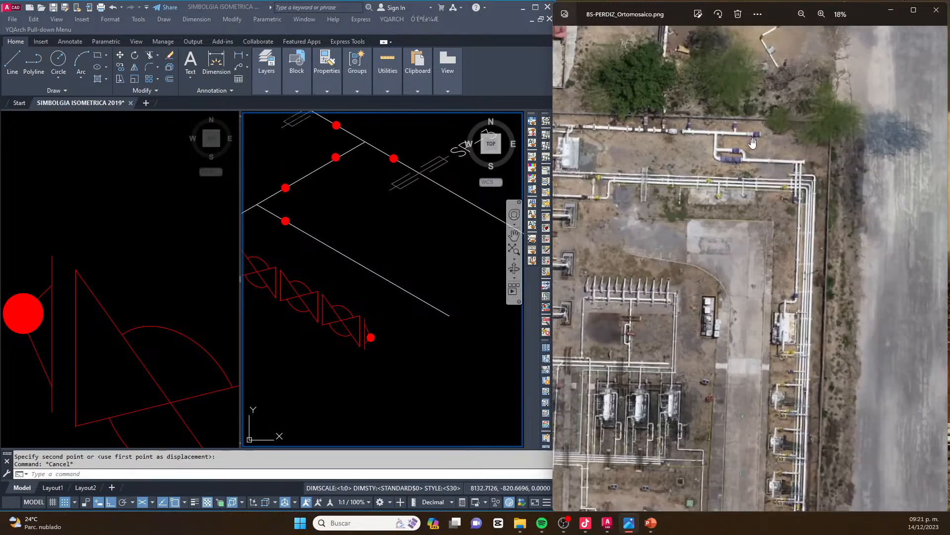
scroll(719, 172, "up", 8)
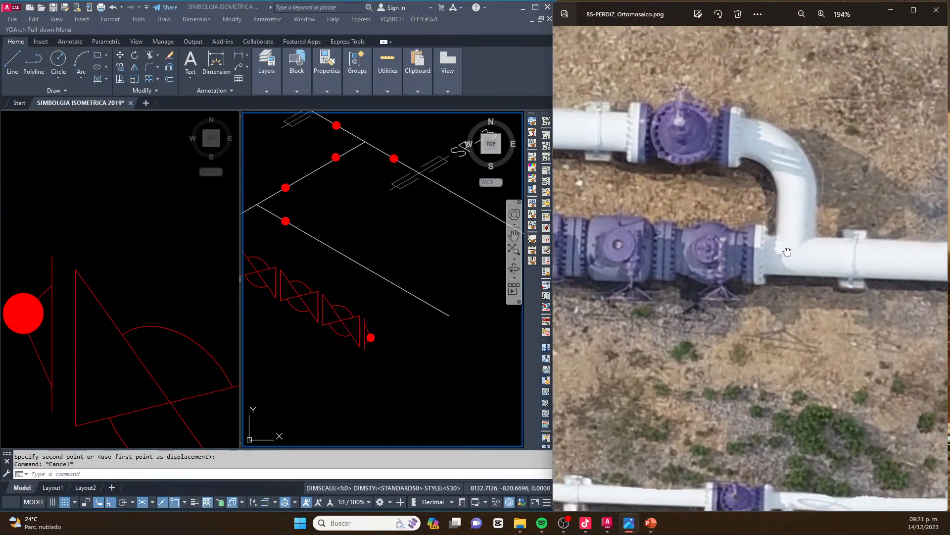
left_click(395, 345)
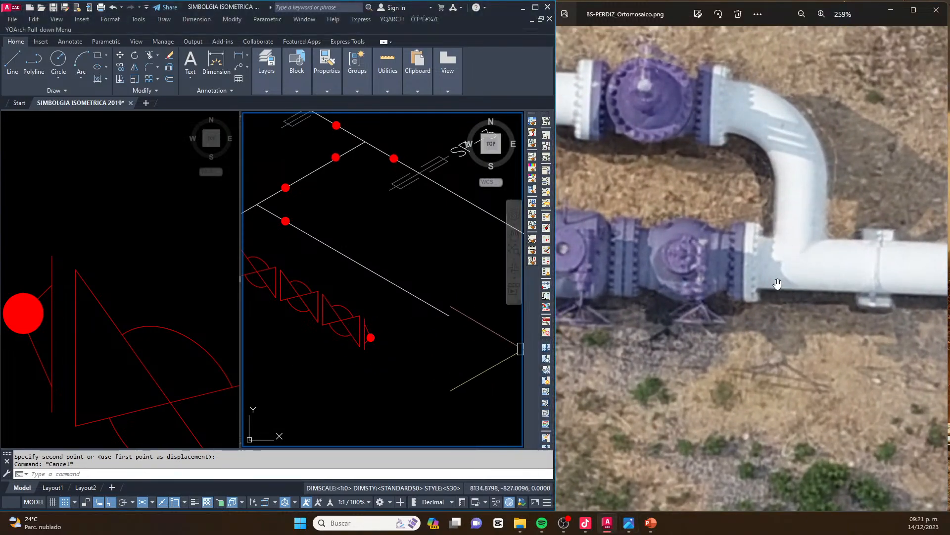
left_click(262, 360)
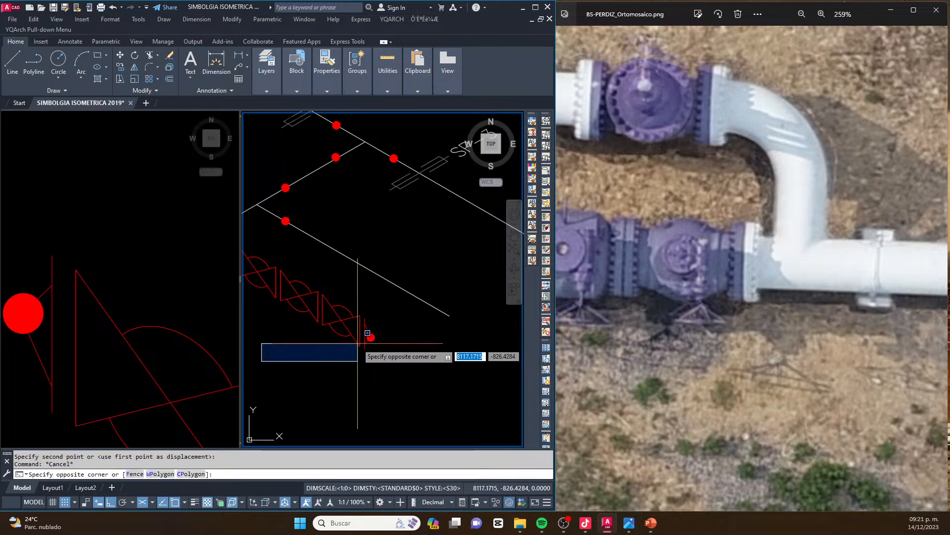
key("Escape")
key("Escape")
Draw the outgoing pipe line from the centre of the last valve's end weld dot along the row's isometric direction
scroll(403, 327, "down", 6)
scroll(413, 330, "up", 8)
type("l")
key("Return")
scroll(272, 336, "up", 6)
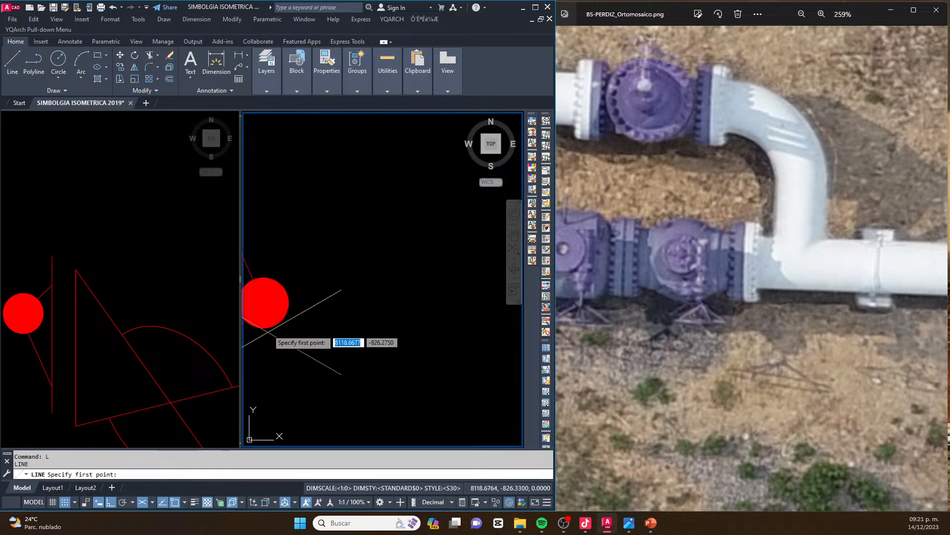
left_click(263, 301)
scroll(265, 301, "down", 6)
scroll(380, 323, "up", 5)
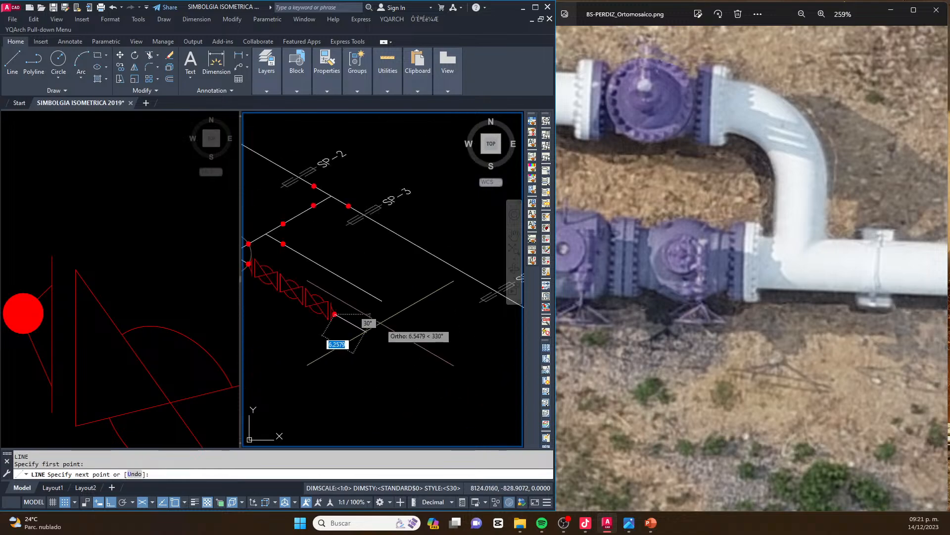
key("Escape")
key("Escape")
key("Escape")
Copy the remaining construction circle by its centre to the centre of the last valve's end weld dot
scroll(277, 265, "up", 4)
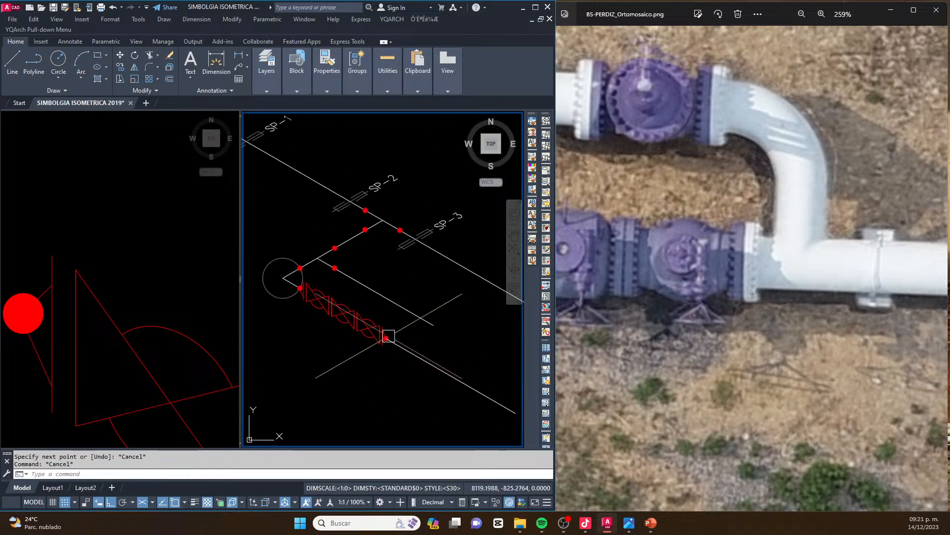
left_click(280, 254)
scroll(273, 272, "up", 2)
type("co")
key("Return")
scroll(323, 290, "down", 1)
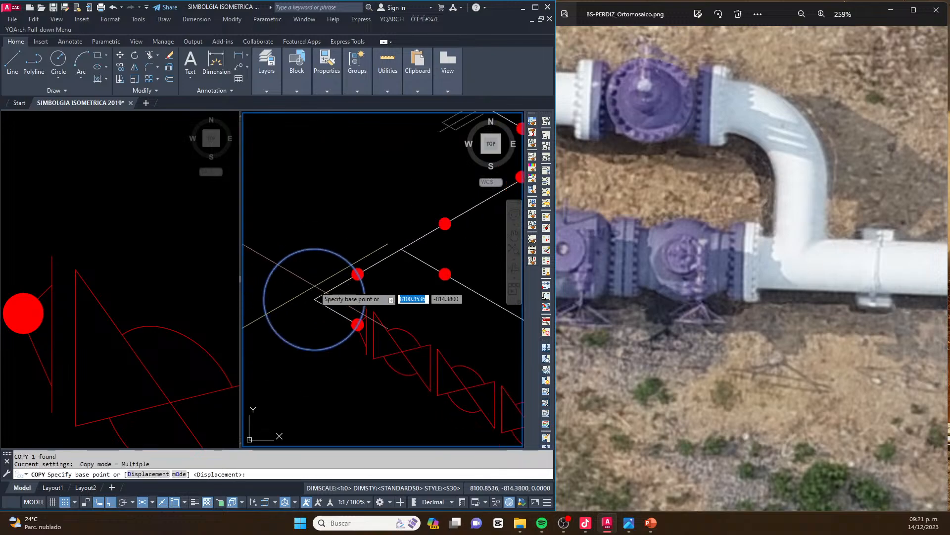
left_click(314, 299)
scroll(277, 282, "down", 4)
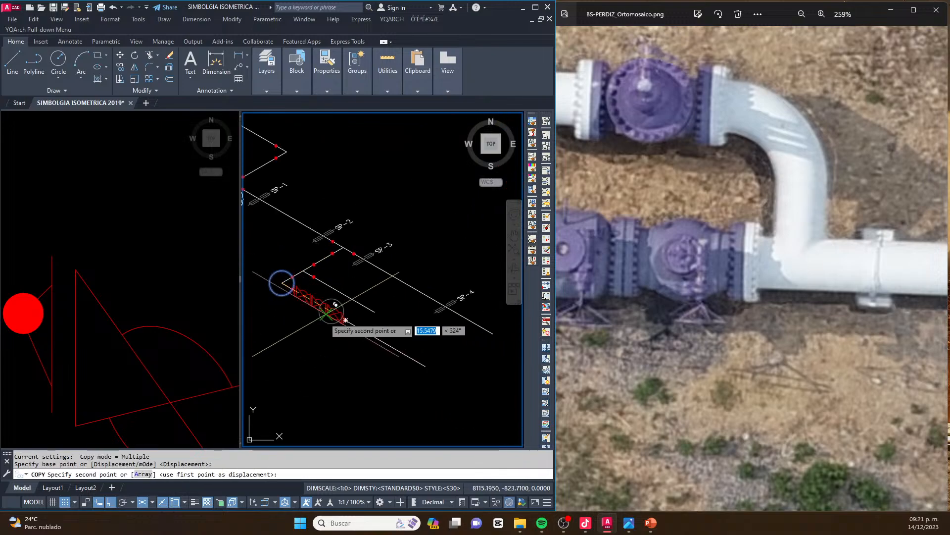
scroll(326, 315, "up", 6)
scroll(458, 343, "up", 3)
left_click(452, 333)
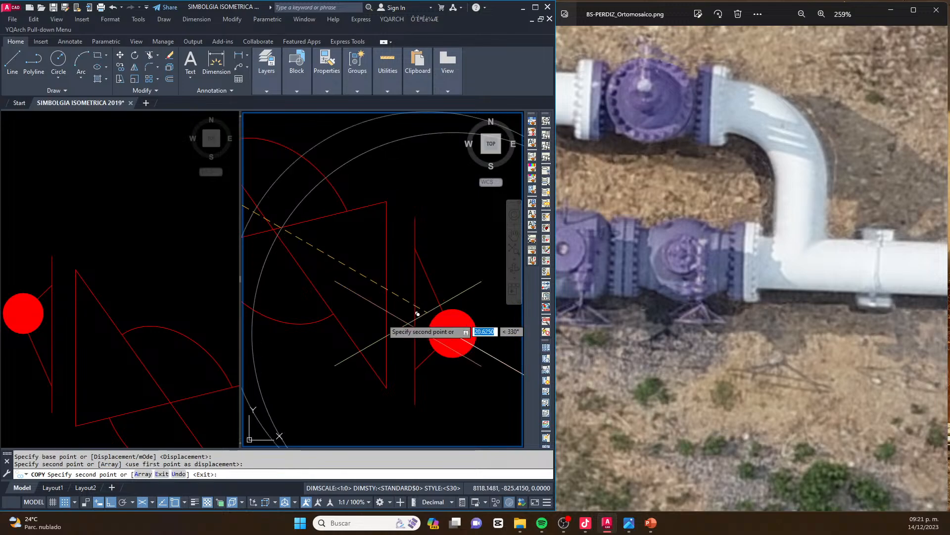
key("Escape")
Draw an isometric connecting line from where the copied circle crosses the outgoing pipe toward the end of the bypass line
scroll(391, 347, "down", 5)
type("l")
key("Return")
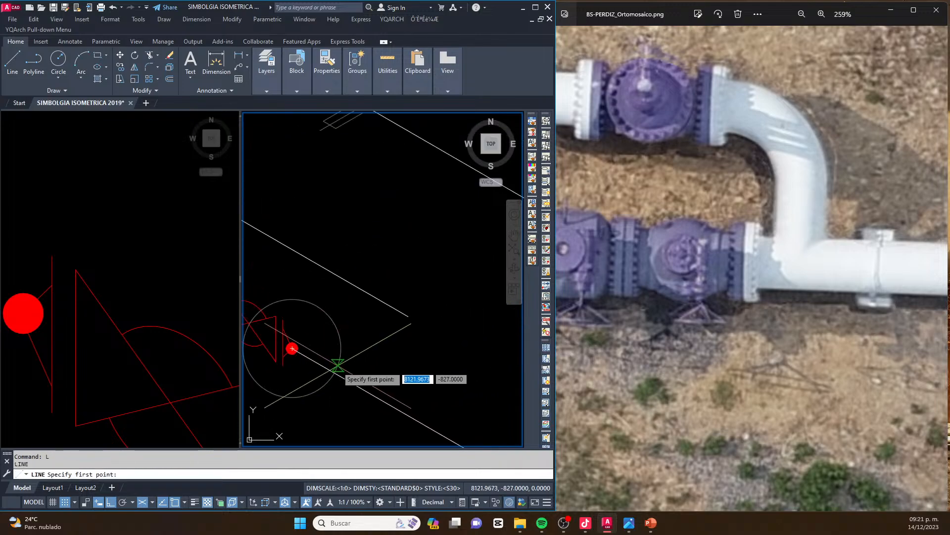
left_click(335, 373)
left_click(449, 308)
key("Escape")
Fillet the connecting line and the bypass line so they meet in a sharp corner
type("f")
key("Return")
left_click(403, 332)
left_click(397, 305)
key("Escape")
key("Escape")
Copy the construction circle to the connecting line's junction with the outgoing pipe and onto the bypass line near its end corner
scroll(418, 298, "down", 2)
scroll(384, 339, "up", 4)
left_click(352, 312)
scroll(349, 301, "down", 2)
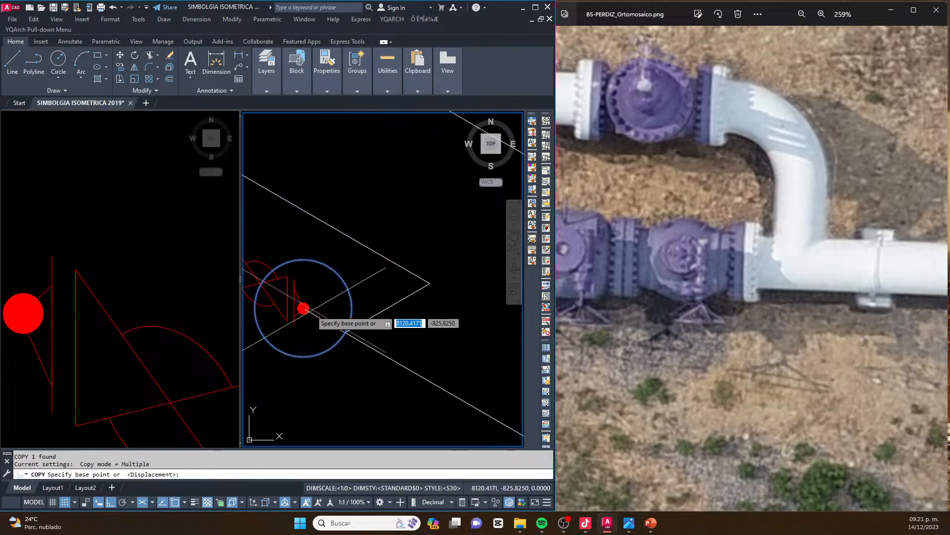
scroll(304, 308, "up", 4)
left_click(297, 302)
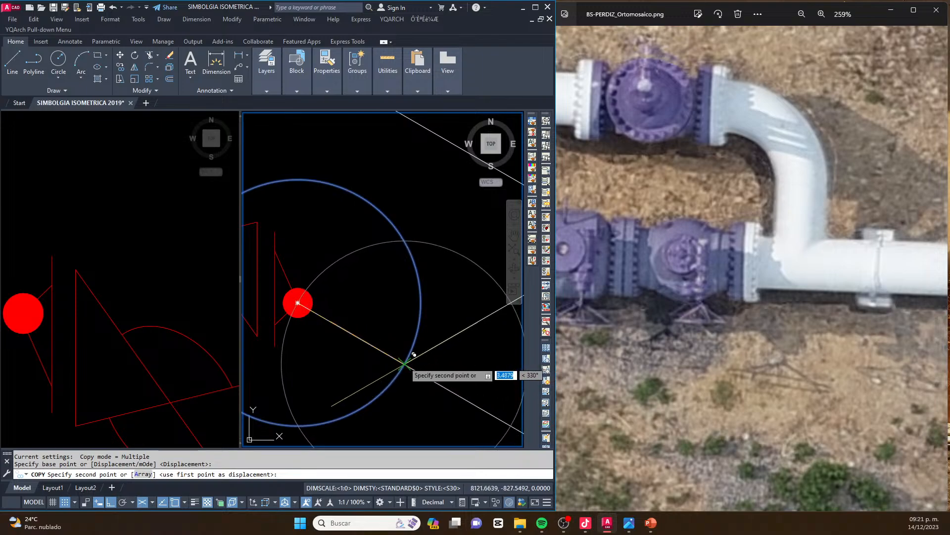
left_click(414, 354)
scroll(377, 346, "down", 2)
key("Escape")
key("Escape")
Delete the construction circle centred on the last valve's end weld dot
scroll(415, 329, "down", 3)
scroll(456, 322, "up", 5)
scroll(401, 332, "down", 3)
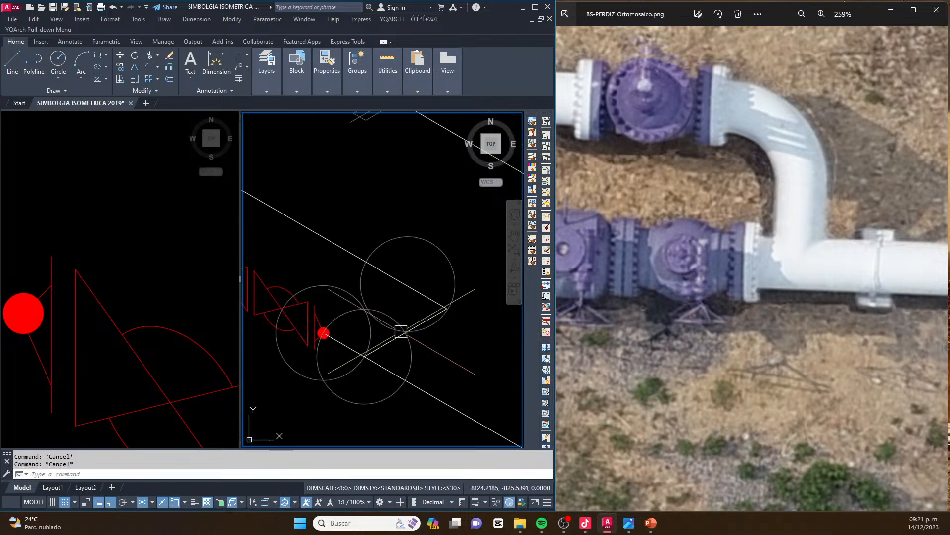
middle_click_drag(332, 339, 361, 337)
scroll(405, 269, "up", 3)
left_click(354, 300)
key("Delete")
scroll(409, 303, "down", 5)
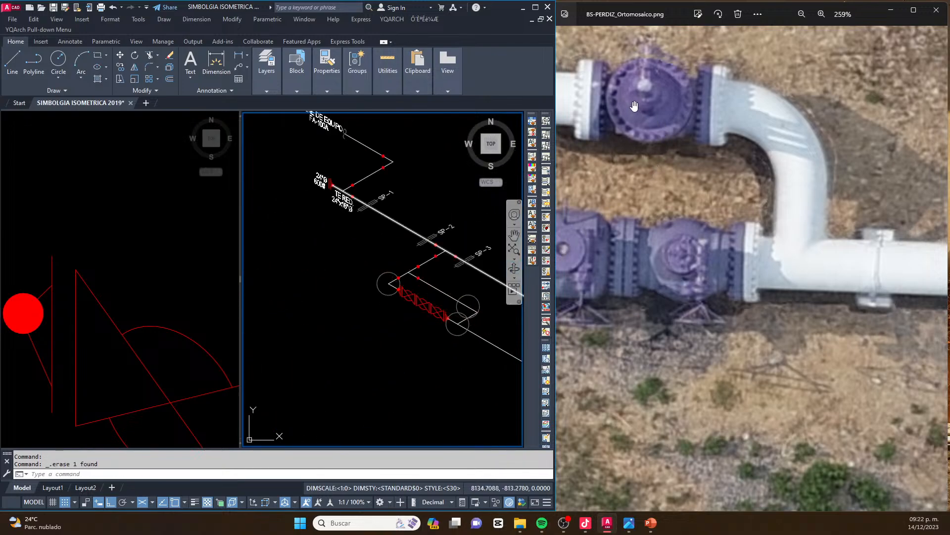
left_click(342, 305)
scroll(465, 301, "up", 3)
key("Escape")
key("Escape")
middle_click_drag(453, 276, 420, 294)
scroll(420, 294, "up", 2)
key("Escape")
Copy the matching isometric valve symbol from the VÁLVULAS library by its end weld dot to where the construction circle crosses the bypass line
left_click(142, 315)
scroll(127, 316, "down", 8)
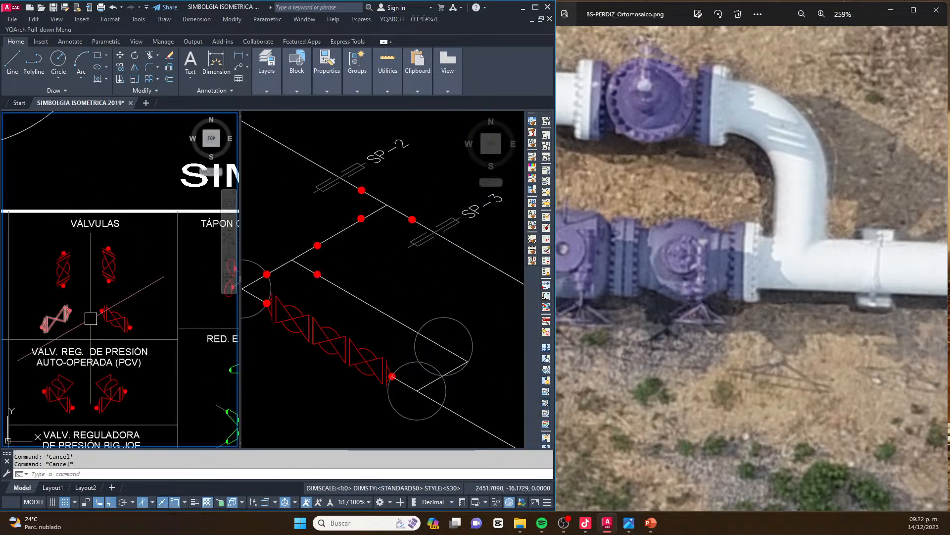
scroll(96, 317, "up", 6)
middle_click_drag(151, 325, 26, 311)
left_click(116, 275)
left_click(69, 342)
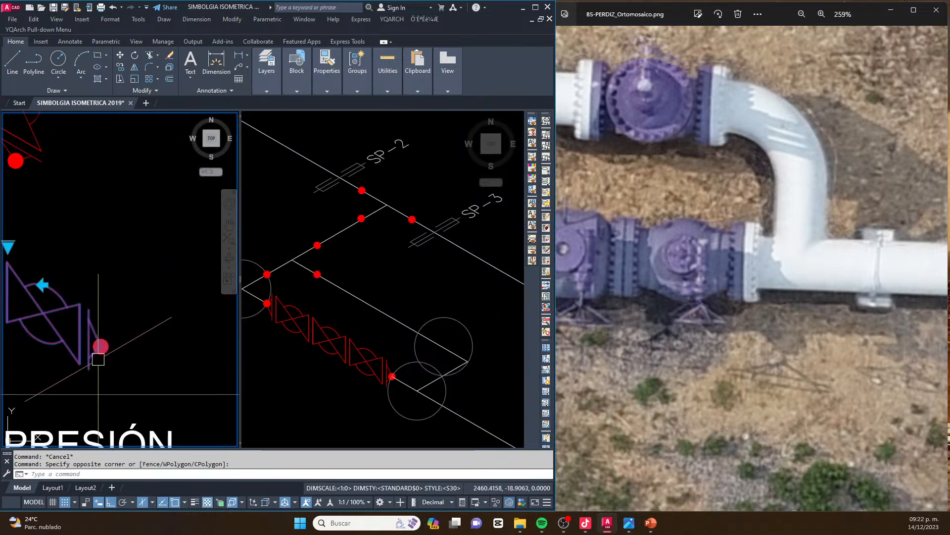
scroll(113, 356, "up", 4)
type("co")
key("Return")
left_click(82, 330)
left_click(415, 306)
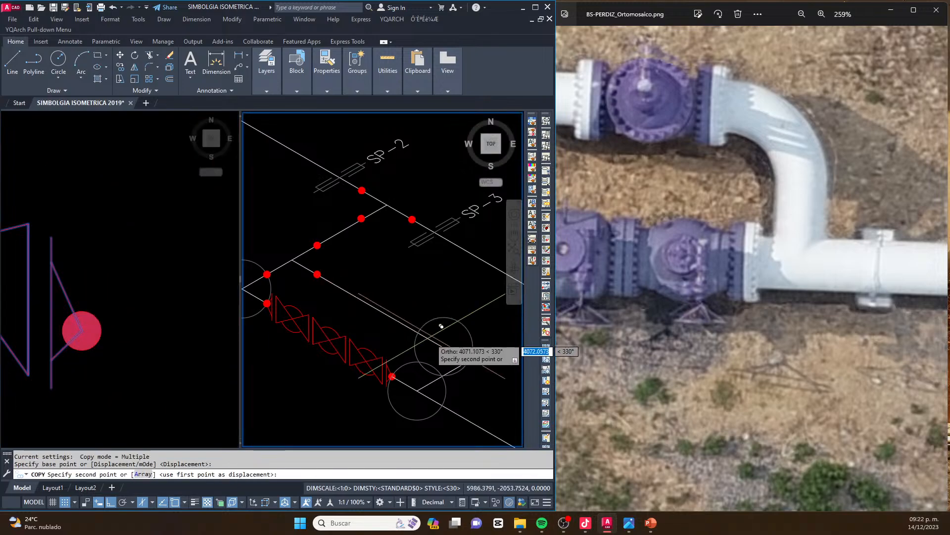
scroll(432, 336, "up", 6)
left_click(382, 317)
scroll(431, 331, "down", 4)
key("Escape")
key("Escape")
key("Escape")
Change the bypass valve symbol's type to VÁLVULA COMPUERTA W.N
scroll(379, 281, "up", 2)
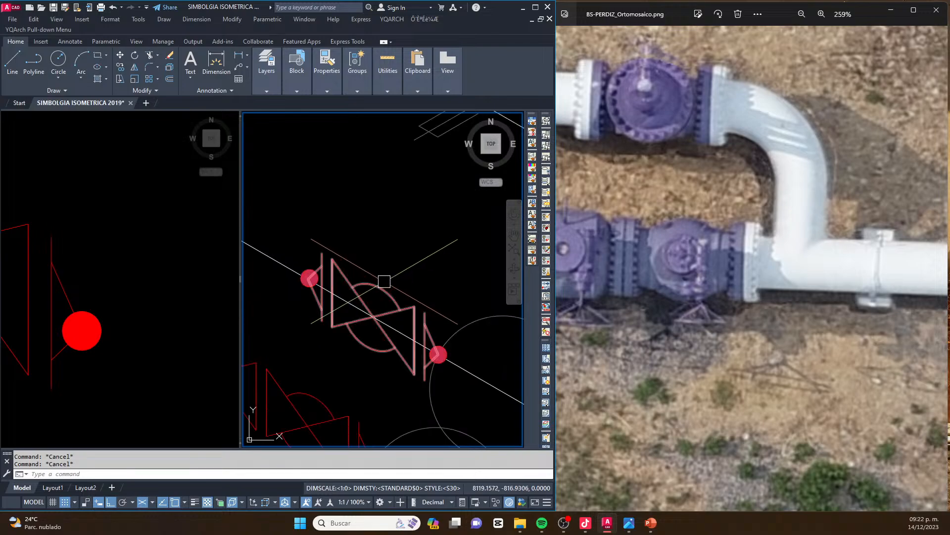
left_click(334, 241)
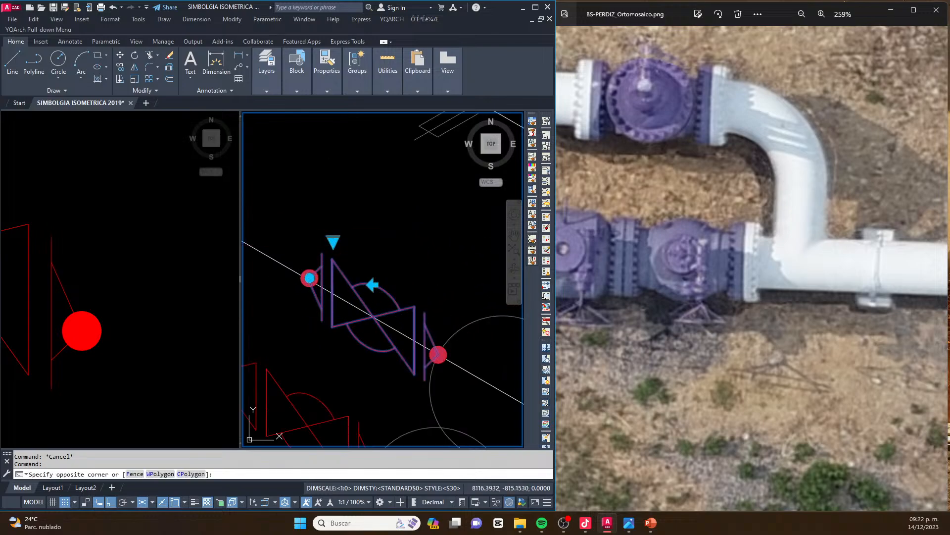
left_click(333, 241)
left_click(334, 241)
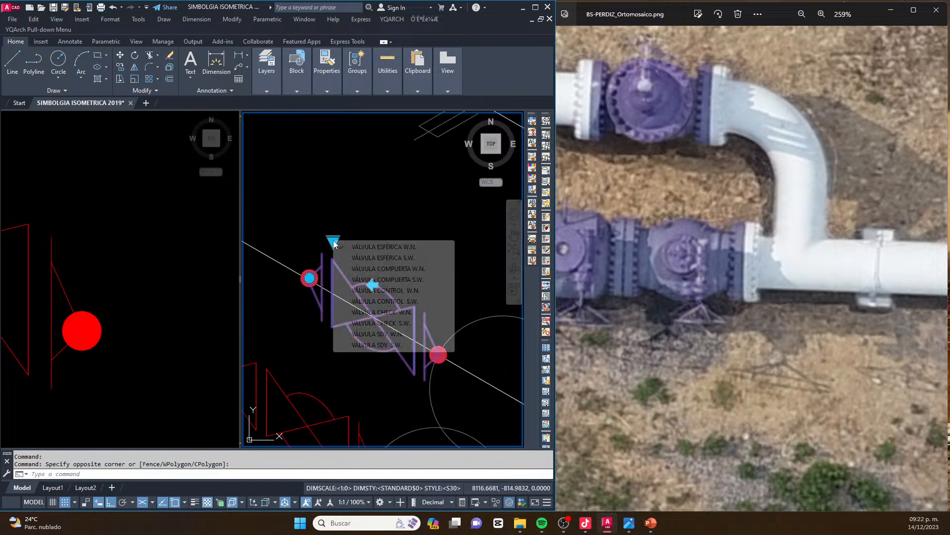
left_click(404, 269)
key("Escape")
Copy the branch pipe's weld dot to where the construction circles cross the connecting line and the outgoing pipe
scroll(430, 346, "down", 2)
middle_click_drag(433, 349, 390, 317)
scroll(402, 287, "up", 2)
scroll(377, 271, "down", 2)
middle_click_drag(365, 265, 375, 247)
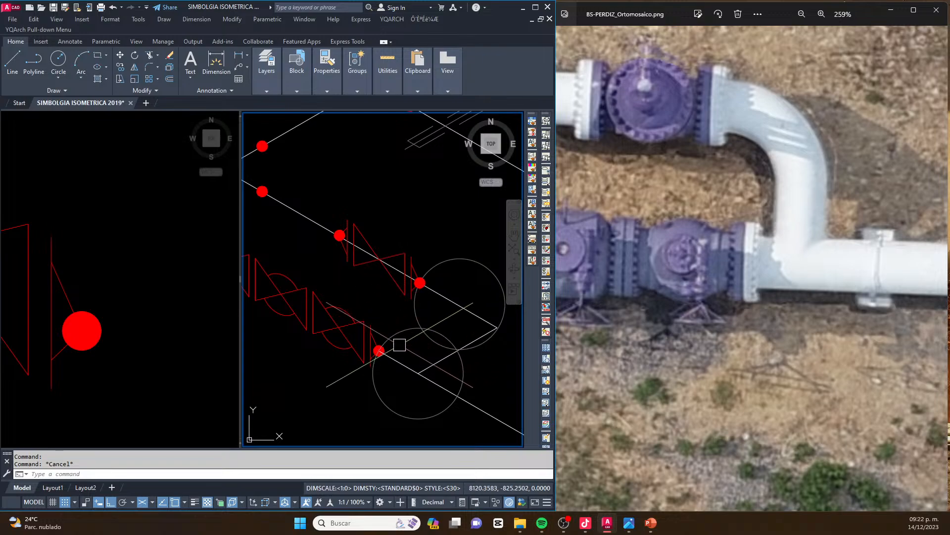
scroll(411, 354, "up", 4)
scroll(446, 336, "down", 4)
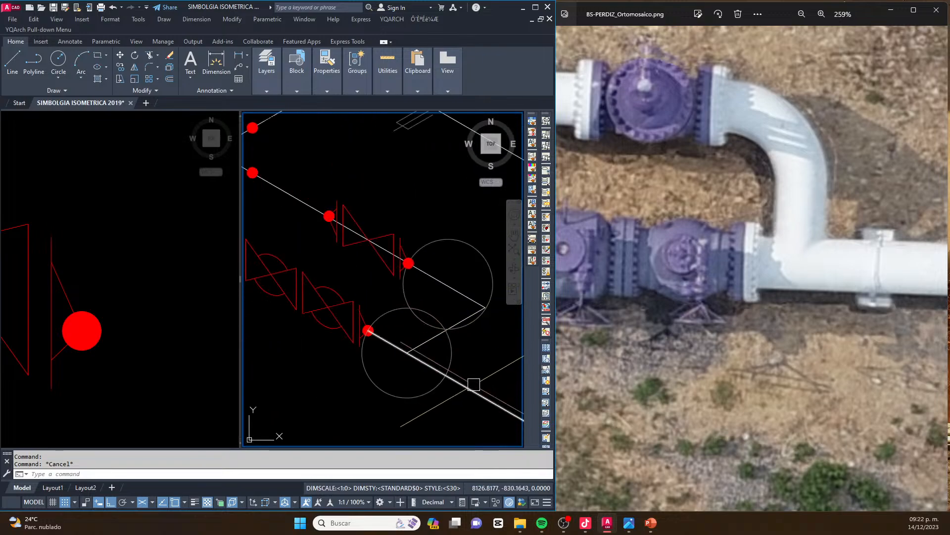
scroll(403, 276, "up", 3)
left_click(391, 259)
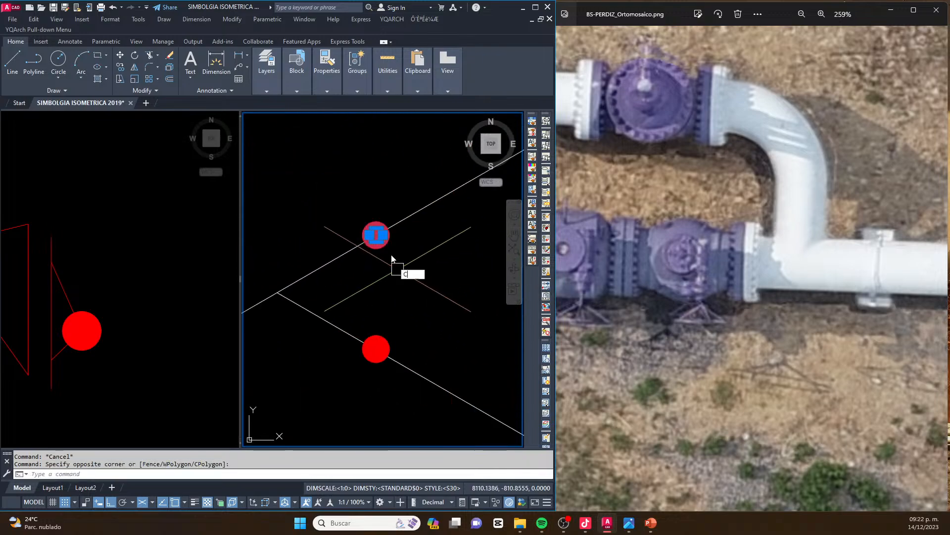
type("co")
key("Return")
left_click(377, 235)
scroll(376, 236, "down", 6)
scroll(499, 331, "up", 4)
left_click(448, 353)
scroll(442, 334, "down", 4)
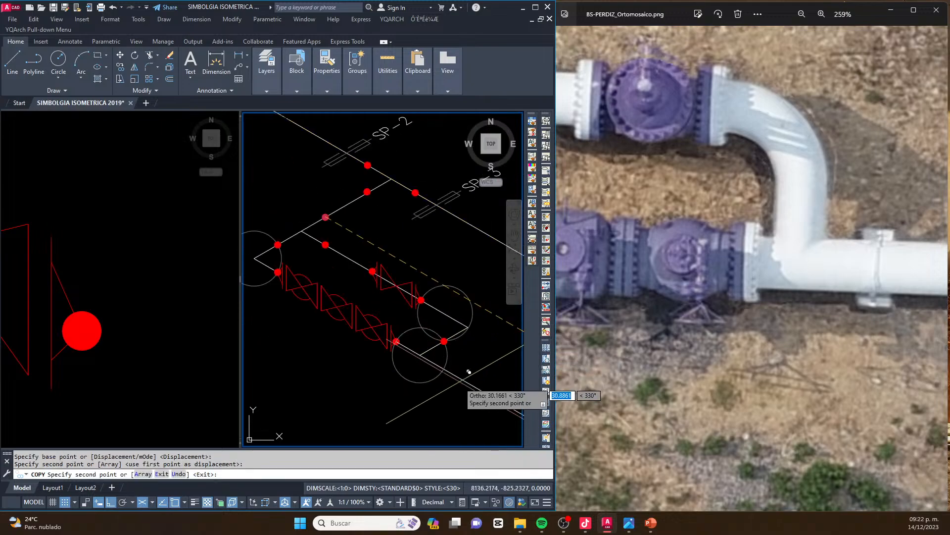
left_click(443, 369)
key("Escape")
Delete the two construction circles at the outgoing pipe junction and the bypass line's end corner
key("Escape")
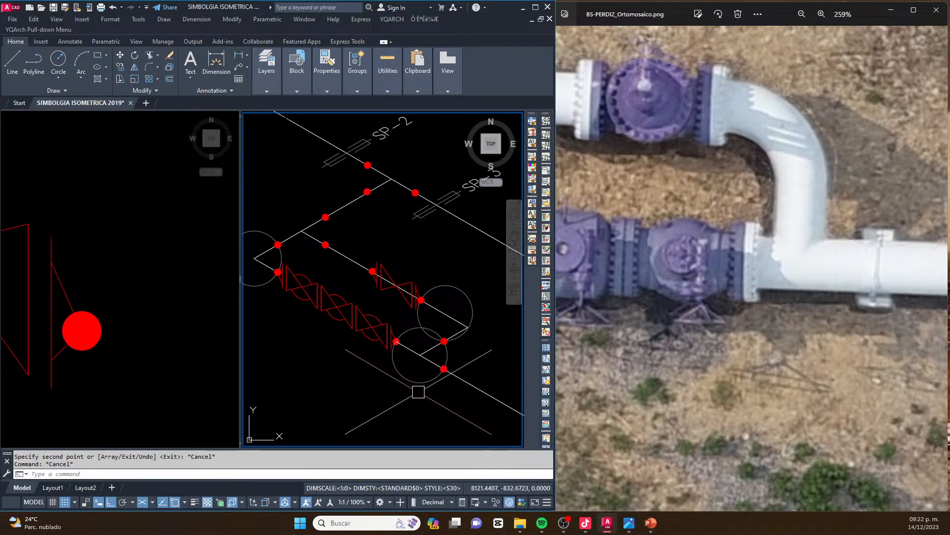
scroll(421, 366, "down", 2)
key("Escape")
scroll(442, 357, "up", 4)
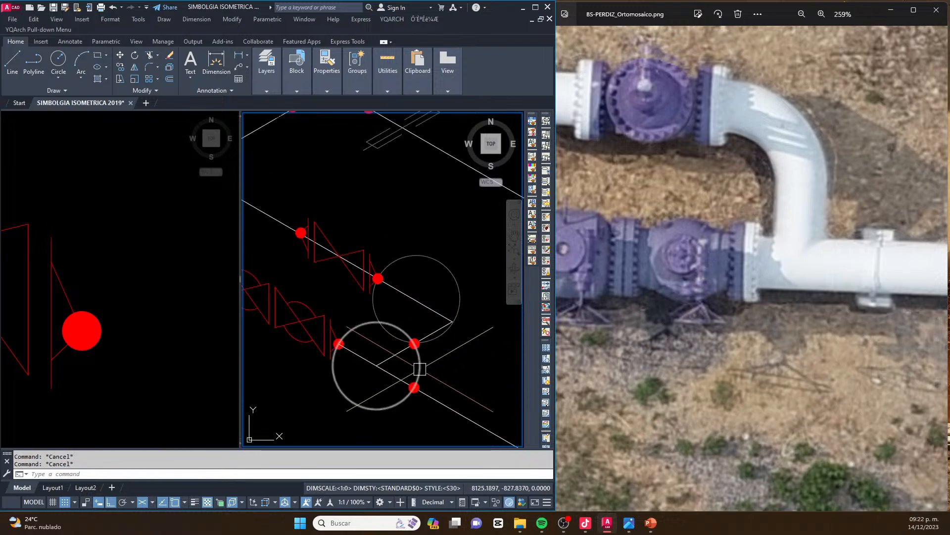
key("Delete")
scroll(421, 297, "down", 3)
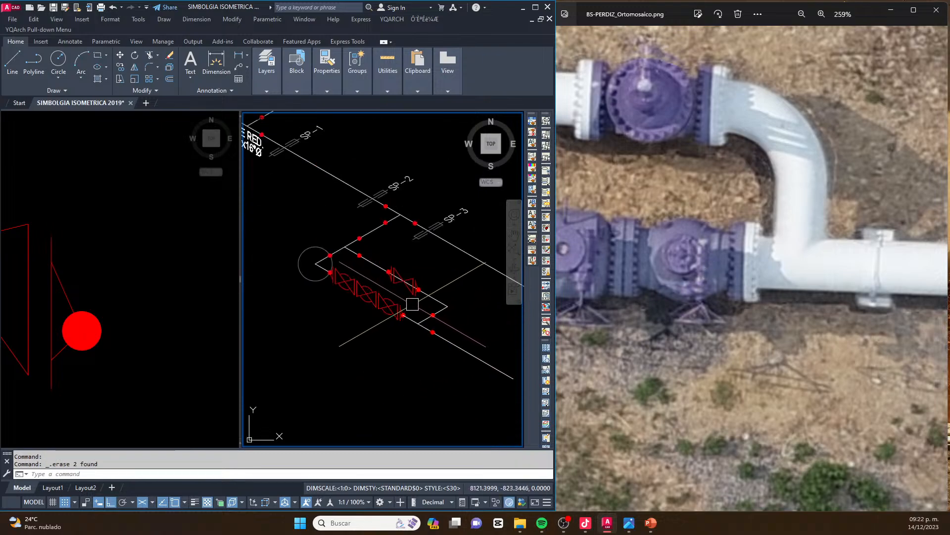
scroll(440, 307, "up", 4)
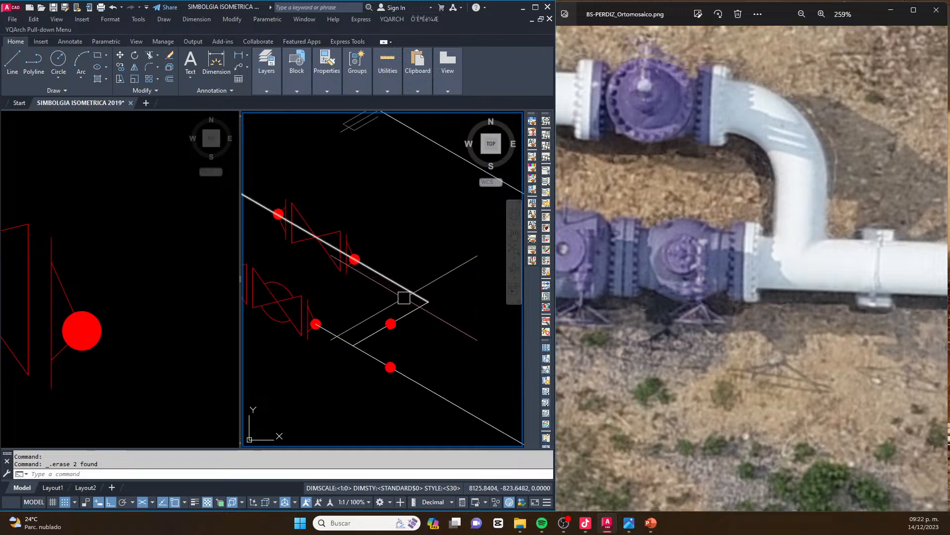
key("Return")
left_click(429, 301)
right_click(431, 302)
key("Escape")
key("Escape")
Copy the construction circle from the three-valve run's start corner to the bypass line's end corner
key("Escape")
scroll(407, 322, "down", 5)
key("Escape")
scroll(335, 284, "up", 3)
left_click(327, 246)
type("co")
key("Return")
left_click(322, 271)
middle_click_drag(441, 310, 335, 302)
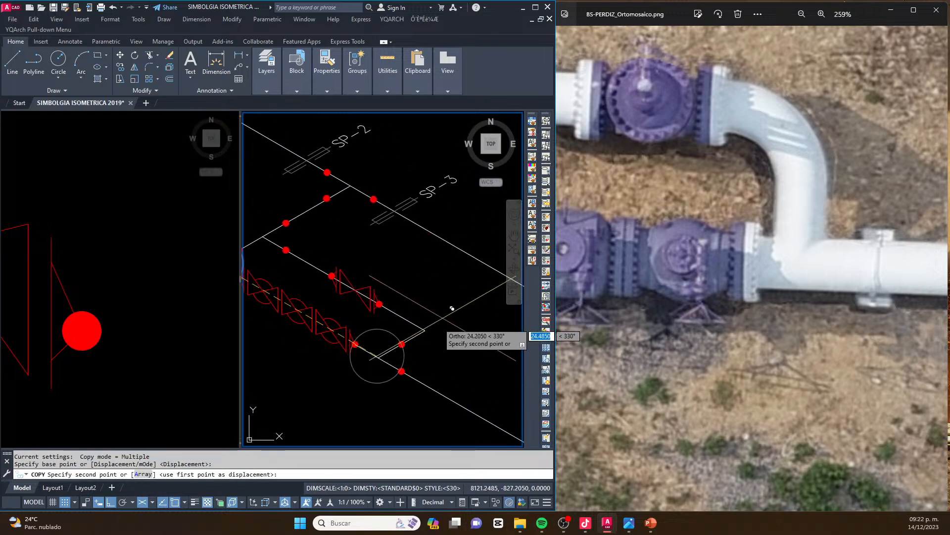
left_click(425, 331)
key("Escape")
key("Escape")
Move the bypass gate valve symbol by its end weld dot to where the construction circle crosses the bypass line
scroll(324, 275, "up", 4)
left_click(318, 239)
left_click(459, 337)
left_click(461, 340)
middle_click_drag(469, 331, 337, 291)
type("m")
key("Return")
scroll(348, 323, "up", 4)
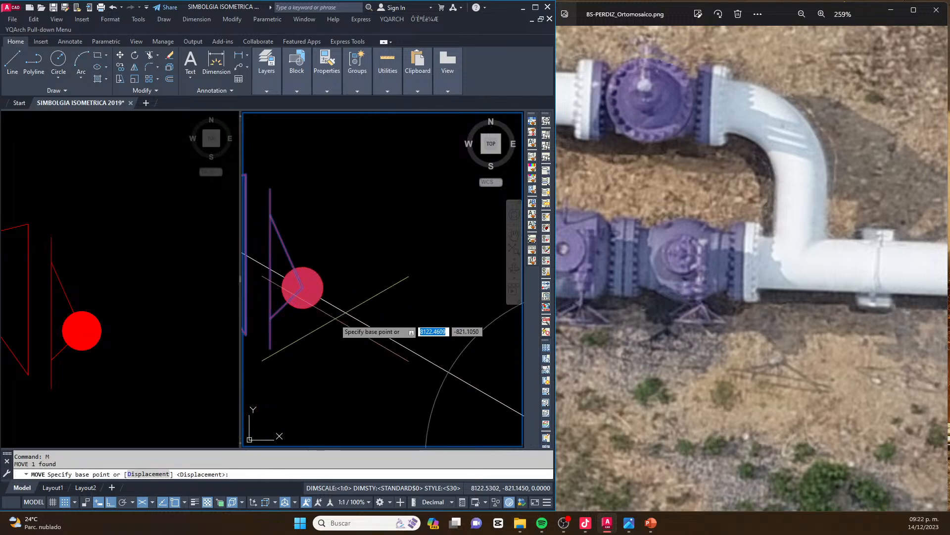
left_click(303, 287)
left_click(448, 370)
scroll(447, 367, "down", 4)
key("Escape")
key("Escape")
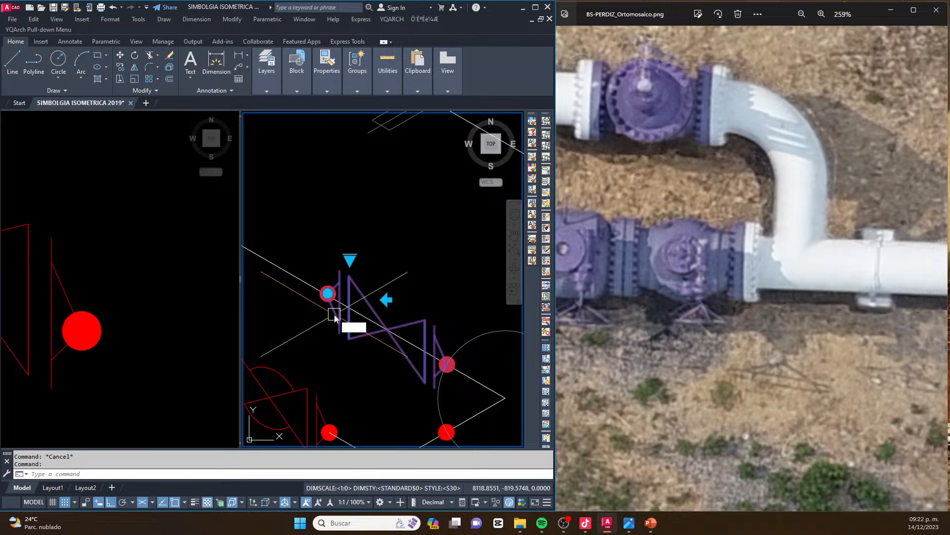
Explode the bypass gate valve symbol and trim away the pipe line running between its two weld dots
scroll(329, 308, "up", 4)
left_click(338, 308)
scroll(292, 279, "down", 2)
scroll(460, 352, "down", 2)
middle_click_drag(460, 352, 414, 330)
scroll(436, 327, "up", 2)
scroll(435, 327, "up", 2)
left_click(422, 337)
scroll(464, 335, "down", 2)
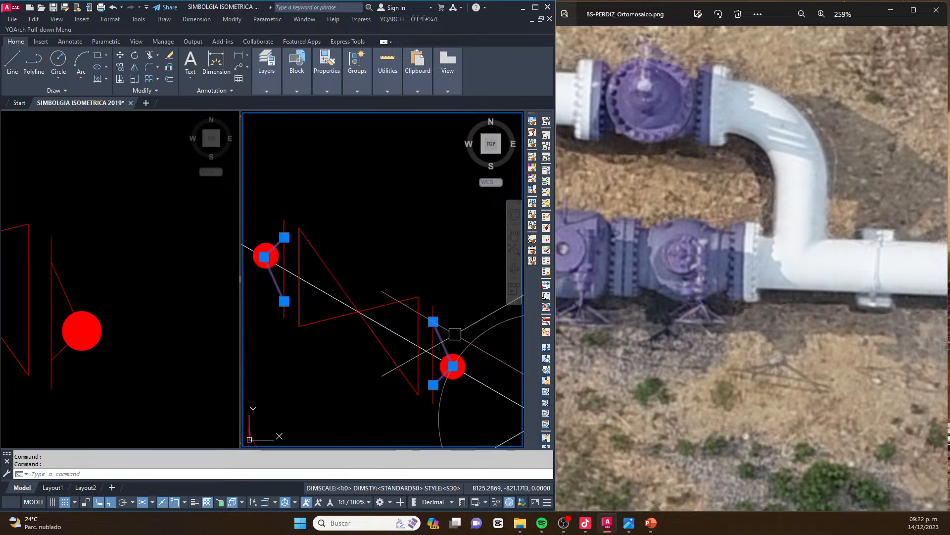
scroll(389, 311, "down", 2)
middle_click_drag(379, 312, 422, 311)
scroll(426, 308, "up", 3)
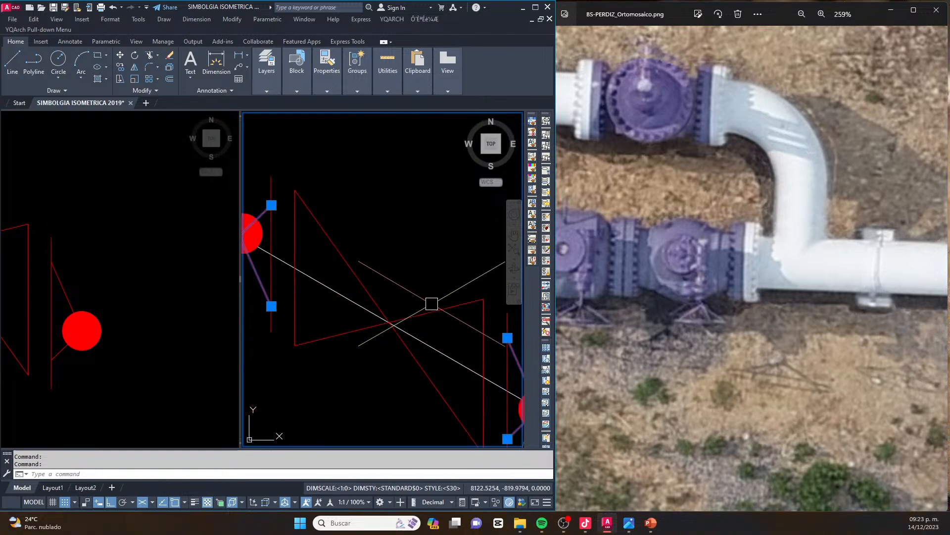
scroll(367, 286, "down", 2)
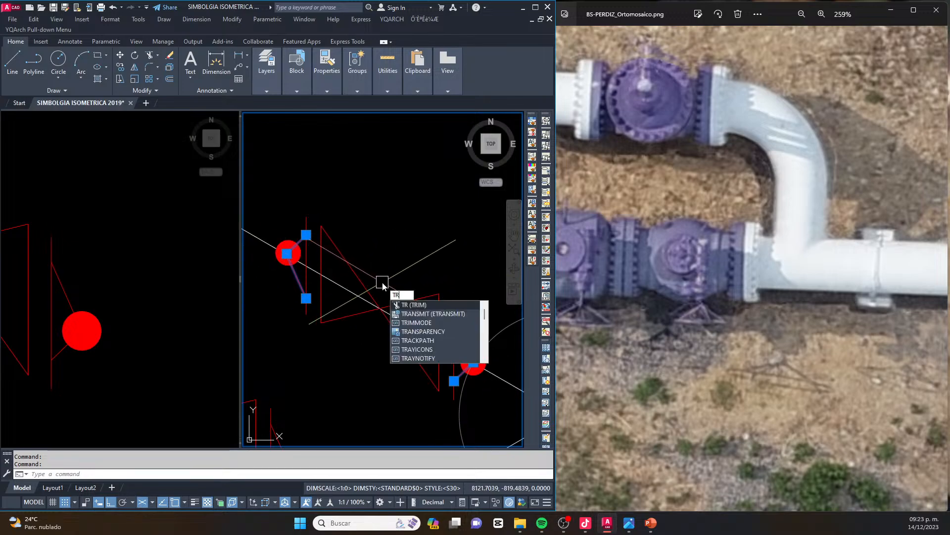
key("Return")
key("Escape")
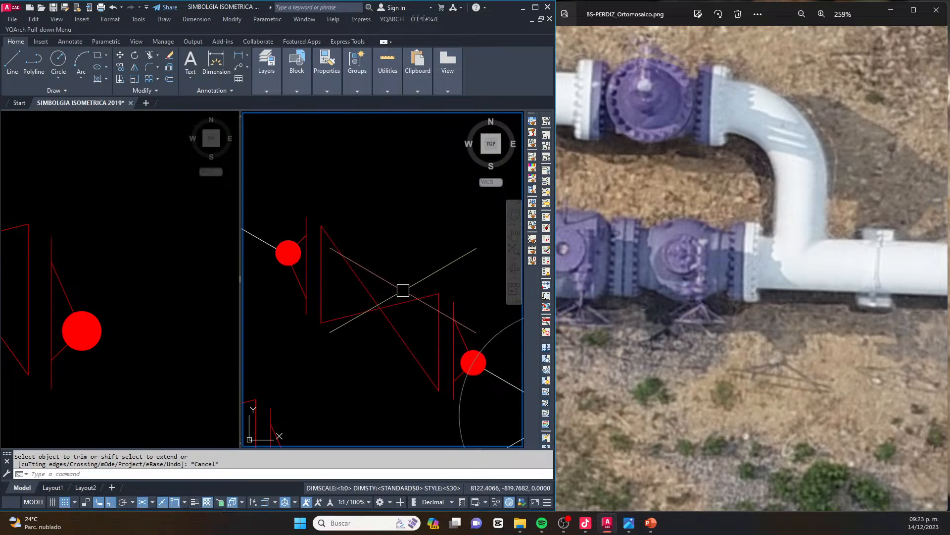
Delete the construction circle centred on the bypass line's end corner
scroll(415, 288, "down", 5)
left_click(459, 297)
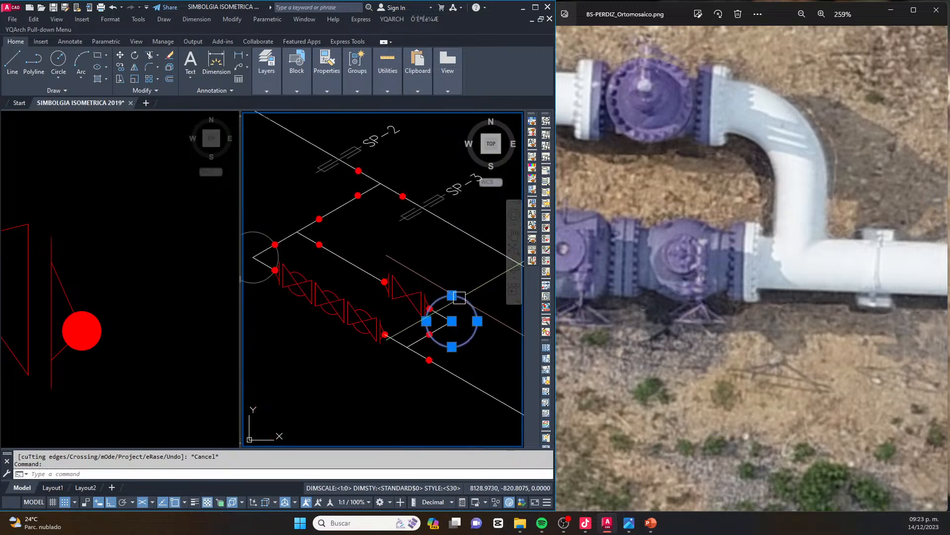
key("Escape")
key("Delete")
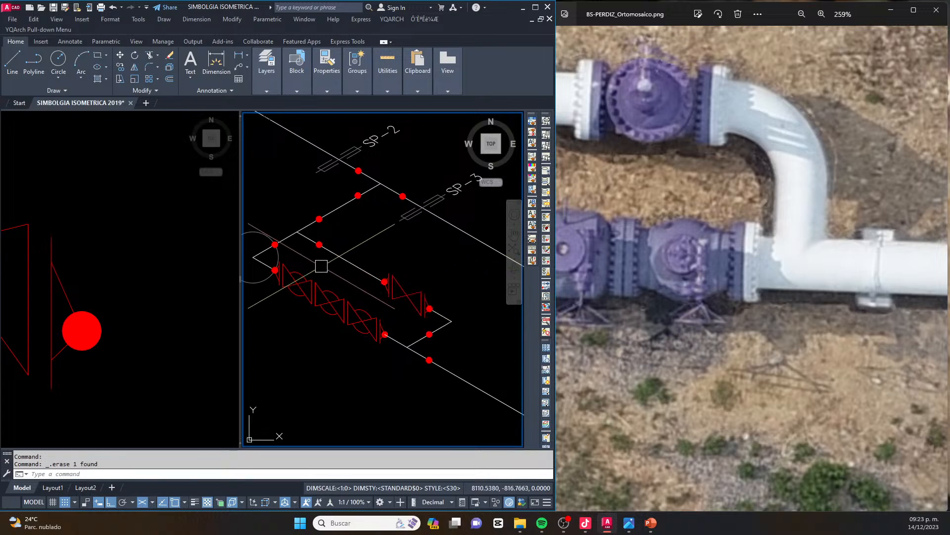
Move the remaining construction circle from the three-valve run's start corner to the free area beside the outgoing pipe
scroll(349, 270, "down", 2)
scroll(705, 229, "down", 5)
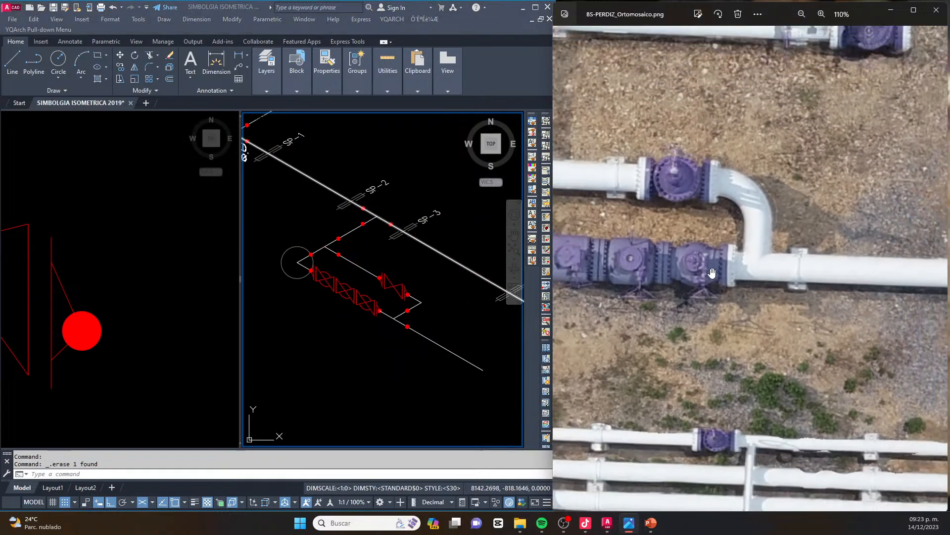
left_click_drag(743, 284, 804, 317)
scroll(295, 241, "up", 2)
left_click(293, 250)
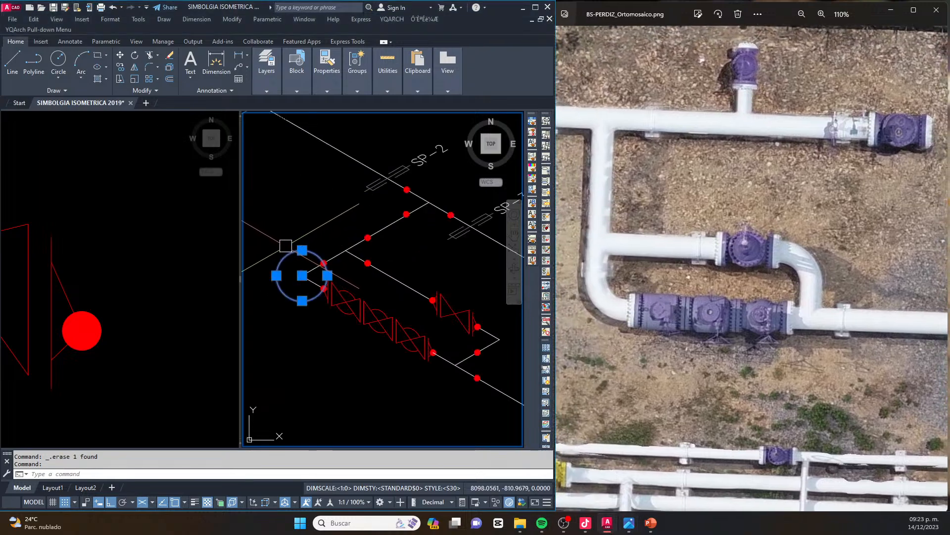
scroll(286, 246, "down", 1)
type("m")
key("Return")
left_click(296, 265)
left_click(484, 339)
key("Escape")
key("Escape")
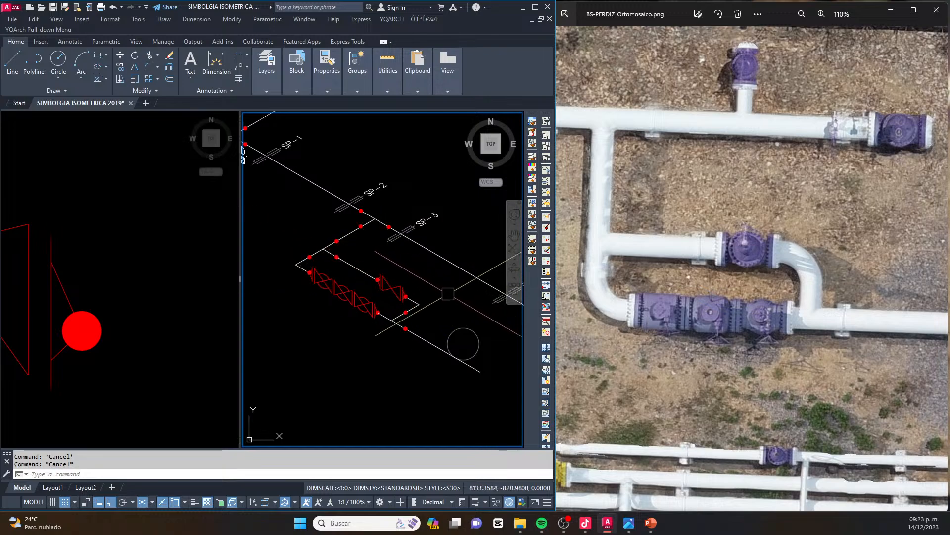
Stretch the branch pipe along its axis so the three-valve run and bypass sit farther from the header
left_click(599, 275)
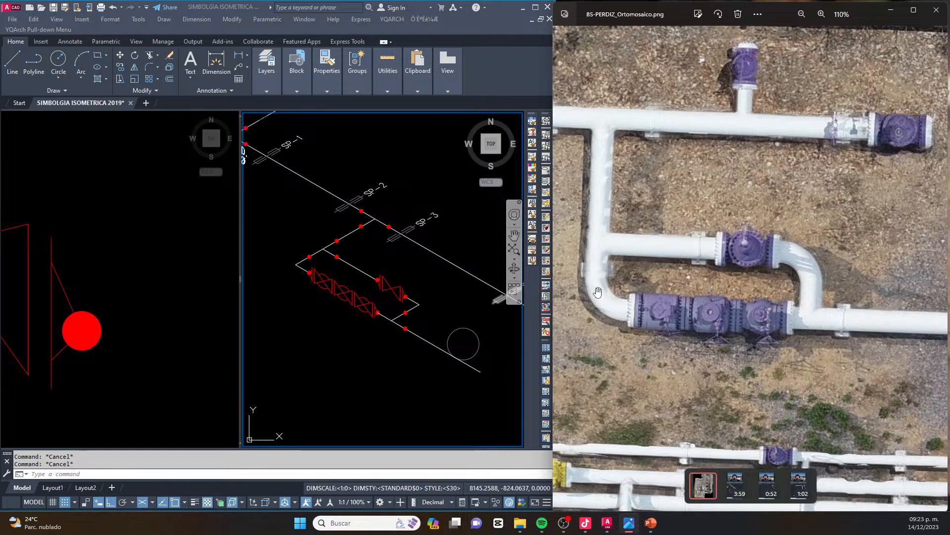
left_click(338, 268)
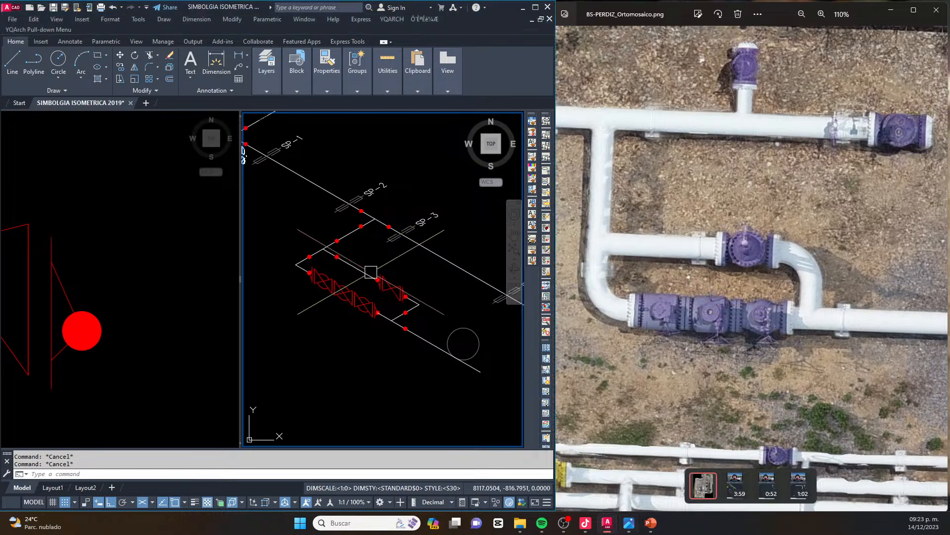
type("s")
key("Return")
mouse_move(312, 235)
left_mouse_down()
mouse_move(280, 262)
mouse_move(305, 323)
mouse_move(428, 393)
mouse_move(493, 386)
mouse_move(481, 322)
left_mouse_up()
left_click_drag(350, 234, 323, 225)
key("Return")
left_click(352, 334)
key("Escape")
key("Escape")
Copy the construction circle to the connecting line's junction with the outgoing pipe and to the three-valve run's start corner
scroll(271, 242, "up", 5)
scroll(272, 242, "down", 5)
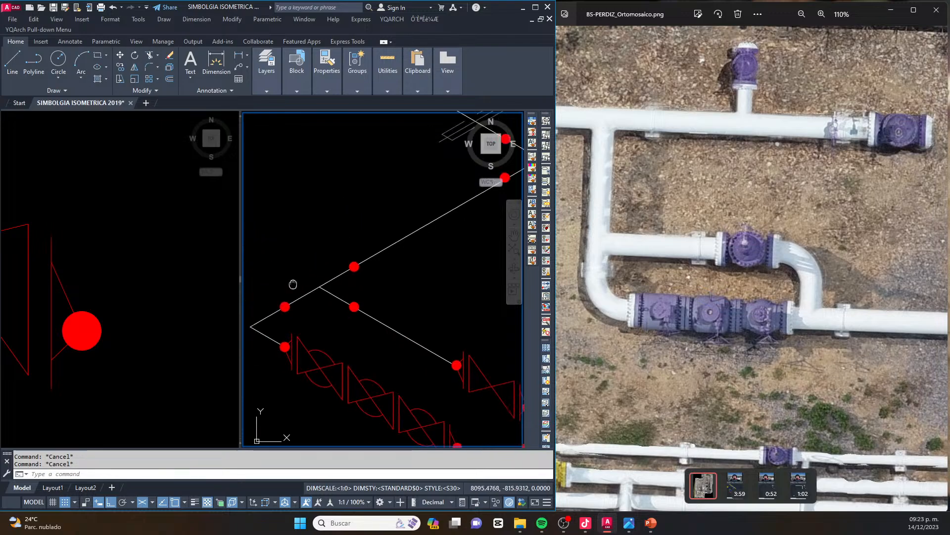
left_click(468, 375)
type("co")
key("Return")
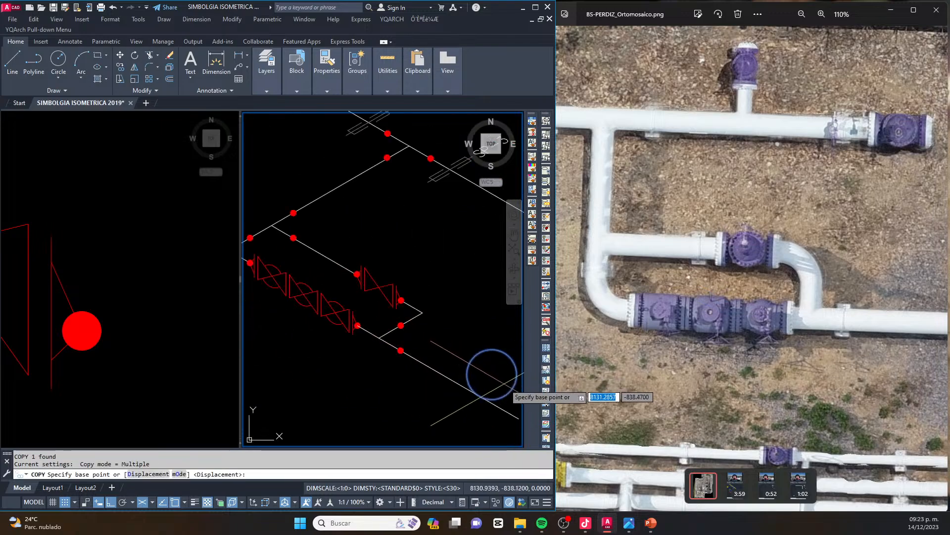
left_click(467, 374)
scroll(368, 336, "up", 2)
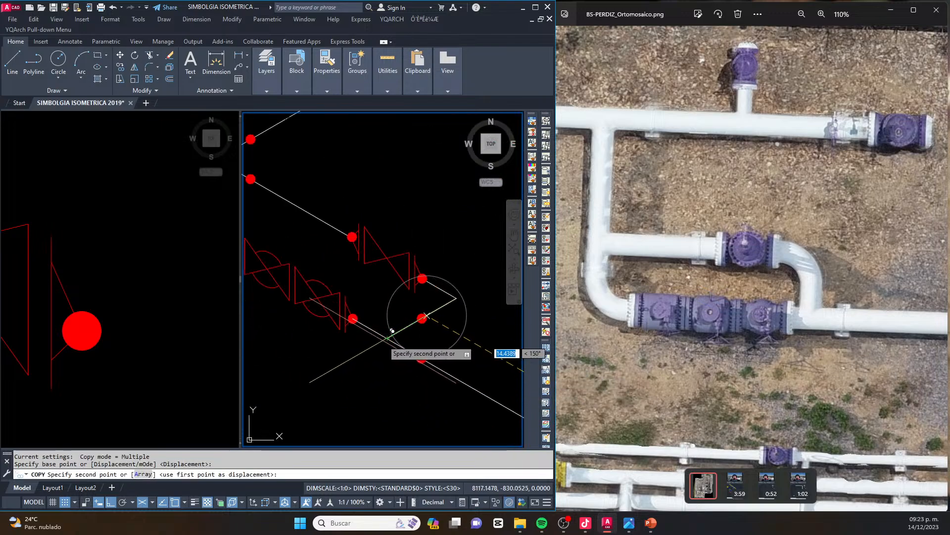
left_click(386, 338)
middle_click_drag(260, 249, 467, 322)
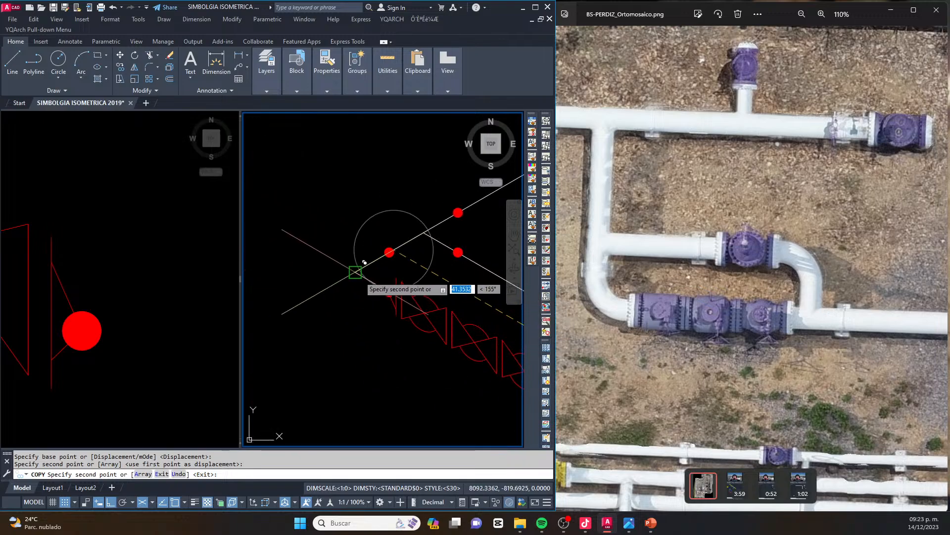
key("Escape")
key("Escape")
Move the bypass line with its gate valve and adjacent weld dots along the branch pipe, away from the three-valve run
middle_click_drag(433, 265, 329, 275)
left_click(312, 197)
left_click(416, 297)
left_click(434, 285)
left_click(397, 325)
middle_click_drag(495, 333, 325, 295)
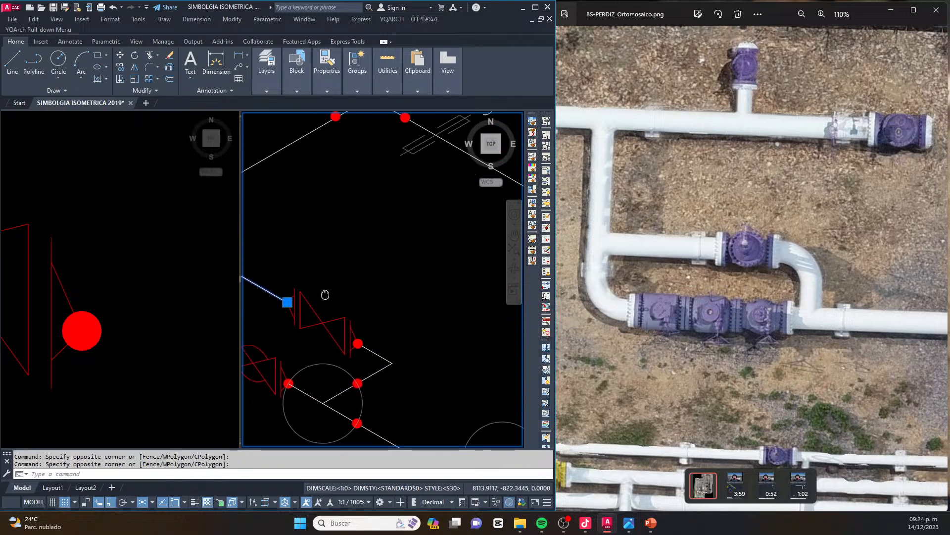
left_click(297, 321)
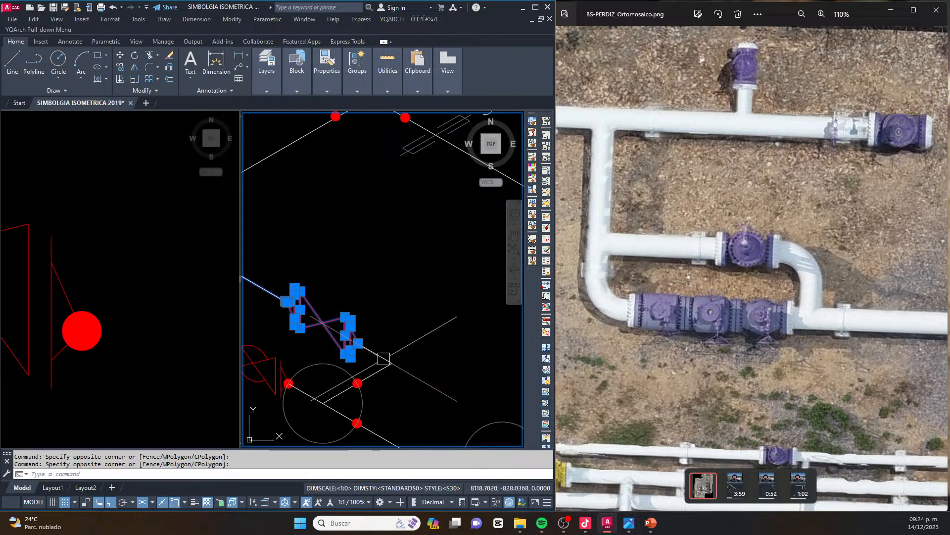
scroll(376, 357, "down", 1)
type("m")
key("Return")
left_click(403, 378)
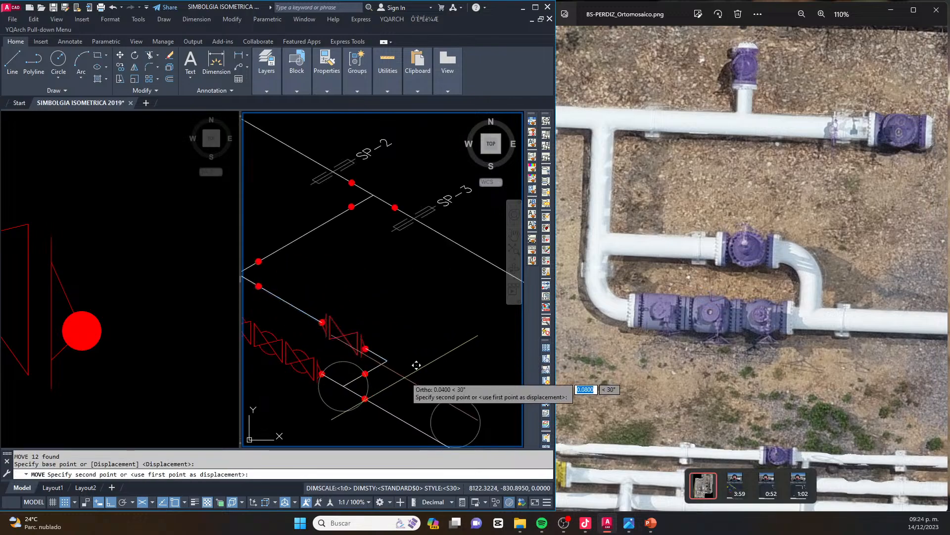
scroll(413, 374, "down", 2)
middle_click_drag(413, 373, 452, 364)
scroll(457, 356, "up", 2)
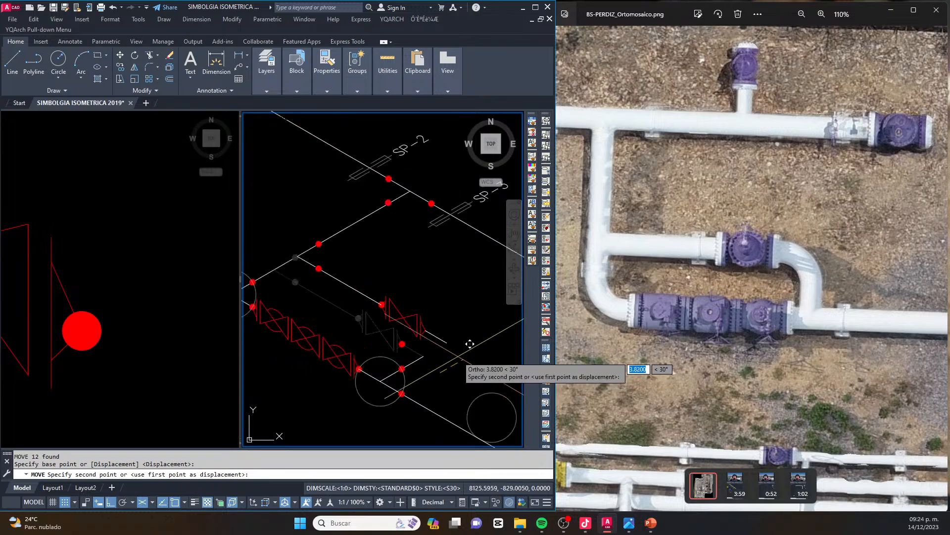
left_click(471, 345)
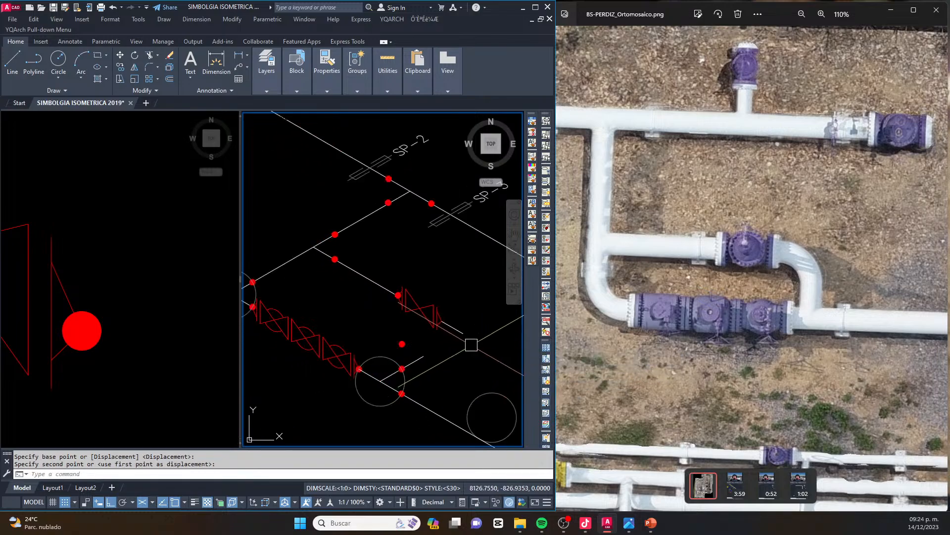
Delete the stray weld dot left behind at the gate valve's former position
scroll(399, 362, "up", 2)
left_click(396, 339)
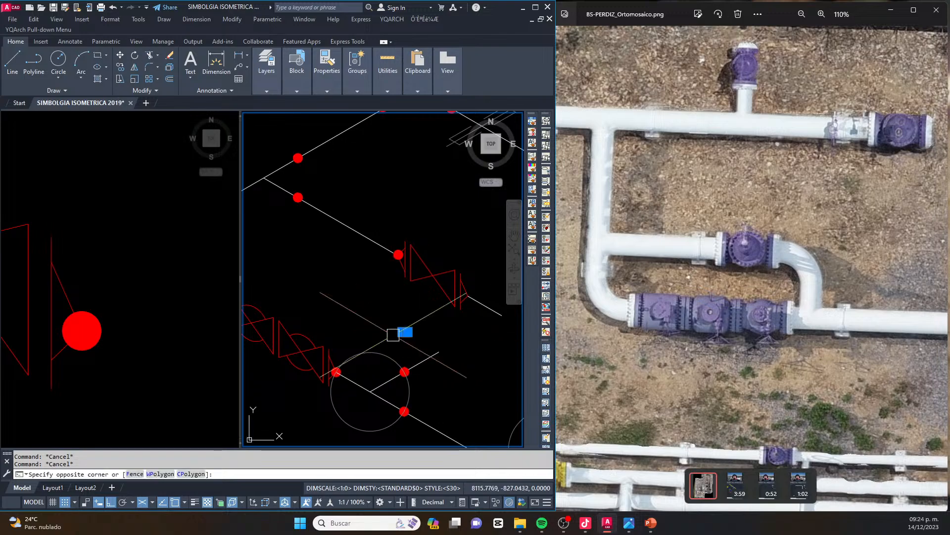
left_click(410, 327)
key("Delete")
Join the connecting line and the moved bypass line in a sharp corner
middle_click_drag(439, 341, 379, 352)
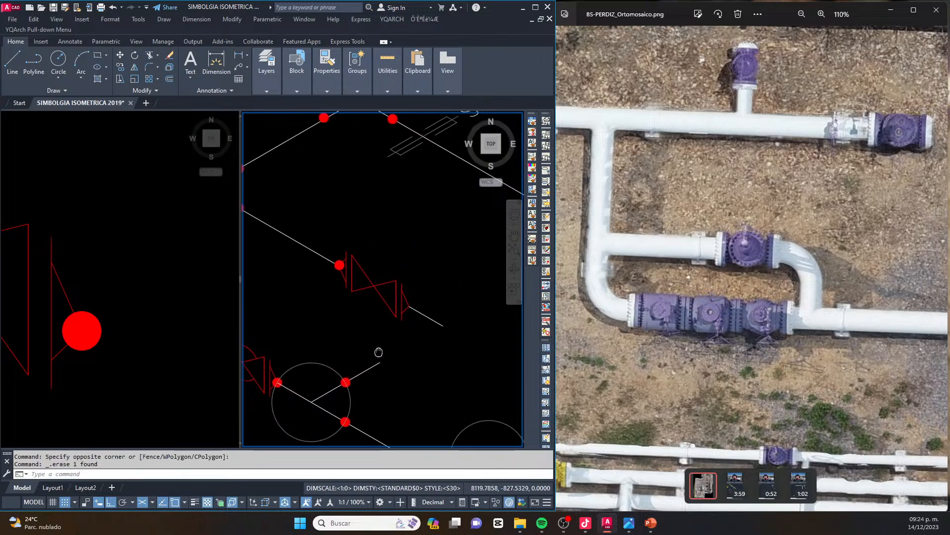
key("Return")
left_click(372, 366)
left_click(418, 310)
Copy the construction circle to the corner of the connecting and bypass lines and to the bypass line's junction with the branch pipe
scroll(378, 276, "down", 2)
middle_click_drag(336, 262, 479, 320)
middle_click_drag(364, 315, 322, 285)
middle_click_drag(494, 373, 381, 365)
scroll(343, 386, "up", 4)
left_click(335, 400)
type("co")
key("Return")
left_click(287, 361)
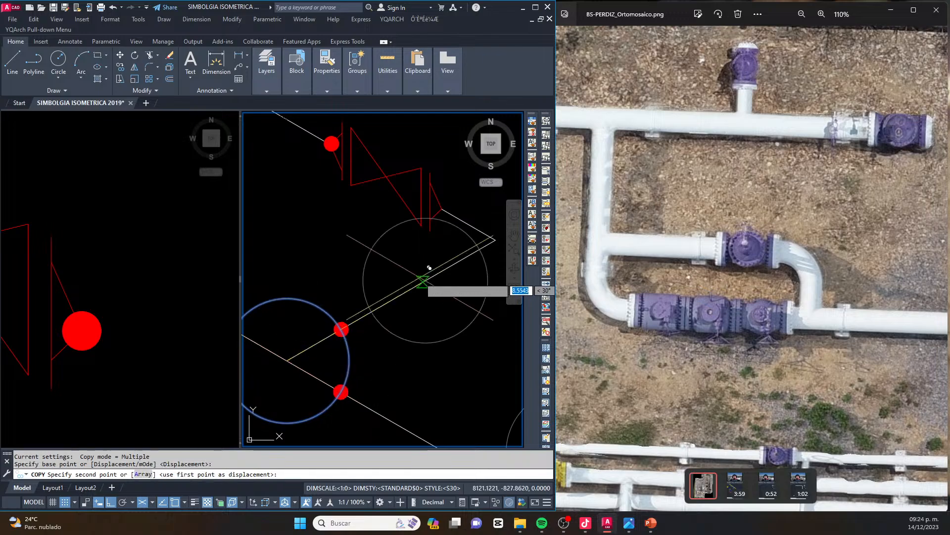
middle_click_drag(425, 276, 353, 339)
left_click(424, 303)
scroll(479, 310, "down", 4)
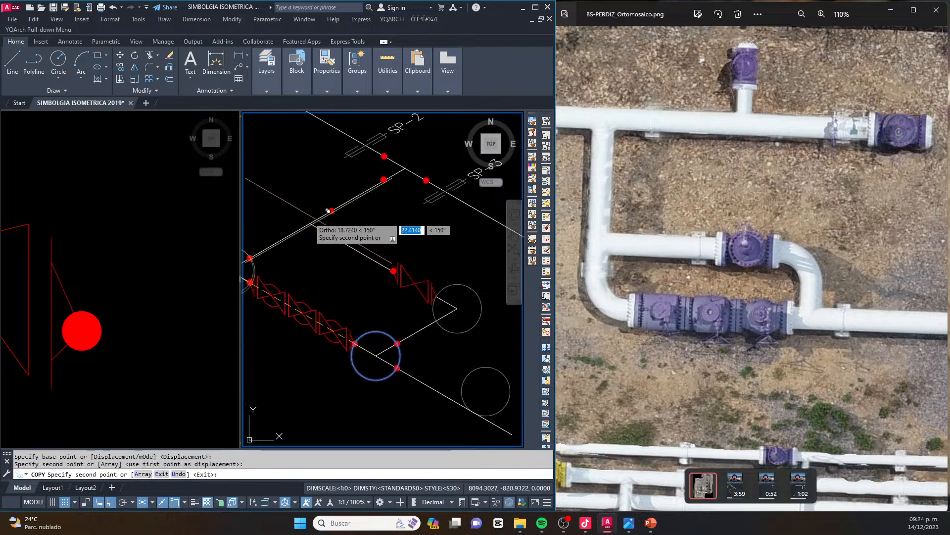
scroll(310, 217, "up", 4)
left_click(312, 234)
key("Escape")
Copy a weld dot to the point where the junction circle crosses the branch pipe towards the three-valve run
left_click(357, 259)
left_click(406, 299)
scroll(367, 273, "up", 4)
type("co")
key("Return")
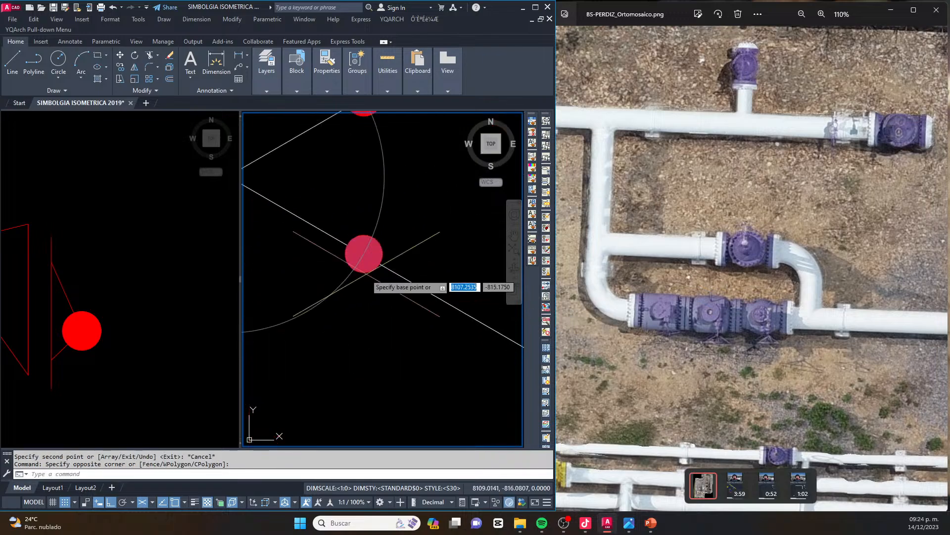
left_click(365, 254)
scroll(382, 255, "down", 4)
left_click(269, 254)
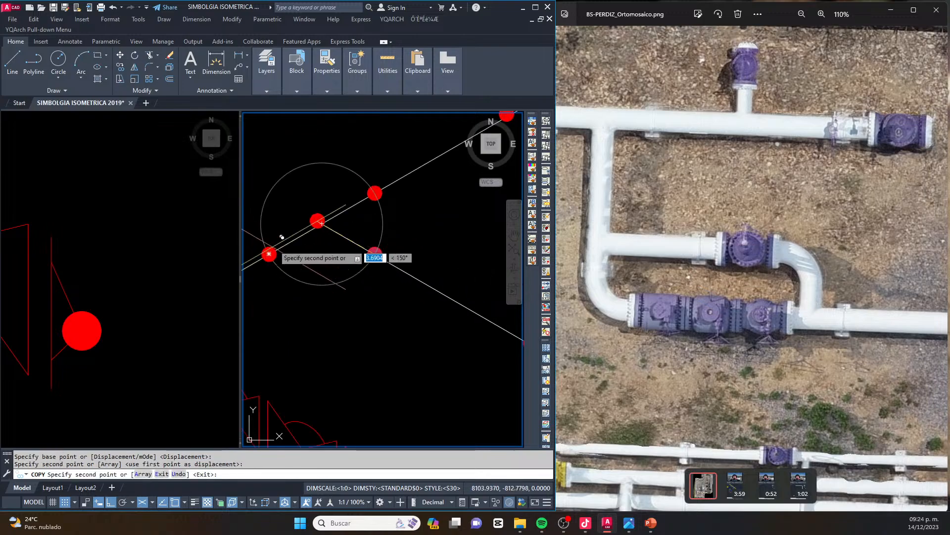
Place further weld-dot copies on the connecting line at the corner circle and at the gate valve's outlet end
scroll(279, 243, "down", 4)
scroll(375, 296, "up", 4)
left_click(367, 288)
scroll(367, 287, "down", 3)
scroll(364, 255, "up", 3)
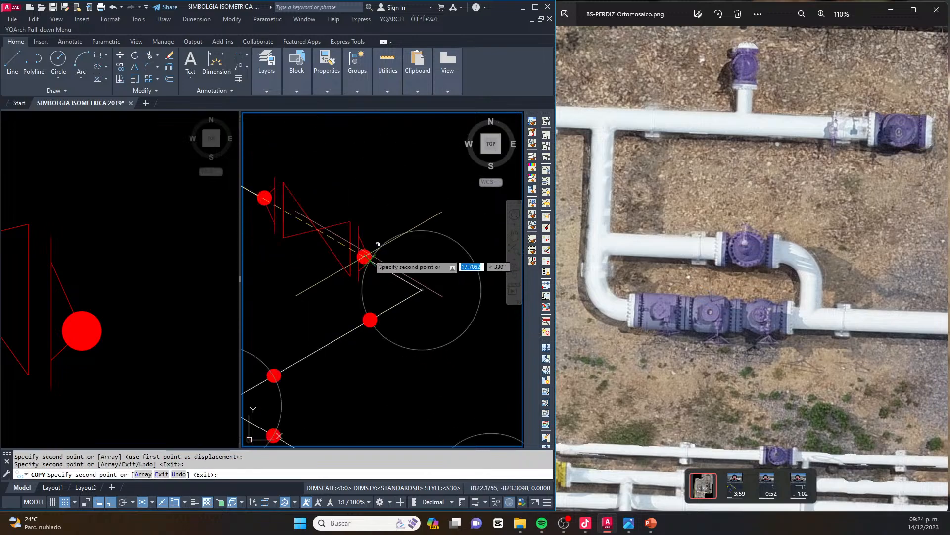
scroll(367, 257, "up", 4)
left_click(371, 254)
key("Escape")
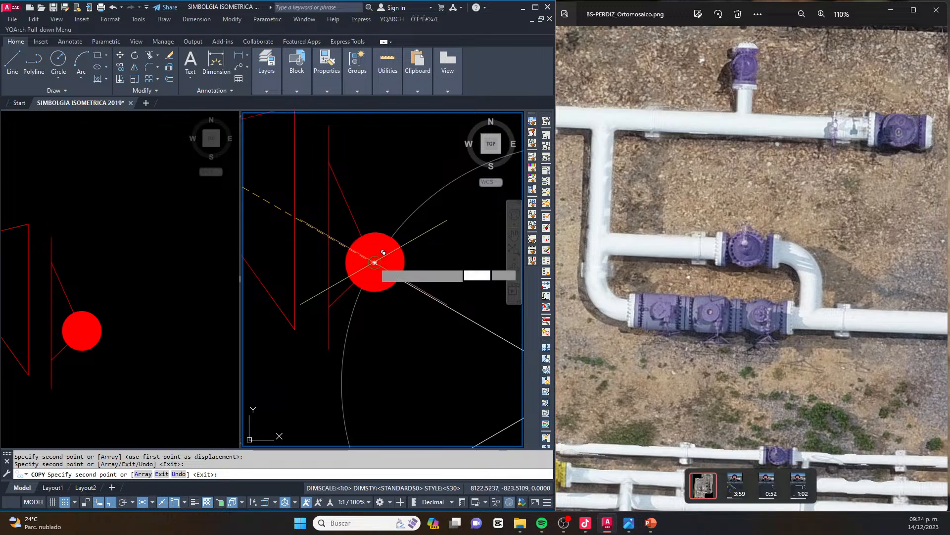
Delete the construction circles at the branch junction, the start corner, the bypass corner and the outgoing pipe junction
scroll(392, 276, "down", 4)
scroll(415, 309, "down", 3)
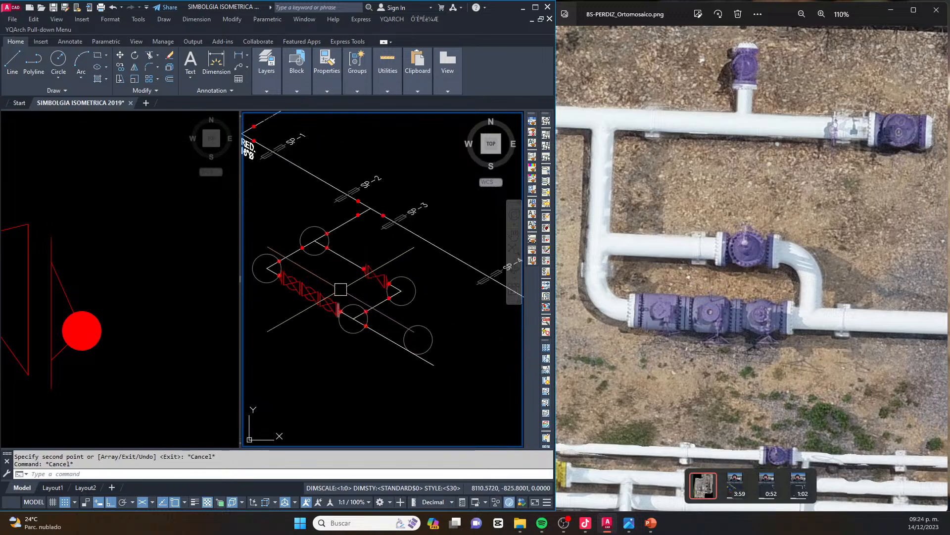
left_click(314, 231)
left_click(270, 253)
key("Delete")
left_click(412, 299)
key("Delete")
scroll(346, 337, "up", 2)
left_click(352, 333)
key("Delete")
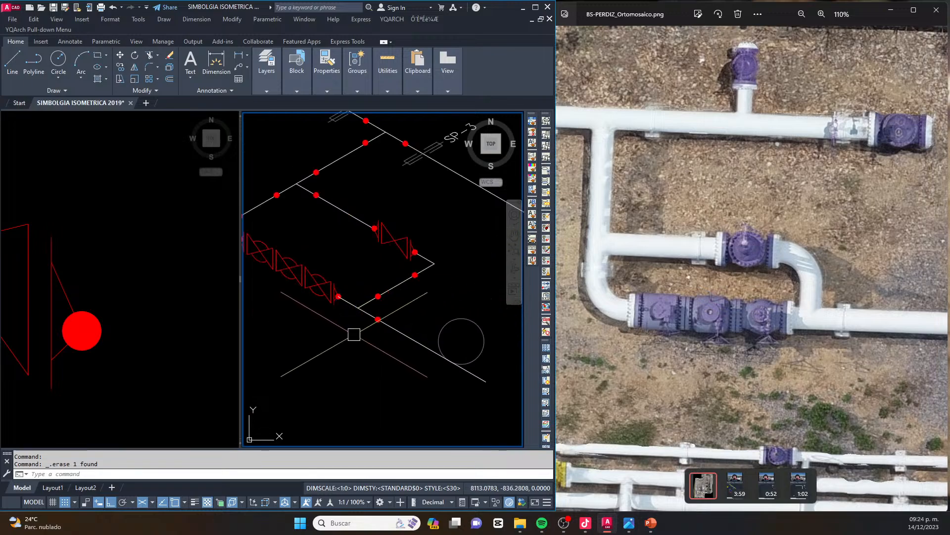
scroll(394, 301, "down", 4)
key("Escape")
scroll(341, 264, "up", 4)
middle_click_drag(426, 323, 394, 315)
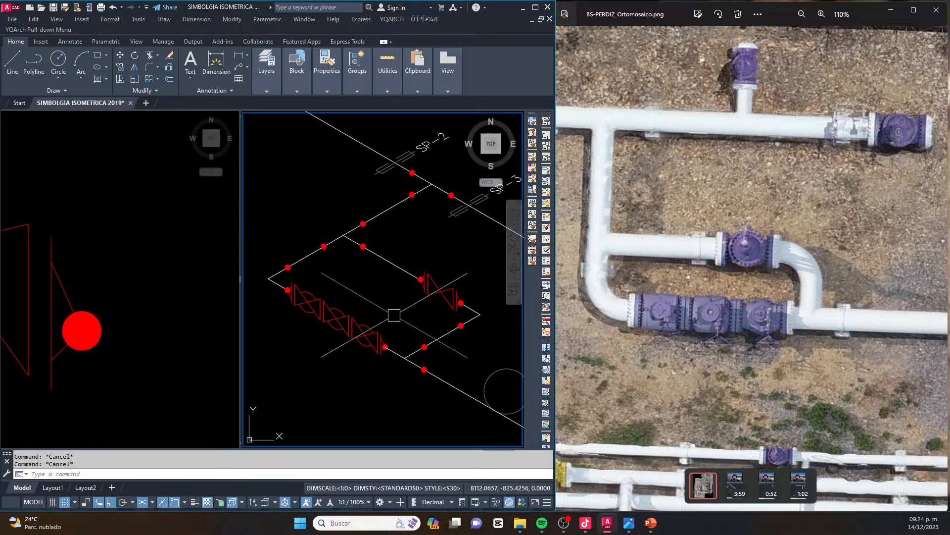
scroll(351, 276, "down", 4)
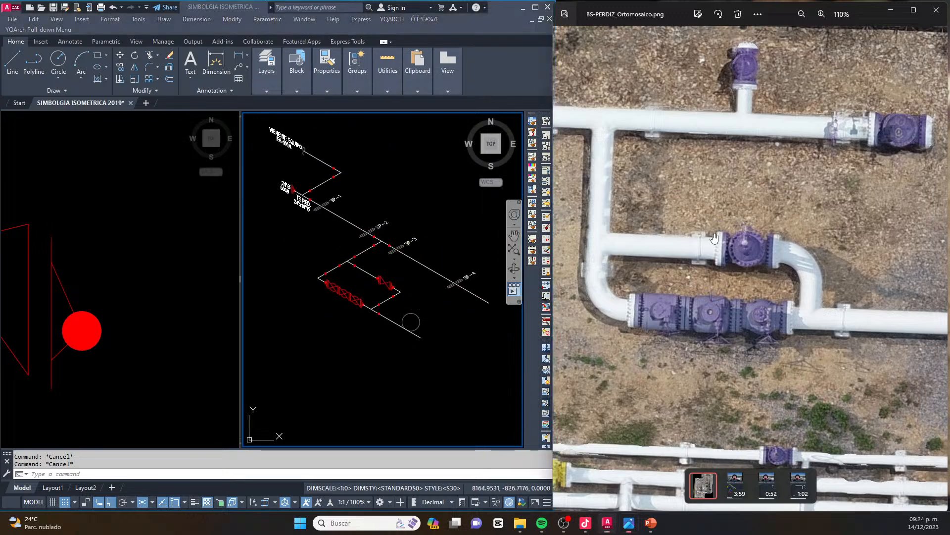
left_click(672, 186)
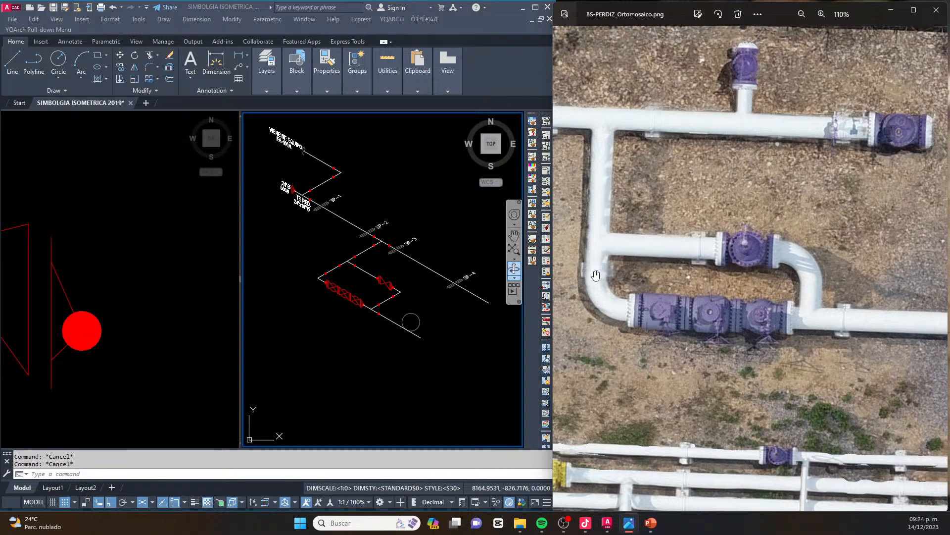
left_click(443, 295)
left_click(103, 311)
scroll(102, 311, "down", 10)
scroll(114, 304, "down", 3)
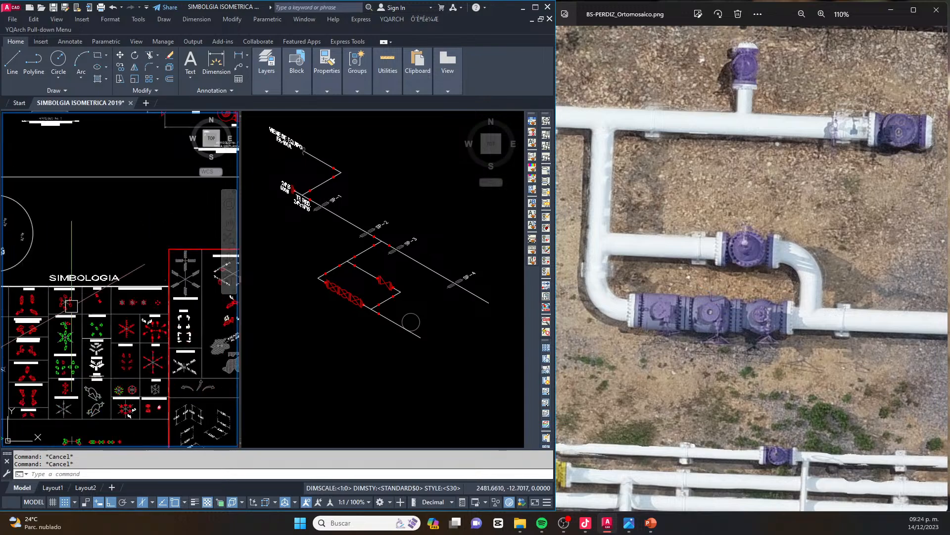
scroll(143, 287, "up", 5)
scroll(142, 288, "up", 8)
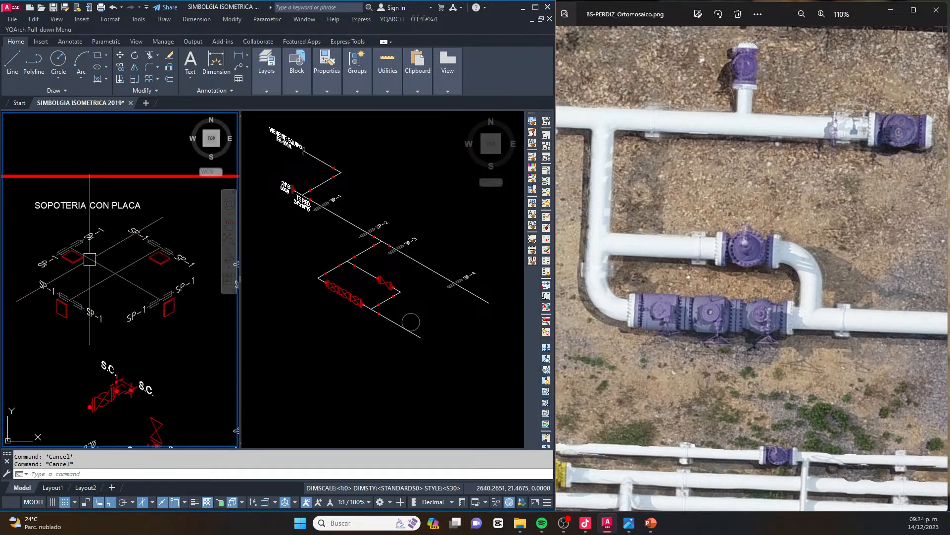
left_click_drag(148, 244, 96, 287)
type("co")
key("Return")
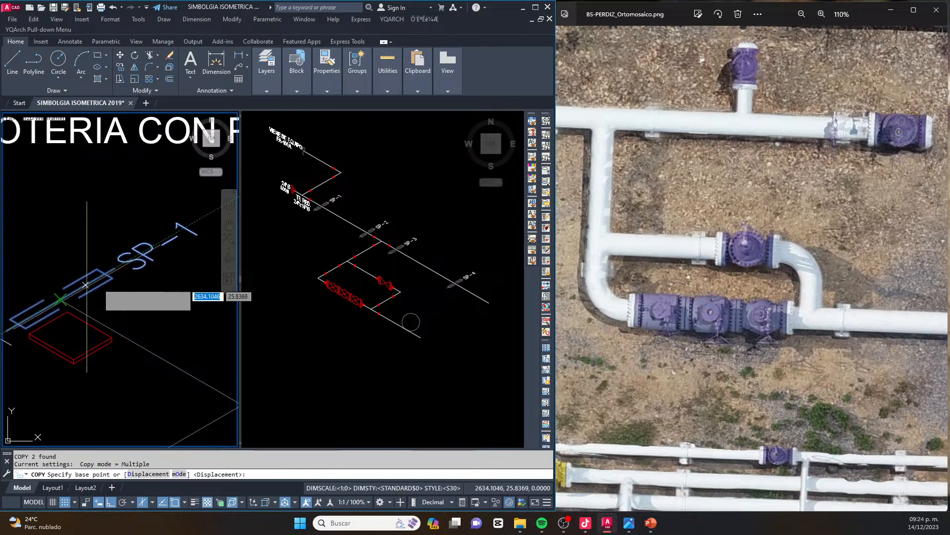
scroll(86, 285, "down", 4)
key("Escape")
key("Escape")
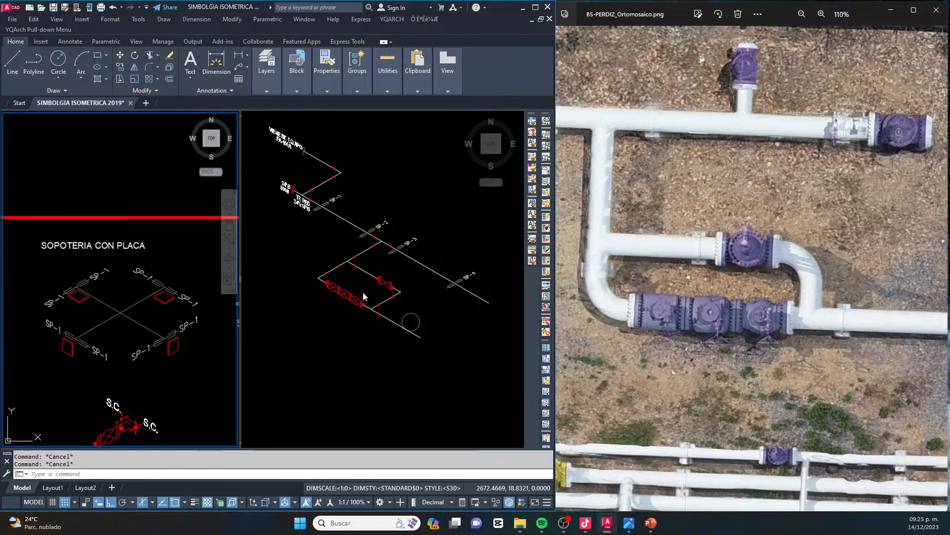
Copy the SP-1 support symbol with its label from the symbol library onto the branch pipe between the bypass junction and the start corner
scroll(185, 289, "up", 4)
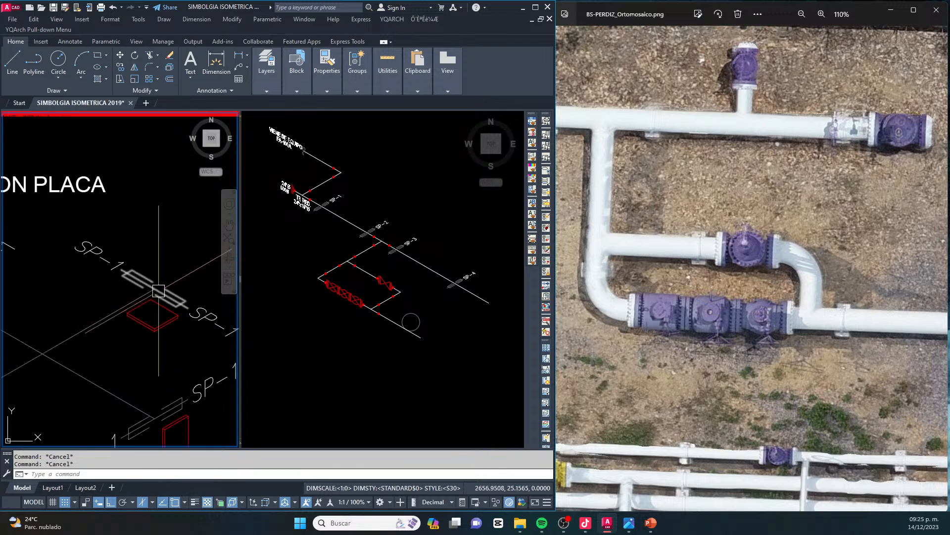
left_click(166, 288)
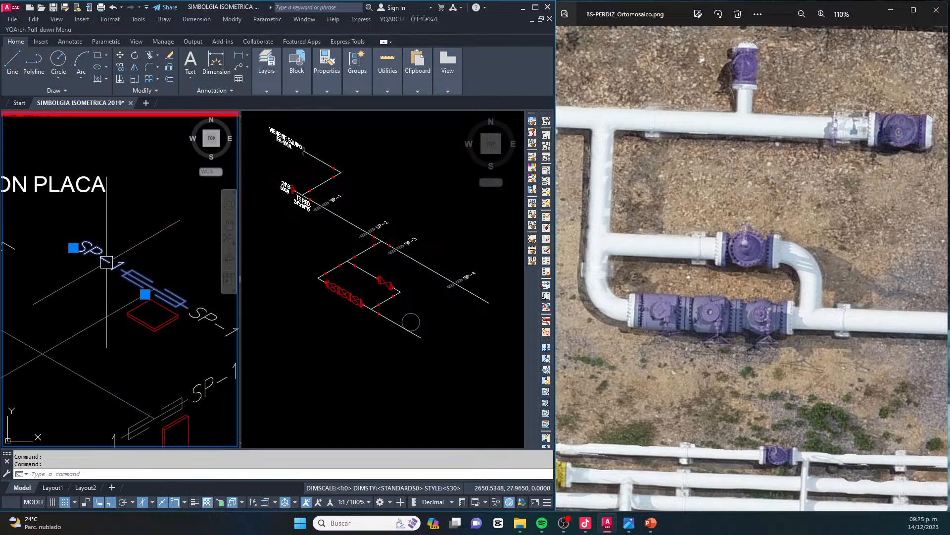
scroll(153, 287, "up", 5)
type("co")
key("Return")
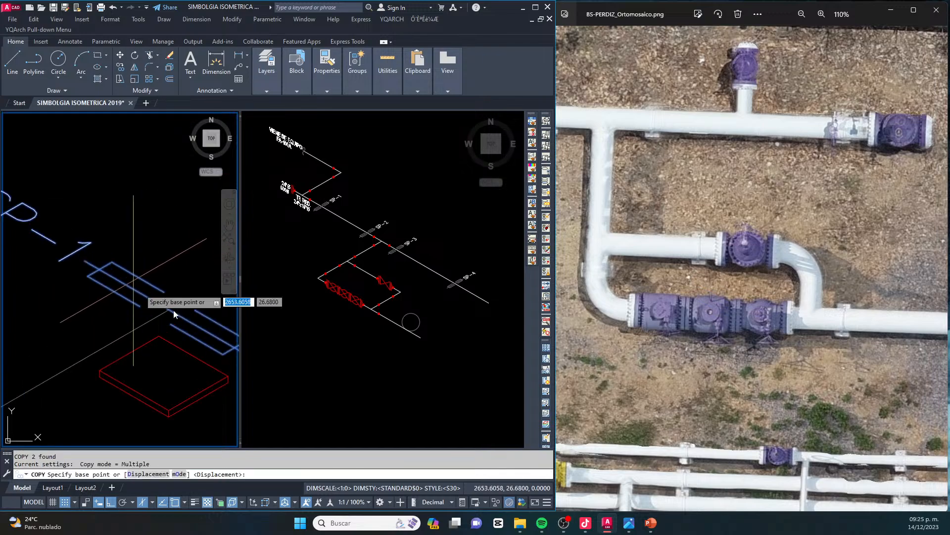
left_click(170, 309)
left_click(300, 294)
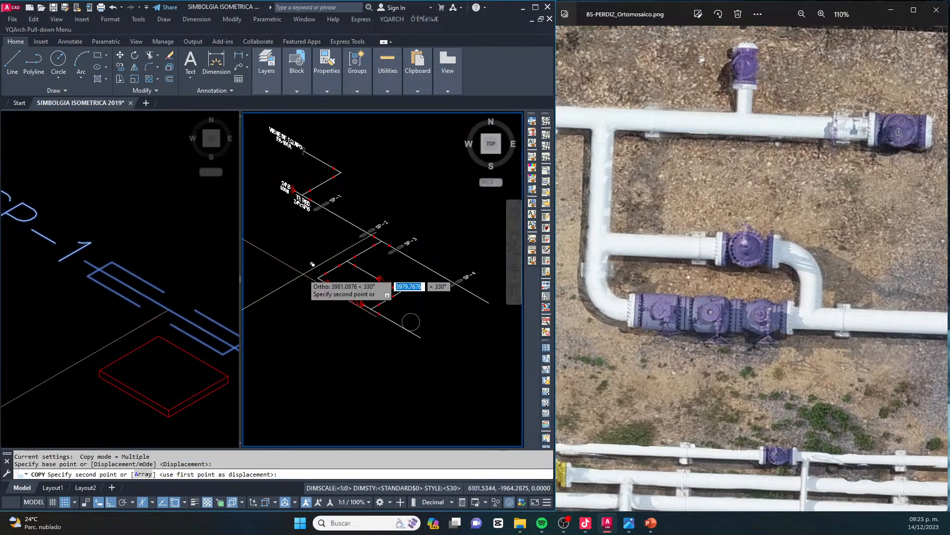
scroll(362, 255, "up", 6)
left_click(439, 271)
key("Escape")
scroll(409, 283, "down", 3)
middle_click_drag(432, 275, 402, 293)
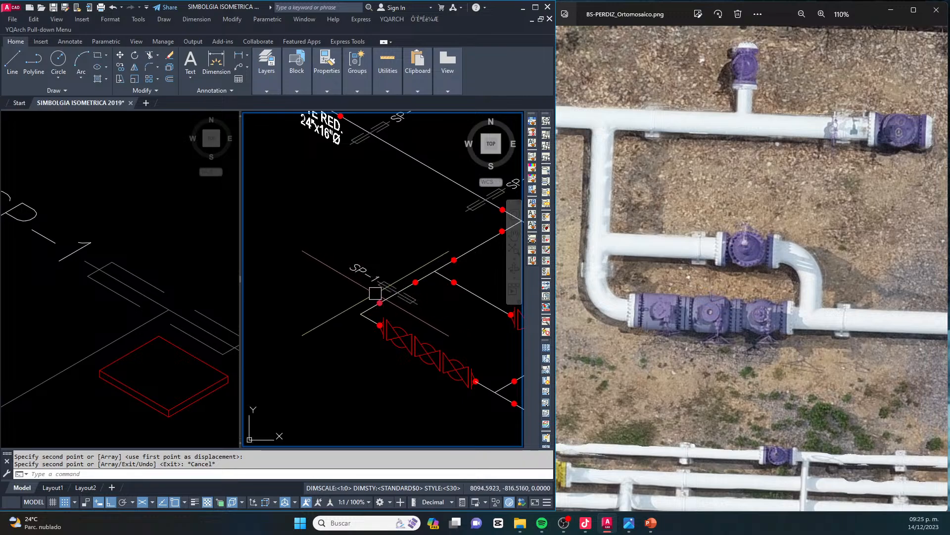
scroll(406, 284, "up", 4)
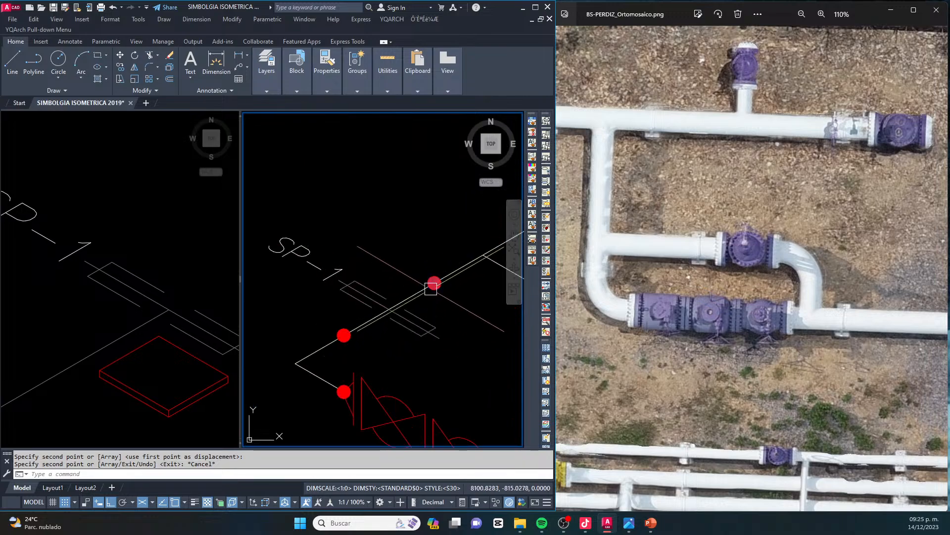
scroll(443, 285, "up", 3)
scroll(410, 286, "down", 4)
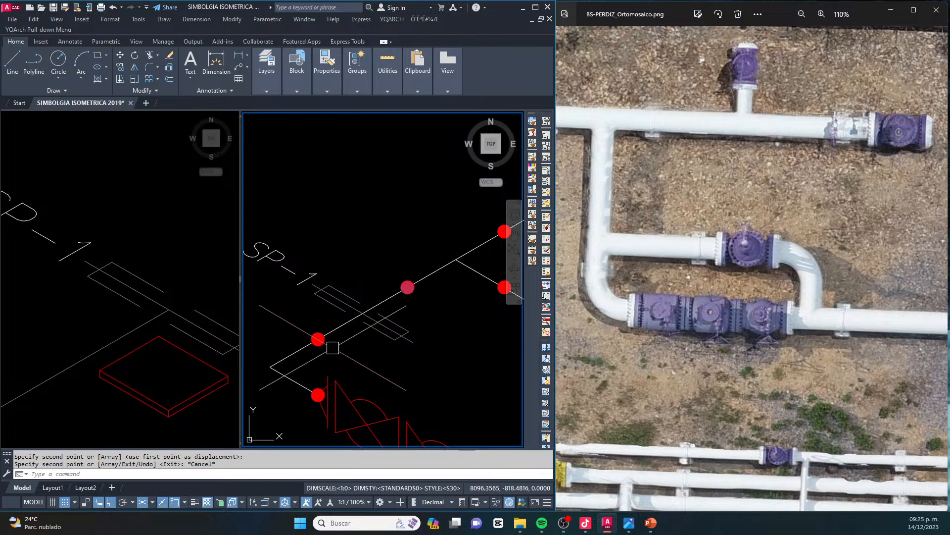
left_click_drag(333, 348, 370, 320)
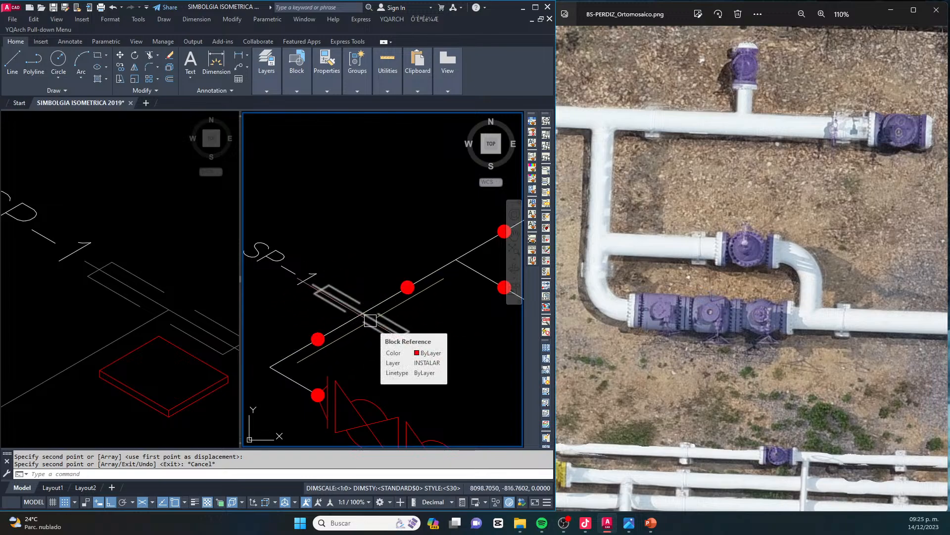
left_click_drag(370, 320, 366, 322)
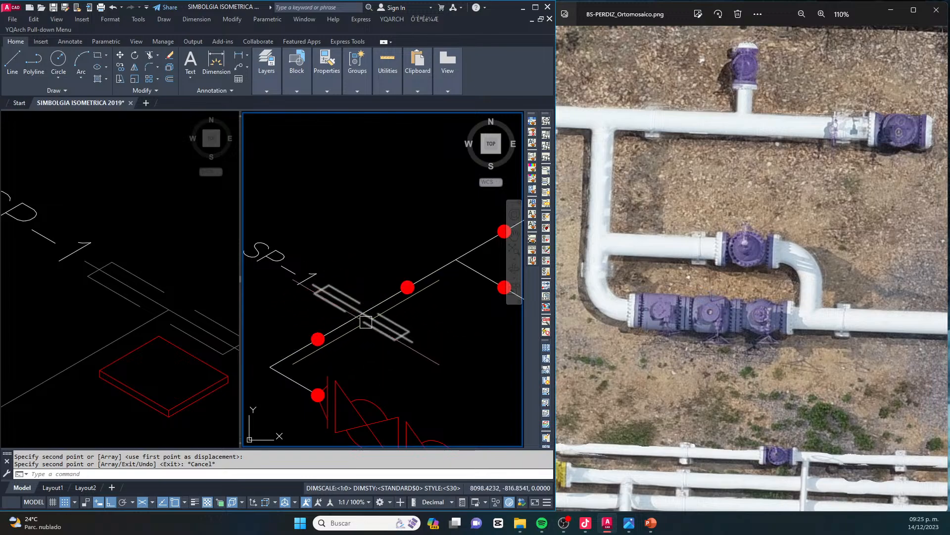
scroll(370, 308, "down", 2)
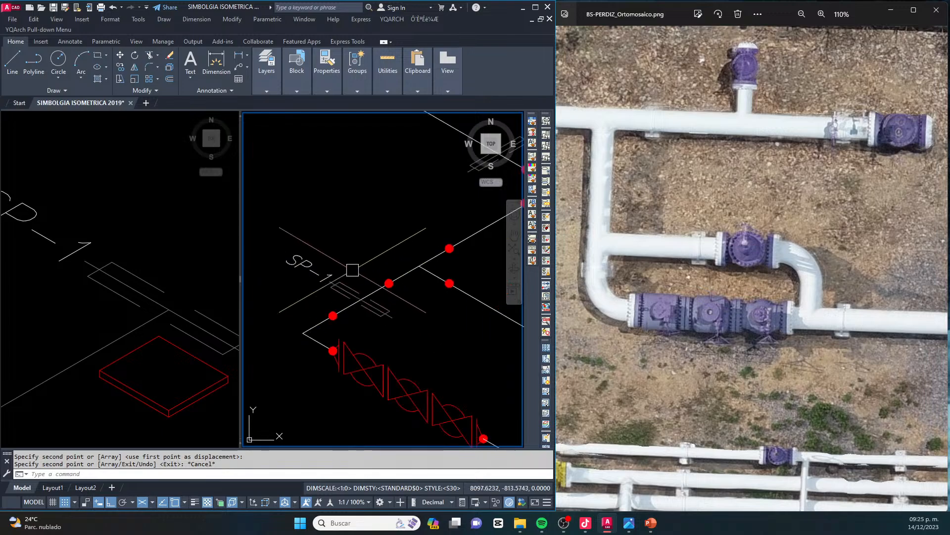
middle_click_drag(375, 299, 361, 294)
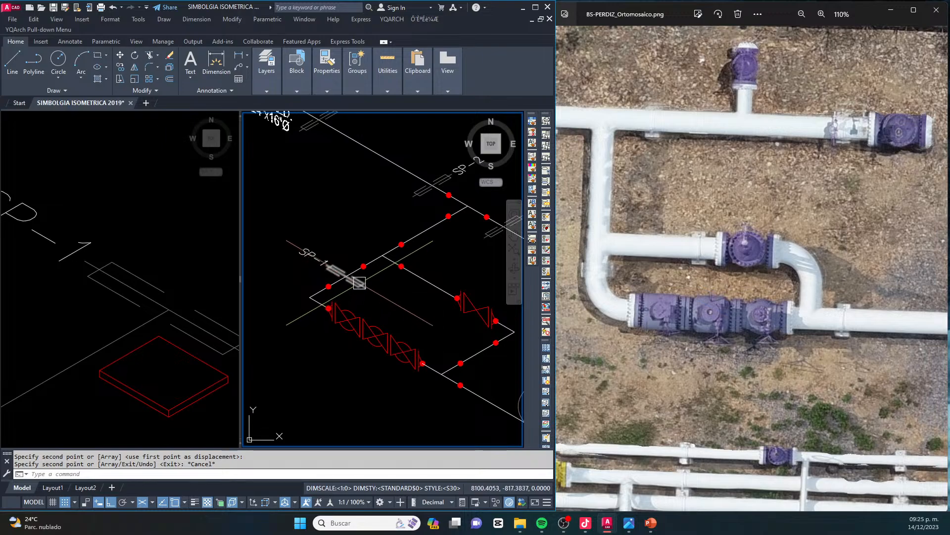
scroll(358, 276, "down", 2)
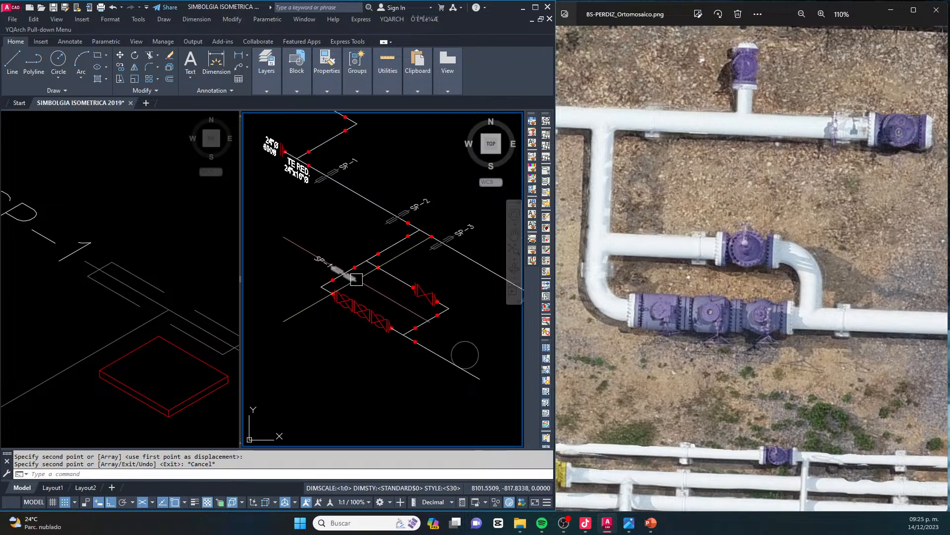
Change the label of the support on the branch pipe to SP-5
key("Escape")
scroll(356, 279, "down", 3)
key("Escape")
left_click(330, 271)
scroll(330, 271, "up", 4)
double_click(336, 280)
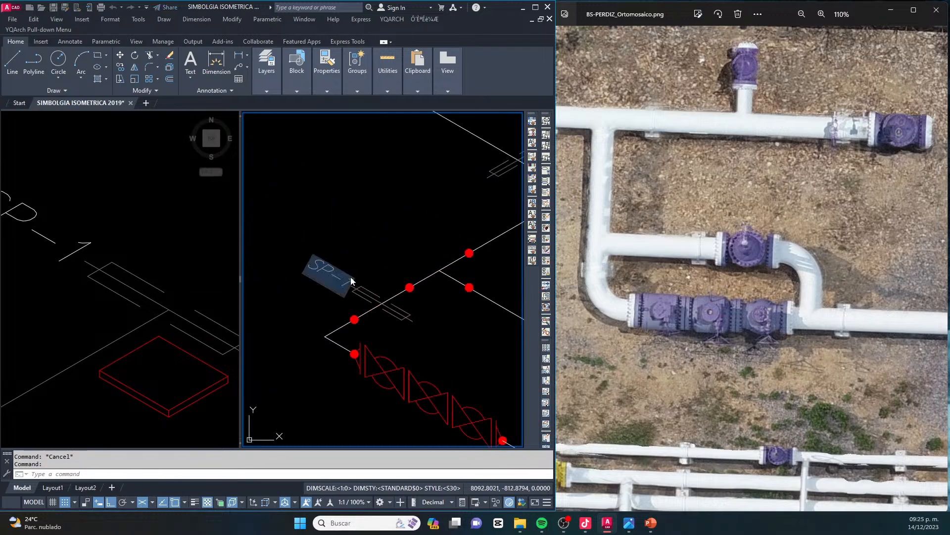
scroll(337, 280, "up", 3)
type("5")
left_click(377, 257)
scroll(348, 221, "down", 8)
key("Escape")
key("Escape")
Examine the orthomosaic for the supports along the bypass and the outgoing pipe
left_click_drag(718, 247, 662, 242)
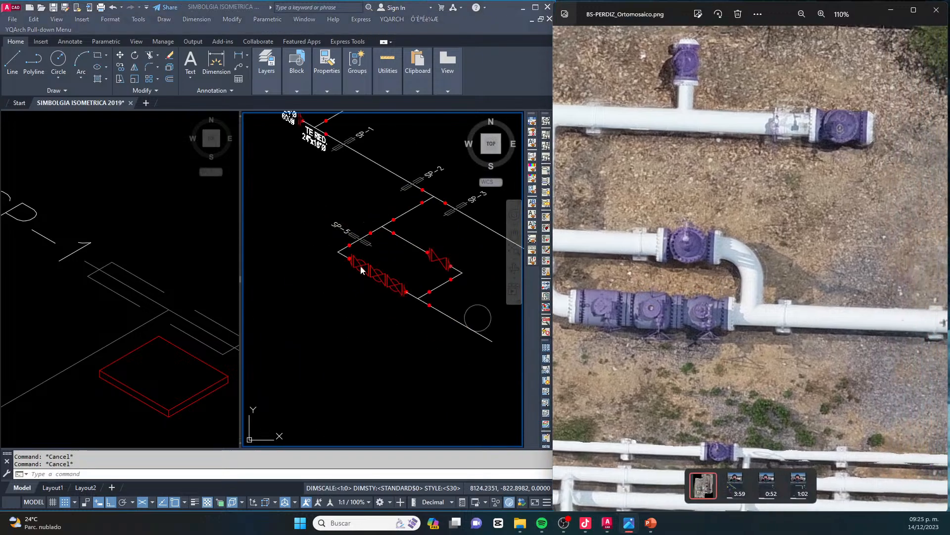
scroll(411, 194, "up", 2)
scroll(806, 73, "up", 10)
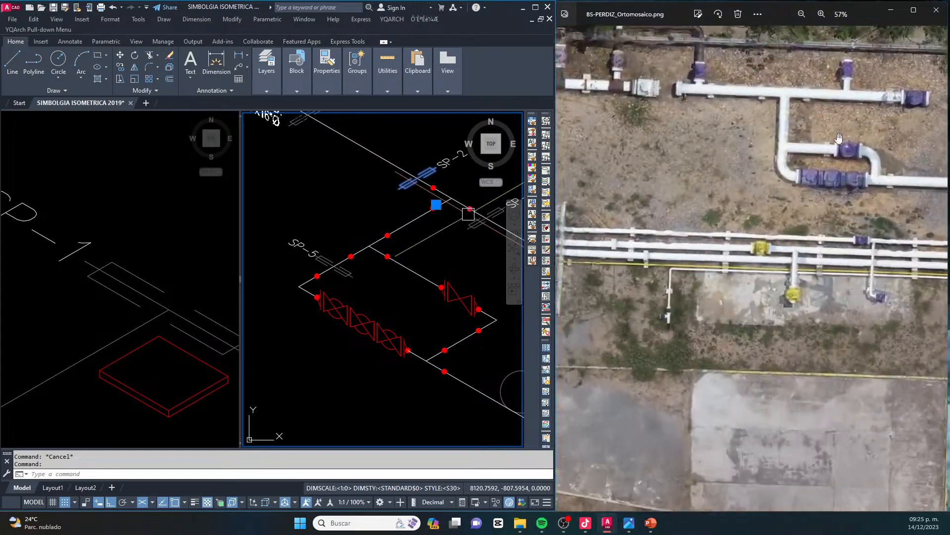
left_click_drag(839, 138, 727, 169)
scroll(730, 191, "up", 1)
left_click_drag(850, 214, 712, 216)
left_click(350, 236)
key("Escape")
middle_click_drag(408, 249, 336, 290)
scroll(337, 287, "up", 2)
left_click(402, 177)
left_click(345, 146)
key("Escape")
scroll(391, 156, "up", 5)
key("Escape")
Copy the SP-2 support symbol with its label onto the bypass line just ahead of the gate valve, with Ortho mode off
left_click(412, 214)
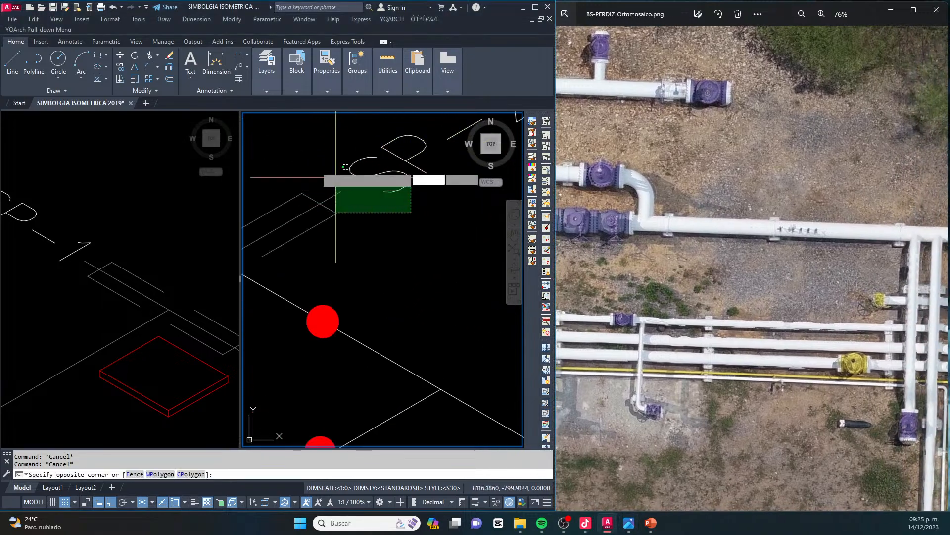
left_click(318, 180)
scroll(349, 183, "down", 7)
type("co")
key("space")
scroll(326, 198, "up", 4)
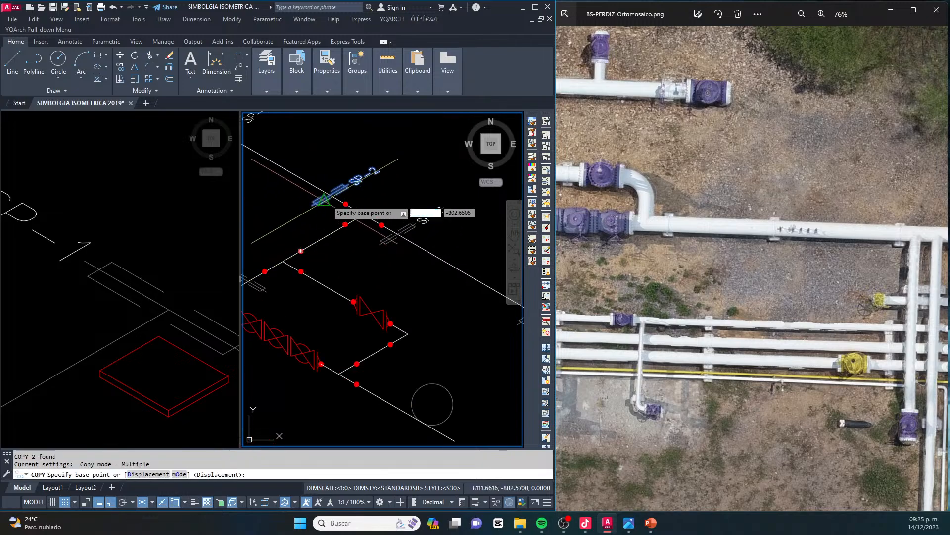
left_click(335, 189)
scroll(406, 155, "down", 7)
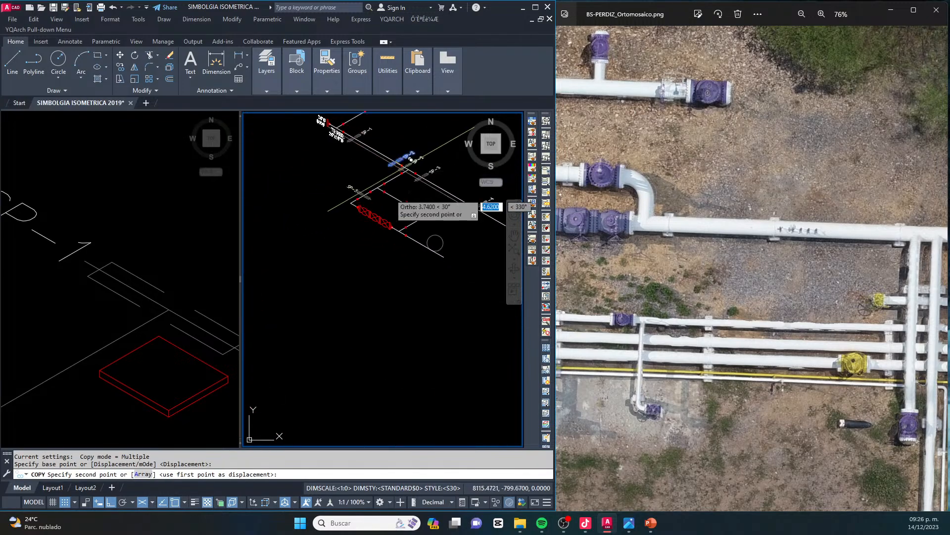
scroll(391, 189, "up", 7)
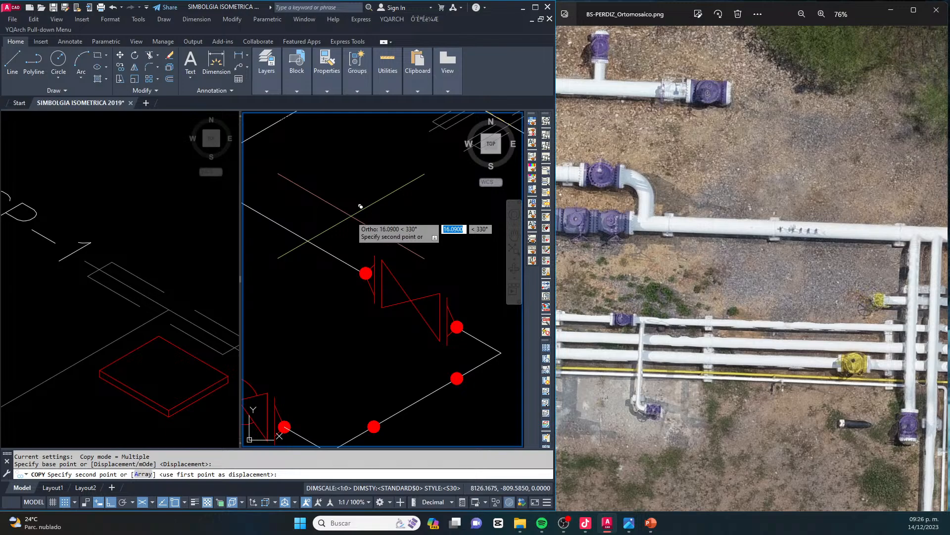
key("F8")
left_click(310, 230)
scroll(384, 263, "down", 5)
scroll(357, 268, "up", 6)
left_click(343, 250)
scroll(387, 268, "down", 6)
key("Escape")
key("Escape")
middle_click_drag(347, 181, 347, 213)
key("Escape")
scroll(408, 231, "up", 7)
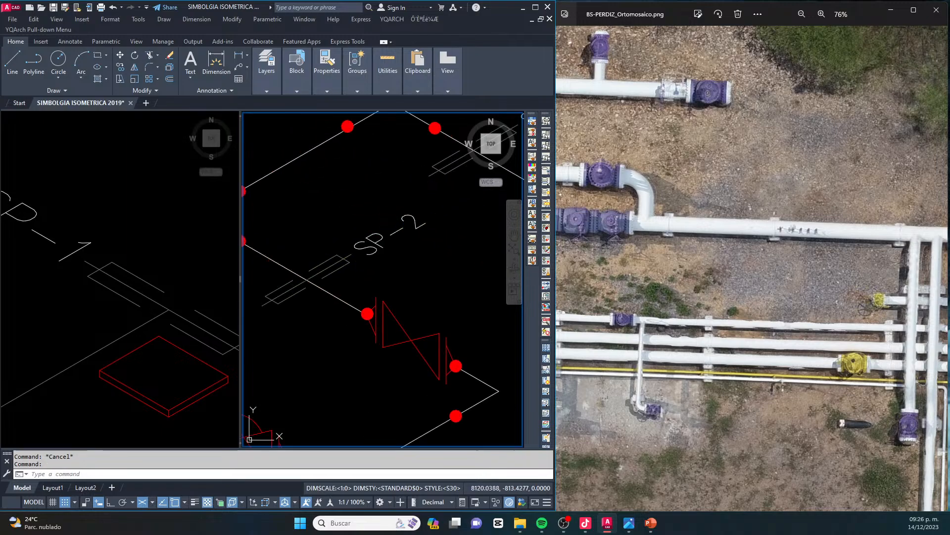
Change the label of the support just ahead of the bypass gate valve to SP-6
double_click(415, 222)
type("6")
left_click(396, 280)
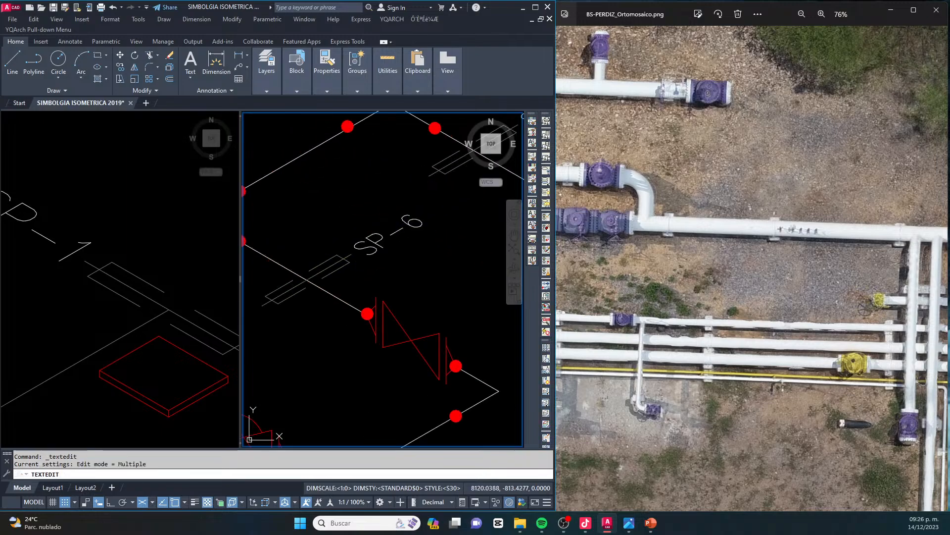
Change the label of the support on the outgoing pipe, just past the bypass return junction, to SP-7
scroll(385, 258, "down", 6)
scroll(406, 298, "up", 4)
scroll(413, 282, "up", 4)
left_click(413, 281)
type("7")
key("Escape")
key("Escape")
key("Escape")
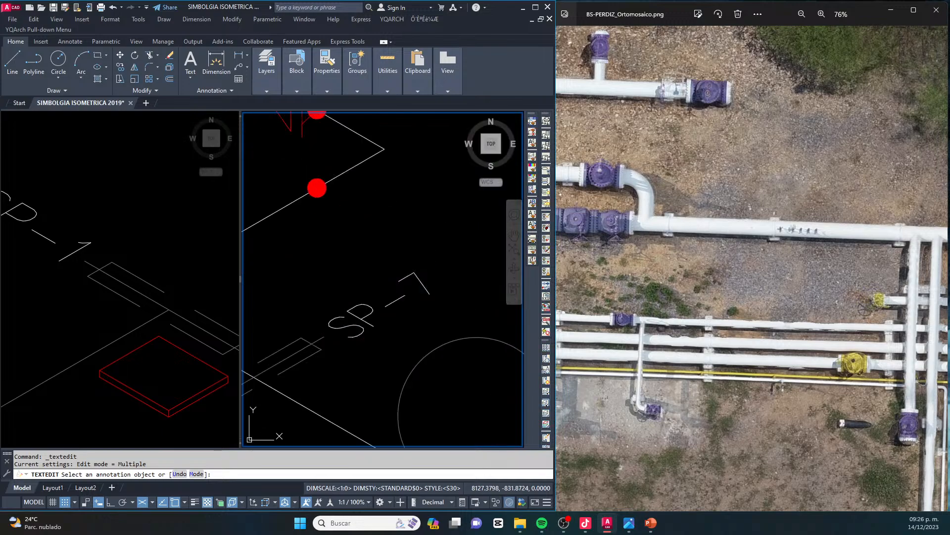
Move the loose circle from the end of the outgoing pipe to the empty area below the piping
scroll(407, 249, "down", 3)
scroll(396, 251, "down", 2)
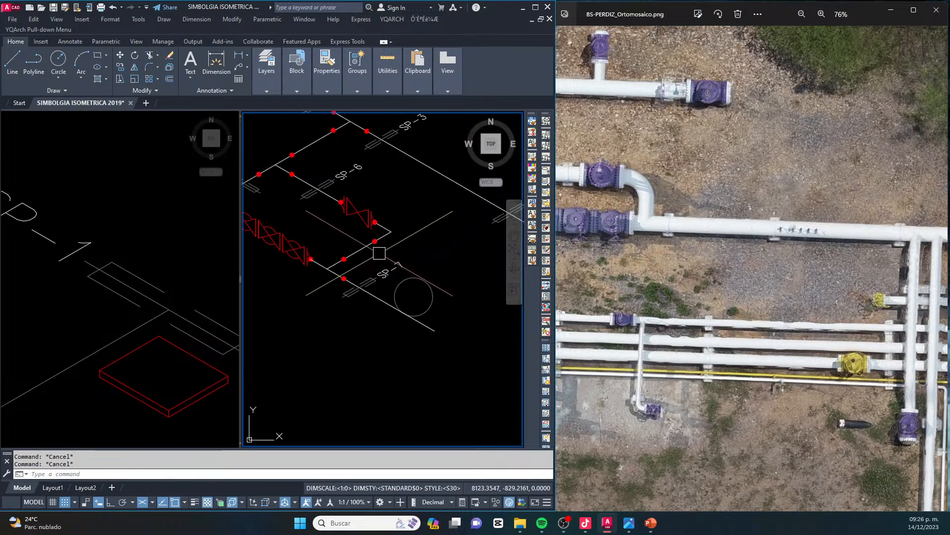
scroll(390, 253, "down", 4)
scroll(404, 269, "up", 4)
left_click(412, 257)
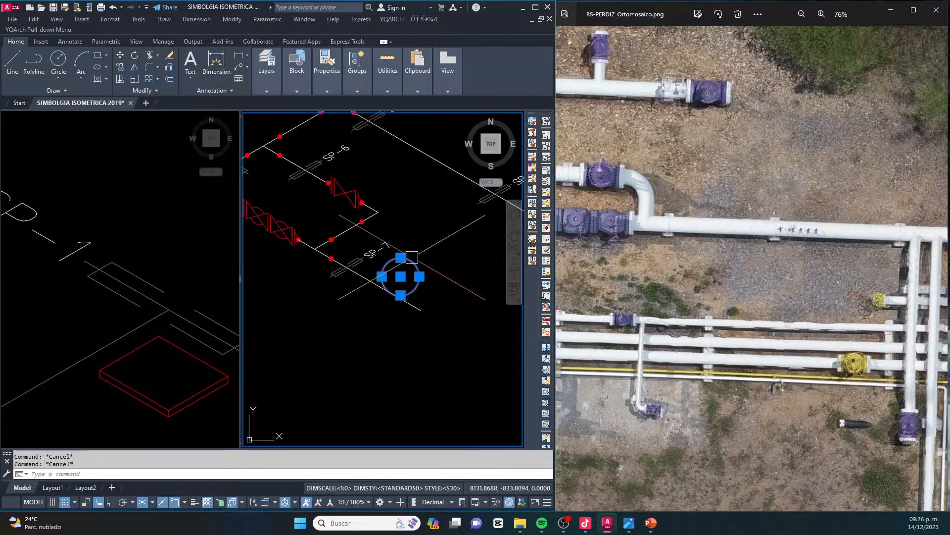
scroll(412, 256, "down", 2)
type("m")
key("space")
left_click(408, 280)
left_click(354, 350)
key("Escape")
key("Escape")
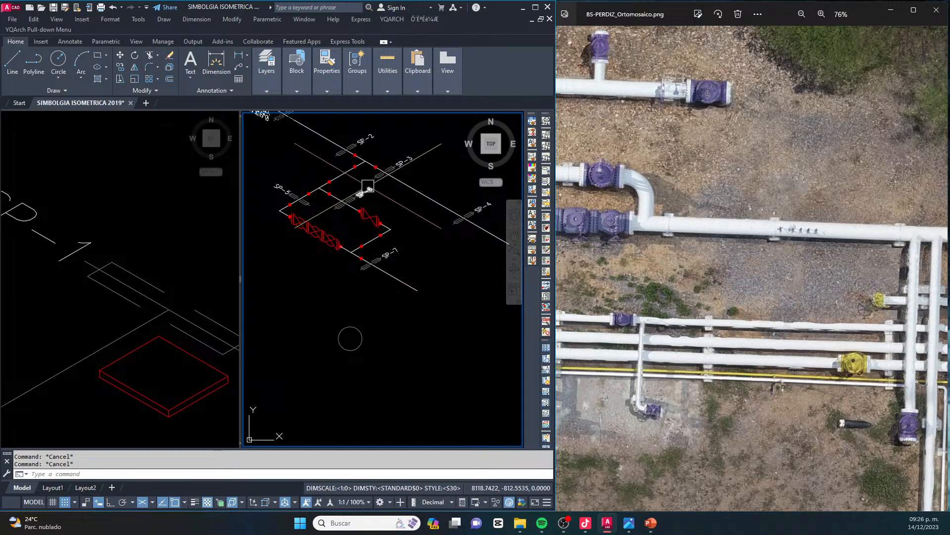
Shift the SP-3 support with its label along the header, away from the branch junction, with Ortho mode on
scroll(368, 186, "up", 6)
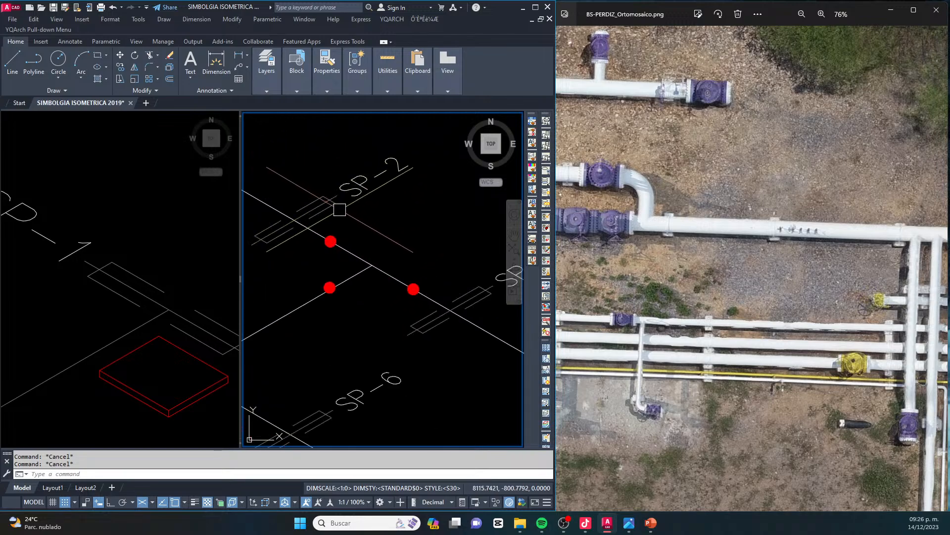
scroll(340, 209, "down", 2)
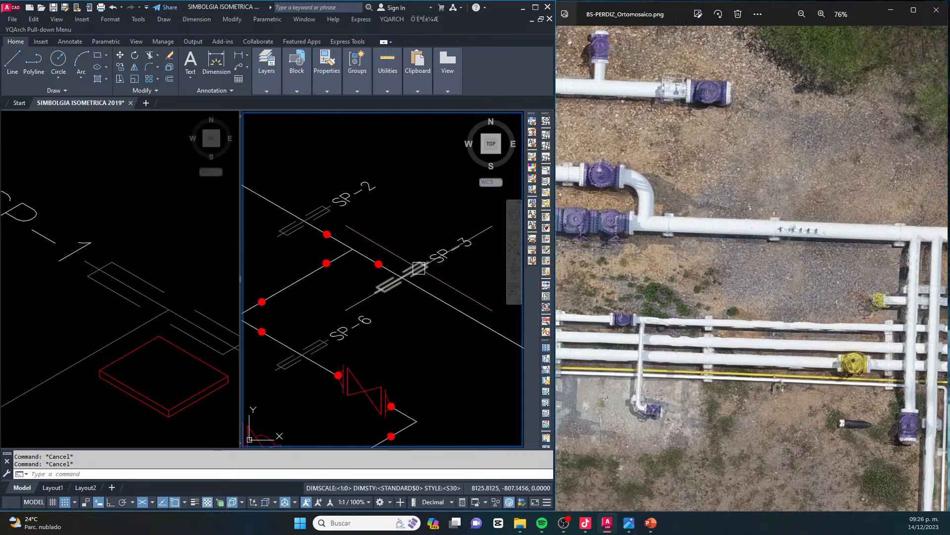
middle_click_drag(419, 268, 388, 273)
left_click(437, 276)
left_click(392, 234)
type("co")
key("space")
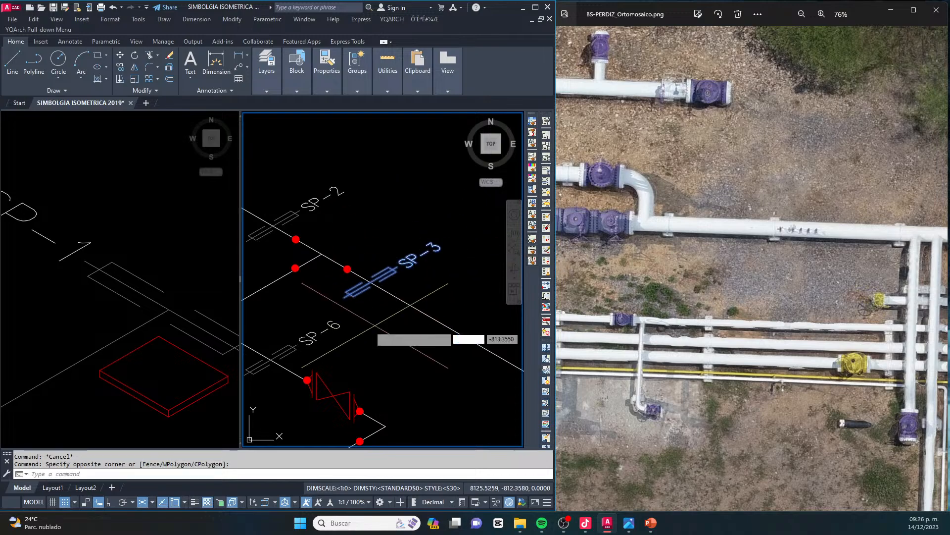
left_click(375, 326)
key("F8")
left_click(394, 326)
Shift the SP-2 support with its label along the header, away from the branch junction in the direction of SP-1
middle_click_drag(339, 215, 373, 231)
left_click(374, 230)
left_click(317, 201)
type("m")
key("space")
key("Escape")
key("Escape")
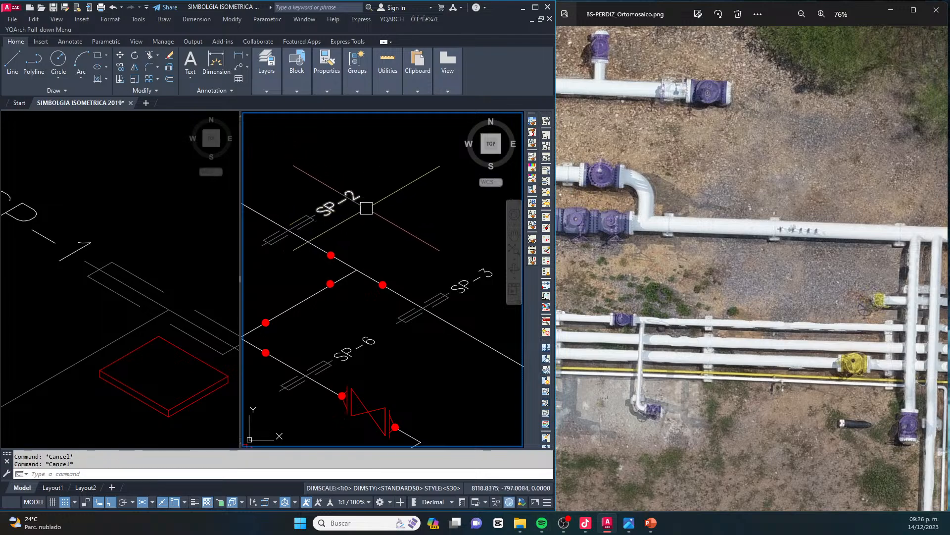
scroll(356, 213, "down", 5)
scroll(405, 264, "up", 3)
middle_click_drag(402, 271, 367, 281)
type("s")
key("space")
left_click_drag(401, 217, 337, 249)
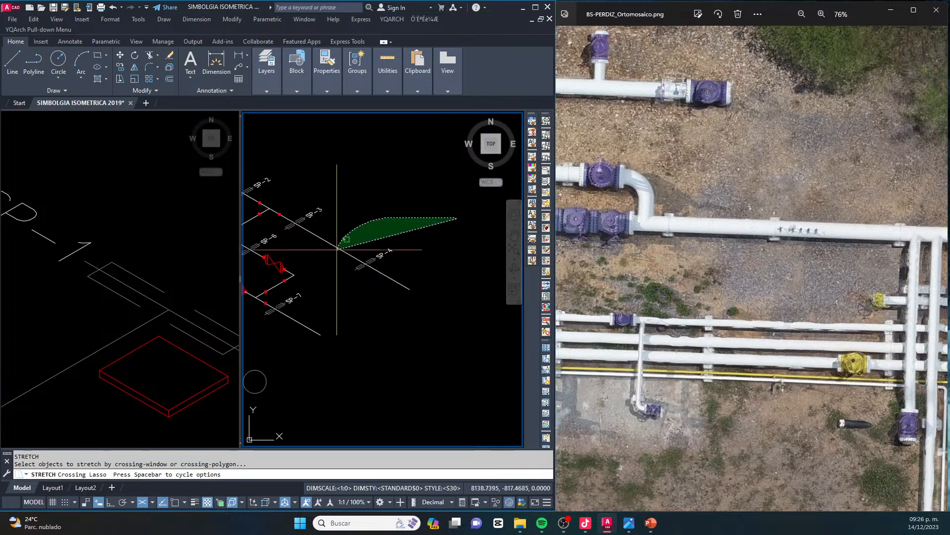
left_click_drag(437, 299, 388, 206)
key("space")
left_click(386, 202)
key("Escape")
key("Escape")
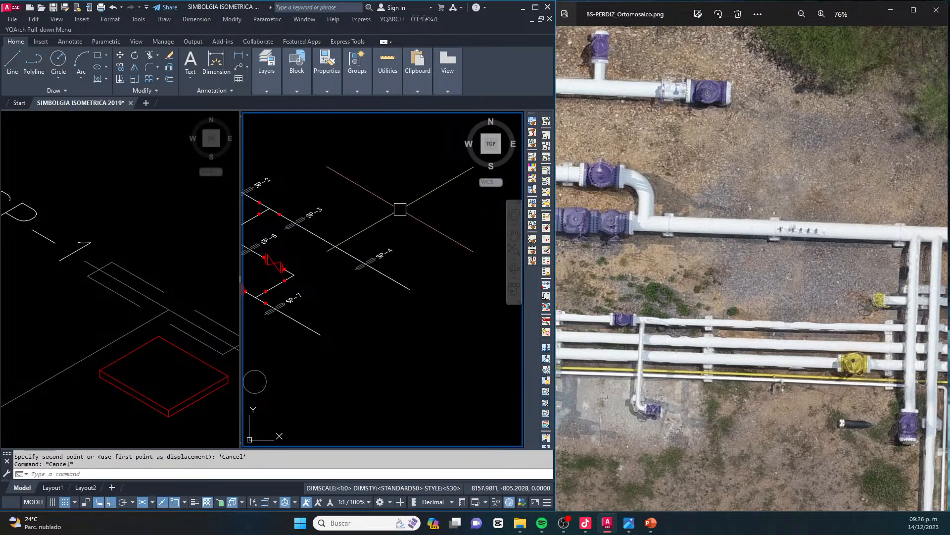
Lengthen the header past SP-3 by stretching its far end and the SP-4 support outward along the pipe direction
type("s")
key("space")
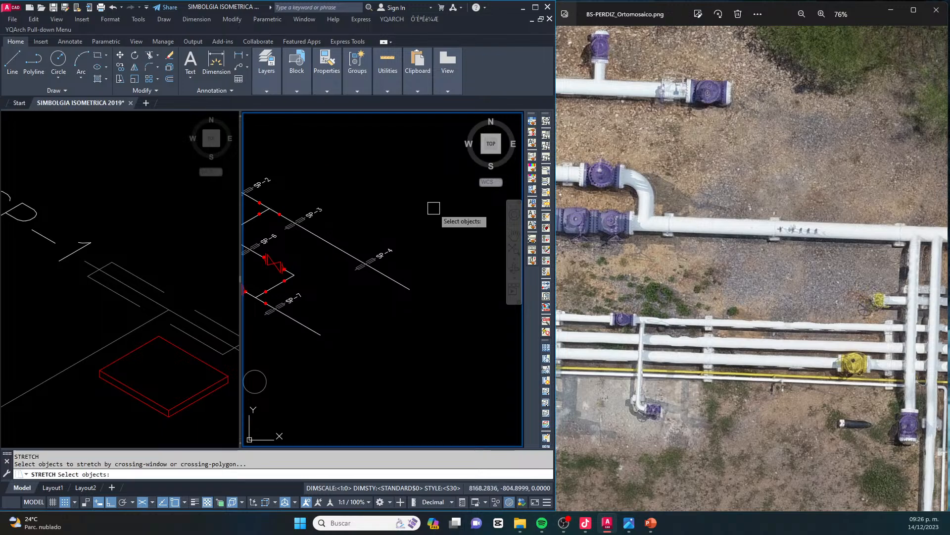
left_click_drag(433, 206, 403, 206)
mouse_move(356, 238)
left_mouse_down()
mouse_move(341, 250)
mouse_move(396, 344)
mouse_move(453, 297)
mouse_move(449, 238)
left_mouse_up()
key("space")
left_click(385, 192)
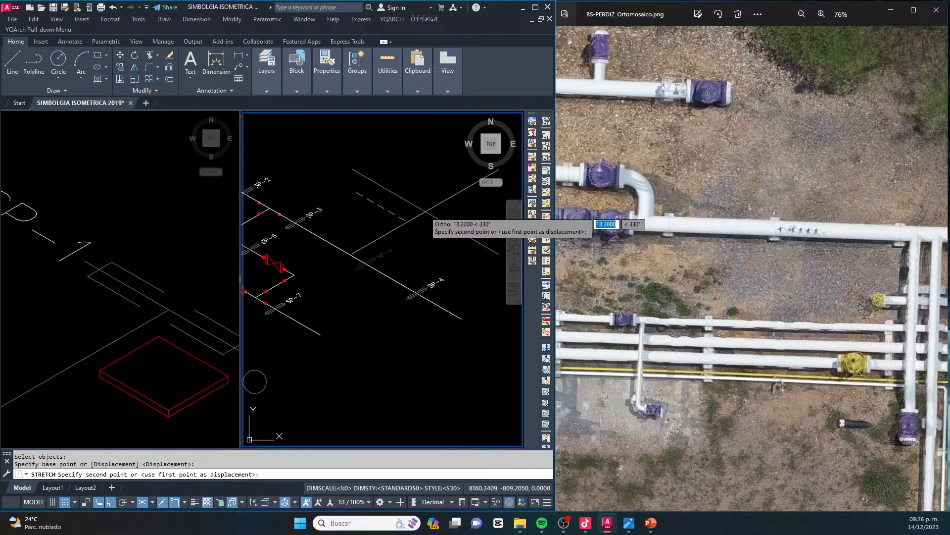
key("Escape")
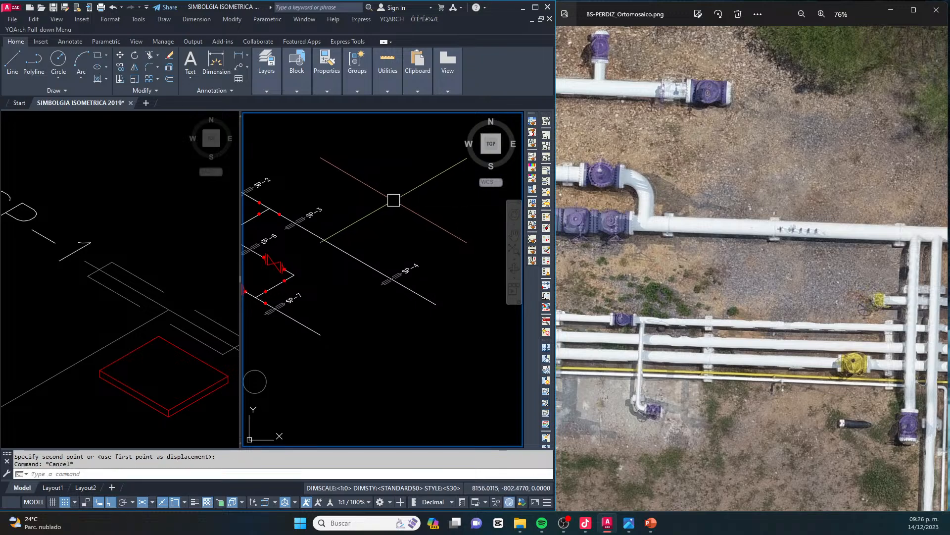
Compare the branch and bypass with the orthomosaic, try stretching the whole assembly away from the header, and undo the stretch
scroll(443, 232, "down", 2)
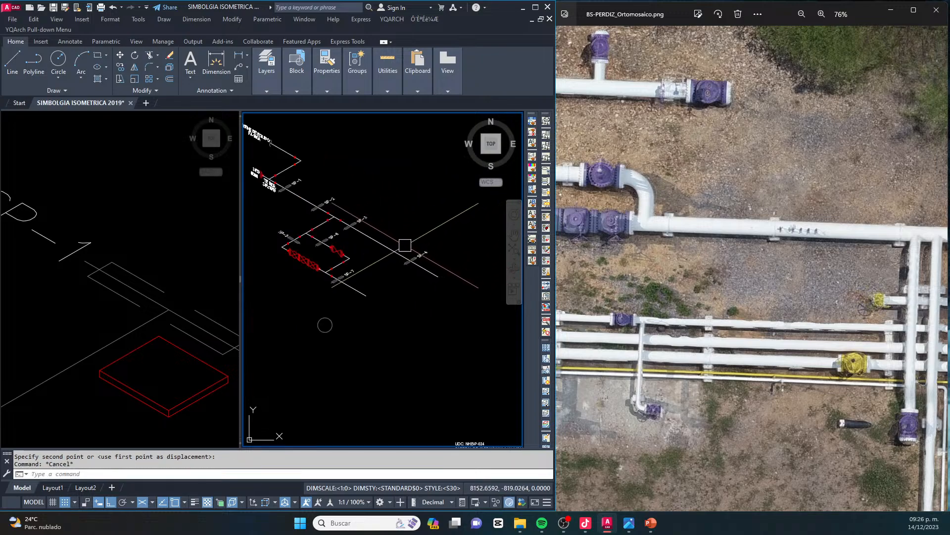
middle_click_drag(347, 249, 430, 260)
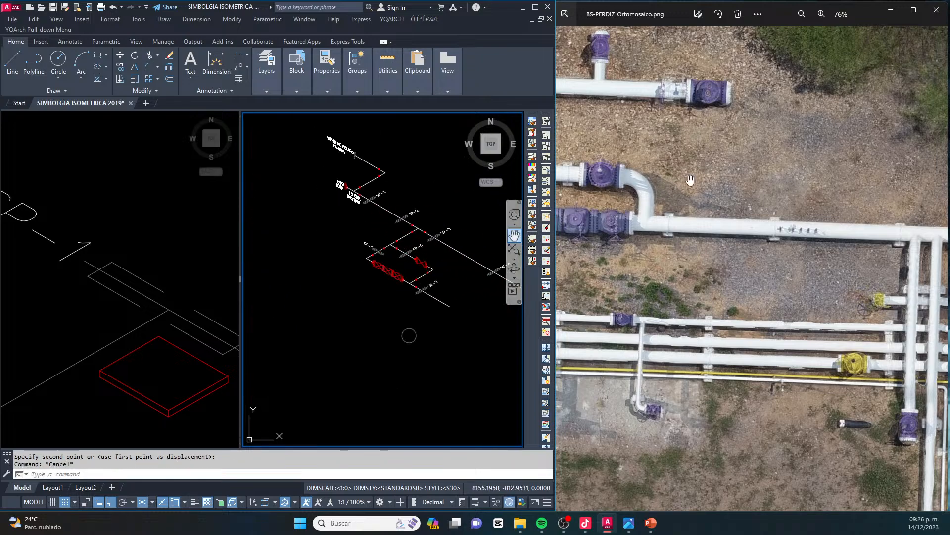
left_click(652, 163)
left_click_drag(653, 162, 774, 161)
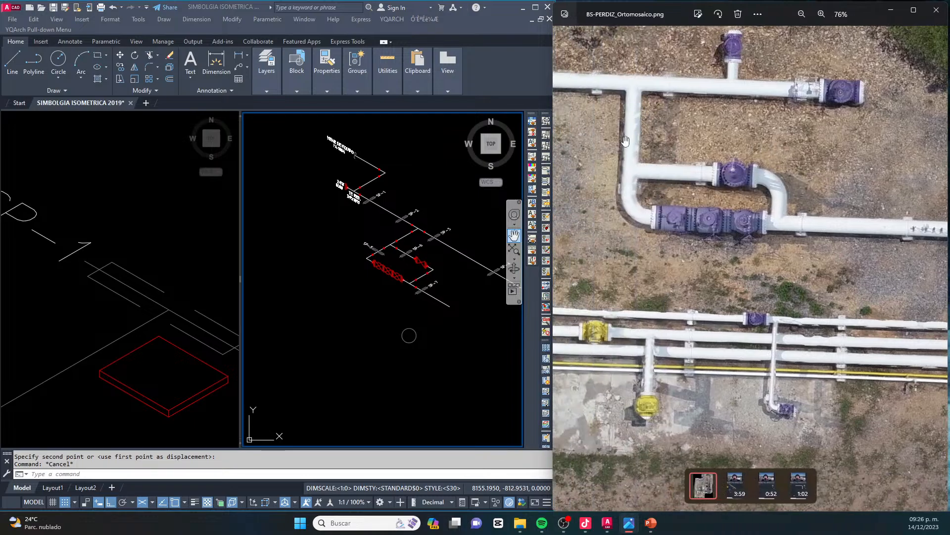
left_click(404, 210)
scroll(416, 253, "up", 2)
middle_click_drag(424, 264, 406, 264)
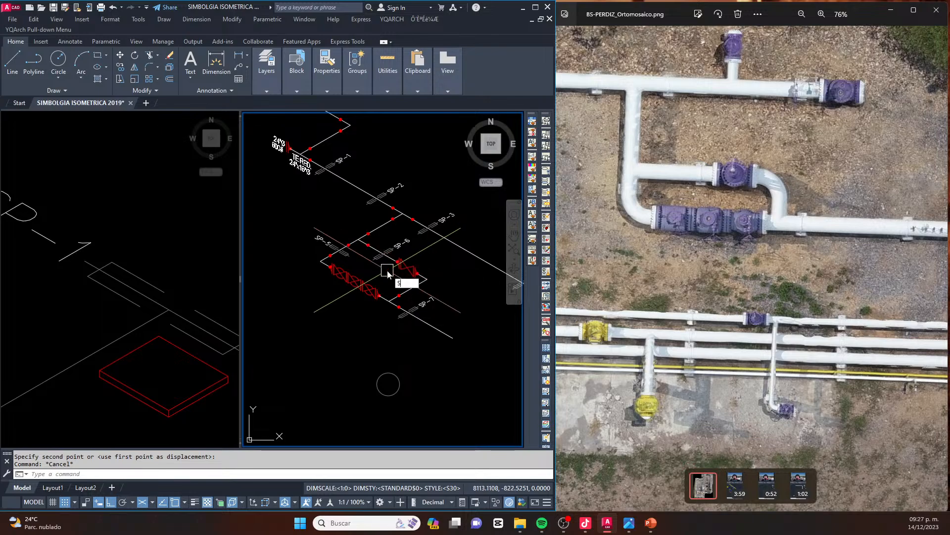
key("space")
mouse_move(314, 213)
left_mouse_down()
mouse_move(283, 282)
mouse_move(326, 401)
mouse_move(478, 347)
mouse_move(460, 287)
mouse_move(369, 217)
left_mouse_up()
key("space")
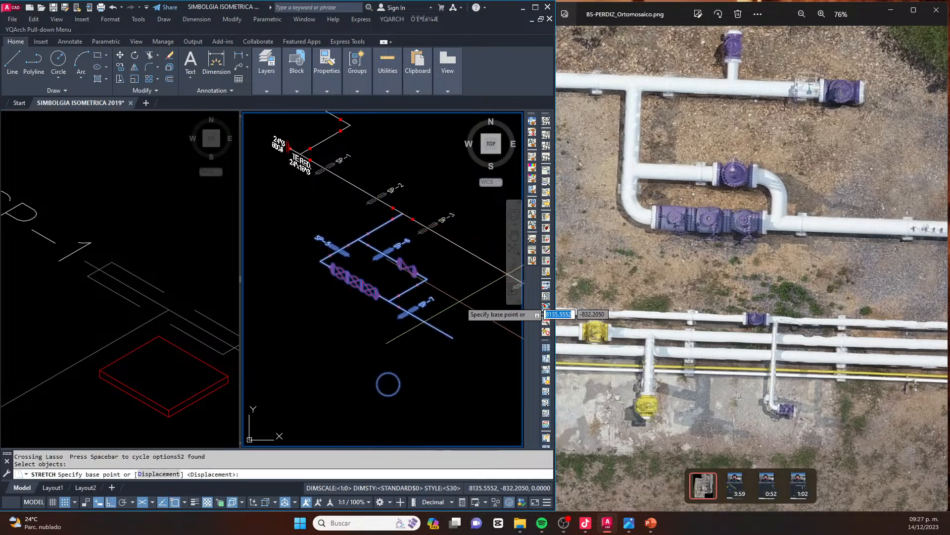
left_click(517, 285)
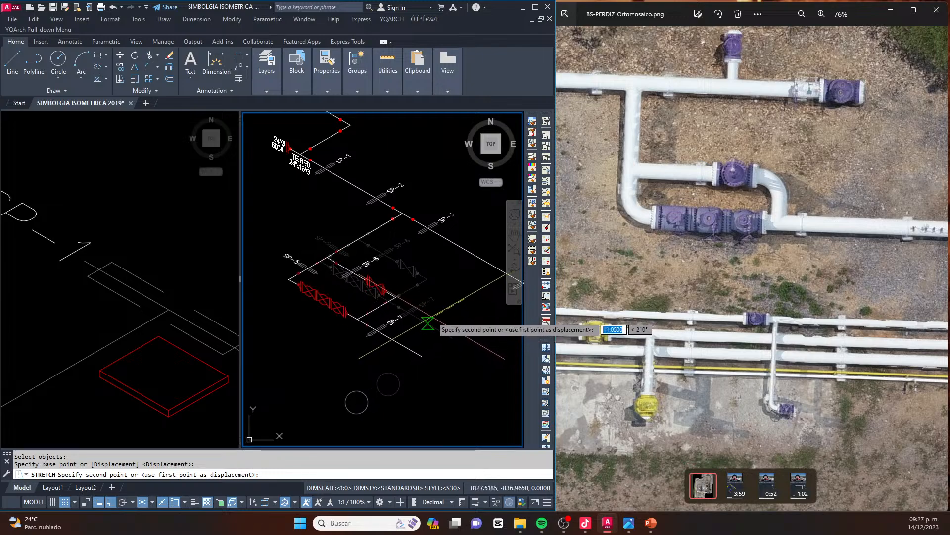
left_click(430, 308)
type("u")
key("space")
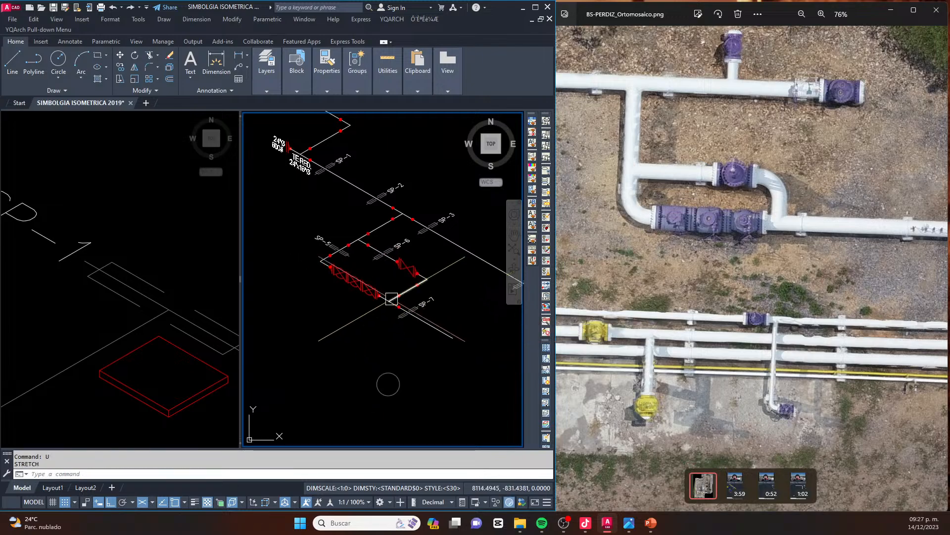
Lengthen the branch pipe by stretching the valve run and bypass with supports SP-5, SP-6 and SP-7 away from the header
mouse_move(310, 224)
left_mouse_down()
mouse_move(337, 394)
mouse_move(460, 391)
mouse_move(444, 271)
mouse_move(385, 222)
mouse_move(367, 222)
left_mouse_up()
key("Return")
left_click(445, 273)
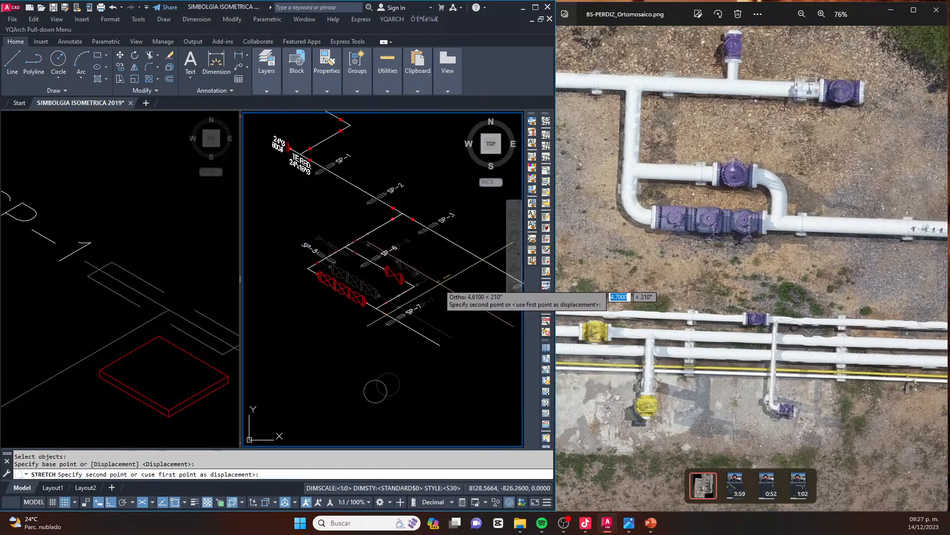
key("Escape")
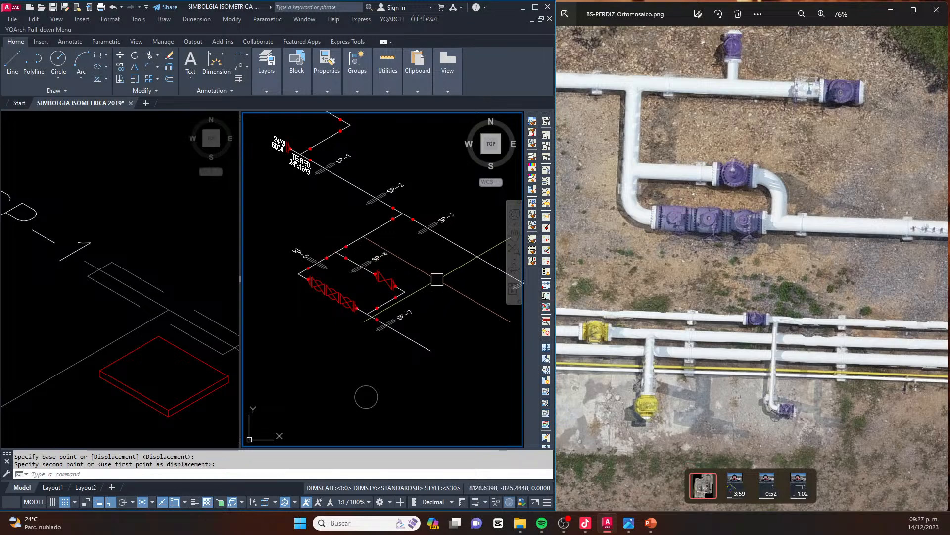
Try stretching the bypass line with SP-6 and its gate valve toward the header, and undo the stretch
scroll(383, 286, "up", 2)
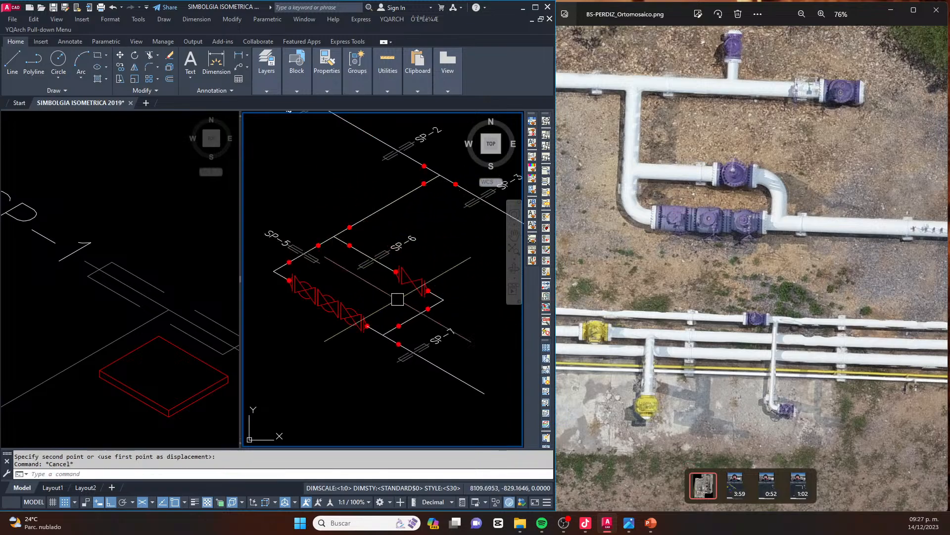
middle_click_drag(376, 232, 347, 246)
key("Return")
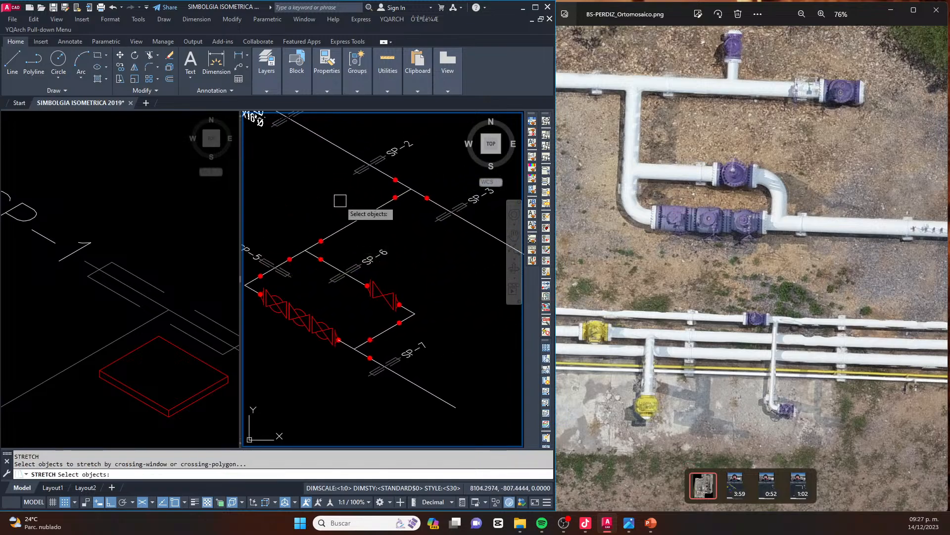
left_click_drag(339, 199, 302, 216)
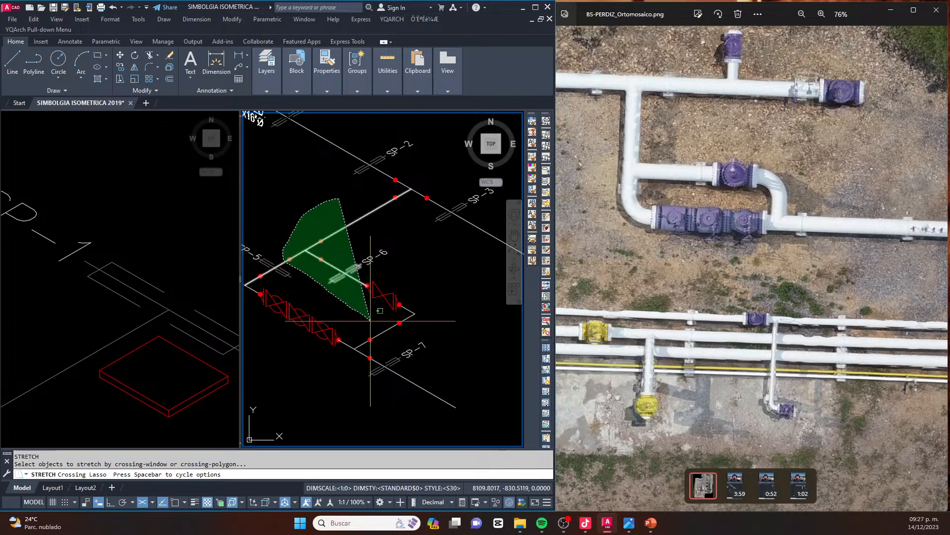
key("Return")
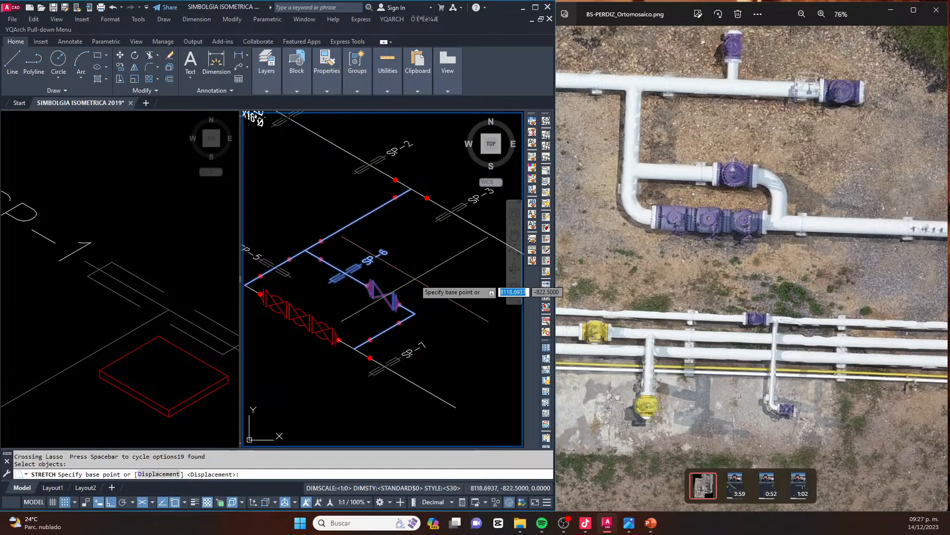
left_click(416, 281)
left_click(431, 270)
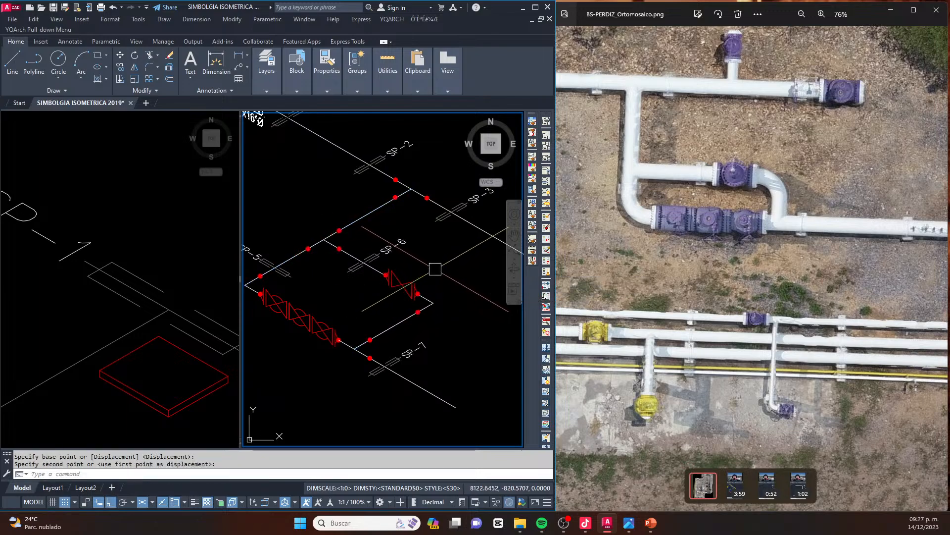
type("u")
key("Return")
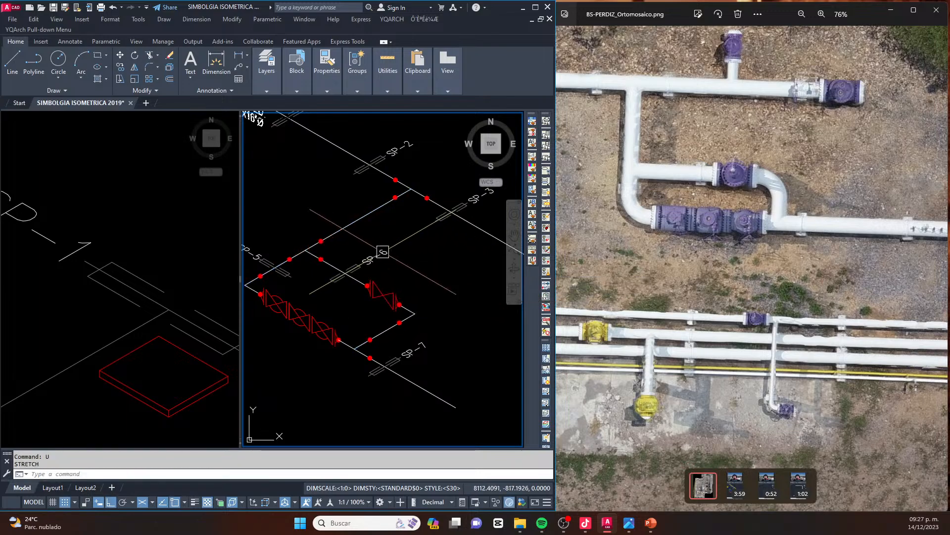
Move the bypass line with its gate valve, SP-6 support and adjoining weld dots toward the header along the branch direction
scroll(355, 283, "up", 2)
left_click(454, 256)
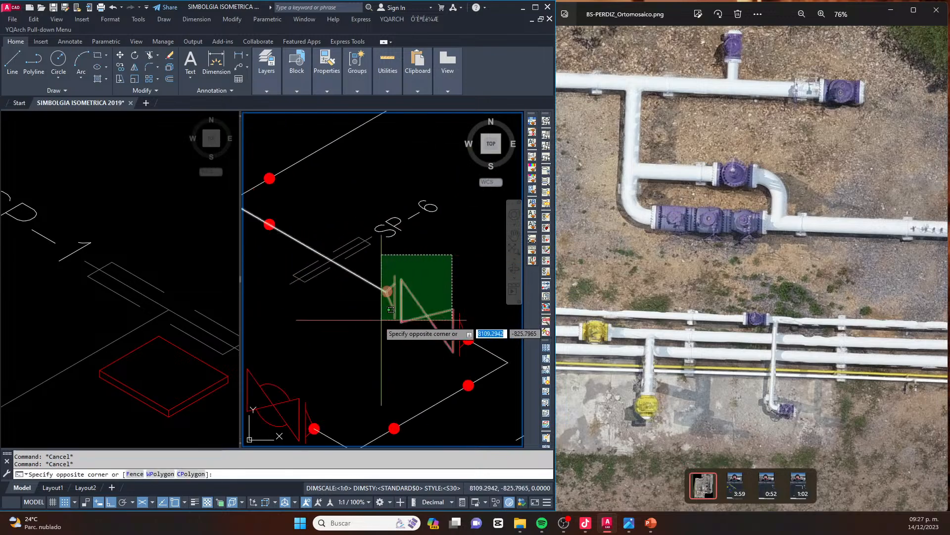
left_click(379, 318)
scroll(356, 279, "down", 1)
left_click(354, 221)
left_click(477, 350)
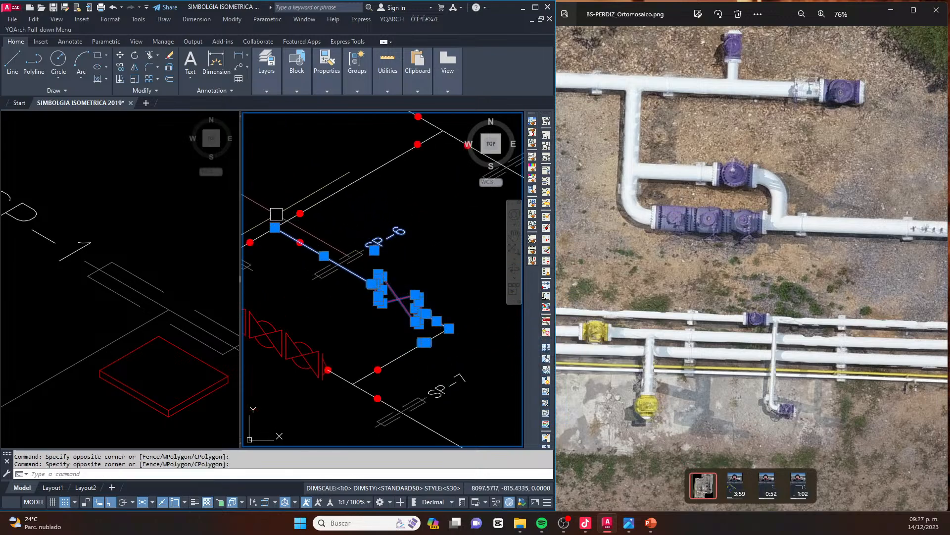
middle_click_drag(277, 215, 314, 220)
left_click(269, 172)
left_click(380, 262)
left_click(439, 258)
left_click(381, 244)
scroll(377, 262, "down", 2)
scroll(438, 263, "up", 2)
type("m")
key("space")
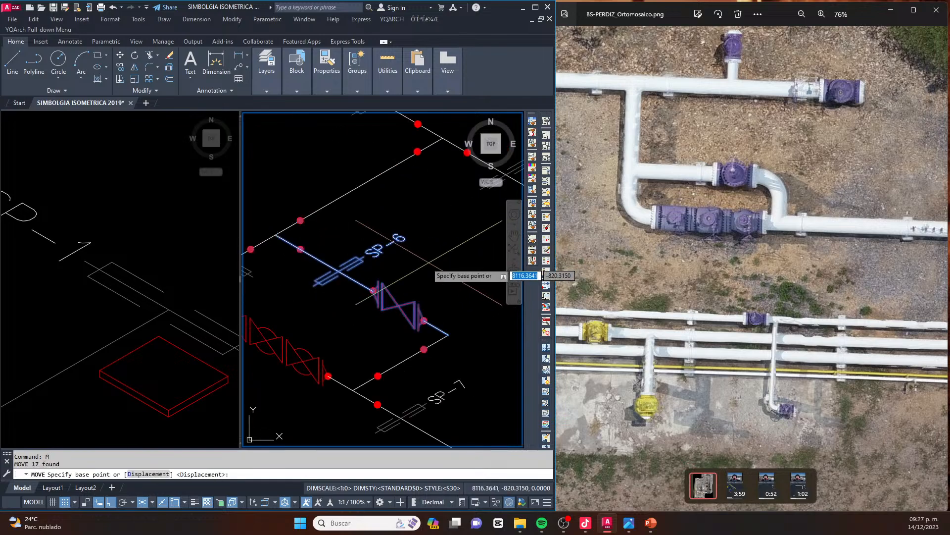
left_click(436, 256)
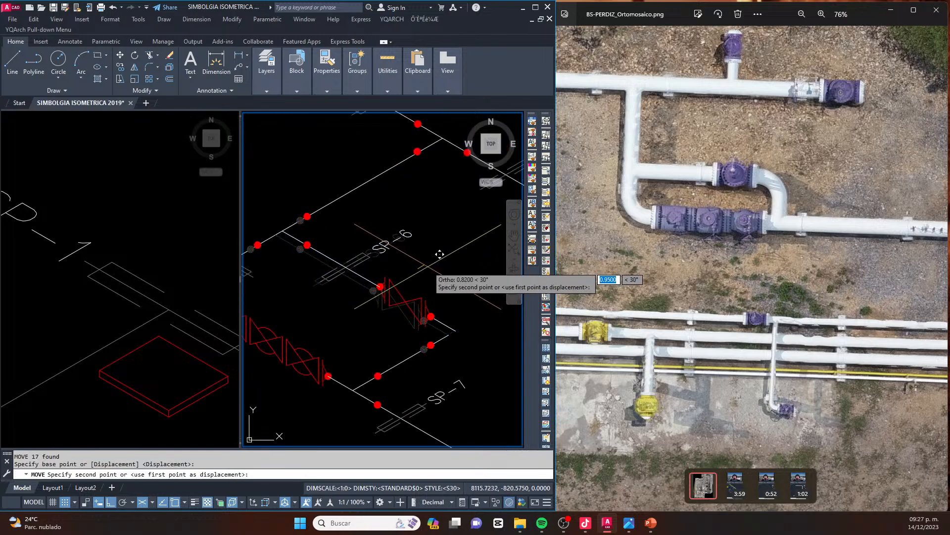
left_click(467, 242)
Fillet the bypass line with the return pipe to close the corner past the gate valve
type("f")
key("space")
left_click(439, 340)
left_click(467, 311)
key("Escape")
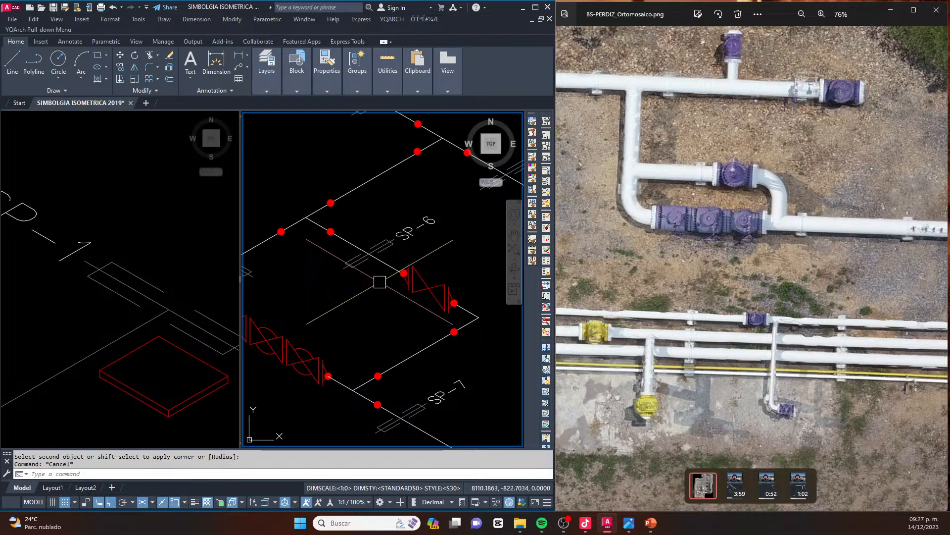
Stretch the bypass loop with SP-6, its gate valve and weld dots slightly away from the header along the branch direction
type("s")
key("space")
mouse_move(351, 167)
left_mouse_down()
mouse_move(268, 201)
mouse_move(334, 302)
mouse_move(478, 359)
mouse_move(474, 247)
mouse_move(429, 195)
mouse_move(436, 239)
left_mouse_up()
key("space")
left_click(472, 244)
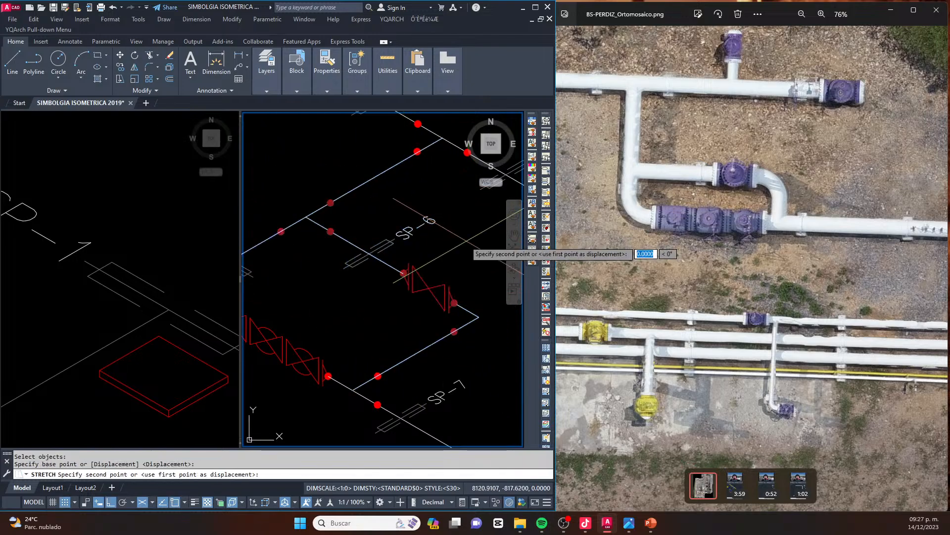
left_click(453, 250)
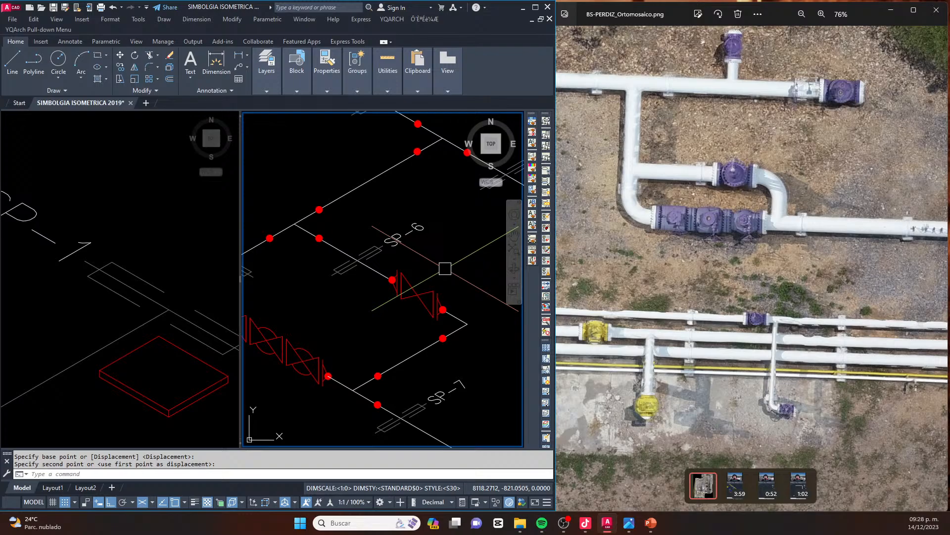
scroll(444, 268, "down", 4)
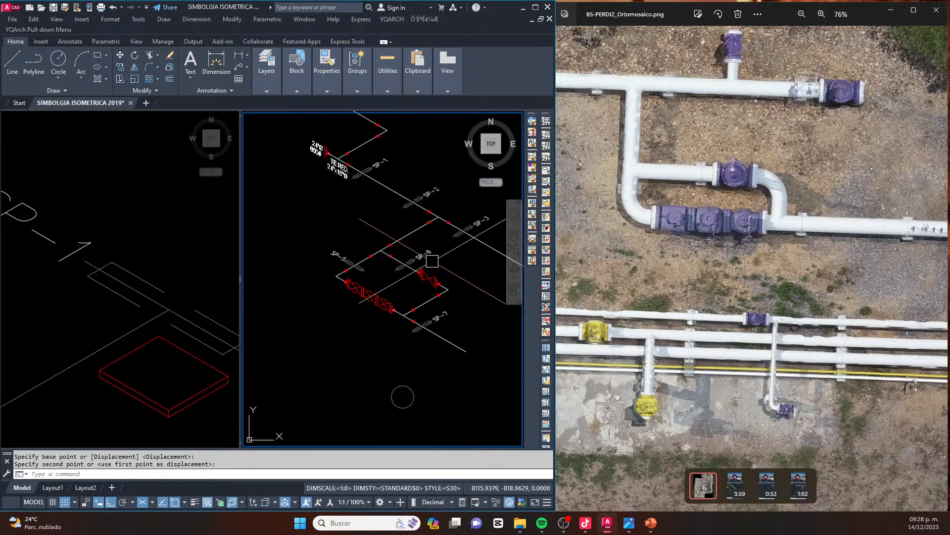
middle_click_drag(432, 261, 399, 291)
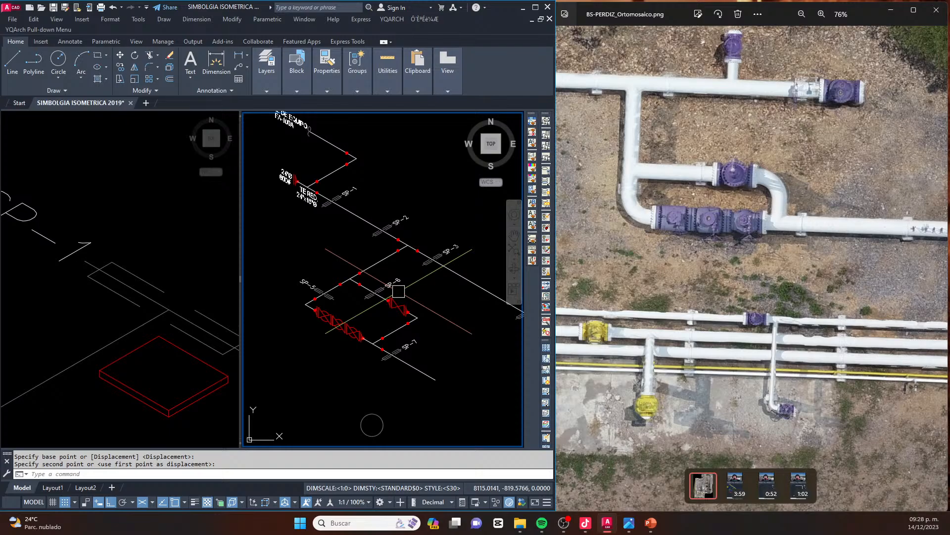
scroll(399, 291, "down", 2)
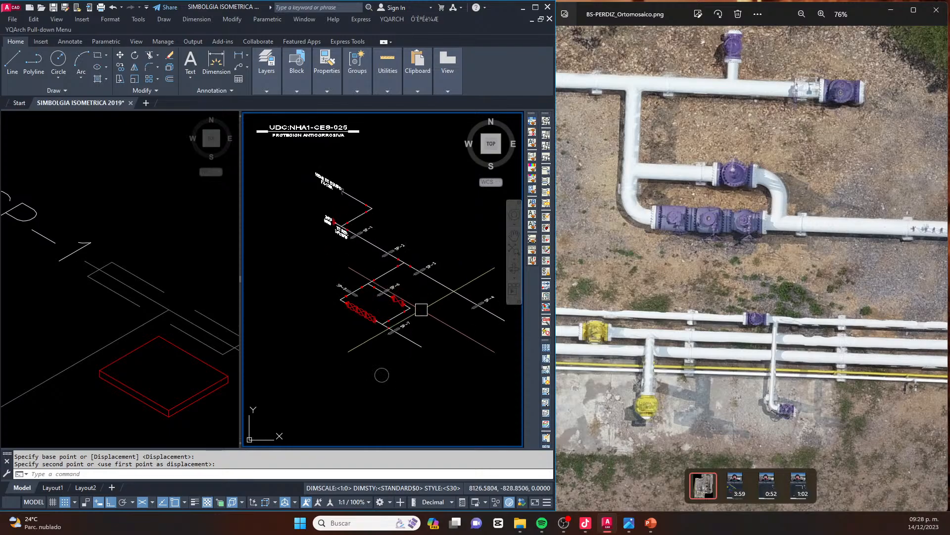
Lengthen the outlet pipe past SP-7 by stretching its free end along the isometric axis, and save the drawing
middle_click_drag(434, 344, 394, 335)
type("s")
key("space")
left_click(411, 327)
left_click(388, 345)
key("space")
left_click(394, 356)
key("Escape")
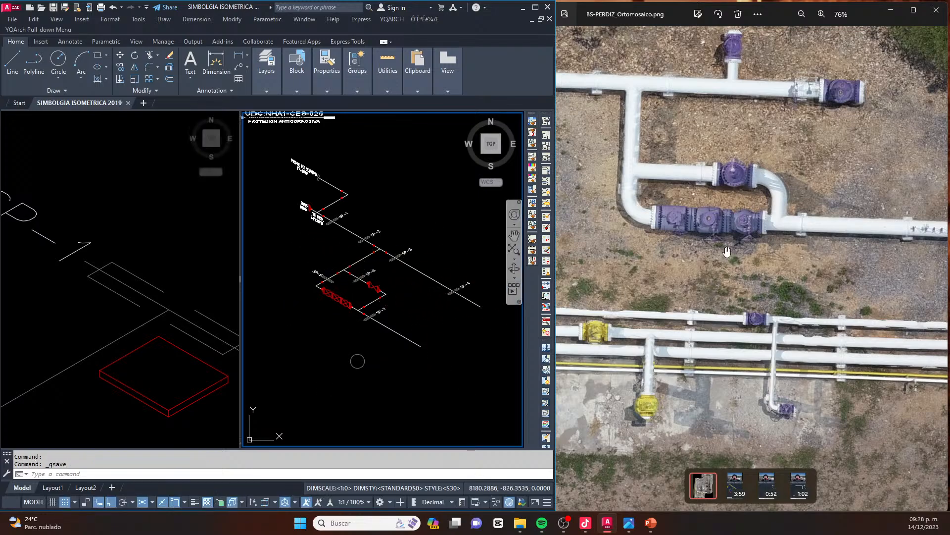
Stretch the free end of the pipe past SP-7 further out, following the long outlet run in the orthomosaic
scroll(726, 161, "down", 5)
left_click_drag(725, 161, 710, 228)
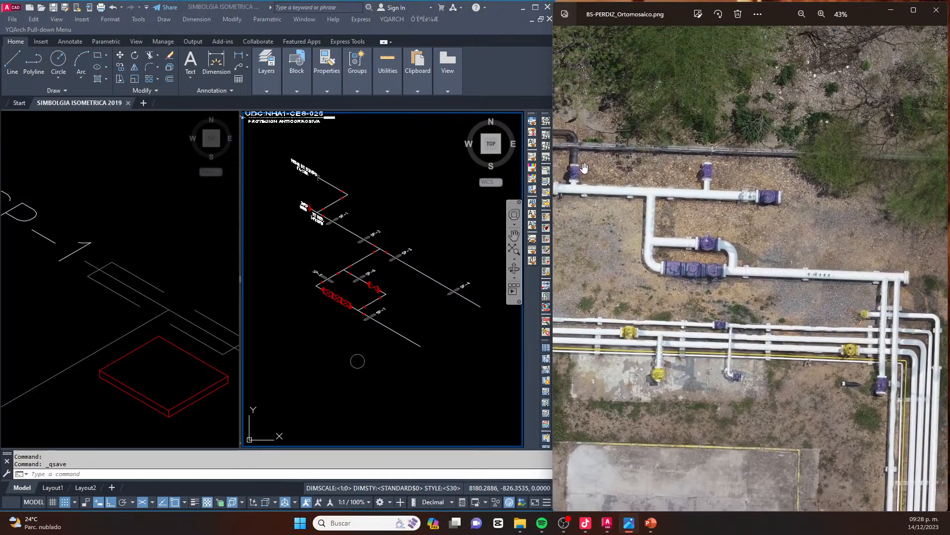
scroll(720, 208, "up", 5)
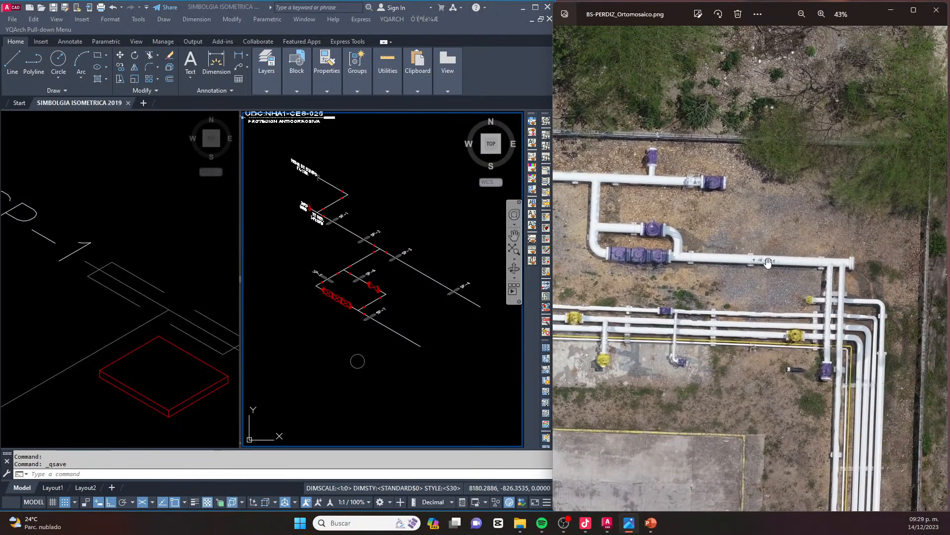
scroll(755, 261, "up", 4)
scroll(760, 259, "down", 3)
left_click_drag(763, 258, 753, 257)
middle_click_drag(409, 341, 363, 302)
type("s")
key("space")
left_click(399, 293)
left_click(353, 329)
key("space")
left_click(353, 329)
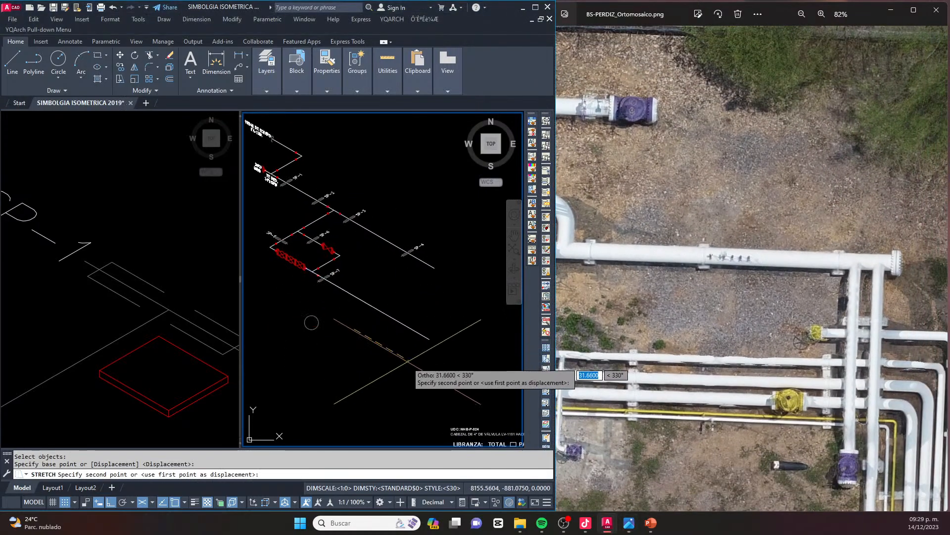
key("Escape")
Copy the TE RED. 24"x16"Ø tee label, its three weld dots and the branch line onto the header between SP-3 and SP-4
left_click_drag(604, 87, 782, 170)
middle_click_drag(385, 223, 433, 254)
left_click_drag(649, 179, 833, 201)
left_click(352, 221)
scroll(339, 212, "up", 8)
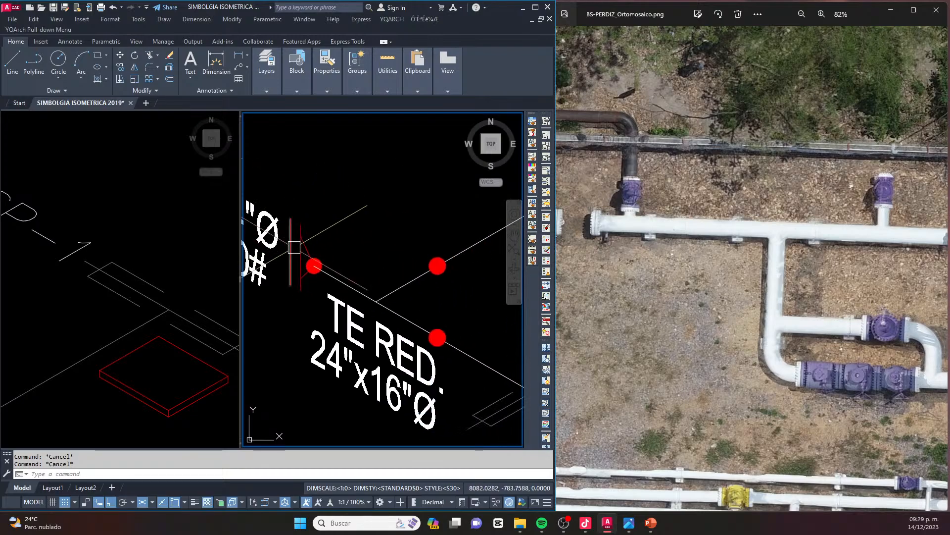
scroll(296, 241, "up", 6)
left_click(296, 240)
left_click(425, 366)
scroll(244, 238, "down", 7)
left_click(327, 208)
left_click(419, 375)
left_click(481, 191)
left_click(367, 271)
scroll(365, 272, "down", 8)
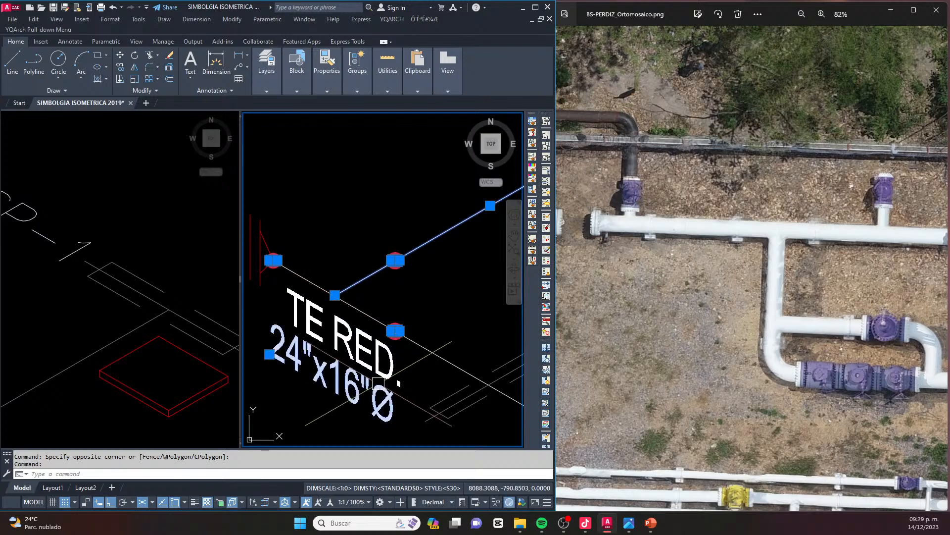
type("co")
key("space")
scroll(301, 232, "down", 2)
left_click(303, 226)
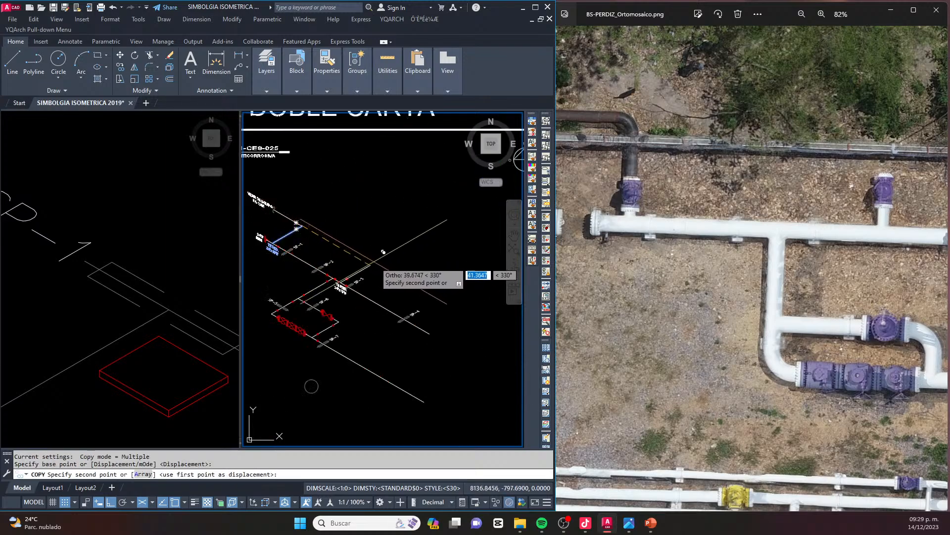
scroll(374, 265, "up", 2)
left_click(426, 278)
key("Escape")
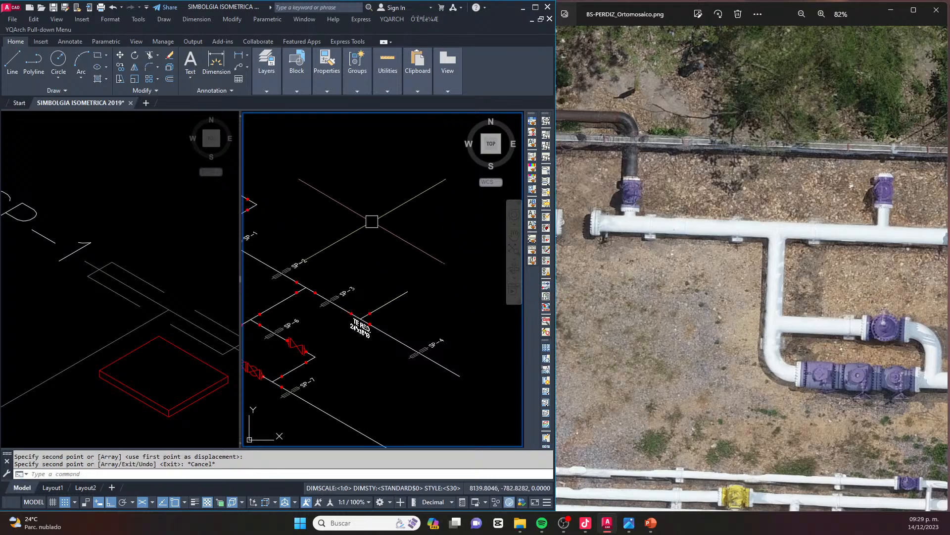
Trim the copied tee's branch line back to its weld dot
scroll(391, 312, "up", 3)
type("tr")
key("space")
left_click(384, 288)
key("Escape")
key("Escape")
key("Escape")
scroll(353, 304, "down", 3)
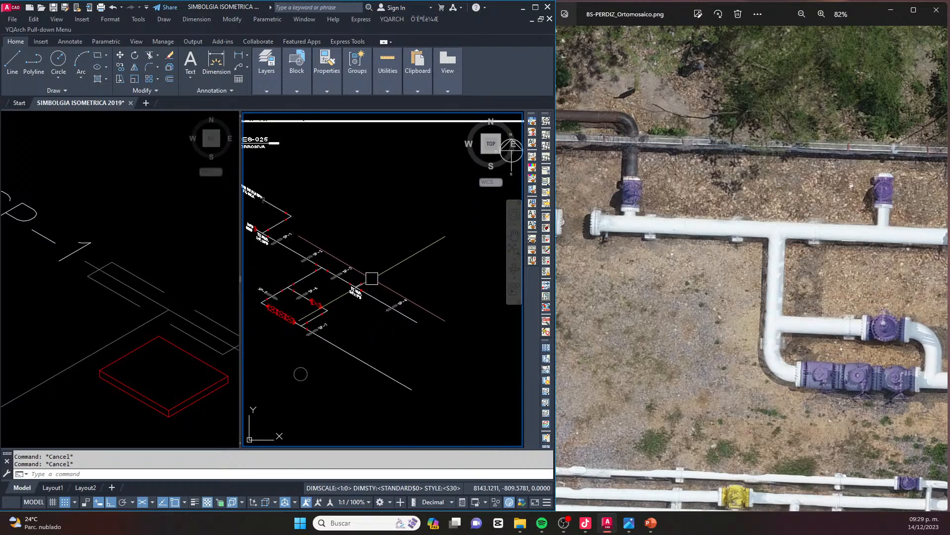
Examine the valve on the short tee branch in the orthomosaic and look for its matching symbol among the library's valves
scroll(352, 285, "up", 3)
left_click(688, 264)
scroll(744, 212, "up", 5)
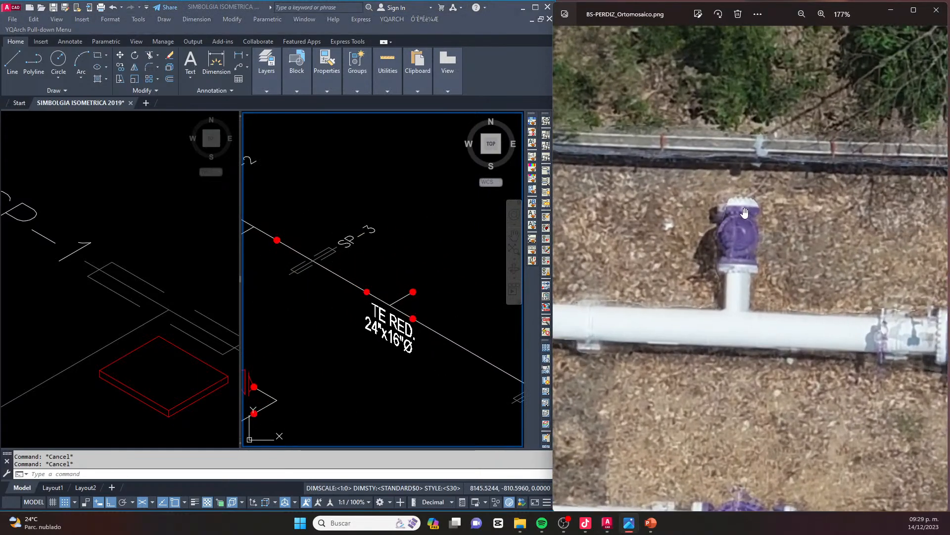
left_click(362, 214)
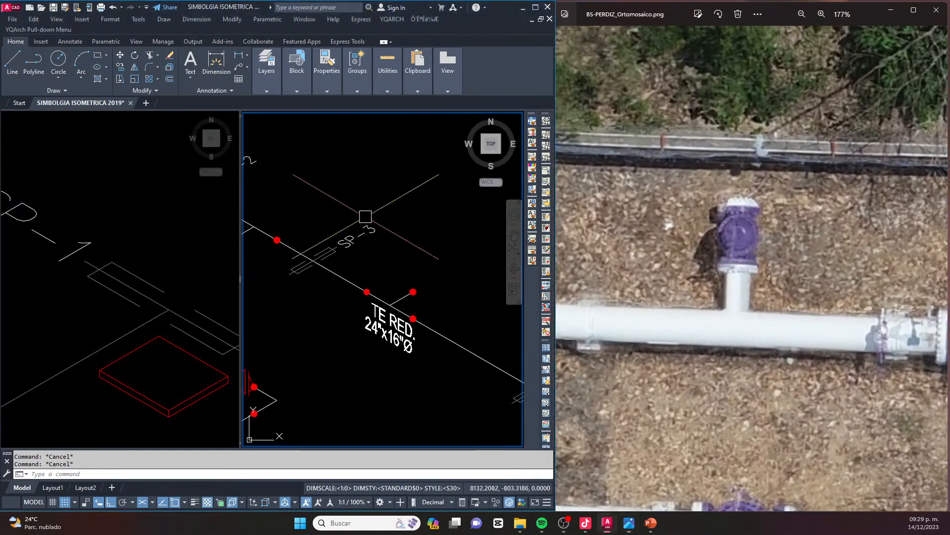
scroll(415, 235, "down", 5)
scroll(421, 236, "up", 2)
left_click(158, 292)
scroll(74, 336, "down", 5)
scroll(58, 353, "up", 6)
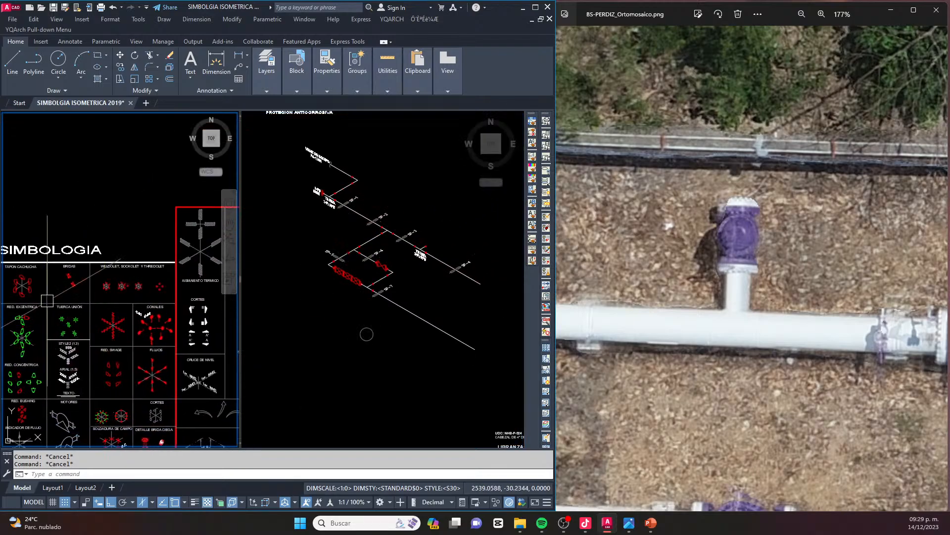
scroll(115, 273, "down", 4)
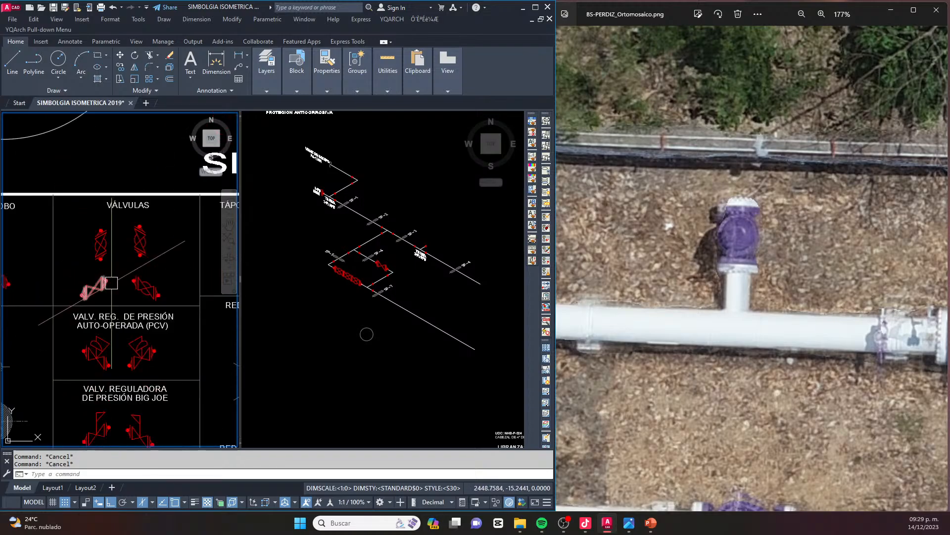
scroll(115, 272, "up", 4)
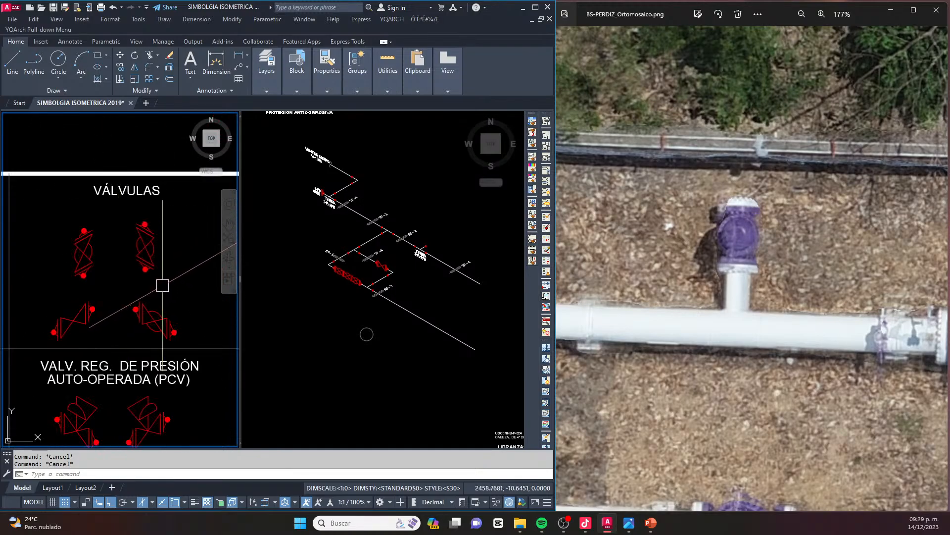
scroll(162, 286, "down", 2)
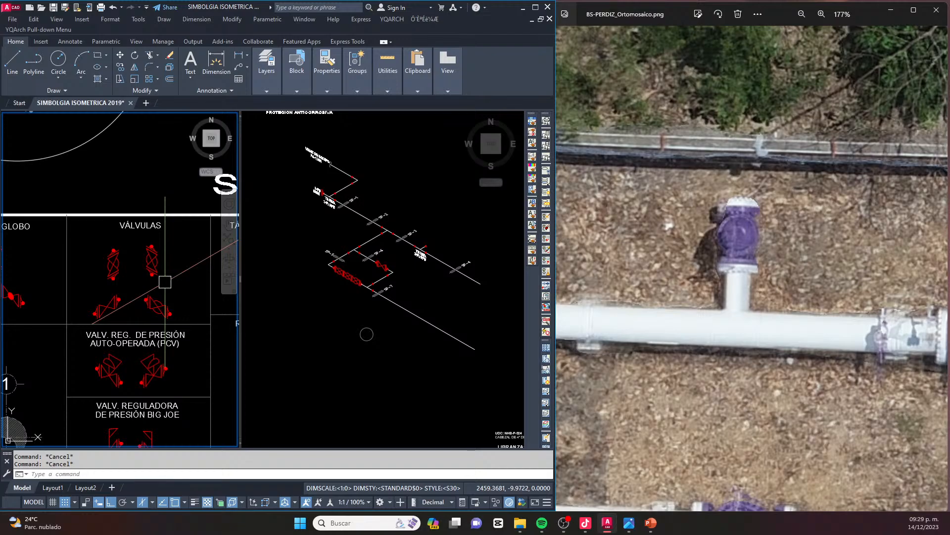
Copy the flanged gate valve symbol with matching isometric direction from the symbol library onto the new tee branch's weld dot
scroll(128, 305, "up", 3)
left_click(70, 276)
left_click(90, 323)
middle_click_drag(83, 319, 140, 301)
scroll(116, 307, "up", 2)
left_click(113, 309)
left_click(382, 282)
scroll(427, 242, "up", 6)
scroll(435, 243, "up", 4)
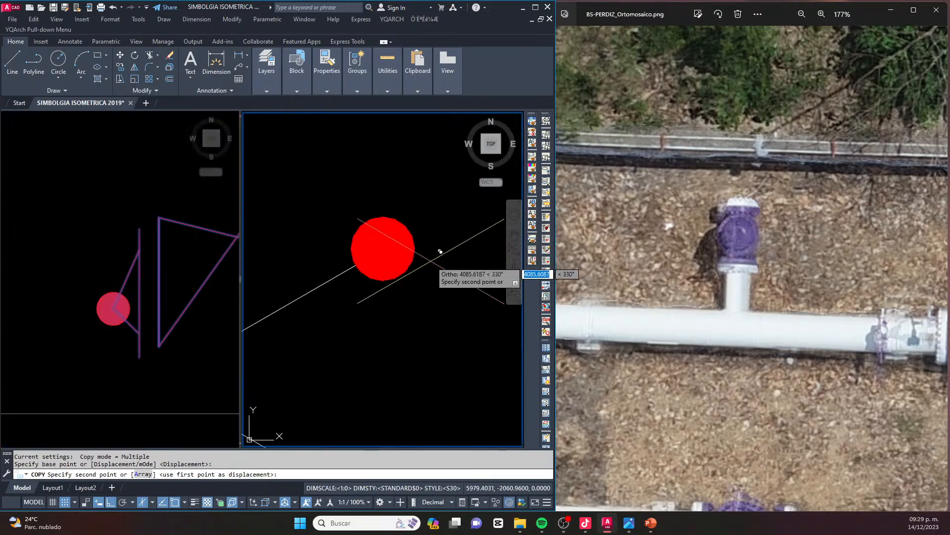
scroll(383, 247, "down", 8)
key("Escape")
key("Escape")
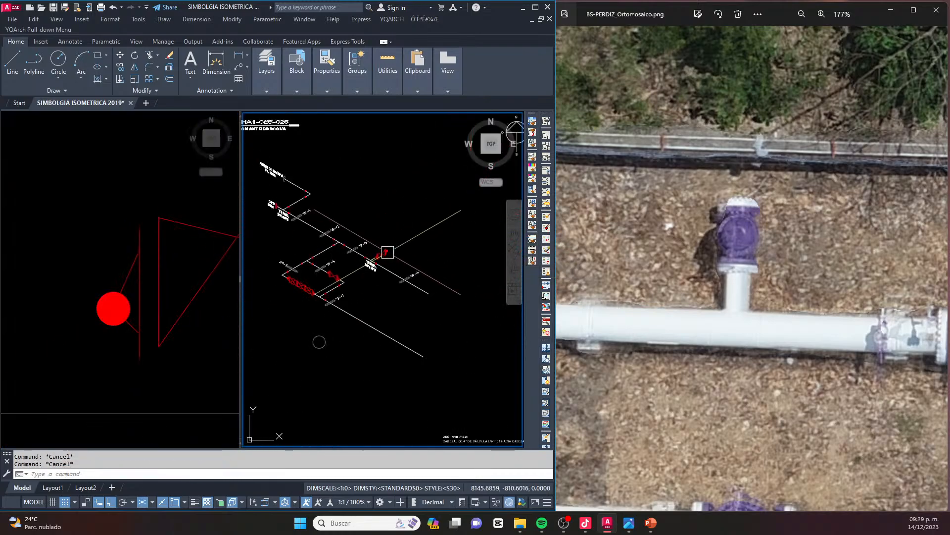
Explode the new valve symbol and delete the weld dot and flange neck at its outer end
scroll(354, 244, "down", 2)
scroll(396, 252, "up", 6)
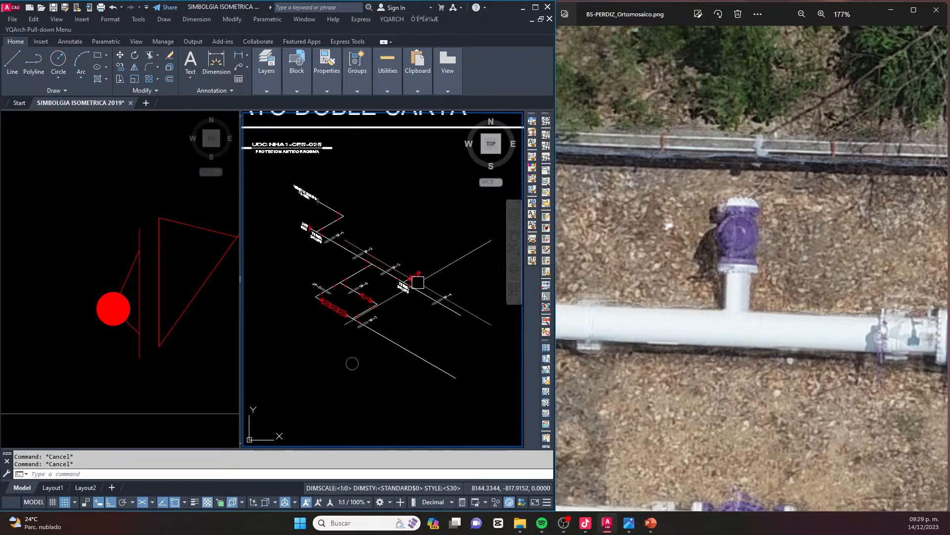
scroll(422, 246, "up", 4)
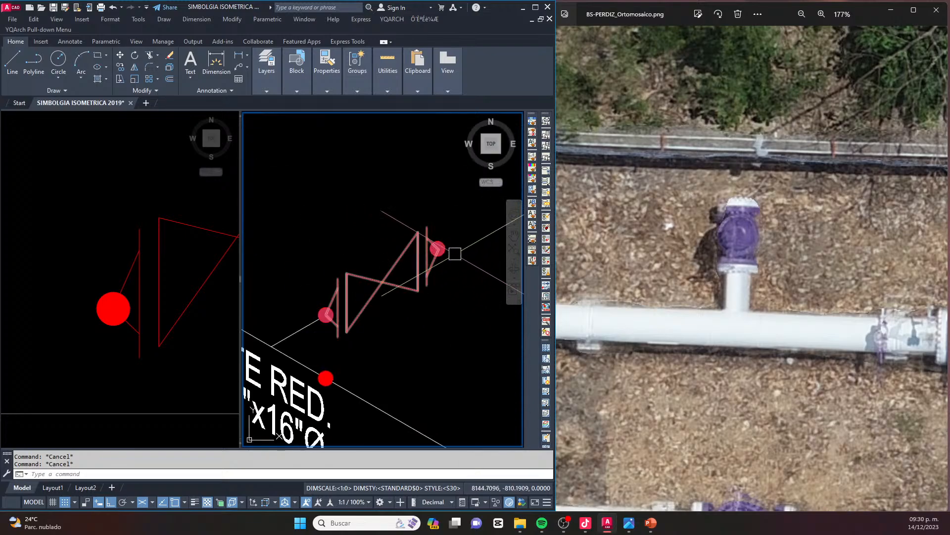
left_click(433, 250)
type("x")
key("Return")
left_click(448, 231)
left_click(434, 265)
key("Delete")
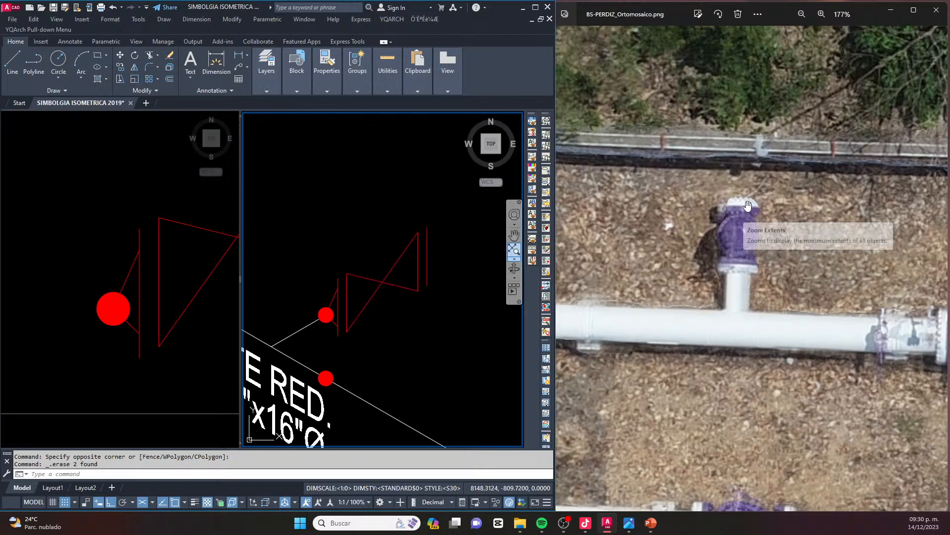
Copy the slanted XXXX sample text from the library's ARIAL (1.5) group to just above the new valve, with ortho off
left_click(374, 245)
scroll(374, 244, "down", 6)
key("Escape")
middle_click_drag(353, 239, 405, 289)
key("Escape")
key("Escape")
left_click(154, 274)
scroll(154, 275, "down", 15)
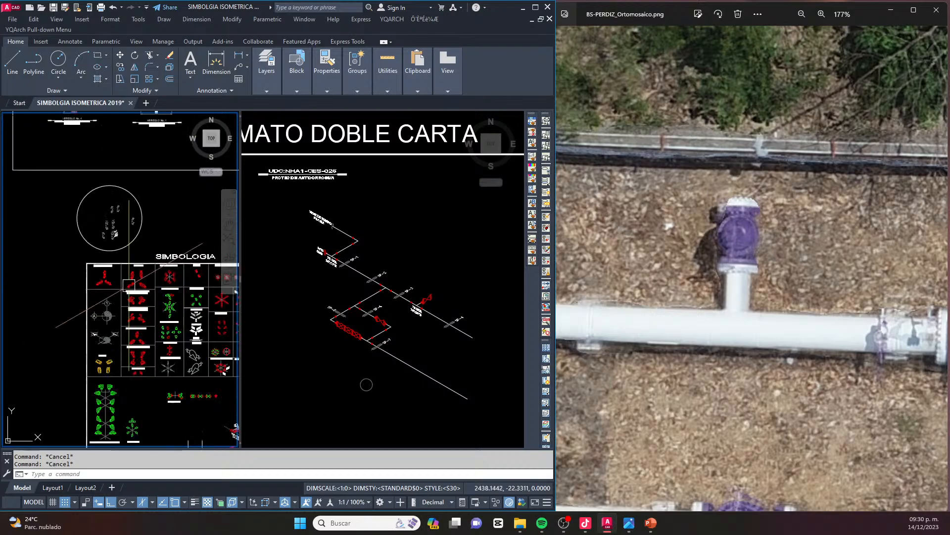
scroll(180, 312, "up", 6)
middle_click_drag(180, 311, 150, 299)
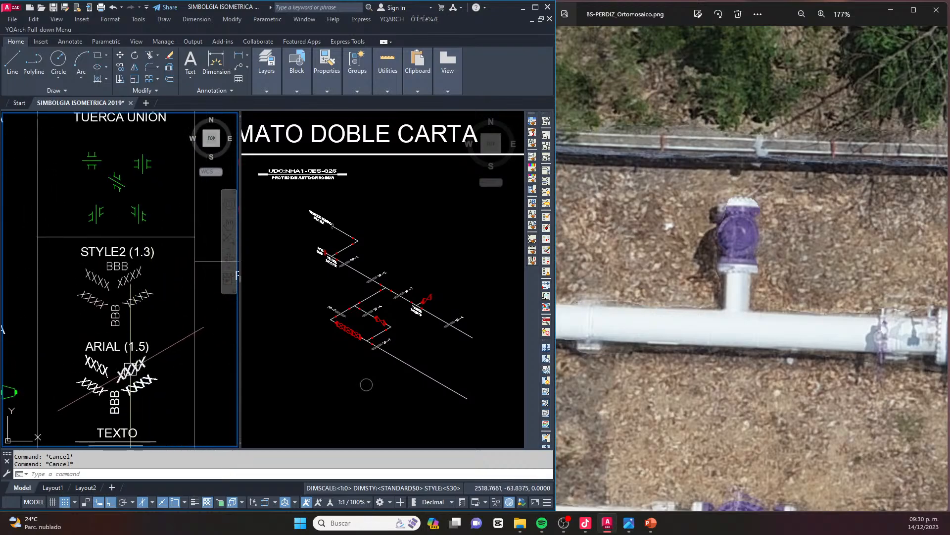
type("co")
key("space")
left_click(118, 382)
left_click(411, 325)
scroll(431, 307, "up", 6)
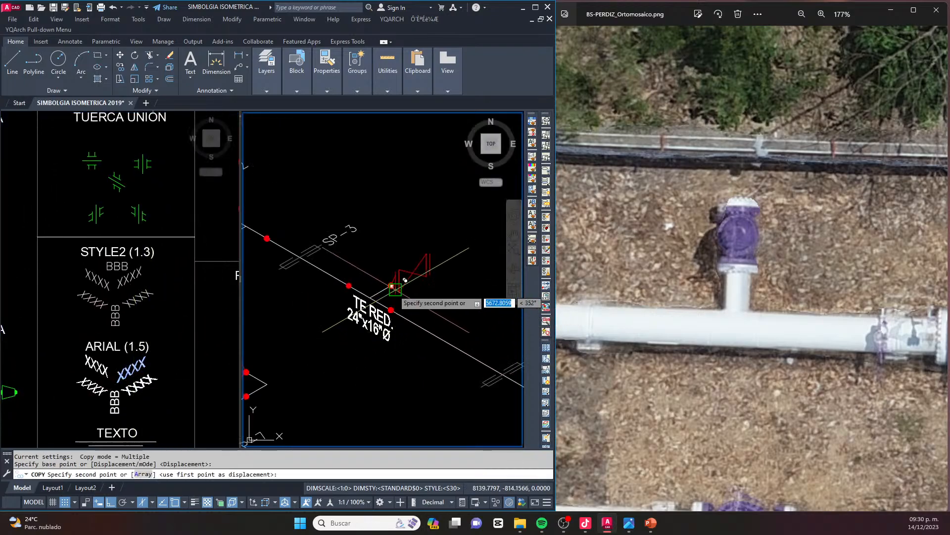
key("F8")
scroll(398, 274, "up", 6)
scroll(327, 245, "down", 2)
scroll(407, 307, "down", 2)
middle_click_drag(367, 253, 339, 301)
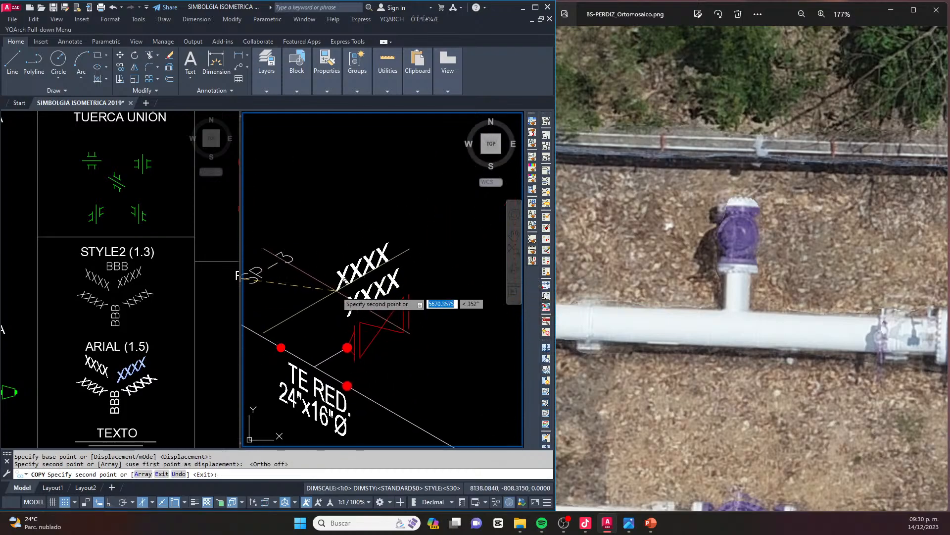
Place a second XXXX text line directly above the first one, with object snap temporarily off
key("F3")
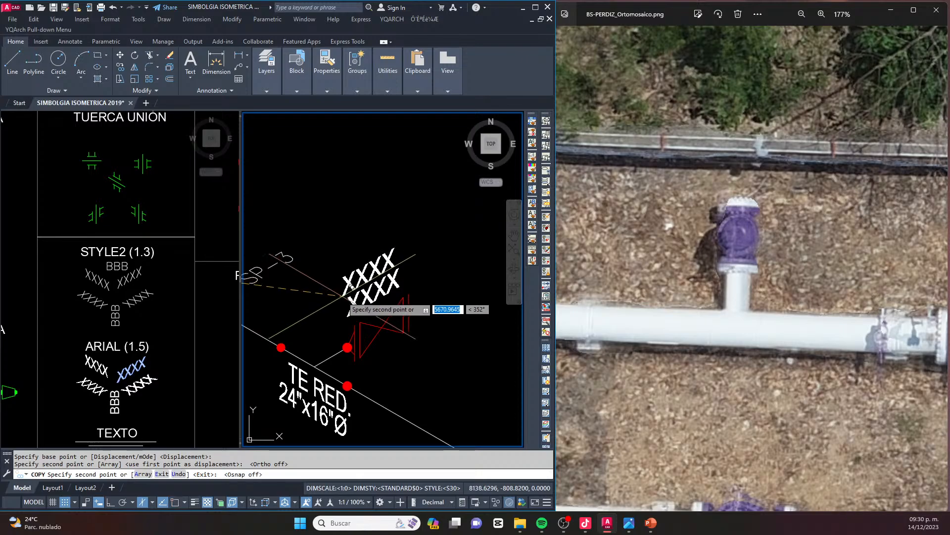
left_click(343, 294)
key("F3")
key("Escape")
scroll(395, 275, "down", 2)
key("Escape")
scroll(411, 288, "down", 2)
key("Escape")
Widen the viewport showing the piping isometric by narrowing the symbol library viewport beside it
scroll(387, 297, "up", 2)
scroll(414, 282, "down", 4)
middle_click_drag(385, 272, 436, 293)
scroll(444, 302, "up", 2)
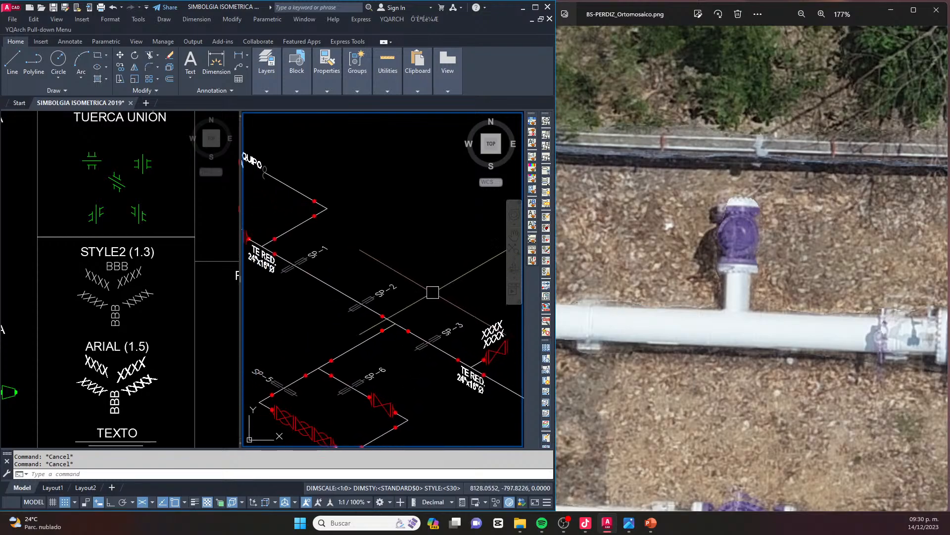
scroll(352, 290, "down", 2)
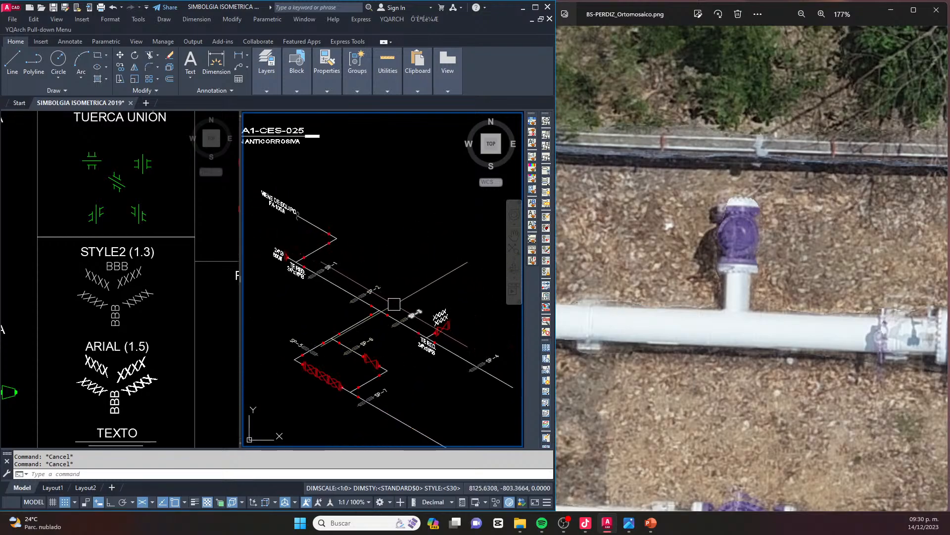
scroll(297, 244, "up", 2)
middle_click_drag(319, 246, 302, 233)
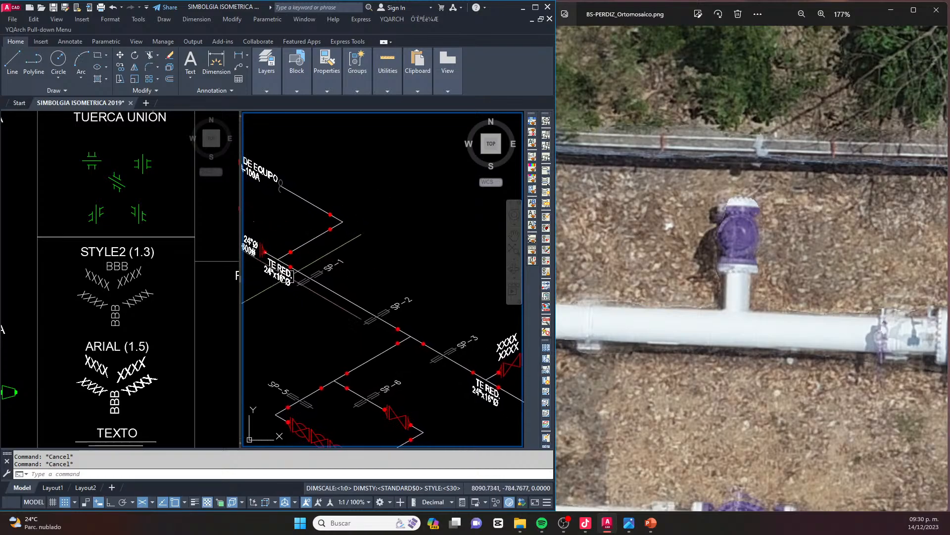
left_click_drag(240, 281, 162, 282)
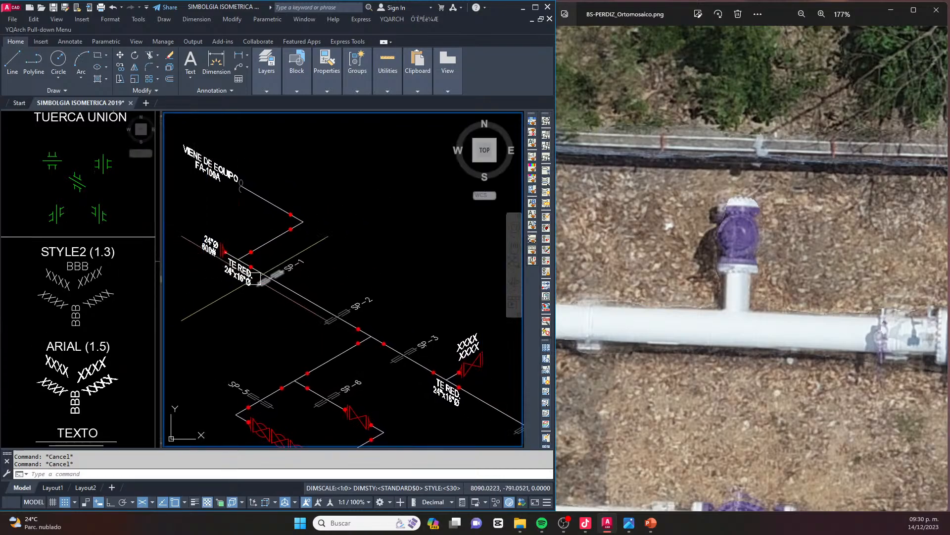
Copy the text contents 24"Ø and 600# from the header-start valve label onto the two XXXX lines above the new tee valve
key("space")
left_click(211, 243)
key("Escape")
key("space")
left_click(209, 236)
left_click(465, 341)
key("Escape")
key("space")
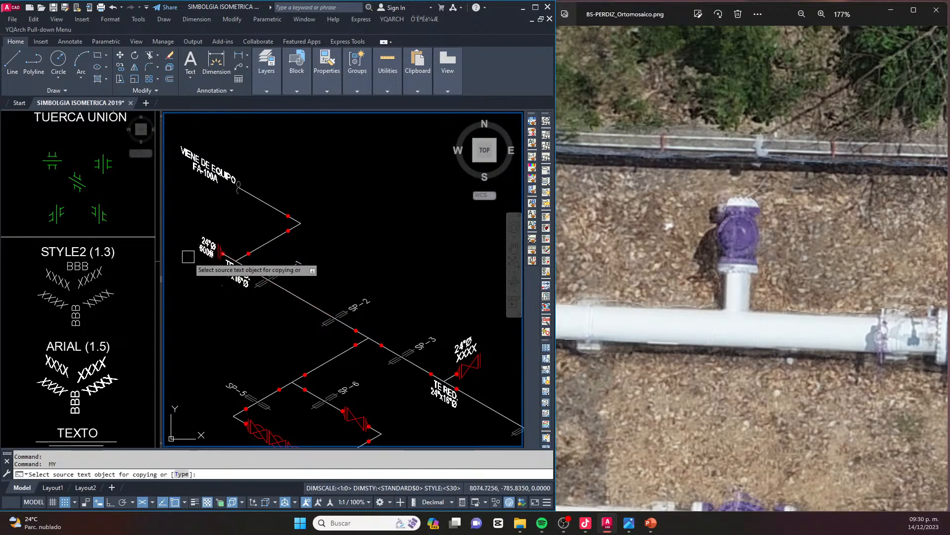
left_click(207, 246)
scroll(468, 349, "up", 5)
left_click(467, 349)
key("Escape")
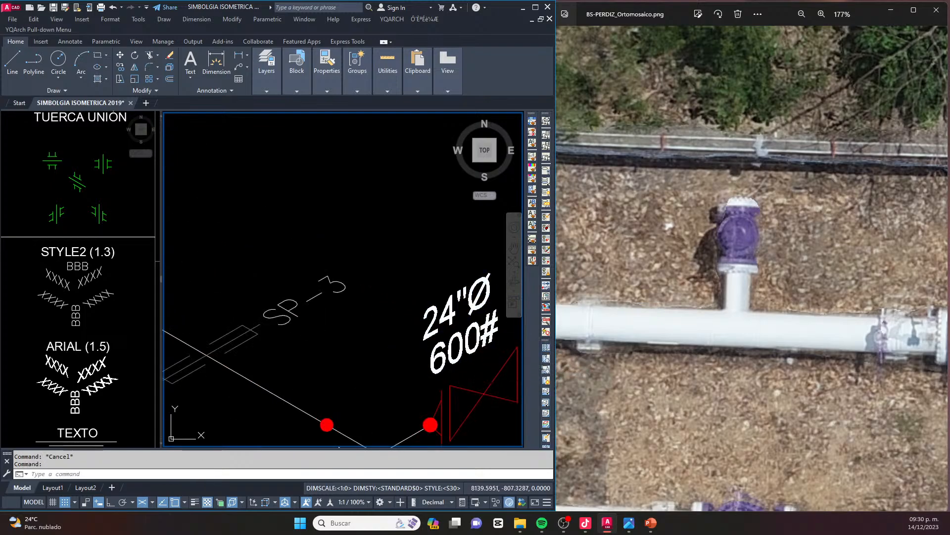
Change the upper label line above the new tee valve to 16"Ø
double_click(442, 316)
type("16")
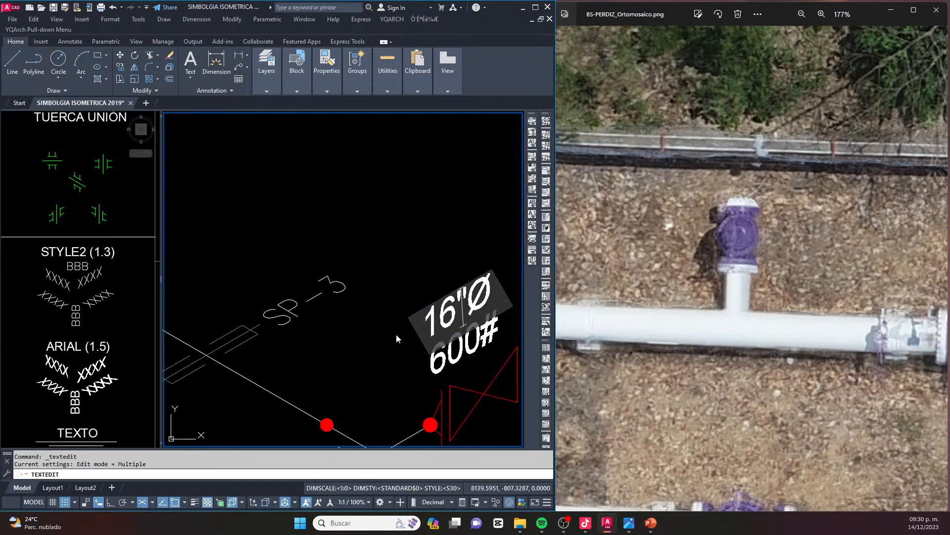
left_click(396, 333)
scroll(406, 301, "down", 5)
key("Escape")
key("Escape")
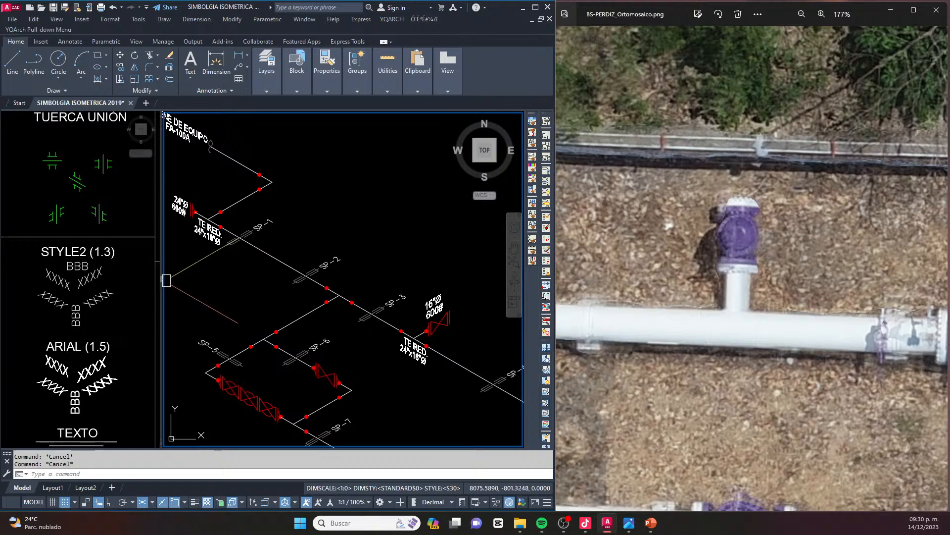
Widen the symbol library viewport by narrowing the piping isometric viewport beside it
left_click_drag(160, 279, 229, 287)
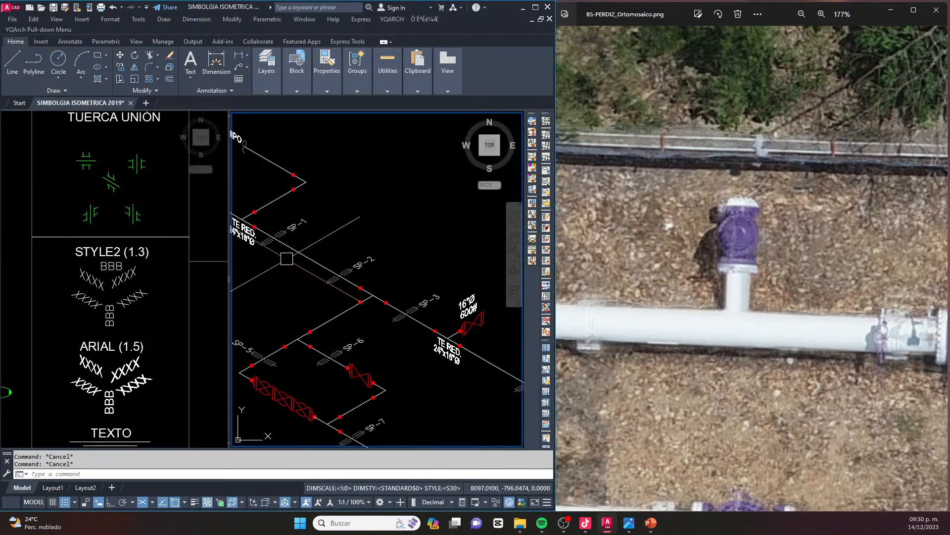
left_click(420, 246)
scroll(418, 241, "down", 4)
key("Escape")
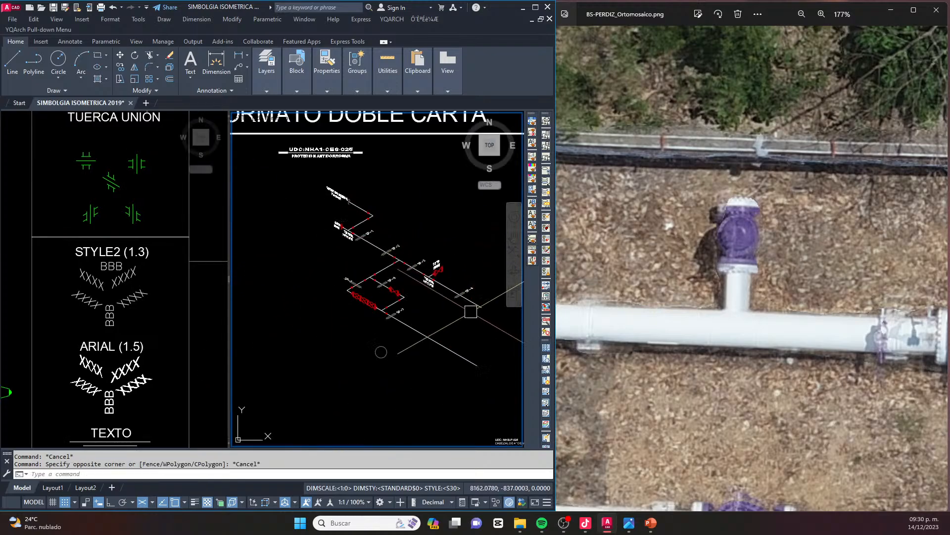
Compare the header beyond the new tee in the isometric with the orthomosaic, examining how the header ends past SP-4
scroll(438, 272, "up", 6)
key("Escape")
scroll(410, 288, "down", 5)
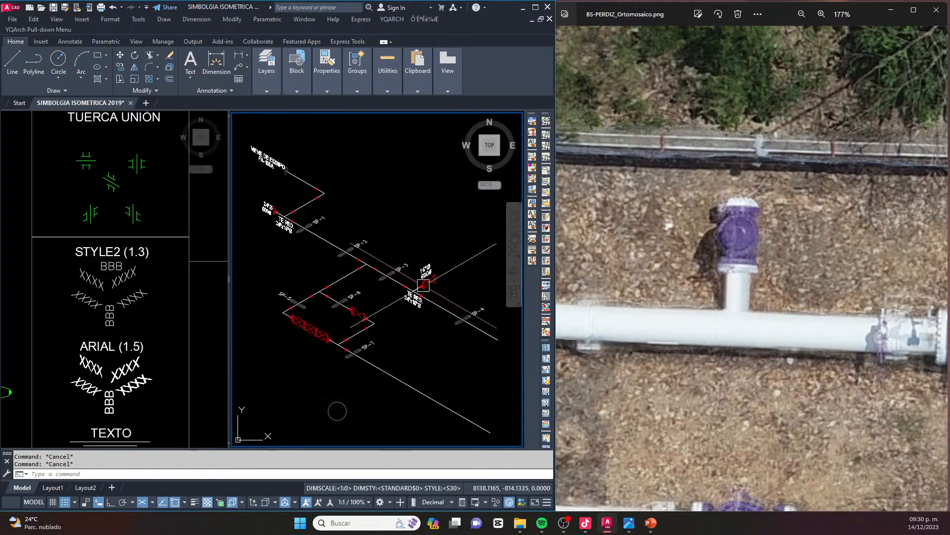
scroll(452, 297, "up", 7)
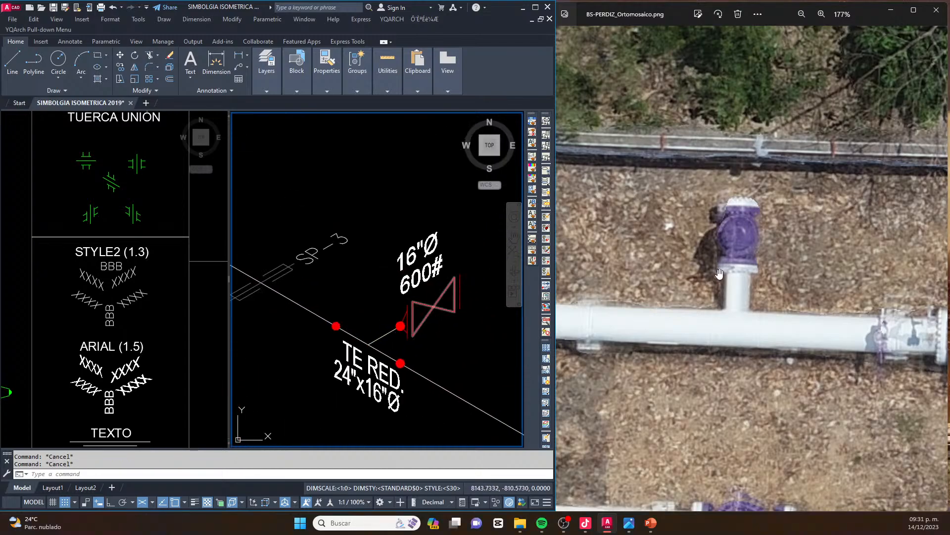
left_click(717, 265)
scroll(718, 265, "down", 5)
left_click_drag(729, 261, 675, 254)
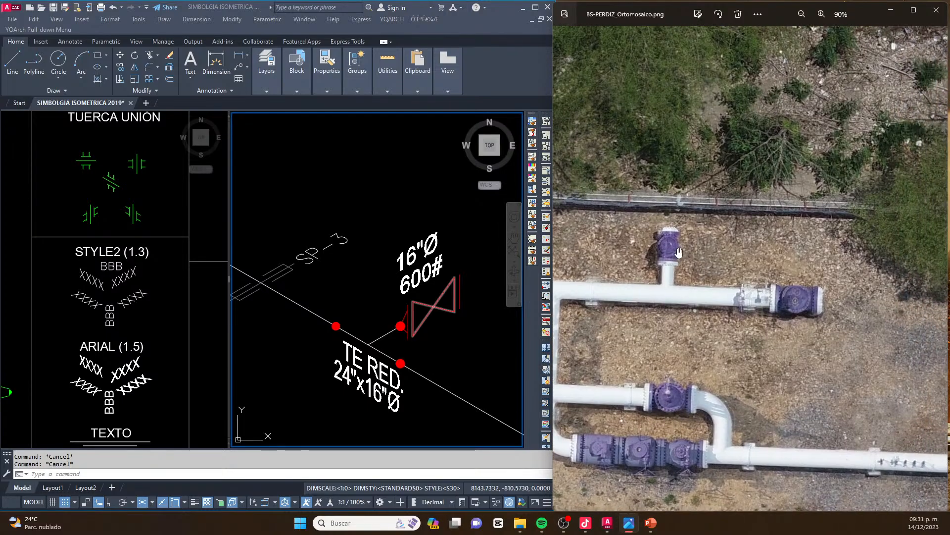
scroll(312, 270, "down", 6)
scroll(388, 314, "up", 2)
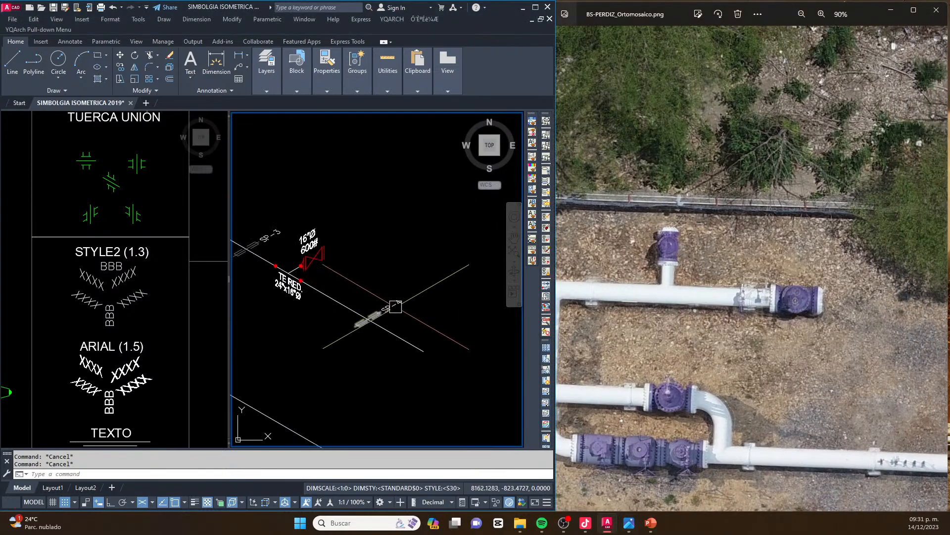
scroll(788, 292, "up", 2)
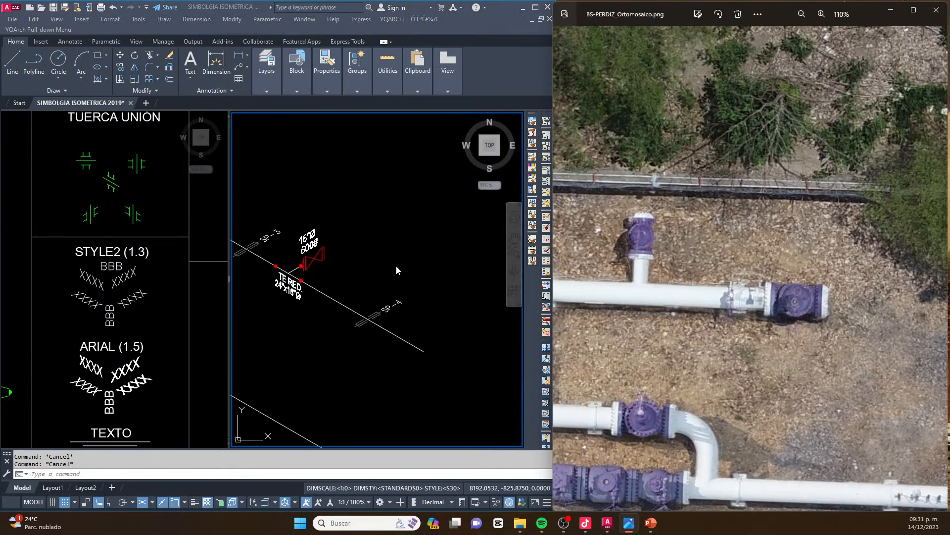
scroll(388, 277, "down", 3)
scroll(387, 276, "up", 5)
Copy the flanged valve with its weld dots from the branch beside SP-6 to the free end of the header past SP-4
left_click(305, 203)
left_click(462, 331)
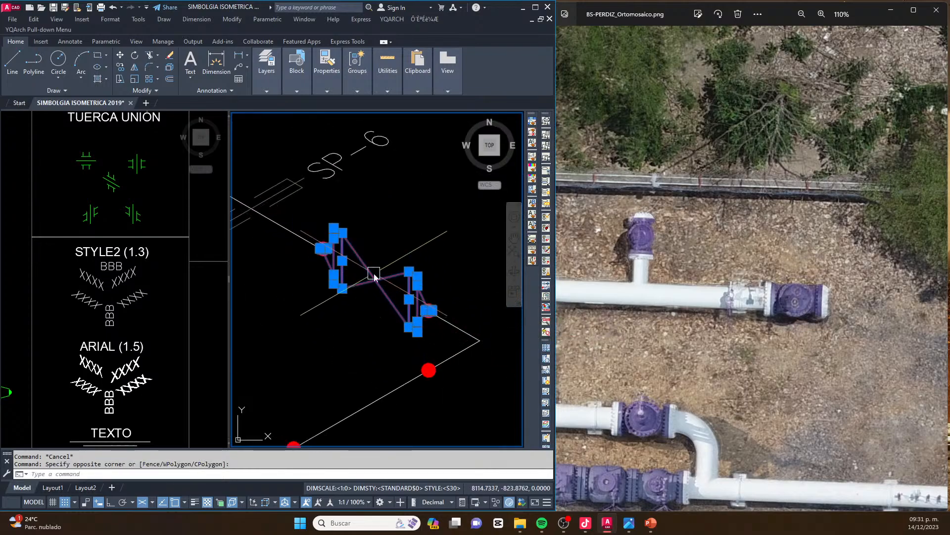
type("co")
key("space")
scroll(337, 263, "up", 2)
left_click(302, 231)
scroll(289, 238, "down", 5)
middle_click_drag(512, 272, 383, 278)
left_click(374, 286)
key("Escape")
Delete the weld dot and flange neck at the outer end of the valve at the header's end
scroll(399, 299, "up", 8)
key("Escape")
left_click(410, 297)
left_click(330, 378)
key("Delete")
scroll(391, 280, "down", 3)
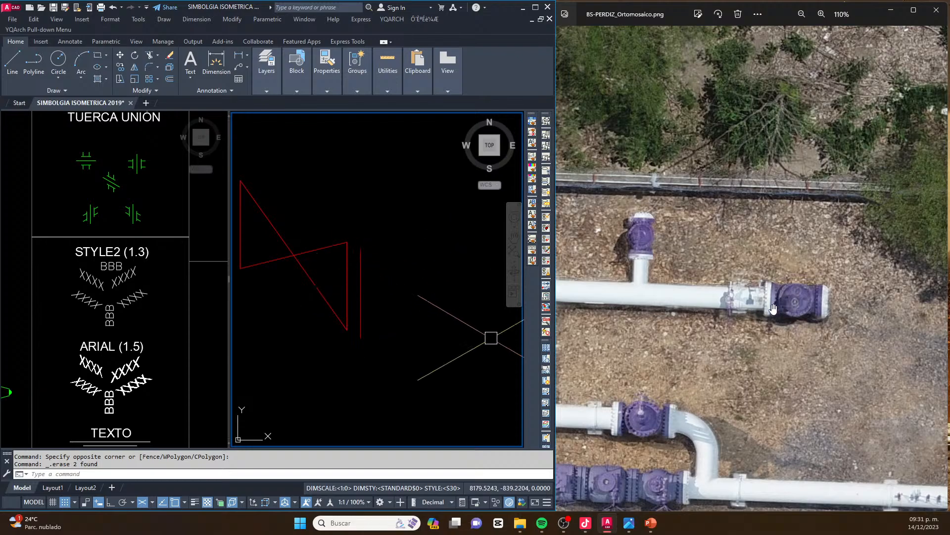
left_click(497, 297)
scroll(391, 280, "down", 5)
middle_click_drag(347, 255, 500, 301)
scroll(490, 298, "down", 3)
key("Escape")
key("Escape")
key("Escape")
Copy the 24"Ø 600# label from the header-start valve to just above the valve at the header's far end
scroll(263, 172, "up", 8)
left_click(289, 154)
left_click(284, 185)
type("co")
key("space")
left_click(298, 181)
scroll(347, 222, "down", 3)
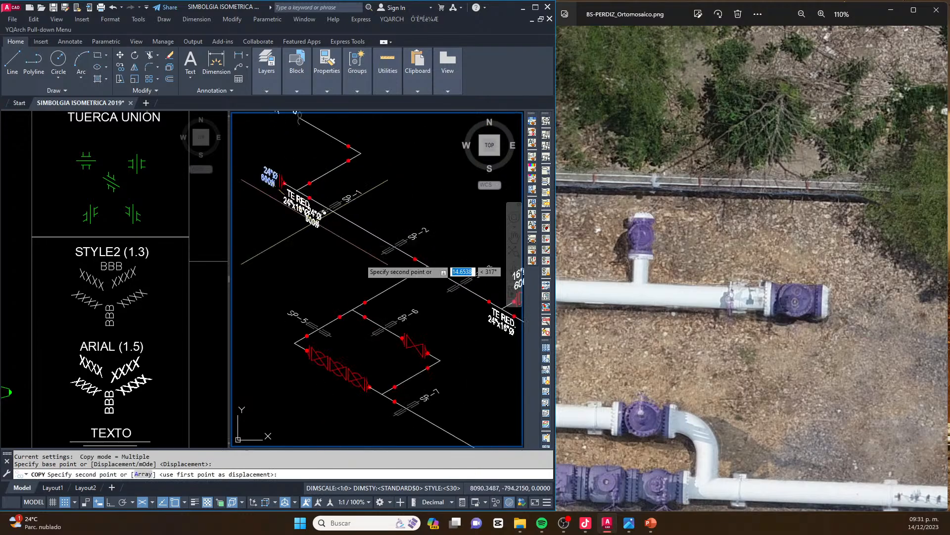
scroll(391, 277, "up", 3)
middle_click_drag(405, 286, 304, 309)
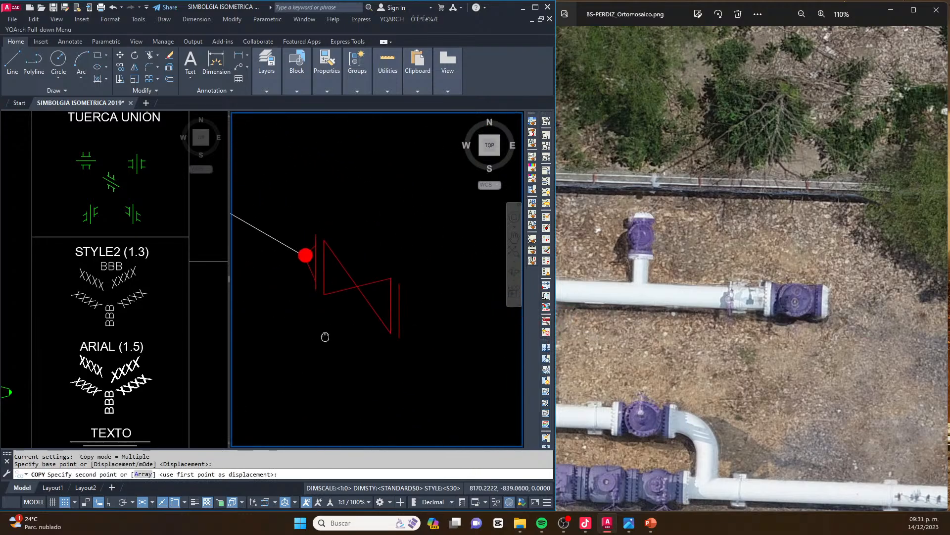
key("Escape")
key("Escape")
key("Escape")
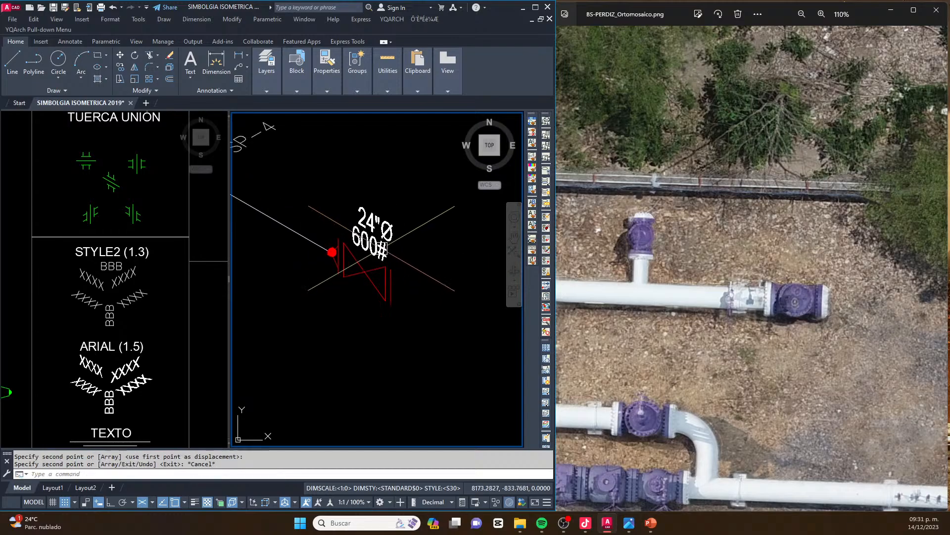
Save the drawing with the whole FORMATO DOBLE CARTA sheet in view
scroll(401, 254, "down", 5)
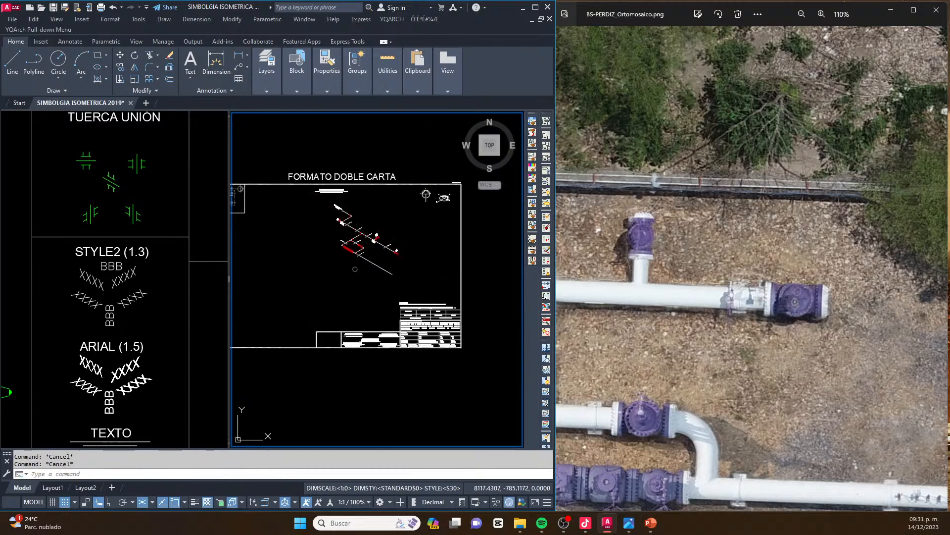
key("ctrl+s")
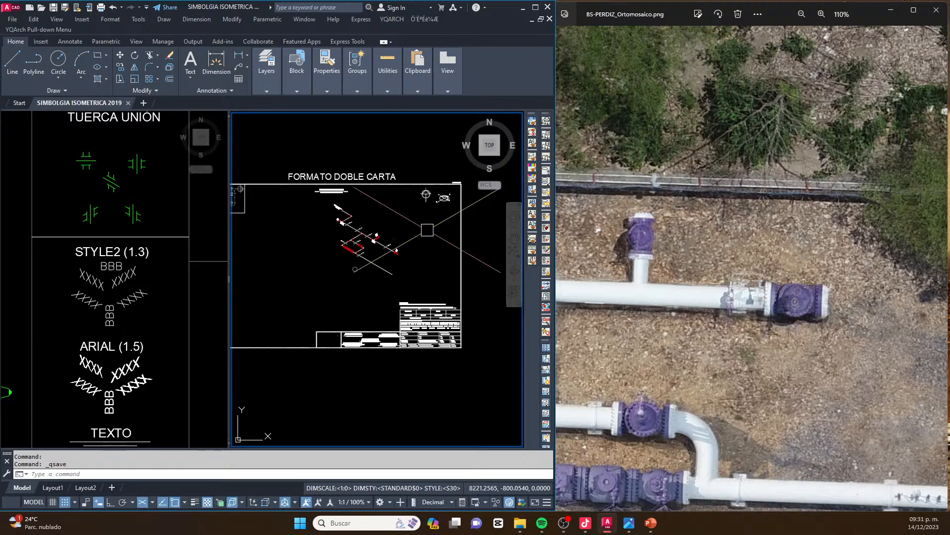
mouse_move(410, 225)
middle_mouse_down()
mouse_move(428, 240)
mouse_move(417, 249)
middle_mouse_up()
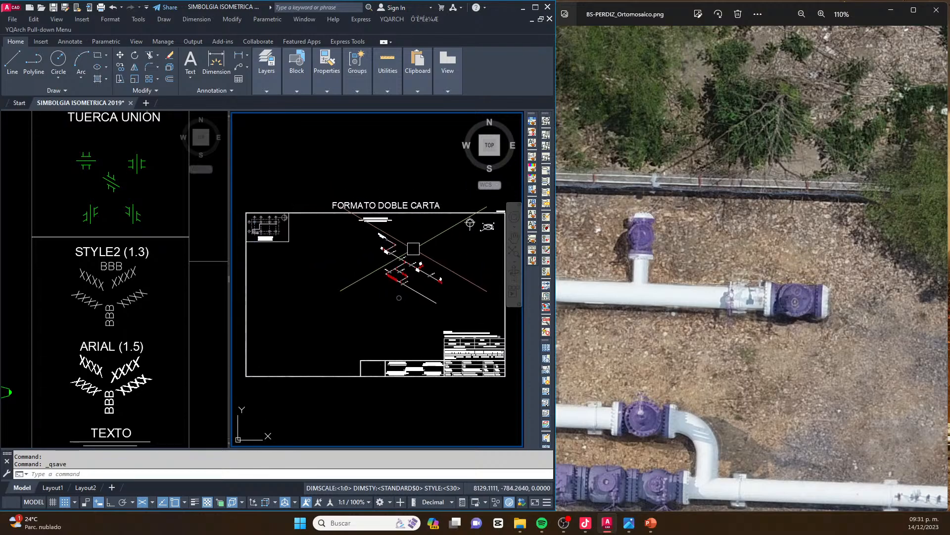
Move the entire piping isometric further left and slightly up inside the FORMATO DOBLE CARTA frame
scroll(397, 241, "up", 2)
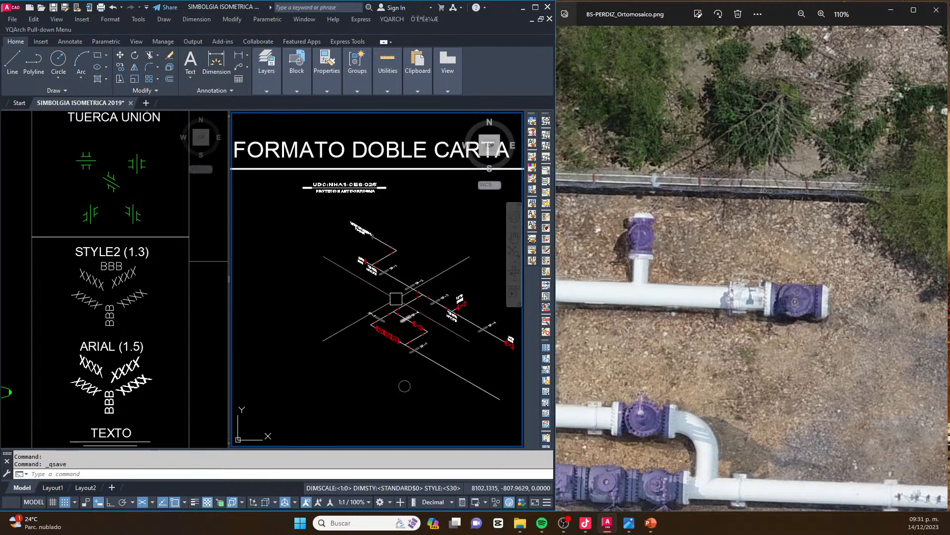
scroll(392, 291, "down", 1)
left_click(488, 401)
left_click(339, 265)
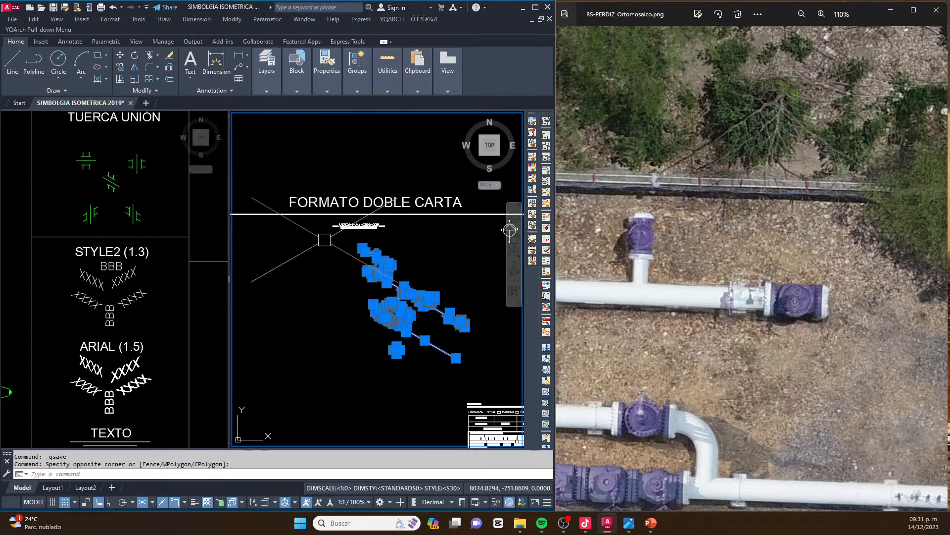
scroll(349, 297, "down", 2)
type("M")
key("Return")
left_click(356, 325)
left_click(321, 314)
key("Escape")
Examine the remaining pipe route on the orthomosaic, from the bypass outlet past the corner down to the horizontal vessel
left_click(653, 280)
scroll(653, 280, "down", 8)
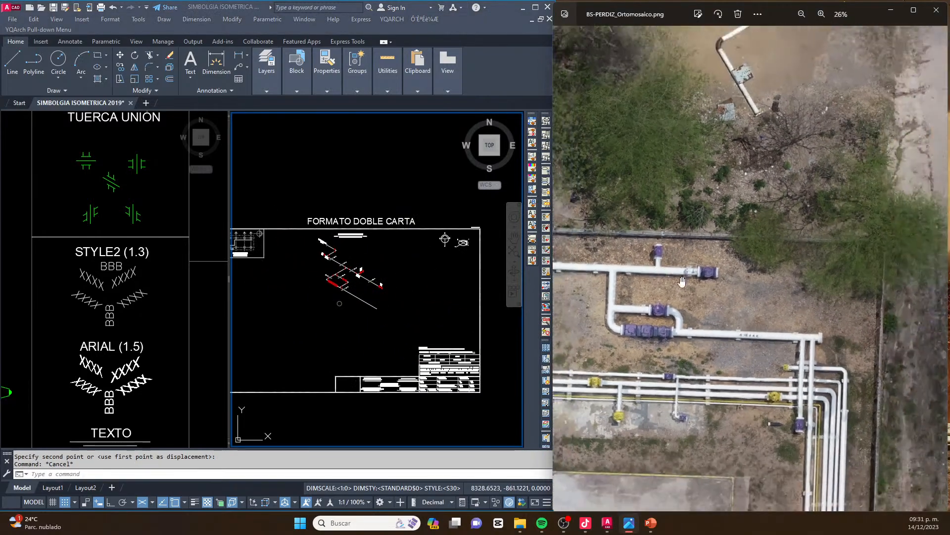
scroll(725, 241, "up", 4)
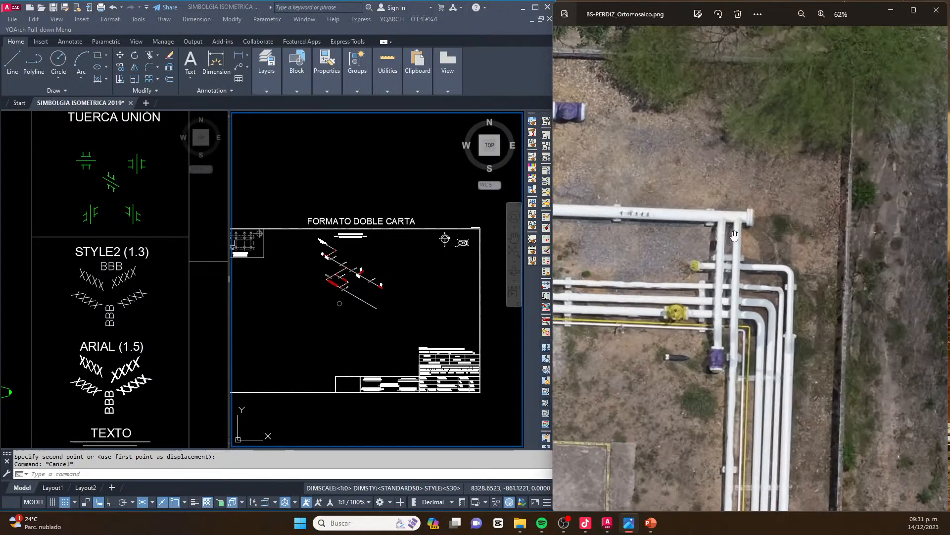
scroll(713, 270, "down", 10)
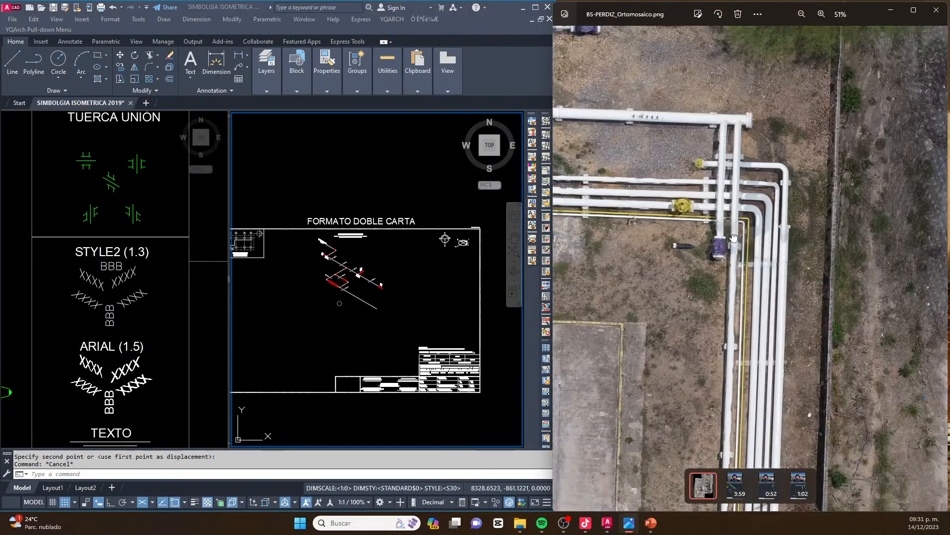
scroll(713, 271, "down", 3)
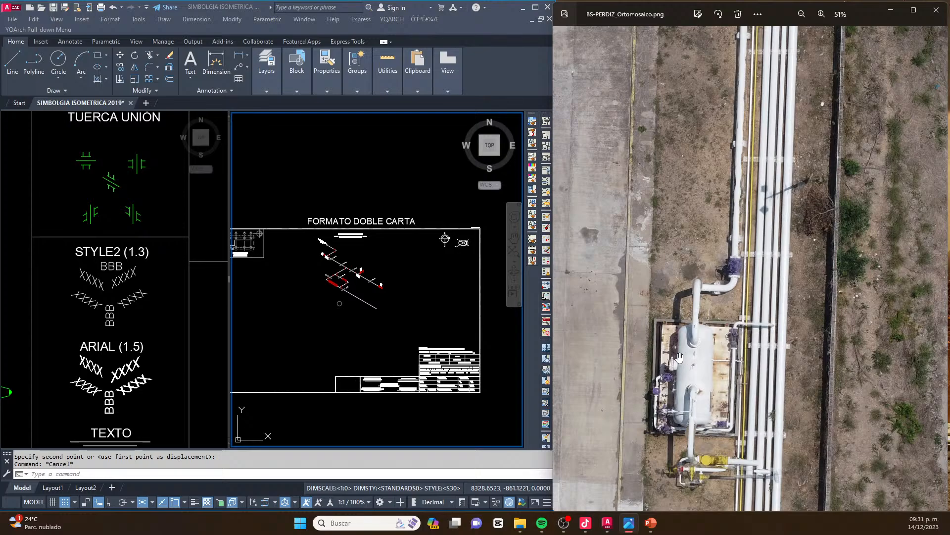
Copy the 24"Ø 600# label from the header's end valve to just above the bypass valve near SP-6
left_click(362, 277)
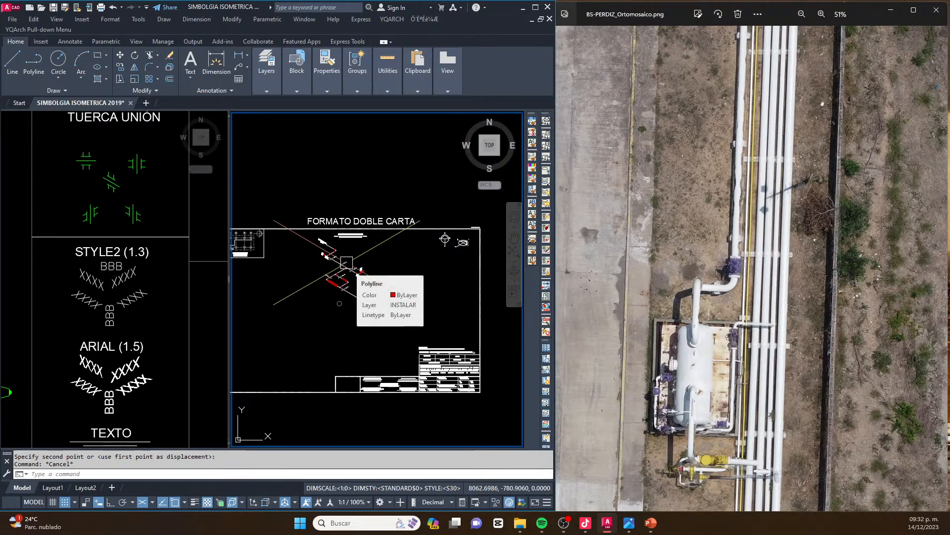
scroll(346, 263, "up", 4)
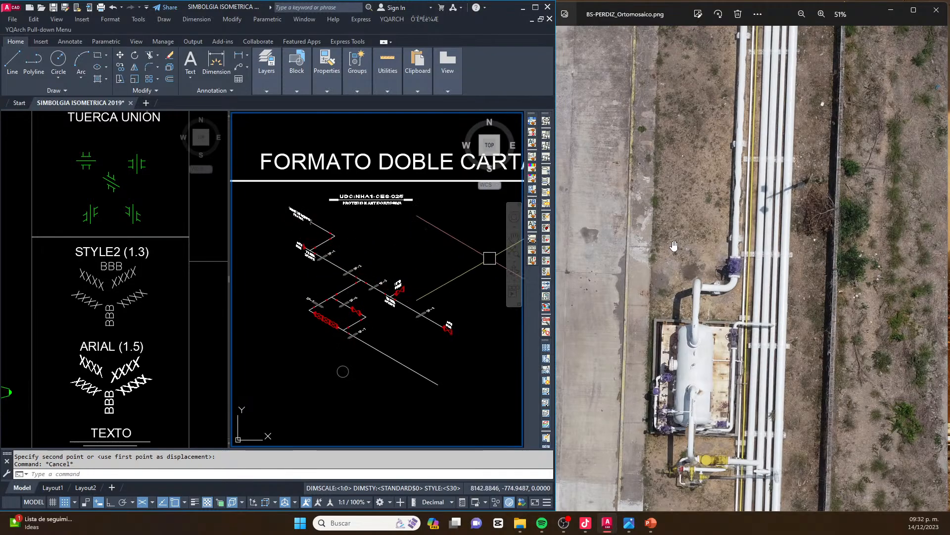
scroll(673, 247, "down", 3)
scroll(687, 210, "up", 2)
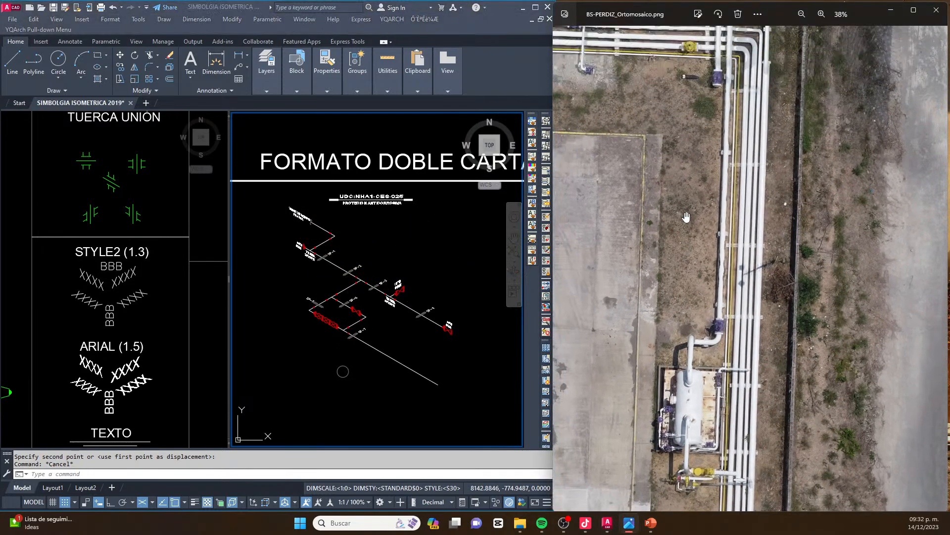
scroll(369, 317, "up", 4)
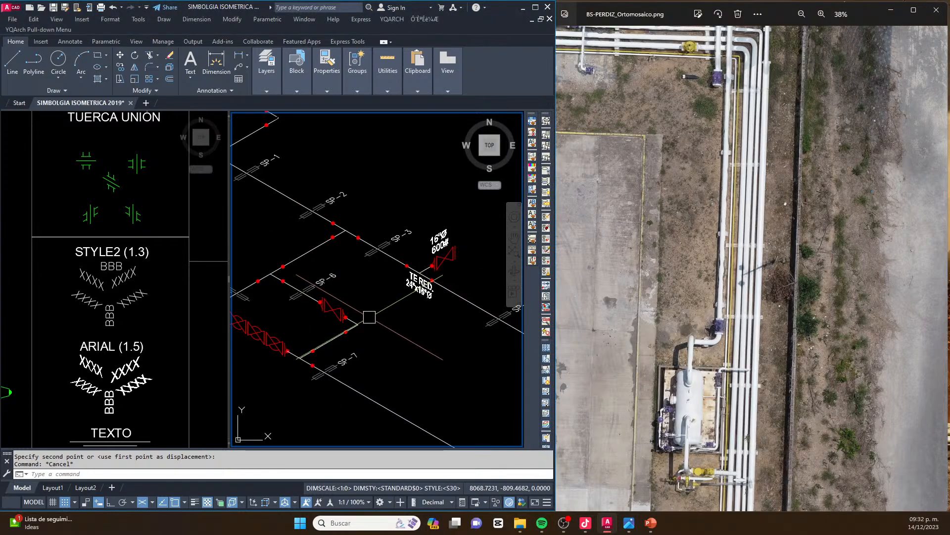
scroll(340, 308, "up", 8)
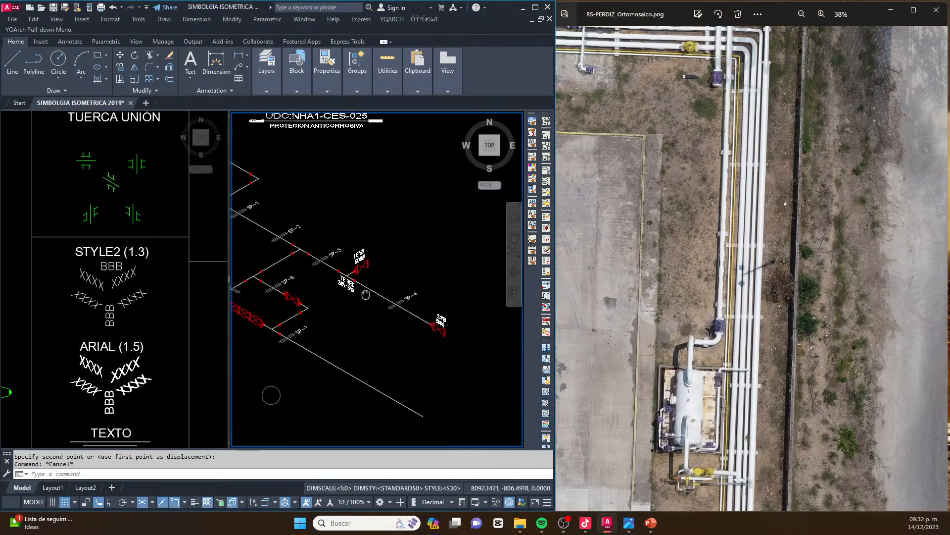
left_click(424, 286)
left_click(394, 326)
type("co")
key("space")
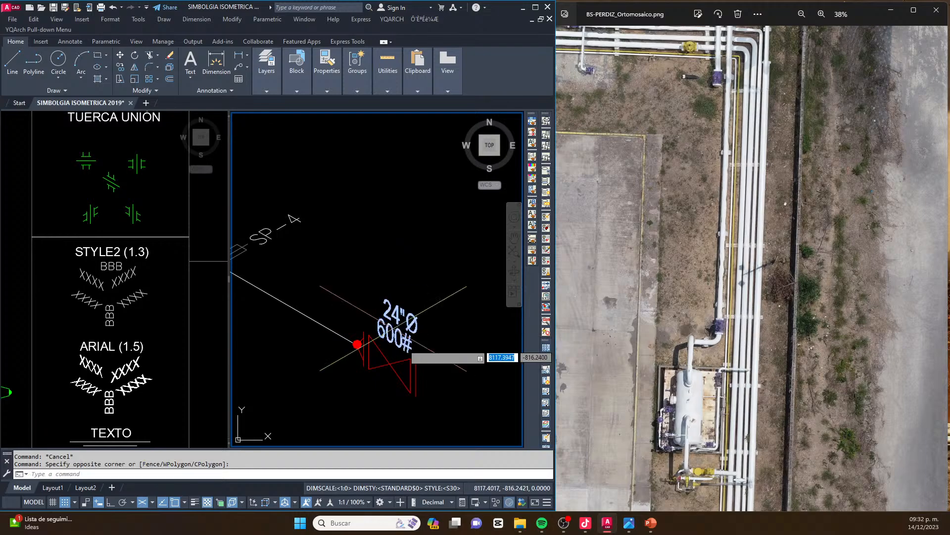
left_click(403, 344)
scroll(445, 273, "down", 6)
middle_click_drag(337, 302, 403, 301)
scroll(414, 276, "up", 6)
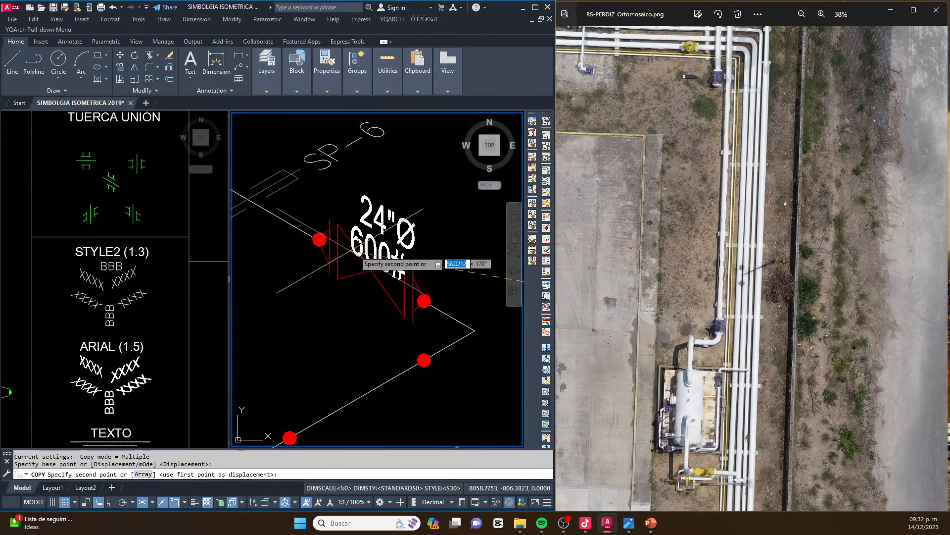
left_click(365, 227)
Place further copies of the 24"Ø 600# label below each of the three adjacent valves, plus a spare above them
scroll(426, 253, "down", 5)
middle_click_drag(307, 289, 316, 251)
scroll(334, 316, "up", 5)
left_click(327, 300)
left_click(319, 301)
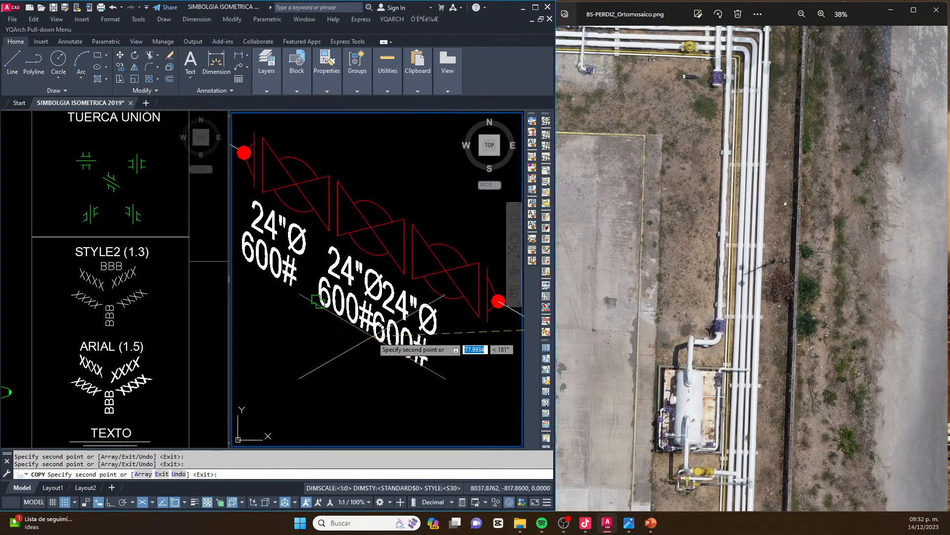
middle_click_drag(396, 198, 383, 281)
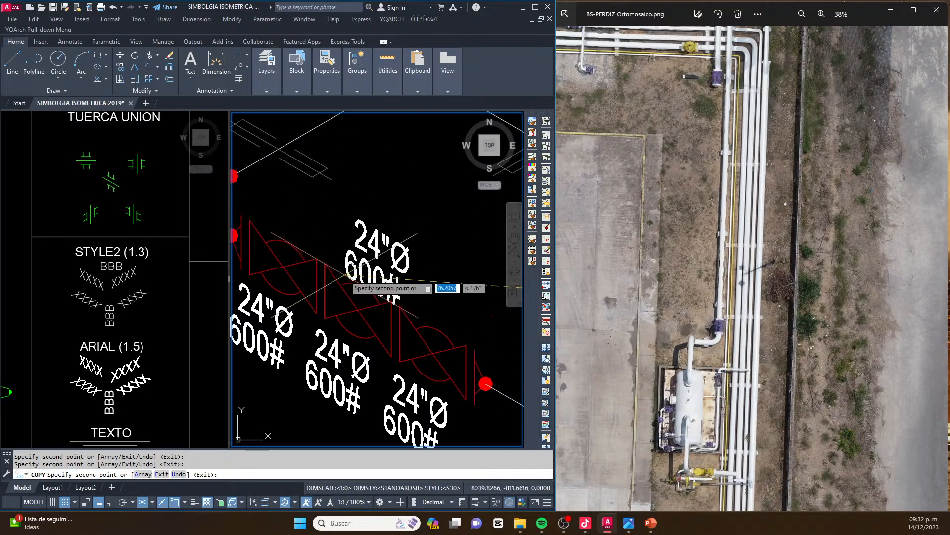
key("Escape")
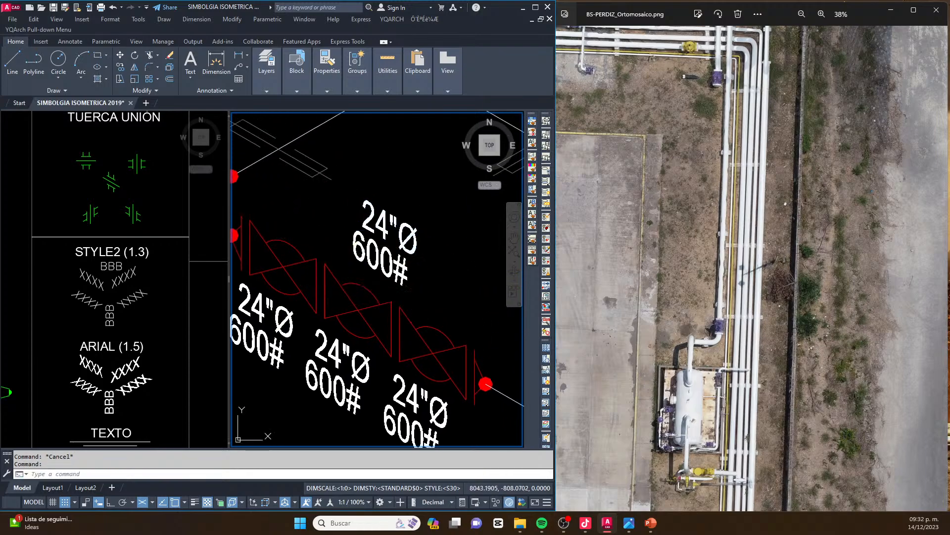
Change the spare label above the three valves to read SDV on the first line and 100 on the second
double_click(393, 221)
type("SDV")
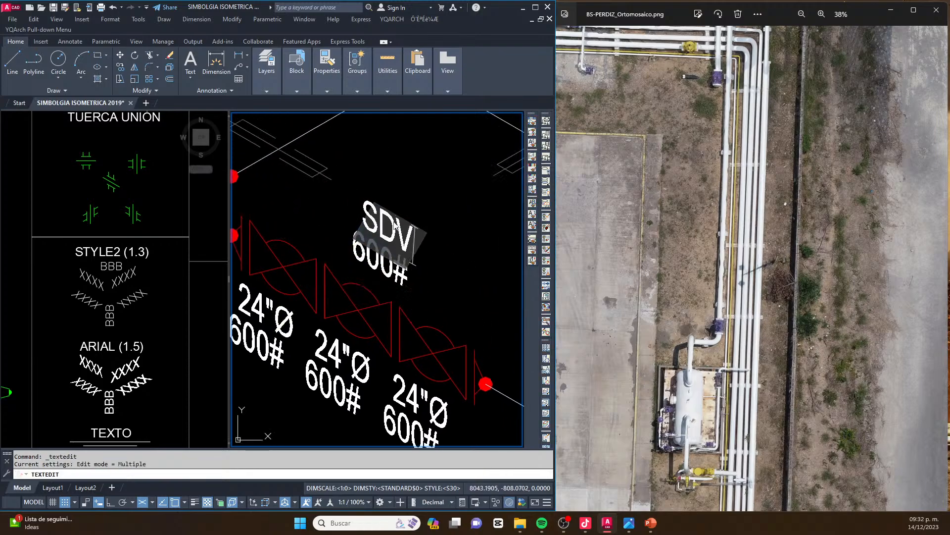
left_click(400, 280)
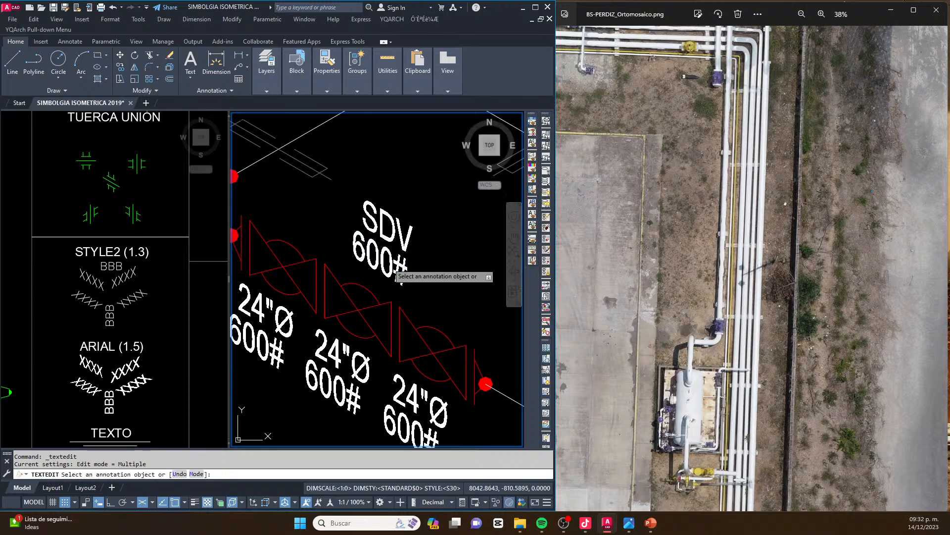
left_click(389, 263)
type("100")
key("Return")
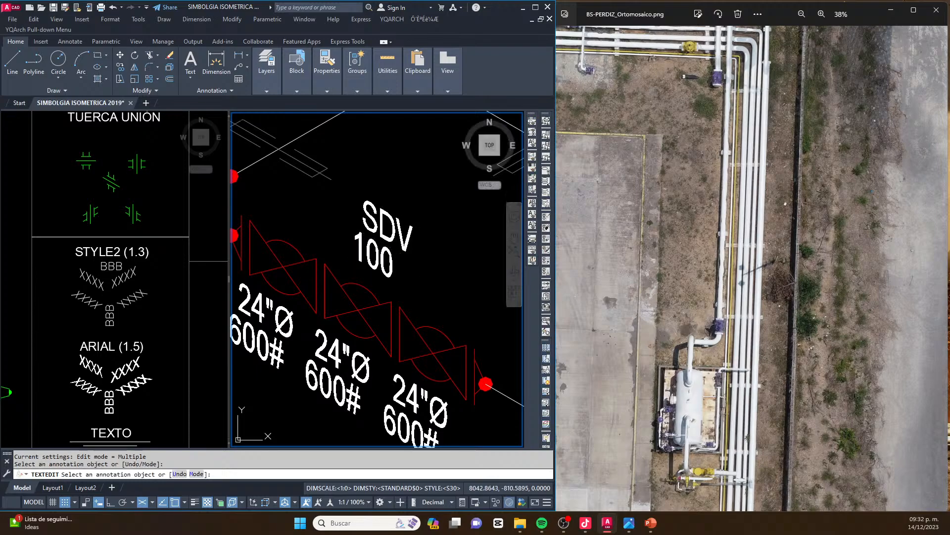
key("Escape")
key("Escape")
Move the SDV and 100 texts together slightly to the right
left_click(429, 238)
left_click(382, 266)
key("space")
left_click(432, 287)
left_click(440, 283)
key("Escape")
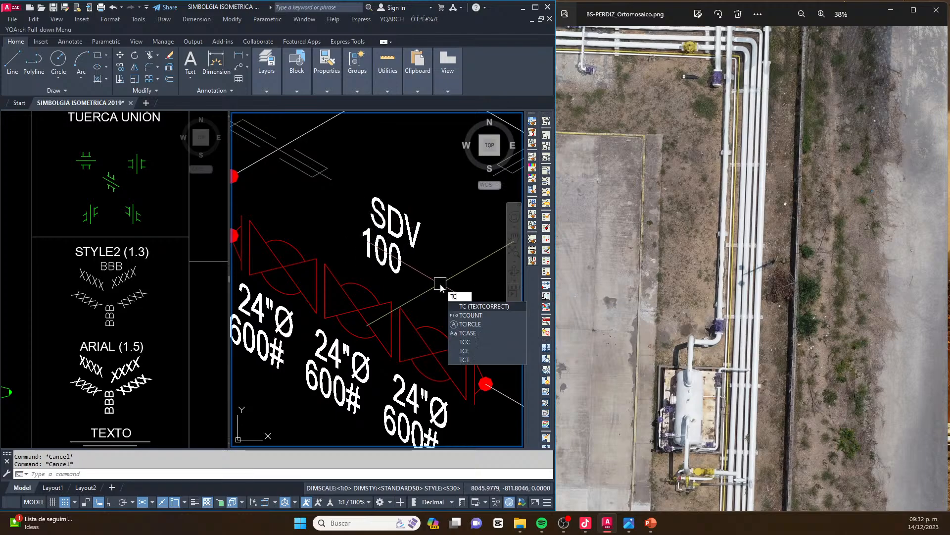
Enclose the SDV and 100 texts in circles using TCIRCLE with offset factor 0.35, and erase the lower circle
type("TCIR")
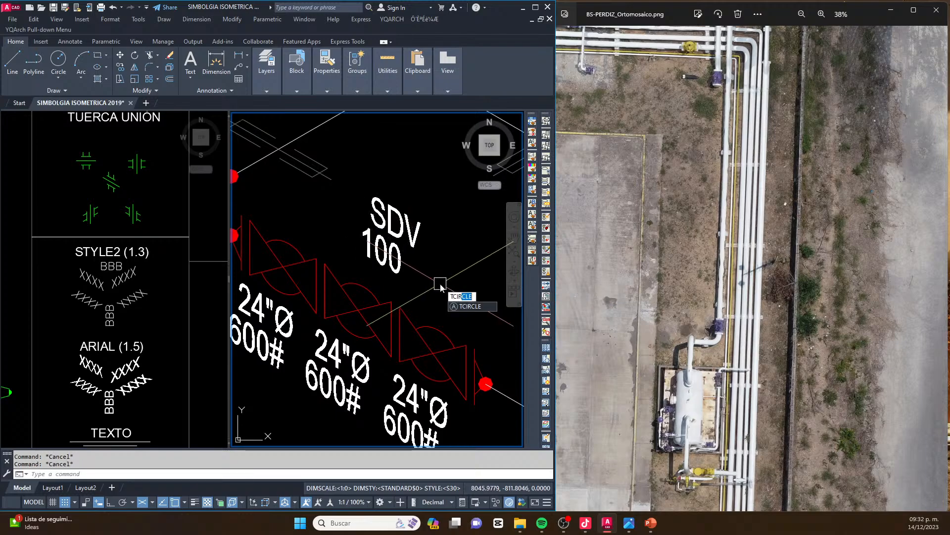
key("Return")
left_click(396, 257)
left_click(398, 227)
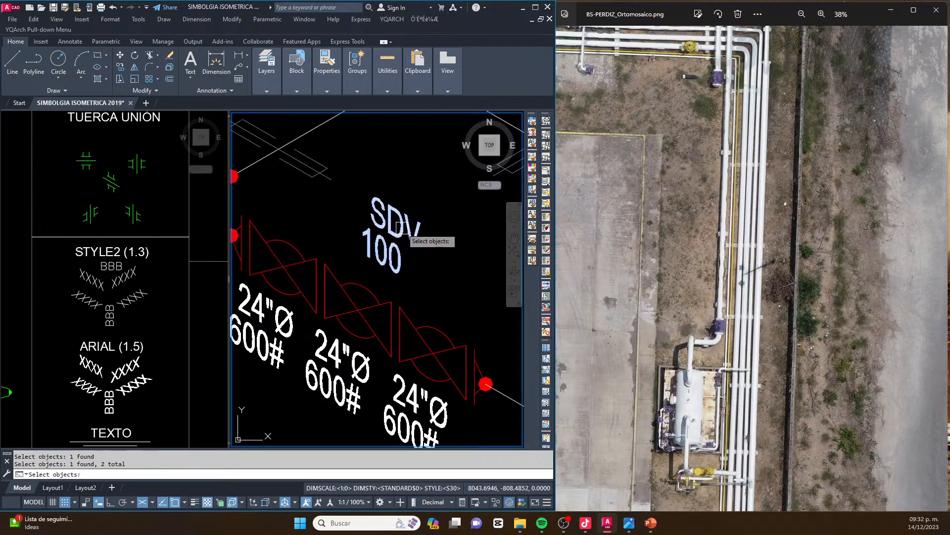
key("Return")
key("Return")
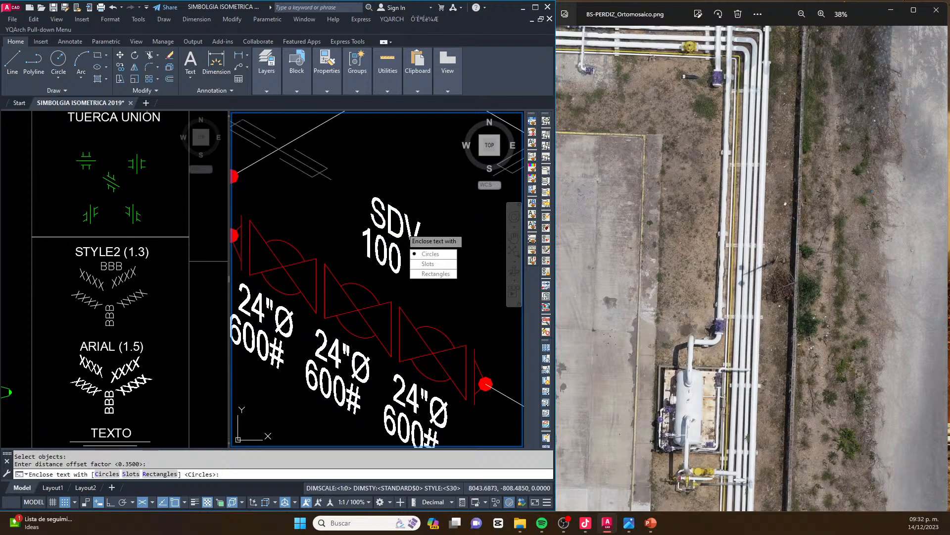
key("Return")
key("Escape")
key("Escape")
left_click(409, 291)
key("Delete")
Shift the SDV and 100 texts within the remaining circle, and erase that circle
left_click(408, 229)
left_click(393, 254)
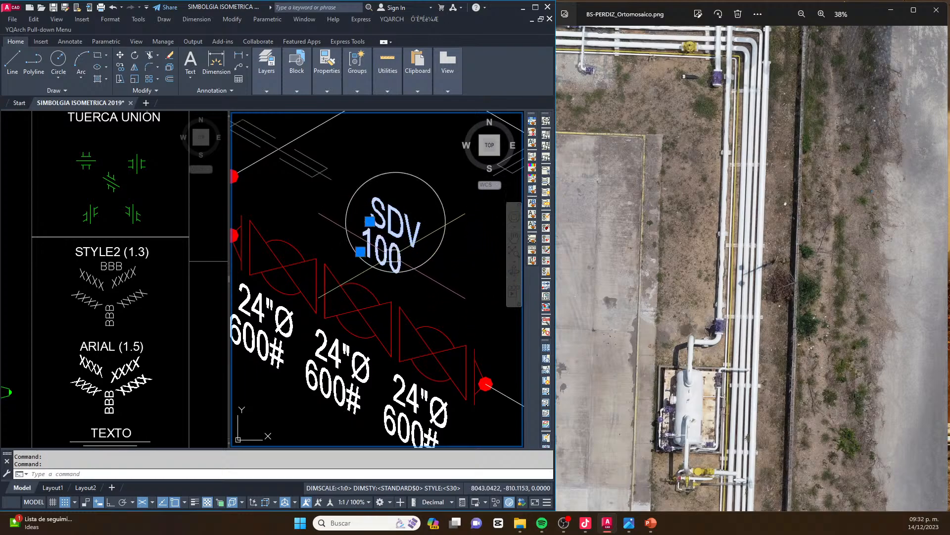
middle_click_drag(407, 257, 352, 287)
type("m")
key("Return")
left_click(414, 313)
key("Escape")
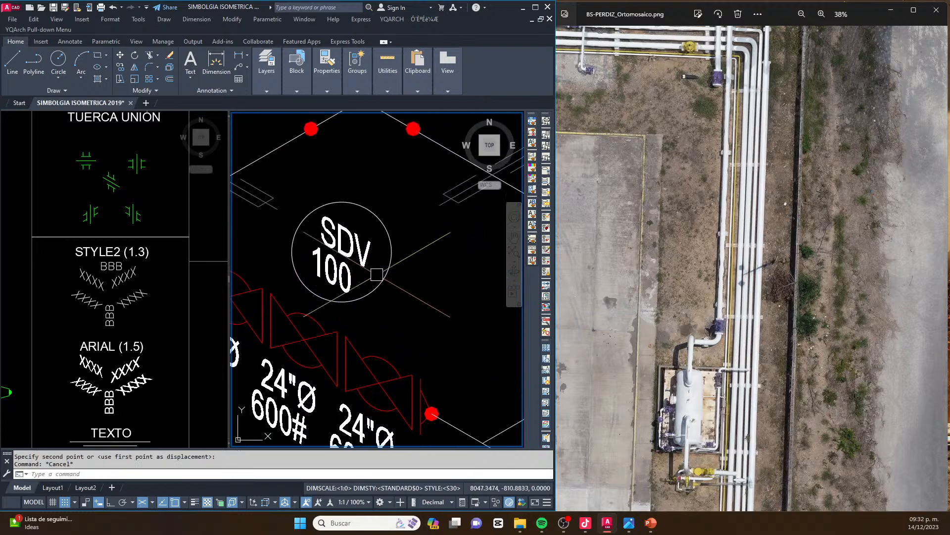
left_click(383, 277)
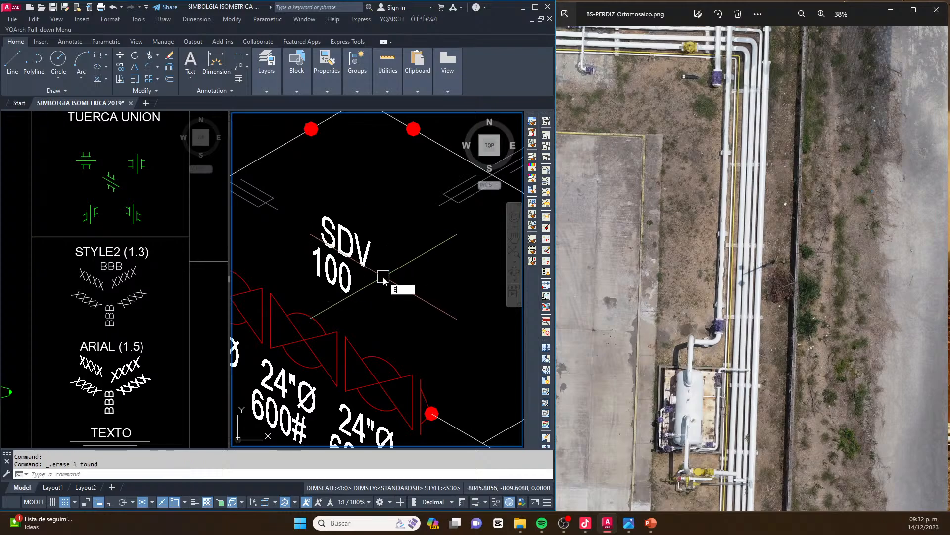
Draw an isocircle on the left isoplane just right of the SDV 100 text, large enough to enclose it
type("el")
key("Return")
type("i")
key("Return")
left_click(385, 276)
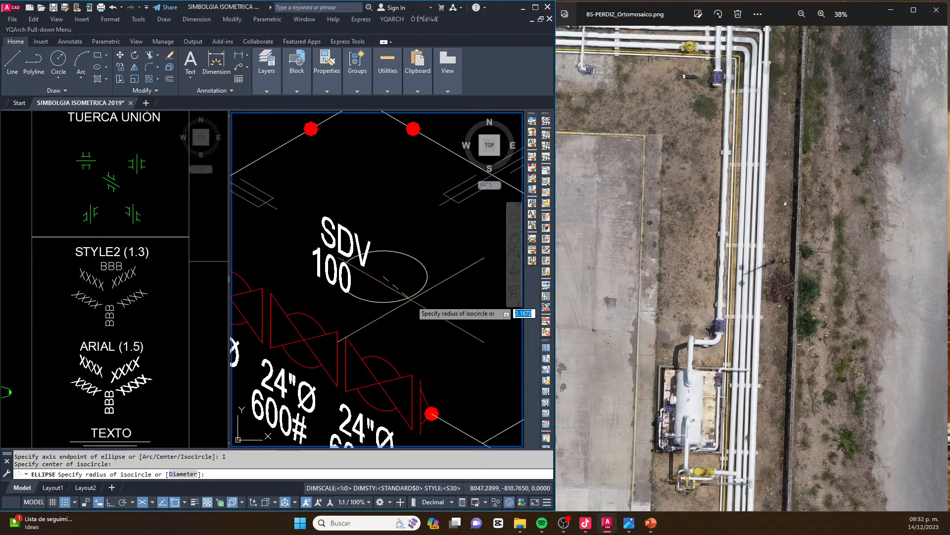
key("F5")
key("F5")
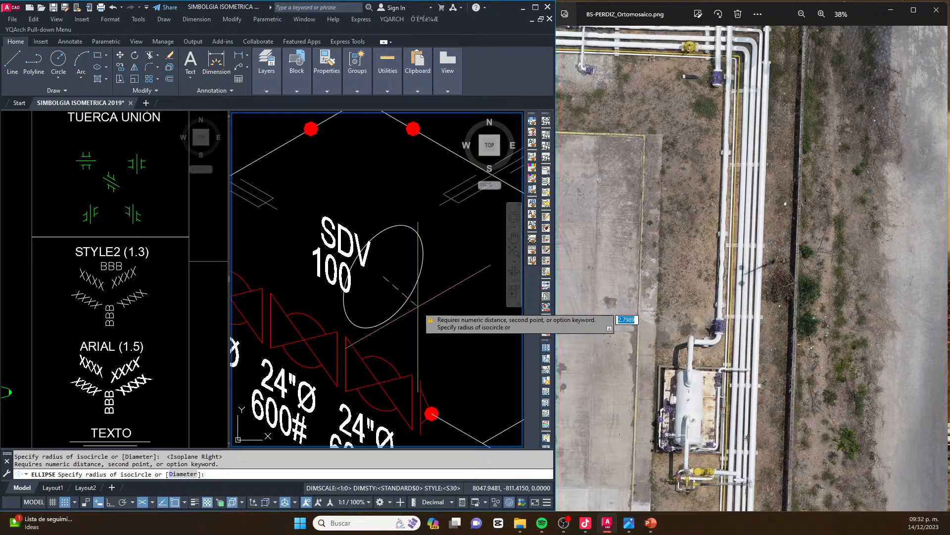
key("Escape")
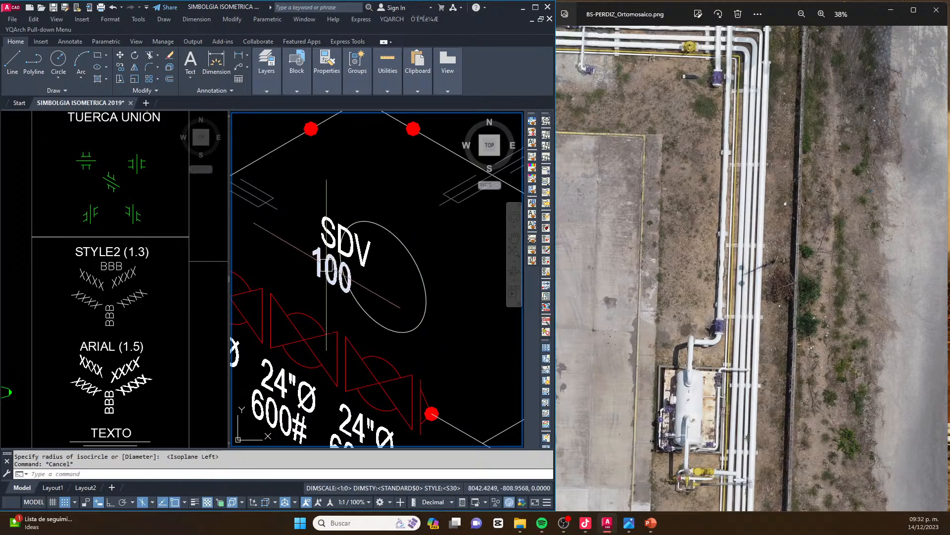
Move the SDV and 100 texts into the isocircle
type("m")
key("Return")
left_click(434, 339)
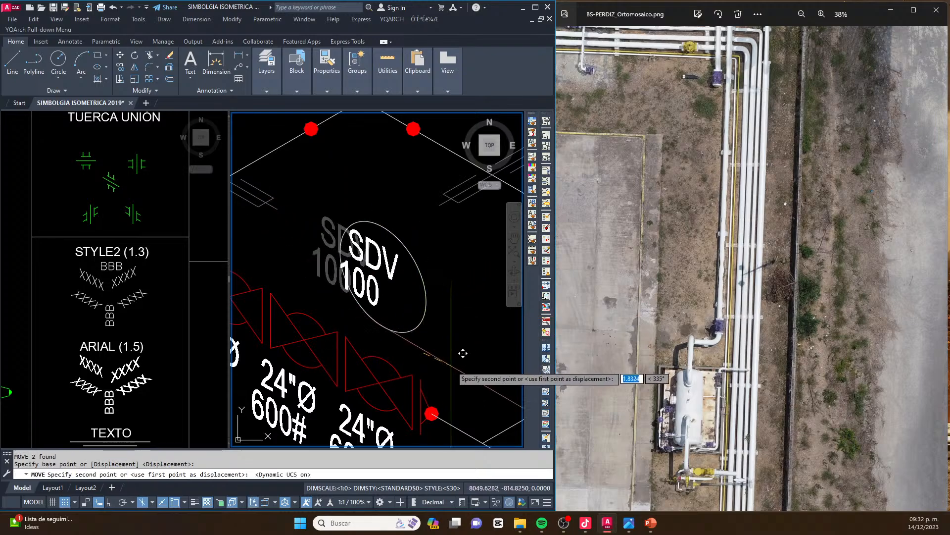
left_click(466, 372)
key("Escape")
Move the isocircle and its SDV 100 text together up and to the left, away from the valves
left_click(456, 350)
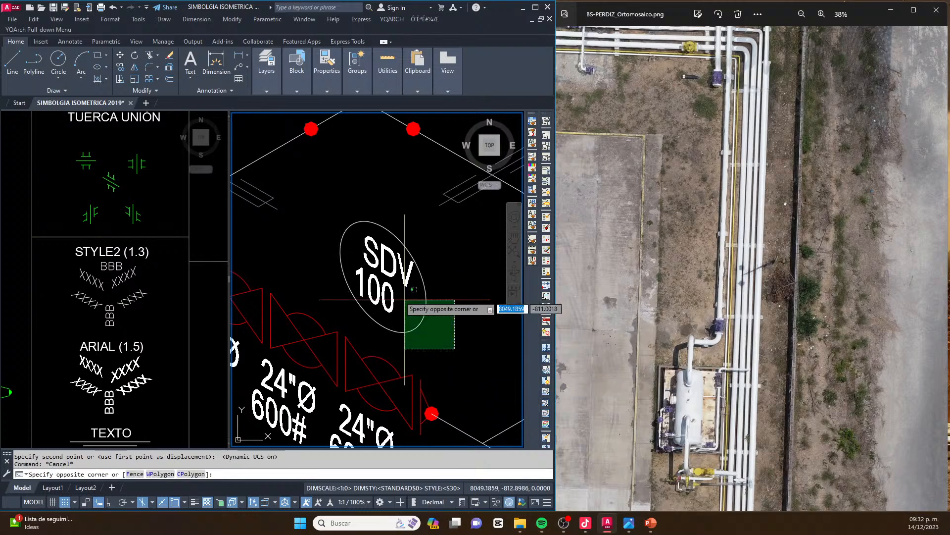
left_click(363, 251)
type("m")
key("Return")
left_click(445, 325)
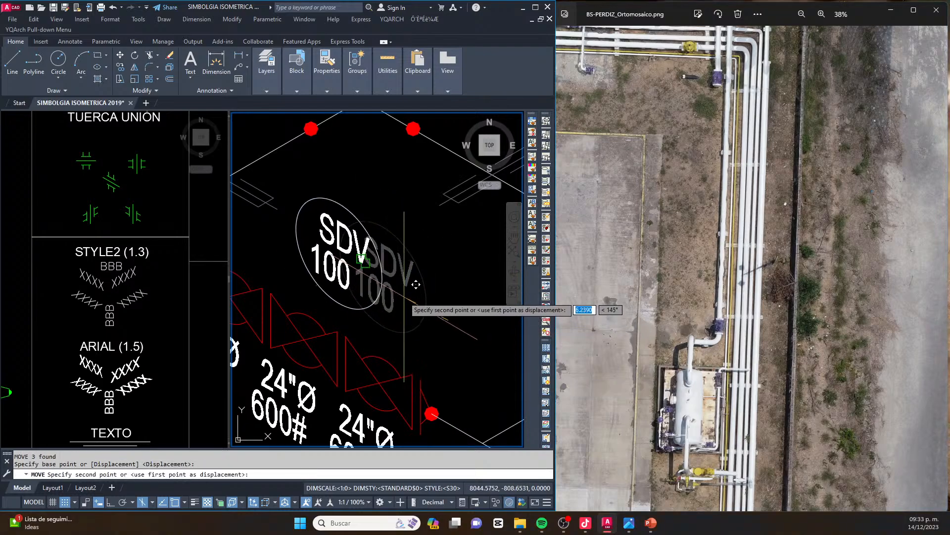
left_click(360, 265)
key("Escape")
Move the whole SDV 100 balloon back down and to the right, just above the middle valve
left_click(360, 264)
left_click(317, 213)
type("m")
key("Return")
left_click(362, 270)
left_click(411, 294)
key("Escape")
key("Escape")
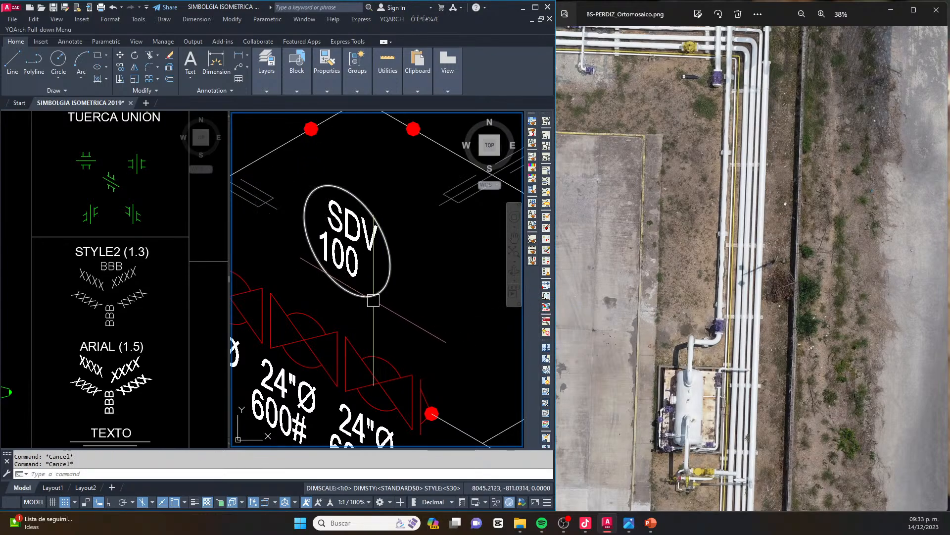
Color the isocircle yellow and draw a yellow leader line from its lower edge to the middle of the three valves
left_click(372, 296)
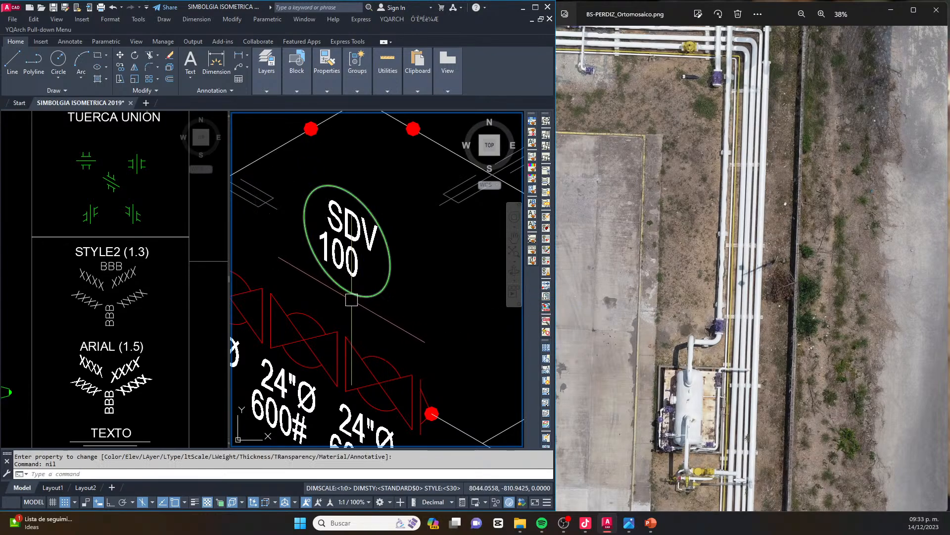
type("2")
key("space")
left_click(355, 293)
type("l")
key("space")
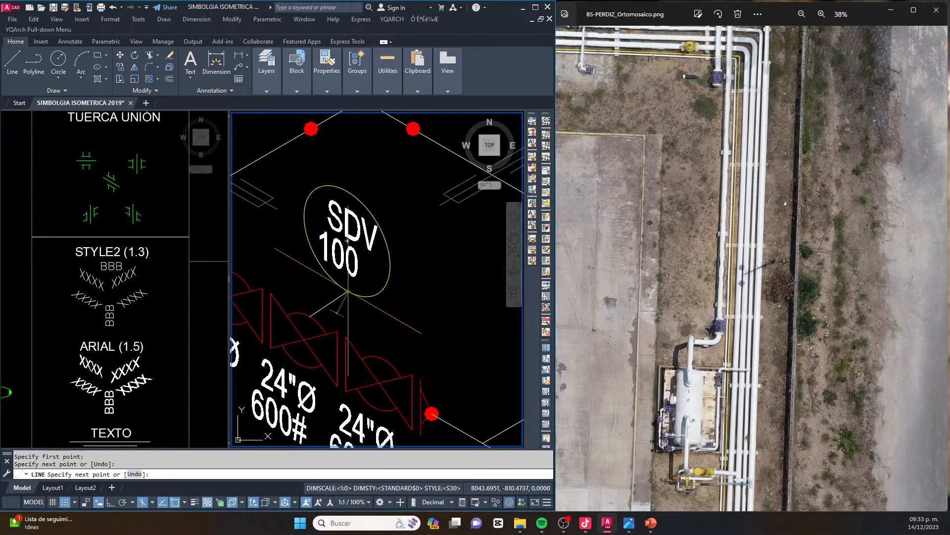
key("Escape")
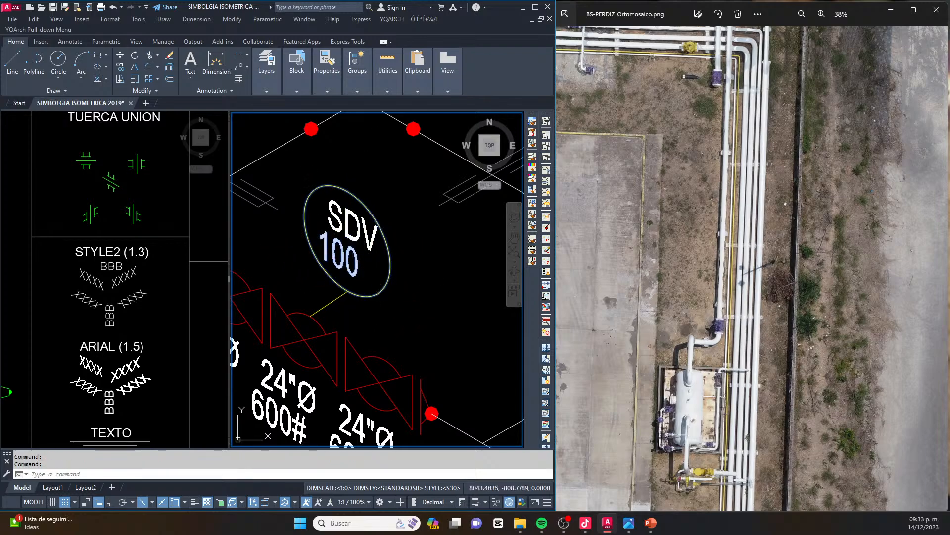
Move the isocircle and the 100 text down and right so the isocircle's lower left edge meets the leader line
left_click(328, 274)
left_click(349, 292)
key("Escape")
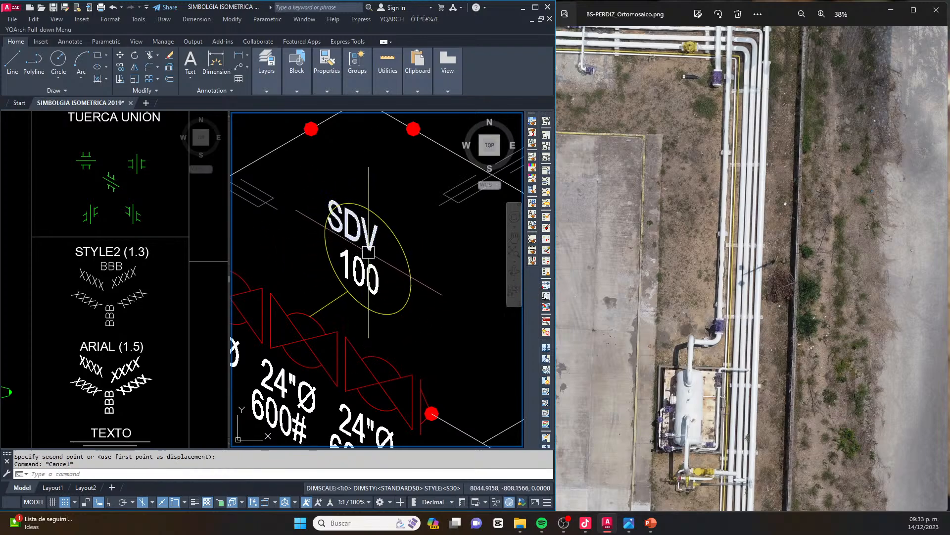
Move the SDV text into the isocircle, directly above the 100 text
middle_click_drag(367, 270, 315, 264)
key("Escape")
left_click(321, 238)
scroll(321, 239, "up", 2)
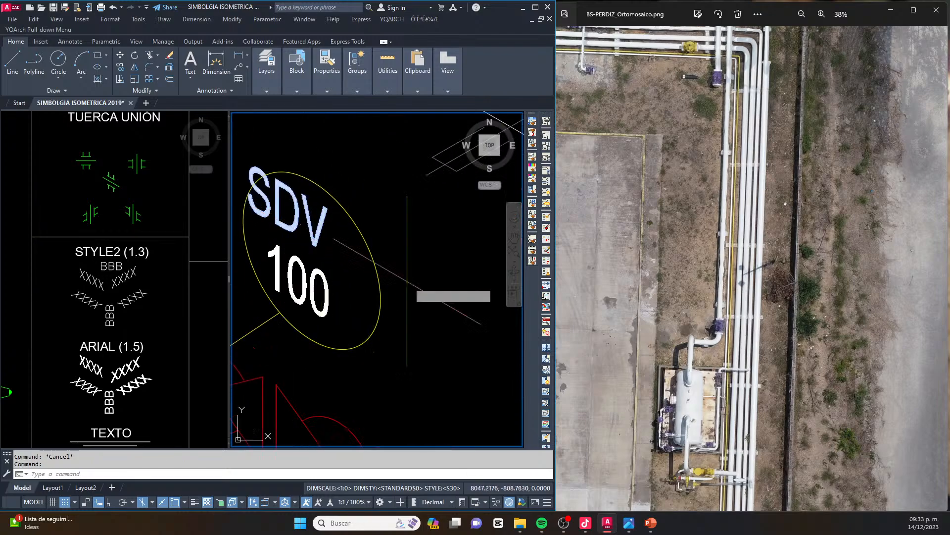
key("space")
left_click(410, 285)
left_click(432, 308)
key("Escape")
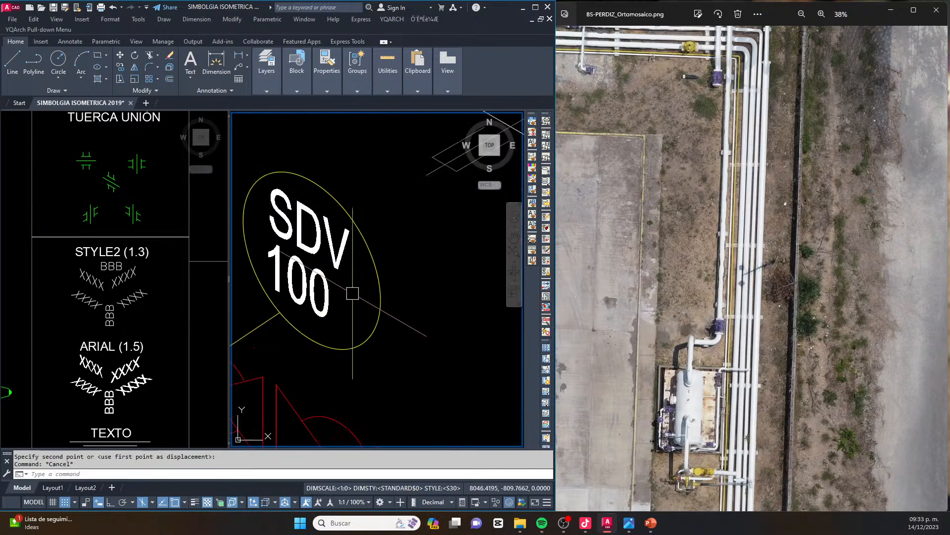
Move the SDV and 100 texts together slightly right to center them inside the isocircle
left_click(350, 292)
left_click(309, 256)
key("space")
left_click(432, 340)
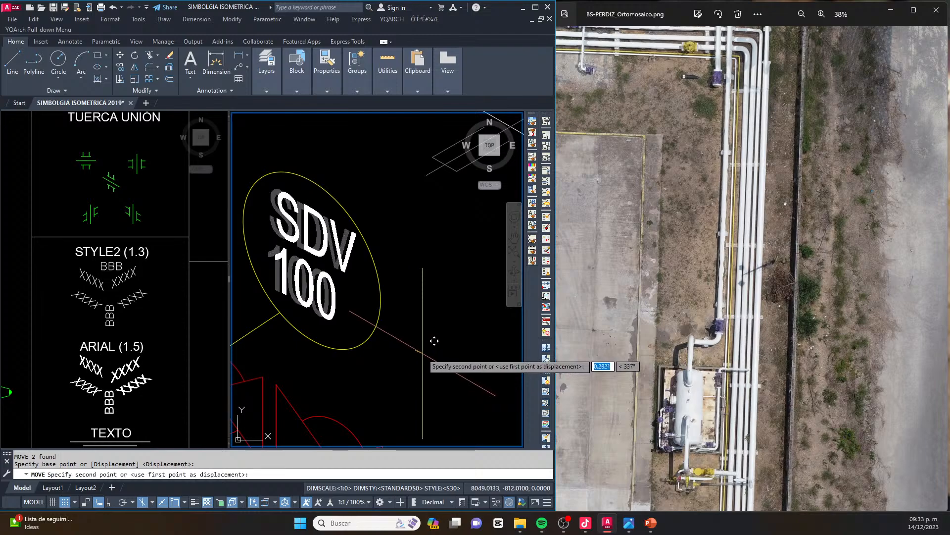
key("Escape")
scroll(426, 246, "down", 5)
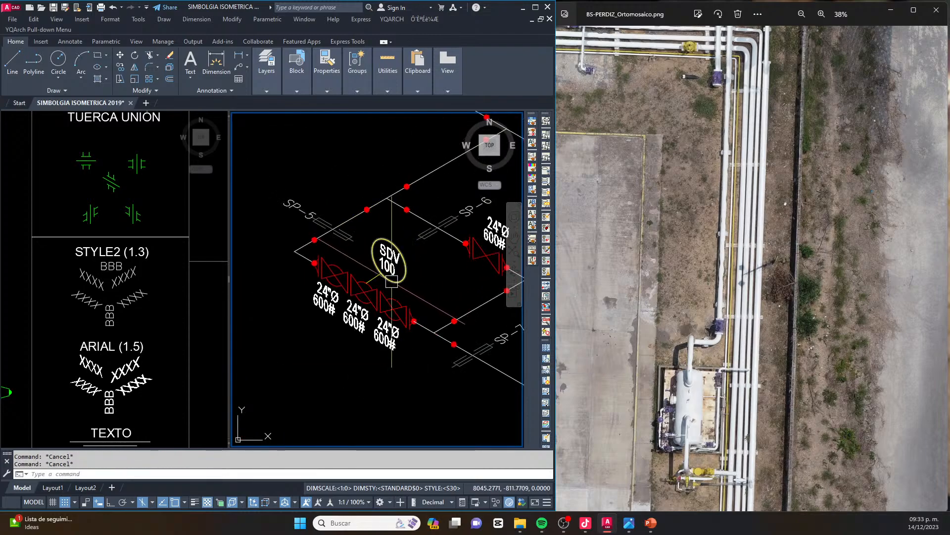
Check the centered SDV 100 balloon above the three valves and save the drawing
scroll(392, 281, "up", 4)
scroll(381, 244, "down", 2)
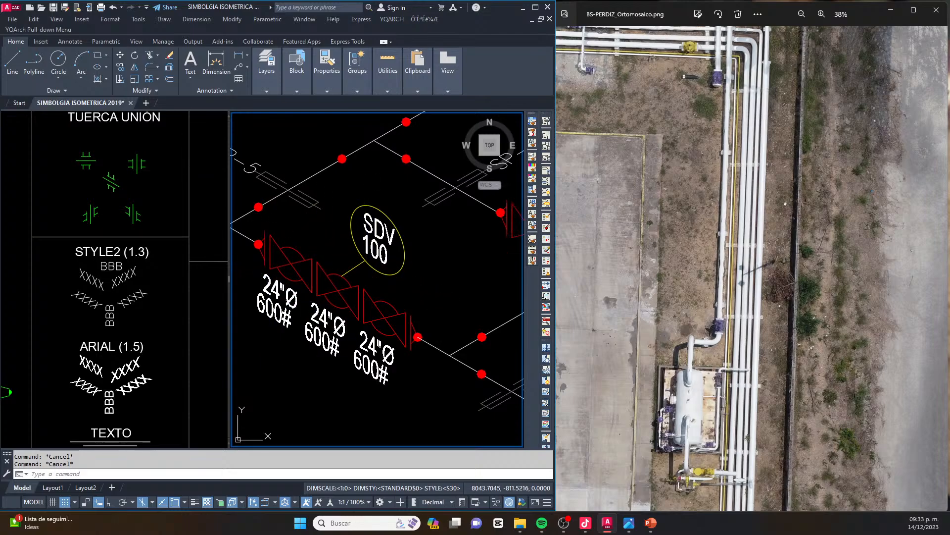
scroll(365, 271, "down", 5)
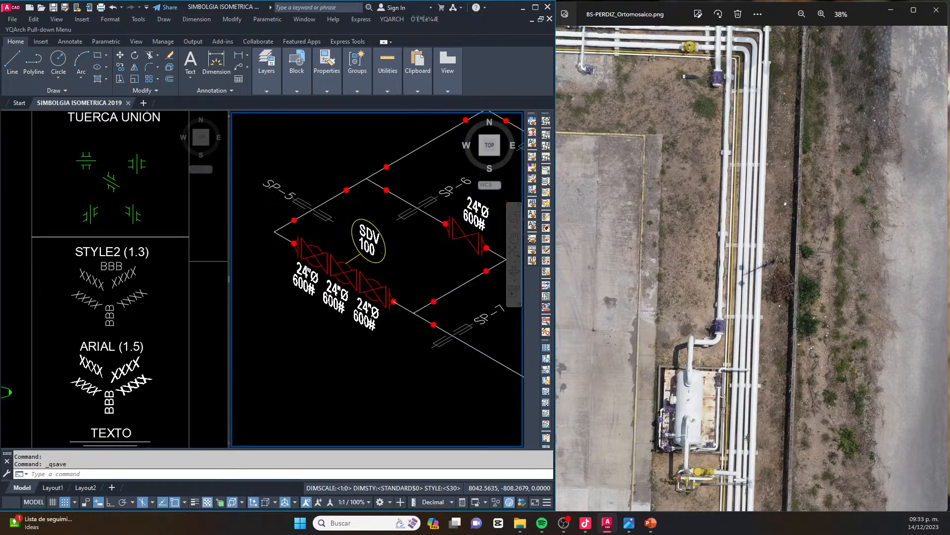
Copy the SP-7 support symbol and its label along the same pipe toward the pipe's free end
left_click_drag(723, 60, 748, 169)
left_click_drag(643, 112, 739, 162)
left_click_drag(707, 111, 682, 143)
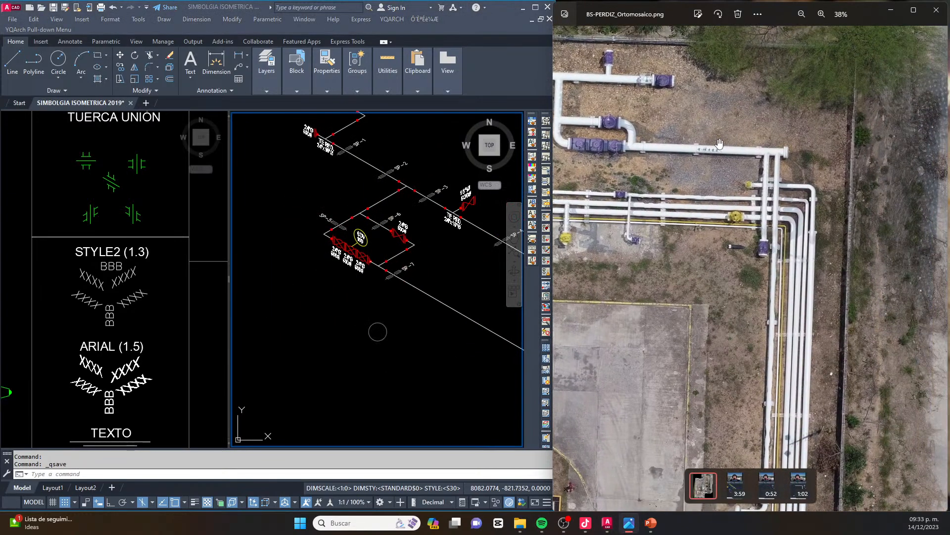
scroll(720, 143, "up", 1)
left_click(350, 223)
scroll(350, 222, "down", 1)
key("Escape")
scroll(382, 247, "up", 4)
left_click(414, 251)
left_click(344, 241)
scroll(337, 237, "down", 2)
type("co")
key("space")
left_click(401, 234)
key("F8")
middle_click_drag(447, 251, 408, 241)
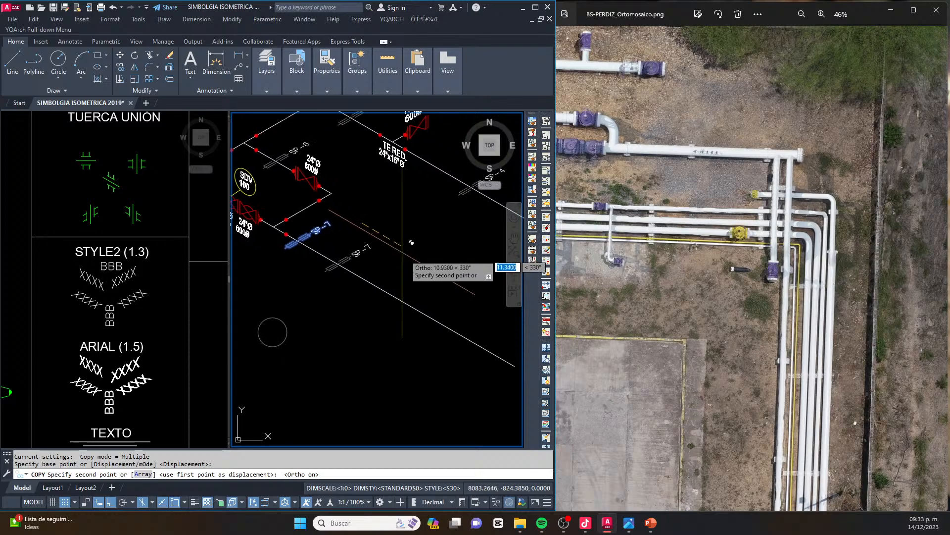
left_click(443, 267)
key("Escape")
key("Escape")
Change the copied support's label to SP-8
scroll(381, 261, "up", 2)
key("Escape")
scroll(425, 279, "up", 2)
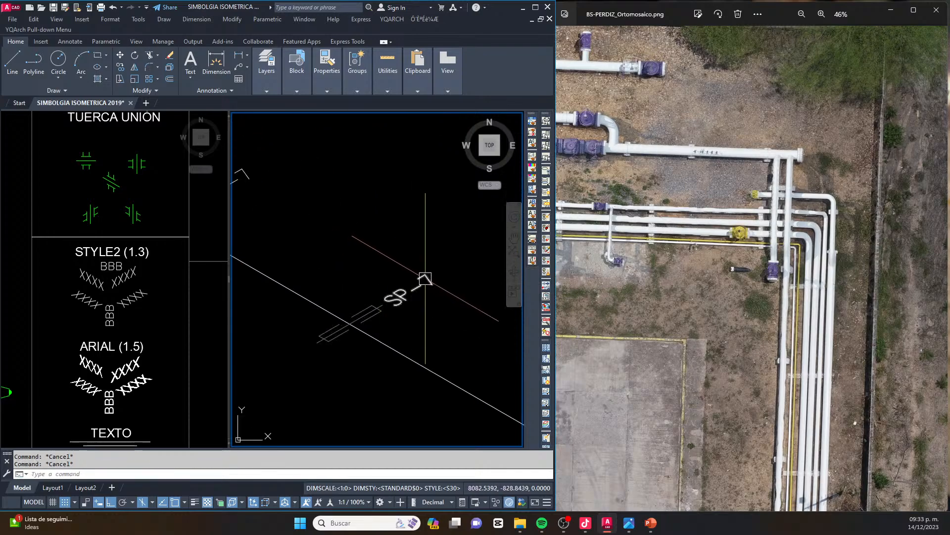
scroll(426, 280, "up", 1)
double_click(426, 282)
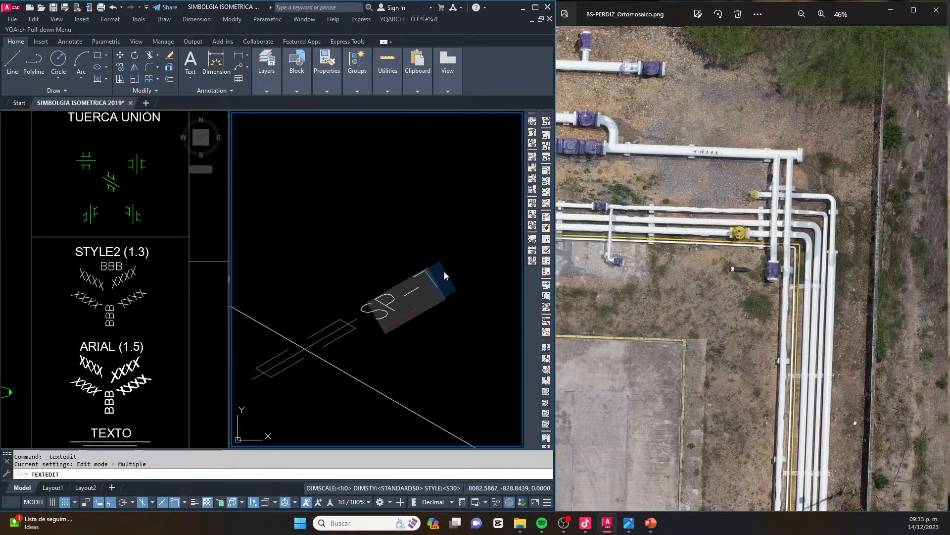
type("8")
left_click(382, 276)
scroll(364, 270, "down", 5)
key("Escape")
key("Escape")
key("Escape")
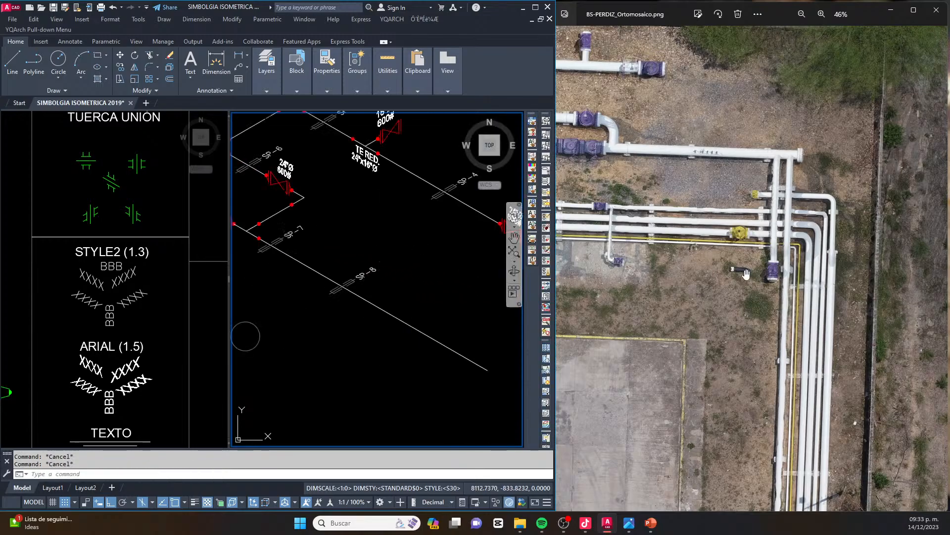
Examine the flanged pipe end and its two branch connections in the orthomosaic and compare them with the isometric
scroll(746, 273, "down", 6)
scroll(882, 82, "up", 10)
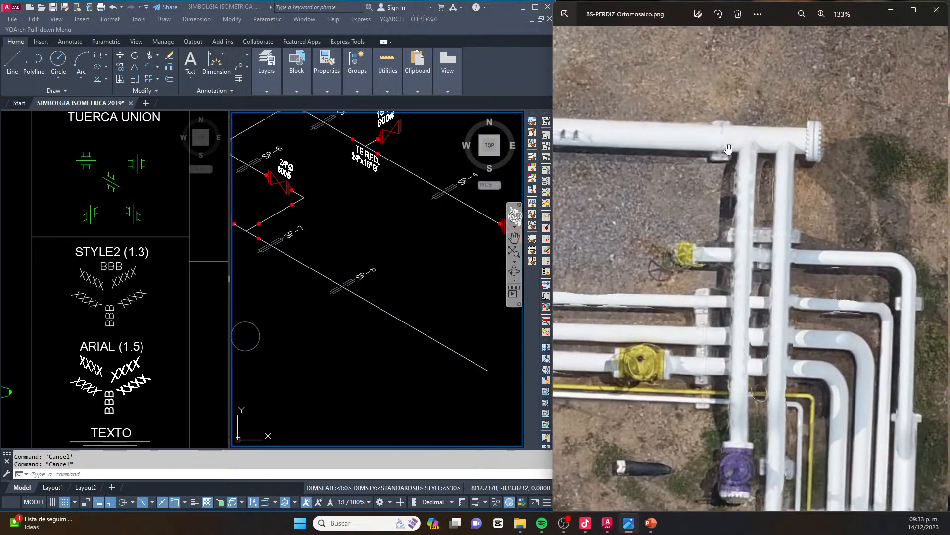
scroll(272, 248, "down", 2)
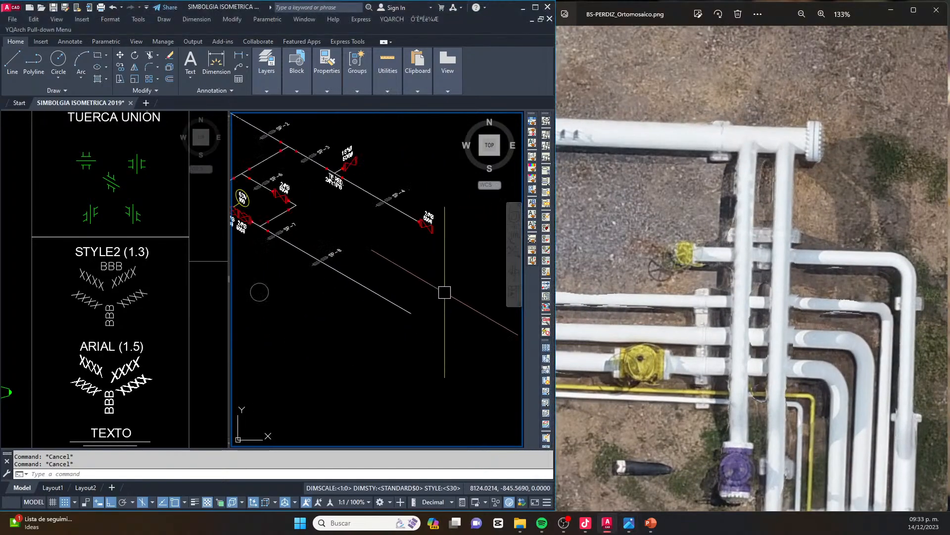
left_click(343, 274)
key("Escape")
key("Escape")
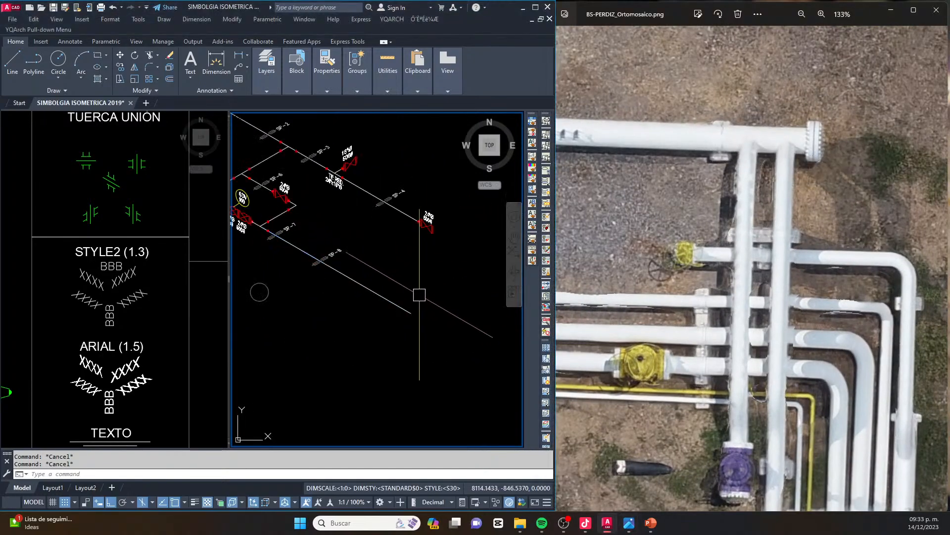
scroll(427, 293, "down", 2)
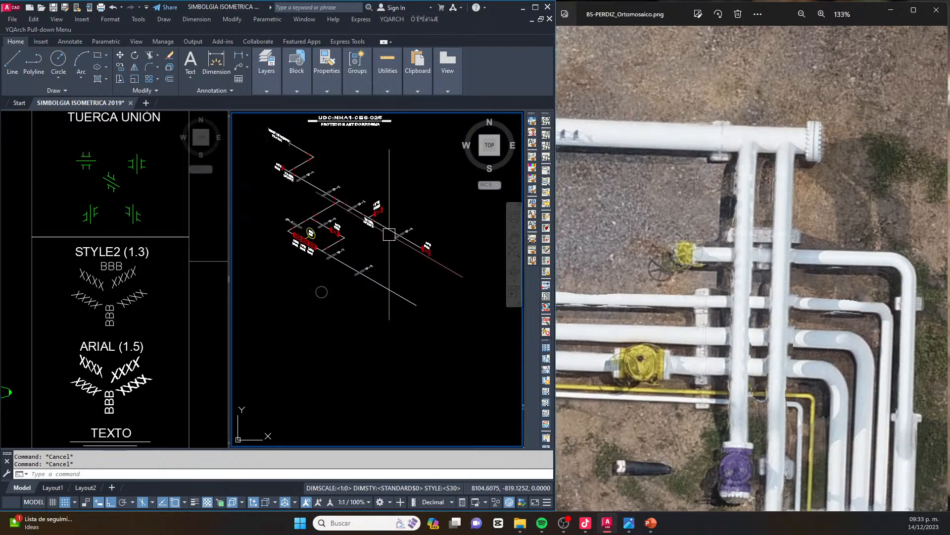
scroll(272, 170, "up", 4)
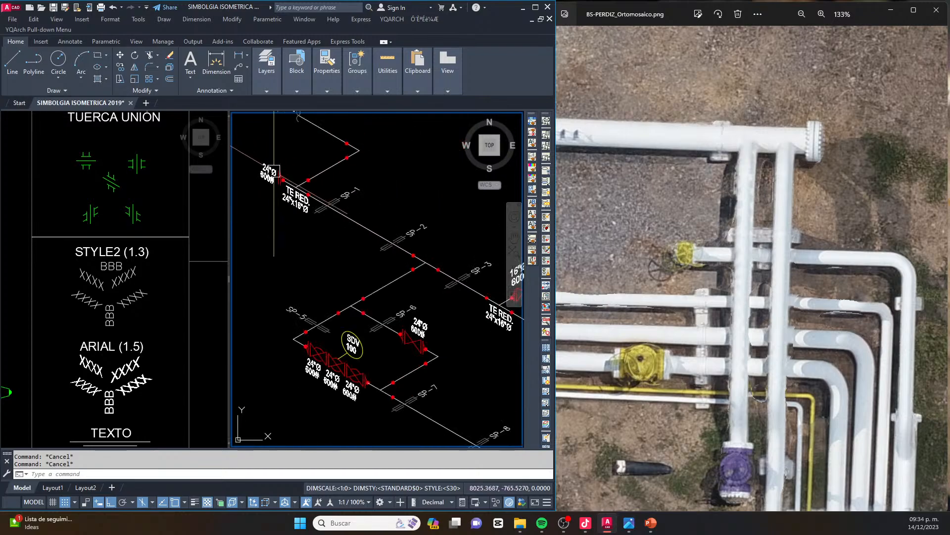
Copy the inclined flange symbol from the BRIDAS legend, placing its first weld dot on the free end of the SP-8 pipe
left_click(147, 221)
scroll(107, 243, "down", 4)
scroll(134, 214, "up", 6)
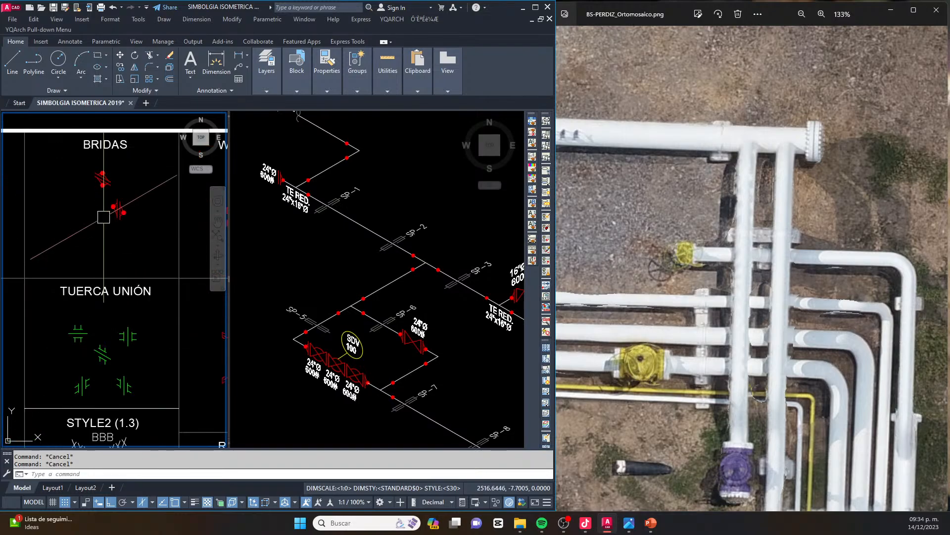
left_click(128, 213)
type("co")
key("Return")
left_click(62, 250)
left_click(426, 283)
scroll(425, 282, "down", 5)
scroll(462, 315, "up", 3)
scroll(461, 314, "up", 2)
left_click(416, 342)
key("Escape")
key("Escape")
Explode the copied flange symbol and delete its outer weld dot and angled lines, keeping both flange face lines
scroll(421, 338, "up", 5)
left_click(433, 308)
left_click(390, 356)
scroll(395, 353, "up", 2)
type("x")
key("Return")
left_click(436, 283)
left_click(432, 291)
left_click(420, 288)
left_click(401, 323)
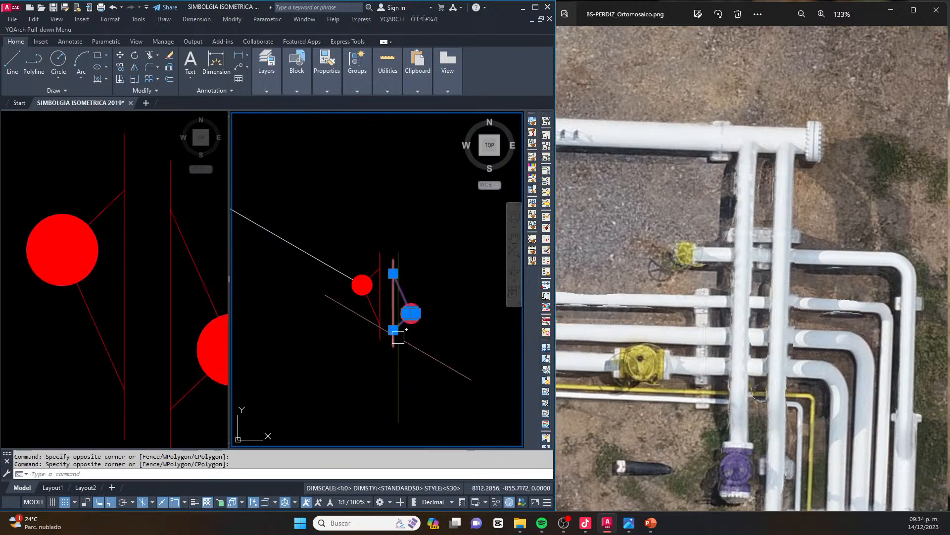
key("Delete")
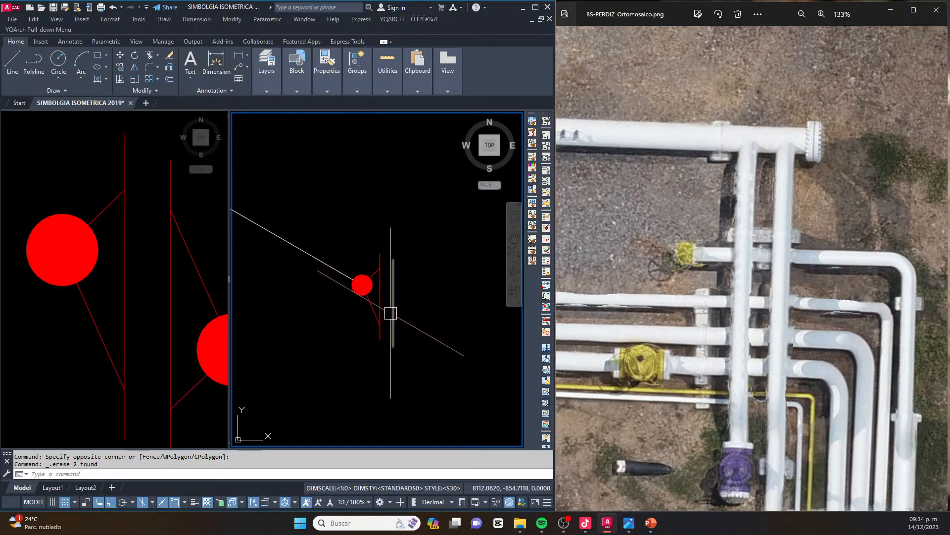
Examine the blind flange at the pipe end in the orthomosaic and compare it with the drawn symbol
left_click(810, 147)
scroll(810, 147, "up", 3)
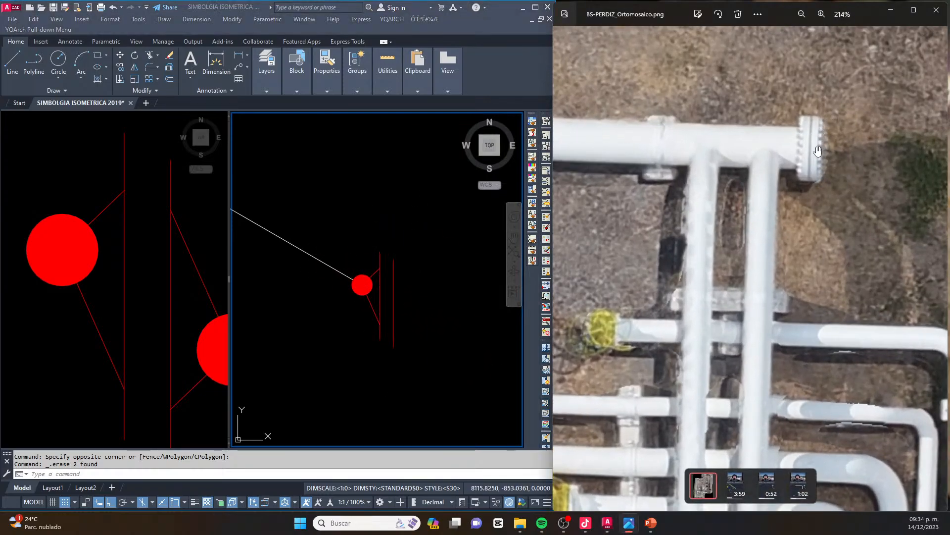
left_click(416, 232)
scroll(430, 246, "down", 3)
middle_click_drag(394, 239, 441, 293)
key("Escape")
key("Escape")
scroll(418, 307, "down", 5)
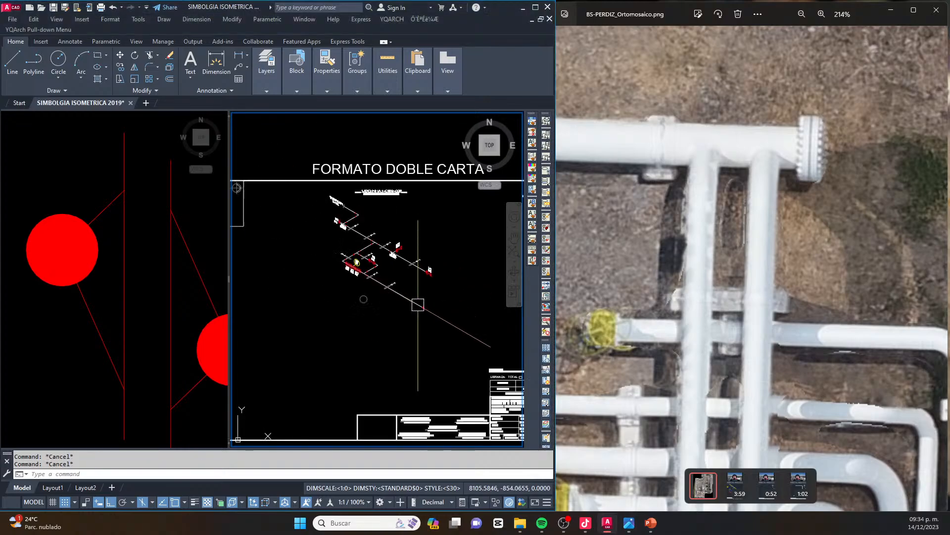
Move the loose construction circle so its center sits on the weld dot at the flanged pipe end
scroll(415, 254, "down", 2)
scroll(380, 261, "up", 6)
middle_click_drag(441, 337, 359, 303)
scroll(356, 303, "up", 3)
left_click(356, 331)
left_click(310, 374)
middle_click_drag(353, 382, 346, 348)
type("m")
key("Return")
left_click(337, 305)
scroll(367, 302, "down", 5)
scroll(357, 303, "up", 8)
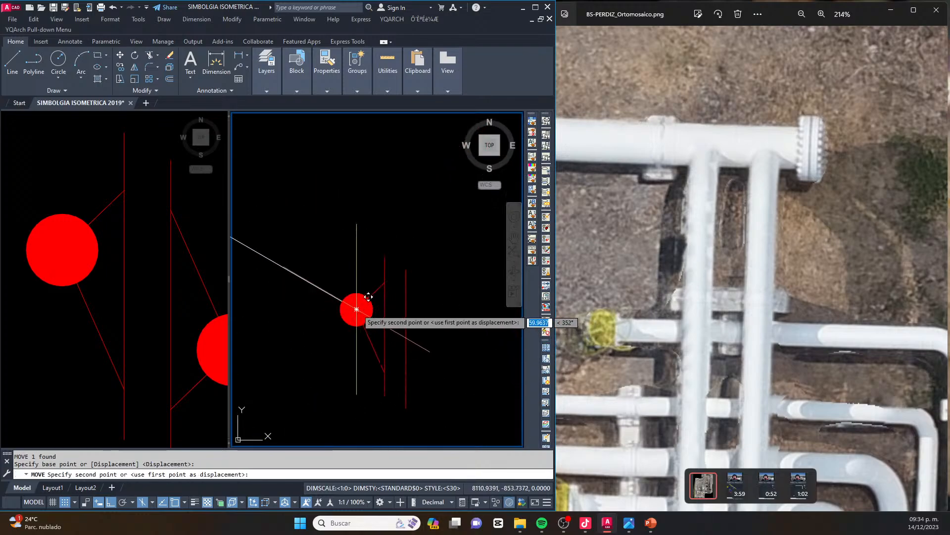
scroll(366, 299, "down", 3)
key("Escape")
Copy the construction circle three times back along the pipe, centering each copy where the previous circle crosses the pipe
type("CO")
key("Return")
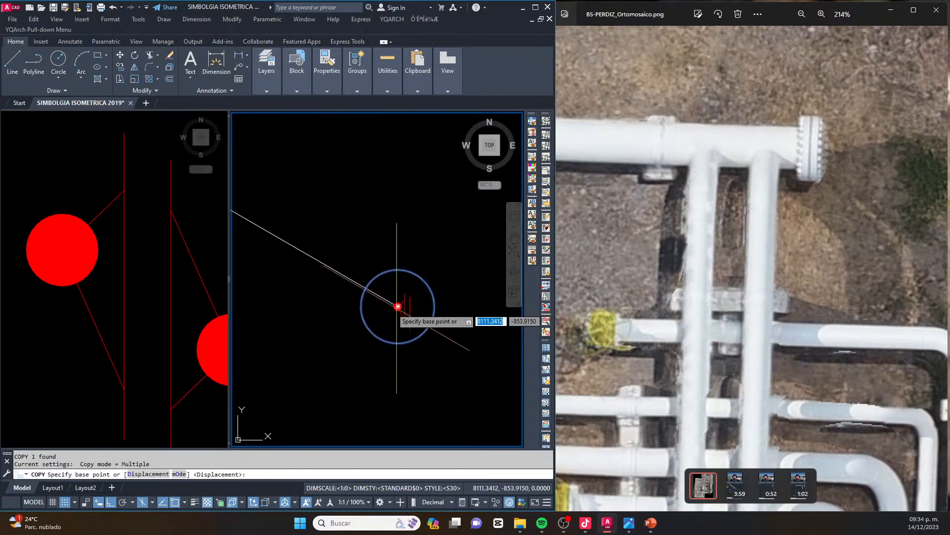
scroll(392, 307, "up", 3)
left_click(415, 303)
scroll(422, 299, "down", 2)
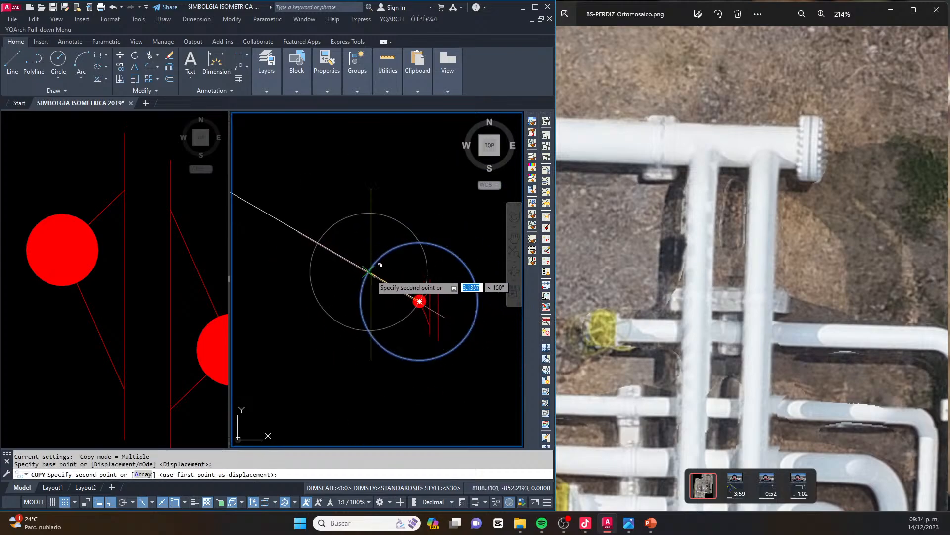
left_click(429, 304)
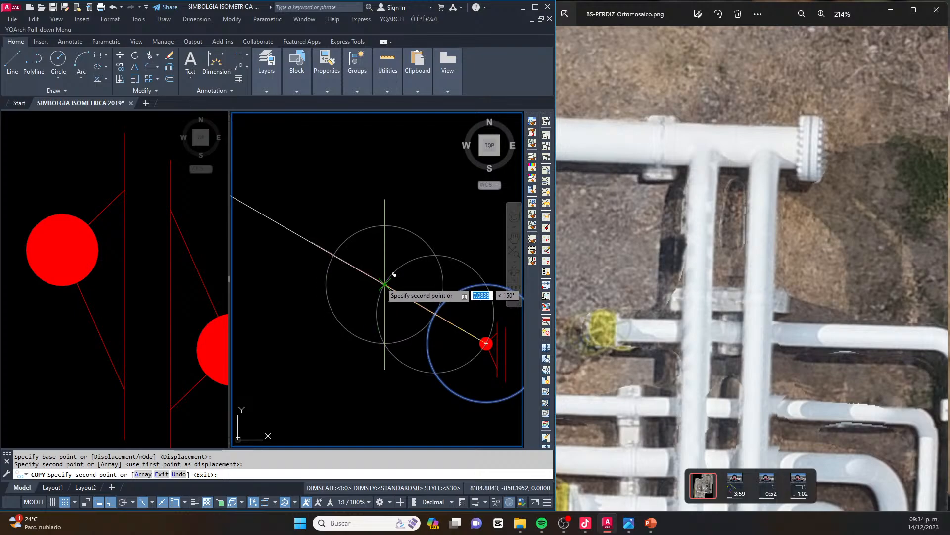
left_click(385, 284)
scroll(334, 255, "up", 2)
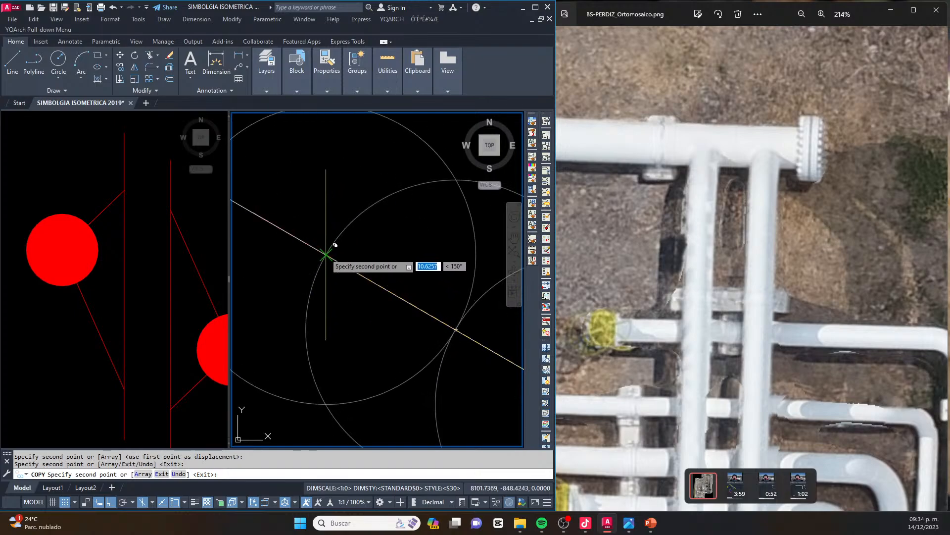
key("Escape")
key("Escape")
Draw the first branch line from the center of the circle next to the flanged end, toward the lower left on the isometric axis
scroll(407, 278, "down", 5)
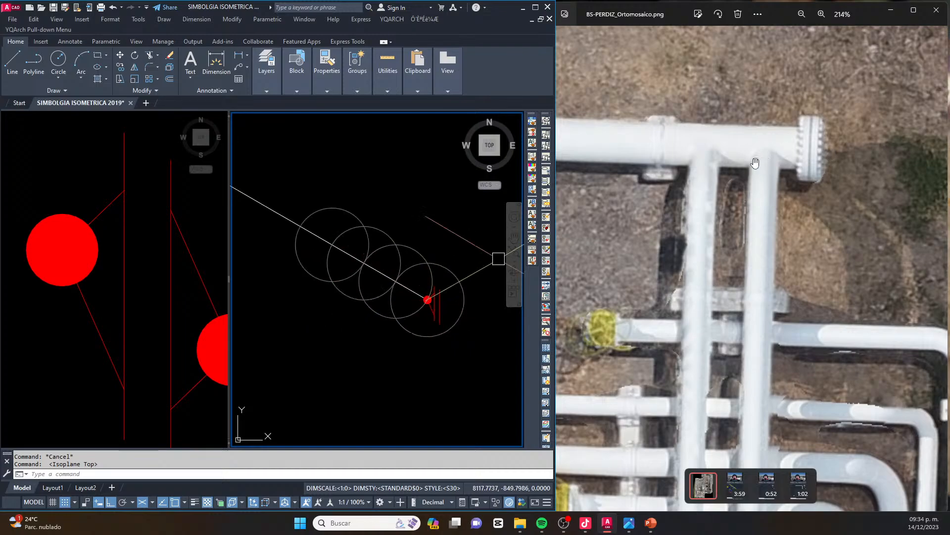
type("L")
key("Return")
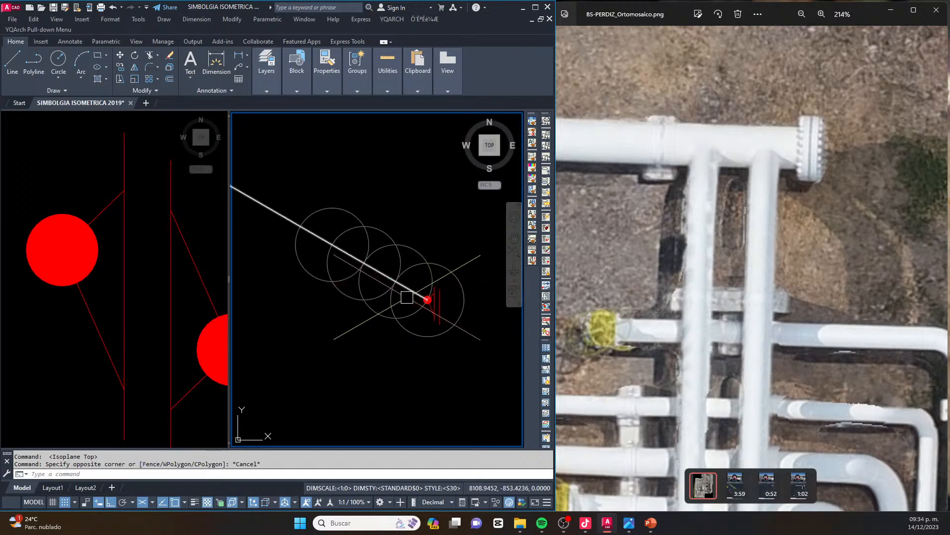
left_click(396, 281)
scroll(396, 281, "down", 2)
left_click(282, 346)
key("Escape")
key("Escape")
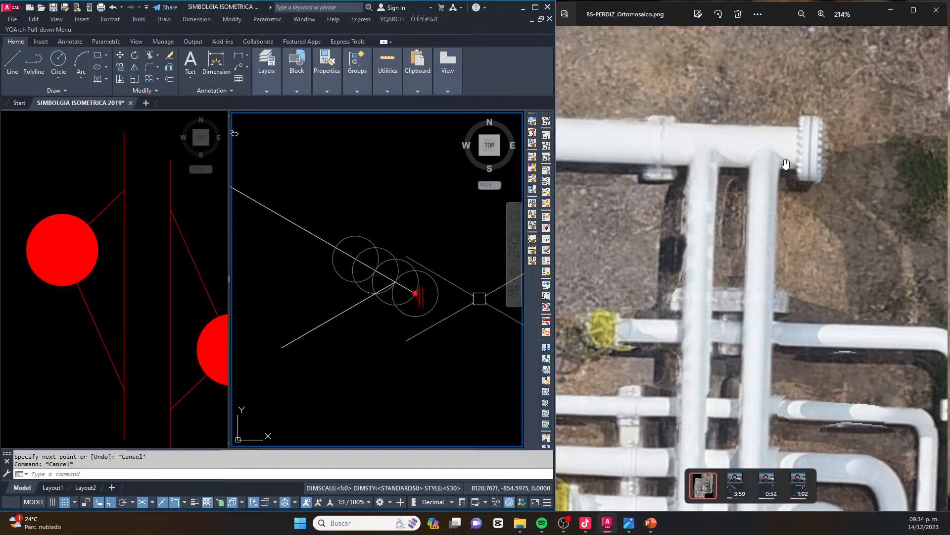
Examine the spacing of the two branch pipes and the pipe support near the blind flange in the orthomosaic
left_click(763, 146)
scroll(765, 146, "down", 3)
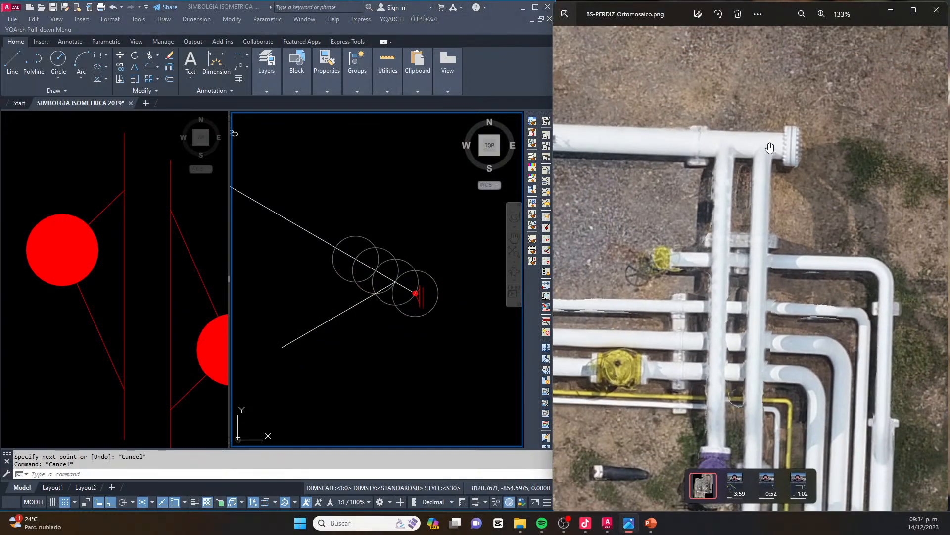
scroll(769, 148, "down", 1)
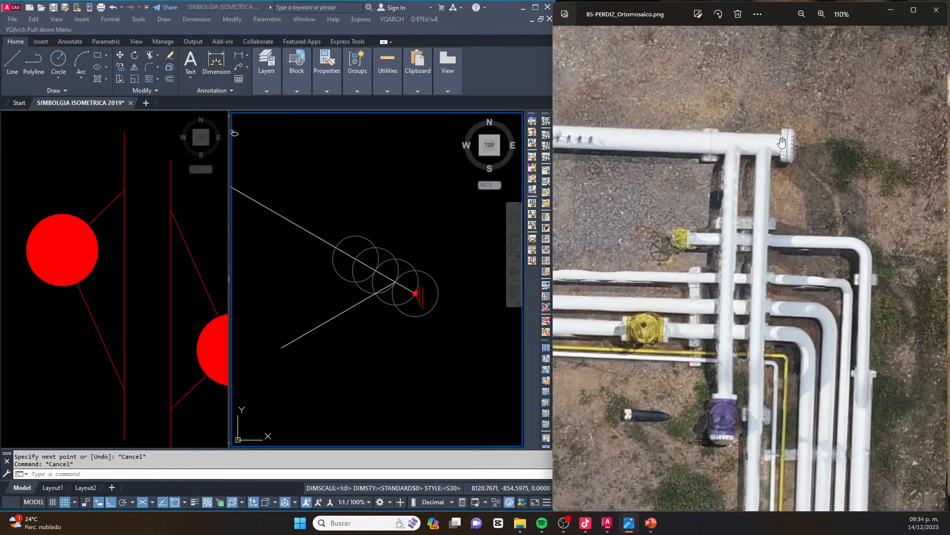
scroll(388, 278, "up", 3)
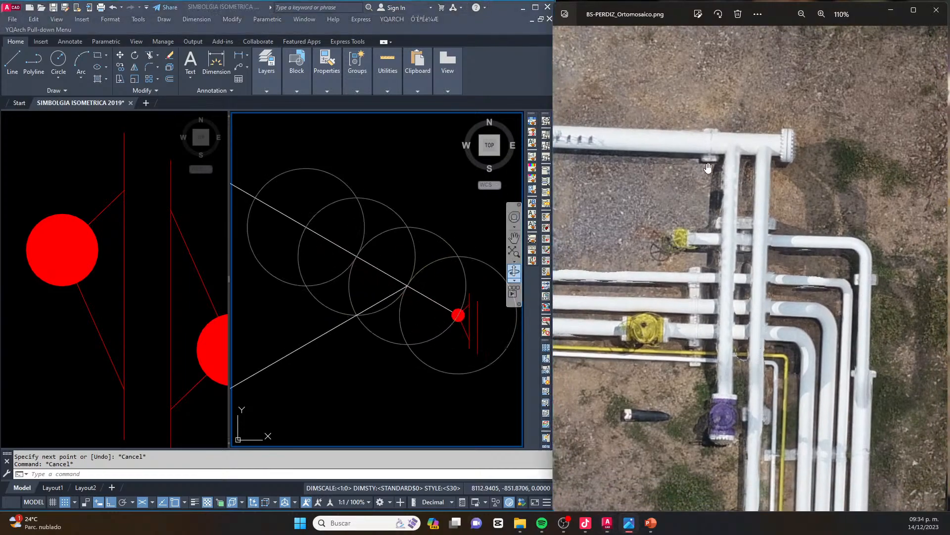
middle_click(357, 256)
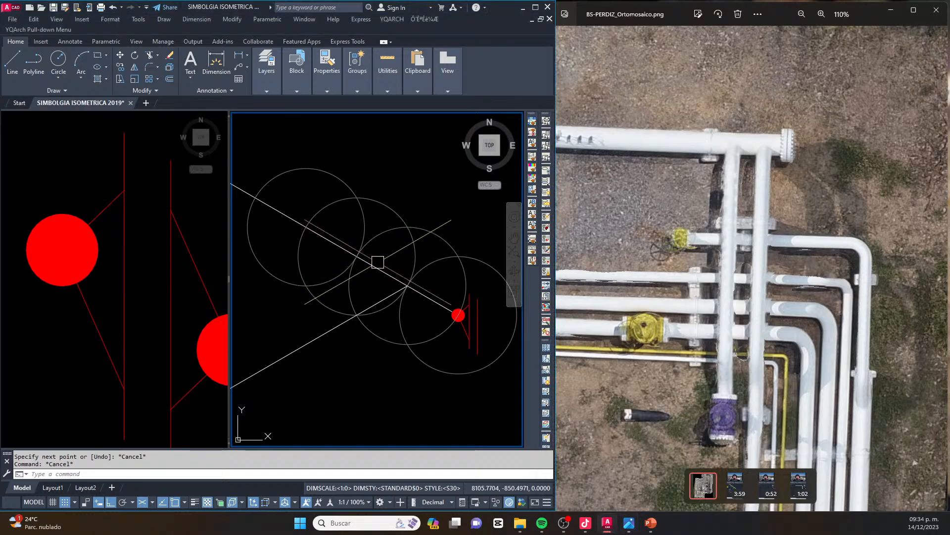
middle_click_drag(359, 261, 402, 256)
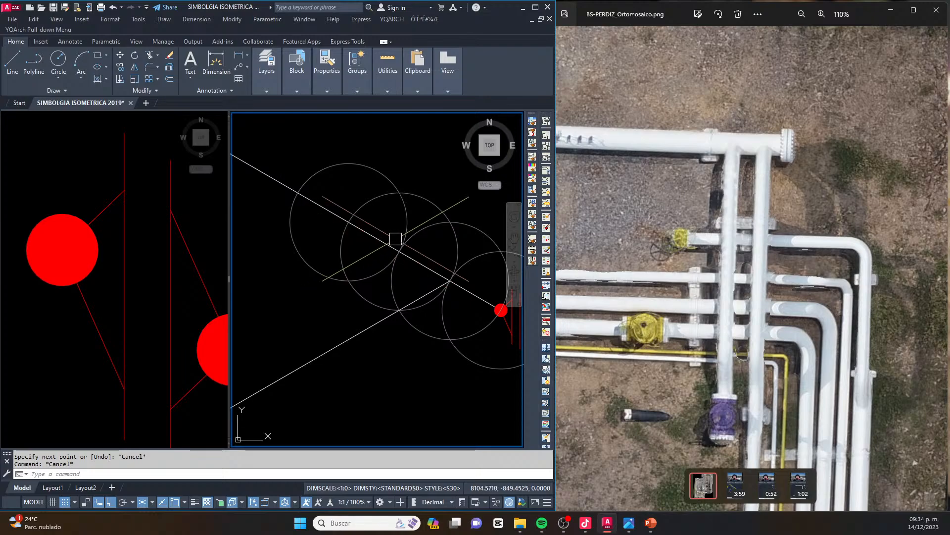
scroll(388, 249, "down", 4)
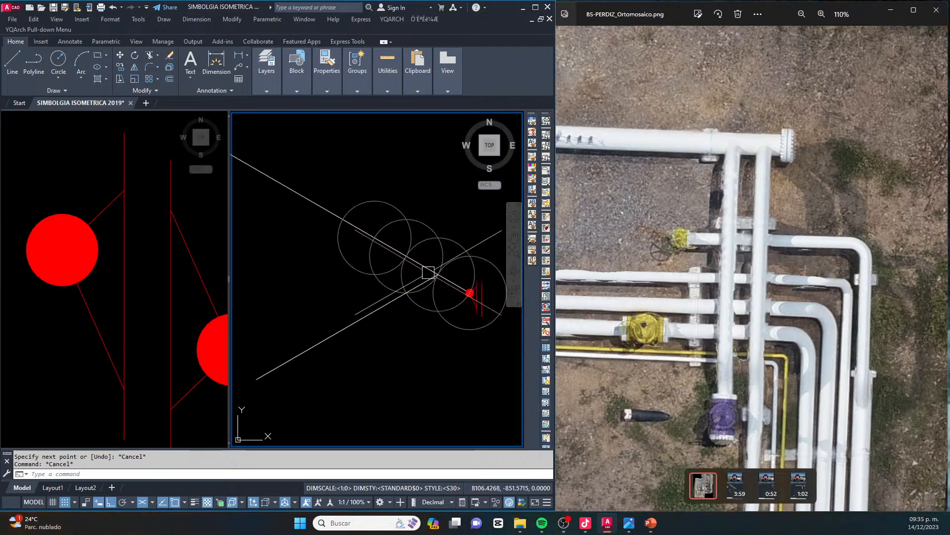
scroll(434, 273, "up", 7)
scroll(448, 185, "down", 2)
Copy the end weld dot onto the main pipe one circle beyond the branch and onto the branch line at the circle crossing
left_click(370, 197)
left_click(445, 305)
type("CO")
key("space")
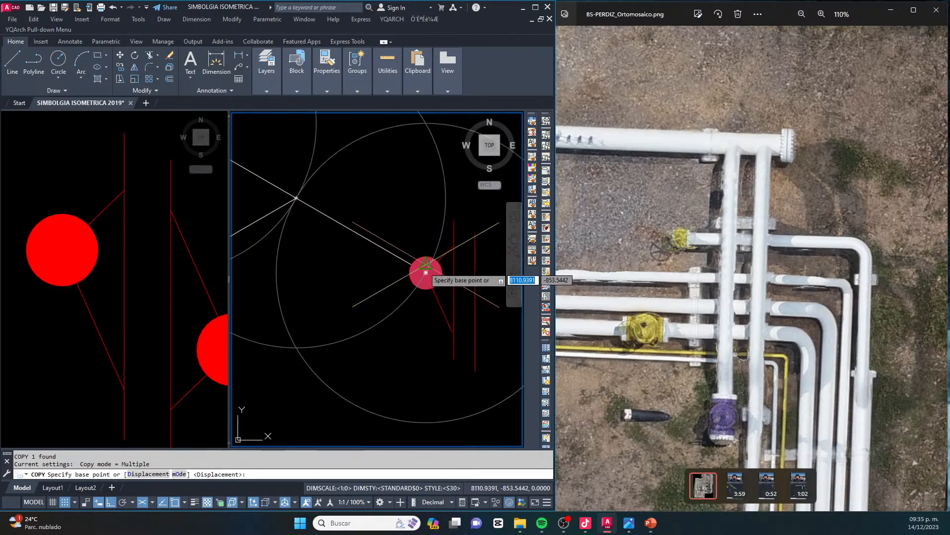
left_click(426, 273)
scroll(375, 273, "down", 5)
middle_click_drag(304, 220, 382, 247)
left_click(371, 300)
left_click(371, 240)
key("Escape")
Draw the second branch line from the center of the circle farthest from the flange, parallel to the first branch
middle_click_drag(337, 222, 408, 254)
scroll(408, 255, "down", 2)
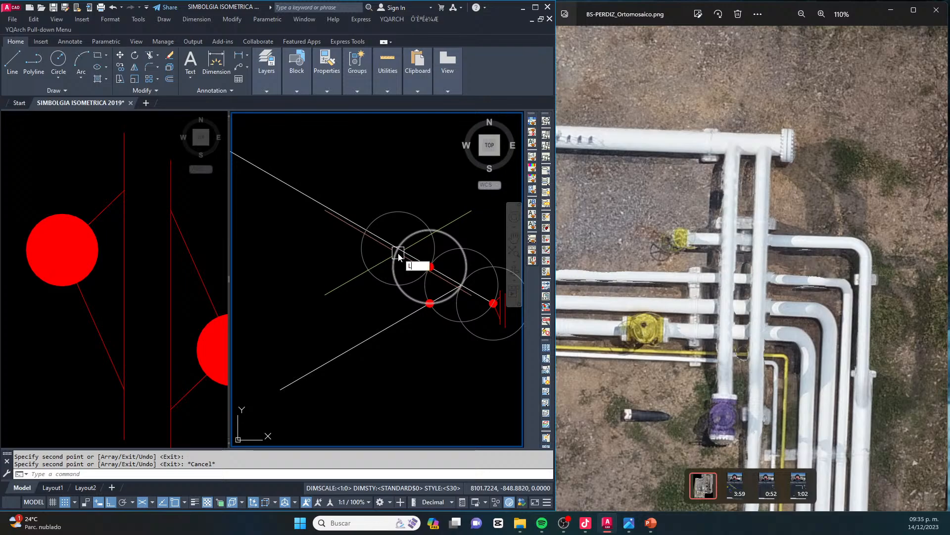
type("L")
key("space")
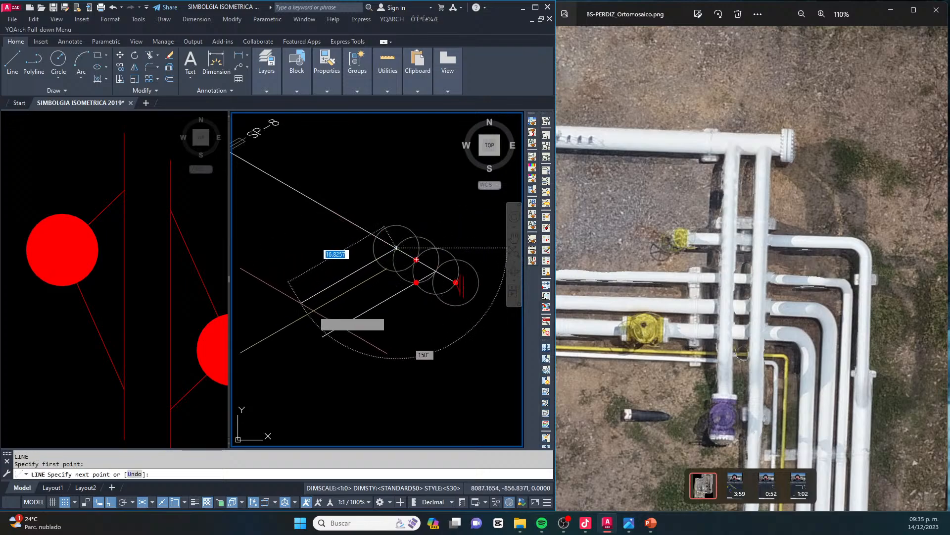
left_click(395, 251)
key("Escape")
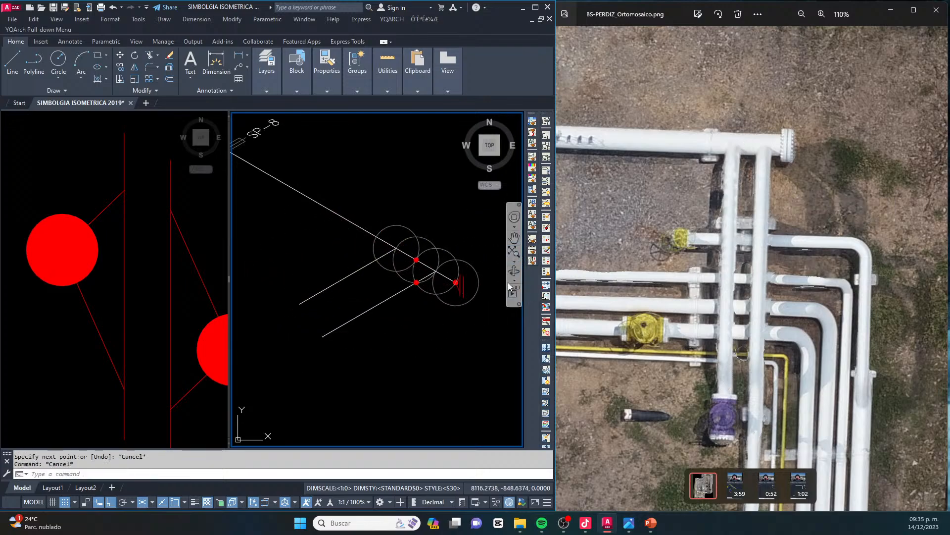
key("Escape")
scroll(407, 250, "up", 4)
left_click(442, 296)
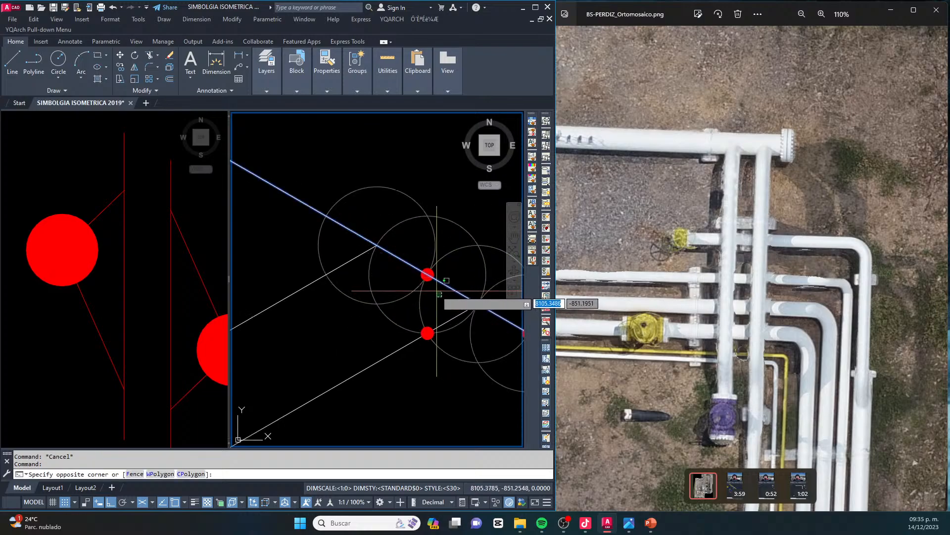
scroll(425, 274, "up", 4)
scroll(424, 240, "down", 2)
key("Escape")
key("Escape")
Copy the header weld dot onto the header beyond the second branch and onto the second branch at the circle crossings
left_click(405, 219)
left_click(438, 271)
scroll(434, 270, "up", 2)
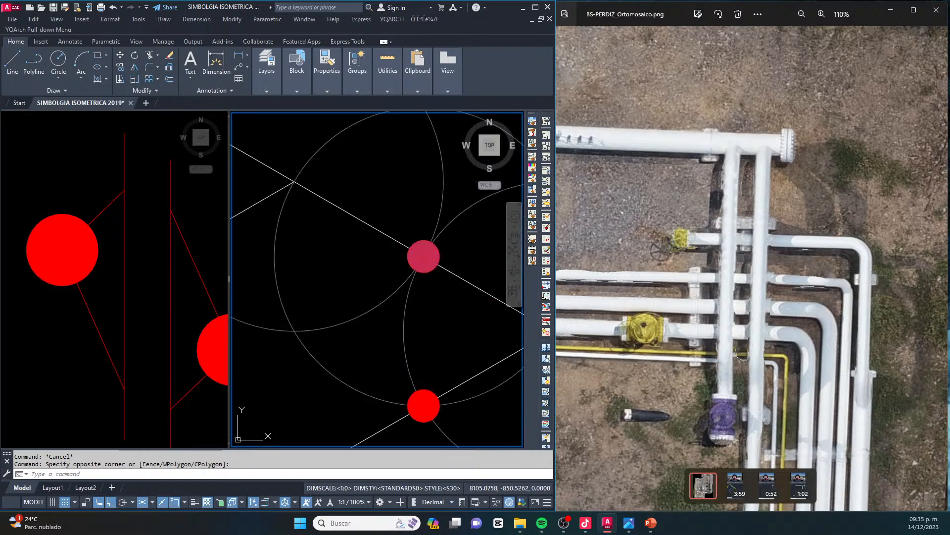
type("co")
key("space")
left_click(424, 255)
scroll(463, 260, "down", 3)
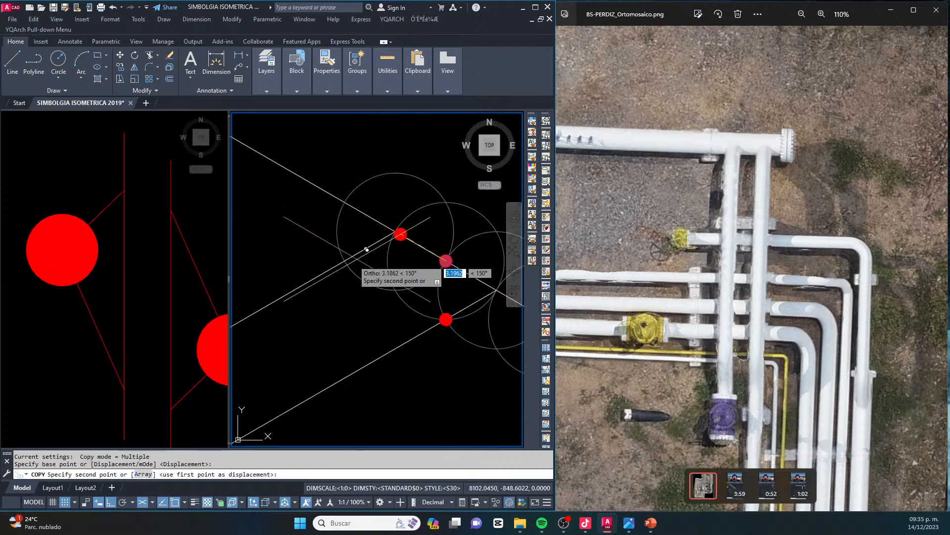
left_click(357, 251)
key("Escape")
Erase the construction circles around the two branch connections, leaving the circle at the blind flange
scroll(343, 231, "down", 2)
left_click(452, 211)
left_click(413, 230)
key("Delete")
left_click(447, 232)
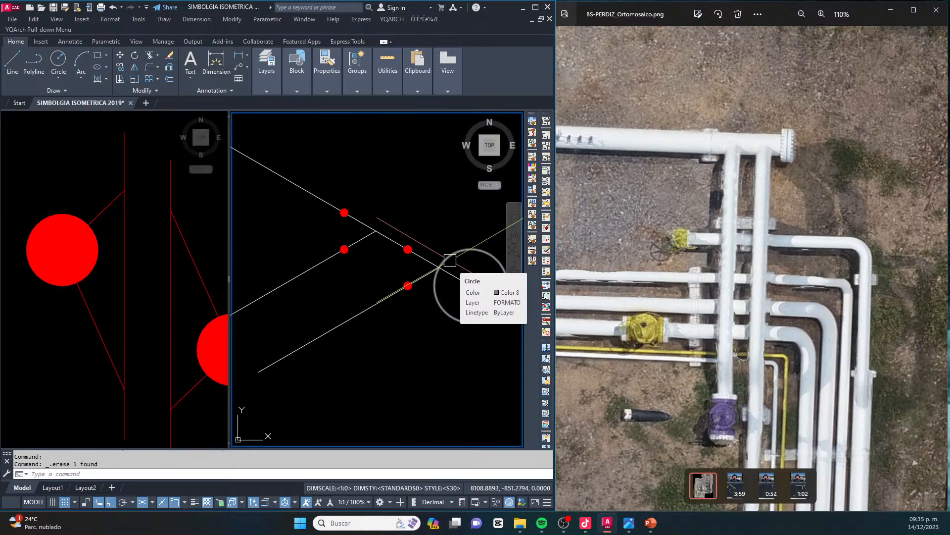
Stretch the free end of the branch farthest from the blind flange outward along its isometric axis
scroll(429, 235, "down", 2)
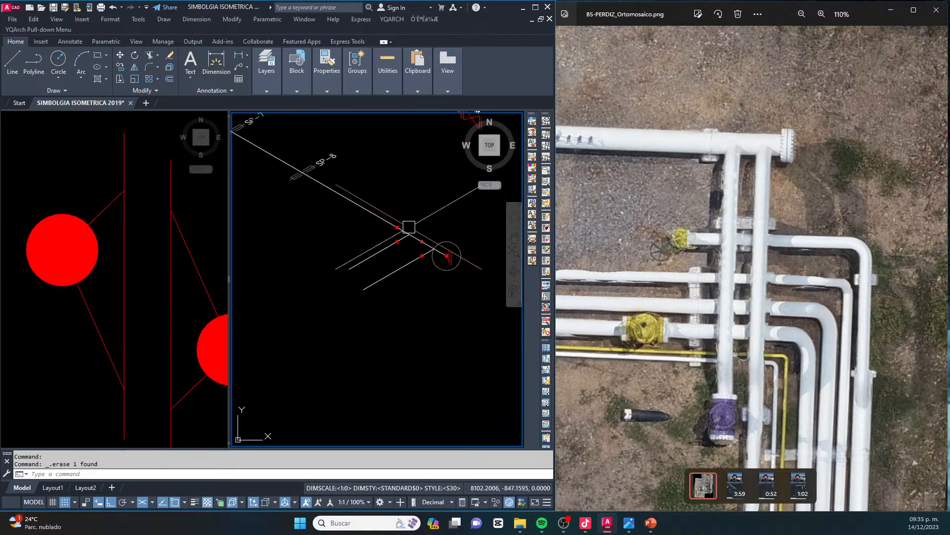
middle_click_drag(377, 195, 424, 271)
scroll(338, 181, "up", 4)
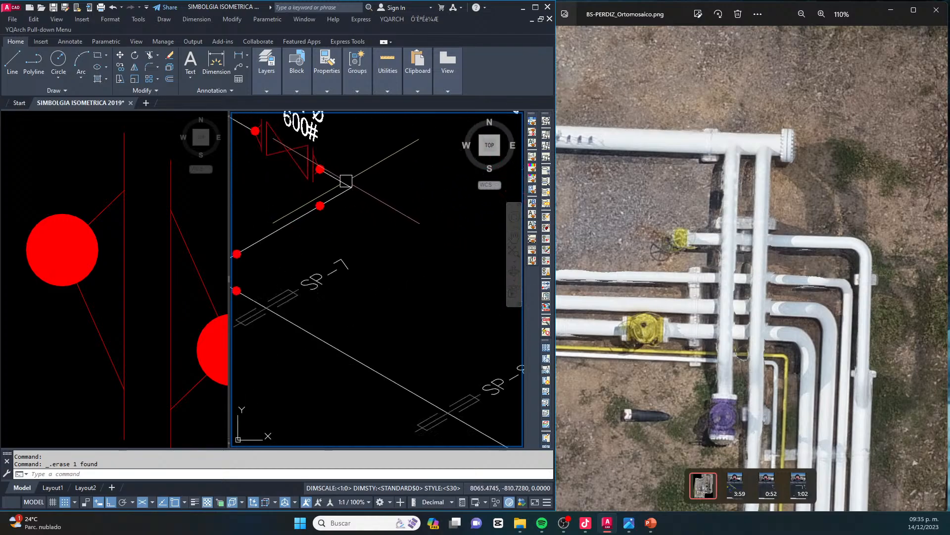
scroll(357, 232, "down", 4)
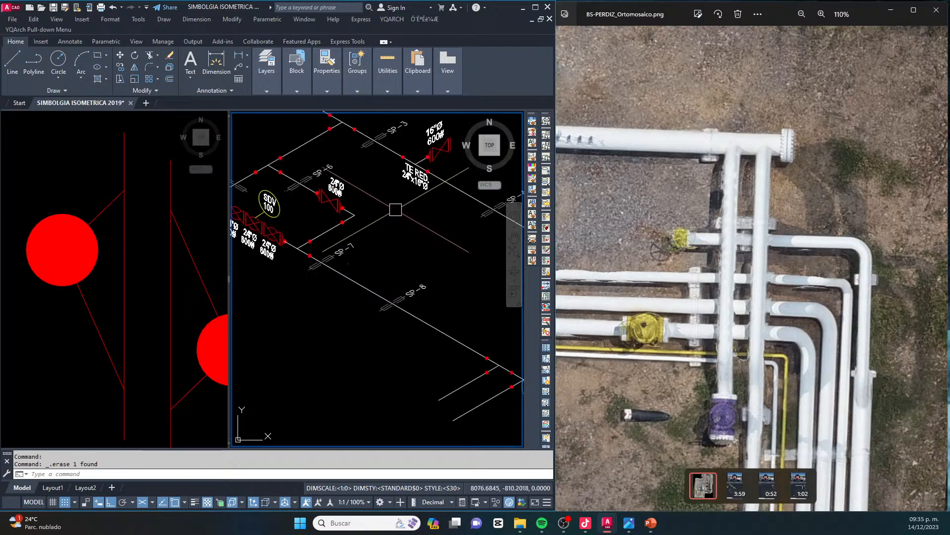
middle_click_drag(409, 267, 365, 250)
middle_click_drag(419, 314, 400, 266)
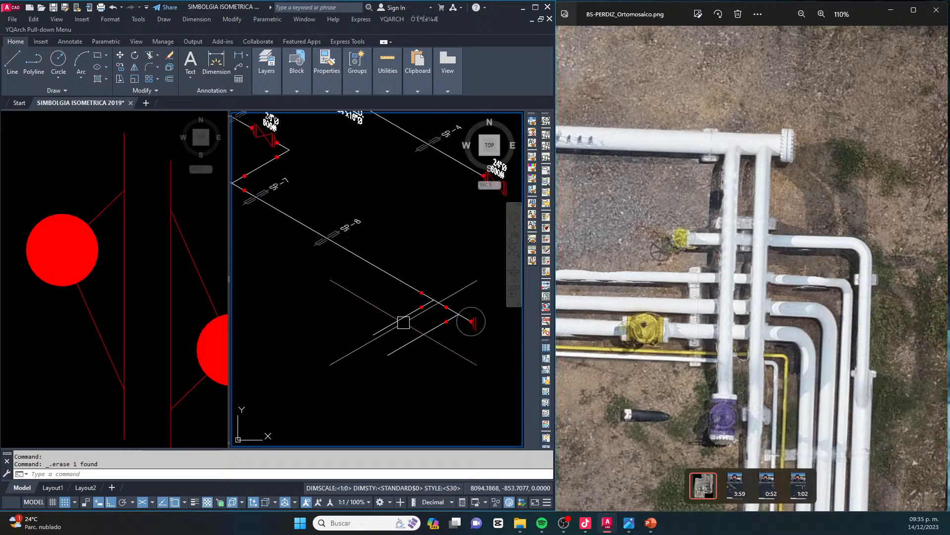
middle_click_drag(387, 342, 399, 317)
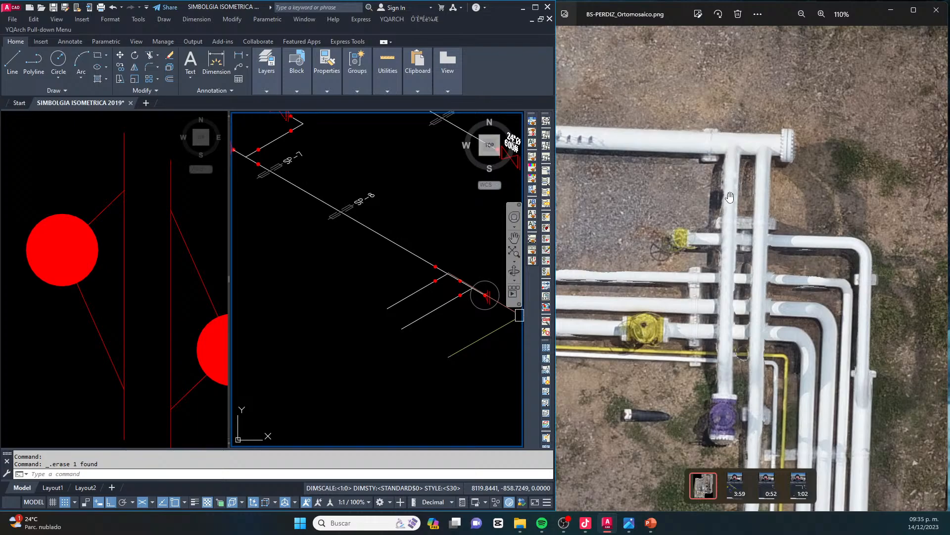
scroll(393, 308, "up", 2)
type("s")
key("space")
left_click(395, 281)
left_click(377, 311)
key("space")
left_click(425, 308)
left_click(350, 376)
key("Escape")
key("Escape")
scroll(446, 313, "down", 3)
Copy the flanged valve symbol with weld dots from the symbol legend onto the free end of the lengthened branch
scroll(397, 193, "up", 4)
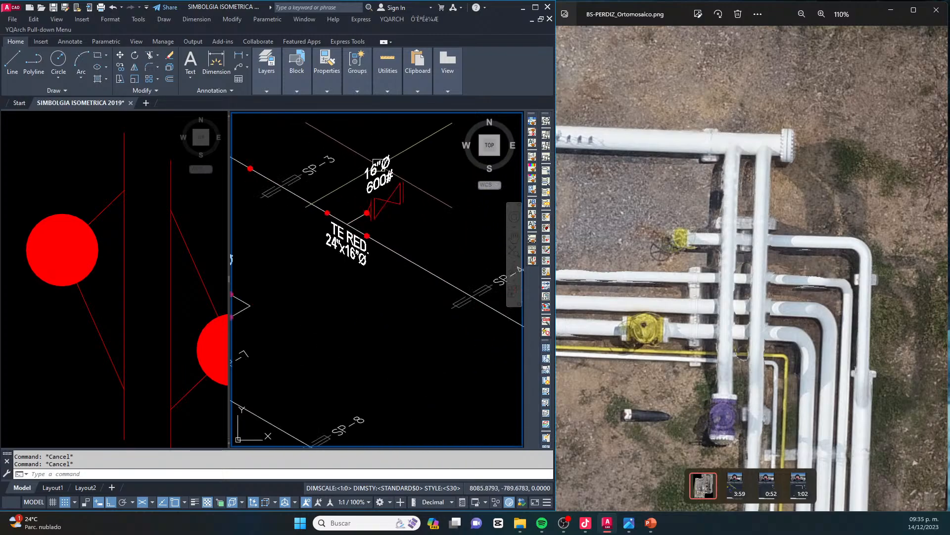
scroll(347, 222, "down", 1)
left_click(98, 238)
scroll(98, 238, "down", 5)
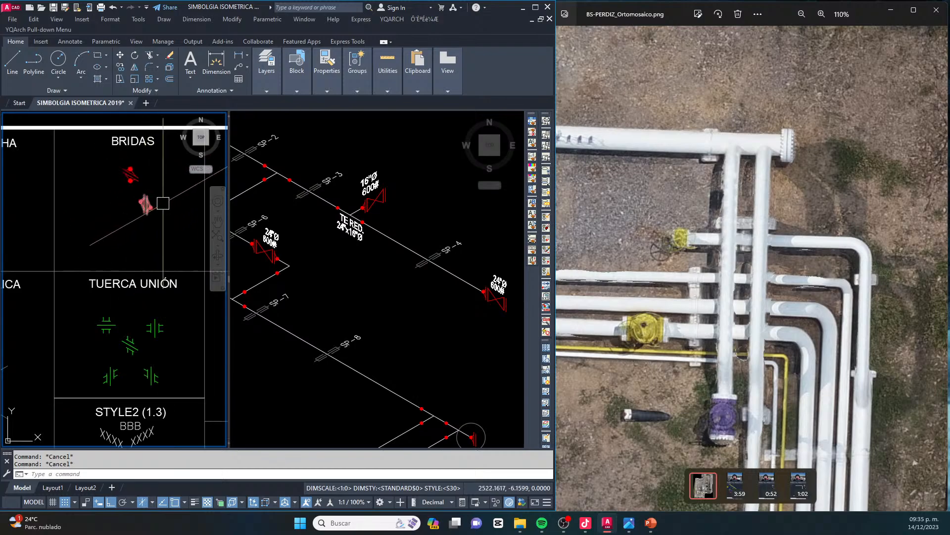
scroll(30, 265, "up", 7)
middle_click_drag(30, 265, 144, 276)
left_click(131, 301)
left_click(96, 259)
scroll(156, 283, "up", 4)
type("co")
key("space")
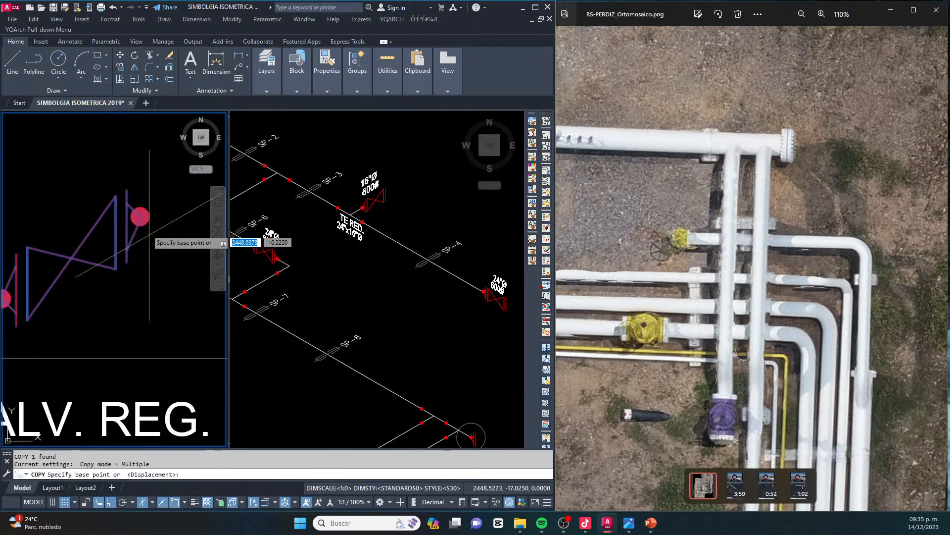
left_click(140, 217)
left_click(422, 274)
scroll(432, 264, "down", 3)
scroll(366, 341, "up", 6)
left_click(336, 349)
key("Escape")
Explode the copied valve symbol and erase the weld dot and flange neck lines on its outer end
left_click(336, 349)
scroll(297, 328, "up", 4)
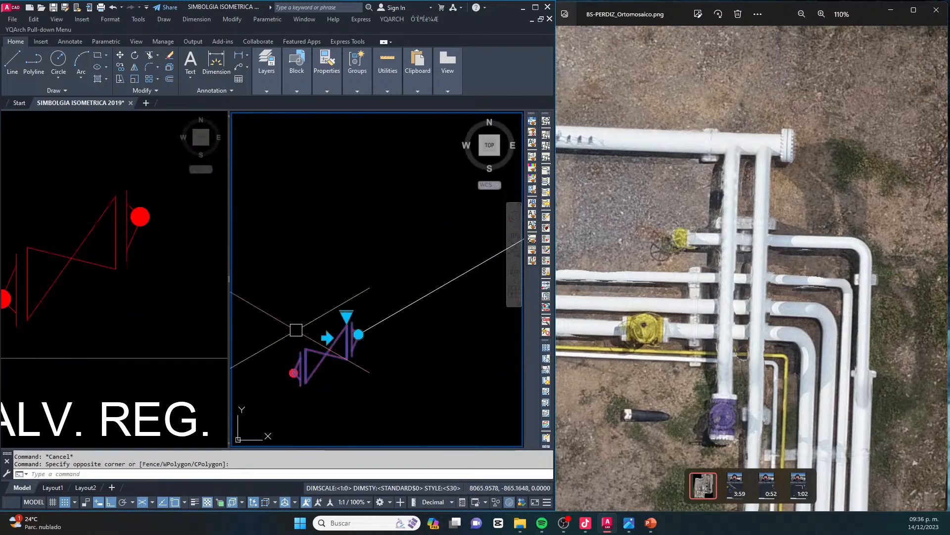
type("x")
key("Return")
scroll(307, 336, "up", 3)
left_click(316, 316)
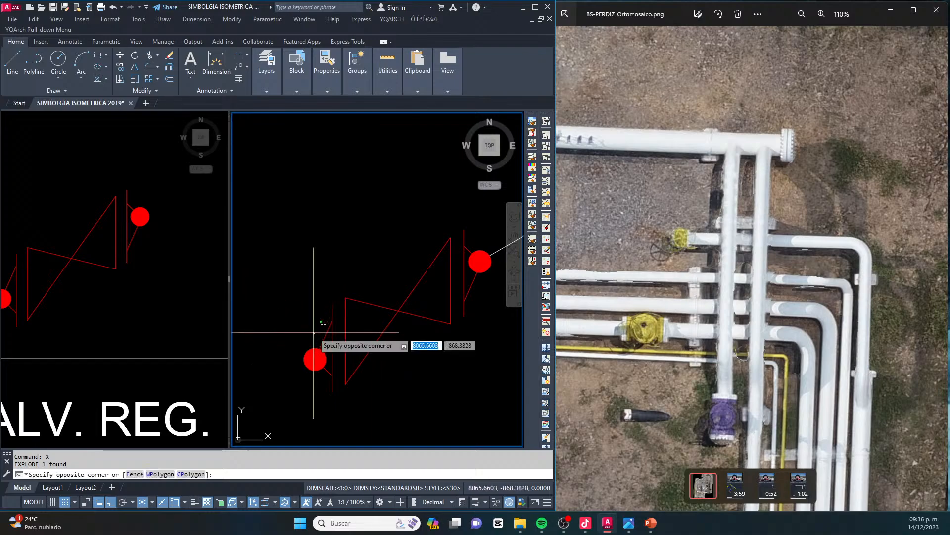
left_click(289, 392)
key("Delete")
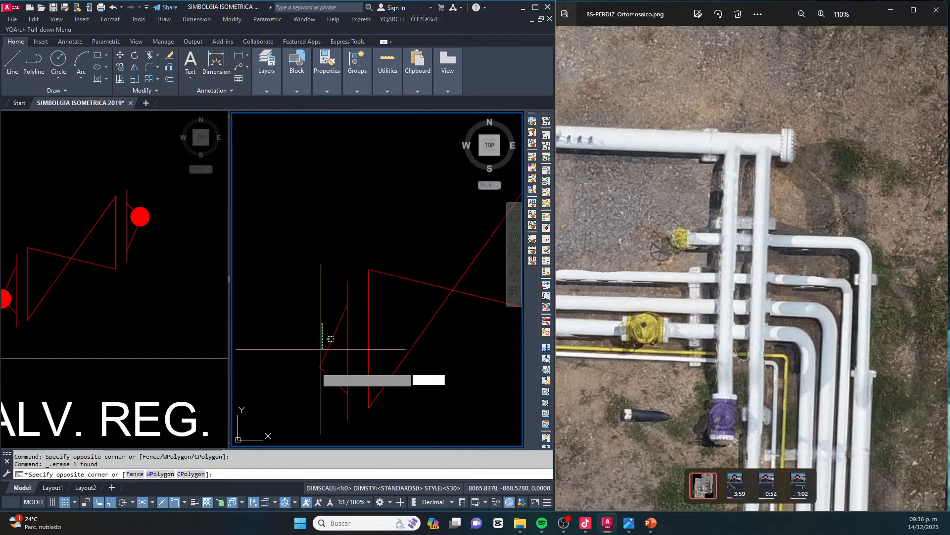
middle_click_drag(469, 264, 409, 301)
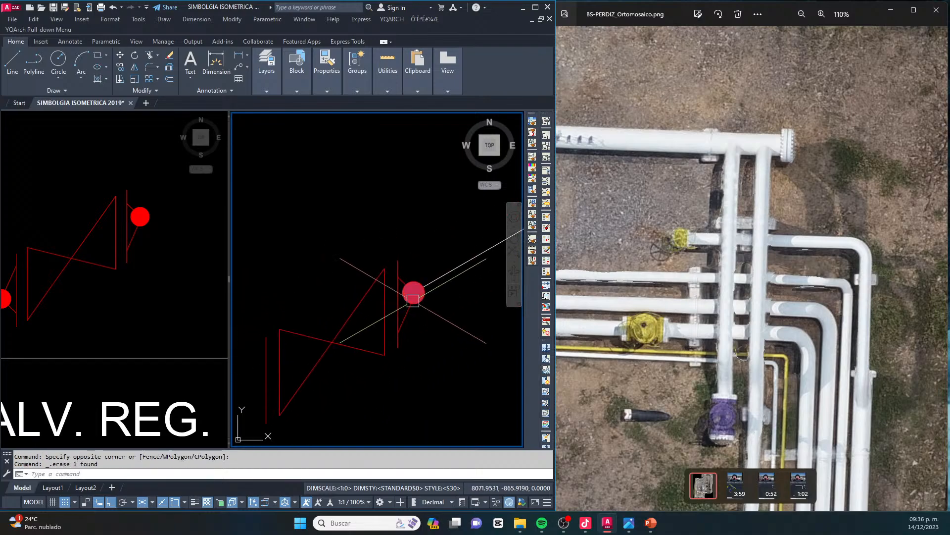
Copy the 16"Ø 600# label from the upper header's branch valve to the valve on the lengthened branch
scroll(413, 299, "down", 8)
middle_click_drag(413, 232, 380, 300)
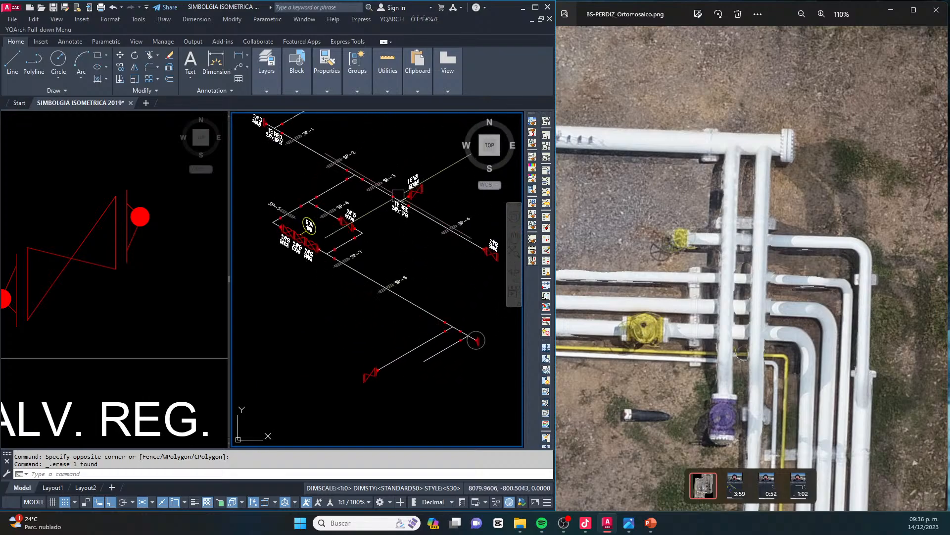
key("Escape")
scroll(398, 196, "up", 5)
middle_click_drag(400, 183, 335, 264)
left_click(377, 214)
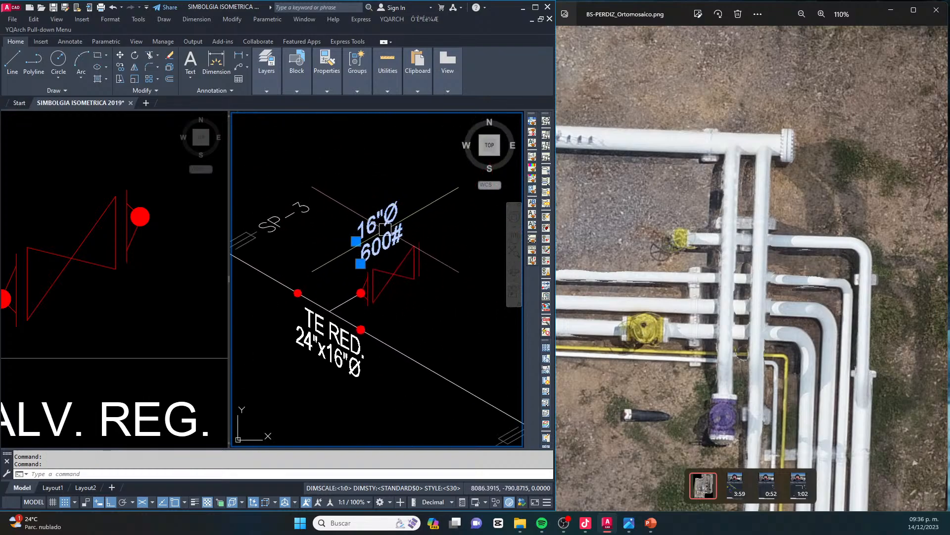
type("co")
key("space")
left_click(360, 263)
scroll(390, 197, "down", 5)
key("F8")
scroll(343, 442, "up", 5)
scroll(319, 272, "up", 4)
left_click(320, 264)
key("Escape")
key("Escape")
scroll(322, 263, "down", 8)
mouse_move(460, 215)
middle_mouse_down()
mouse_move(410, 252)
mouse_move(520, 296)
middle_mouse_up()
key("Escape")
middle_click_drag(330, 200, 299, 273)
scroll(436, 214, "up", 2)
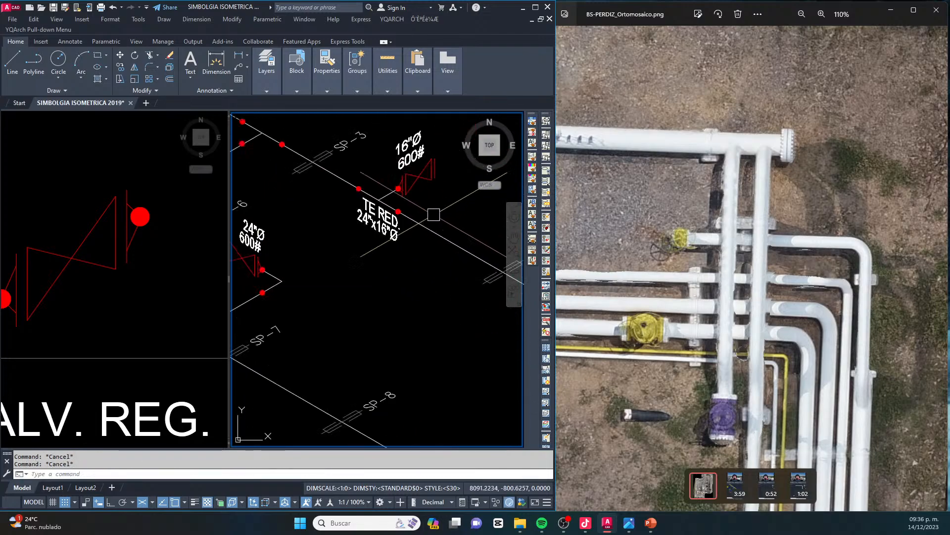
type("co")
key("space")
key("Escape")
key("Escape")
Copy the TE RED. 24"x16"Ø label from the upper header to above the two branch connections near the blind flange
scroll(388, 233, "up", 4)
left_click(388, 234)
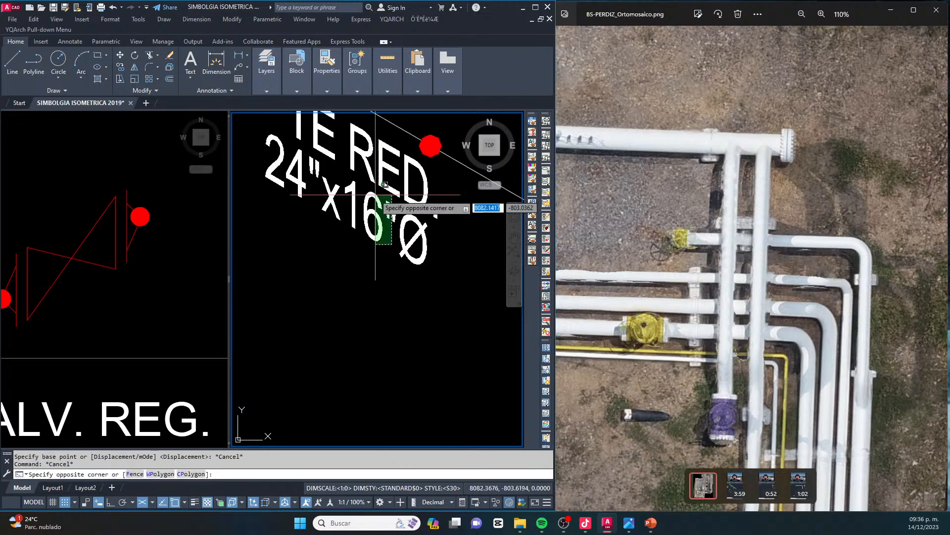
left_click(356, 184)
scroll(356, 185, "down", 3)
type("co")
key("space")
left_click(321, 180)
scroll(387, 210, "down", 5)
scroll(429, 296, "up", 5)
middle_click_drag(430, 301, 389, 270)
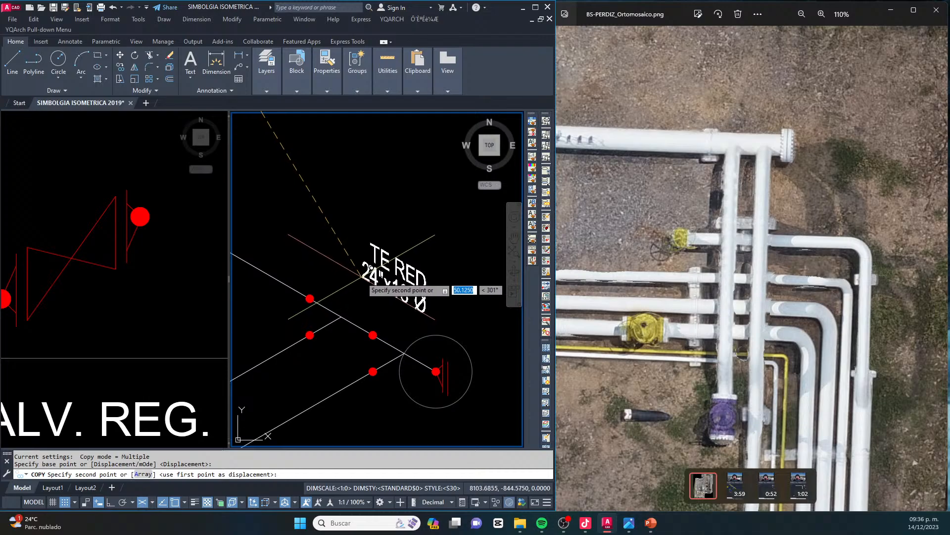
left_click(310, 240)
key("Escape")
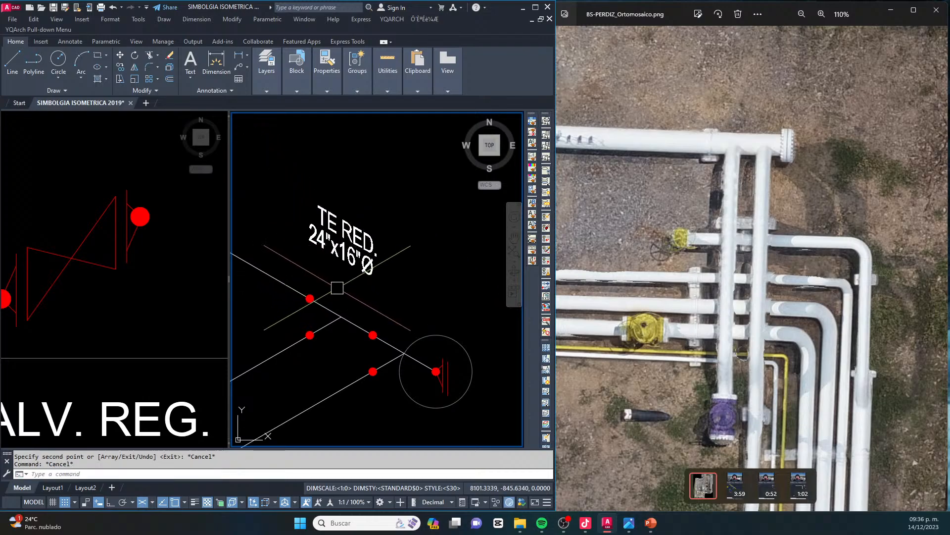
Draw a quick leader with its arrowhead above the header and its landing beneath the copied TE RED. label on the isometric axis
key("space")
scroll(347, 300, "up", 2)
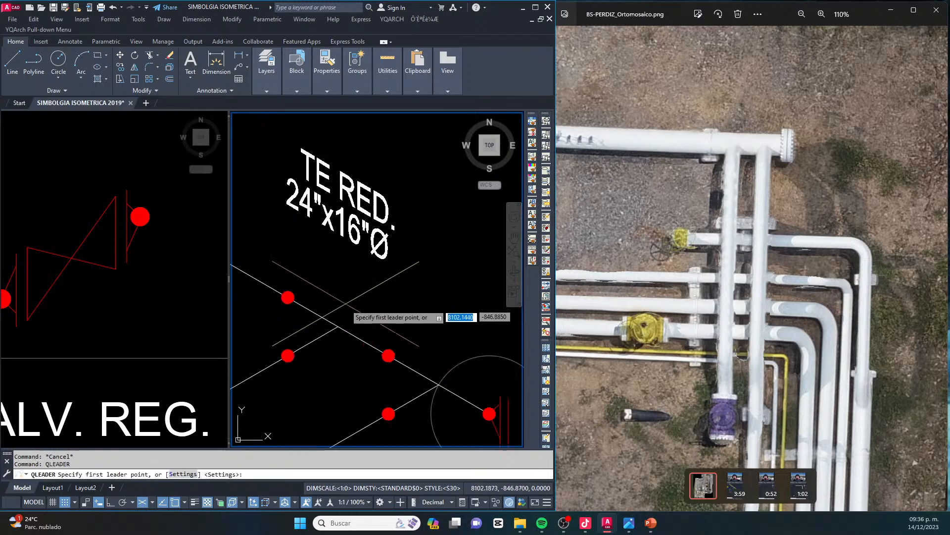
left_click(375, 329)
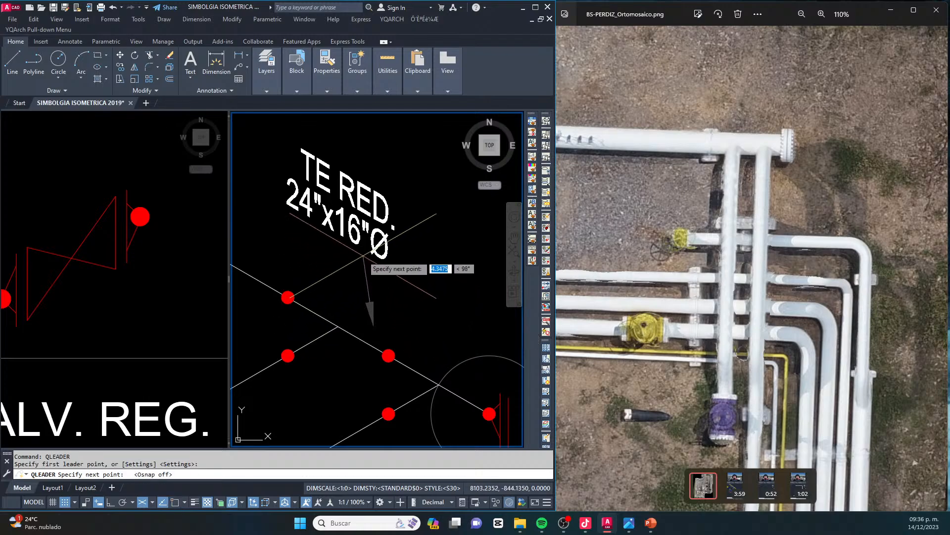
left_click(363, 256)
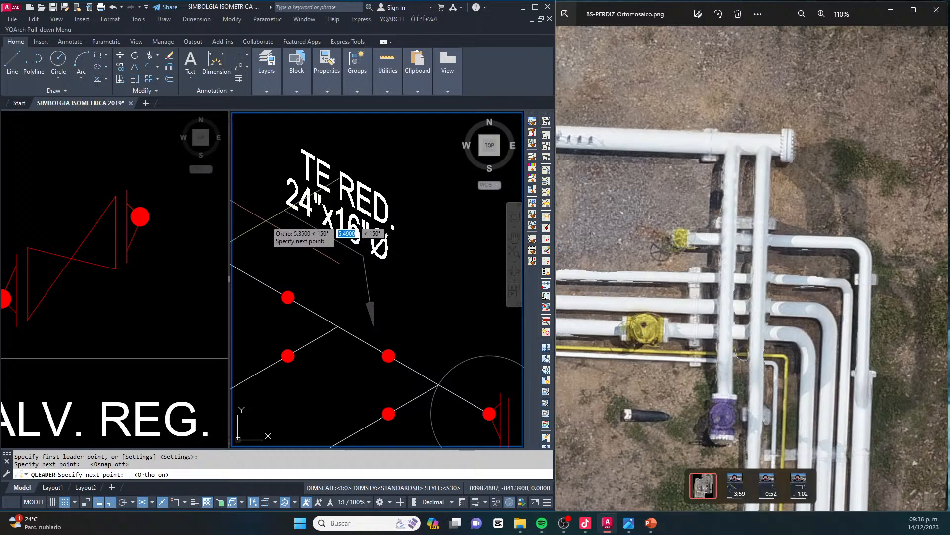
middle_click_drag(264, 220, 351, 261)
key("Escape")
middle_click_drag(424, 253, 354, 219)
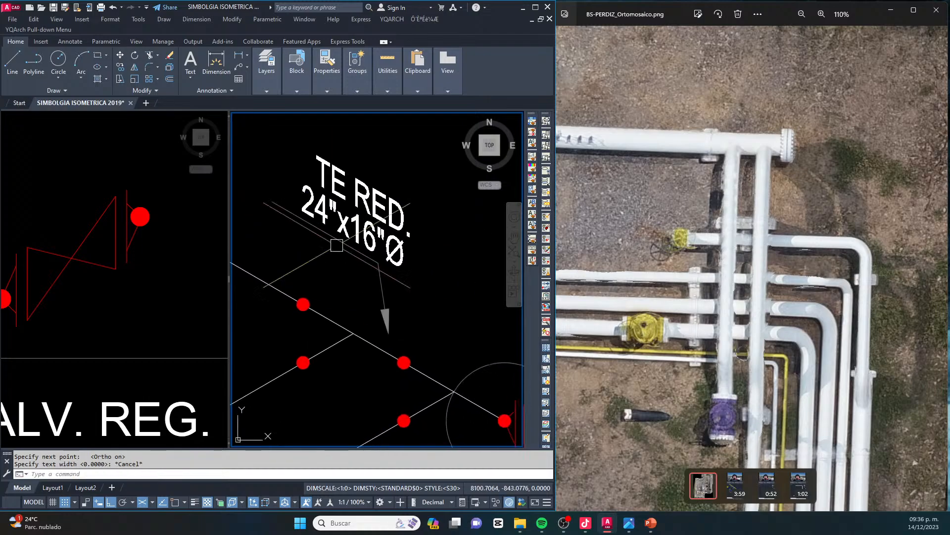
Copy the leader along the header direction toward the blind flange
middle_click_drag(388, 292, 339, 274)
type("co")
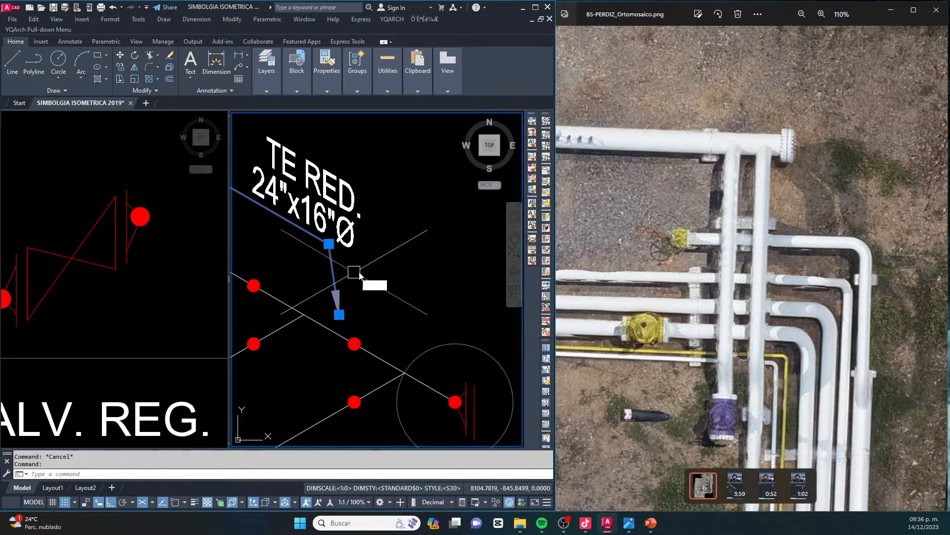
key("space")
left_click(366, 270)
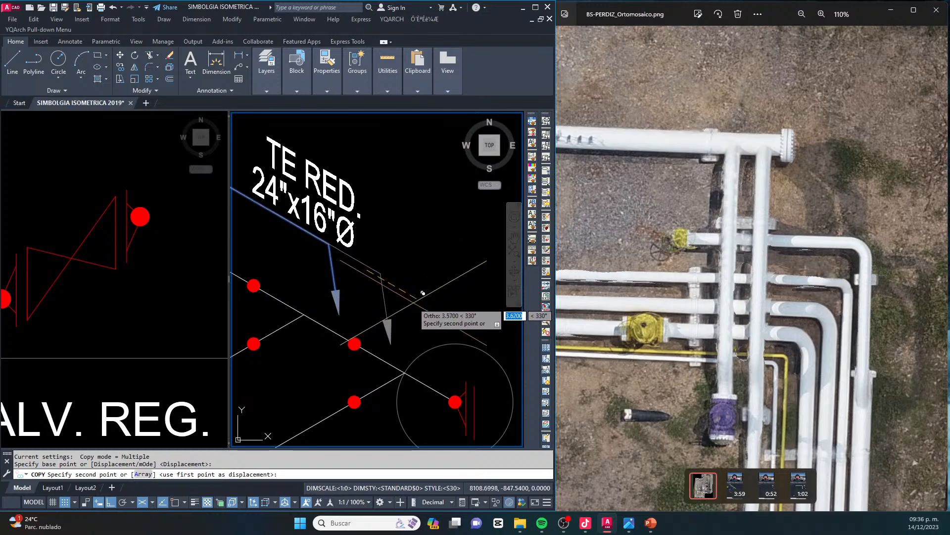
left_click(414, 303)
key("Escape")
Move the TE RED. label and both leaders farther away from the header
key("Escape")
key("Escape")
middle_click_drag(300, 257, 324, 303)
left_click(347, 325)
type("m")
key("space")
left_click(422, 291)
middle_click_drag(434, 256, 416, 257)
key("F8")
key("Escape")
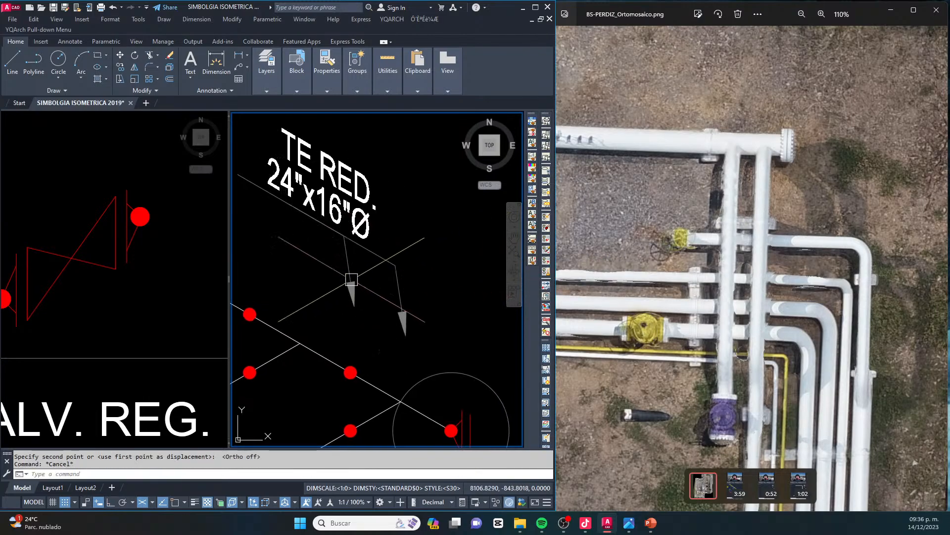
Stretch the first leader's arrowhead to the tee of the branch farthest from the blind flange
middle_click_drag(341, 285, 412, 301)
left_click(424, 322)
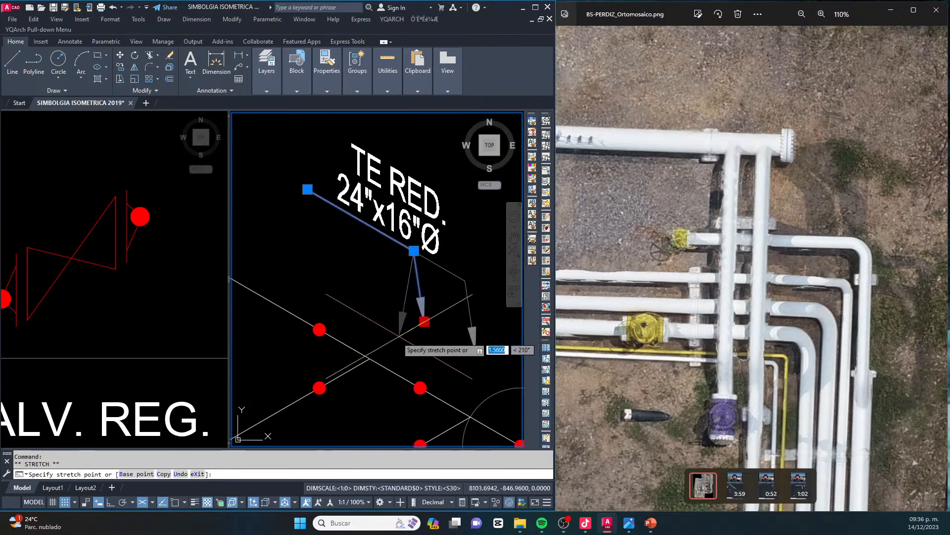
left_click(409, 359)
key("Escape")
Move the copied leader so its bend coincides with the bend of the first leader
middle_click_drag(472, 339, 377, 284)
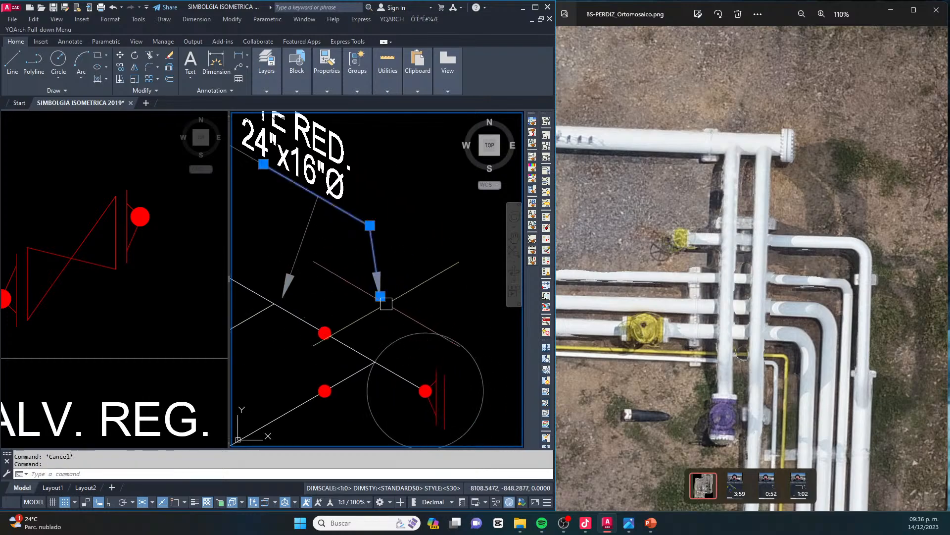
type("m")
key("Return")
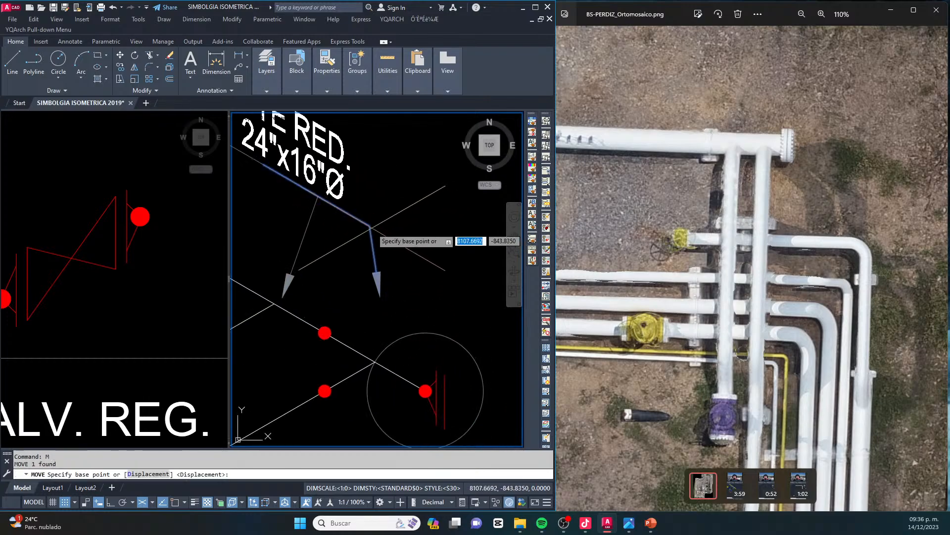
left_click(370, 226)
left_click(316, 195)
key("Escape")
Stretch the moved leader's arrowhead to the tee of the branch nearest the blind flange
left_click(323, 259)
left_click(327, 266)
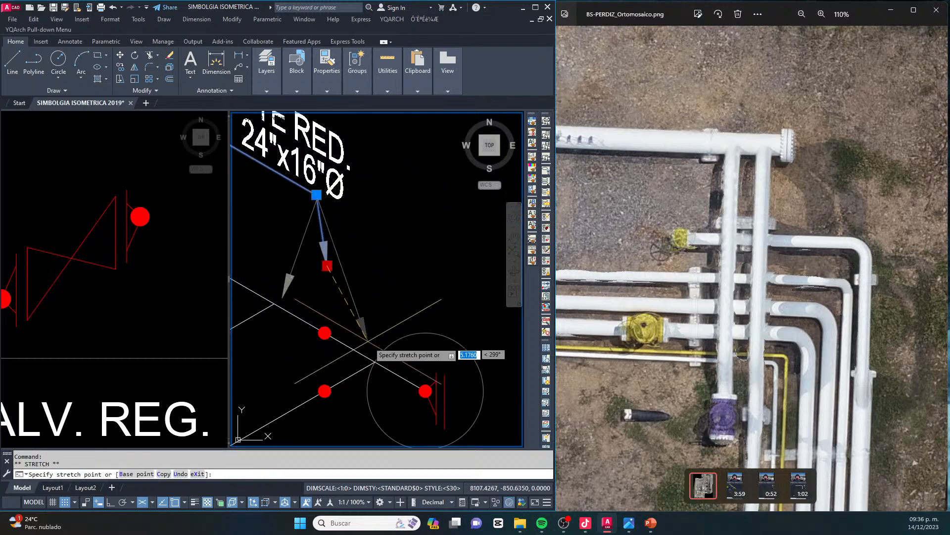
left_click(370, 347)
key("Escape")
scroll(423, 334, "down", 4)
key("Escape")
Move both lines of the TE RED. 24"x16"Ø label so they sit centered over the shared leader landing
scroll(377, 256, "up", 4)
left_click(420, 240)
left_click(379, 291)
middle_click_drag(379, 291, 390, 273)
type("m")
key("Return")
left_click(495, 323)
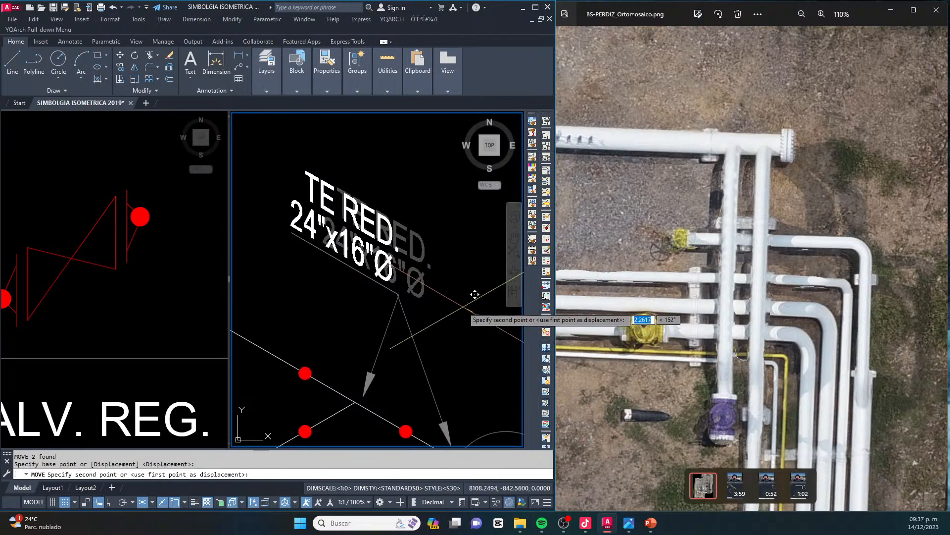
left_click(473, 309)
key("Escape")
left_click(402, 227)
key("space")
left_click(475, 232)
key("Escape")
scroll(378, 200, "down", 4)
scroll(396, 296, "up", 2)
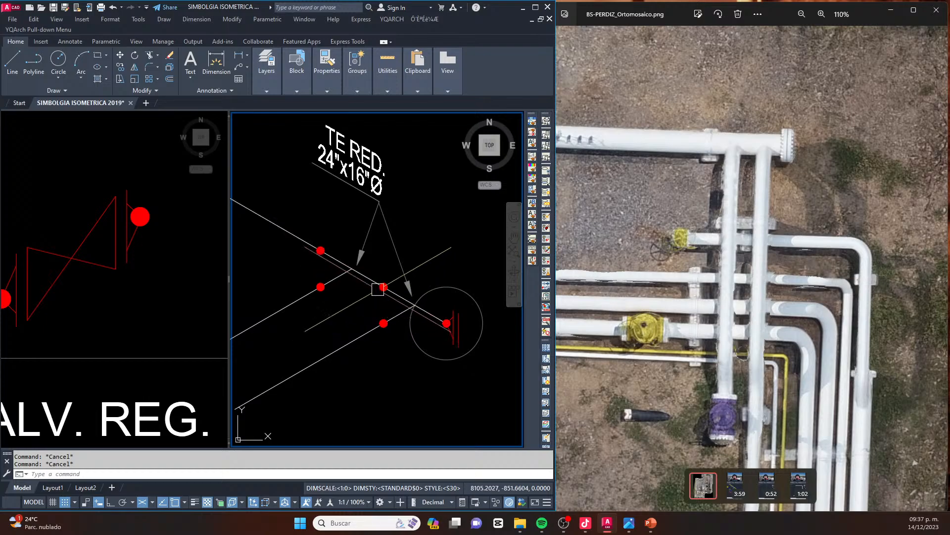
Stretch the arrowhead of the leader nearest the blind flange so its tip moves closer to that branch's tee
middle_click_drag(384, 297, 392, 303)
left_click(425, 286)
scroll(421, 285, "up", 4)
left_click(403, 313)
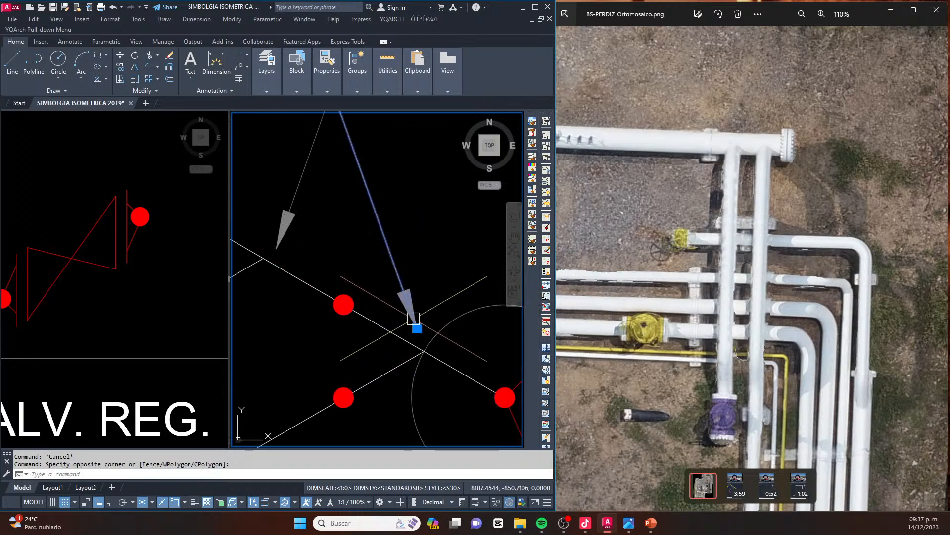
left_click(417, 328)
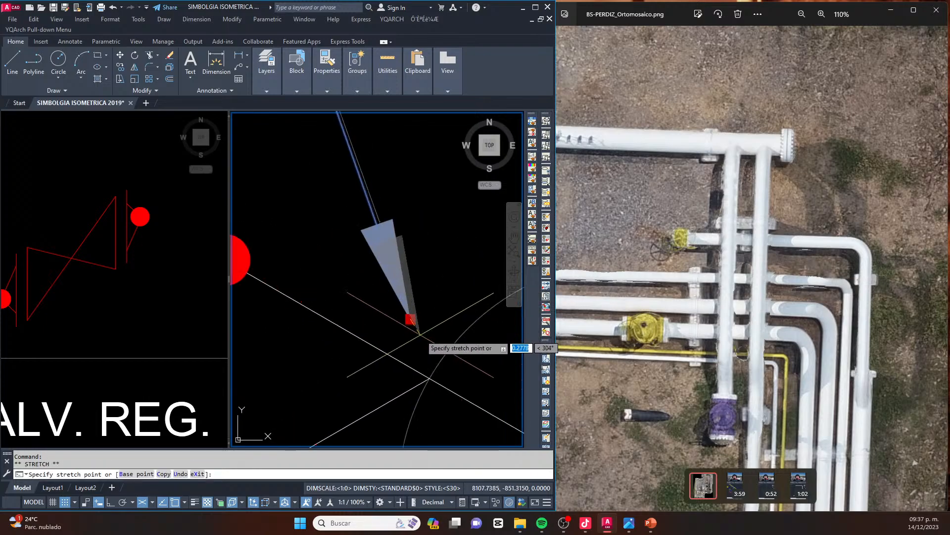
left_click(420, 331)
scroll(423, 318, "down", 3)
scroll(392, 309, "up", 3)
scroll(394, 315, "down", 3)
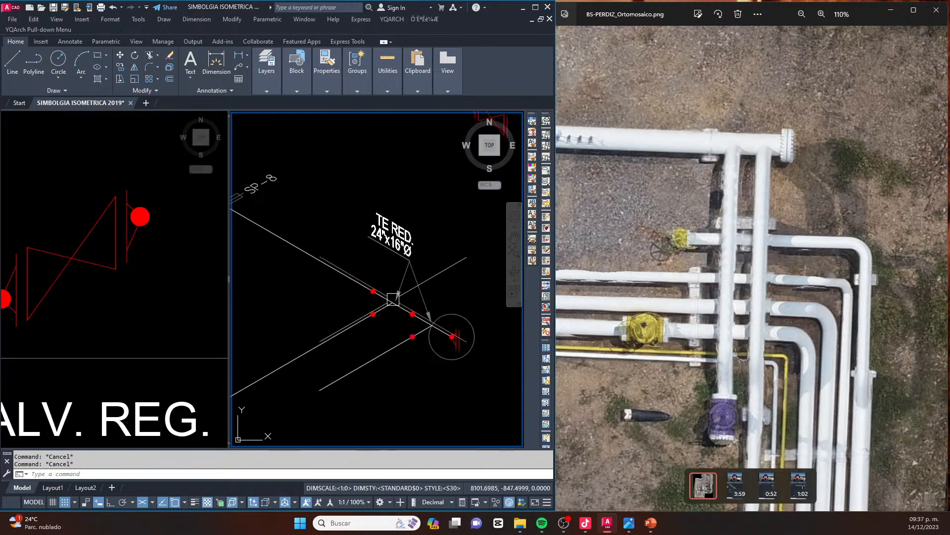
Stretch the TE RED. 24"x16"Ø label, its landing and the leaders' shared bend closer to the header, keeping both arrowheads at their tees
scroll(398, 326, "up", 1)
middle_click_drag(399, 325, 375, 357)
type("s")
key("space")
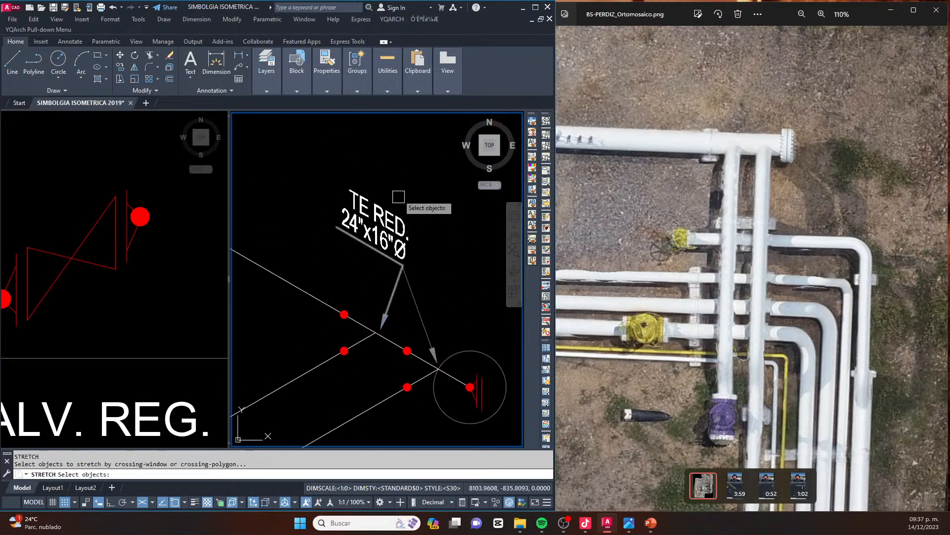
left_click_drag(395, 158, 322, 198)
left_click_drag(410, 304, 440, 287)
key("space")
left_click(443, 224)
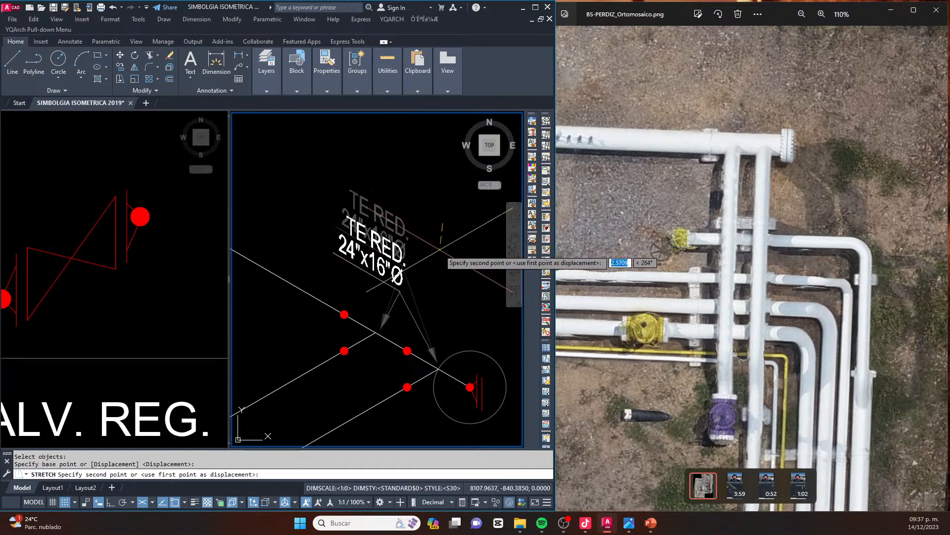
key("Escape")
key("Escape")
scroll(420, 331, "up", 8)
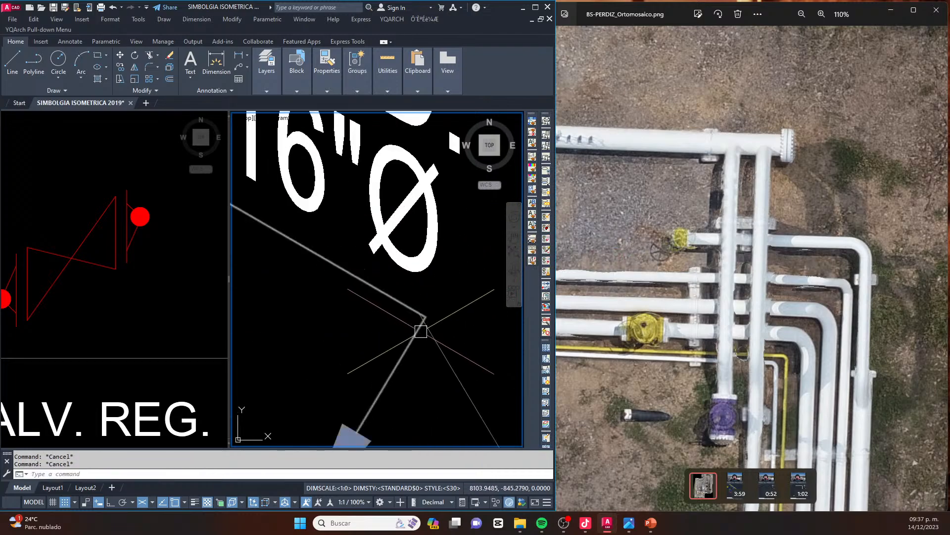
scroll(429, 336, "up", 2)
left_click(429, 332)
left_click(413, 303)
key("Escape")
key("Escape")
scroll(415, 287, "down", 6)
mouse_move(412, 267)
middle_mouse_down()
mouse_move(438, 272)
mouse_move(426, 267)
mouse_move(417, 282)
middle_mouse_up()
scroll(416, 283, "down", 2)
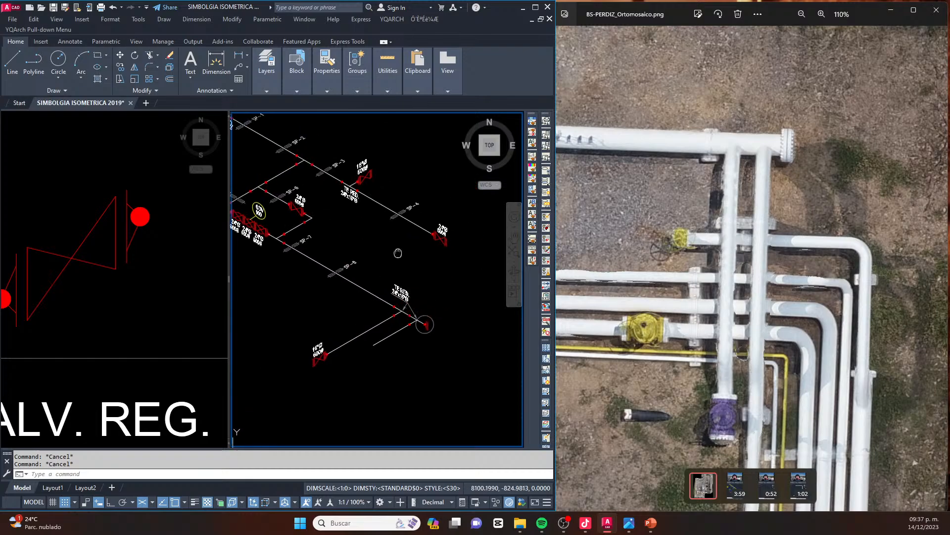
Copy the 24"Ø 600# label from the header-end valve to just below the circled blind flange
middle_click_drag(414, 189, 331, 153)
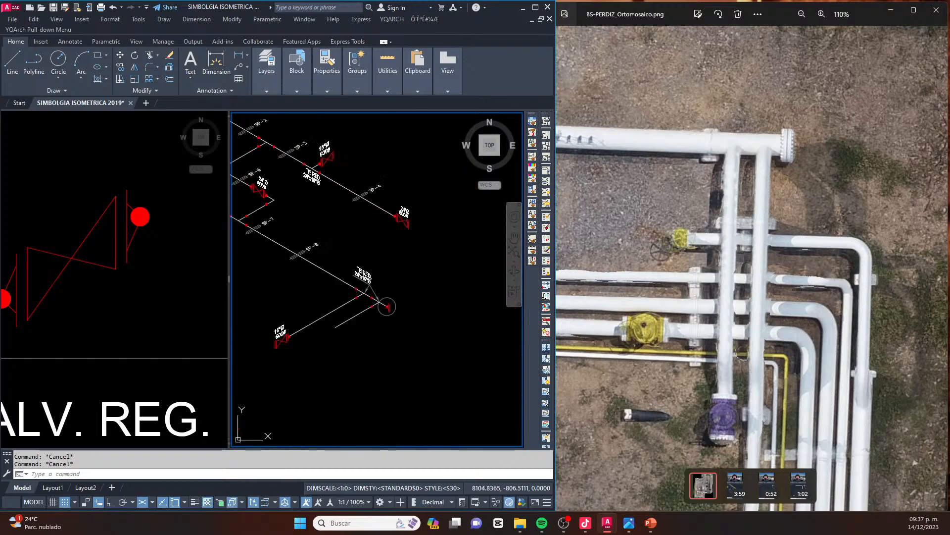
scroll(414, 214, "up", 3)
left_click(414, 191)
left_click(375, 220)
type("co")
key("Return")
left_click(394, 238)
scroll(423, 213, "down", 2)
scroll(396, 378, "up", 1)
scroll(391, 385, "up", 4)
middle_click_drag(372, 406, 404, 375)
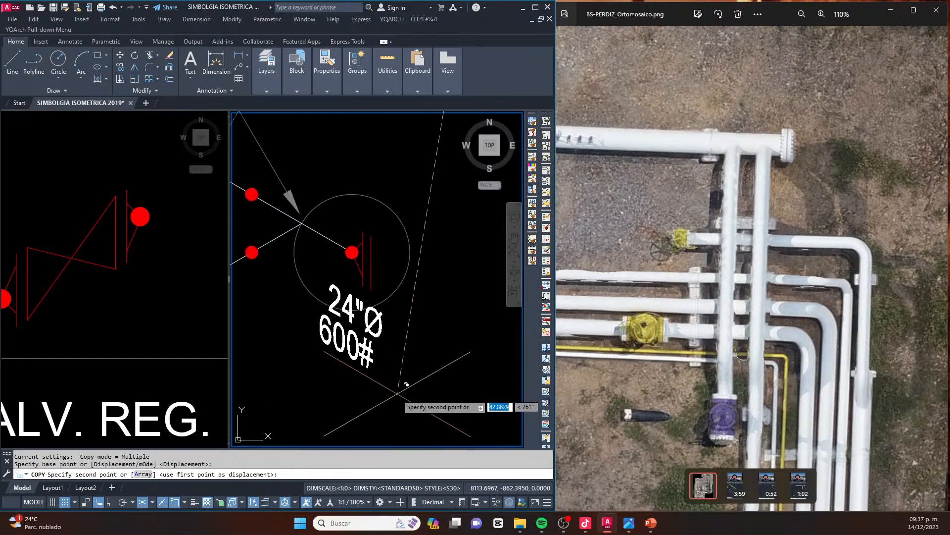
key("Escape")
key("Escape")
scroll(425, 284, "down", 5)
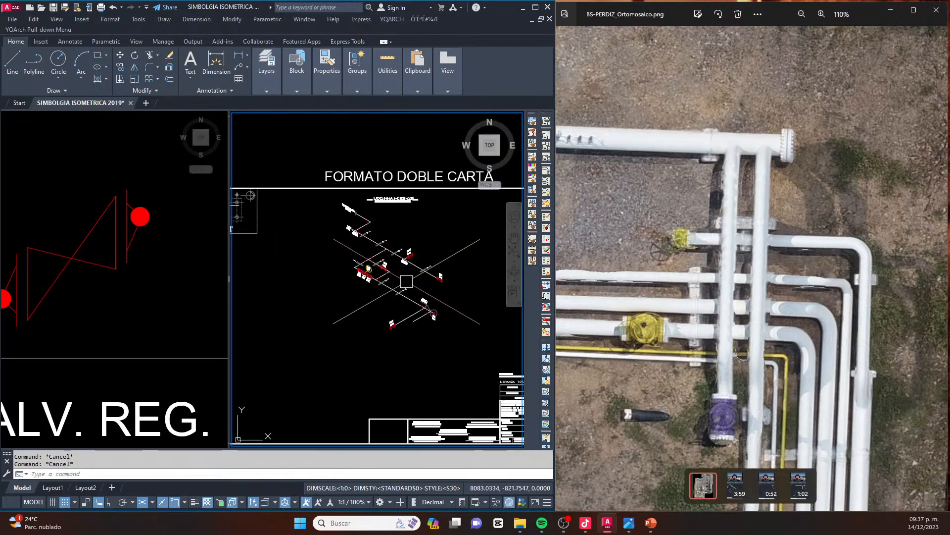
Review the isometric around the blind flange and the 24"Ø 600# end valve, and compare it with the header end and branches in the orthomosaic
scroll(425, 284, "up", 2)
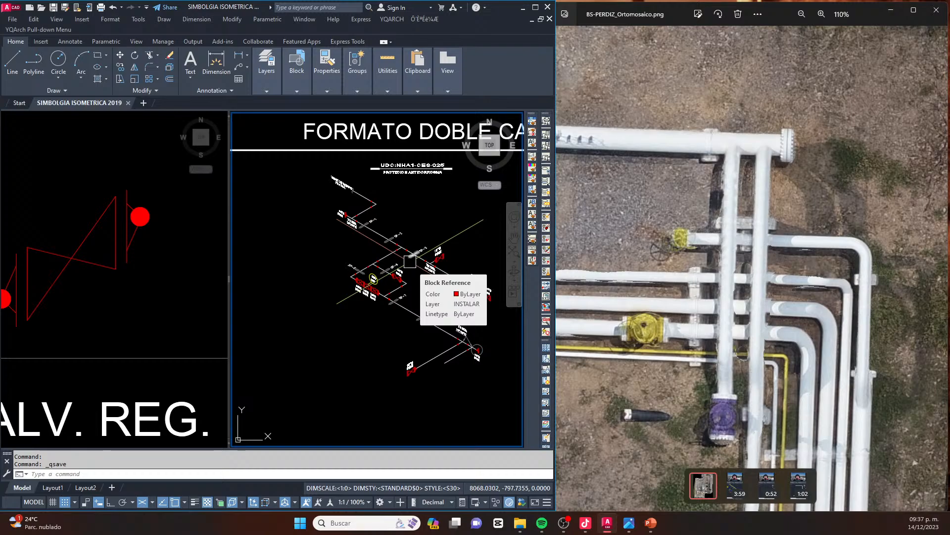
scroll(480, 362, "up", 6)
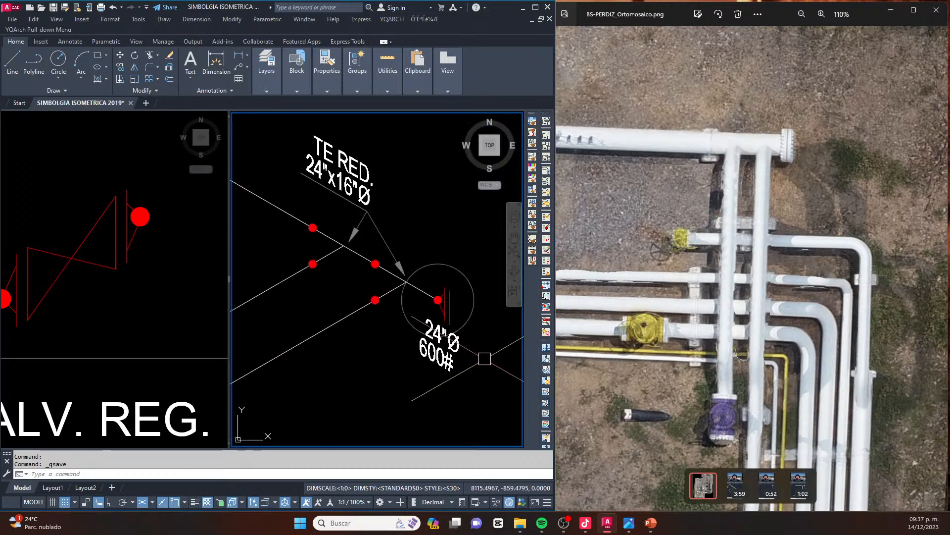
middle_click_drag(441, 307, 398, 291)
scroll(420, 297, "down", 2)
scroll(356, 276, "down", 3)
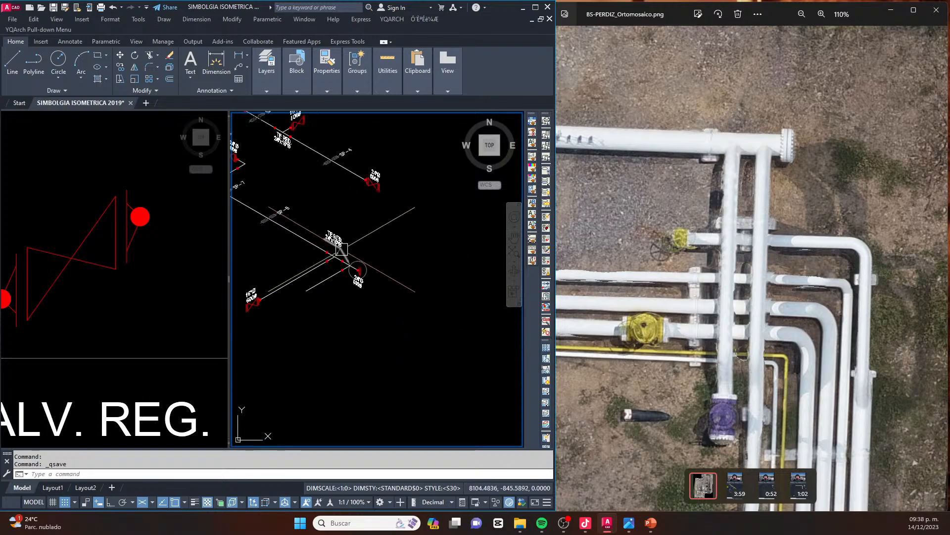
scroll(369, 245, "down", 3)
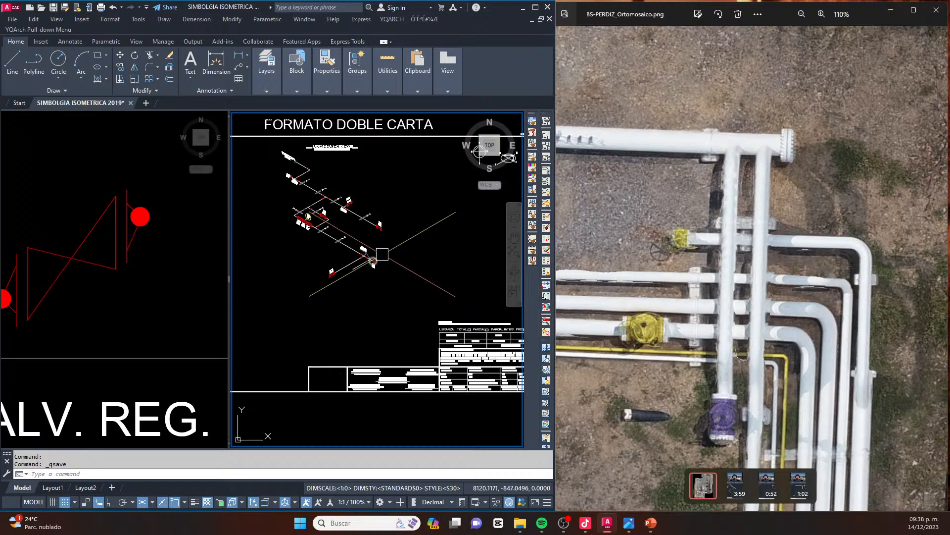
scroll(379, 256, "up", 5)
scroll(368, 272, "down", 3)
scroll(372, 240, "up", 5)
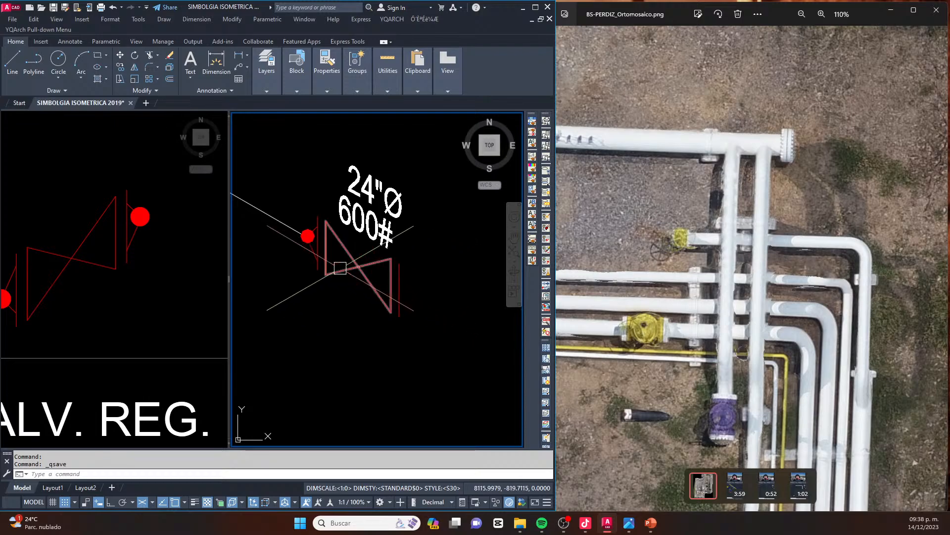
scroll(365, 272, "down", 6)
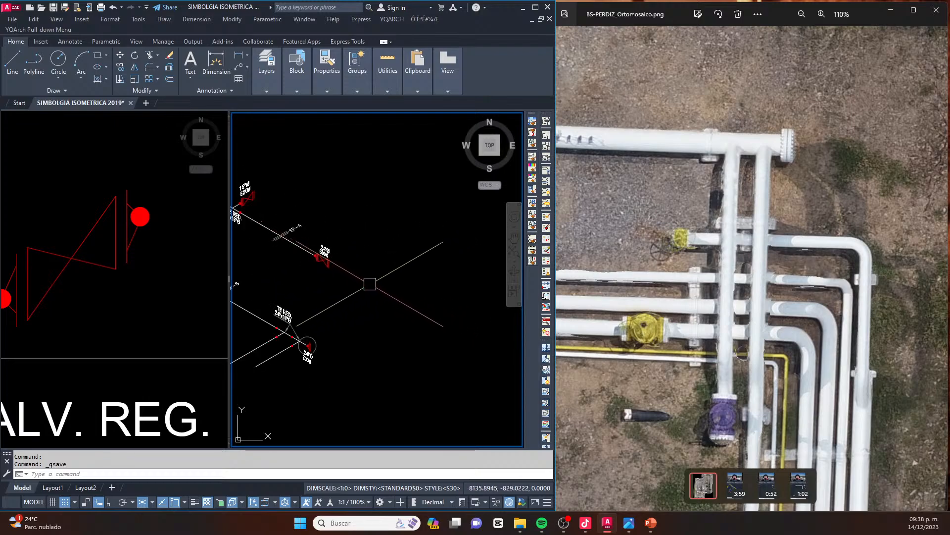
scroll(397, 295, "down", 4)
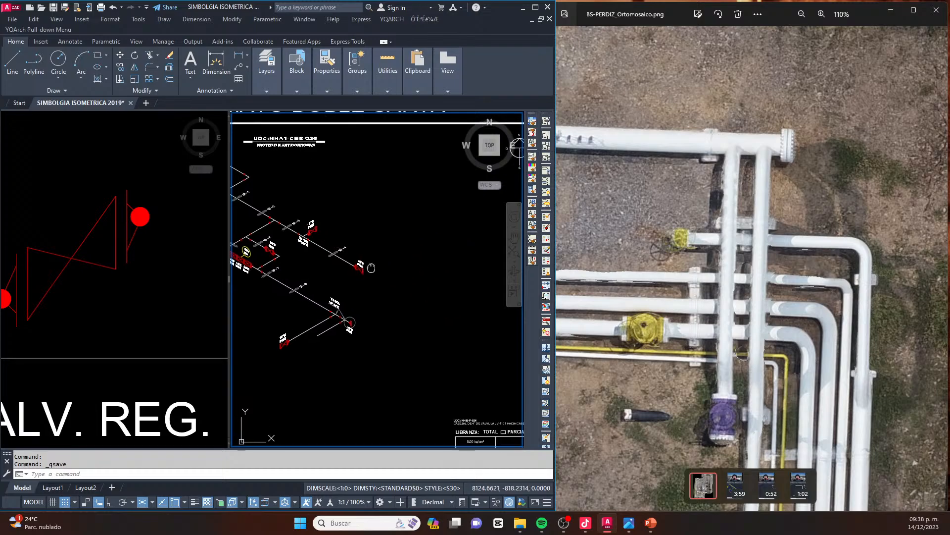
middle_click_drag(393, 274, 459, 280)
scroll(444, 348, "up", 4)
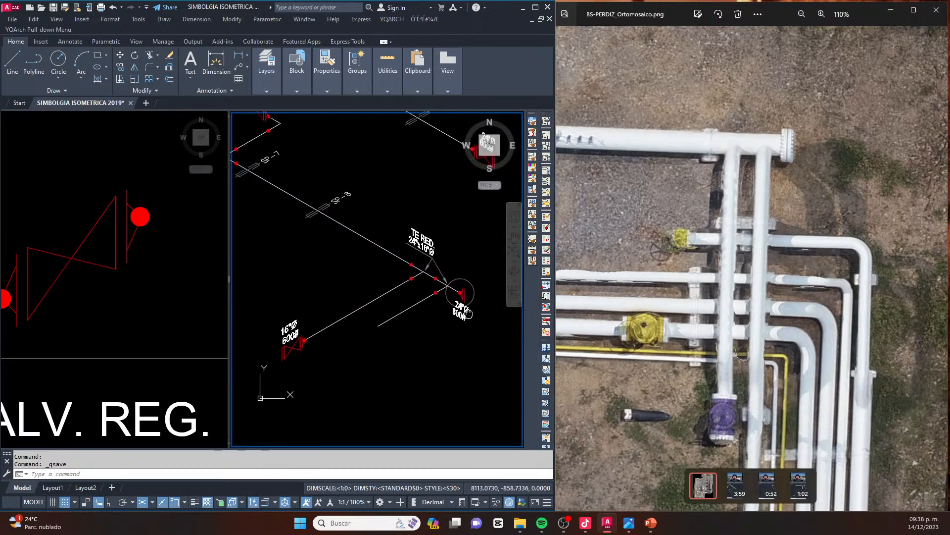
scroll(728, 213, "down", 2)
left_click_drag(728, 214, 722, 194)
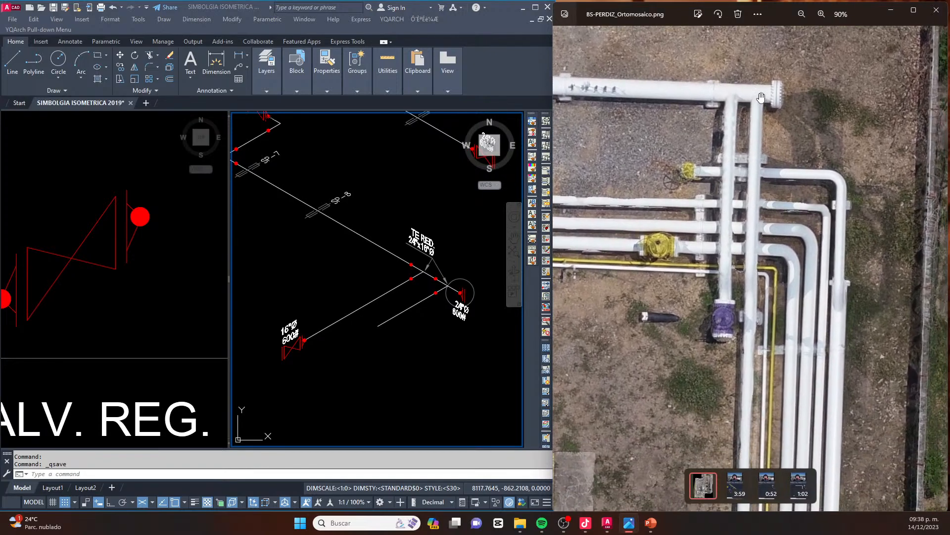
left_click_drag(760, 288, 752, 38)
left_click_drag(711, 461, 691, 132)
scroll(704, 280, "down", 2)
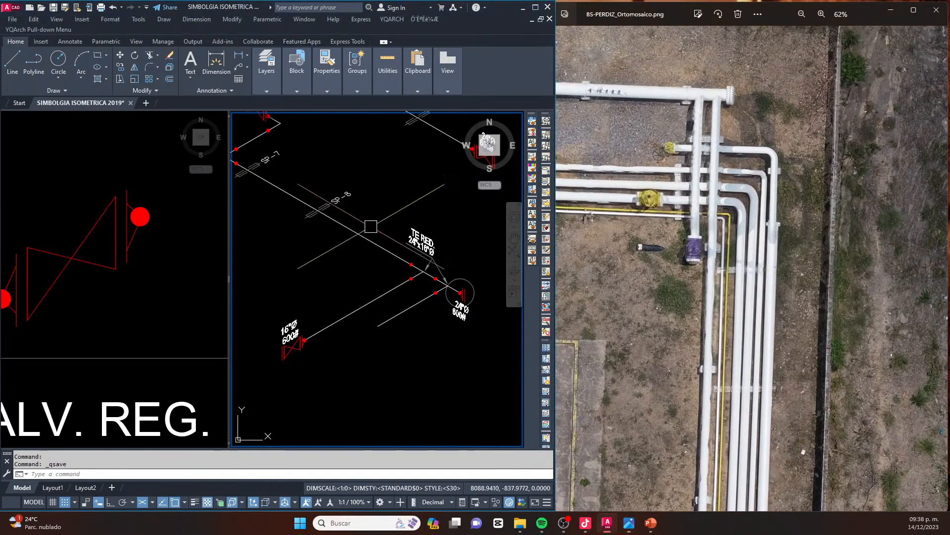
left_click_drag(607, 122, 655, 167)
Copy the SP-8 support symbol and tag along the header to just before the first 24"x16"Ø branch tee
left_click(347, 203)
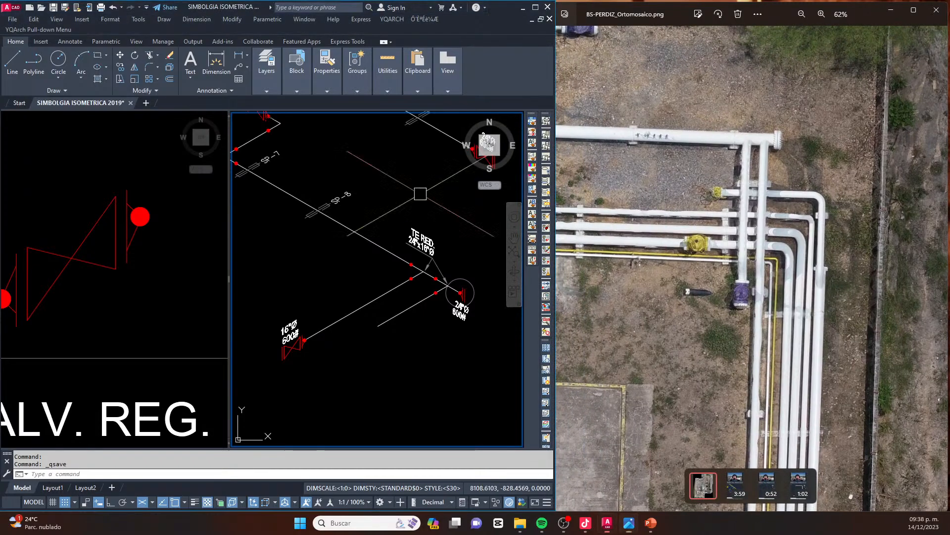
scroll(341, 202, "up", 4)
middle_click_drag(267, 157, 341, 190)
key("Escape")
left_click(293, 160)
left_click(453, 300)
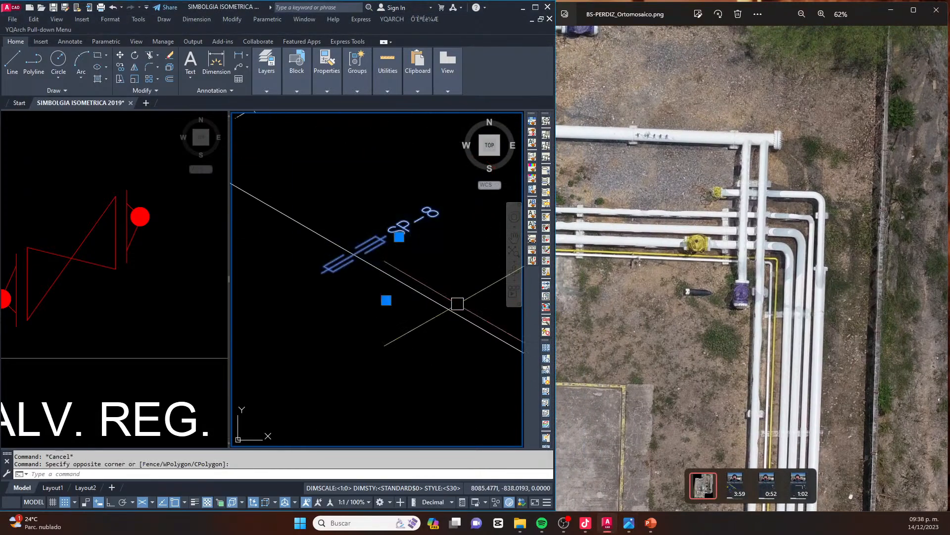
scroll(355, 273, "down", 4)
type("co")
key("space")
left_click(292, 313)
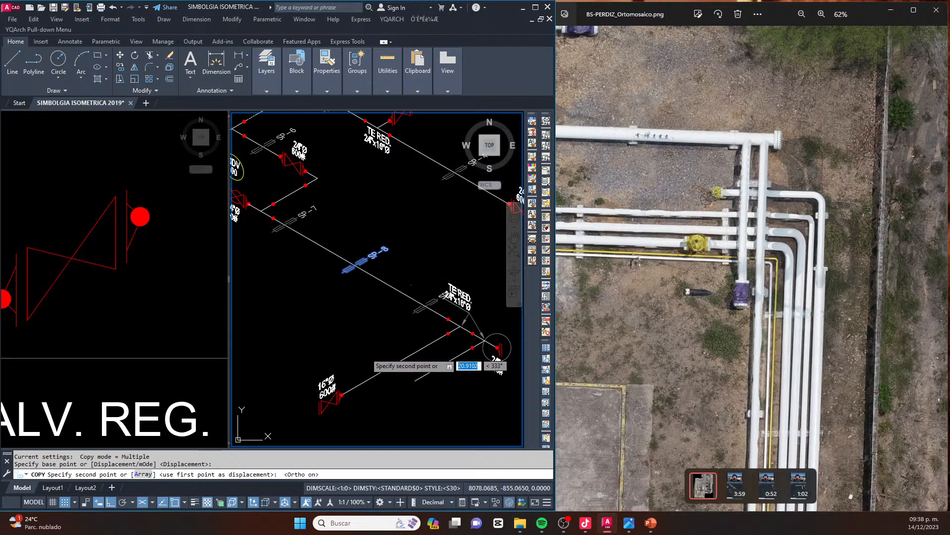
key("Escape")
key("Escape")
Move the copied SP-8 tag to the opposite end of its support symbol, clear of the TE RED. label
scroll(462, 348, "up", 4)
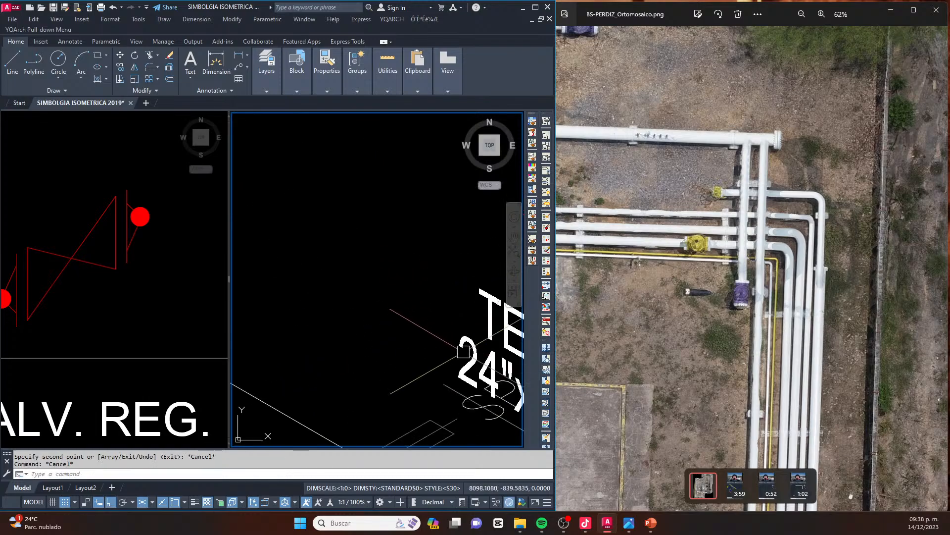
scroll(461, 348, "down", 2)
scroll(415, 332, "down", 2)
type("m")
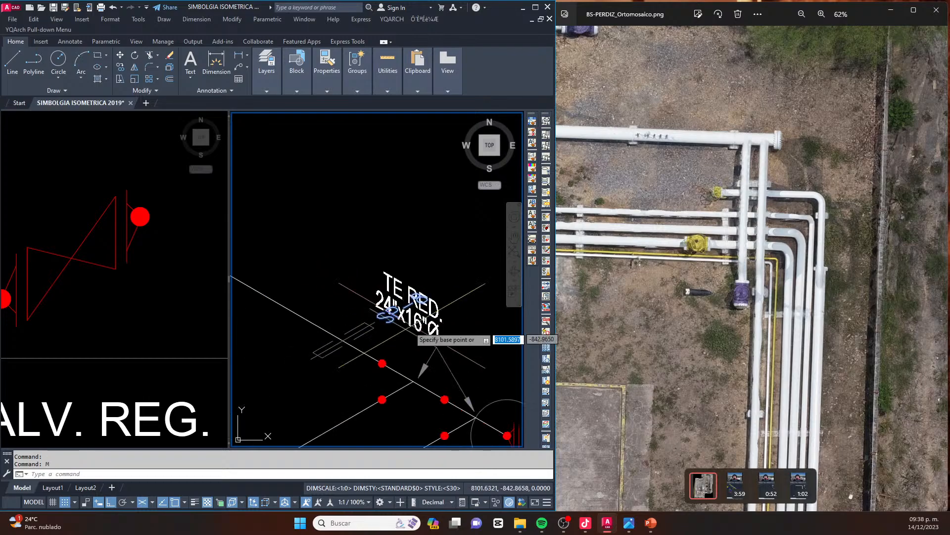
left_click(410, 326)
middle_click_drag(335, 361, 411, 327)
scroll(368, 361, "up", 2)
left_click(368, 362)
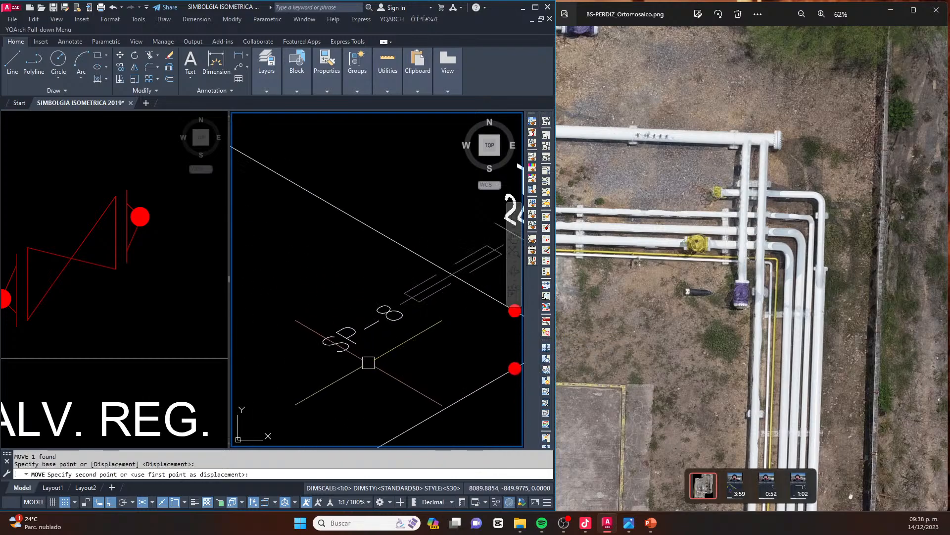
key("Escape")
Change the text of the copied support tag to SP-9
left_click(375, 315)
double_click(401, 312)
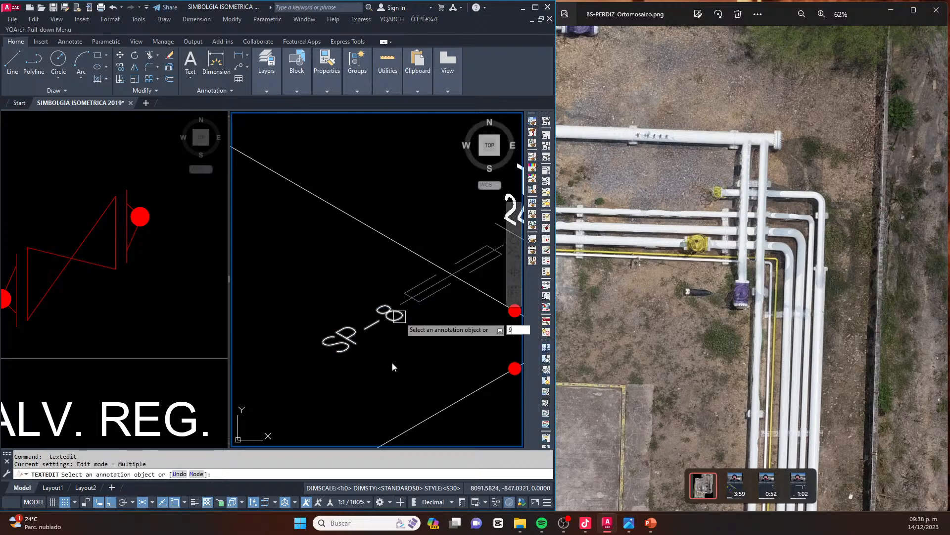
key("Escape")
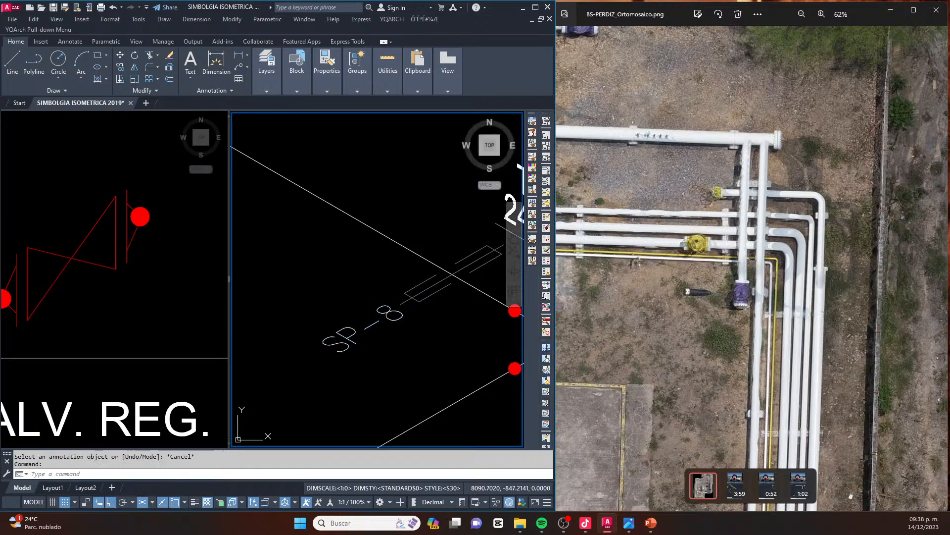
double_click(389, 317)
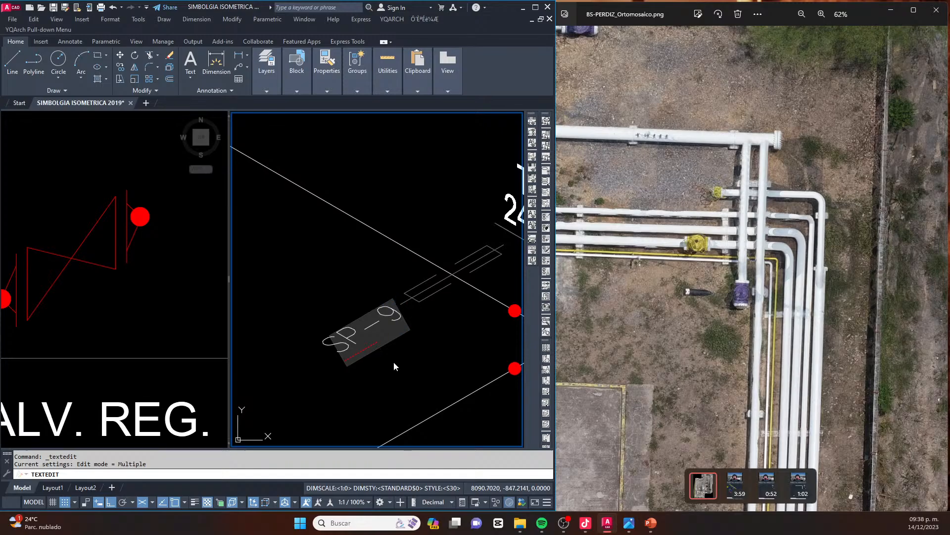
scroll(394, 365, "down", 5)
key("Escape")
key("Escape")
Compare the branches with the orthomosaic and copy the SP-5 support symbol and tag to just below the shorter 16"Ø branch
scroll(738, 178, "down", 10)
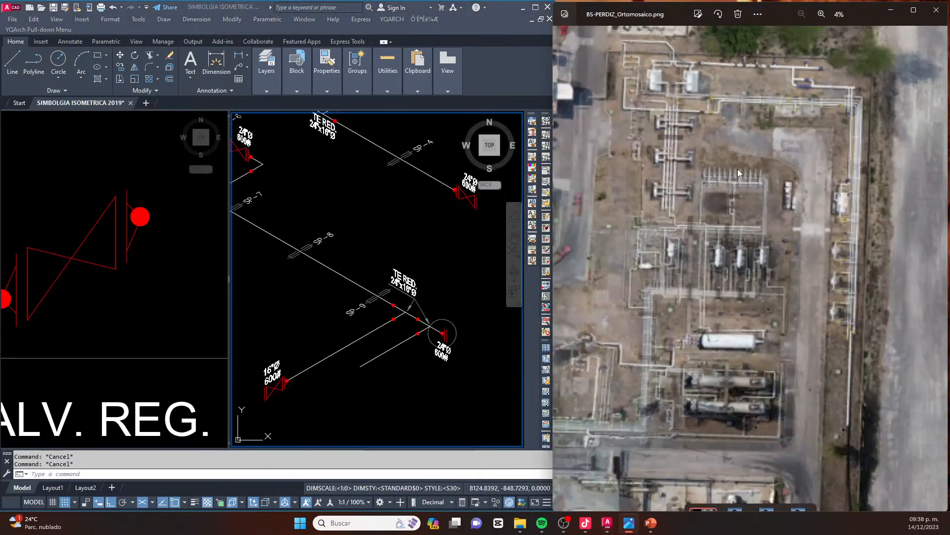
scroll(879, 80, "up", 10)
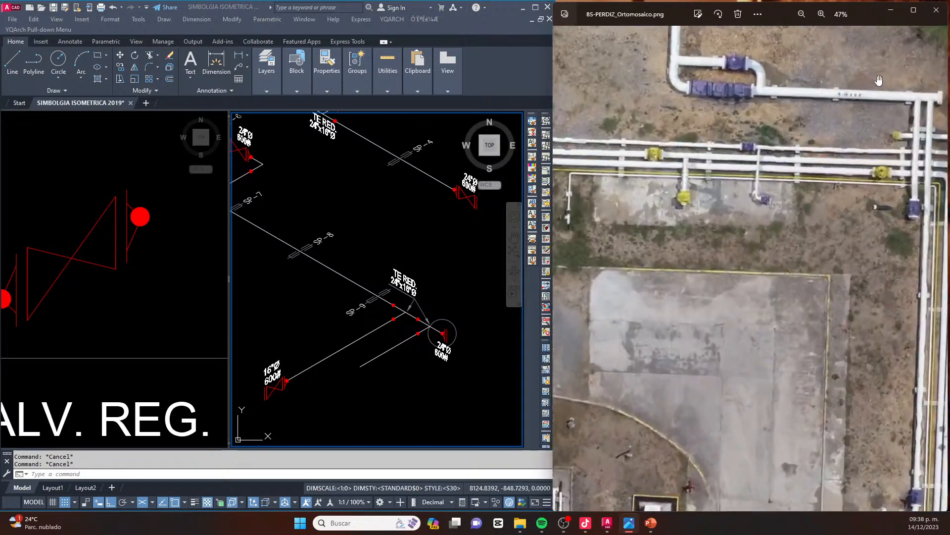
scroll(879, 80, "up", 5)
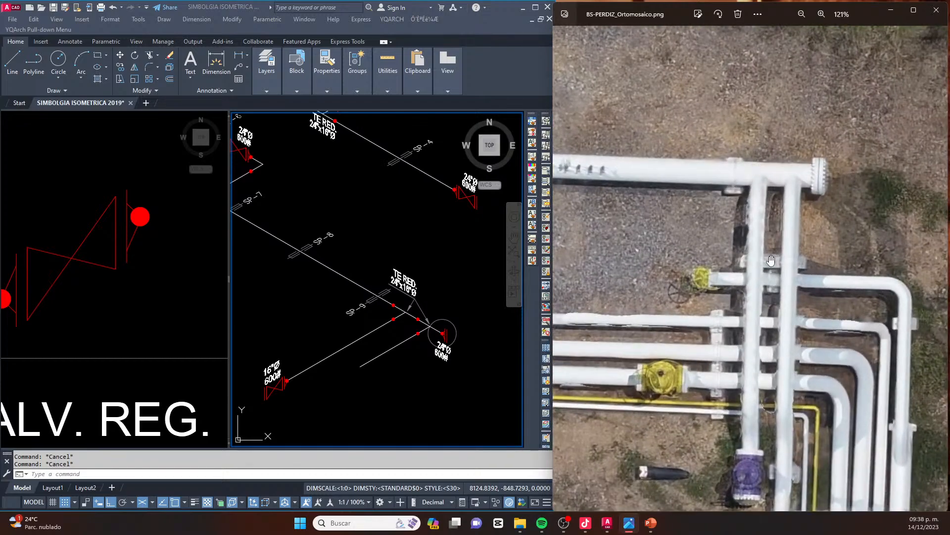
scroll(371, 322, "up", 5)
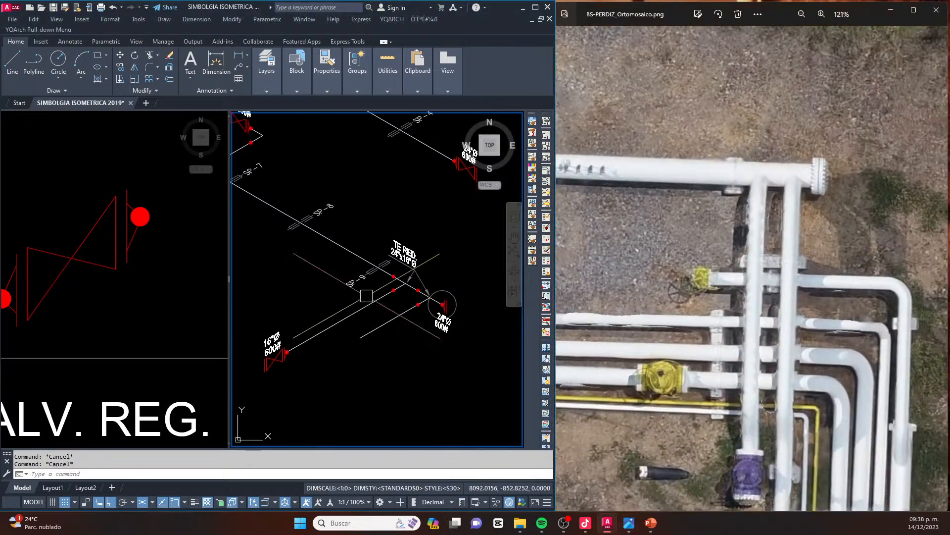
scroll(365, 302, "down", 5)
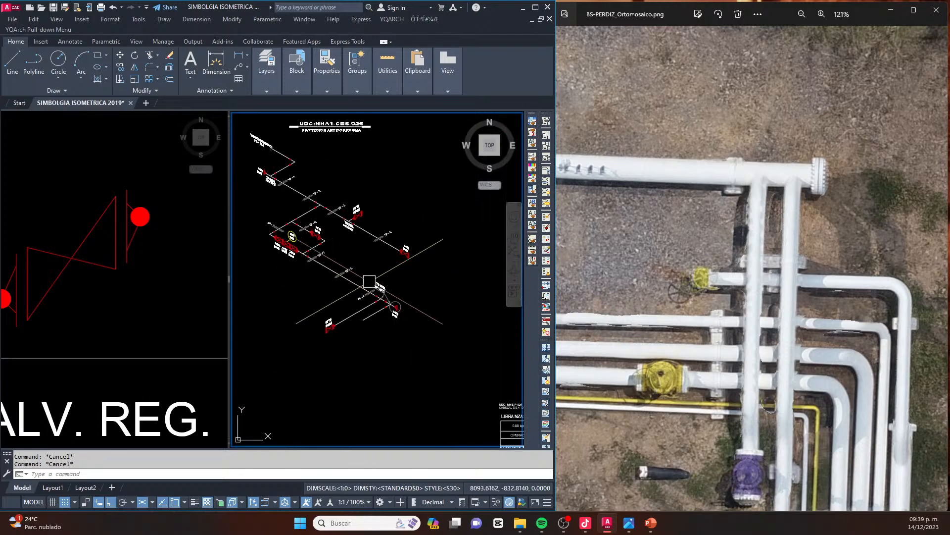
scroll(274, 221, "up", 5)
left_click(277, 205)
left_click(263, 249)
type("co")
key("space")
left_click(294, 255)
scroll(303, 199, "down", 5)
middle_click_drag(357, 291, 343, 252)
key("F9")
scroll(363, 249, "up", 5)
key("F8")
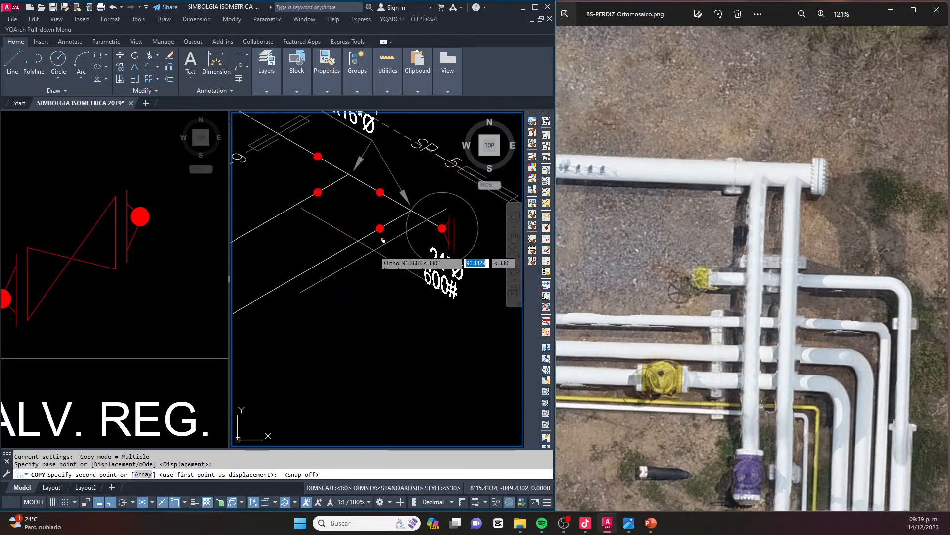
scroll(391, 225, "down", 3)
left_click(414, 304)
key("Escape")
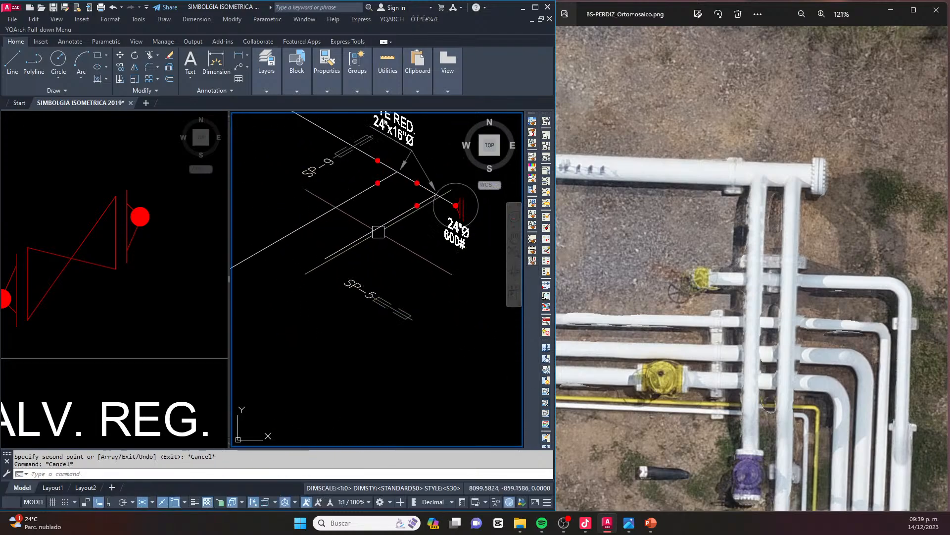
scroll(355, 209, "up", 3)
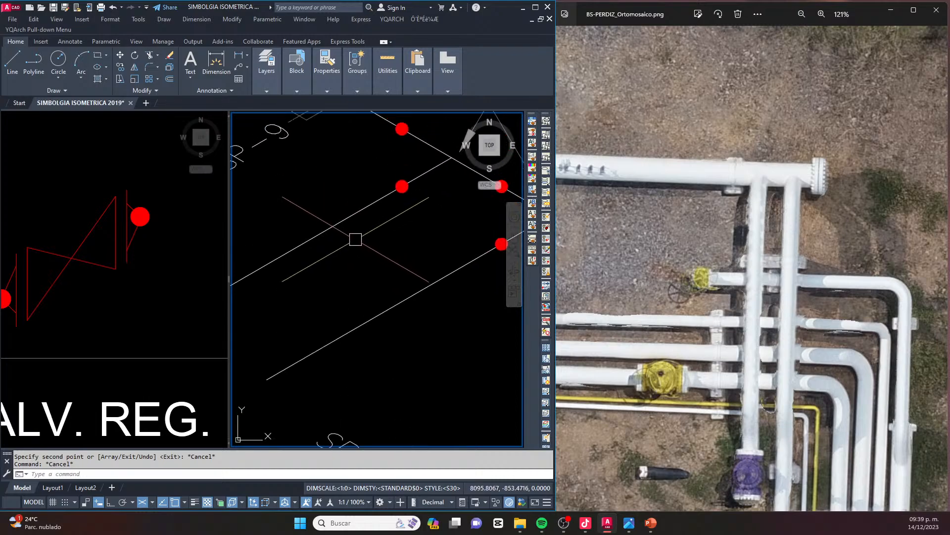
key("Return")
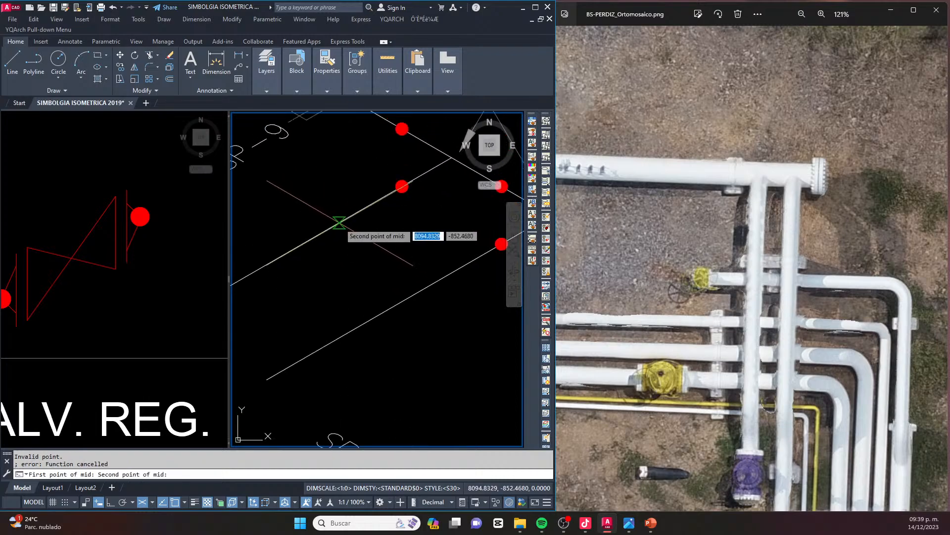
key("Escape")
scroll(391, 263, "up", 3)
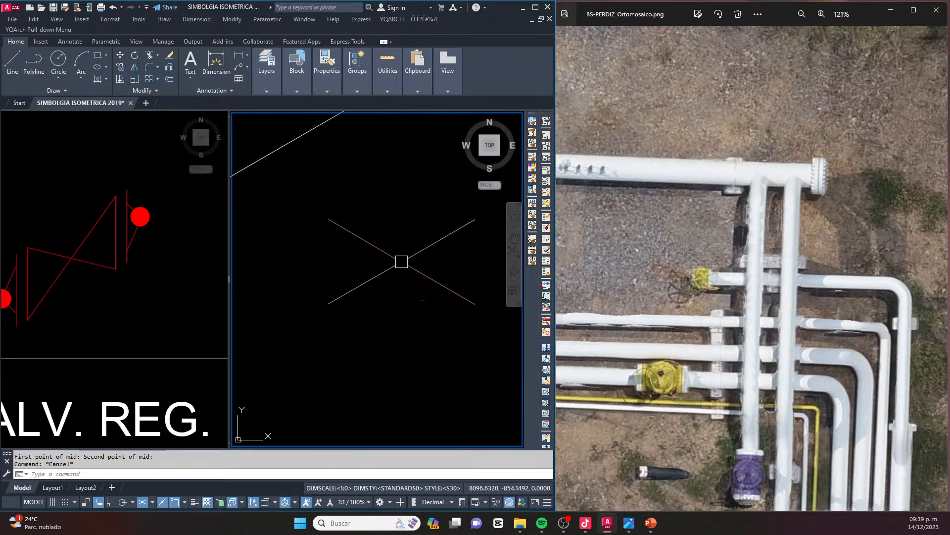
scroll(376, 258, "down", 4)
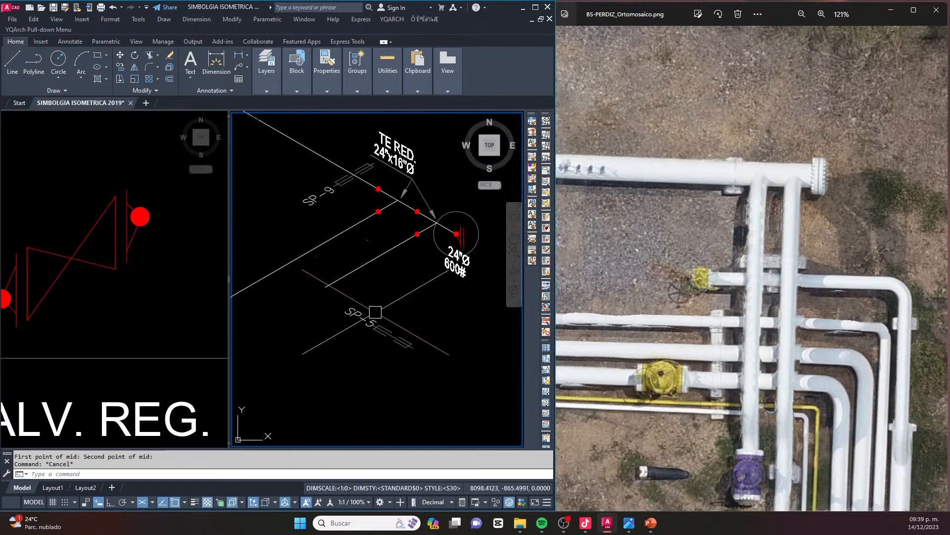
scroll(388, 347, "up", 2)
middle_click_drag(402, 335, 381, 324)
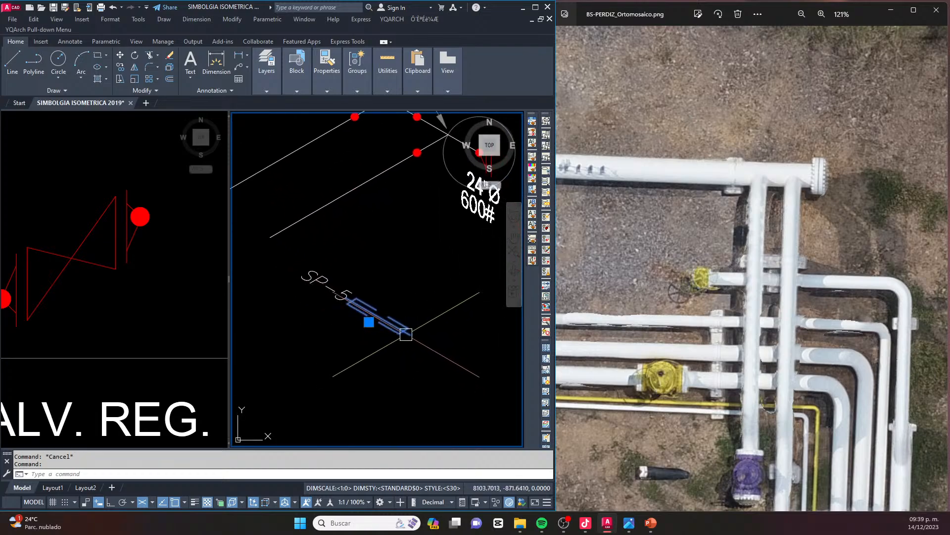
scroll(405, 334, "up", 2)
scroll(426, 337, "down", 2)
key("Escape")
left_click(452, 355)
left_click(315, 270)
type("m")
key("Return")
scroll(381, 321, "up", 3)
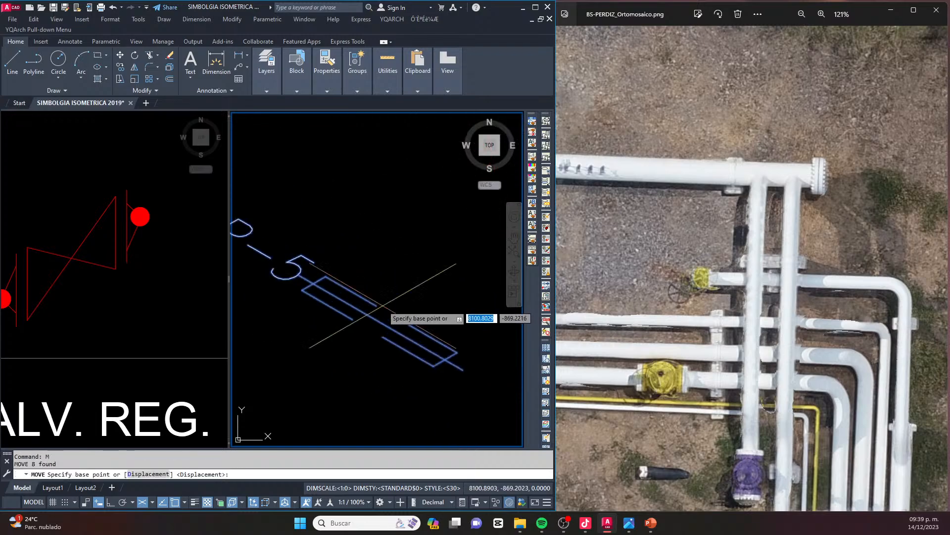
left_click(380, 333)
scroll(379, 293, "down", 6)
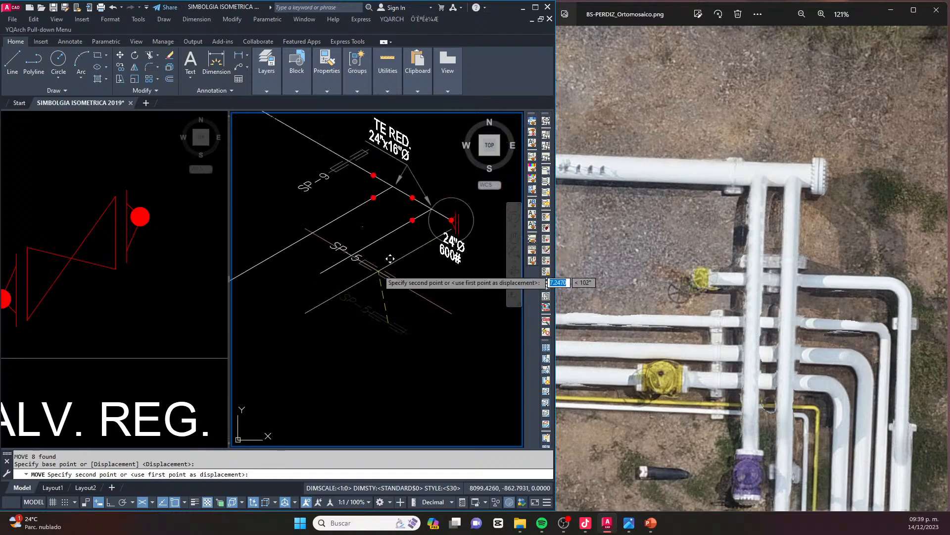
scroll(352, 221, "up", 3)
key("Escape")
key("Escape")
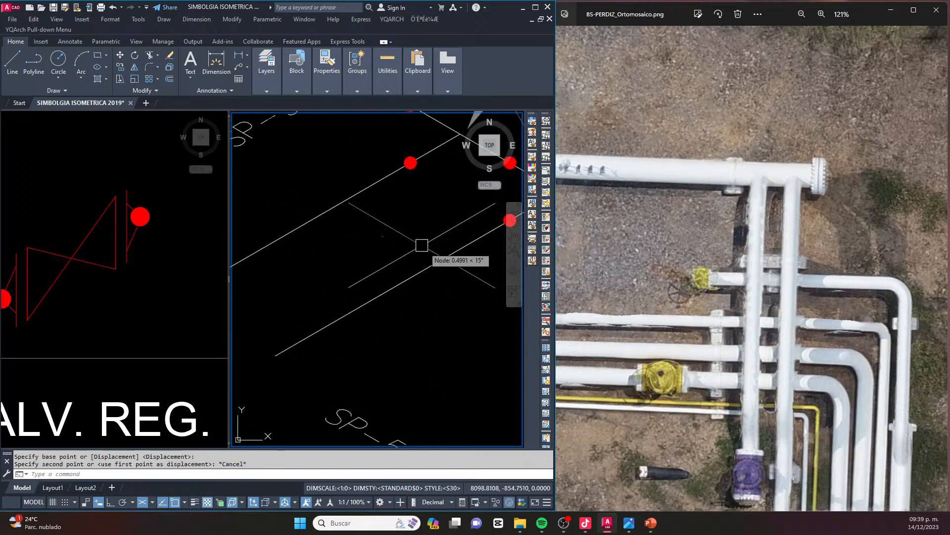
scroll(333, 240, "down", 5)
scroll(375, 297, "up", 2)
left_click(389, 277)
left_click(293, 330)
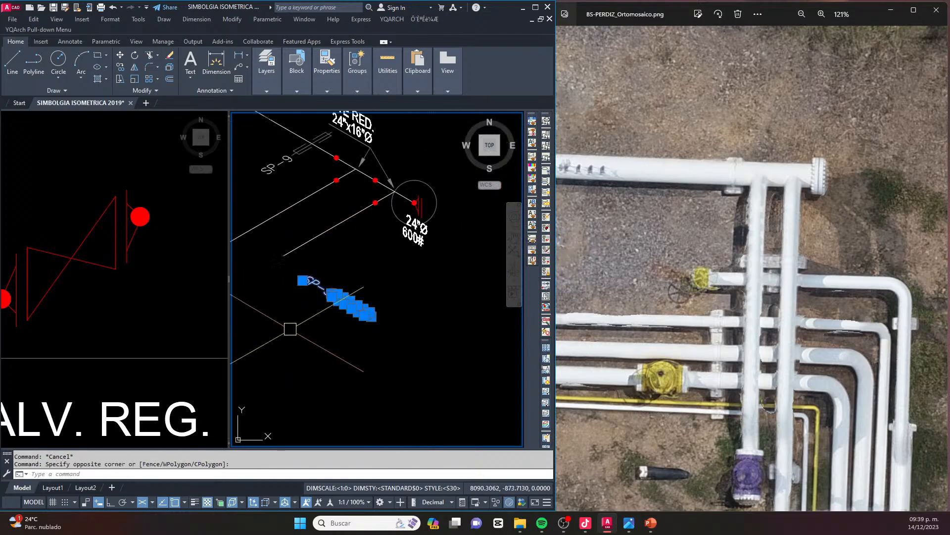
scroll(343, 299, "up", 4)
type("m")
key("Return")
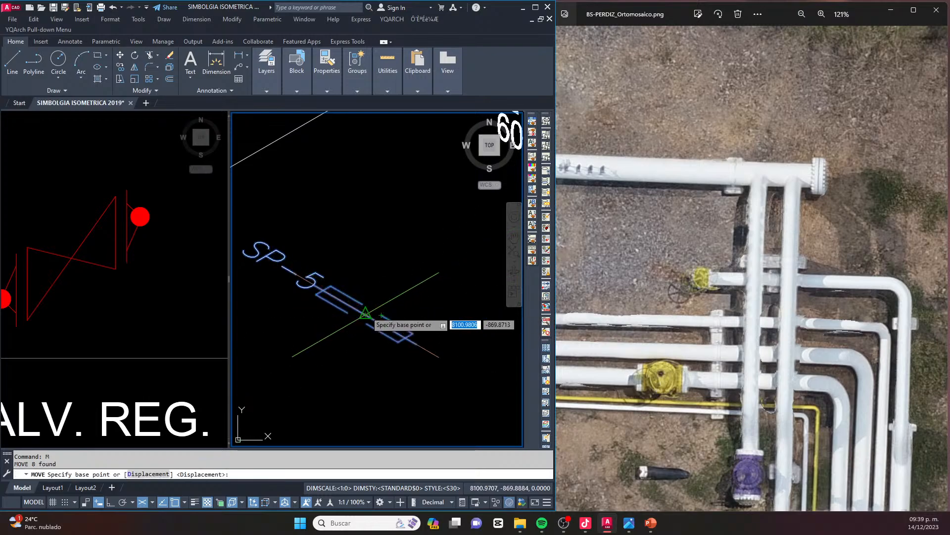
key("Escape")
Stretch the free end of the copied SP-5 support symbol by 6, away from its tag along the isometric axis
middle_click_drag(411, 332, 385, 309)
mouse_move(403, 272)
left_mouse_down()
mouse_move(391, 325)
mouse_move(403, 274)
left_mouse_up()
key("Return")
left_click(406, 286)
middle_click_drag(426, 313, 361, 278)
key("F8")
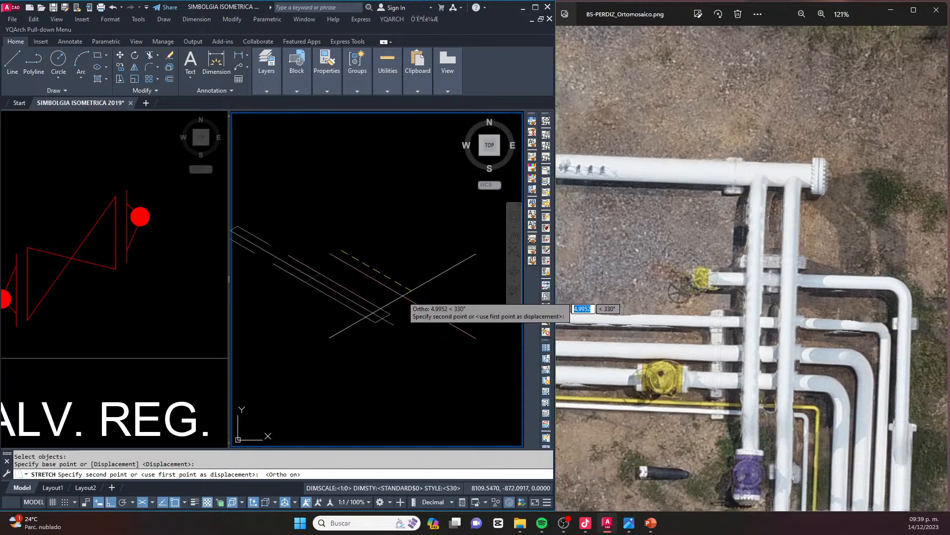
key("Return")
scroll(403, 296, "down", 2)
middle_click_drag(346, 282, 367, 291)
key("Escape")
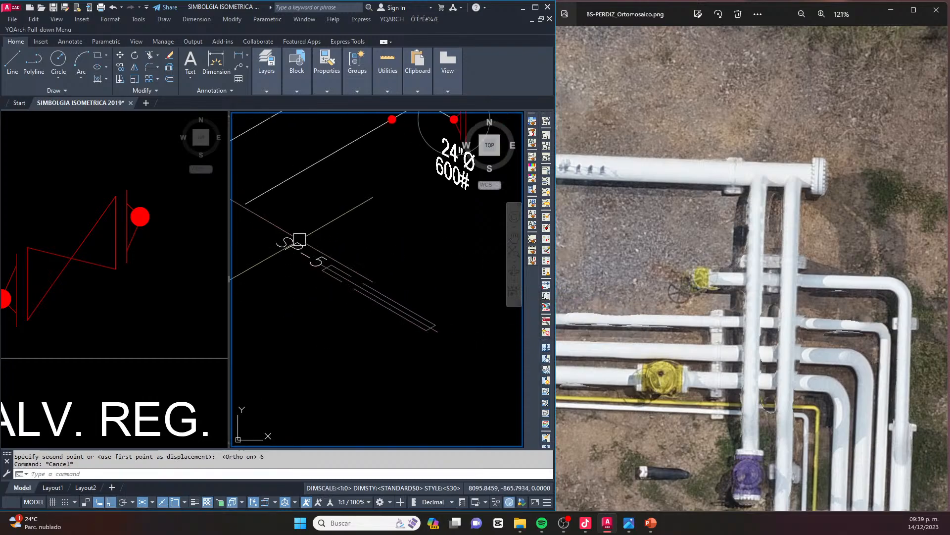
Try to lengthen the copied support symbol by stretching its tag end and the SP-5 text along the isometric axis
middle_click_drag(308, 248, 362, 284)
key("Escape")
type("s")
key("Return")
mouse_move(364, 254)
left_mouse_down()
mouse_move(328, 267)
mouse_move(359, 322)
mouse_move(414, 291)
left_mouse_up()
key("Return")
left_click(416, 258)
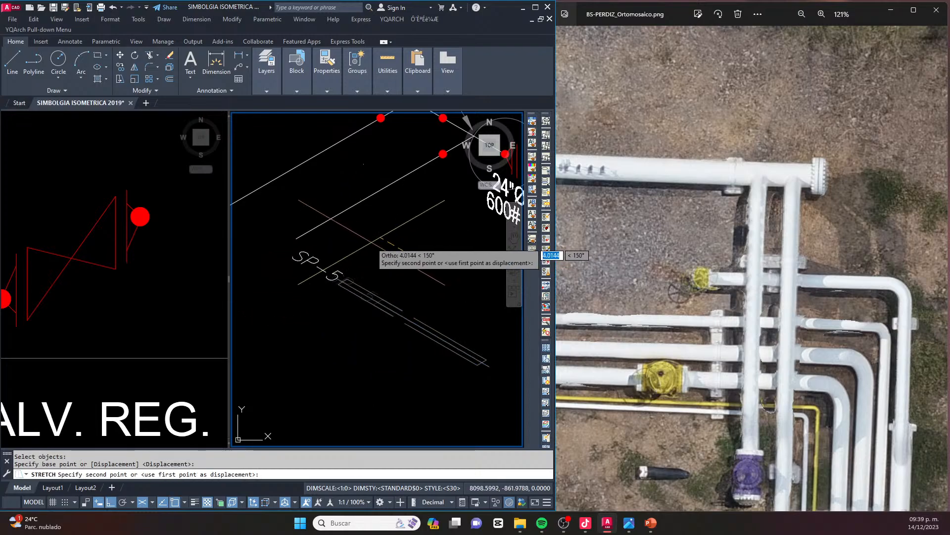
key("Escape")
Try to move the lengthened support symbol with its SP-5 tag up onto the two 16"Ø branches
left_click(453, 275)
left_click(308, 295)
left_click(288, 253)
type("m")
key("Return")
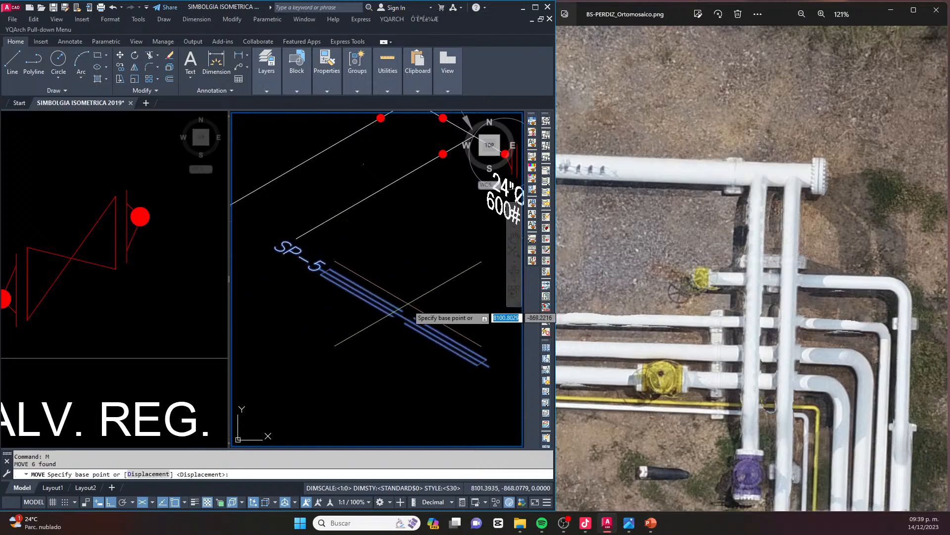
scroll(403, 317, "up", 2)
left_click(402, 324)
scroll(398, 324, "down", 4)
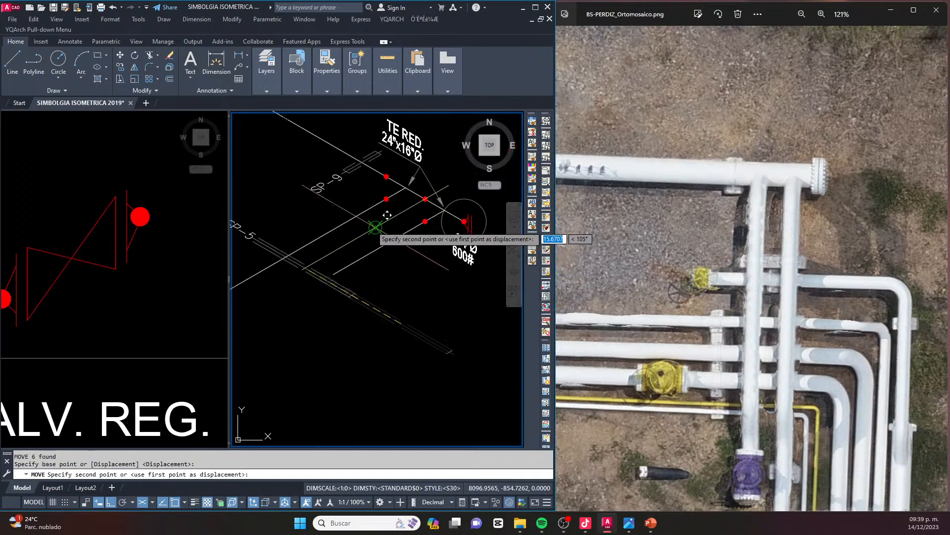
left_click(376, 228)
key("Escape")
key("Escape")
Undo the move of the support symbol and the last stretch of its tag end
key("ctrl+z")
key("ctrl+z")
key("ctrl+z")
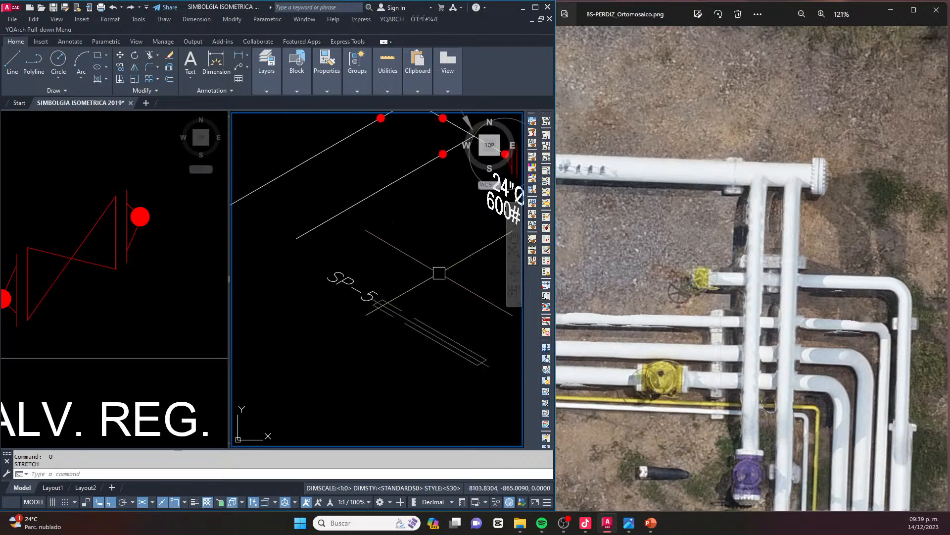
Stretch the tag end of the copied support symbol, including the SP-5 text, outward by 3
type("s")
key("Return")
scroll(379, 305, "up", 2)
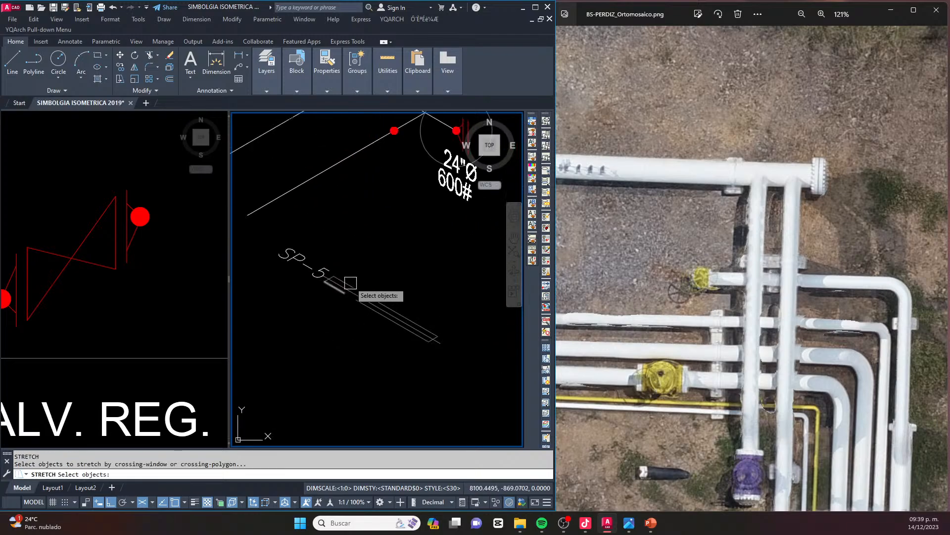
left_click_drag(351, 231, 271, 252)
left_click_drag(343, 286, 343, 277)
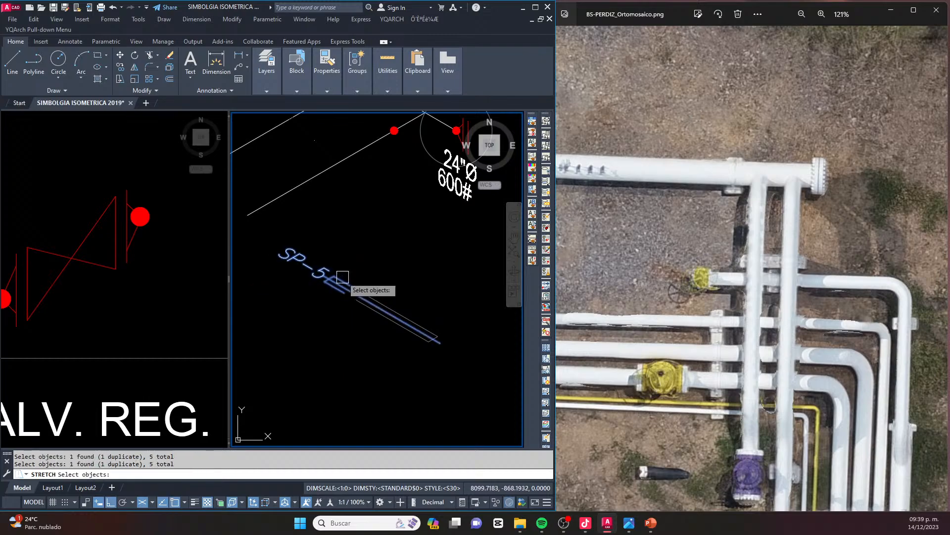
key("space")
left_click_drag(307, 229, 270, 286)
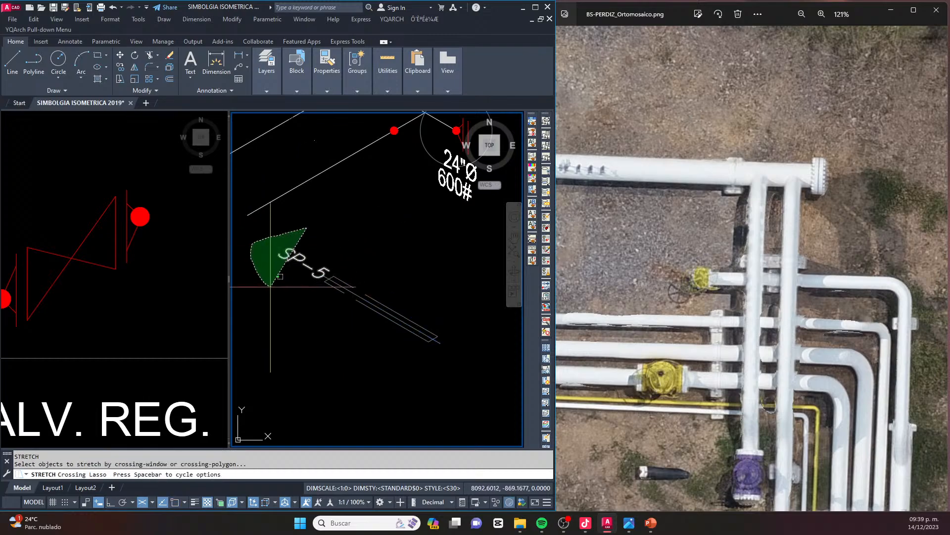
left_click_drag(347, 266, 352, 261)
key("space")
left_click(361, 250)
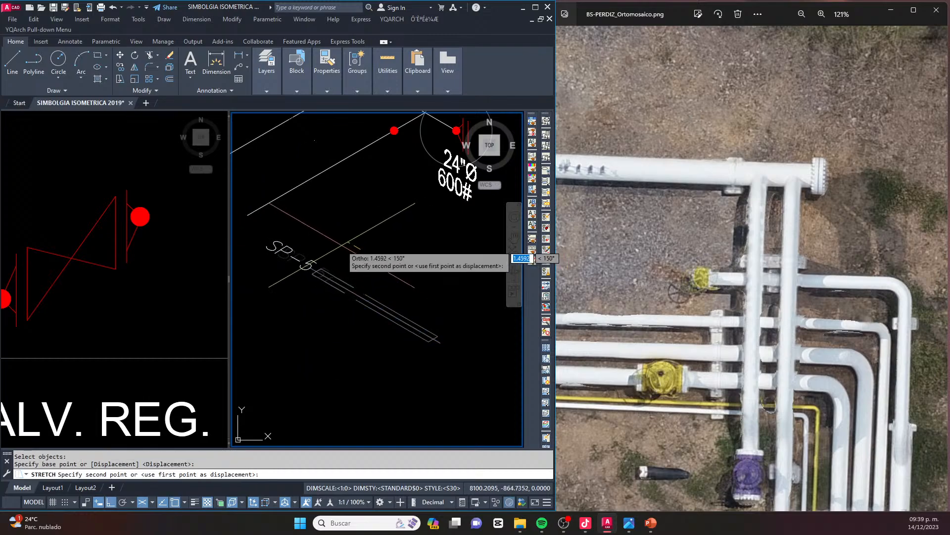
type("3")
key("Return")
Shorten the copied support symbol by stretching its free end back 3 toward the SP-5 tag
key("space")
left_click_drag(451, 305, 389, 361)
left_click(461, 381)
key("space")
left_click(456, 311)
key("space")
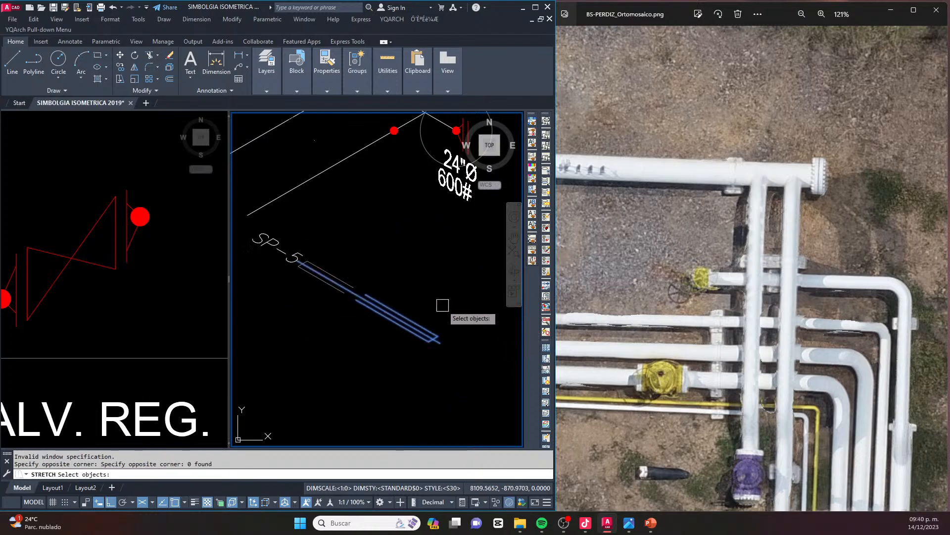
left_click(448, 307)
key("Escape")
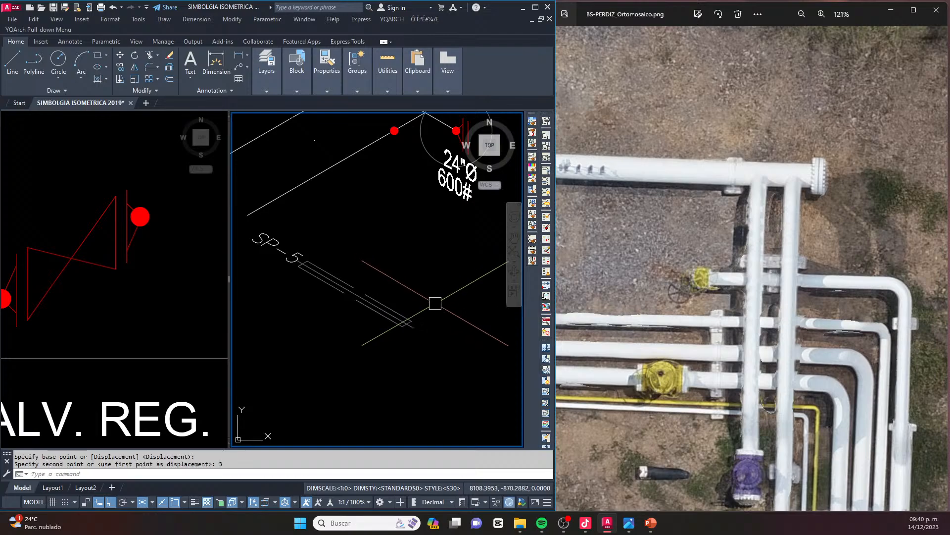
Move the resized support symbol and its SP-5 tag so that it crosses both 16"Ø branches near the tees
scroll(431, 298, "down", 2)
left_click(447, 348)
left_click(318, 276)
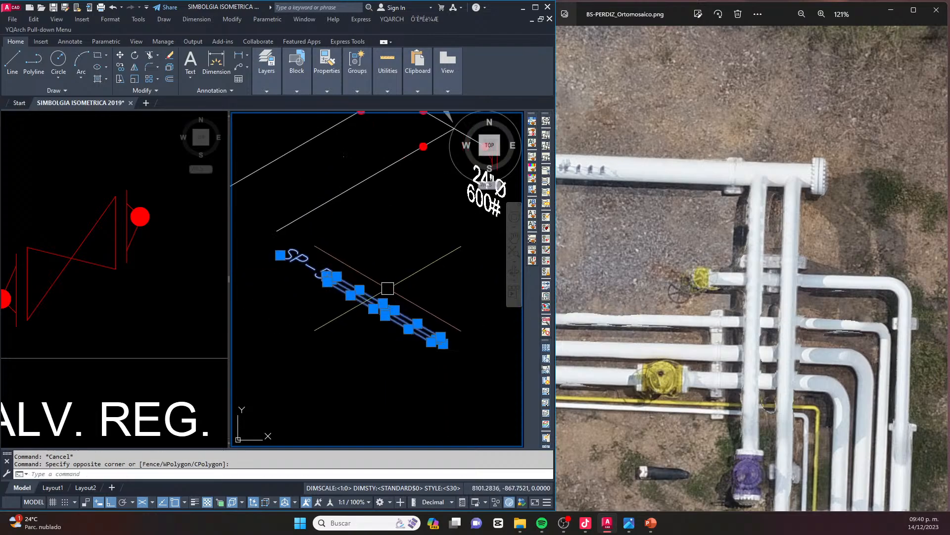
type("m")
key("space")
scroll(391, 297, "up", 2)
left_click(400, 303)
scroll(389, 302, "down", 3)
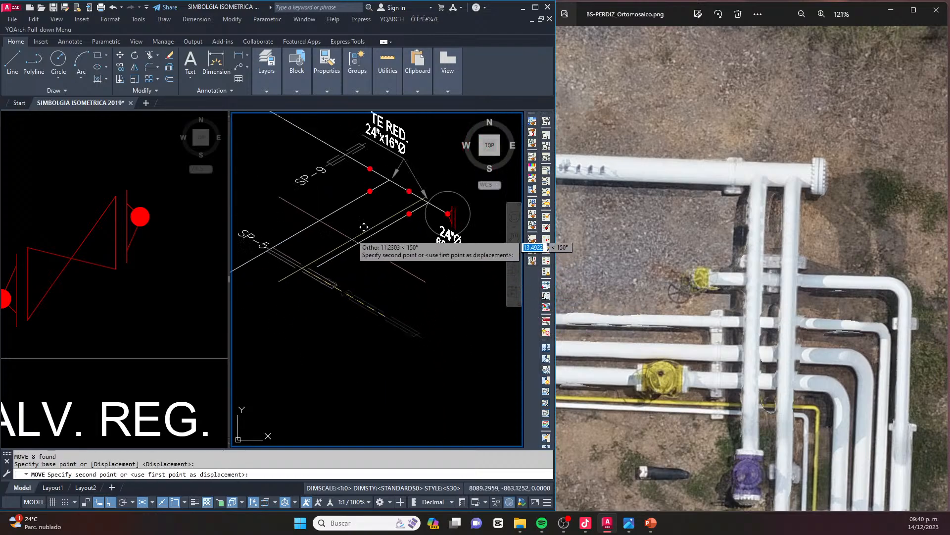
left_click(358, 220)
key("Escape")
Move the copied SP-5 tag to the opposite end of its support symbol, clear of the SP-9 tag
scroll(341, 199, "up", 3)
left_click(312, 198)
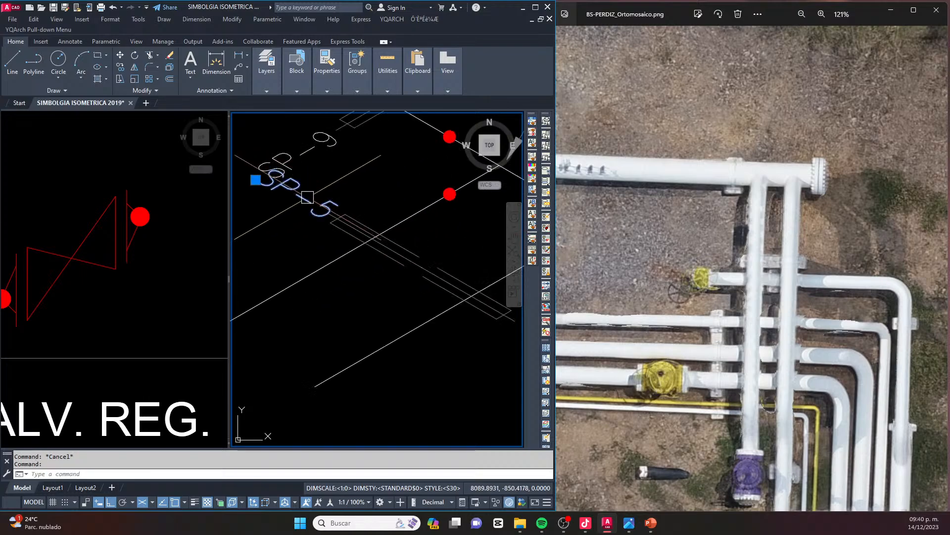
scroll(289, 202, "down", 3)
type("m")
key("space")
left_click(296, 260)
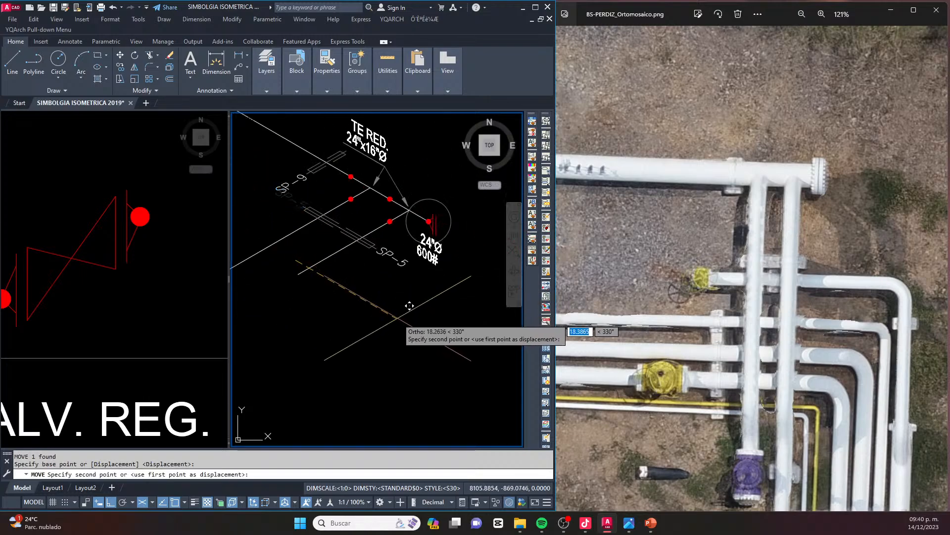
key("Escape")
scroll(352, 220, "up", 3)
scroll(346, 237, "down", 2)
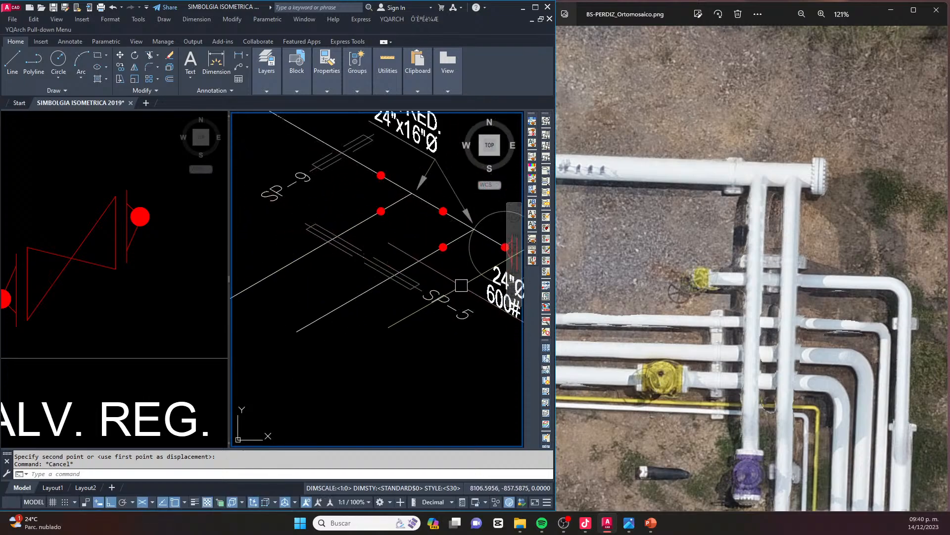
scroll(467, 303, "up", 1)
scroll(456, 309, "down", 2)
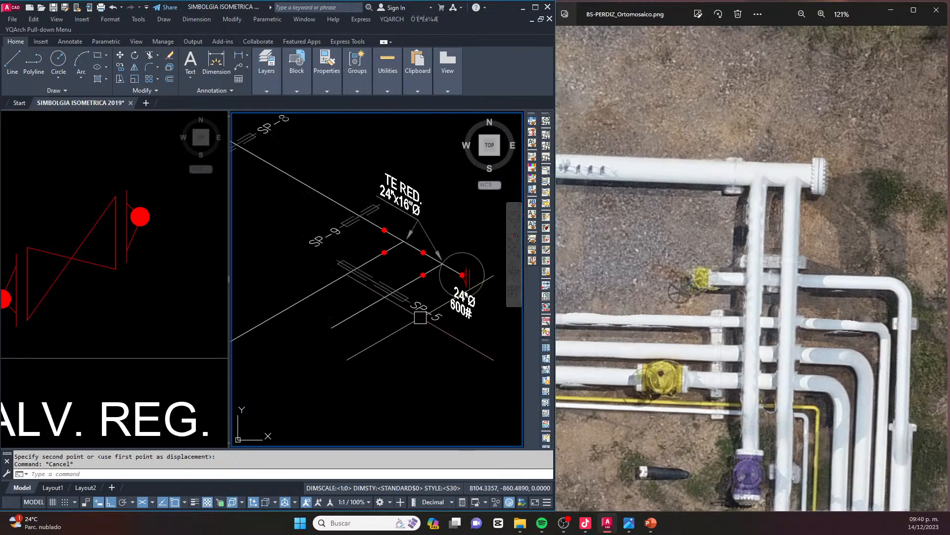
Change the tag of the support crossing both 16"Ø branches to SP-10
left_click(445, 317)
scroll(445, 317, "up", 3)
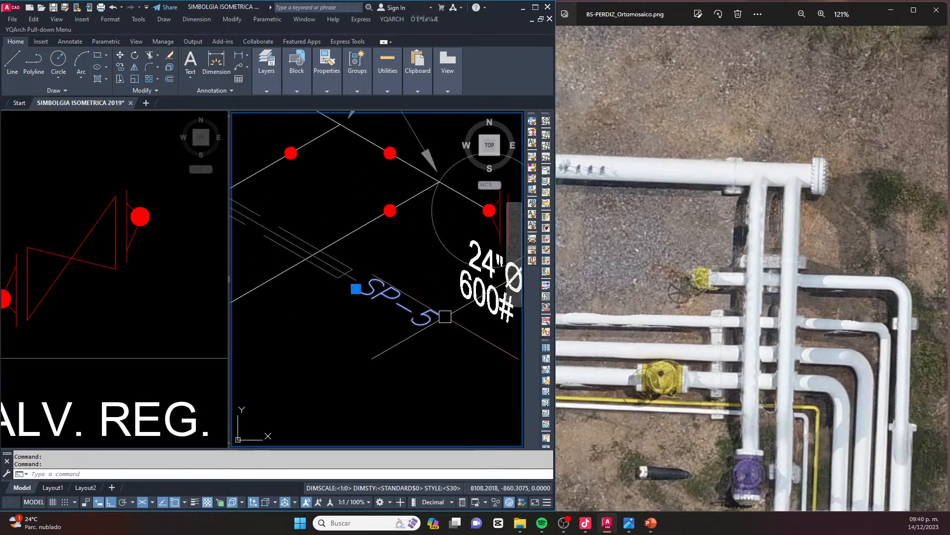
double_click(429, 317)
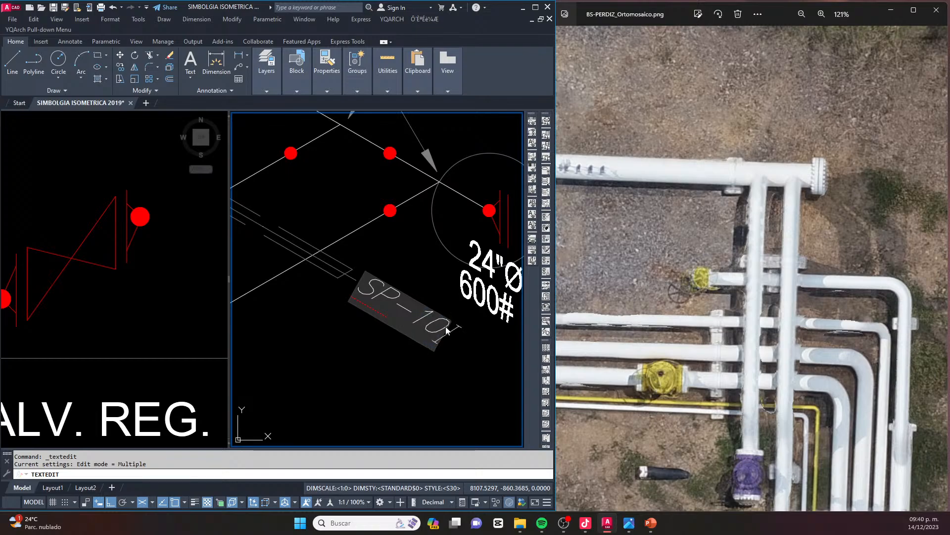
key("Return")
key("Escape")
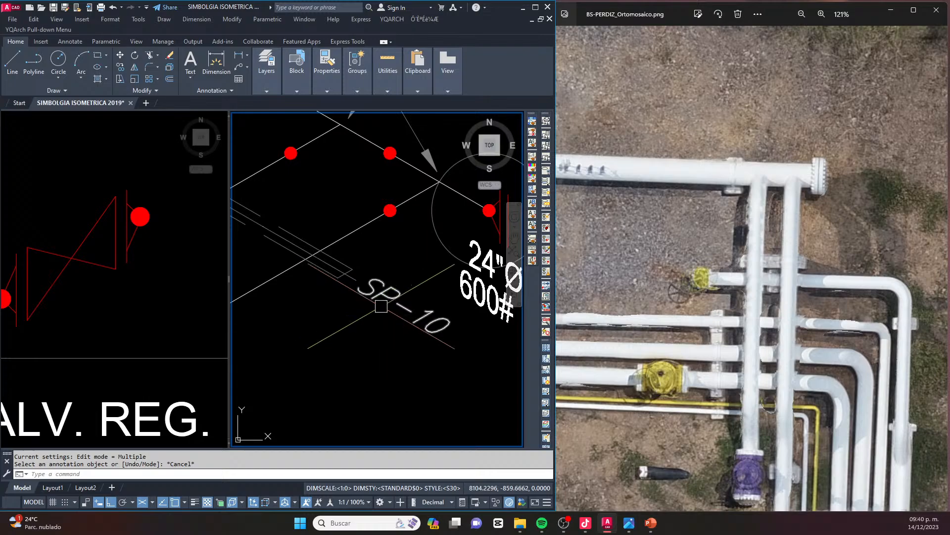
scroll(398, 294, "down", 2)
middle_click_drag(380, 343, 391, 300)
middle_click_drag(292, 271, 371, 295)
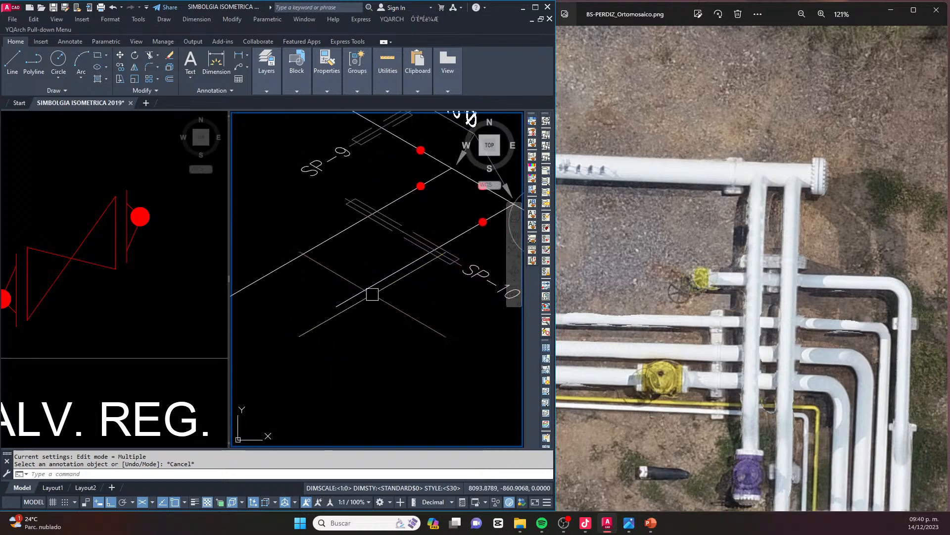
middle_click_drag(324, 273, 350, 281)
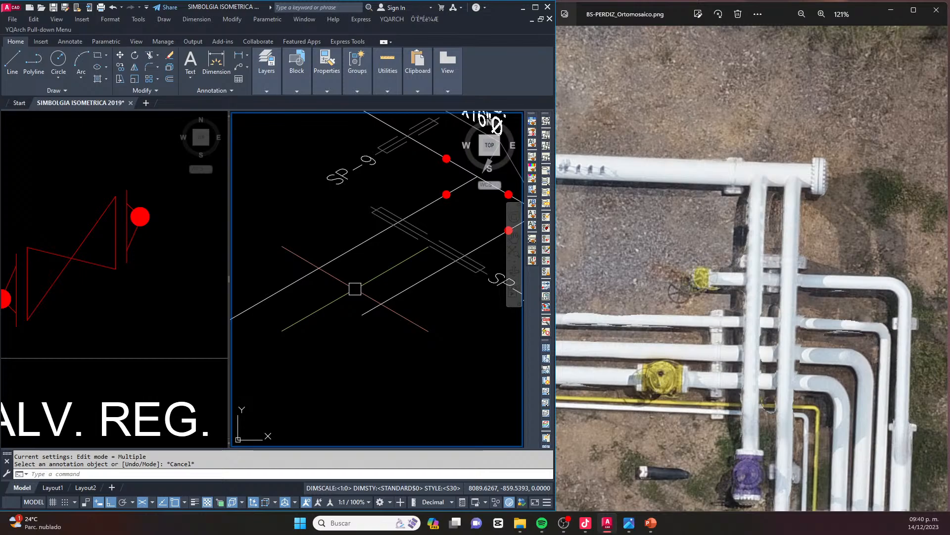
type("OO")
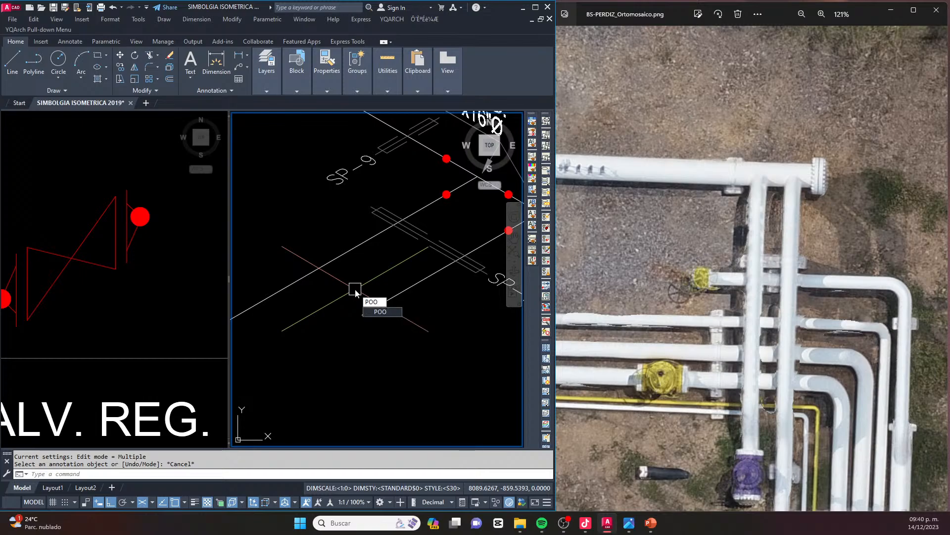
key("Return")
left_click(355, 248)
left_click(404, 290)
key("Escape")
scroll(362, 263, "up", 3)
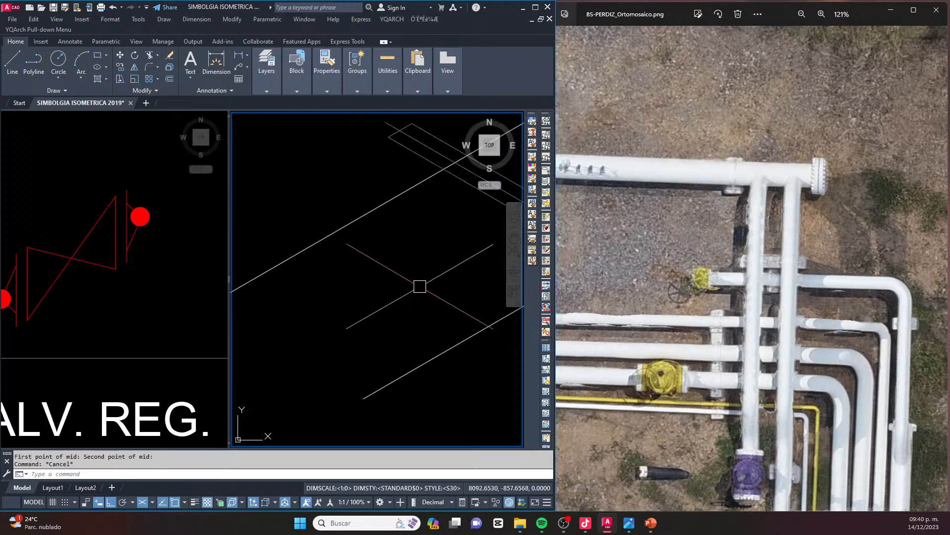
scroll(342, 244, "up", 2)
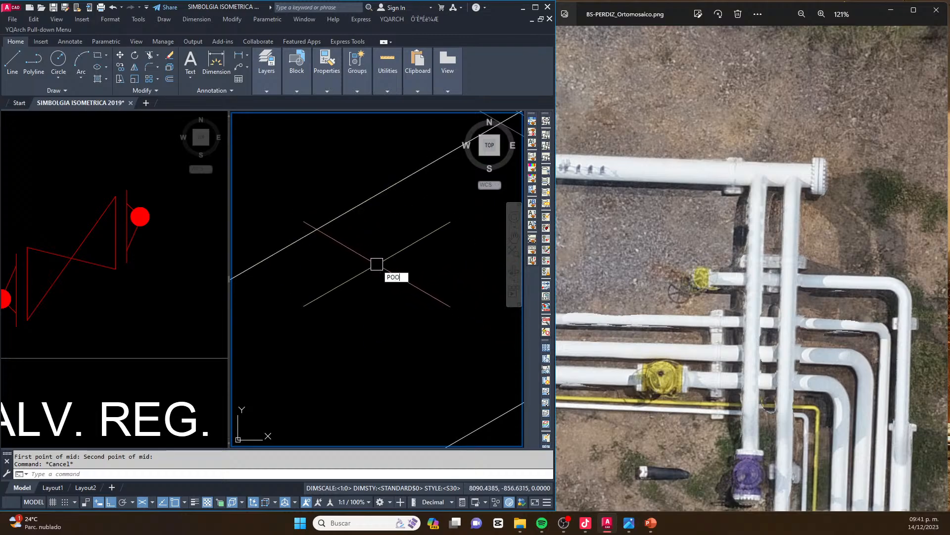
left_click(444, 302)
left_click(325, 223)
key("Escape")
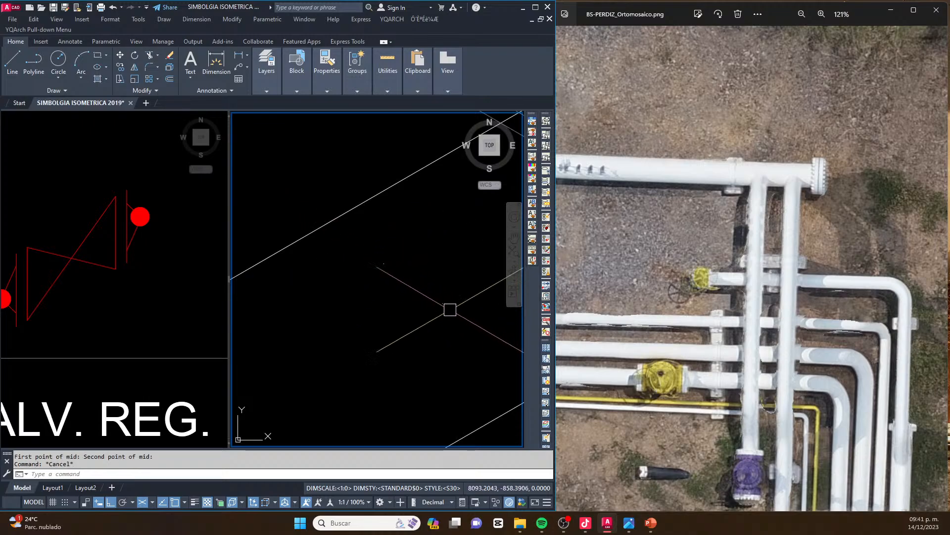
left_click(473, 327)
left_click(365, 254)
key("Delete")
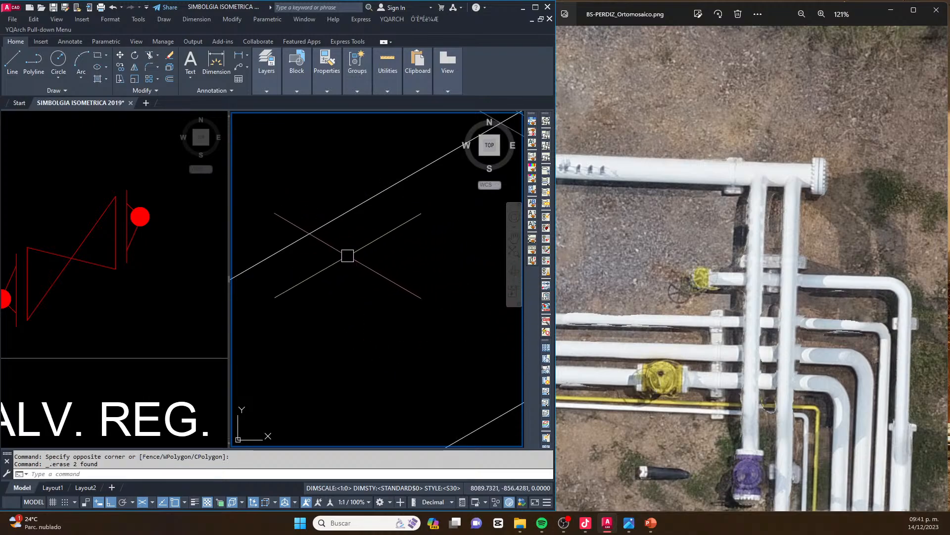
Extend the free end of the 16"Ø branch without a valve far beyond the valved branch using Stretch, following the orthomosaic
scroll(350, 254, "down", 8)
middle_click_drag(377, 296, 393, 288)
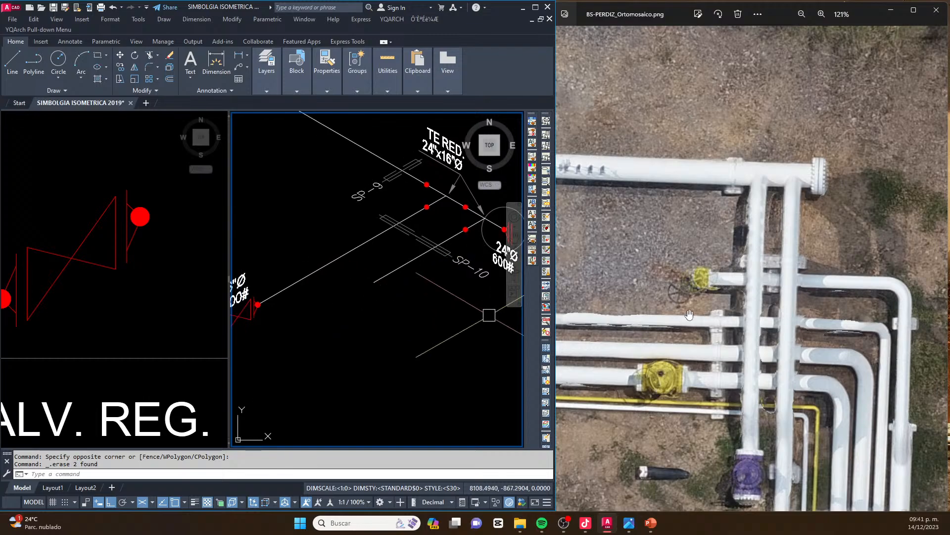
scroll(689, 316, "down", 4)
left_click_drag(743, 341, 728, 228)
middle_click_drag(390, 285, 447, 260)
type("s")
key("Return")
left_click(448, 275)
left_click(437, 243)
scroll(439, 242, "down", 6)
key("Return")
left_click(433, 270)
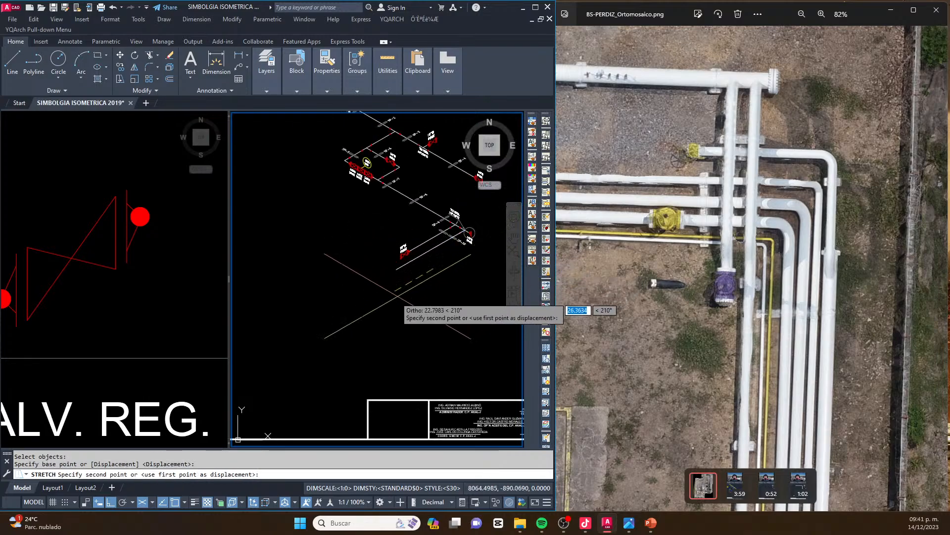
scroll(371, 297, "down", 5)
scroll(337, 327, "up", 2)
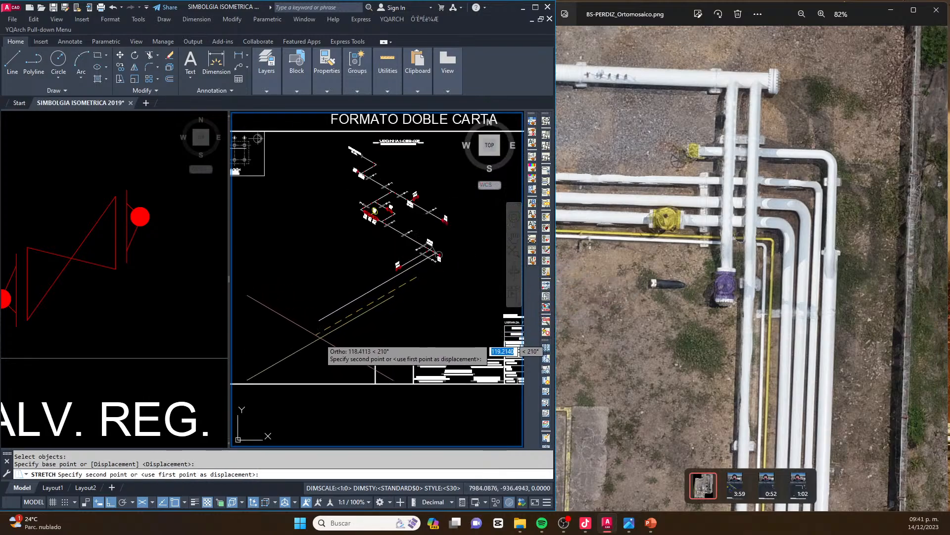
key("Escape")
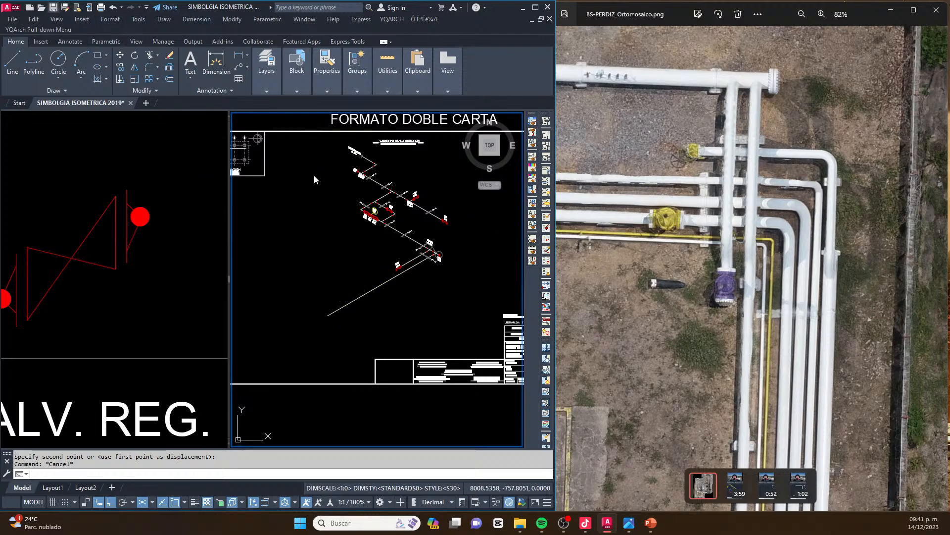
Copy the SP-5 support symbol and tag from the bypass loop onto the extended 16"Ø branch, just past the neighbouring valve
left_click(694, 244)
scroll(694, 244, "down", 2)
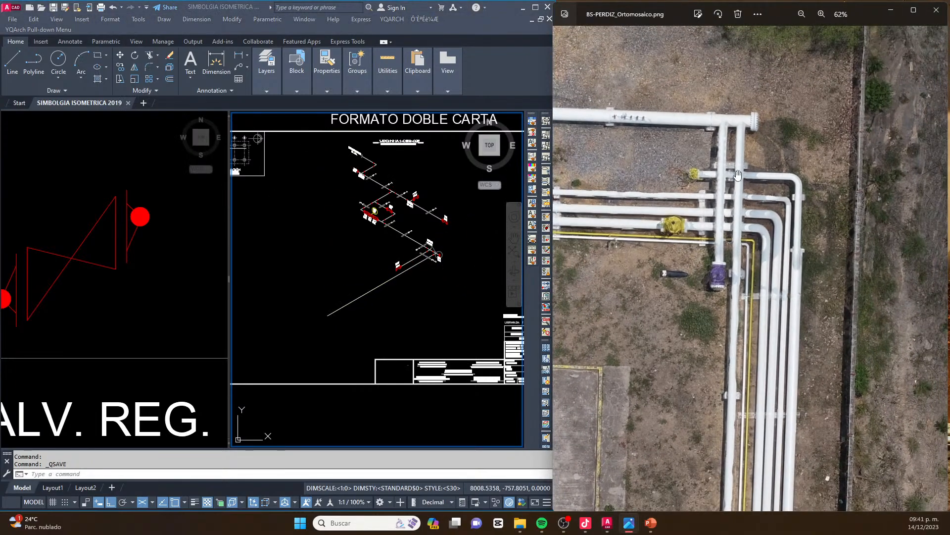
left_click_drag(739, 327, 724, 260)
left_click_drag(726, 410, 706, 242)
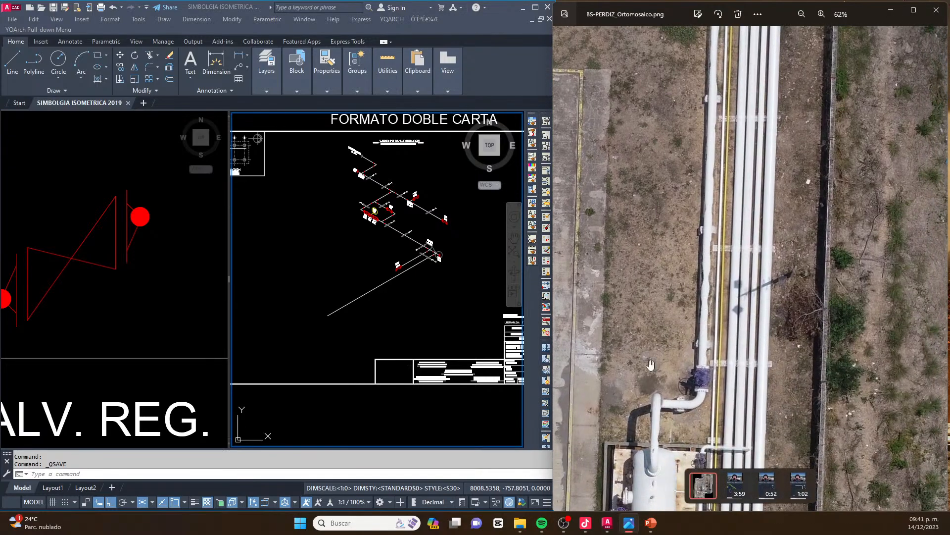
left_click(403, 362)
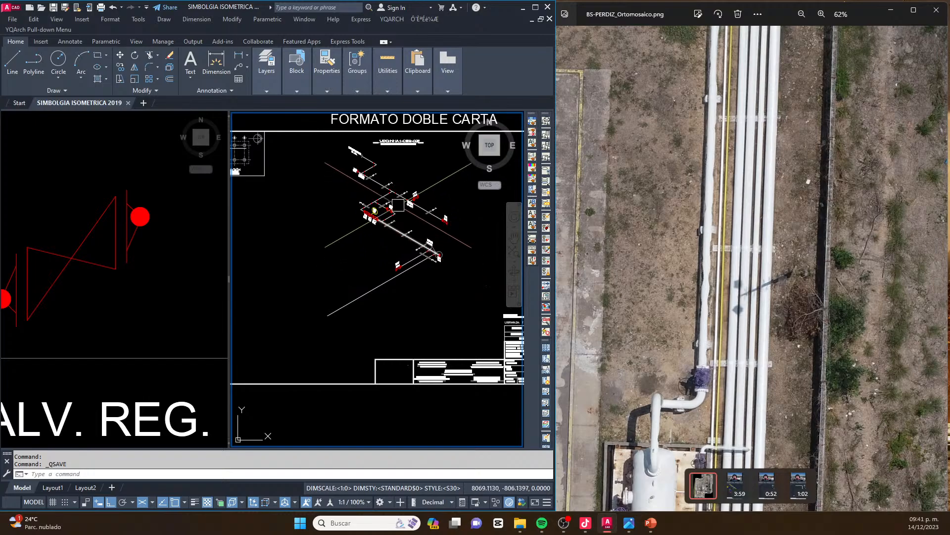
scroll(399, 208, "up", 5)
left_click(330, 209)
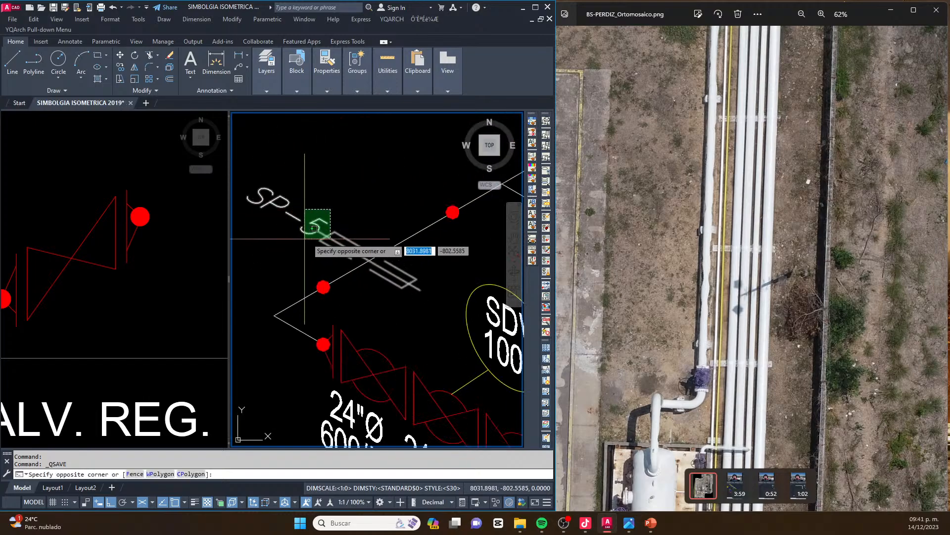
left_click(307, 231)
type("co")
key("space")
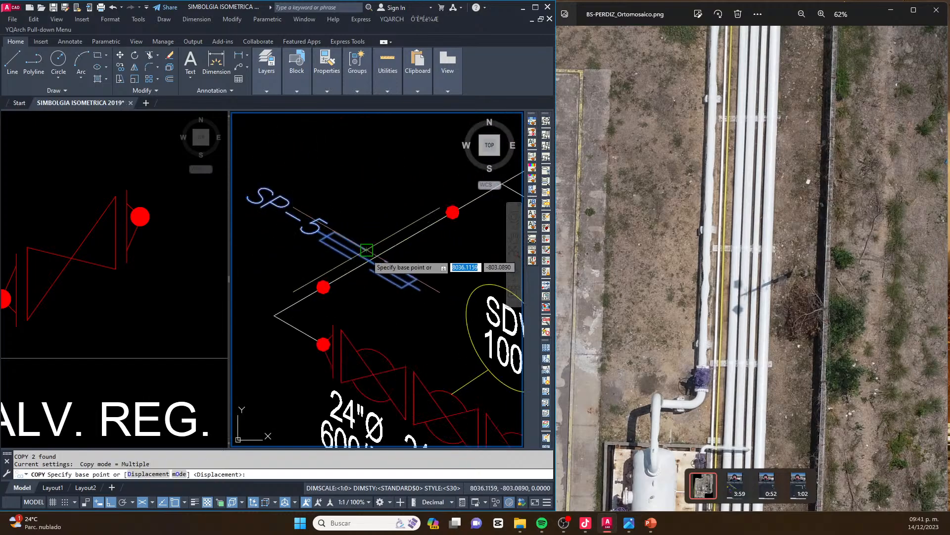
left_click(366, 256)
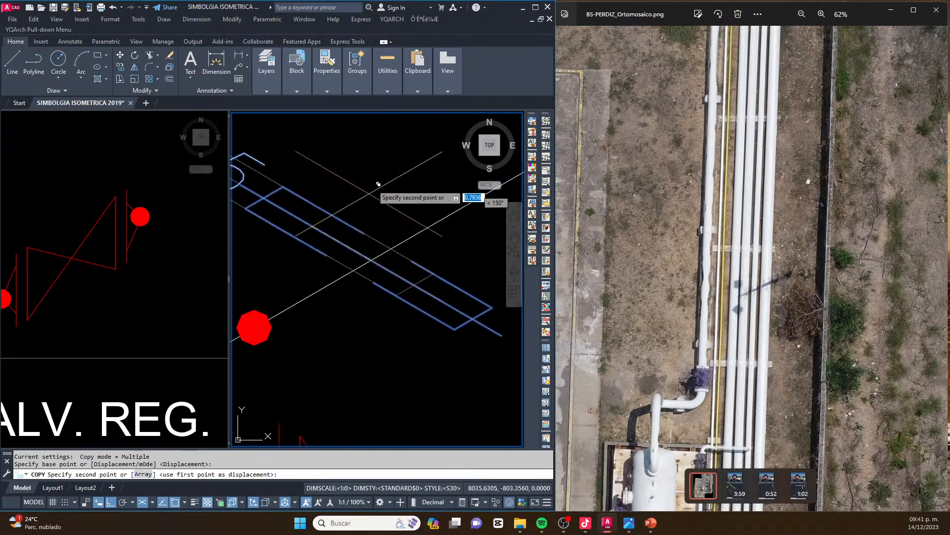
scroll(406, 222, "down", 4)
scroll(384, 247, "up", 4)
key("Escape")
Copy the new SP-5 support and tag farther down the extended branch as a second support
scroll(340, 305, "up", 2)
left_click(400, 284)
left_click(367, 316)
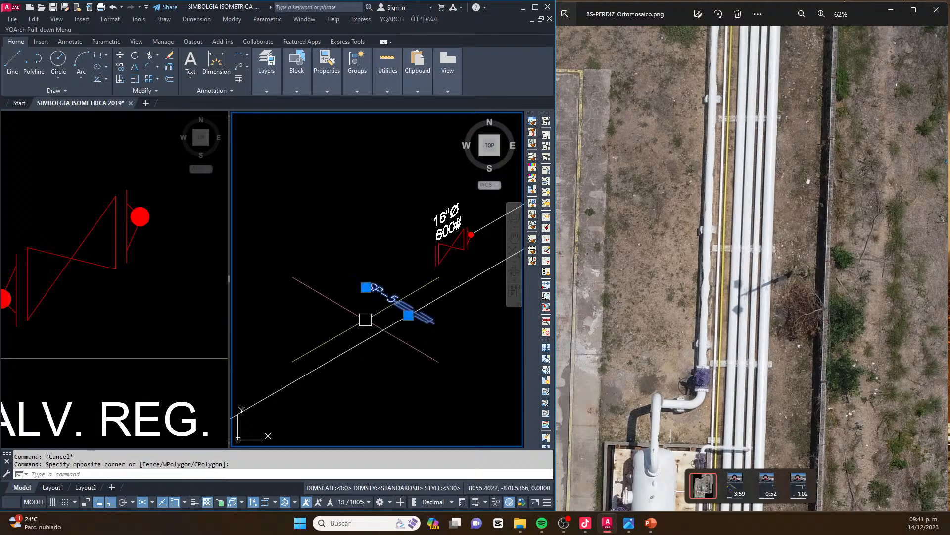
scroll(365, 332, "down", 2)
middle_click_drag(365, 341, 414, 244)
type("co")
key("Return")
left_click(439, 285)
scroll(423, 296, "down", 2)
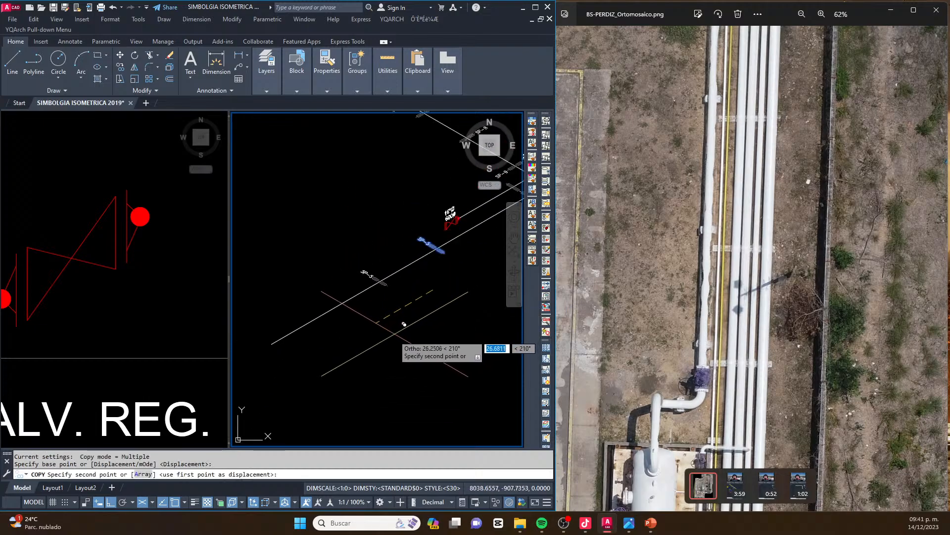
left_click(389, 342)
key("Escape")
key("Escape")
scroll(338, 271, "down", 2)
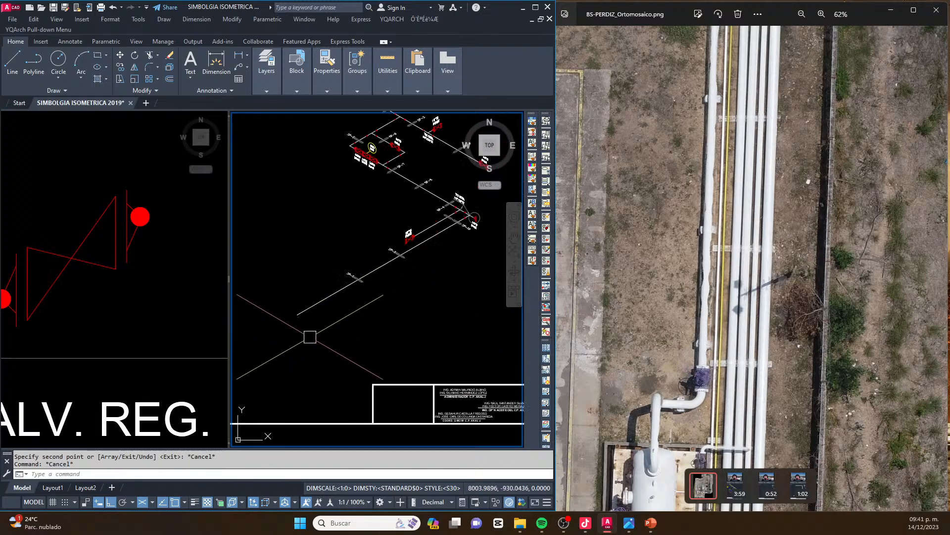
Stretch the free end of the long branch farther along its isometric direction to make room for more supports
middle_click_drag(342, 357, 356, 349)
type("s")
key("Return")
left_click(350, 345)
left_click(297, 307)
key("Return")
left_click(388, 335)
left_click(360, 352)
key("Escape")
key("Escape")
Copy the second SP-5 support and tag to a third position down the long branch, matching the orthomosaic
left_click(722, 270)
scroll(723, 270, "down", 1)
scroll(721, 128, "down", 1)
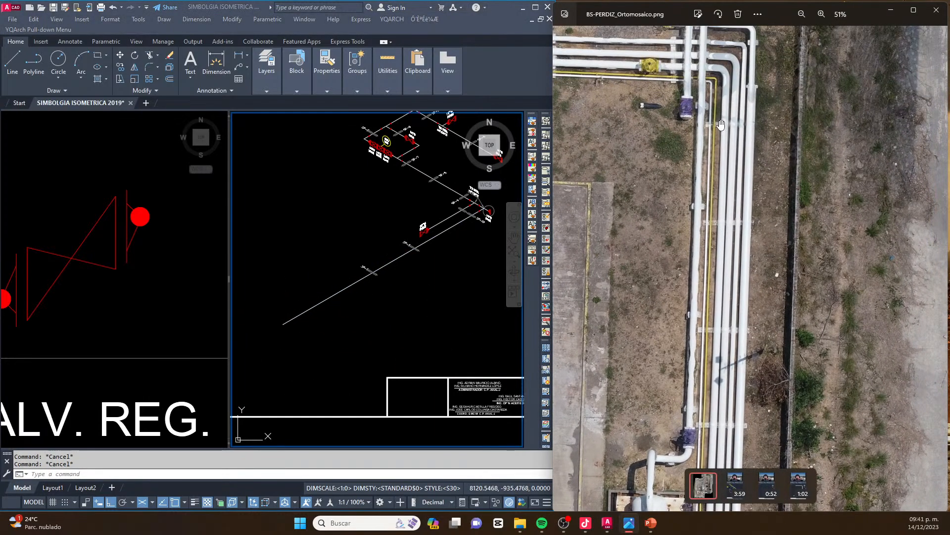
left_click(458, 303)
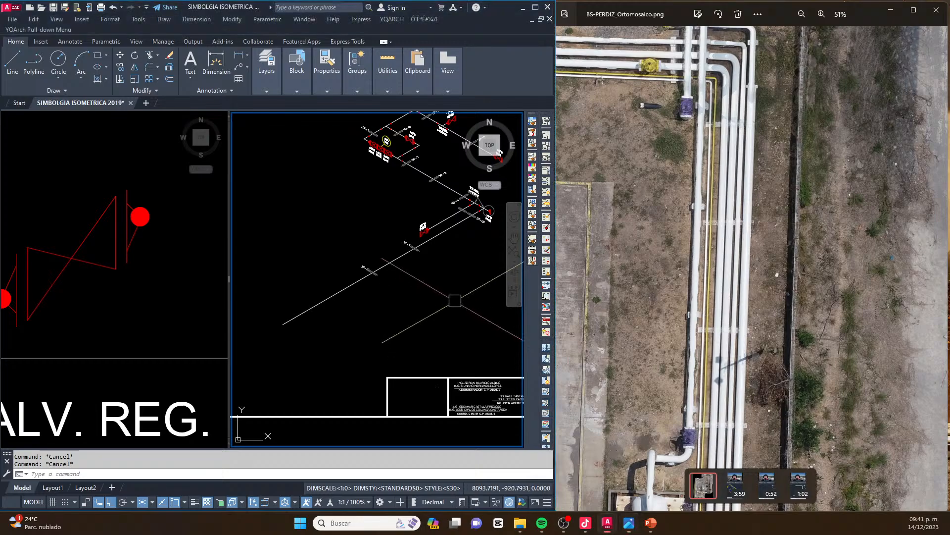
scroll(385, 258, "up", 2)
left_click(315, 242)
left_click(401, 311)
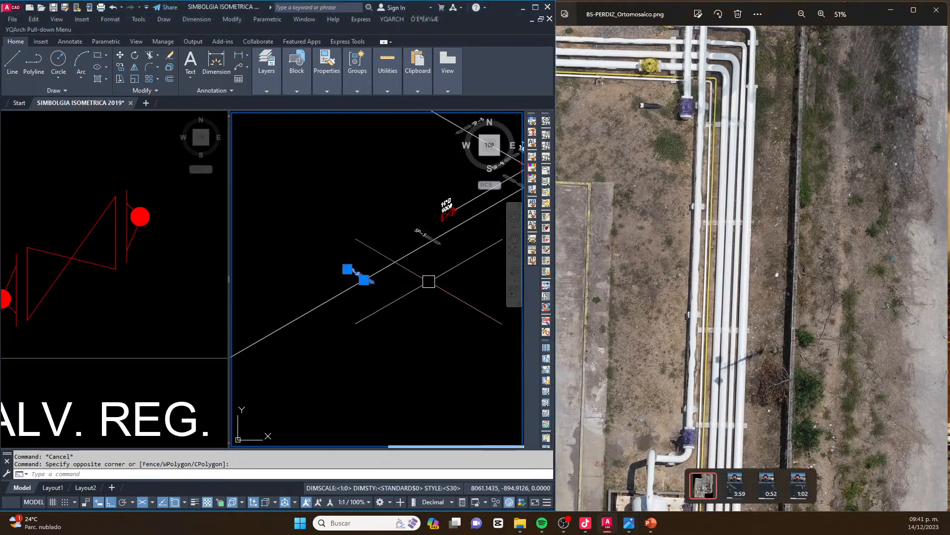
scroll(369, 268, "down", 1)
scroll(374, 272, "up", 3)
middle_click_drag(329, 266, 365, 282)
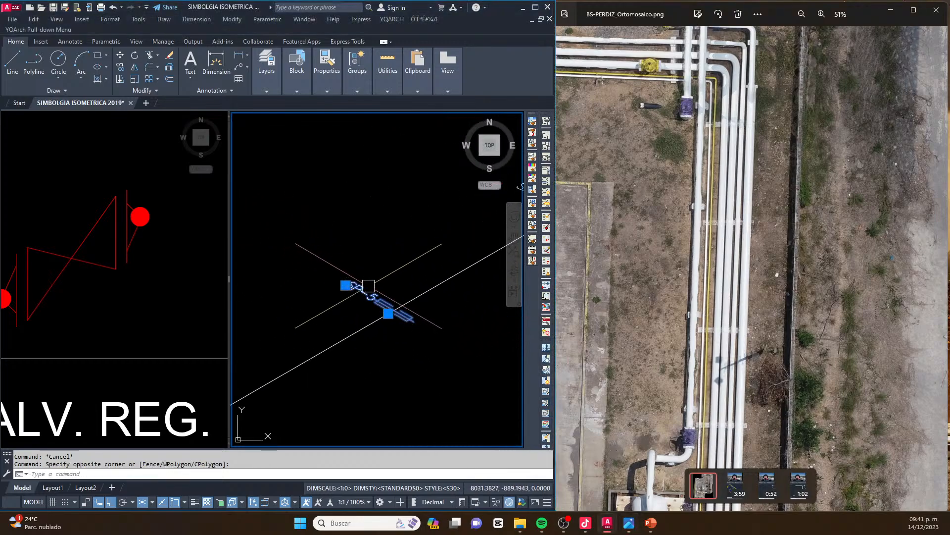
scroll(359, 295, "down", 1)
type("CO")
key("Return")
scroll(499, 236, "up", 5)
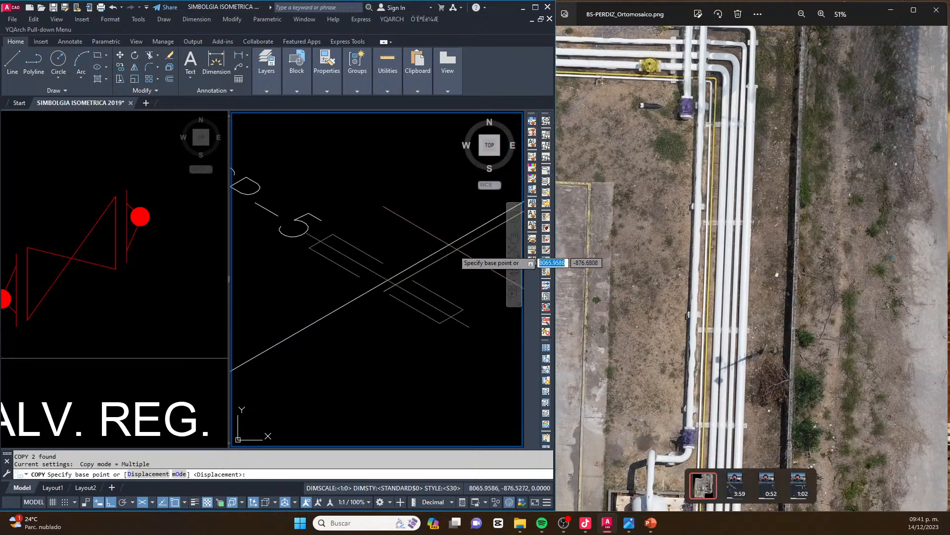
left_click(391, 279)
scroll(387, 281, "down", 3)
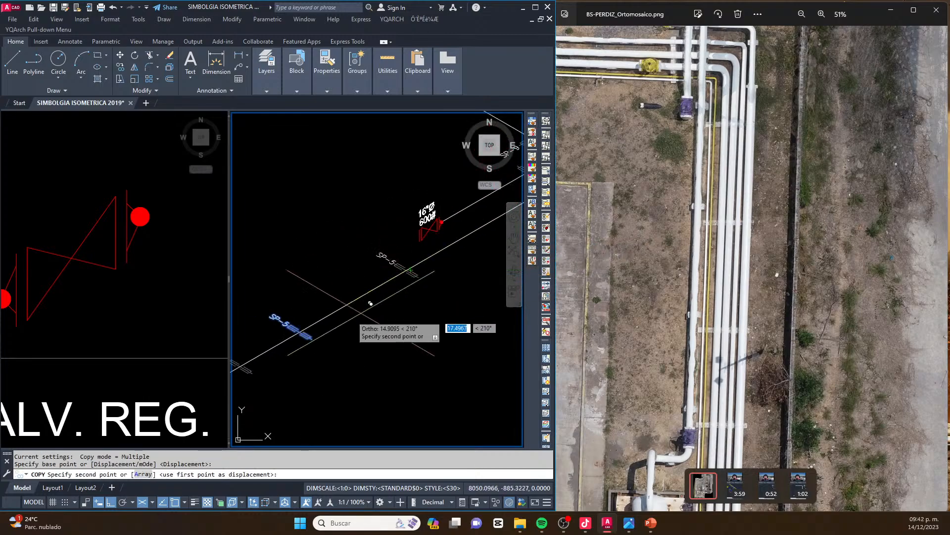
scroll(386, 294, "up", 4)
left_click(382, 320)
Place another copy of the SP-5 support and tag near the free end of the long branch
scroll(383, 319, "down", 3)
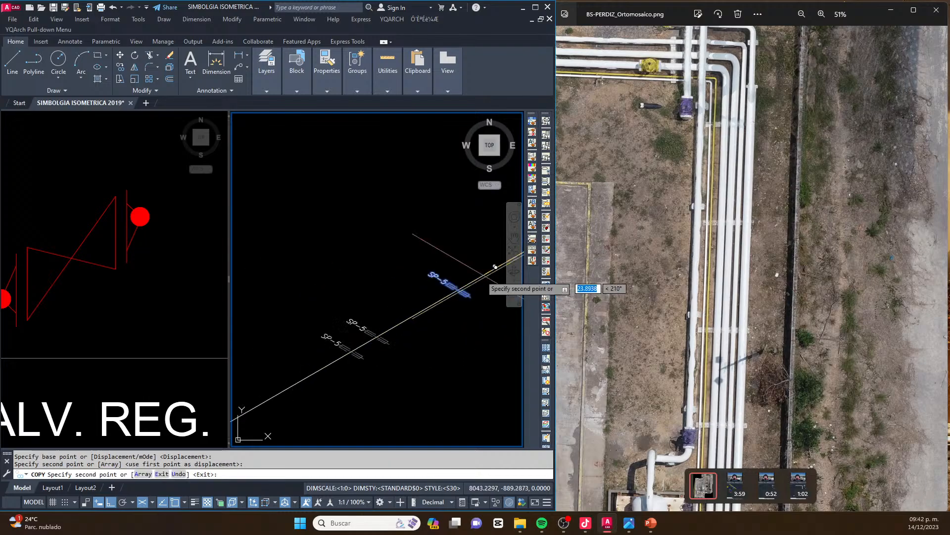
scroll(391, 327, "up", 2)
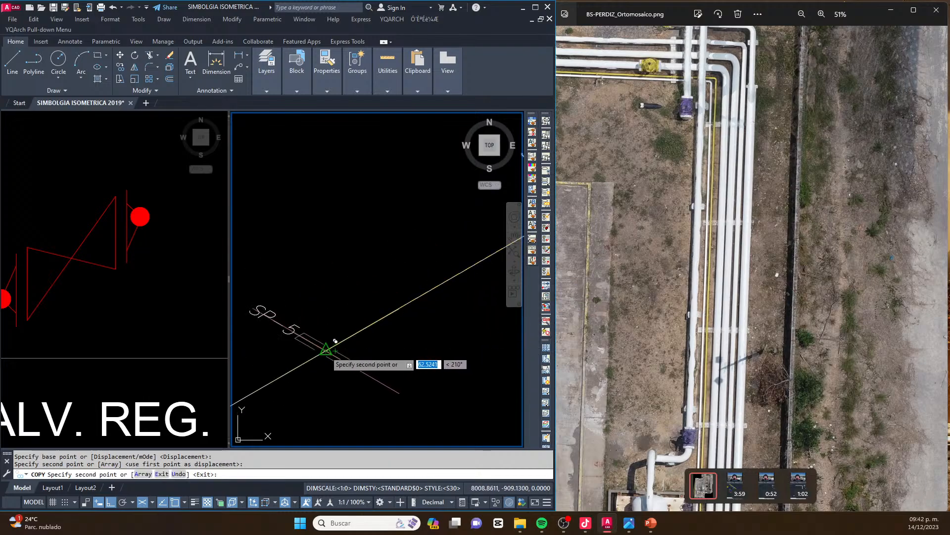
scroll(335, 341, "down", 5)
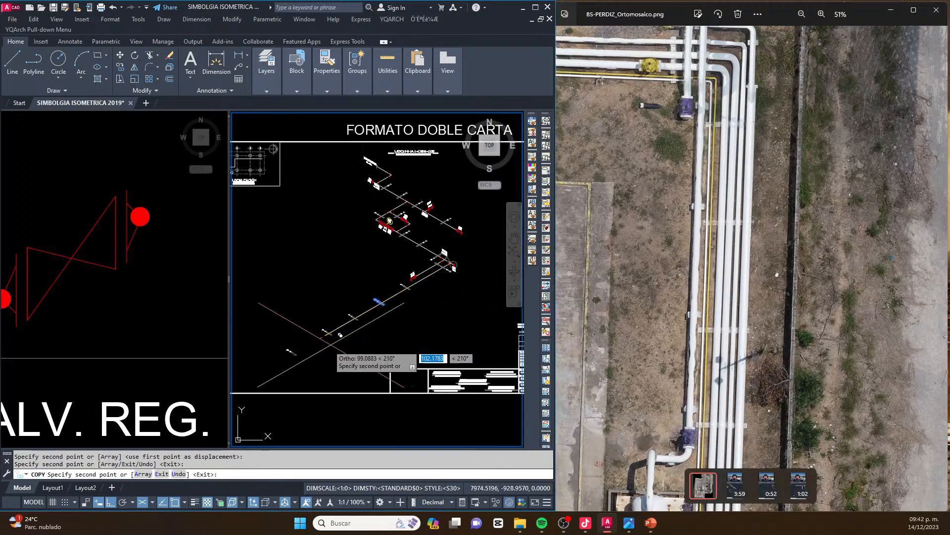
key("Escape")
scroll(344, 335, "up", 4)
middle_click_drag(345, 334, 325, 343)
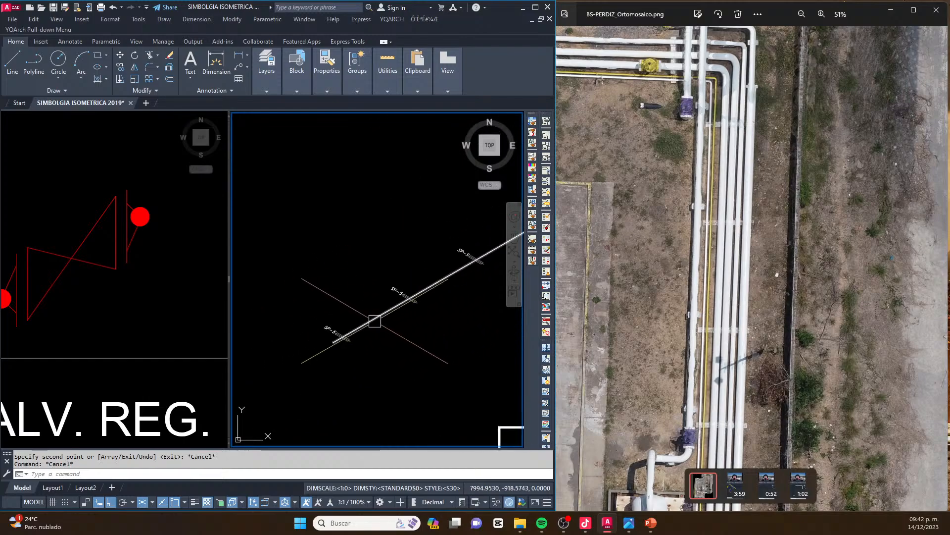
Lengthen the long branch line past its last support by stretching its endpoint along the isometric axis
left_click(333, 342)
left_click(288, 393)
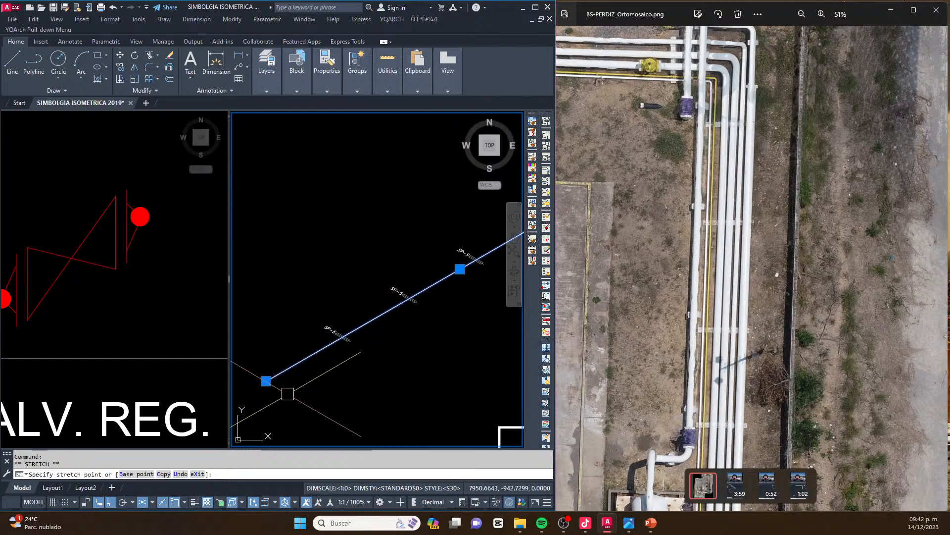
key("Escape")
key("Escape")
Move the SP-5 tags along the long branch to the opposite side of their supports, along the isometric axis
scroll(368, 314, "down", 4)
scroll(483, 273, "up", 3)
scroll(502, 217, "up", 4)
middle_click_drag(502, 217, 413, 229)
scroll(412, 229, "down", 2)
middle_click_drag(303, 332, 376, 295)
scroll(375, 294, "up", 4)
left_click(368, 289)
scroll(371, 282, "down", 6)
scroll(307, 312, "up", 4)
scroll(317, 321, "down", 5)
scroll(282, 340, "up", 3)
scroll(311, 356, "up", 5)
scroll(331, 301, "down", 5)
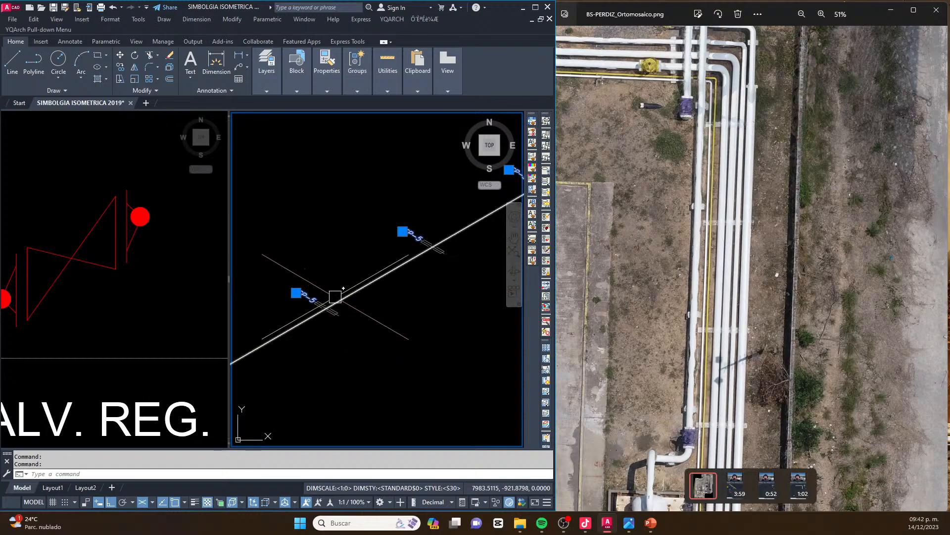
type("m")
key("space")
scroll(337, 312, "down", 4)
scroll(347, 309, "up", 2)
left_click(358, 296)
scroll(386, 317, "up", 2)
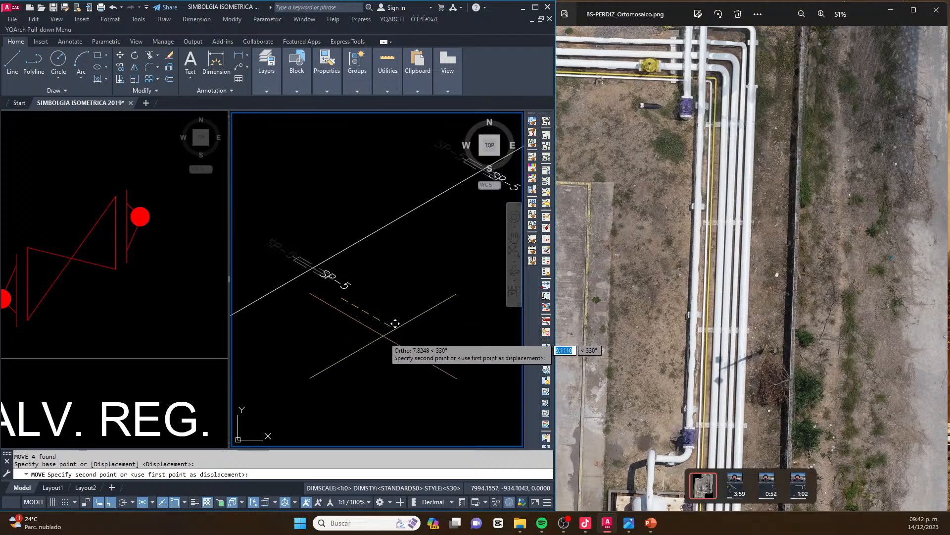
key("Escape")
key("Escape")
scroll(420, 307, "down", 4)
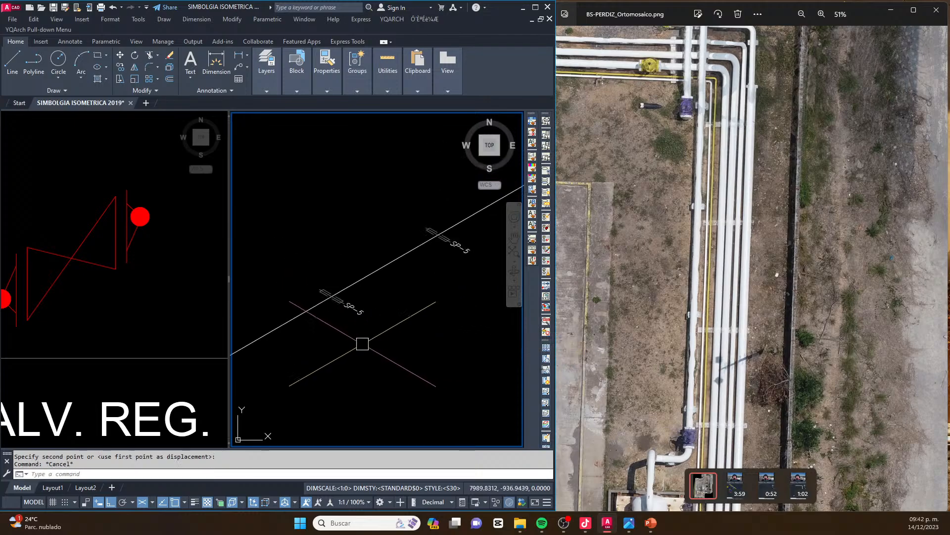
Examine the whole isometric and the orthomosaic around the valve and elbow at the far end of the long branch
scroll(436, 280, "up", 6)
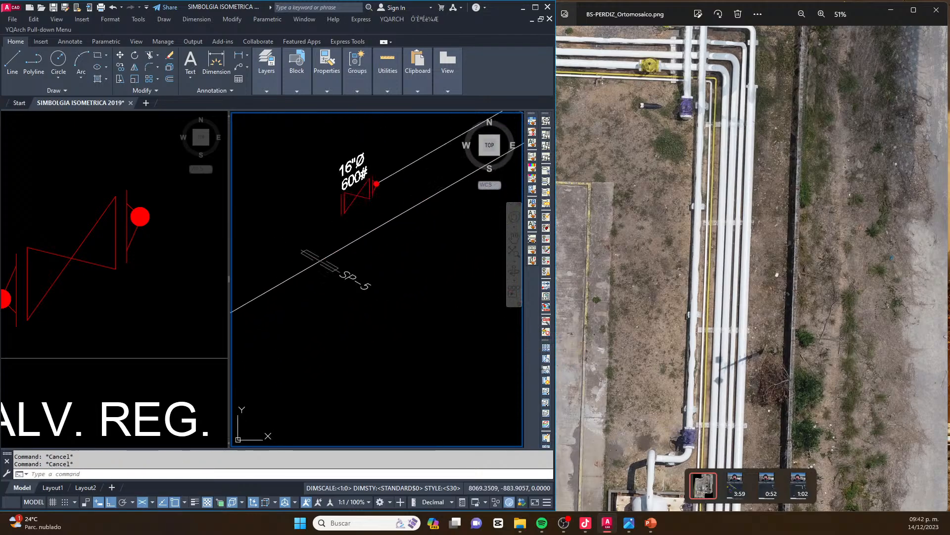
key("Escape")
scroll(357, 267, "down", 5)
middle_click_drag(358, 268, 394, 251)
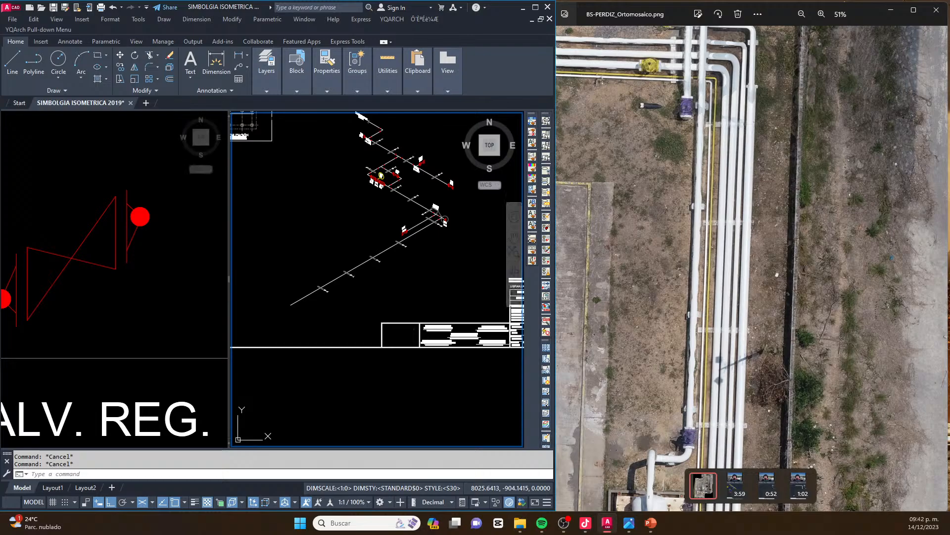
left_click_drag(781, 272, 785, 146)
scroll(695, 331, "up", 4)
scroll(695, 331, "up", 2)
left_click(416, 321)
key("Escape")
key("Escape")
middle_click_drag(513, 148, 477, 186)
key("Escape")
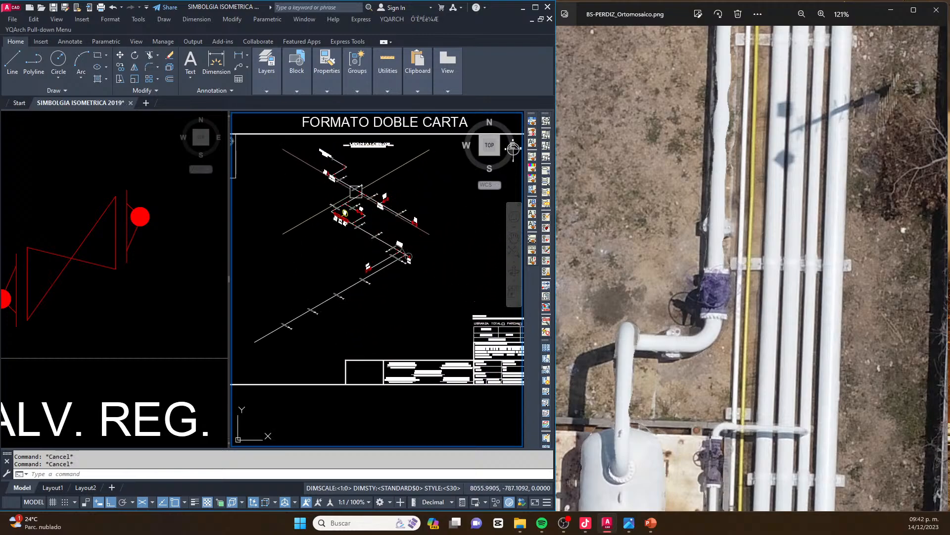
Copy the flanged valve symbol from the symbol library onto the free end of the long branch
scroll(380, 200, "up", 5)
scroll(374, 206, "down", 2)
left_click(120, 268)
left_click(131, 236)
type("co")
key("space")
scroll(140, 226, "up", 2)
left_click(141, 211)
left_click(341, 217)
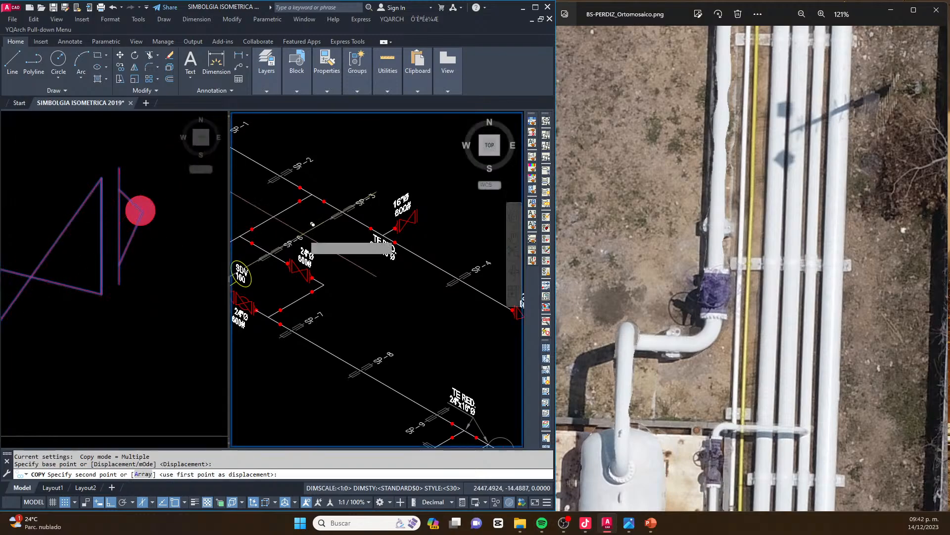
scroll(340, 217, "down", 6)
scroll(346, 342, "up", 5)
left_click(357, 346)
key("Escape")
Stretch the end valve and the branch's free end back along the isometric axis toward the last support
scroll(325, 311, "down", 3)
type("s")
key("space")
mouse_move(324, 293)
left_mouse_down()
mouse_move(297, 306)
mouse_move(352, 369)
mouse_move(349, 344)
left_mouse_up()
key("space")
left_click(343, 375)
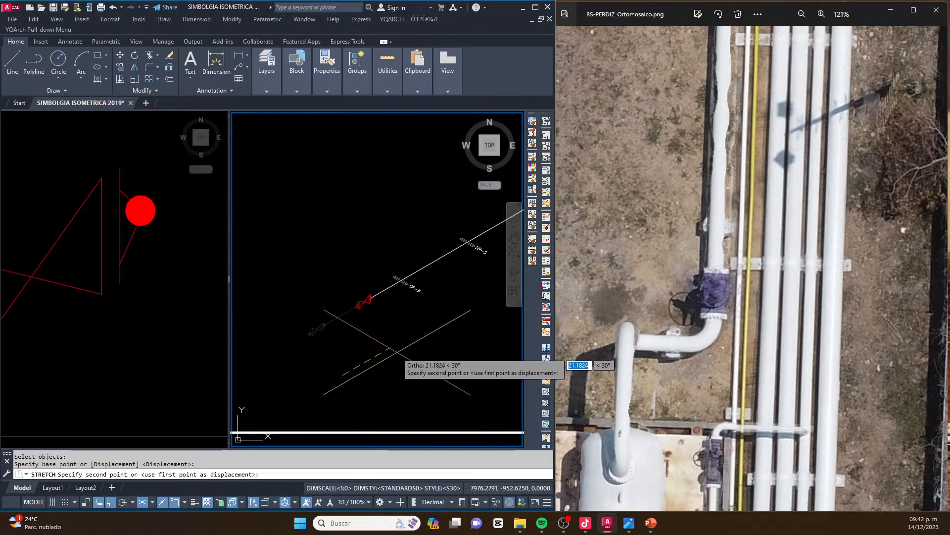
left_click(406, 345)
key("Escape")
key("Escape")
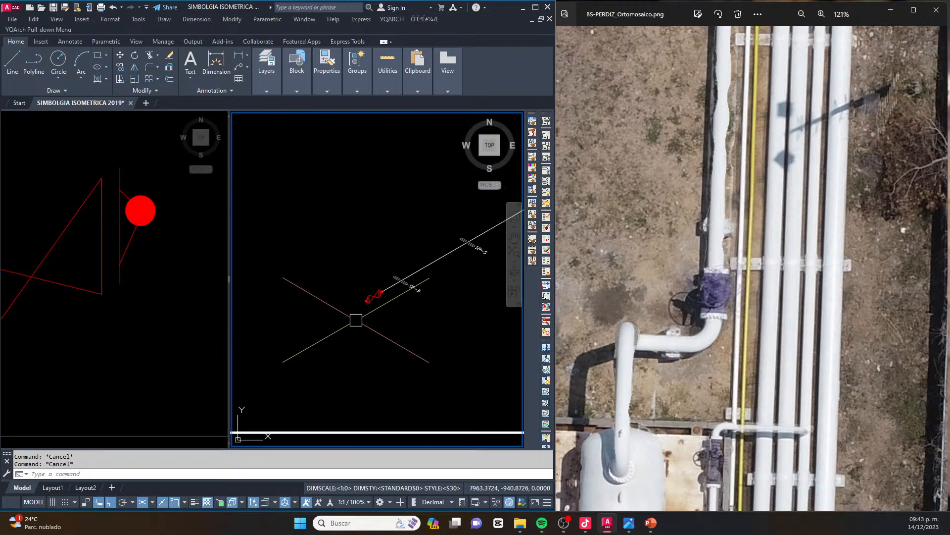
Copy the 16"Ø 600# label from the short branch's valve to just above the valve at the long branch's end
scroll(352, 319, "down", 4)
scroll(415, 263, "up", 5)
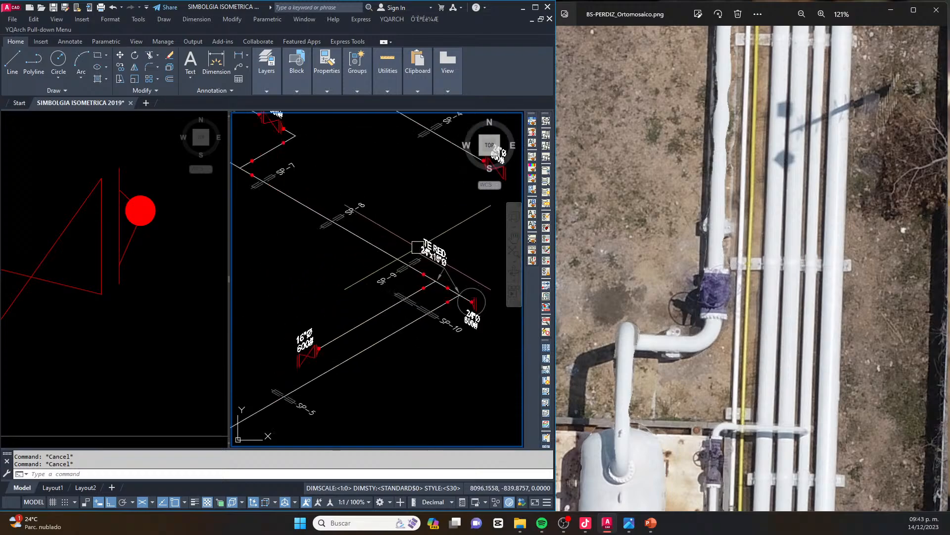
middle_click_drag(412, 251, 422, 299)
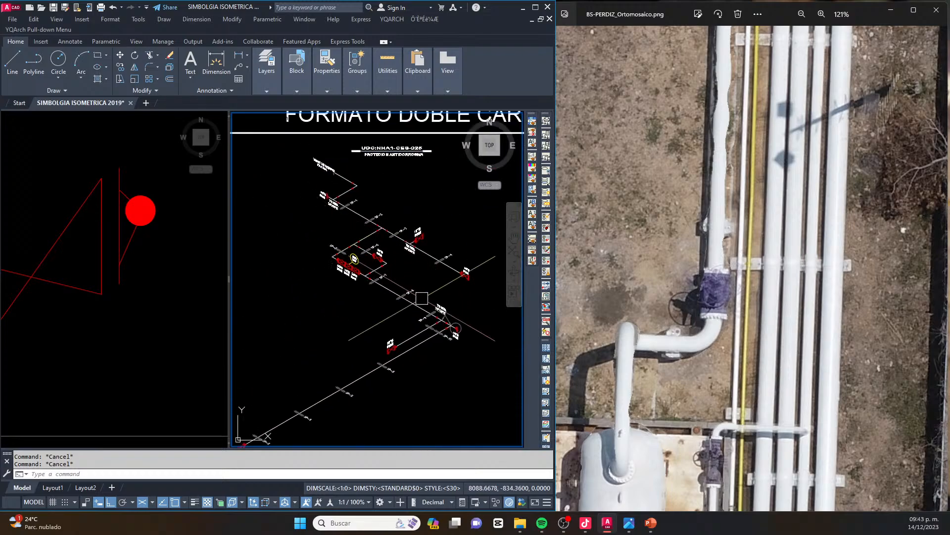
scroll(386, 338, "up", 7)
left_click(394, 335)
left_click(394, 357)
type("co")
key("space")
left_click(396, 358)
scroll(403, 215, "down", 11)
scroll(372, 262, "up", 2)
scroll(292, 259, "up", 6)
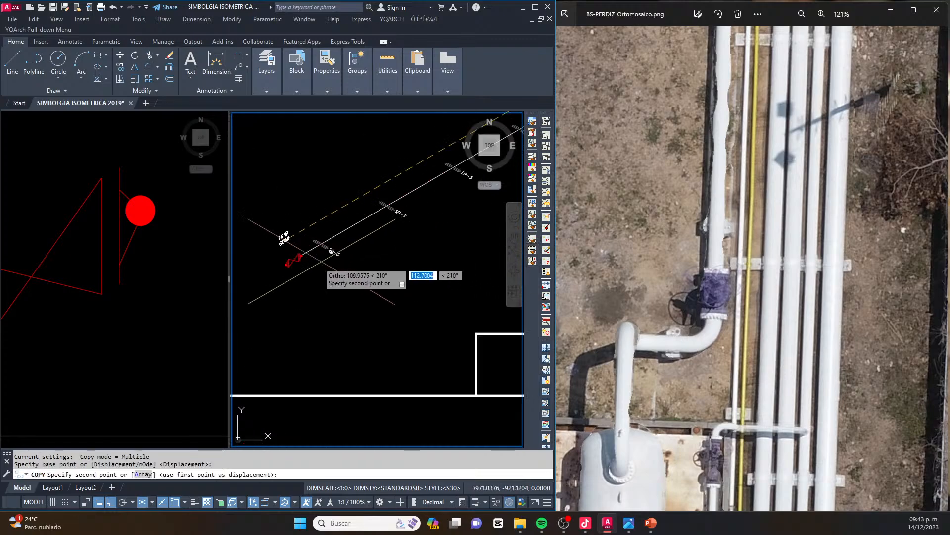
scroll(286, 246, "up", 2)
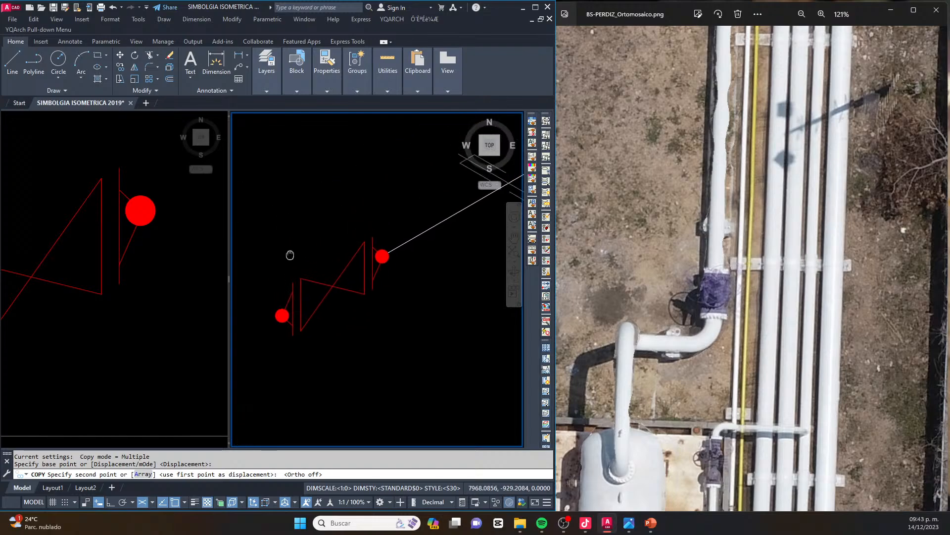
left_click(329, 244)
key("Escape")
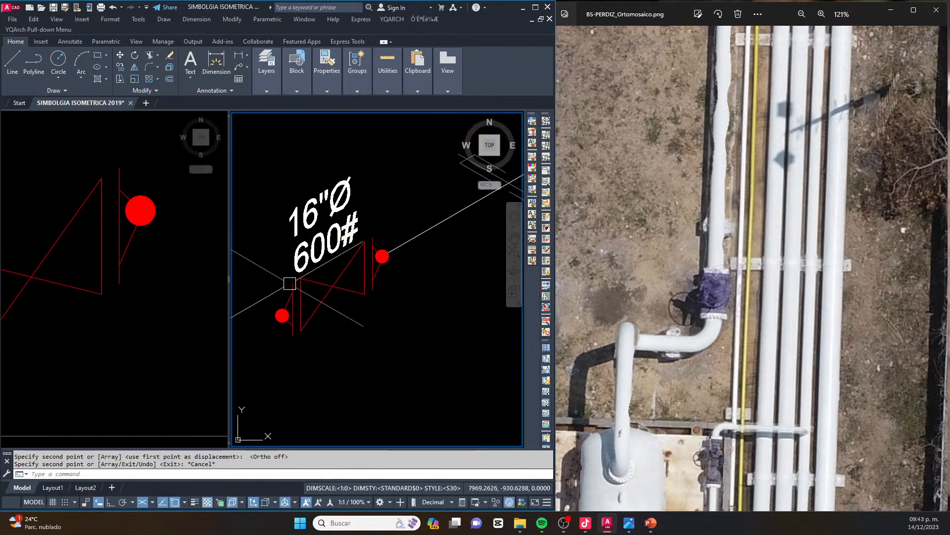
middle_click_drag(334, 278, 356, 281)
key("Escape")
Examine the elbow and the pipe run beyond the end valve in the orthomosaic
double_click(657, 355)
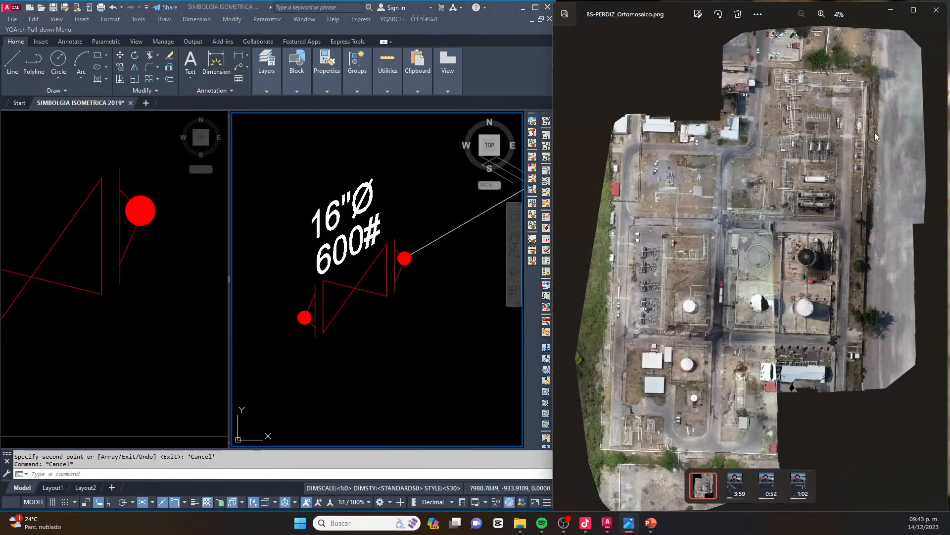
scroll(872, 143, "up", 6)
left_click_drag(886, 143, 794, 191)
scroll(792, 191, "up", 10)
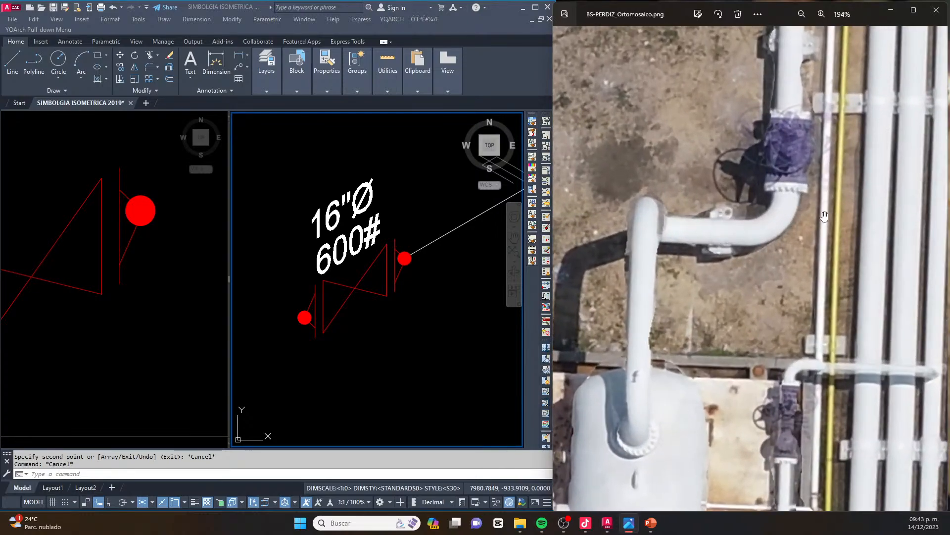
left_click(326, 292)
scroll(315, 339, "down", 5)
scroll(315, 311, "down", 2)
scroll(312, 334, "up", 7)
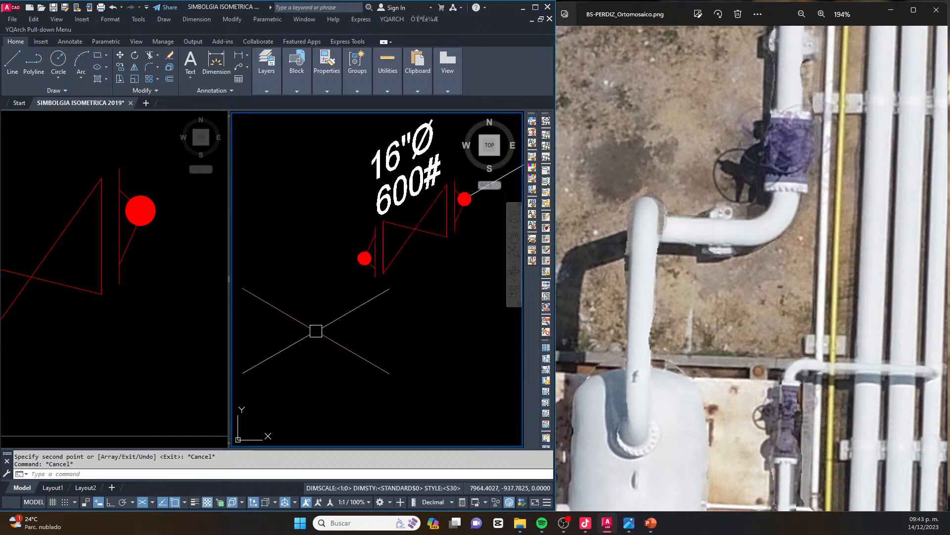
Copy the spacing circle from the library's isometric weld symbol, centred on the end valve's free weld point
left_click(135, 292)
scroll(134, 291, "down", 10)
middle_click_drag(131, 410, 92, 274)
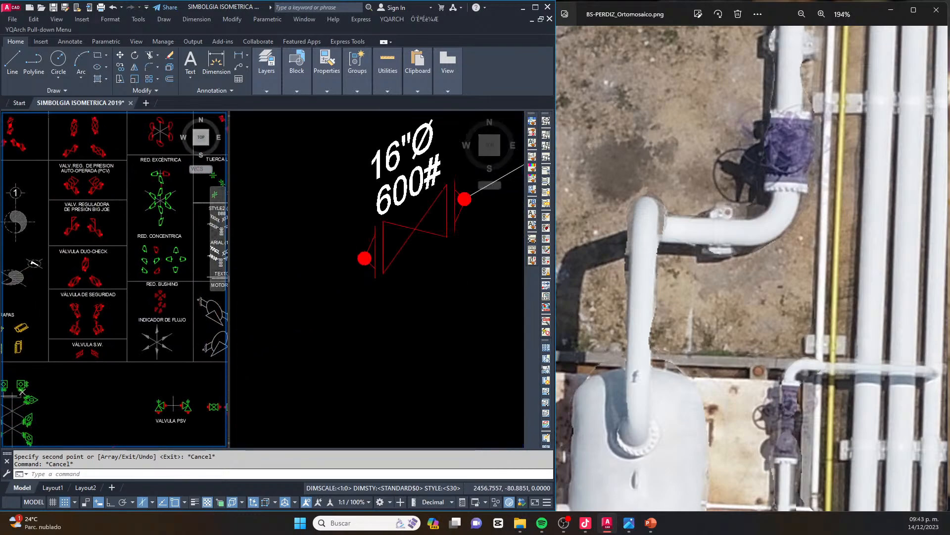
middle_click_drag(188, 323, 104, 318)
middle_click_drag(211, 307, 141, 314)
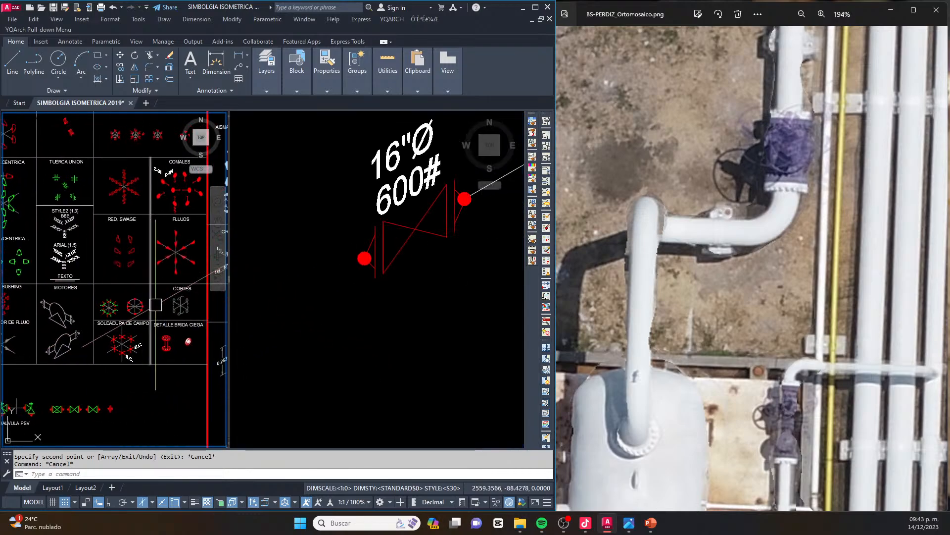
scroll(141, 312, "up", 10)
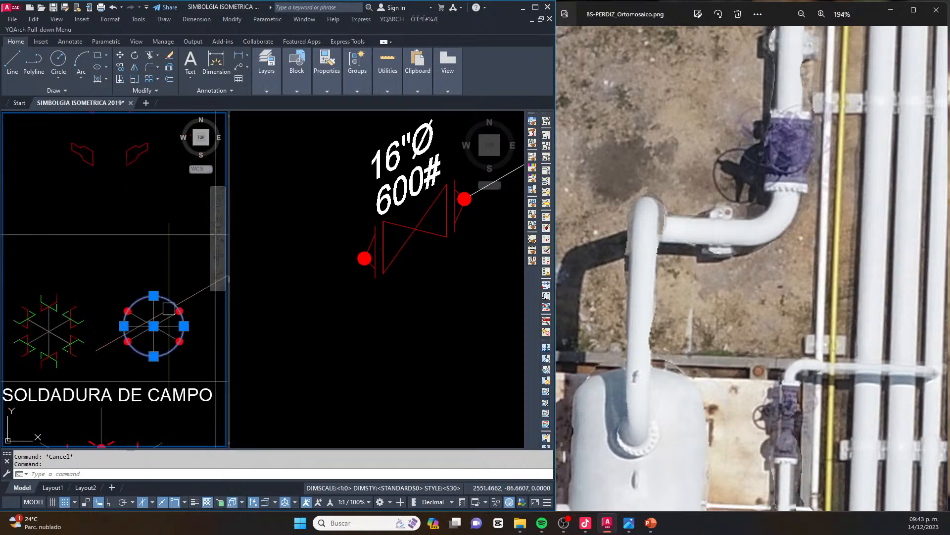
type("c")
key("Return")
left_click(132, 340)
left_click(386, 266)
scroll(363, 249, "up", 6)
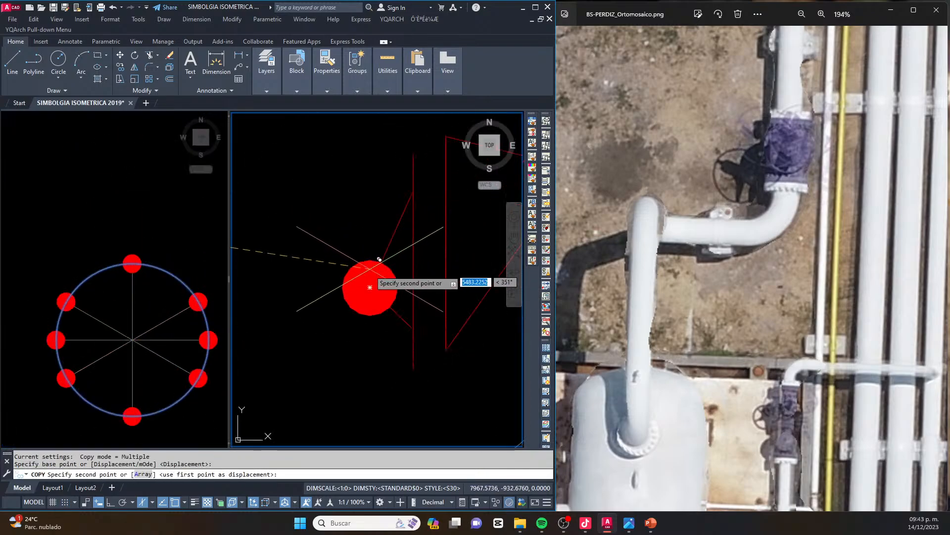
key("Escape")
key("Escape")
scroll(379, 278, "down", 6)
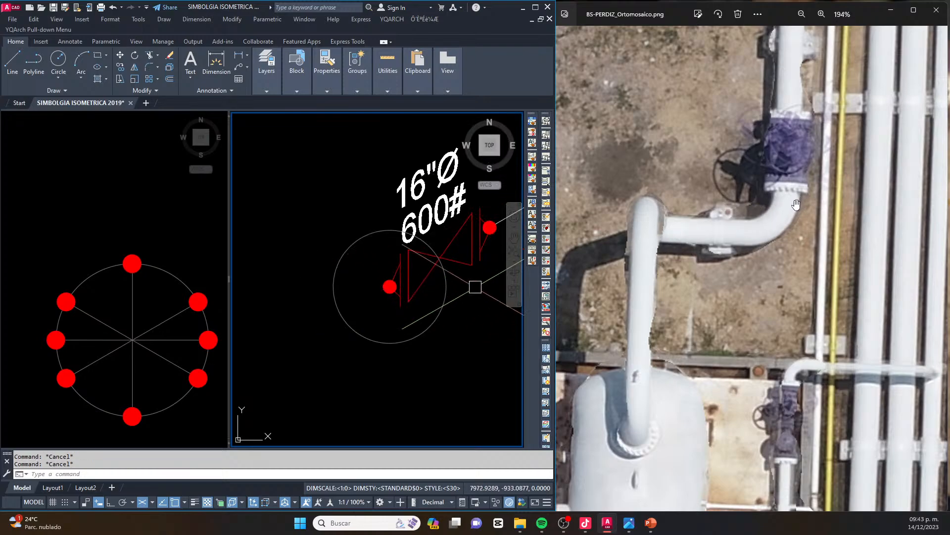
Draw a pipe line from the end valve's free weld point, continuing outward along the branch's isometric direction
left_click(406, 290)
key("Escape")
scroll(356, 310, "up", 2)
type("l")
key("Return")
scroll(431, 261, "down", 4)
left_click(422, 266)
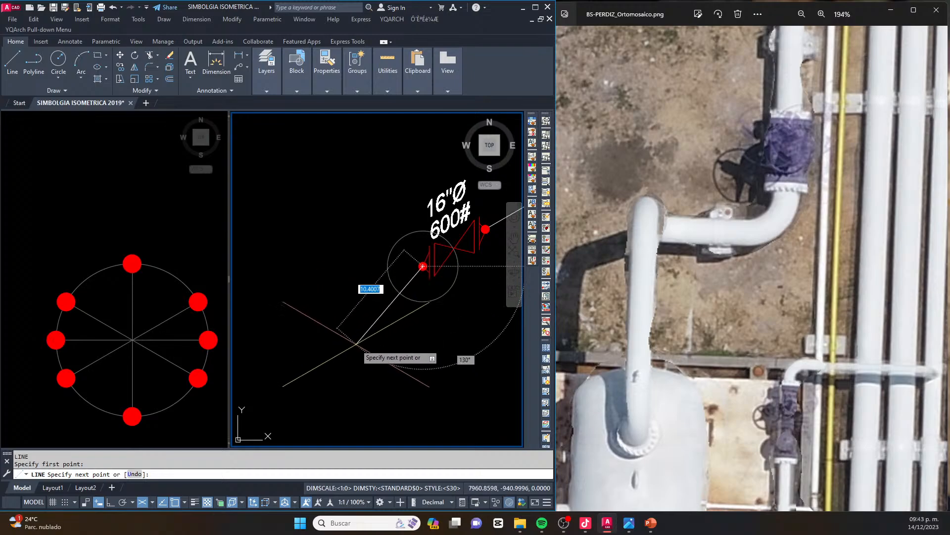
key("F6")
key("F8")
left_click(350, 324)
key("Escape")
key("Escape")
key("Escape")
Trim the new pipe line back to the circle around the valve's weld point
type("TR")
key("Return")
key("Escape")
Draw the next pipe run from the trimmed line's end at the circle, up along the other isometric axis
type("L")
key("Return")
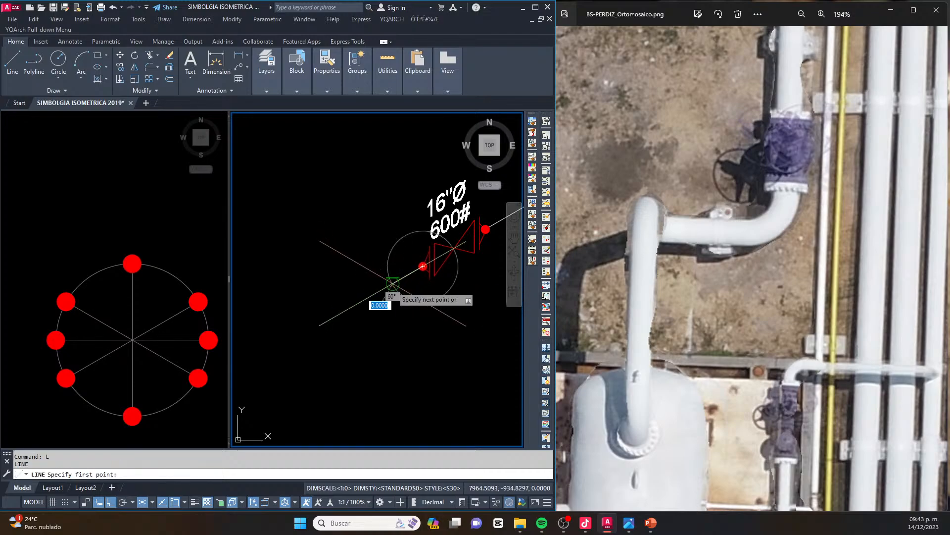
scroll(392, 284, "down", 2)
scroll(411, 274, "up", 2)
key("Escape")
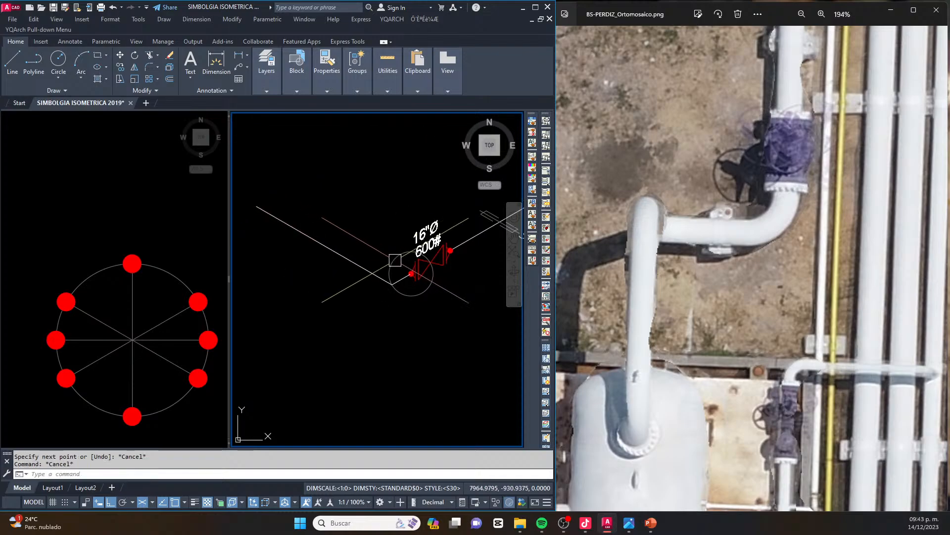
Copy the spacing circle from the valve's weld point to the corner where the two new pipe lines meet
scroll(395, 261, "up", 2)
left_click(384, 257)
type("CO")
key("Return")
scroll(428, 298, "up", 2)
left_click(446, 281)
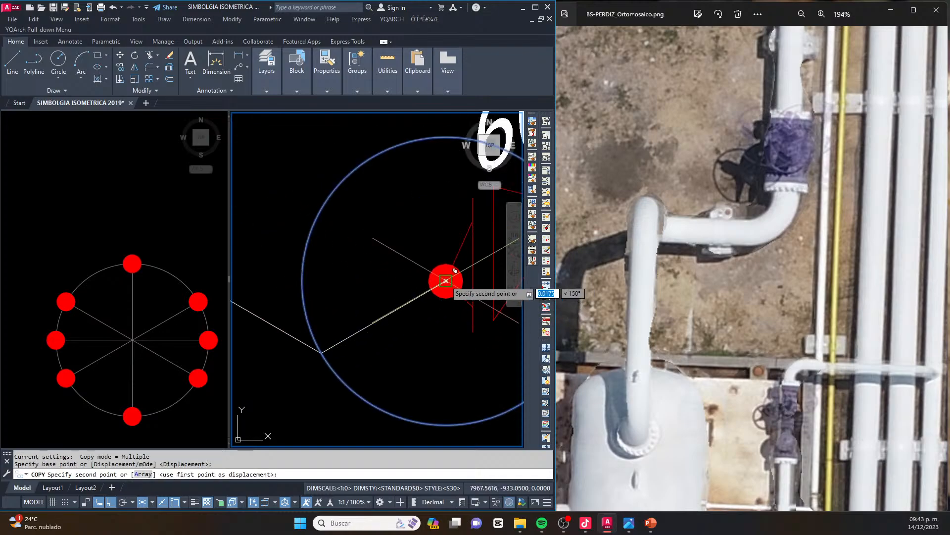
left_click(321, 353)
scroll(375, 329, "down", 3)
key("Escape")
key("Escape")
Copy the red weld dot from the symbol library to where the corner circle crosses the new pipe run
key("Escape")
left_click(102, 284)
left_click(98, 217)
left_click(151, 285)
scroll(136, 261, "up", 2)
scroll(137, 261, "up", 2)
type("CO")
key("Return")
left_click(124, 267)
left_click(347, 300)
left_click(332, 317)
scroll(441, 310, "down", 2)
key("Escape")
key("Escape")
key("Escape")
scroll(520, 277, "down", 1)
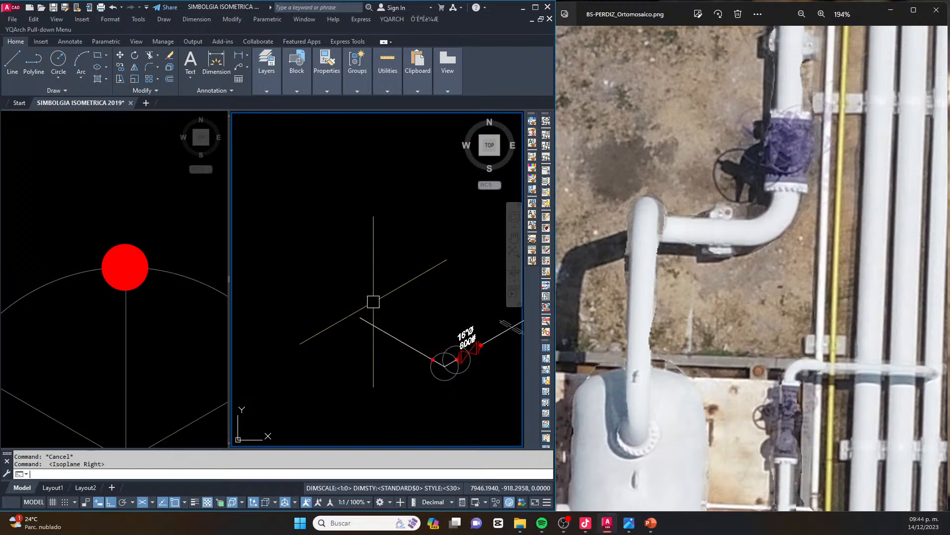
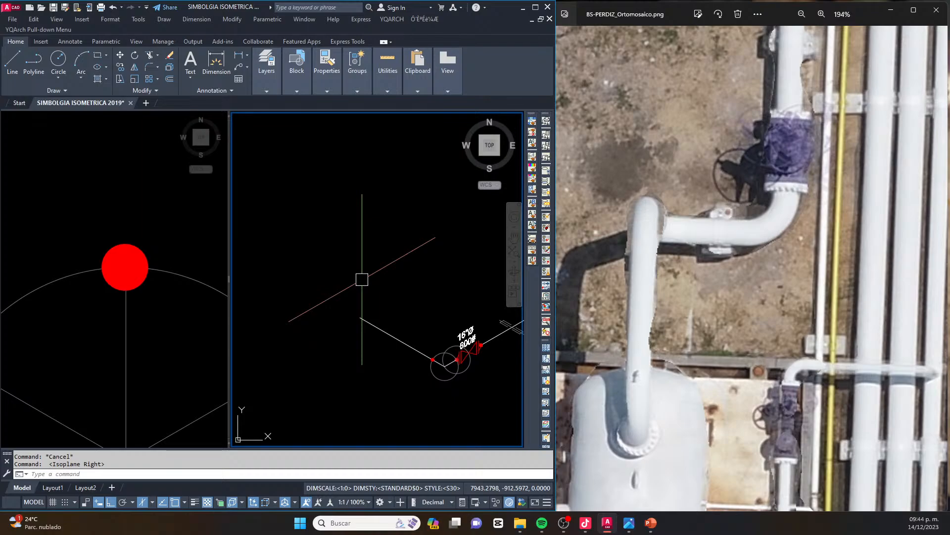
middle_click_drag(357, 272, 355, 287)
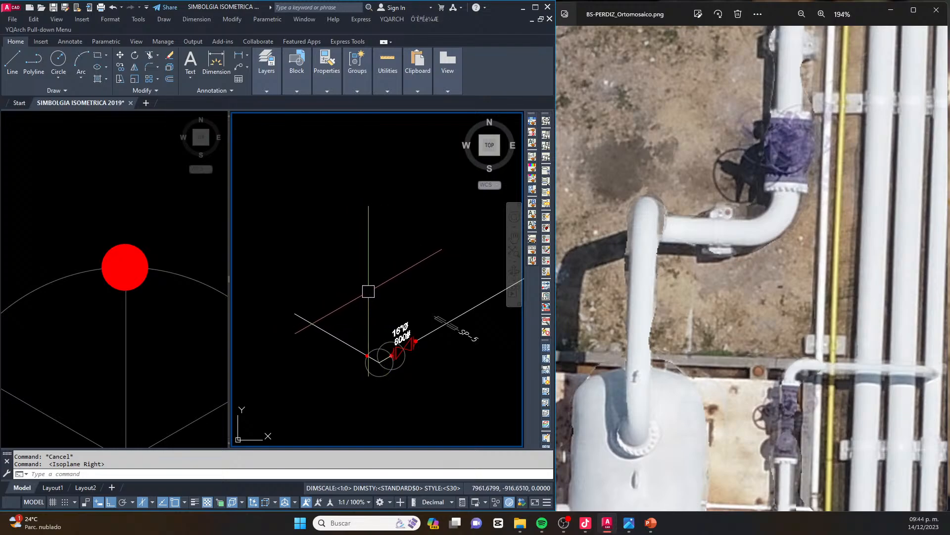
scroll(368, 291, "down", 8)
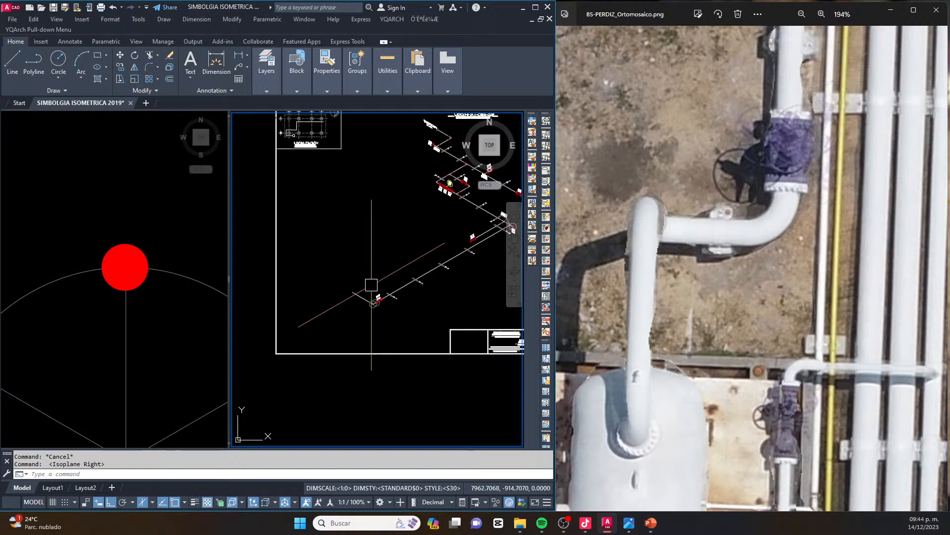
scroll(360, 270, "up", 8)
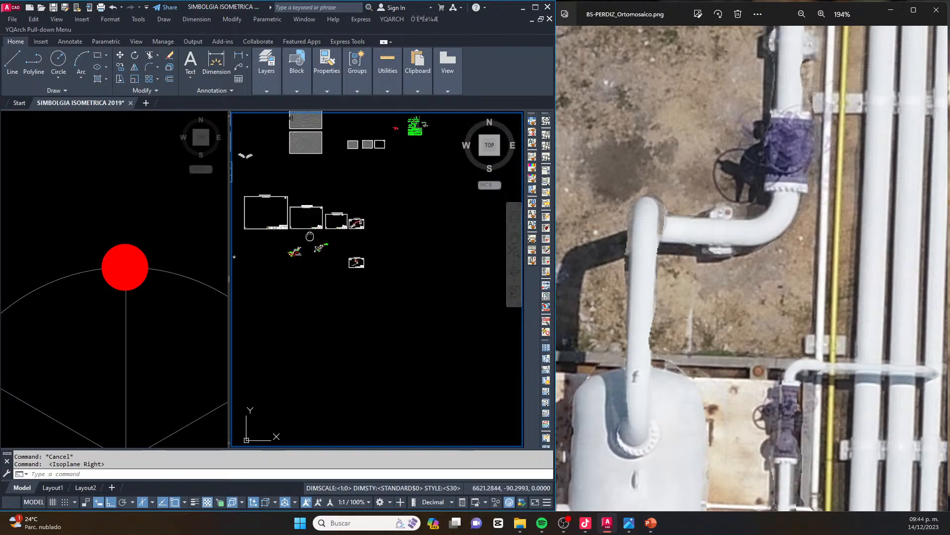
scroll(416, 312, "up", 8)
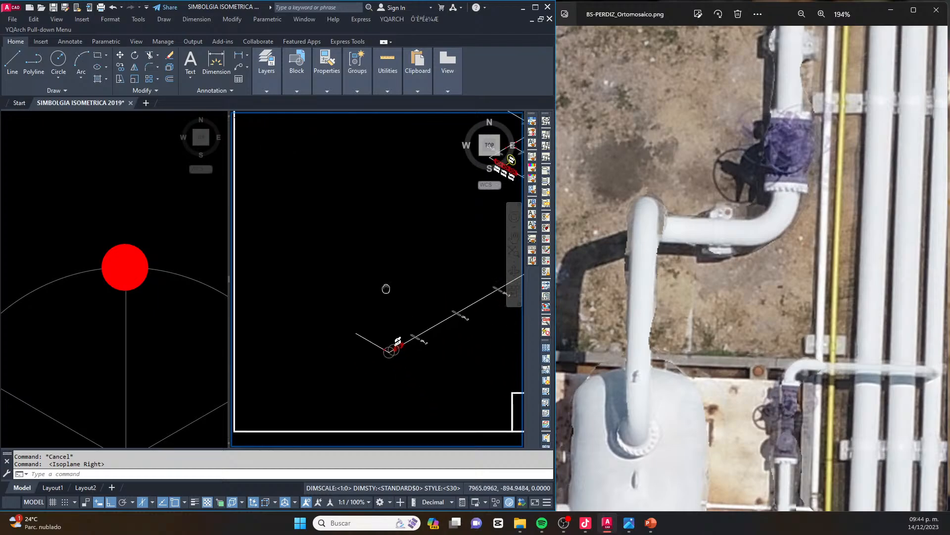
middle_click_drag(326, 299, 364, 313)
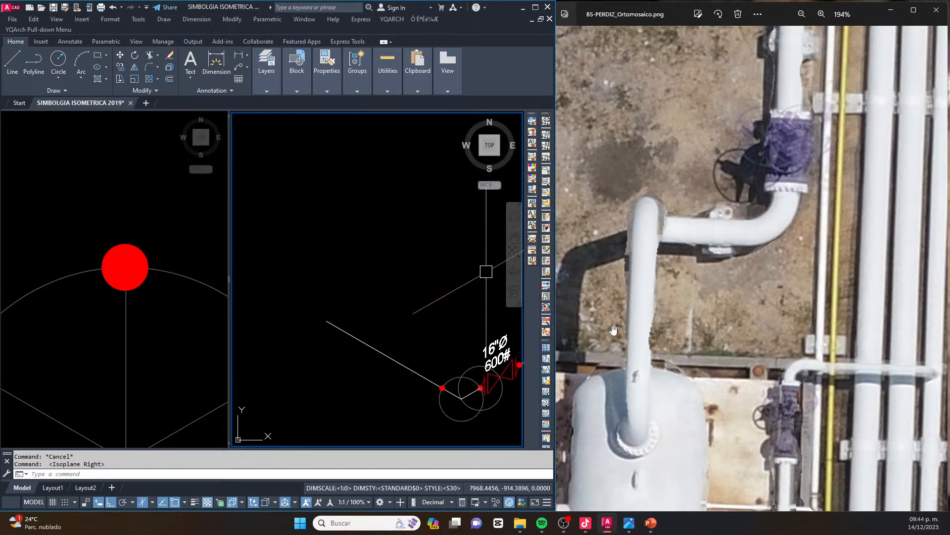
left_click(372, 303)
left_click(384, 291)
key("Escape")
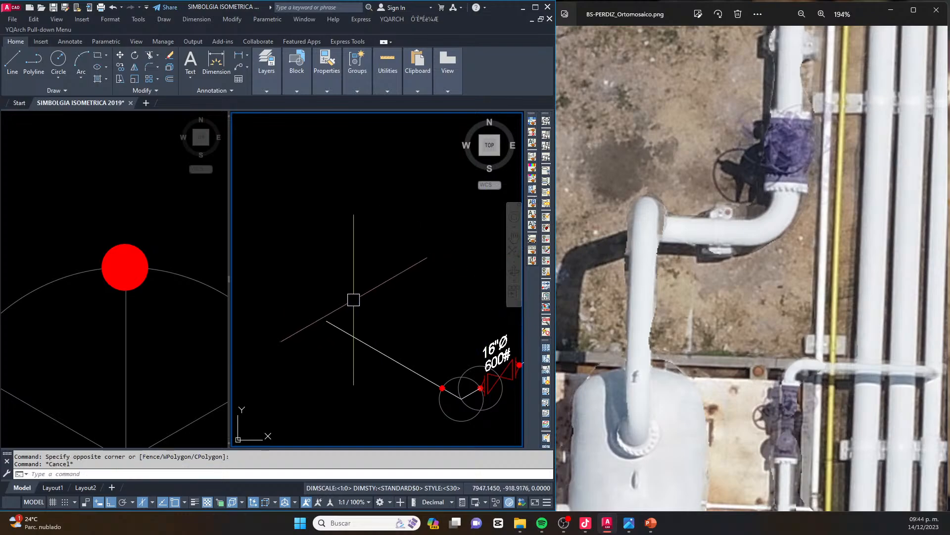
Draw a vertical pipe line upward from the free end of the new run beyond the valve's elbow
middle_click_drag(354, 300, 361, 300)
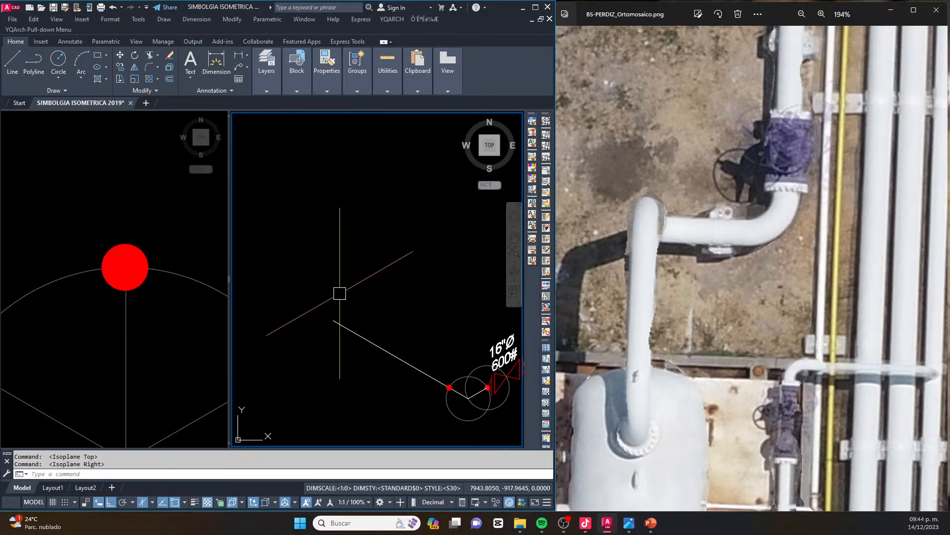
type("l")
key("Return")
left_click(334, 320)
scroll(338, 316, "down", 4)
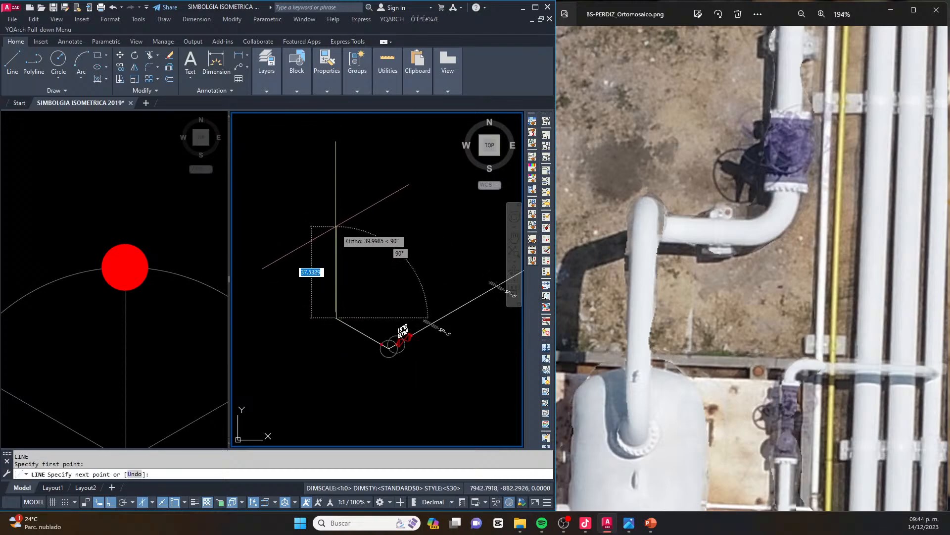
key("Escape")
Copy the spacing circle from the corner beside the valve to the lower and upper ends of the vertical pipe line
scroll(378, 352, "up", 5)
left_click(403, 365)
type("co")
key("Return")
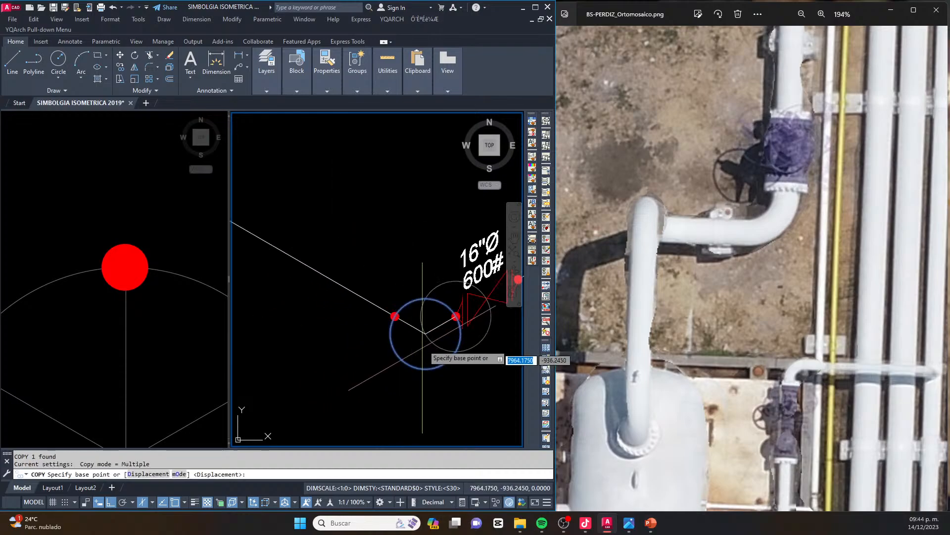
left_click(424, 332)
scroll(423, 331, "down", 4)
left_click(369, 302)
left_click(370, 225)
scroll(366, 225, "up", 2)
key("Escape")
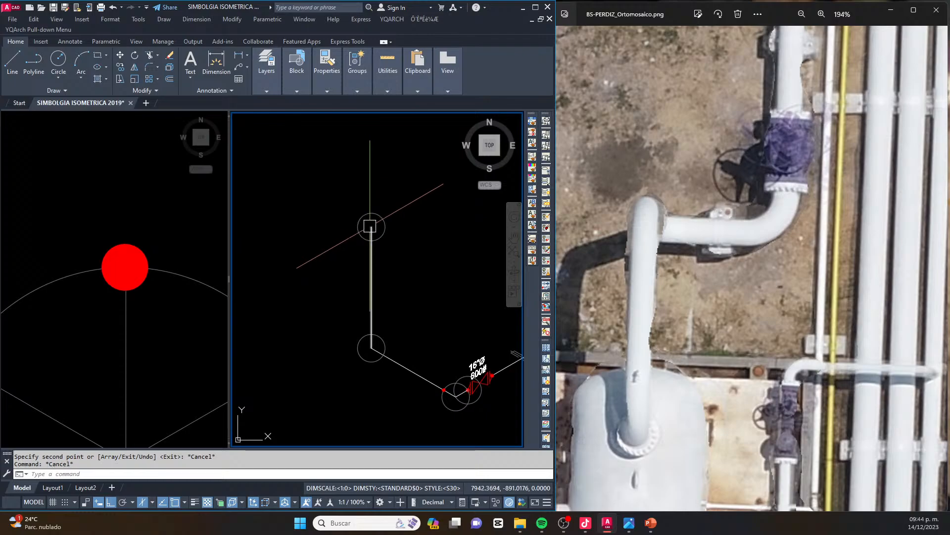
Draw a pipe line about 23 units long at 210° from the upper end of the vertical run
scroll(642, 201, "down", 2)
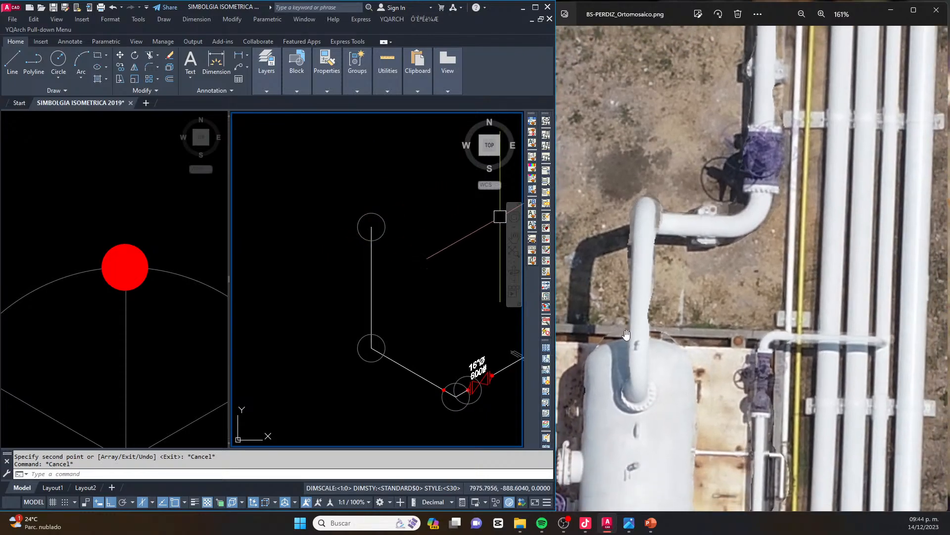
left_click(404, 263)
key("Escape")
key("l")
key("Return")
left_click(371, 227)
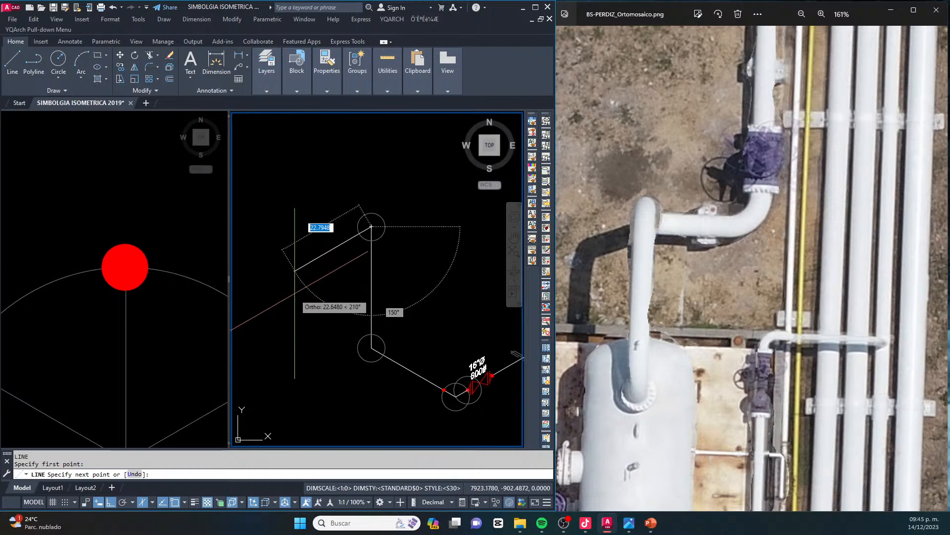
left_click(293, 272)
key("Escape")
Copy the red weld dot to the points where the two spacing circles cross the pipe lines at both ends of the vertical run
middle_click_drag(394, 355, 361, 322)
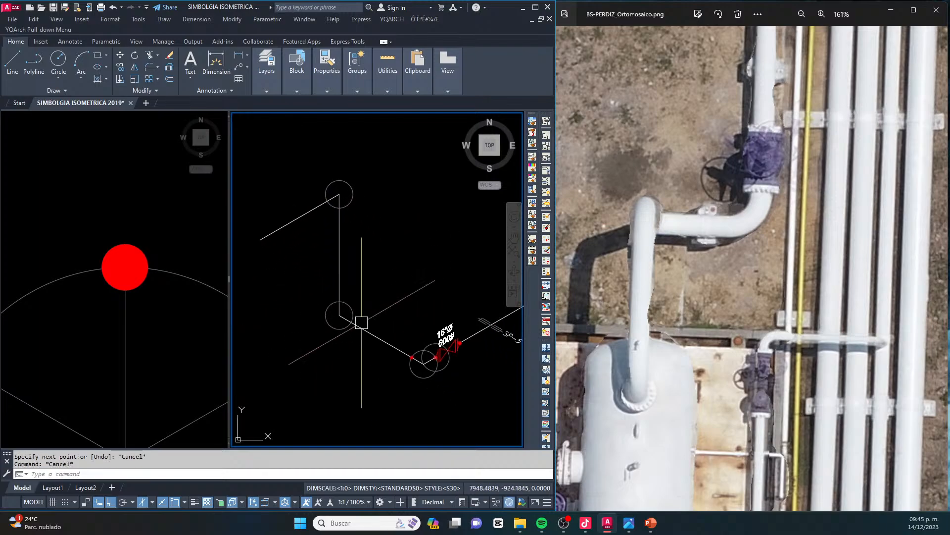
key("Escape")
scroll(409, 364, "up", 4)
left_click(378, 284)
left_click(430, 362)
scroll(411, 354, "up", 8)
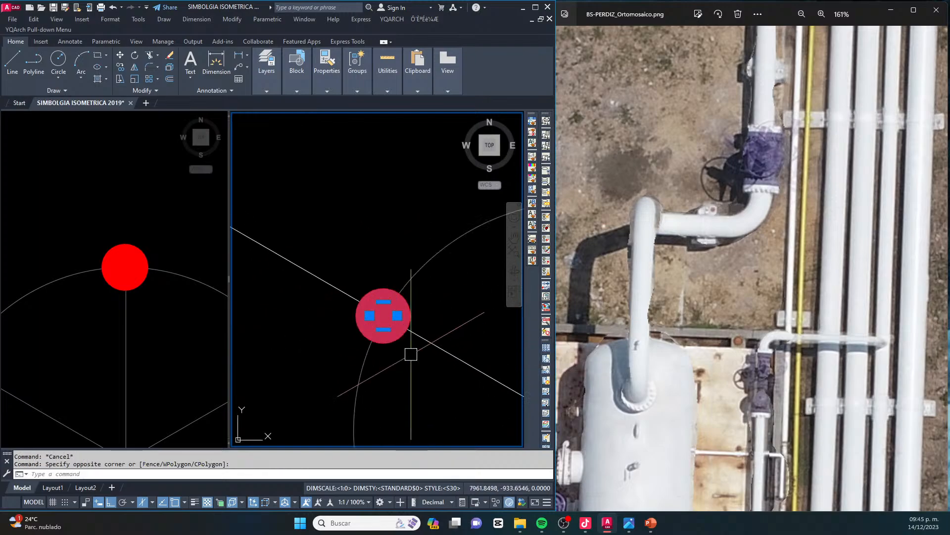
scroll(411, 354, "up", 2)
type("co")
key("space")
left_click(372, 293)
scroll(426, 302, "down", 8)
middle_click_drag(366, 221, 466, 315)
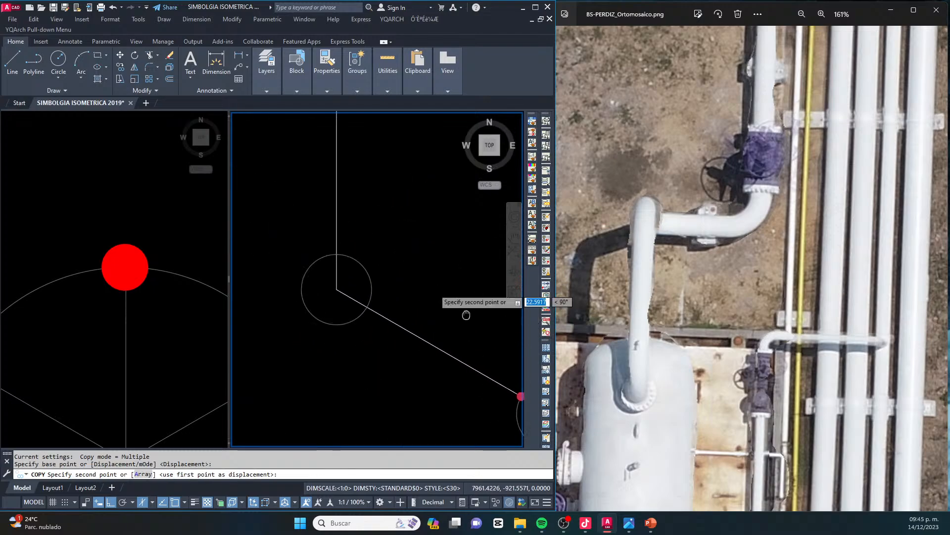
left_click(337, 253)
scroll(417, 302, "down", 4)
scroll(481, 299, "down", 2)
scroll(439, 222, "up", 6)
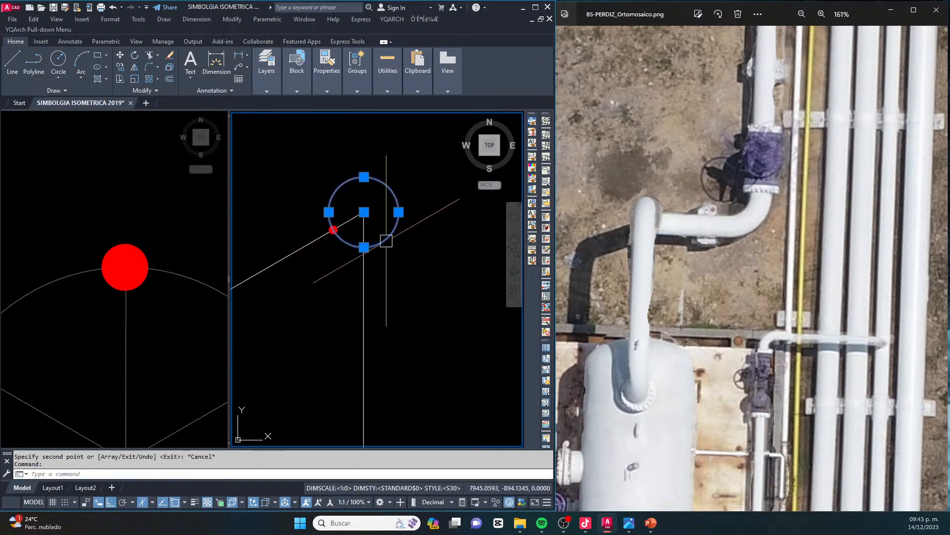
Erase the spacing circles at both ends of the vertical run and at the corner beside the valve
scroll(387, 242, "down", 4)
key("Delete")
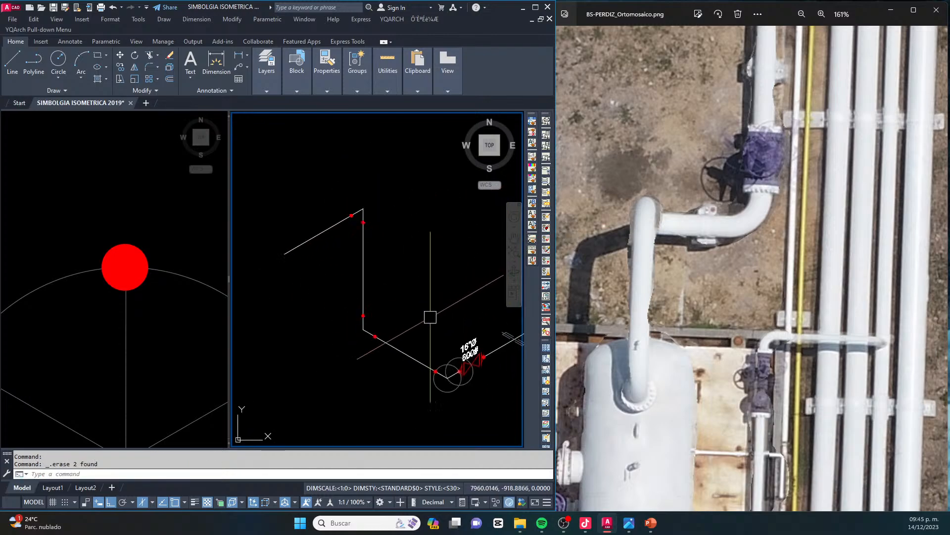
scroll(467, 402, "up", 6)
left_click(382, 360)
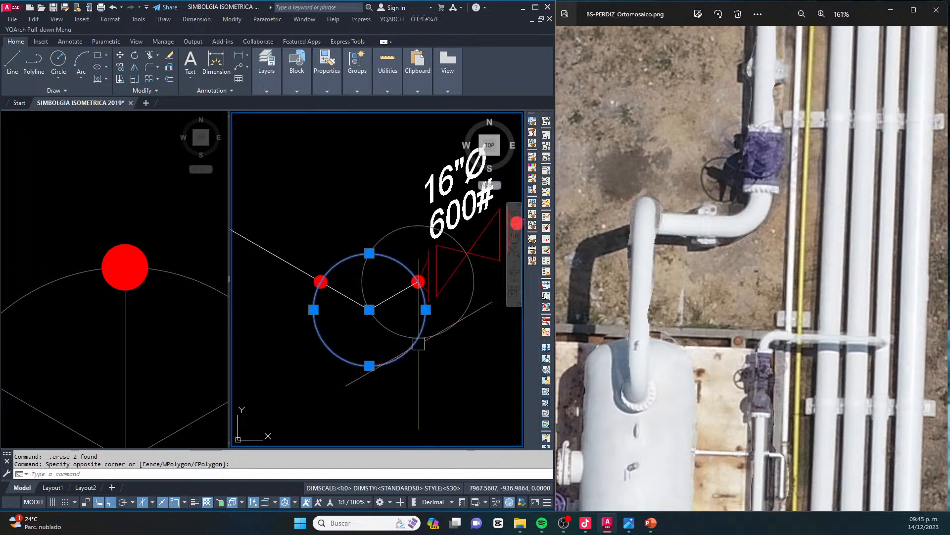
key("Delete")
key("Escape")
Copy the SP-8 support symbol with its label onto the short run between the valve's elbow and the vertical pipe
scroll(370, 301, "down", 8)
key("Escape")
middle_click_drag(488, 171, 307, 289)
key("Escape")
scroll(363, 218, "up", 5)
left_click(363, 204)
left_click(466, 305)
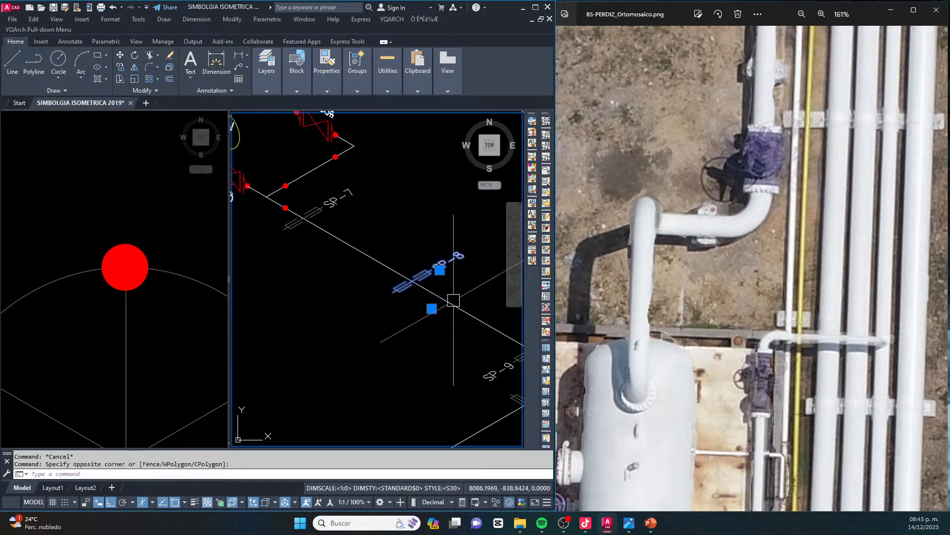
scroll(417, 283, "up", 6)
type("co")
key("space")
left_click(399, 270)
scroll(436, 217, "down", 10)
scroll(347, 307, "up", 8)
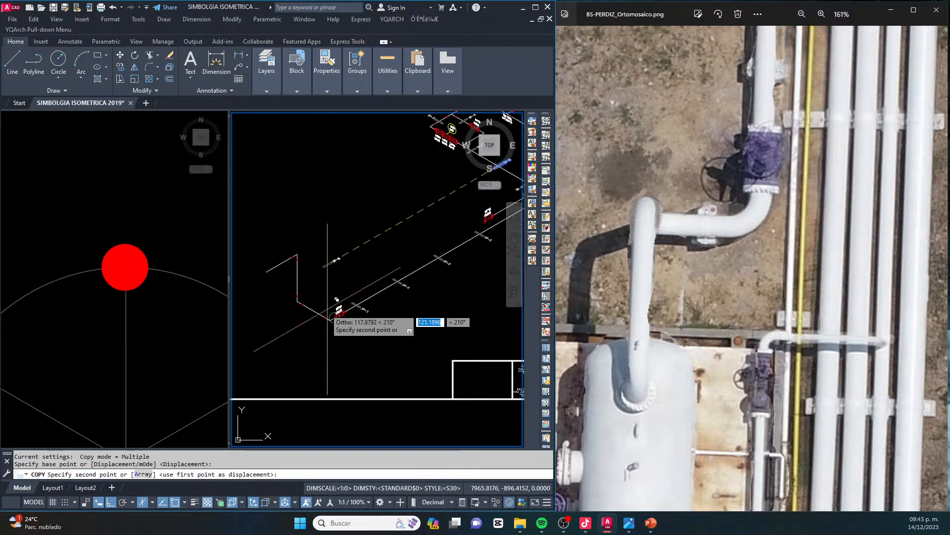
key("Escape")
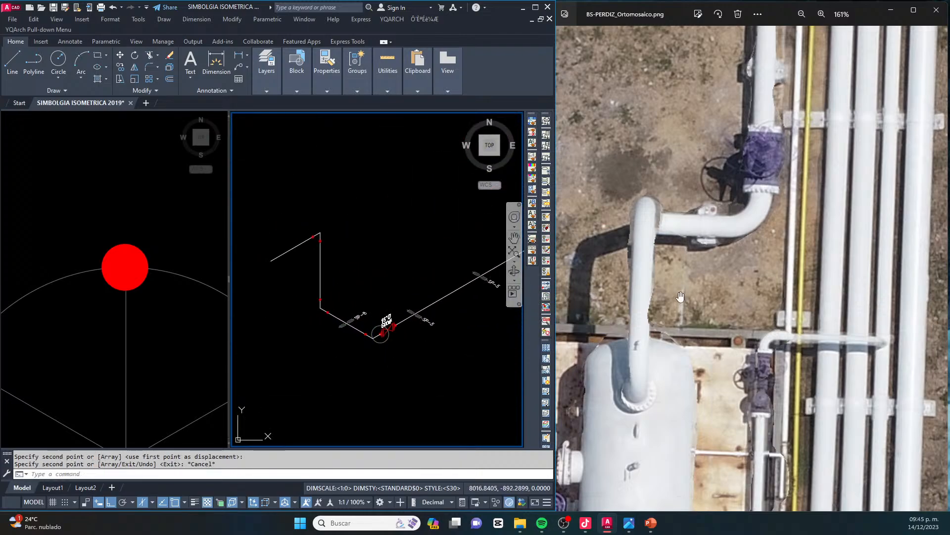
Draw a short vertical pipe line downward from the free end of the upper run for the drop to the vessel
middle_click_drag(422, 324, 469, 312)
left_click(469, 289)
key("Escape")
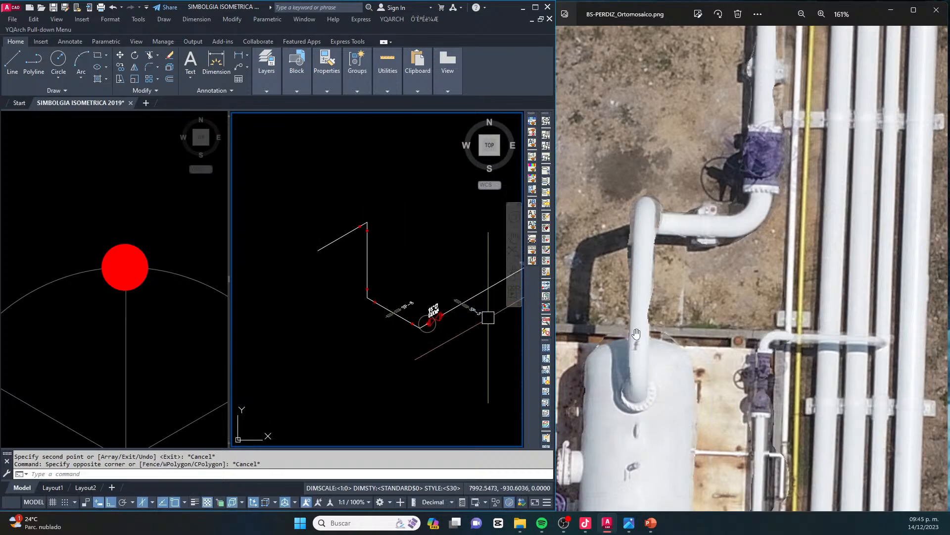
scroll(318, 280, "up", 2)
type("l")
key("Return")
left_click(317, 230)
left_click(324, 265)
key("Escape")
key("Escape")
Copy the spacing circle from the valve's weld point to the corner where the upper run meets the drop
scroll(485, 348, "up", 2)
left_click(465, 365)
scroll(445, 366, "down", 1)
type("co")
key("Return")
scroll(460, 354, "up", 1)
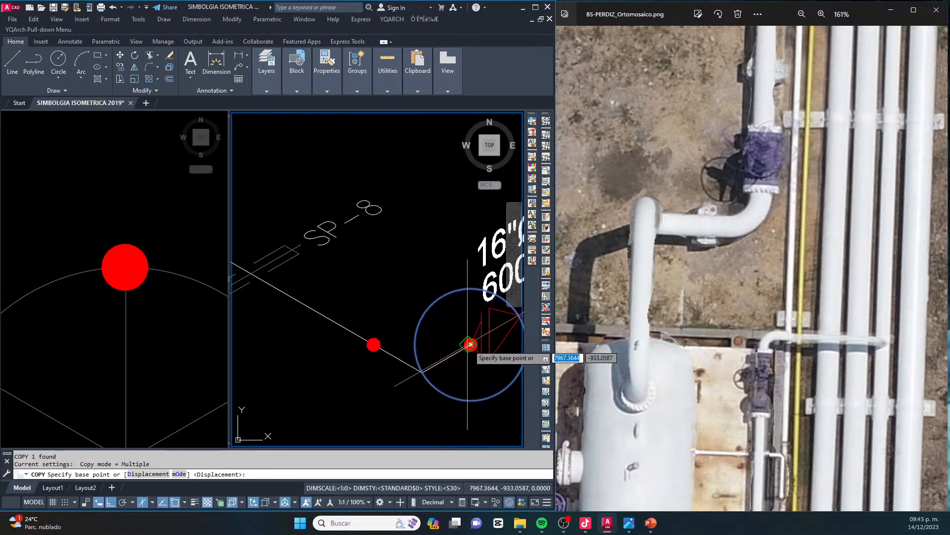
scroll(472, 342, "up", 3)
left_click(474, 341)
scroll(474, 341, "down", 3)
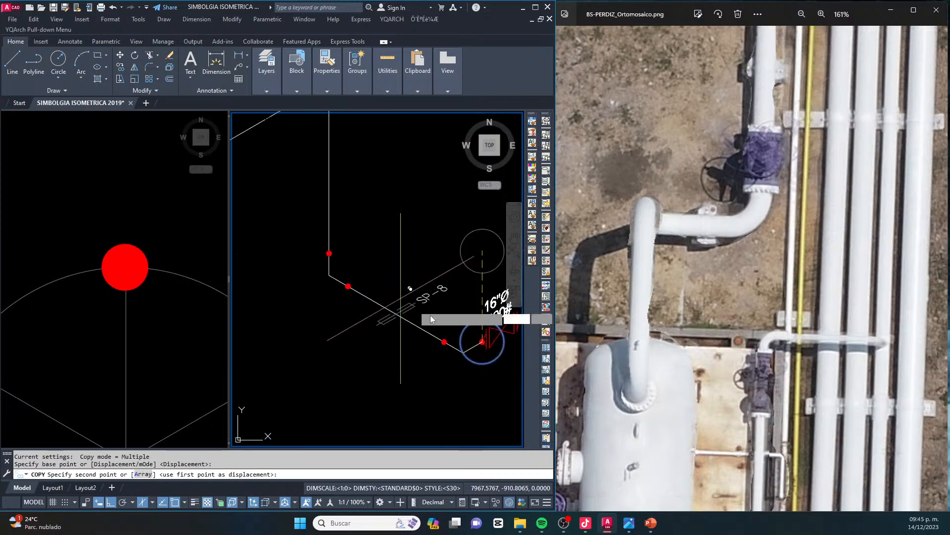
key("Escape")
key("Escape")
Trim the drop line back to the spacing circle at its upper corner
scroll(281, 228, "up", 3)
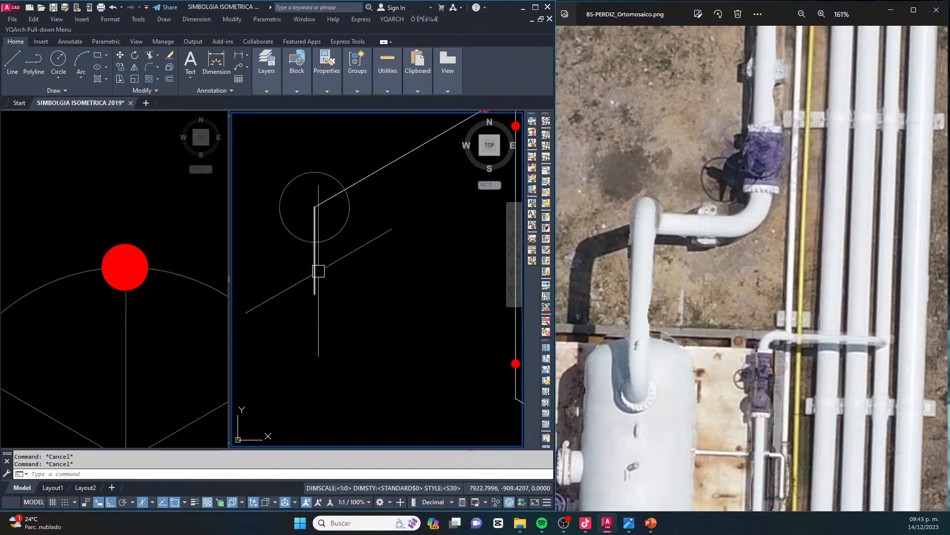
type("tr")
key("Return")
left_click(318, 283)
key("Escape")
key("Escape")
scroll(300, 257, "down", 2)
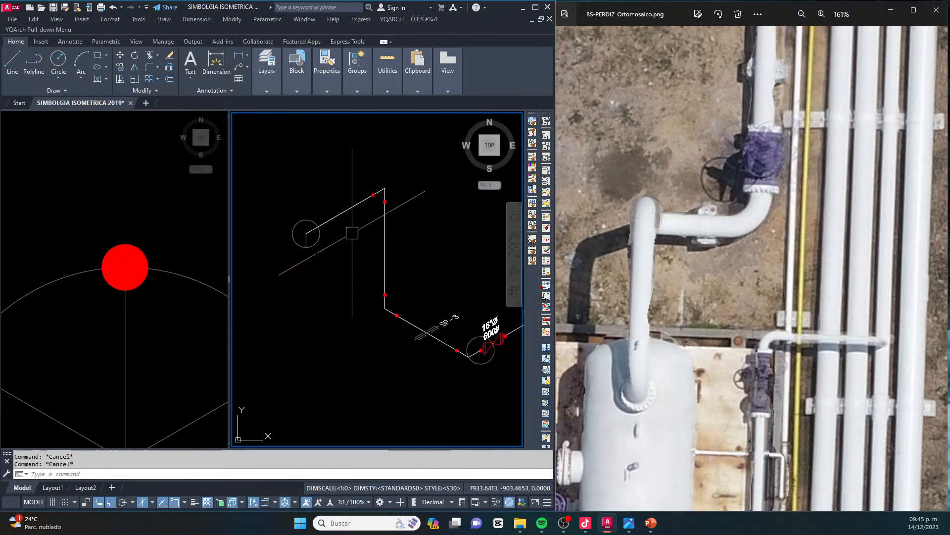
Copy the red weld dot to the two points where the circle crosses the drop line and the upper run
key("Escape")
scroll(364, 191, "up", 1)
left_click(359, 179)
left_click(387, 215)
scroll(379, 195, "up", 4)
type("co")
key("Return")
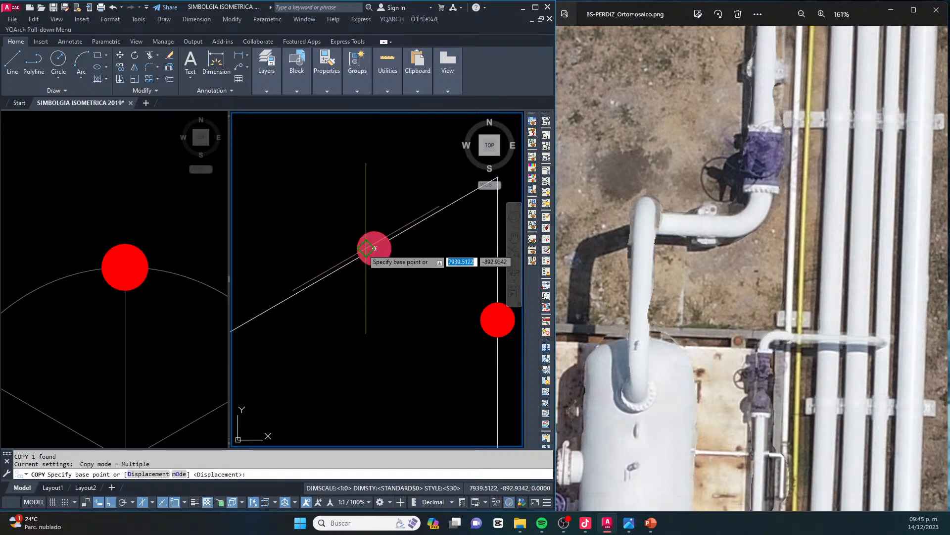
left_click(374, 248)
scroll(357, 262, "down", 3)
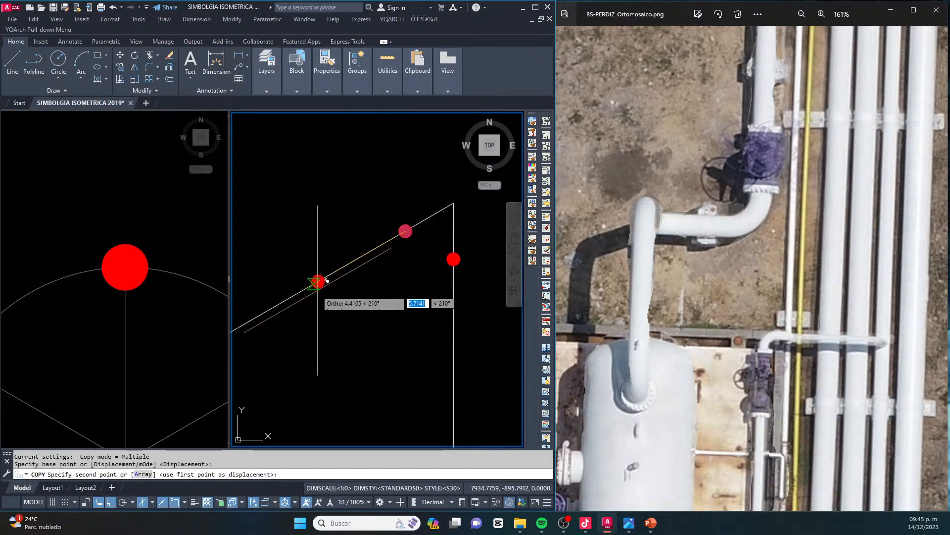
left_click(311, 375)
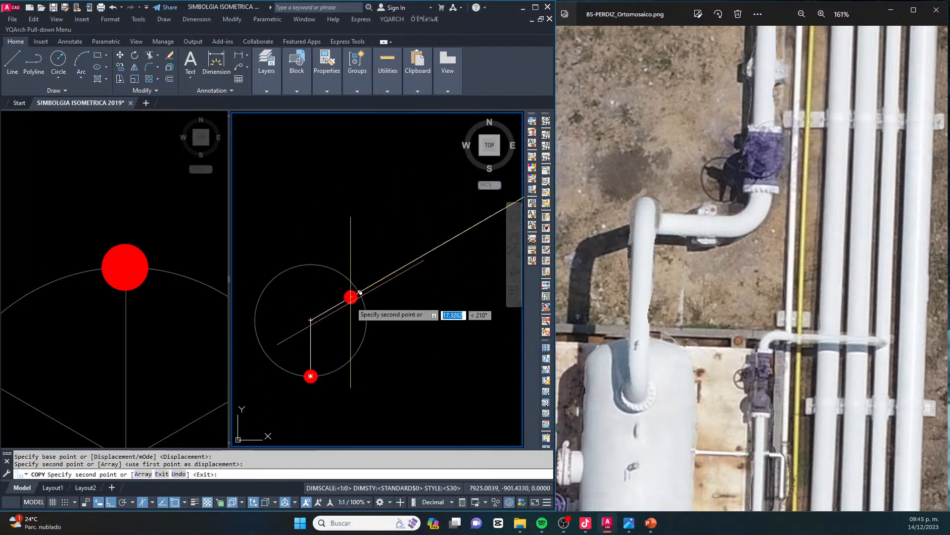
key("Escape")
key("Escape")
Copy a flange symbol from the BRIDAS section of the symbol library into the isometric beside the drop, with Ortho off
scroll(369, 282, "down", 6)
scroll(130, 281, "down", 10)
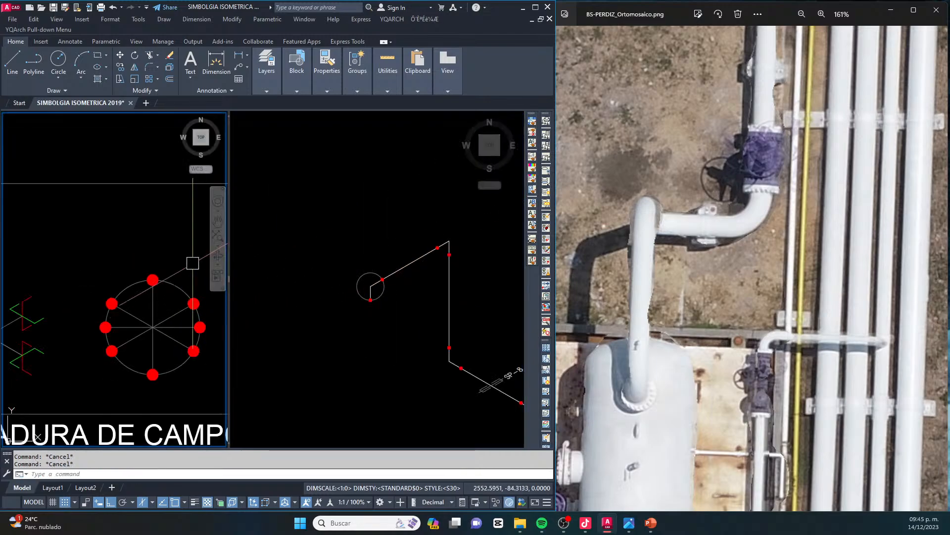
middle_click_drag(130, 282, 94, 305)
middle_click_drag(184, 229, 157, 326)
middle_click_drag(161, 217, 143, 307)
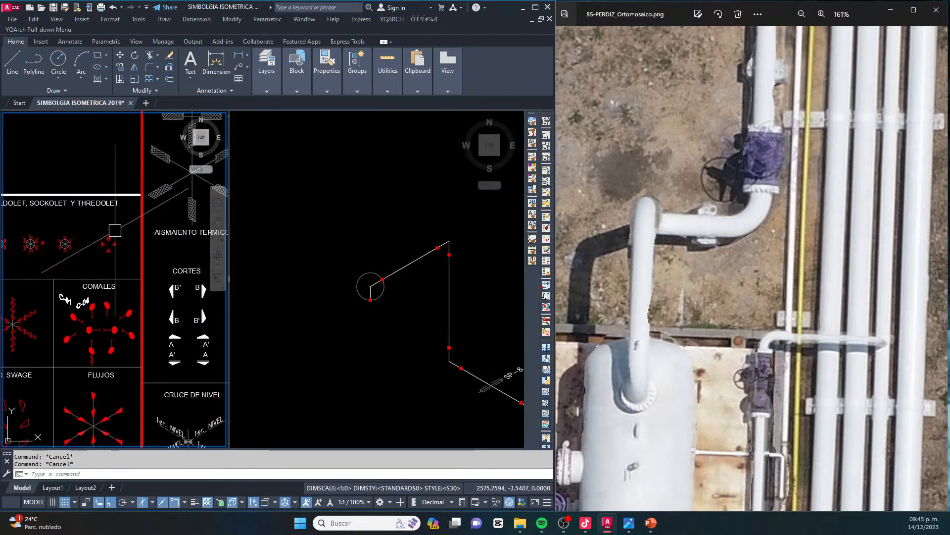
middle_click_drag(18, 242, 47, 251)
scroll(83, 270, "down", 2)
scroll(48, 252, "up", 8)
middle_click_drag(122, 213, 119, 244)
left_click(140, 239)
key("Escape")
left_click(115, 178)
left_click(87, 206)
left_click(380, 322)
key("F8")
scroll(393, 313, "up", 5)
left_click(389, 311)
key("Escape")
key("Escape")
left_click(398, 302)
scroll(405, 301, "up", 3)
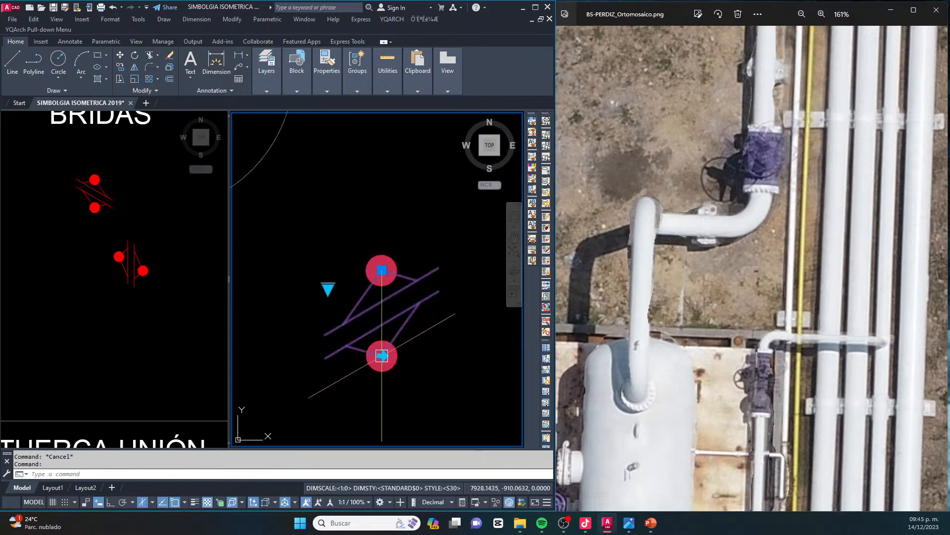
scroll(382, 353, "down", 4)
key("Escape")
key("Escape")
Move the flange symbol by its upper weld dot onto the lower end of the drop line
left_click(411, 384)
left_click(371, 316)
scroll(371, 317, "up", 4)
type("m")
key("space")
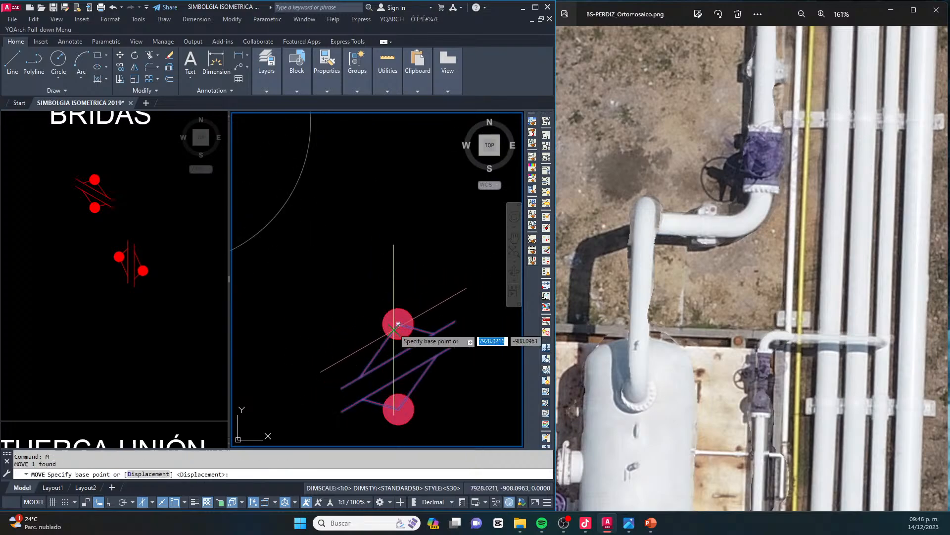
left_click(398, 324)
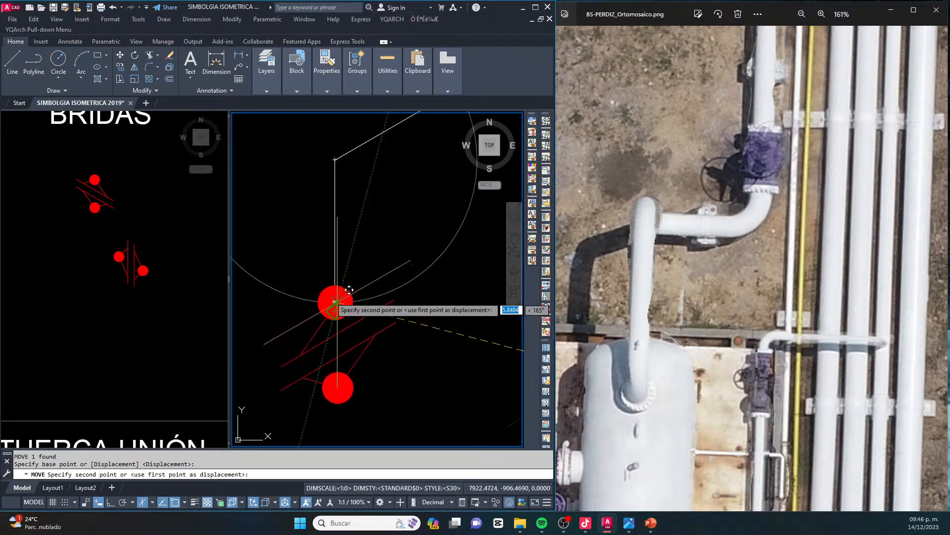
scroll(335, 296, "up", 2)
left_click(335, 302)
key("Escape")
Erase the duplicate weld dot lying beneath the flange's upper dot at the end of the drop
left_click(301, 251)
left_click(384, 370)
scroll(316, 312, "down", 2)
key("Delete")
scroll(345, 273, "down", 3)
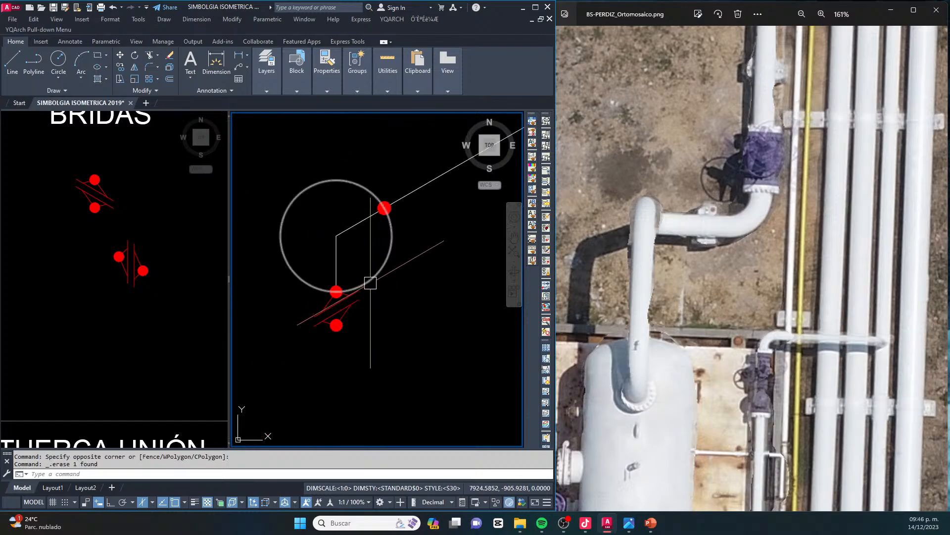
Stretch the upper run with its circle, drop and flange about 17 units along the 210° axis, with Ortho on
scroll(398, 260, "down", 5)
scroll(403, 257, "up", 3)
middle_click_drag(406, 256, 415, 254)
type("s")
key("space")
left_click(366, 311)
key("space")
left_click(399, 308)
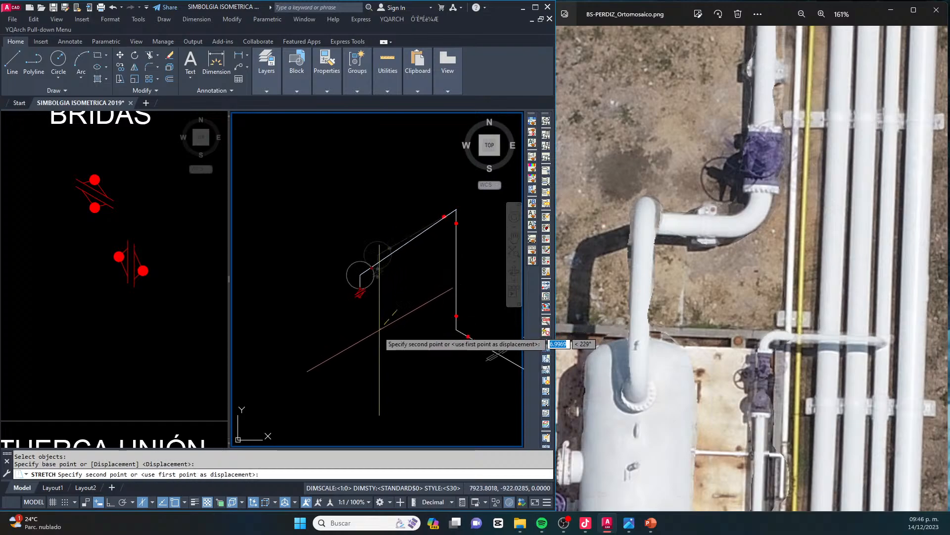
key("F8")
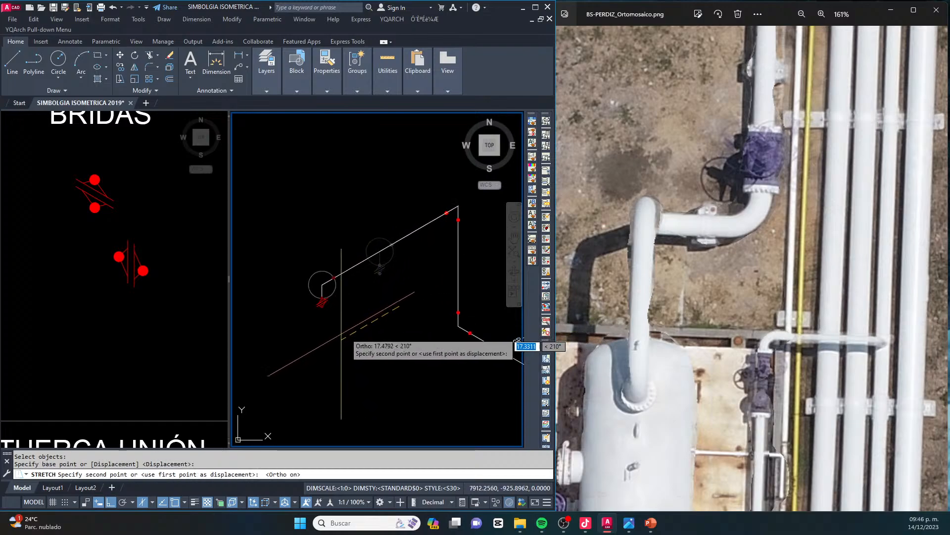
key("Escape")
key("Escape")
Erase the leftover construction circle at the lower elbow beside the 16"Ø valve
scroll(442, 266, "down", 3)
middle_click_drag(470, 269, 427, 280)
scroll(429, 322, "up", 3)
scroll(437, 311, "down", 2)
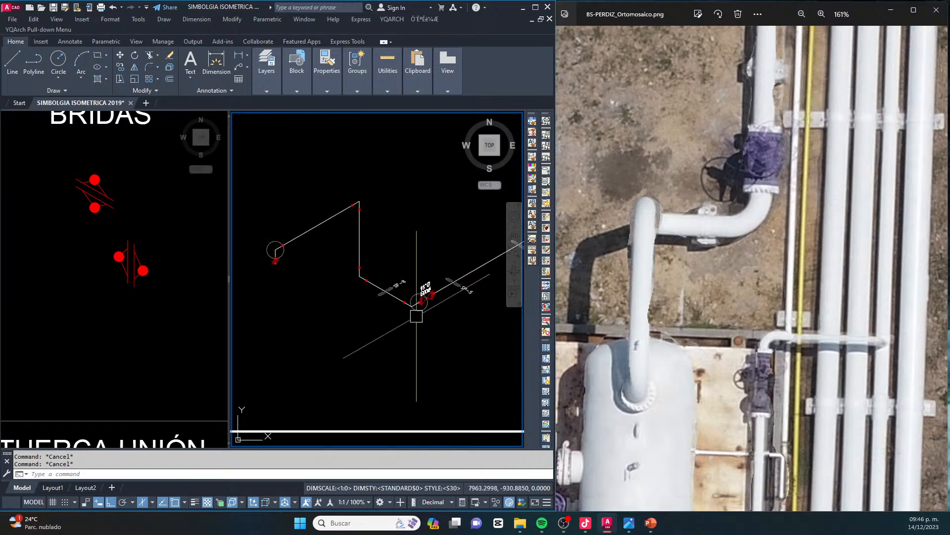
scroll(421, 311, "up", 3)
scroll(431, 316, "down", 2)
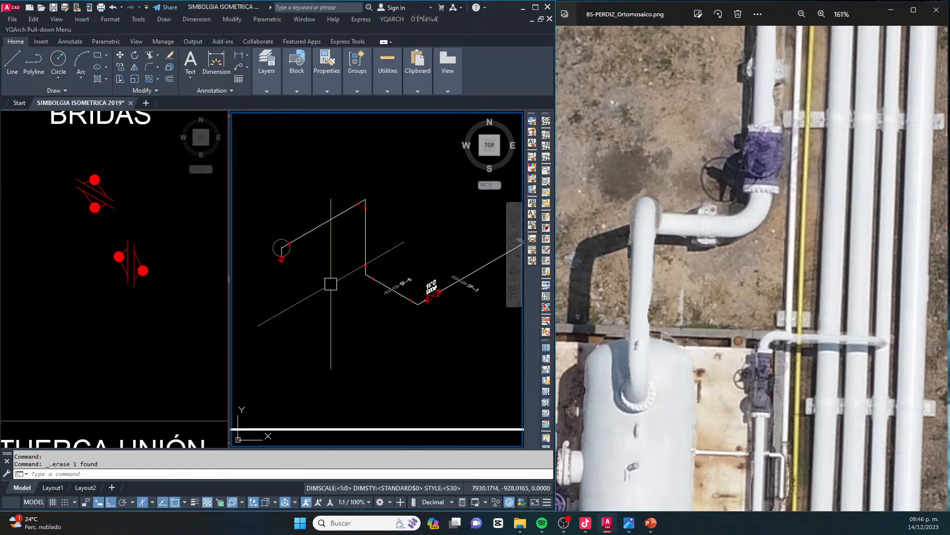
Copy the horizontal tank symbol with two support legs from the equipment section of the symbol library
scroll(331, 283, "down", 1)
middle_click_drag(284, 286, 343, 295)
key("Escape")
left_click(141, 302)
scroll(140, 302, "down", 8)
middle_click_drag(137, 257, 172, 335)
scroll(166, 262, "down", 5)
scroll(130, 126, "up", 5)
middle_click_drag(141, 124, 96, 207)
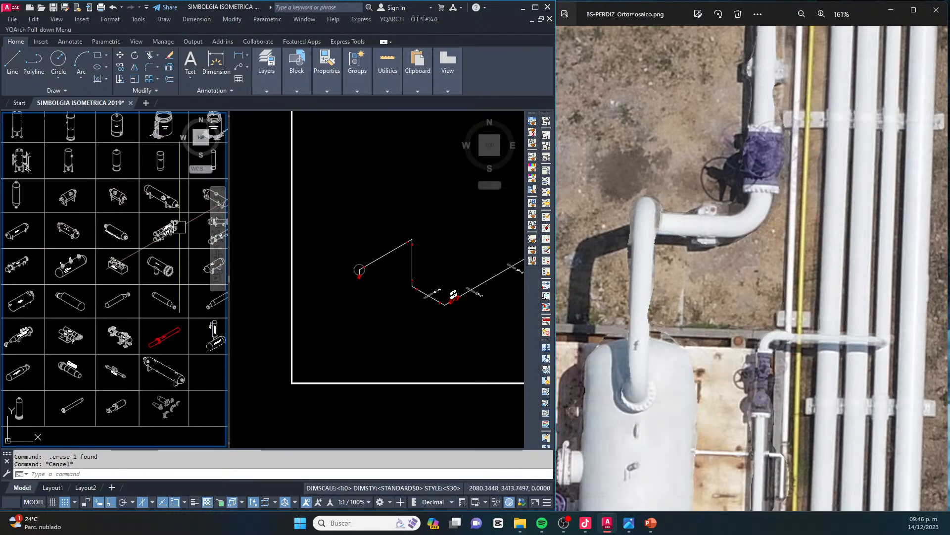
scroll(111, 218, "up", 3)
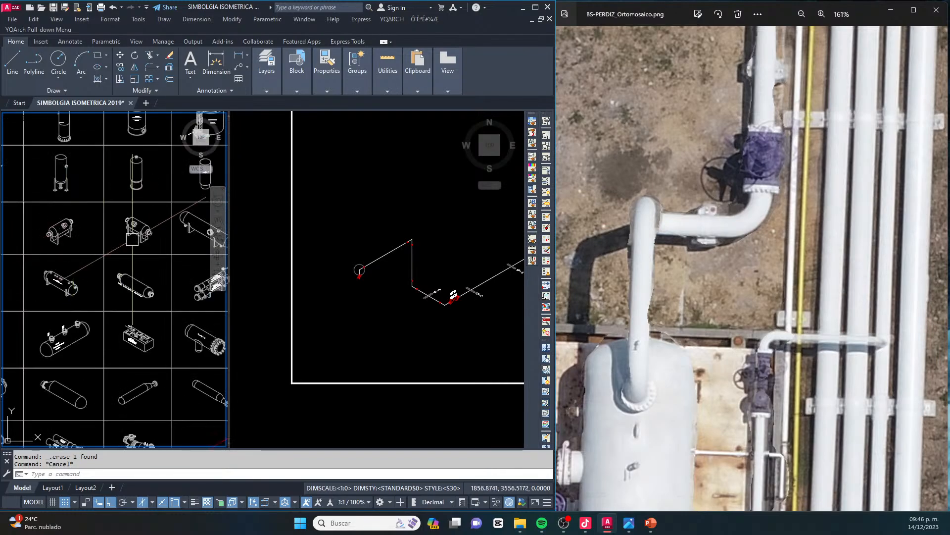
middle_click_drag(223, 317, 127, 285)
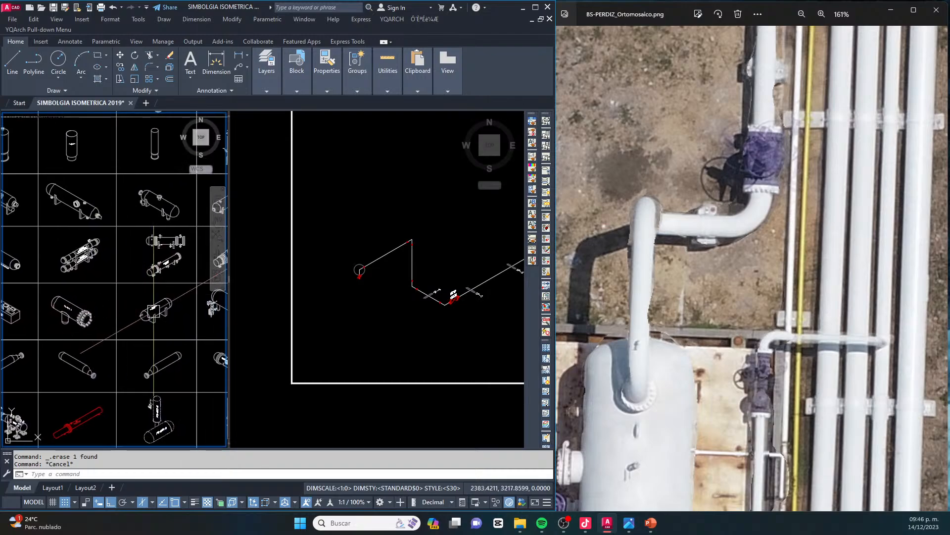
scroll(157, 317, "up", 6)
left_click(177, 340)
left_click(85, 259)
middle_click_drag(183, 298, 105, 304)
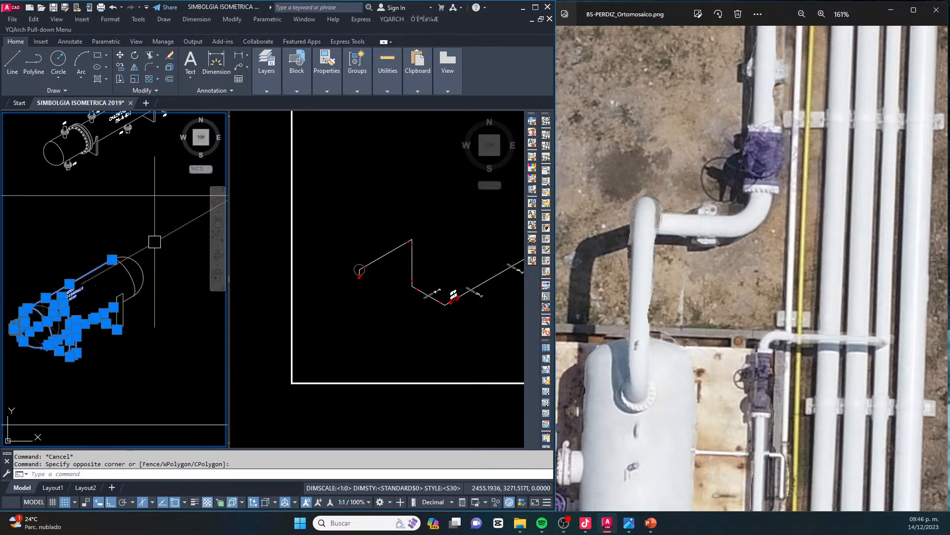
left_click(156, 240)
left_click(13, 360)
key("ctrl+c")
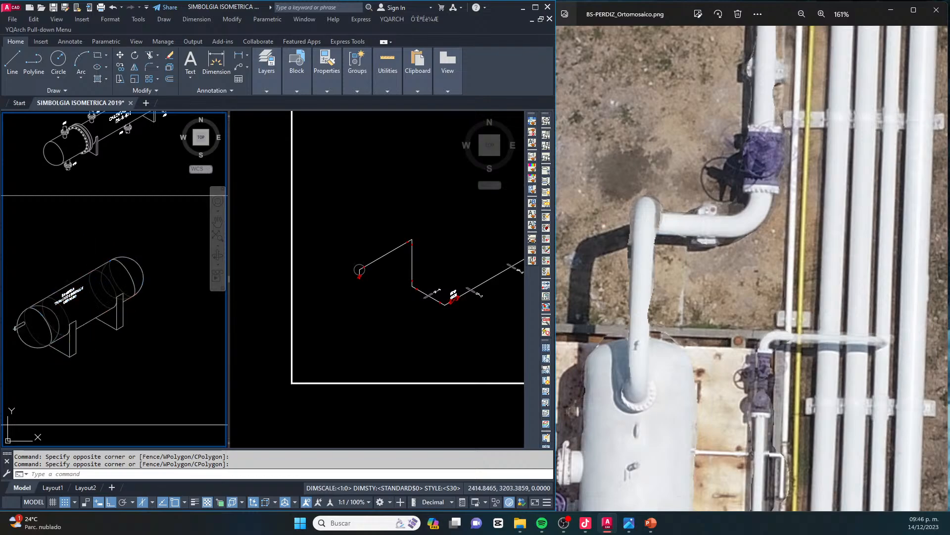
Paste the horizontal tank symbol outside the FORMATO DOBLE CARTA frame, beside the isometric's lower end
left_click(359, 307)
key("ctrl+v")
scroll(316, 313, "down", 4)
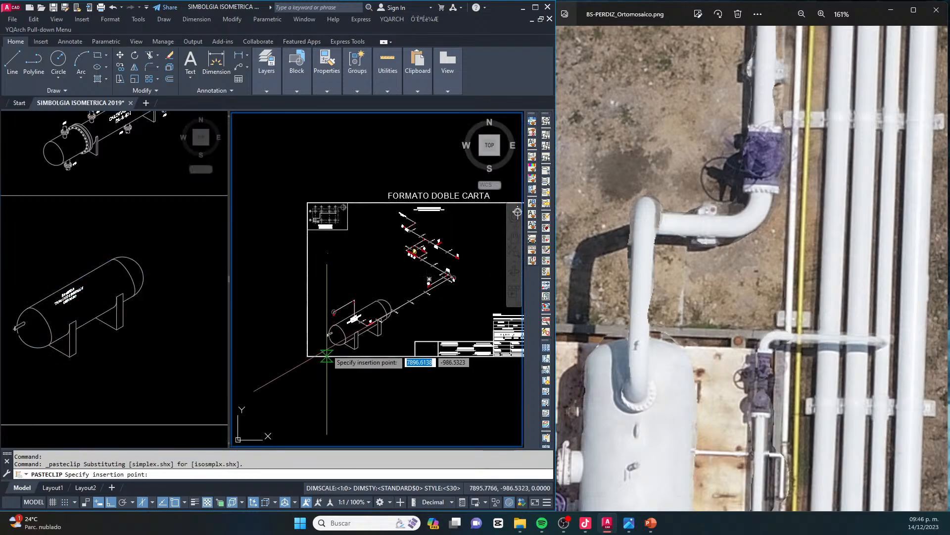
scroll(286, 340, "down", 1)
left_click(256, 331)
key("Escape")
key("Escape")
Move the entire piping isometric toward the right border inside the FORMATO DOBLE CARTA frame, with Ortho off
scroll(415, 311, "up", 2)
left_click(425, 324)
left_click(317, 249)
scroll(495, 282, "up", 2)
middle_click_drag(496, 283, 446, 341)
left_click(465, 344)
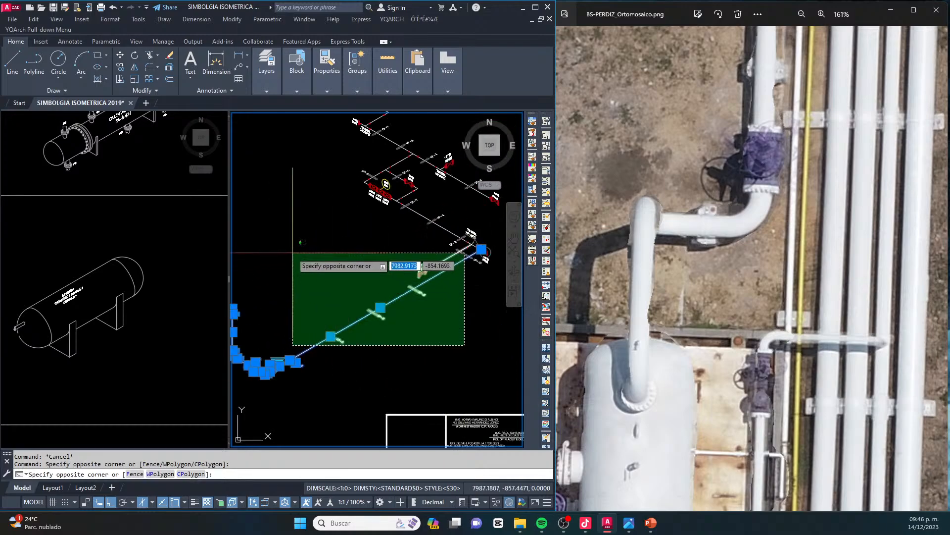
left_click(295, 250)
scroll(354, 316, "down", 4)
scroll(434, 307, "up", 6)
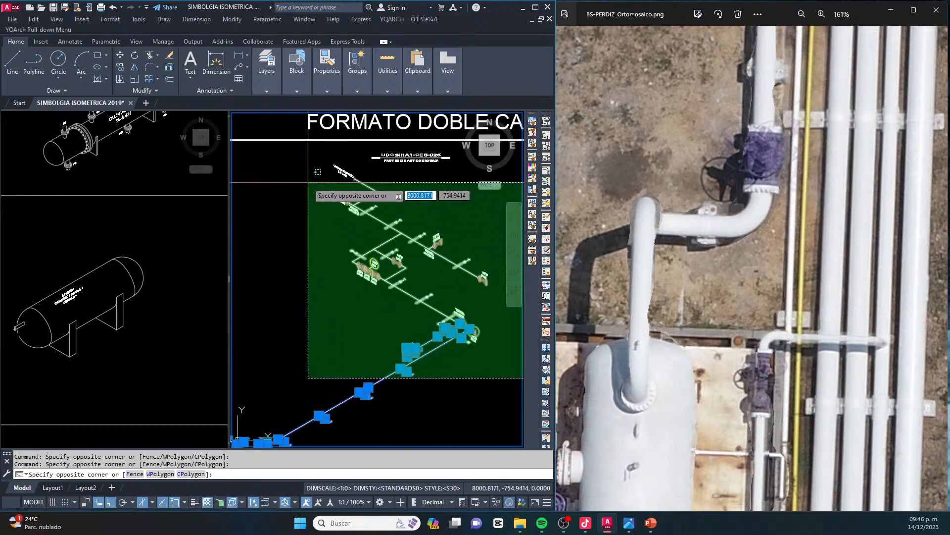
left_click(286, 211)
scroll(364, 239, "down", 6)
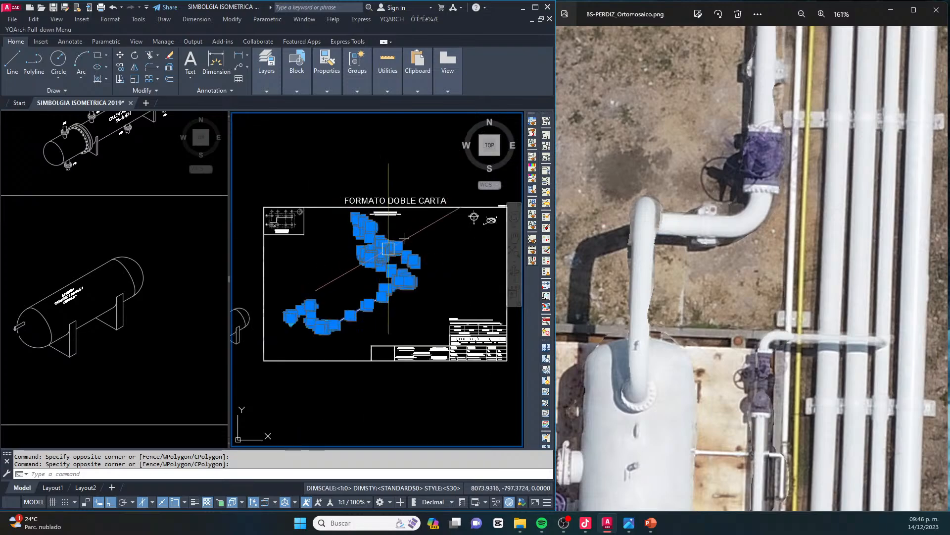
type("m")
key("space")
left_click(454, 283)
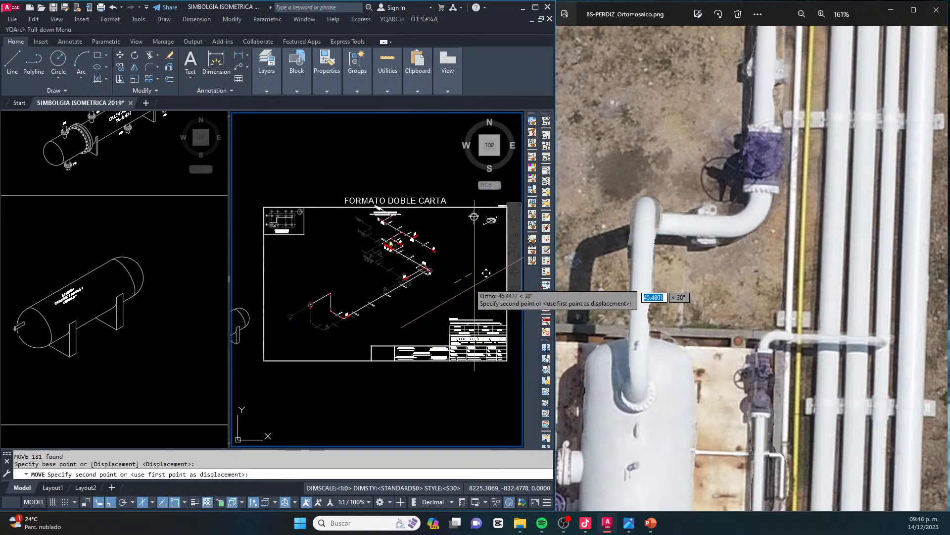
key("F8")
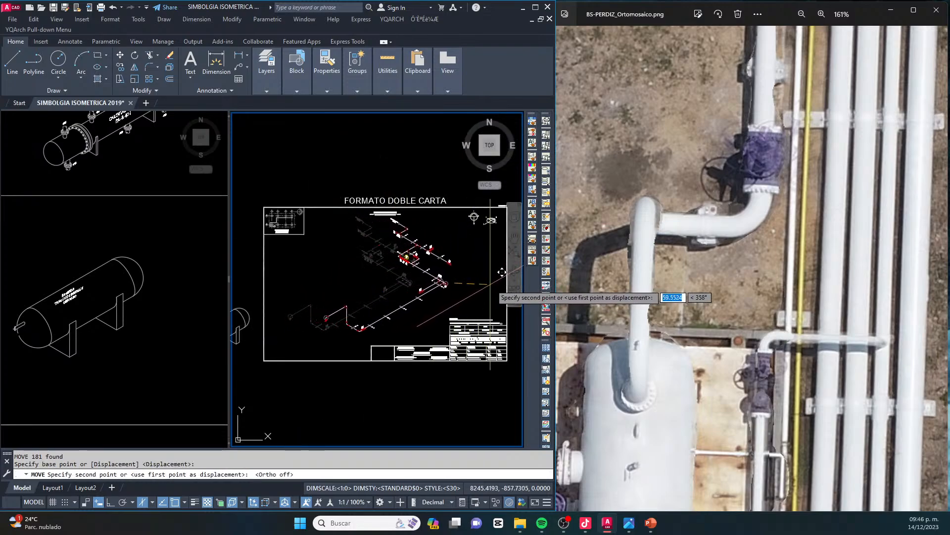
scroll(504, 281, "up", 2)
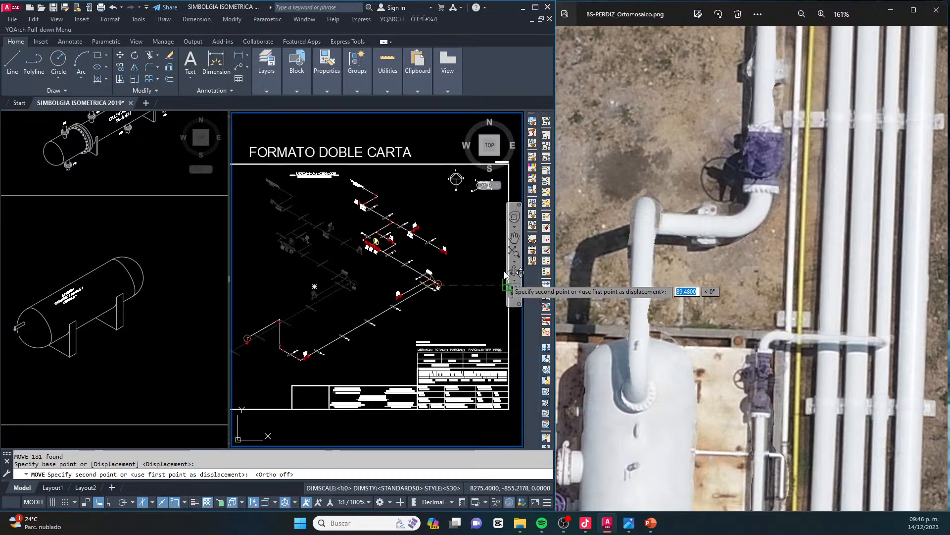
scroll(475, 268, "down", 2)
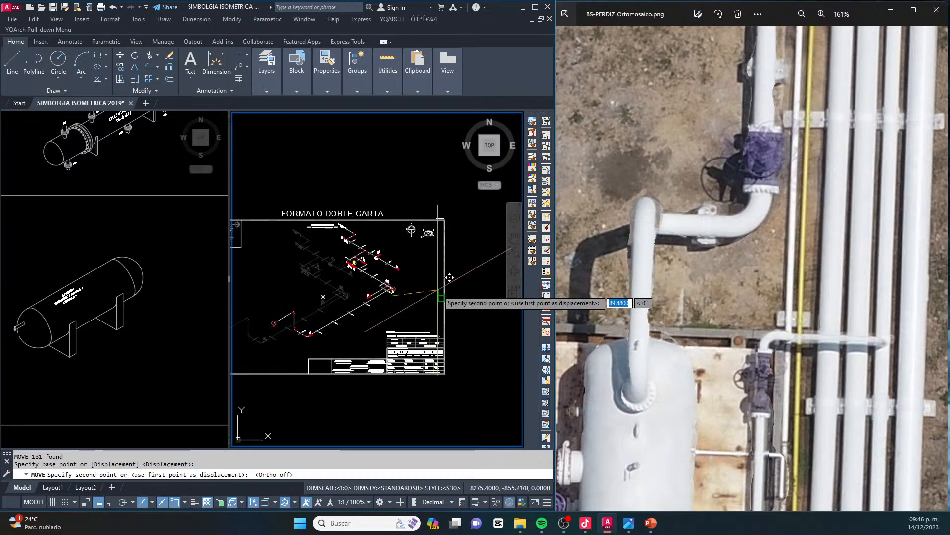
key("Escape")
Reuse the previous selection to shift the isometric slightly farther across the sheet
middle_click_drag(328, 284, 350, 284)
type("m")
key("space")
type("p")
key("space")
key("space")
left_click(351, 285)
left_click(353, 289)
key("Escape")
Scale the pasted tank symbol by a factor of 0.8
middle_click_drag(311, 319, 396, 299)
key("Escape")
middle_click_drag(287, 297, 358, 297)
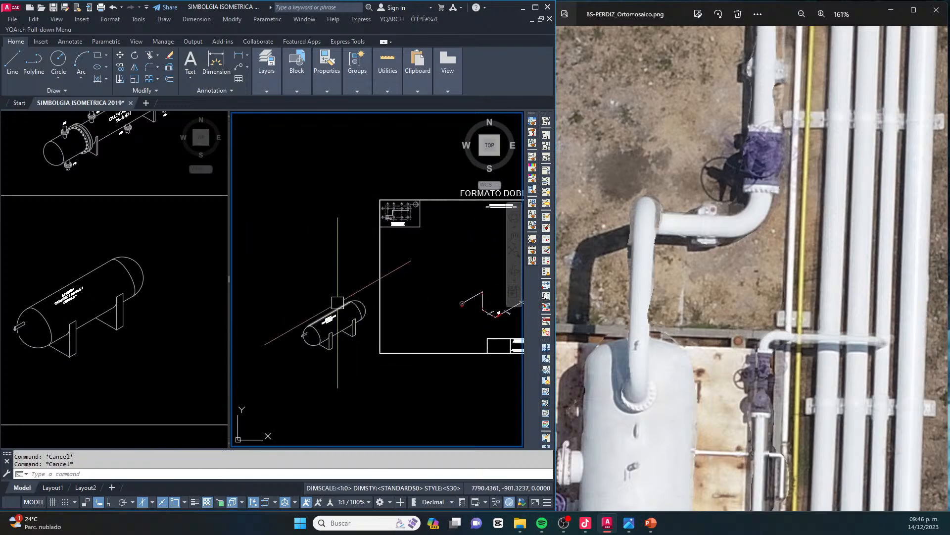
left_click(372, 290)
left_click(314, 356)
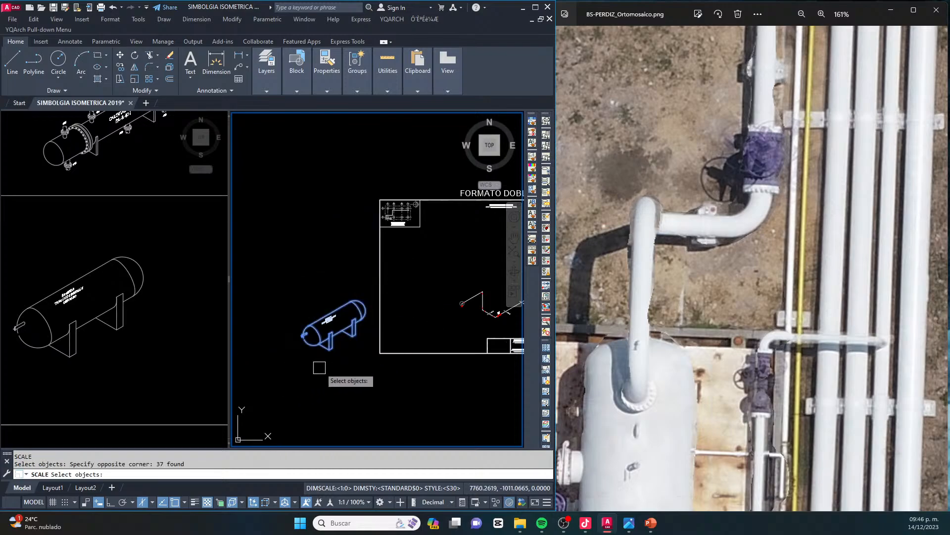
key("space")
left_click(336, 355)
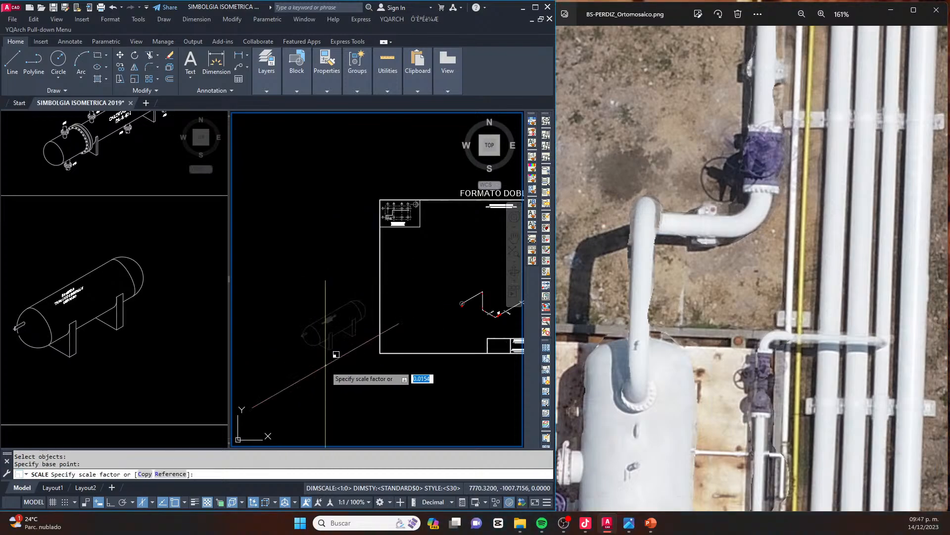
key("Escape")
Move the scaled tank symbol into the sheet frame, directly beneath the flanged drop
left_click(269, 270)
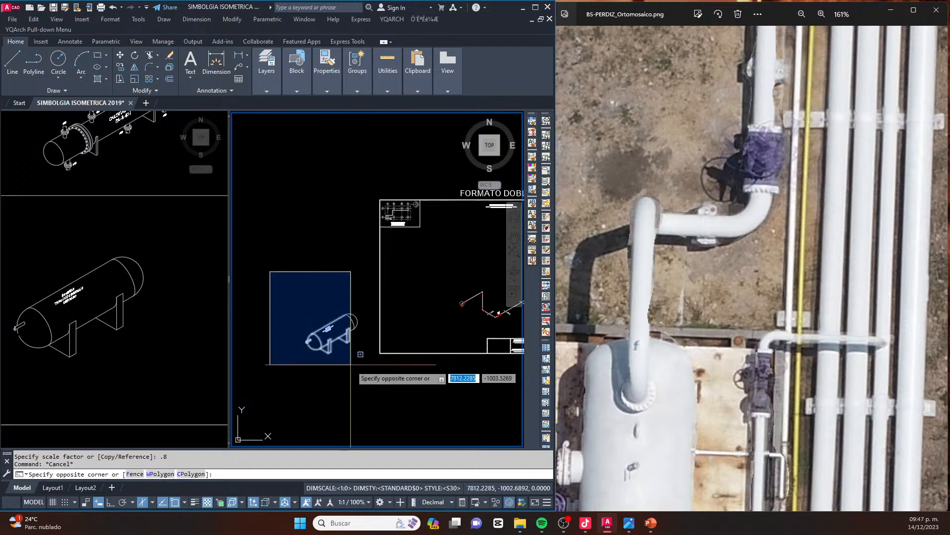
left_click(360, 377)
type("m")
key("space")
left_click(342, 371)
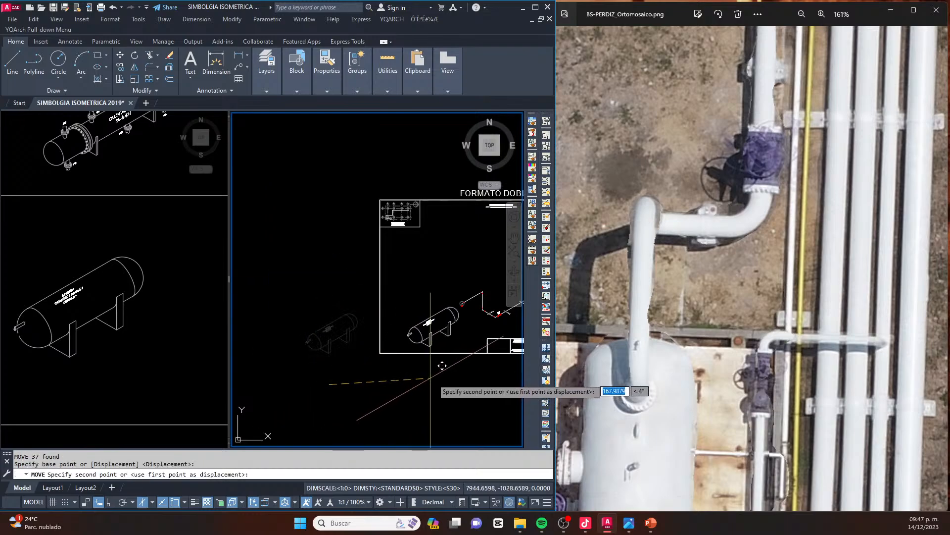
key("Escape")
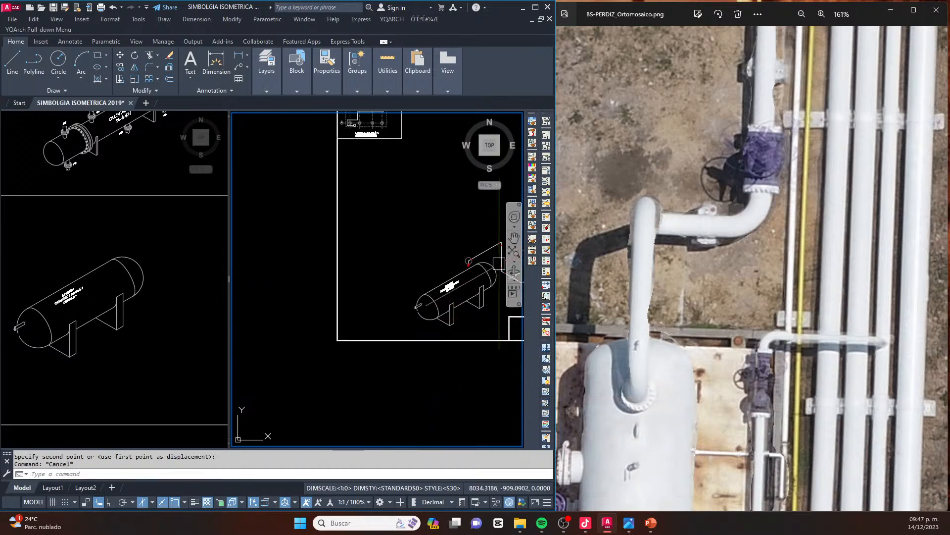
Draw a vertical line down from the left neck point of the lower flange face, with Ortho on
scroll(286, 278, "up", 6)
scroll(353, 247, "up", 4)
type("l")
key("Return")
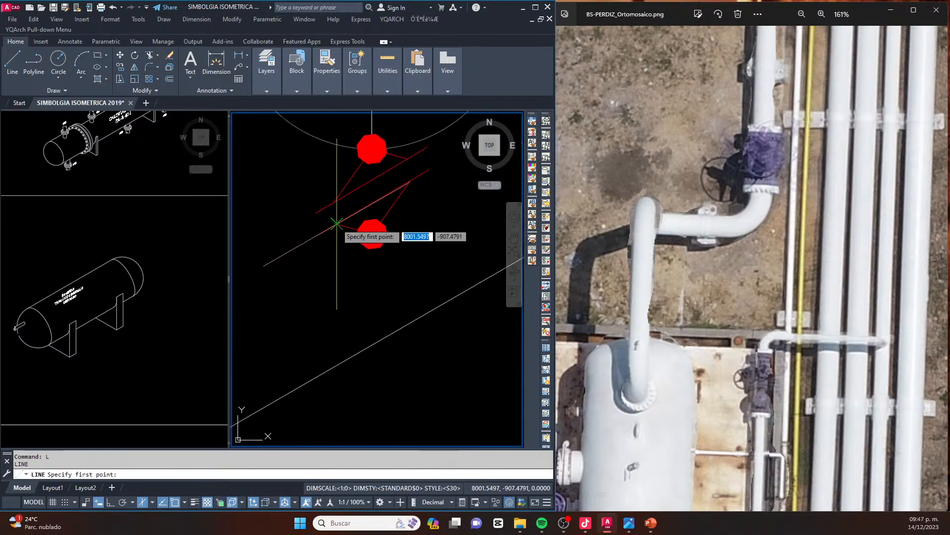
left_click(338, 225)
key("F8")
left_click(356, 303)
key("Escape")
Copy the vertical nozzle line to the right neck point of the lower flange face
left_click(357, 288)
left_click(306, 284)
type("co")
key("Return")
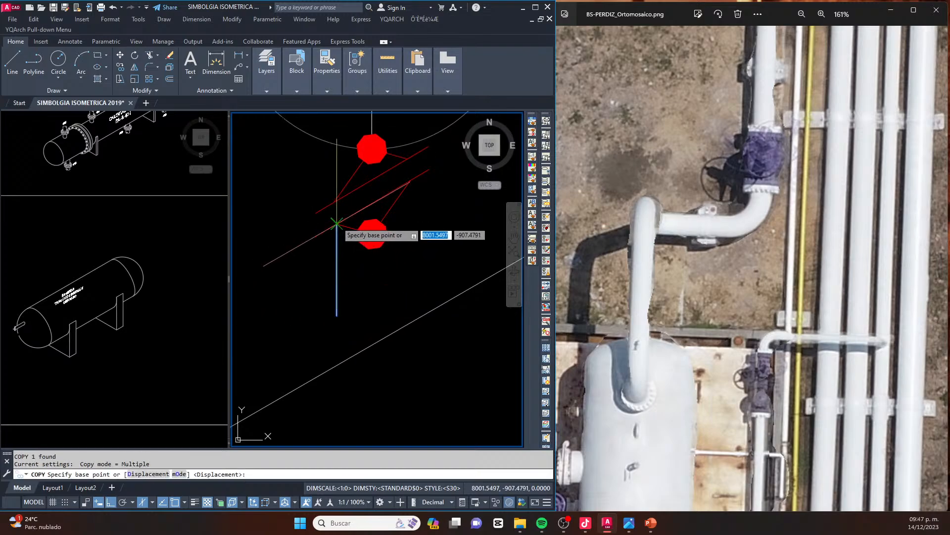
left_click(337, 224)
left_click(410, 181)
key("Escape")
key("Escape")
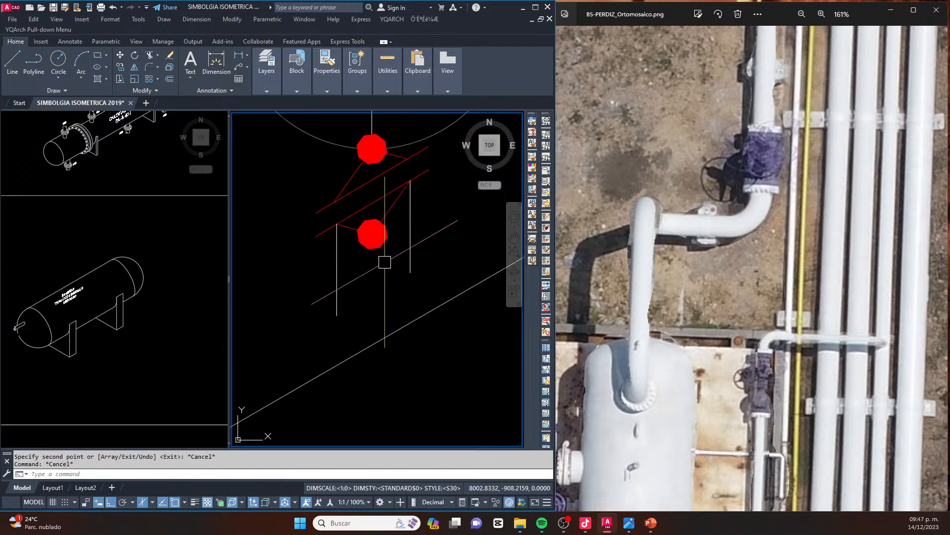
Explode the flange symbol and erase its lower weld dot and neck lines
left_click(386, 257)
left_click(364, 219)
type("x")
key("Return")
left_click(398, 270)
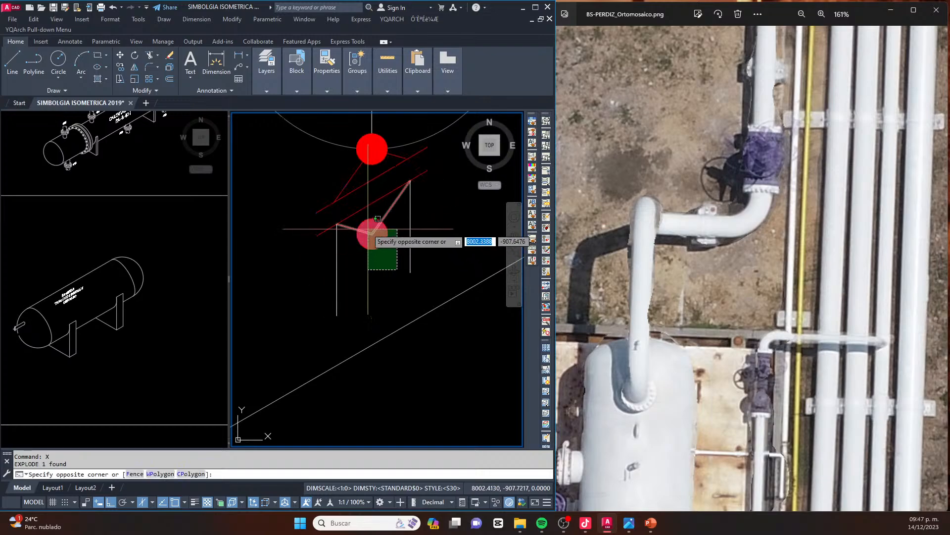
left_click(364, 231)
key("Delete")
Match the lower flange face line's properties to the white vertical nozzle line
scroll(335, 236, "down", 2)
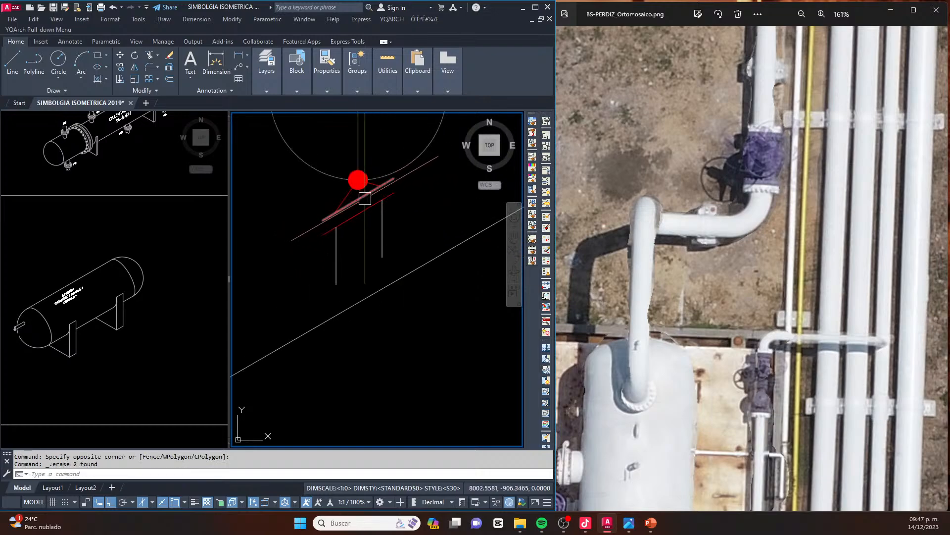
key("Return")
left_click(382, 233)
left_click(357, 217)
key("Escape")
key("Escape")
Draw a line at 30° along the tank's upper side, from the front head to the rear head
scroll(344, 235, "down", 3)
scroll(376, 232, "down", 3)
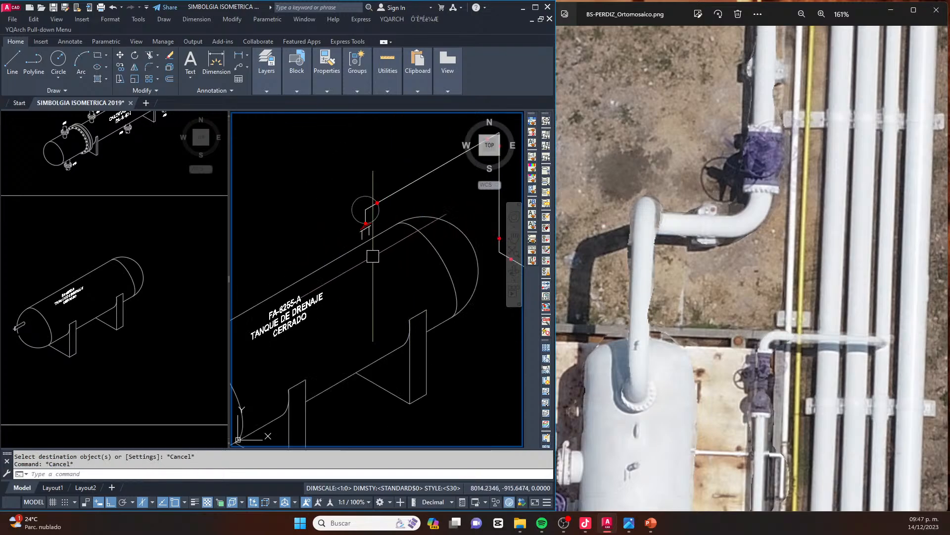
scroll(391, 220, "down", 2)
type("L")
key("Return")
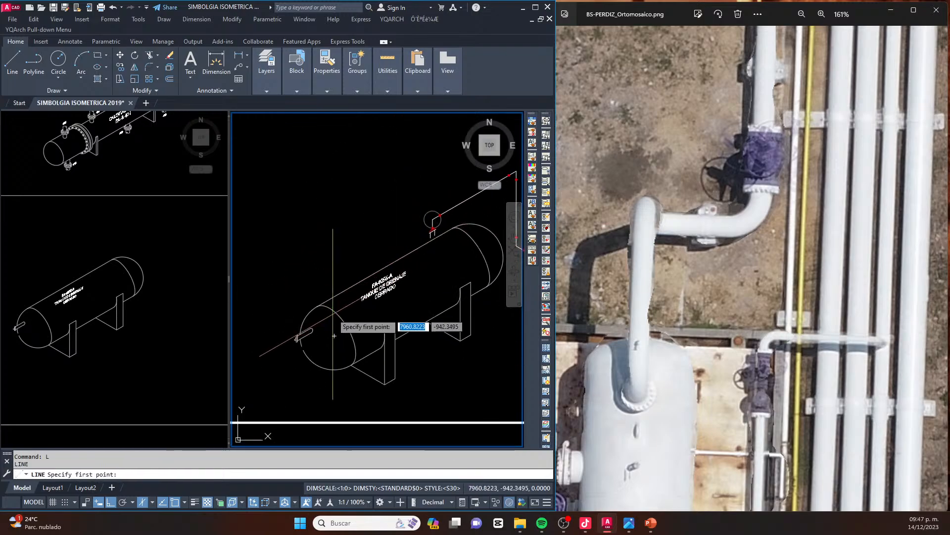
scroll(396, 340, "up", 4)
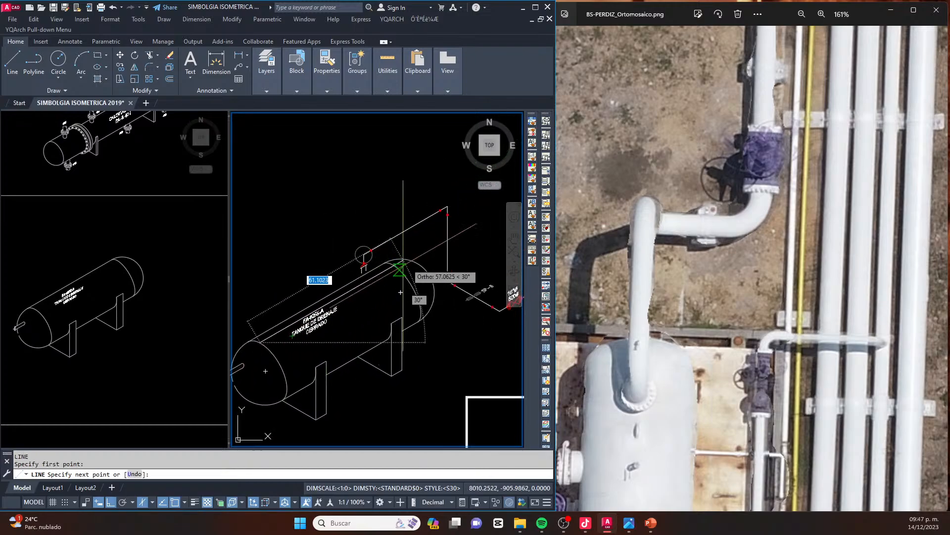
key("Escape")
key("Escape")
Erase the stray element near the tank's end nozzle and extend the head's lower arc up to the nozzle
scroll(405, 302, "down", 3)
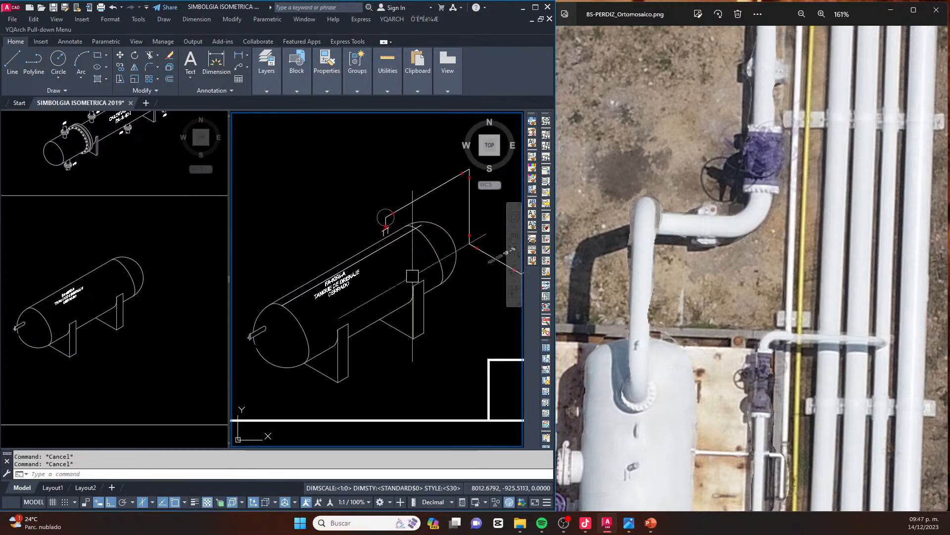
scroll(316, 347, "up", 5)
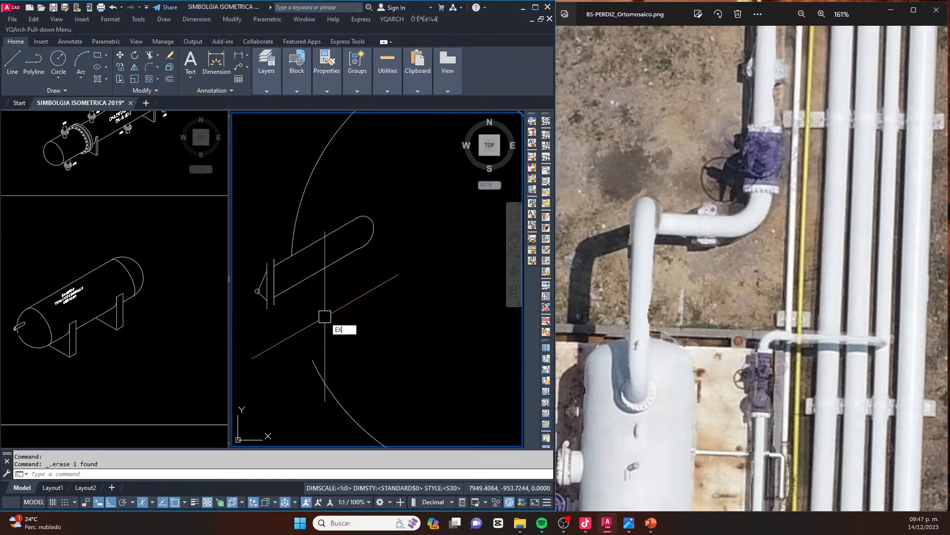
key("Return")
left_click(318, 367)
key("Escape")
key("Escape")
key("Escape")
Move the whole tank symbol, with its supports and text, up so its upper edge reaches the flanged nozzle
scroll(257, 327, "down", 6)
middle_click_drag(266, 334, 291, 338)
left_click(356, 357)
left_click(275, 294)
scroll(373, 265, "up", 2)
left_click(403, 387)
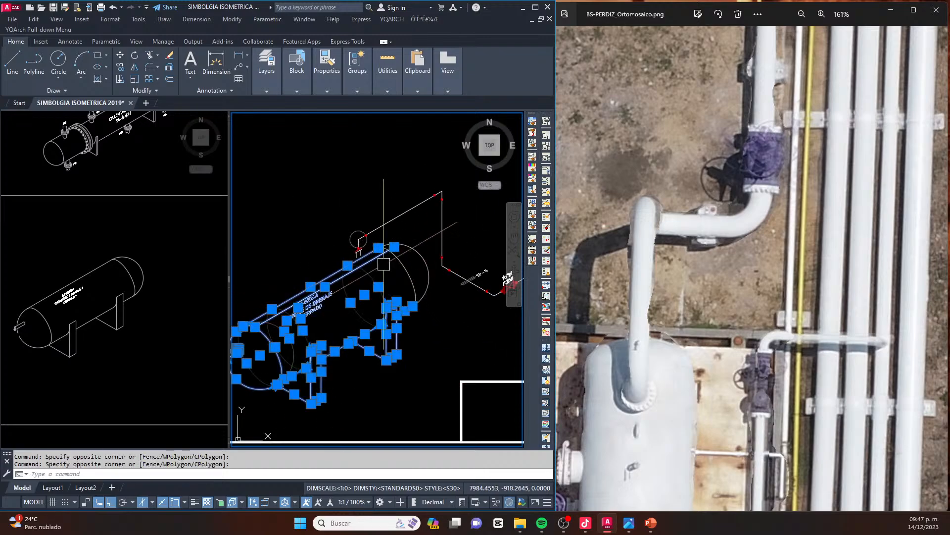
scroll(406, 256, "up", 4)
scroll(419, 245, "down", 4)
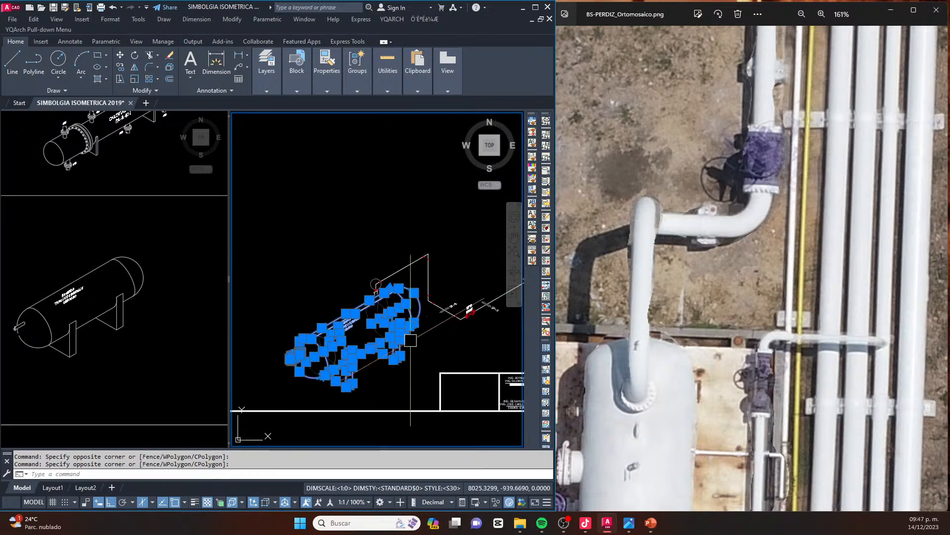
left_click(400, 377)
scroll(372, 265, "up", 5)
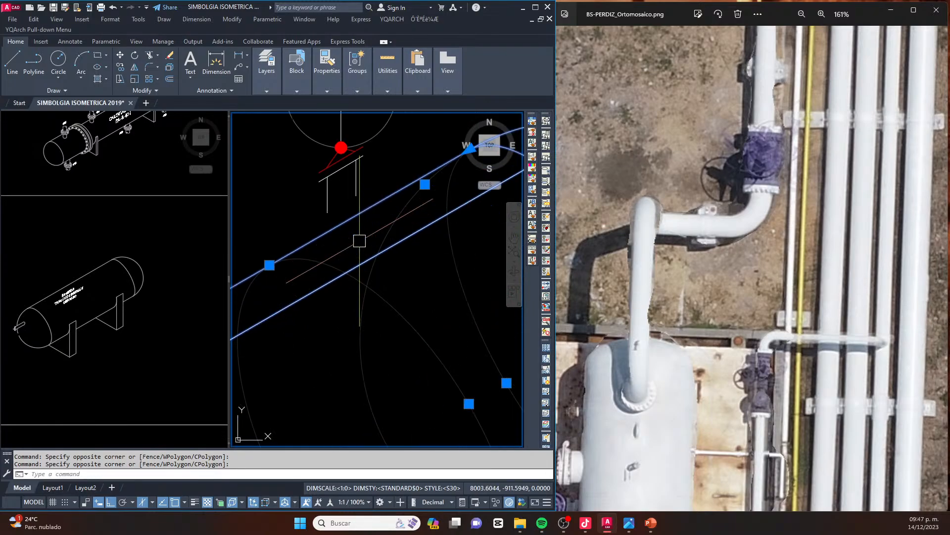
type("m")
key("Return")
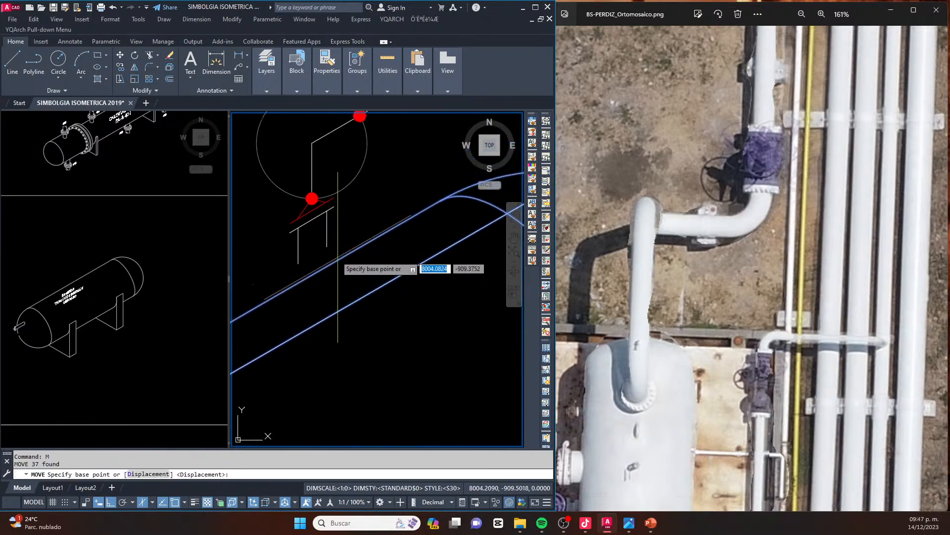
left_click(328, 247)
key("Escape")
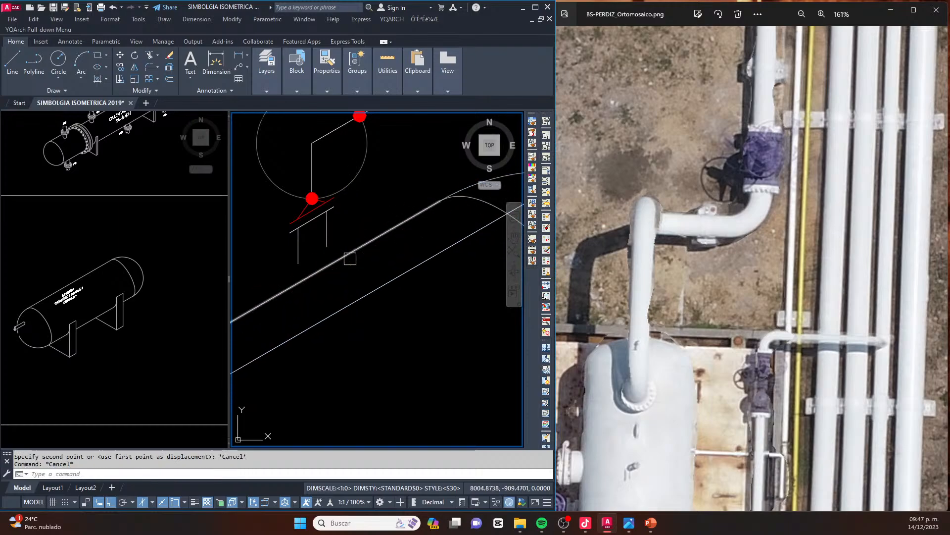
key("Return")
type("p")
key("Return")
key("Return")
left_click(378, 291)
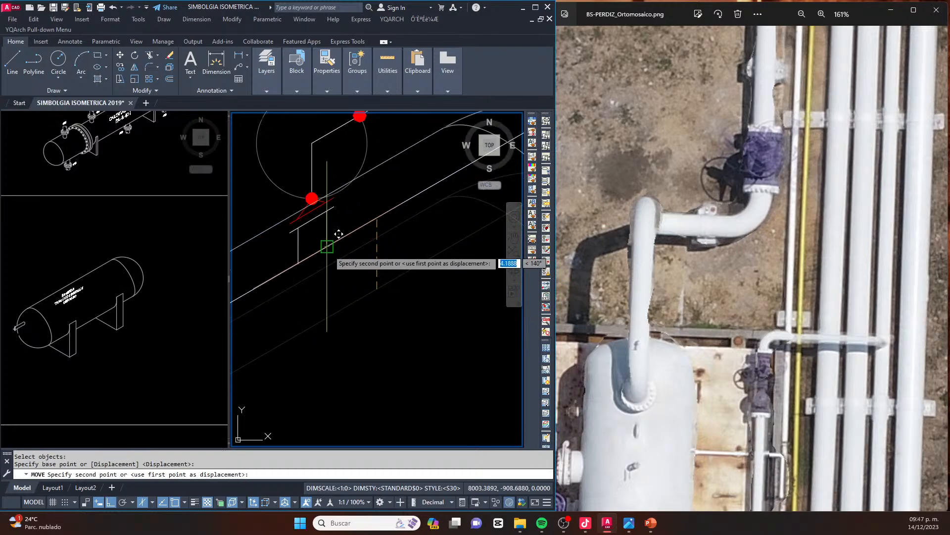
scroll(361, 263, "down", 5)
key("Escape")
key("Escape")
Erase the extra line running just inside the tank's upper edge, below the flanged nozzle
scroll(366, 243, "up", 2)
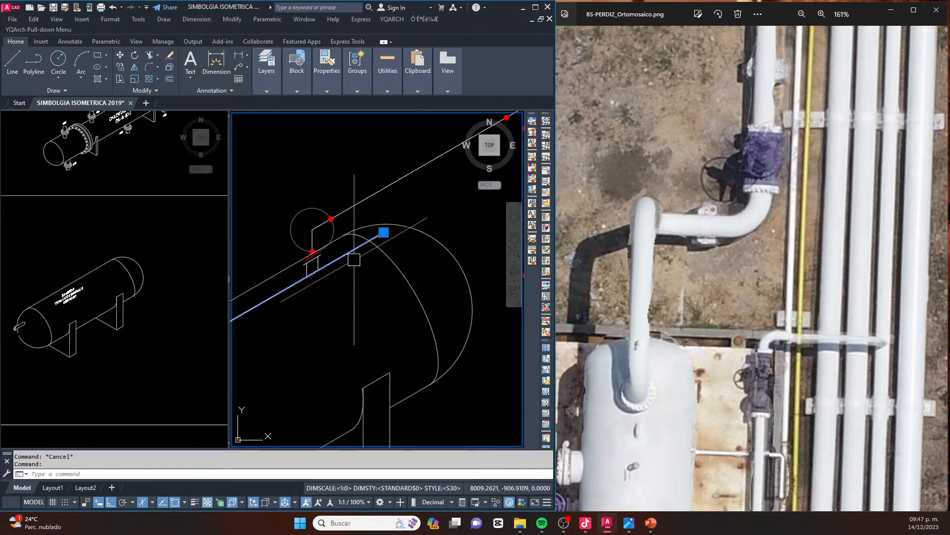
scroll(309, 247, "up", 4)
left_click(348, 163)
key("Delete")
Break the tank's upper edge line to leave a gap where the flanged nozzle passes
middle_click_drag(337, 249, 358, 253)
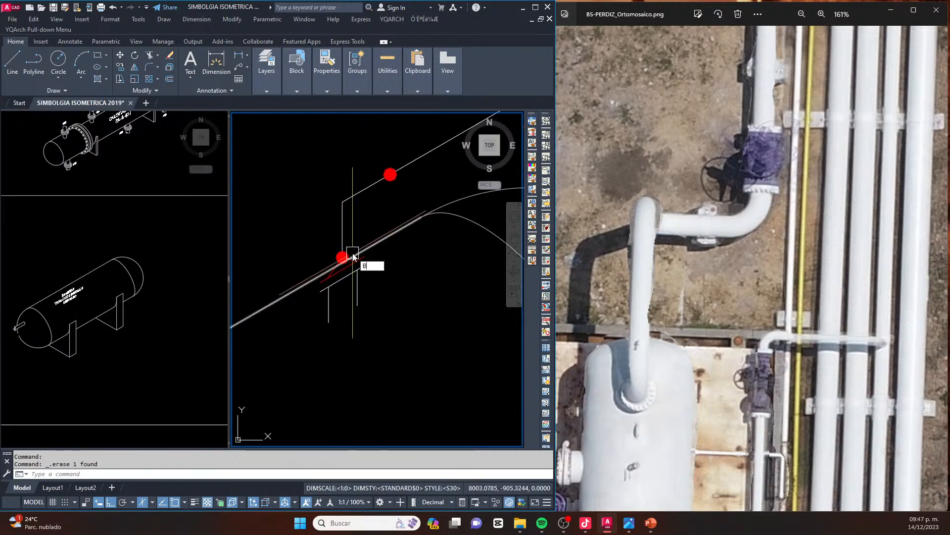
key("Escape")
key("Escape")
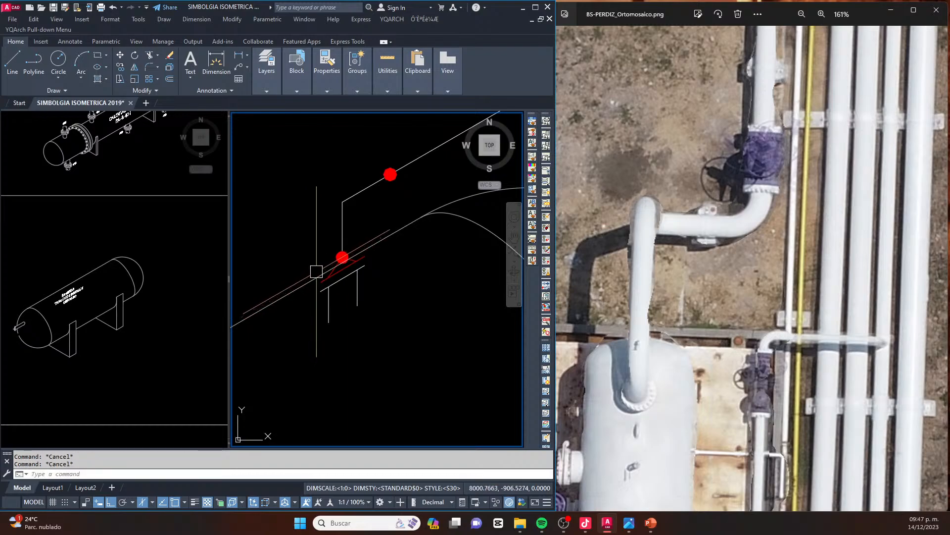
left_click(308, 287)
key("Escape")
Draw a narrow ellipse at 30° spanning the lower ends of the nozzle's two vertical lines
scroll(376, 243, "down", 2)
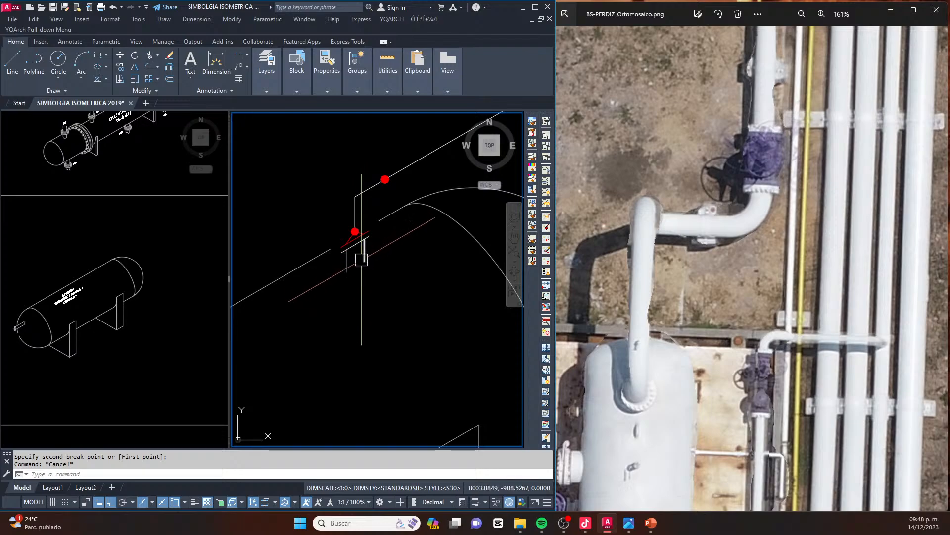
type("E")
key("Return")
scroll(359, 265, "up", 2)
left_click(341, 275)
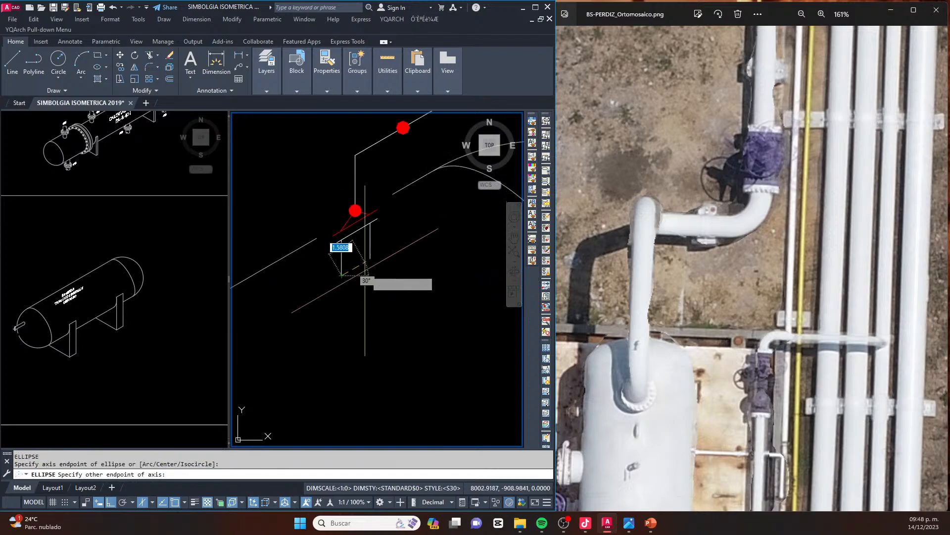
left_click(370, 259)
scroll(370, 259, "up", 2)
left_click(356, 263)
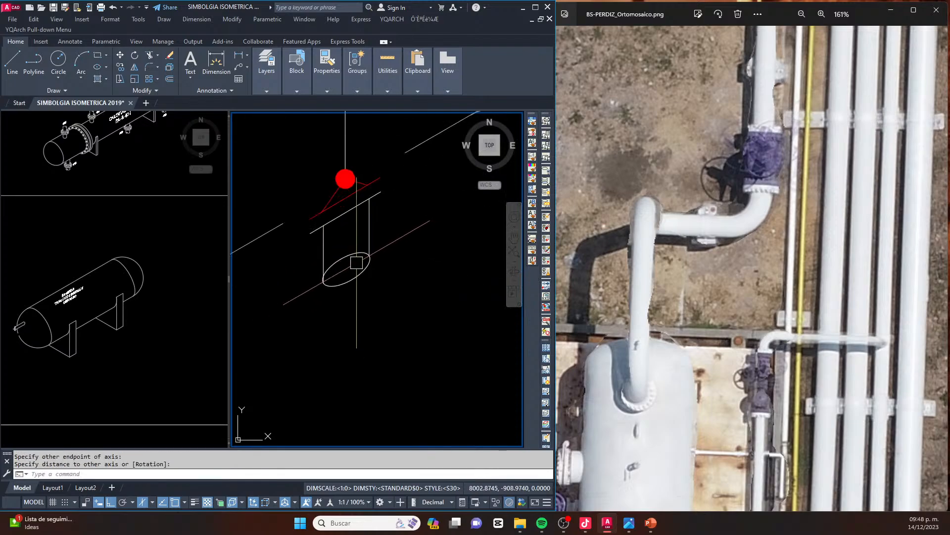
Trim the upper half of the ellipse so only the lower arc closes the nozzle
type("tr")
key("Return")
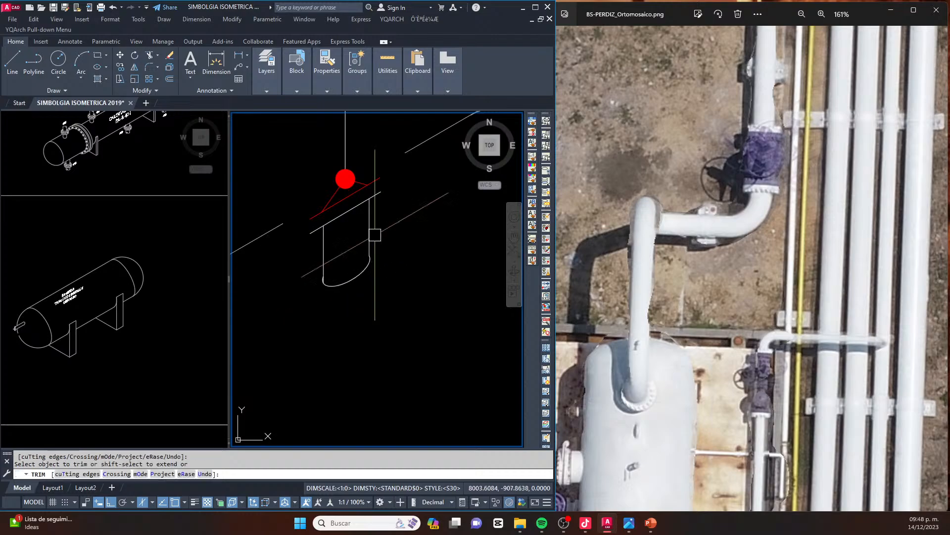
key("Escape")
key("Escape")
scroll(343, 219, "down", 3)
scroll(352, 215, "down", 2)
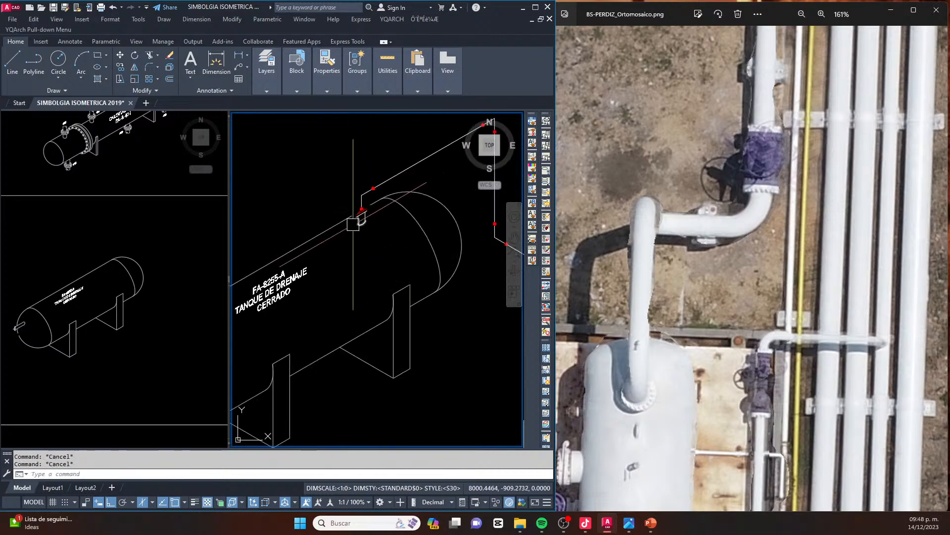
scroll(379, 226, "down", 6)
scroll(385, 222, "up", 8)
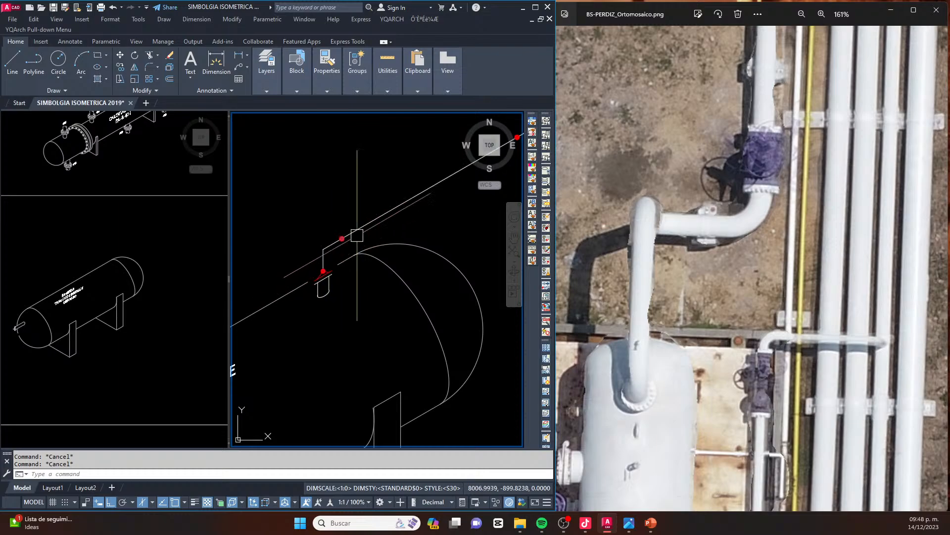
scroll(351, 235, "down", 3)
scroll(422, 262, "up", 5)
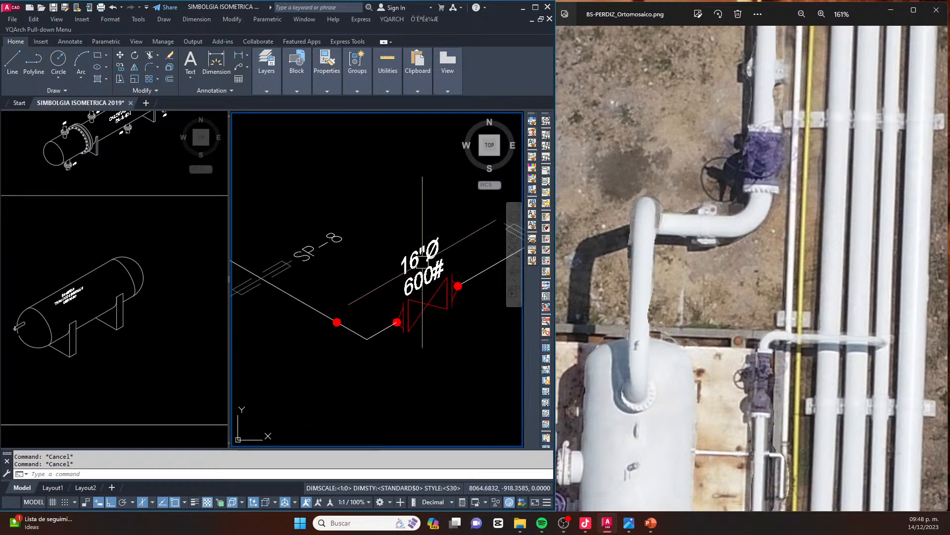
type("co")
key("space")
key("Escape")
key("Escape")
left_click(433, 275)
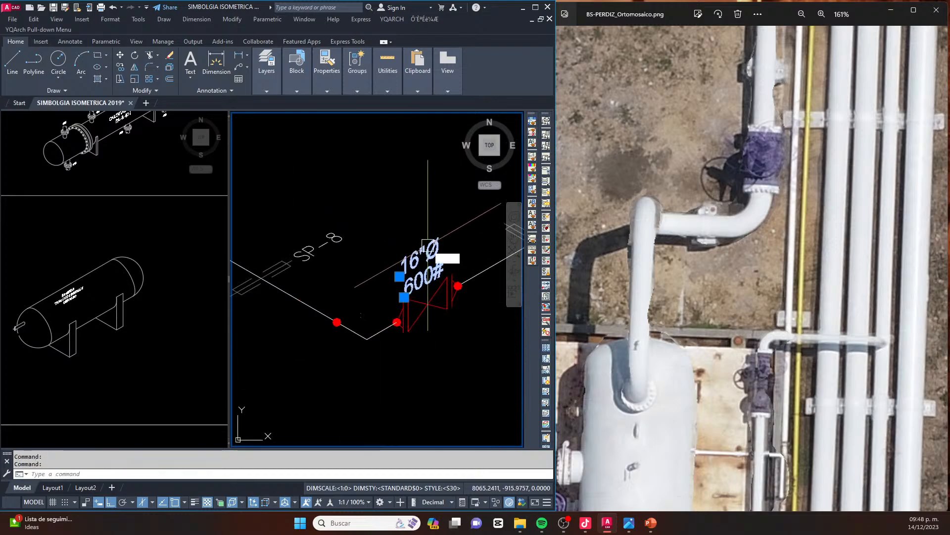
type("co")
key("space")
left_click(429, 265)
scroll(361, 253, "down", 4)
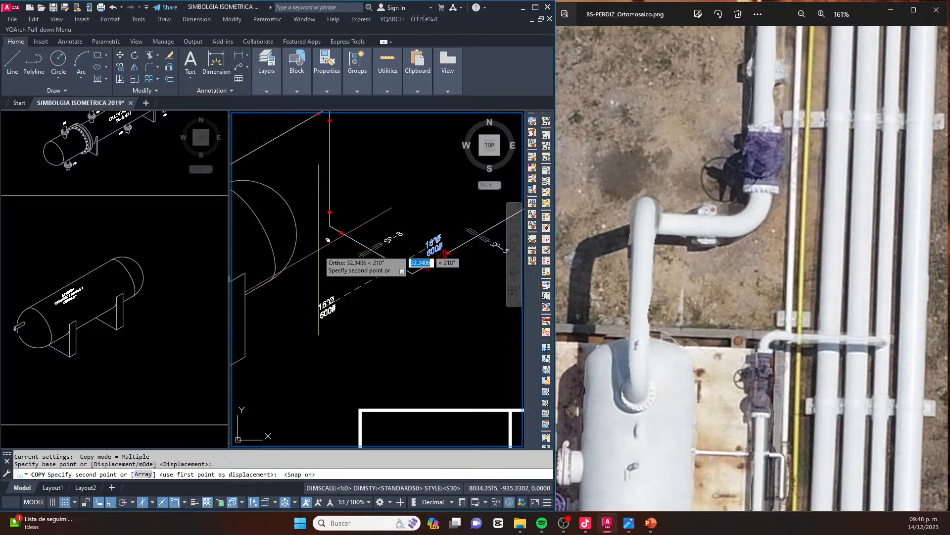
key("F9")
key("F8")
scroll(343, 249, "down", 4)
scroll(289, 223, "up", 9)
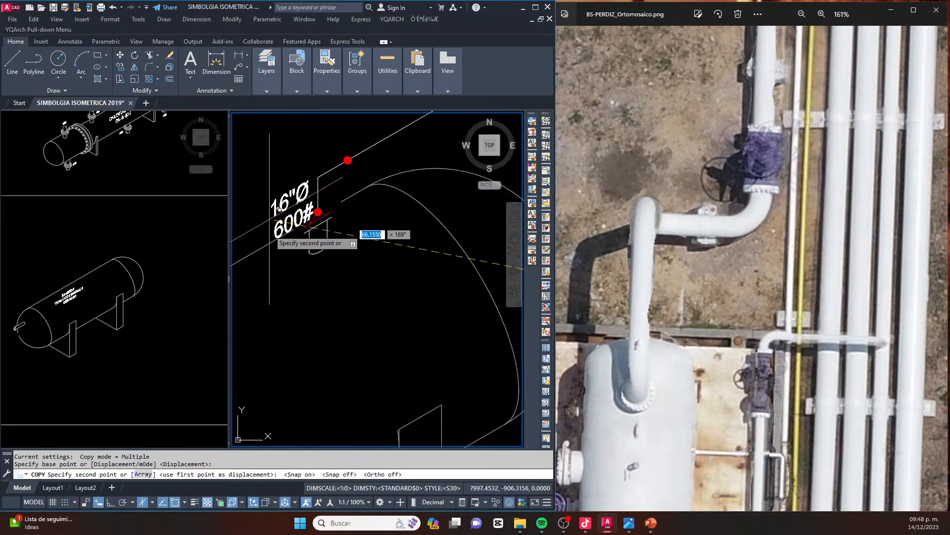
key("Escape")
Copy the valve's 16"Ø 600# label by its lower text's base point and place it beside the tank's upper nozzle
scroll(262, 277, "down", 5)
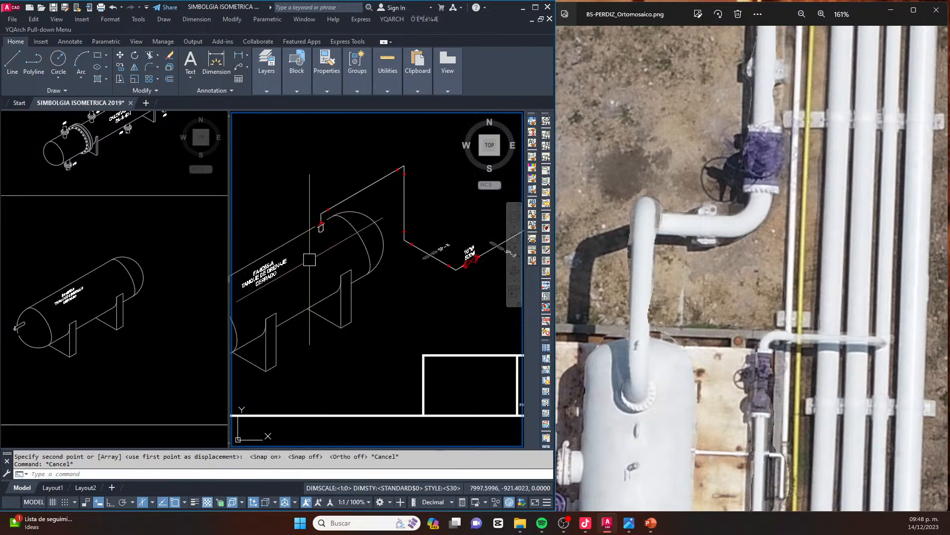
scroll(262, 278, "down", 2)
scroll(262, 277, "up", 2)
scroll(416, 228, "up", 6)
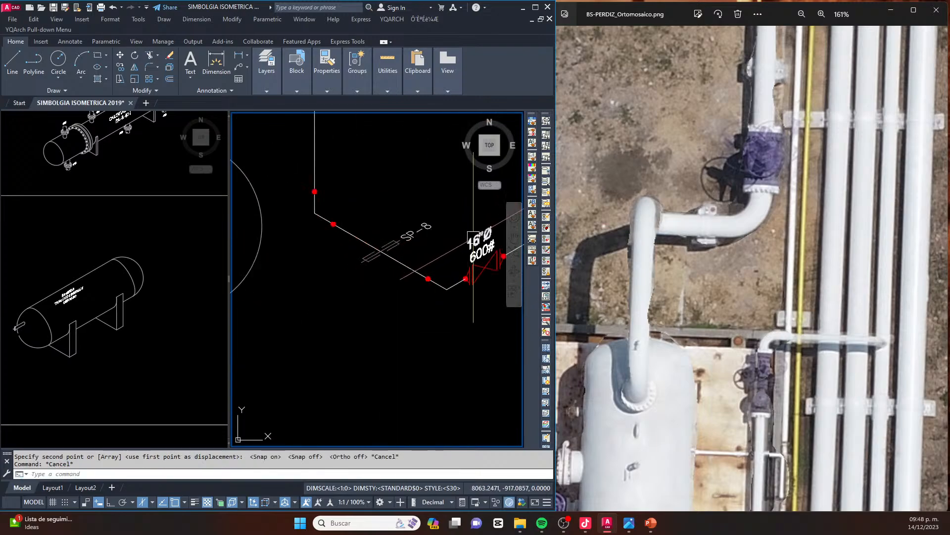
scroll(482, 250, "up", 4)
type("C")
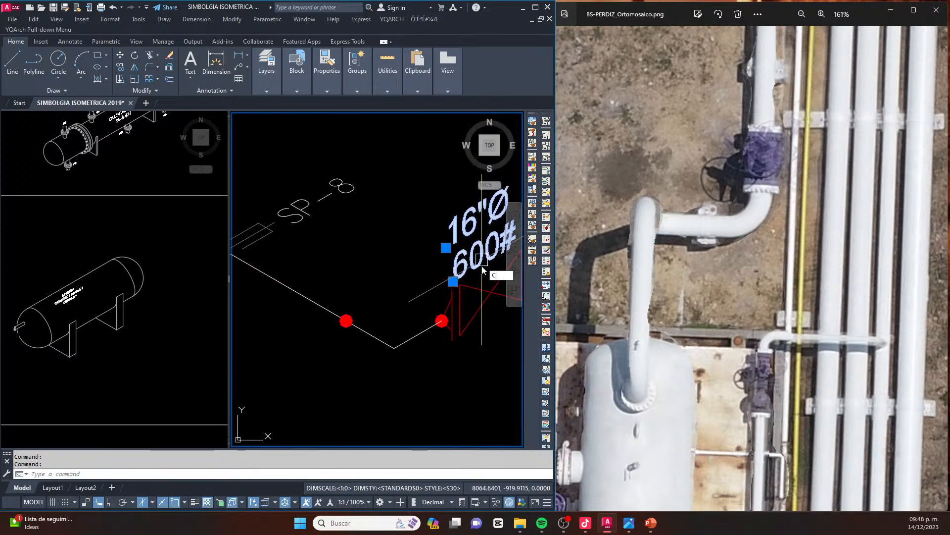
type("O")
key("space")
left_click(453, 281)
scroll(456, 271, "down", 10)
scroll(379, 235, "up", 8)
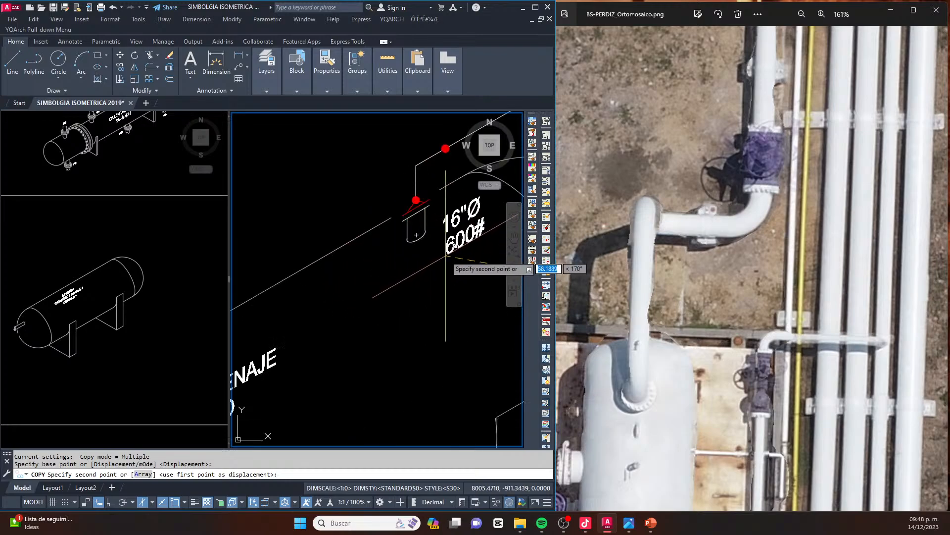
left_click(436, 251)
key("Escape")
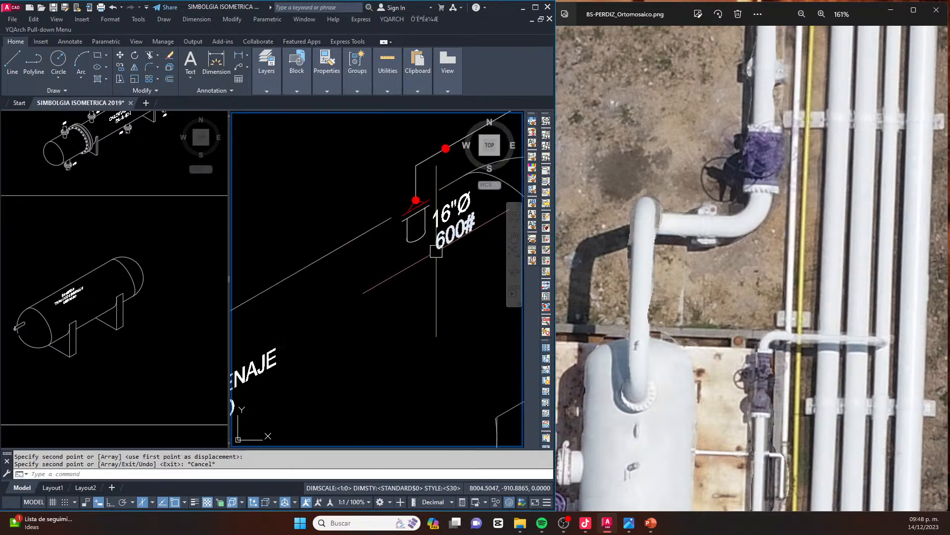
key("Escape")
Move the three-line text FA-8255-A TANQUE DE DRENAJE CERRADO toward the middle of the tank body
scroll(425, 235, "down", 4)
middle_click_drag(408, 265, 438, 257)
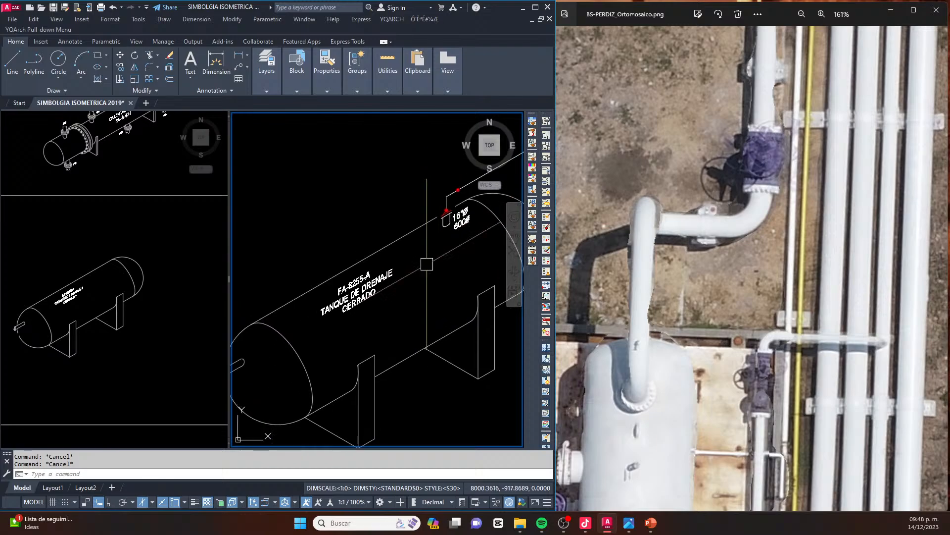
scroll(358, 309, "up", 2)
left_click(377, 316)
left_click(319, 274)
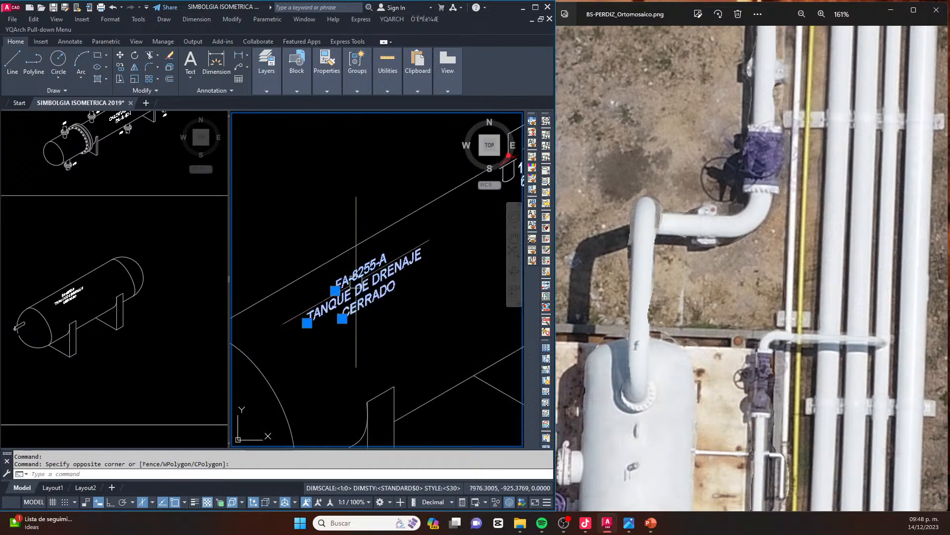
middle_click_drag(387, 304, 347, 276)
type("m")
key("space")
left_click(364, 287)
key("Escape")
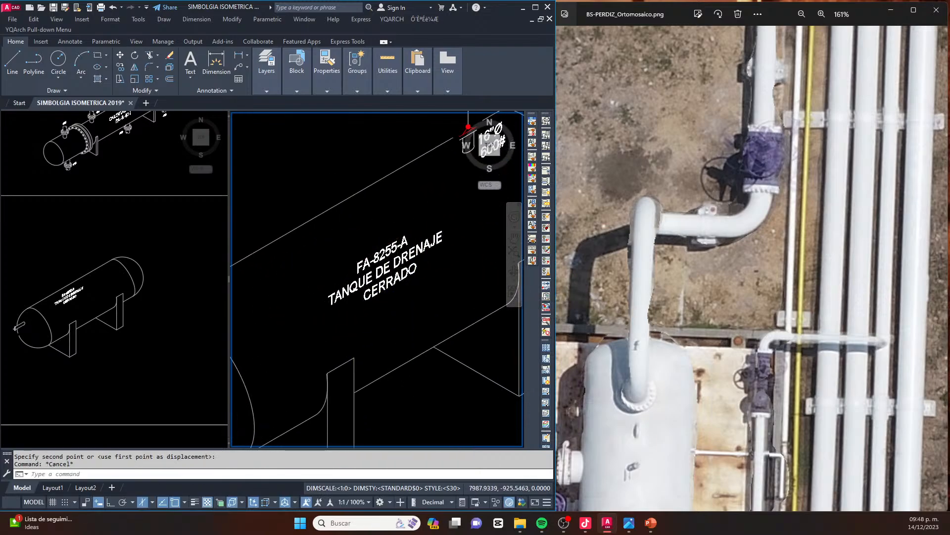
Review the tank and its piping in the isometric sheet and compare the nozzle connection with the orthomosaic
scroll(346, 273, "up", 4)
scroll(354, 262, "down", 2)
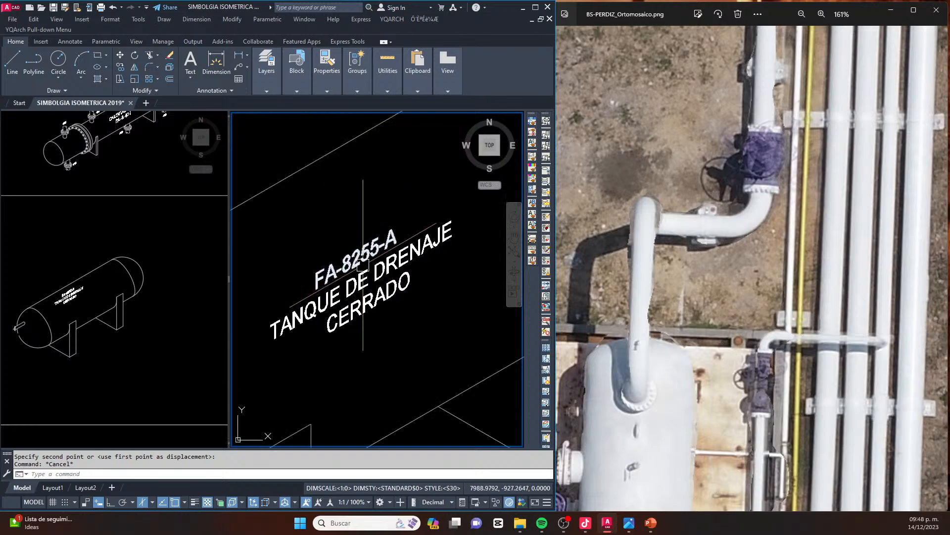
scroll(424, 235, "down", 3)
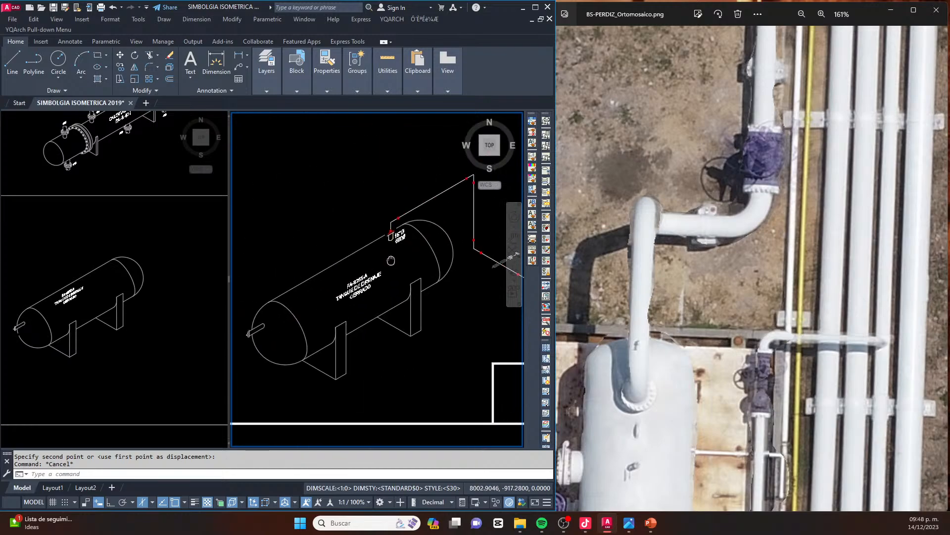
scroll(462, 212, "down", 4)
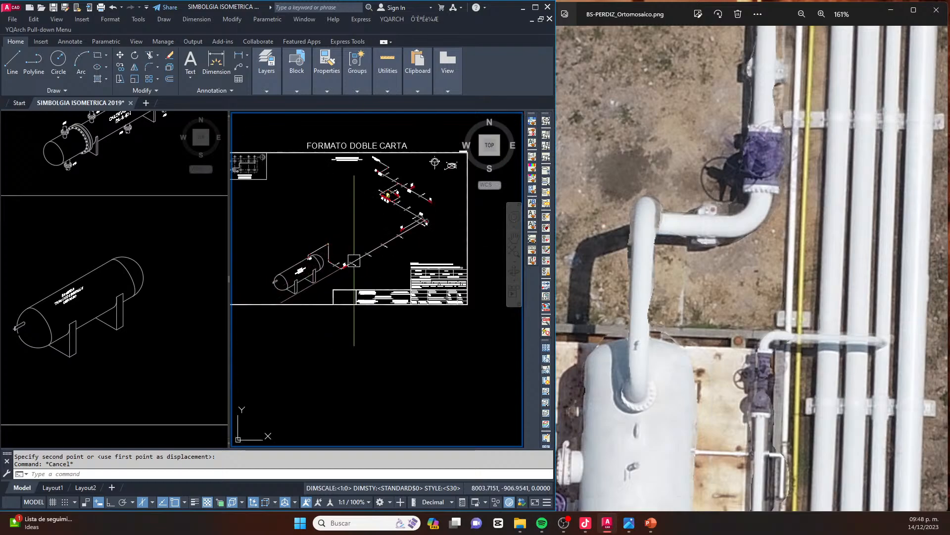
scroll(367, 283, "up", 2)
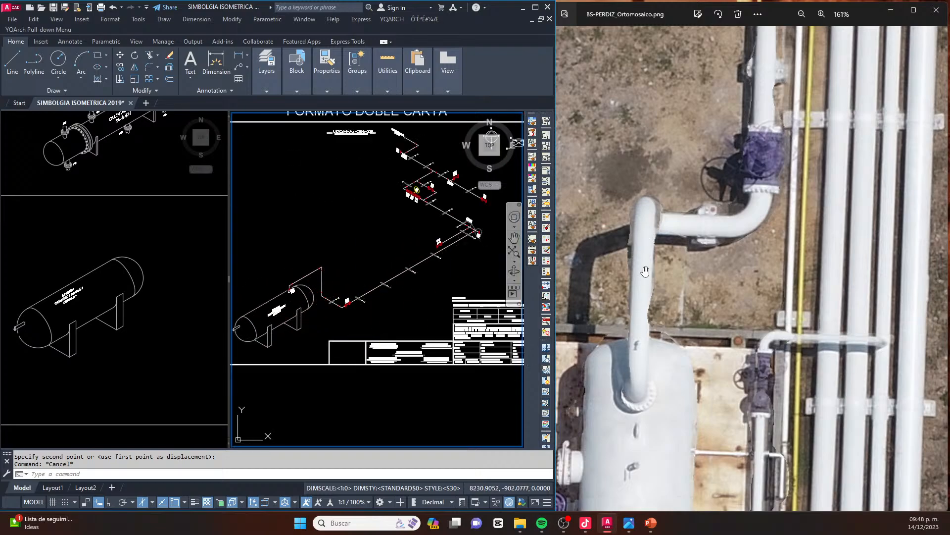
scroll(629, 350, "up", 3)
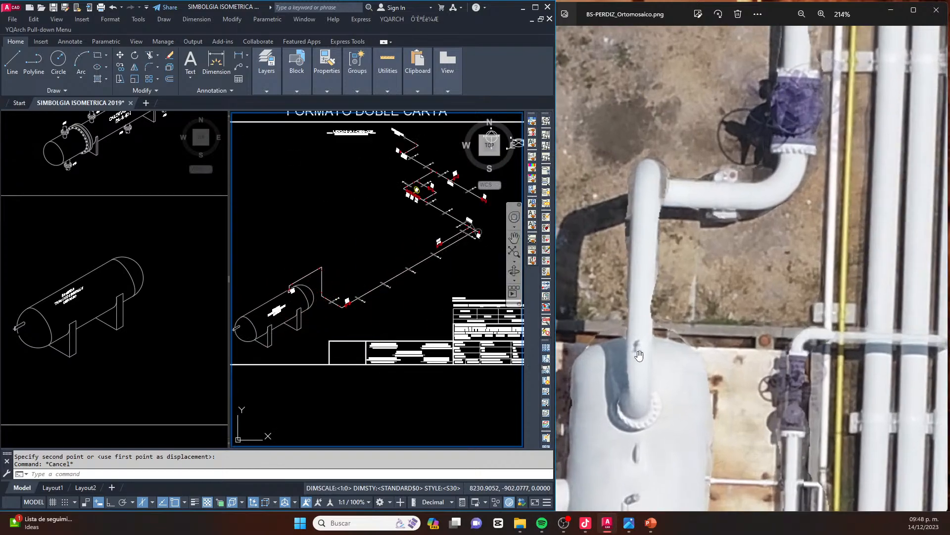
Copy the upright red valve symbol from the symbol library by its lower tip onto the middle of the inclined pipe above the tank
key("Escape")
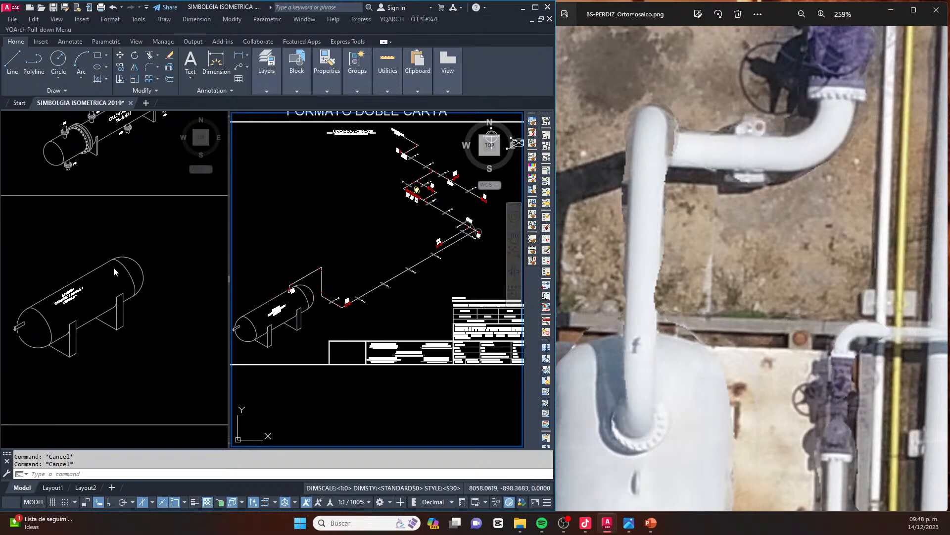
left_click(126, 271)
scroll(122, 292, "down", 12)
middle_click_drag(128, 341, 99, 265)
scroll(103, 304, "up", 5)
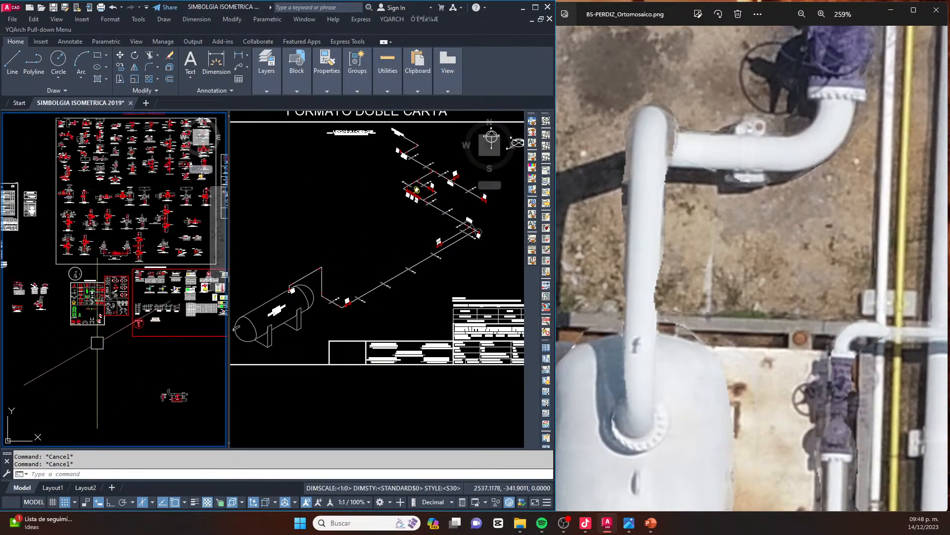
scroll(80, 212, "up", 7)
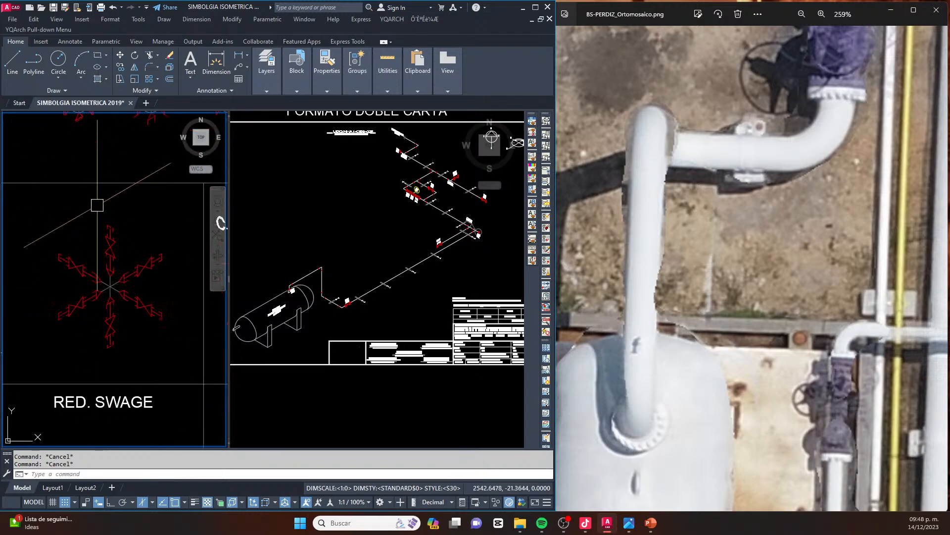
scroll(112, 313, "up", 6)
left_click(101, 215)
left_click(91, 225)
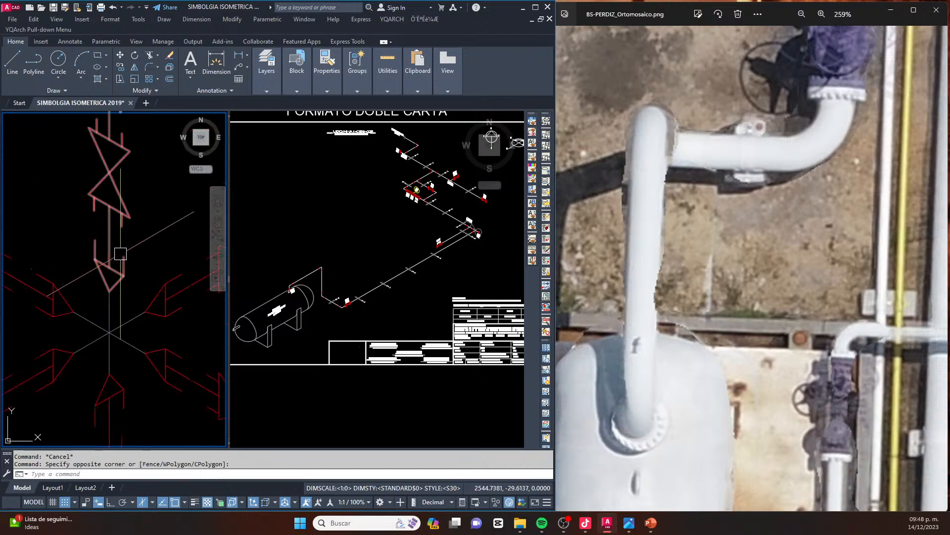
left_click(144, 250)
left_click(79, 215)
type("co")
key("space")
left_click(109, 291)
left_click(257, 288)
scroll(294, 275, "up", 6)
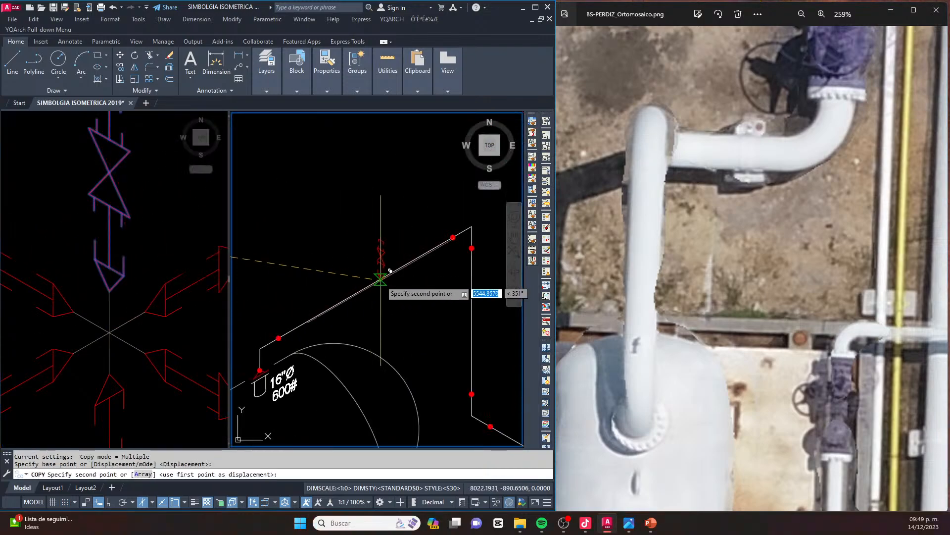
key("Escape")
key("Escape")
scroll(389, 272, "up", 7)
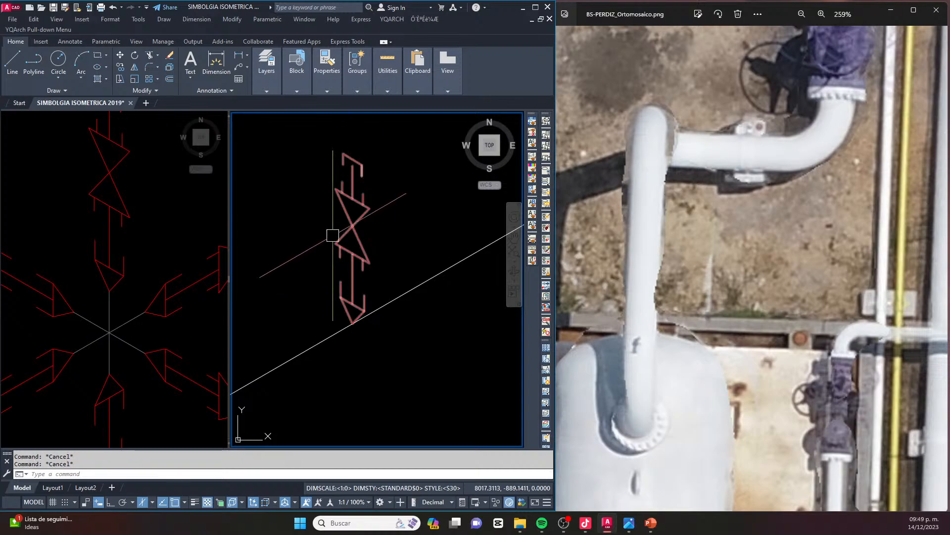
scroll(334, 231, "down", 5)
type("mi")
key("space")
left_click(365, 306)
key("Escape")
scroll(339, 271, "up", 3)
key("space")
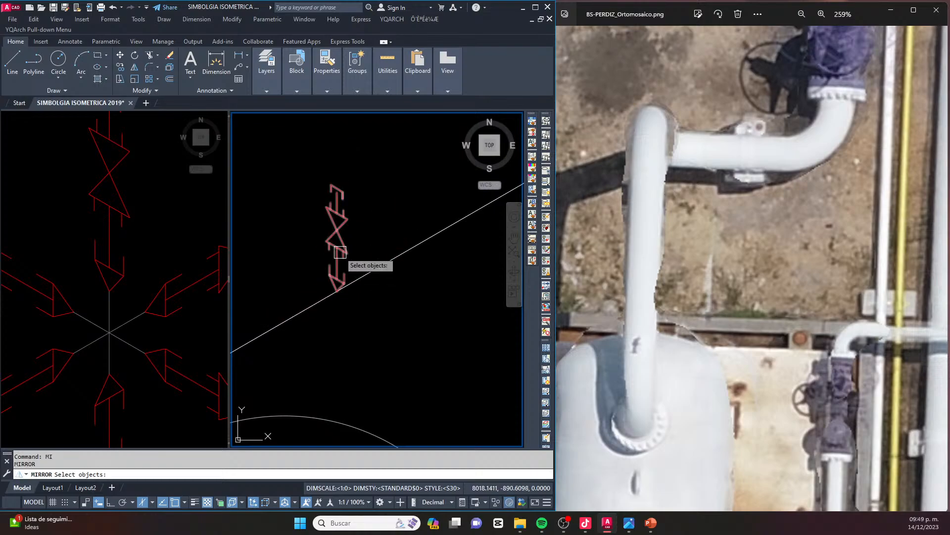
key("space")
left_click(337, 291)
key("F8")
left_click(345, 171)
key("Escape")
Mirror the valve symbol about a vertical axis through its lower tip, erasing the source object
key("space")
left_click(344, 212)
key("space")
left_click(338, 291)
left_click(346, 174)
type("y")
key("Return")
key("Escape")
Copy the 16"Ø 600# label from the tank's upper nozzle to beside the upright valve on the inclined pipe
scroll(365, 209, "down", 3)
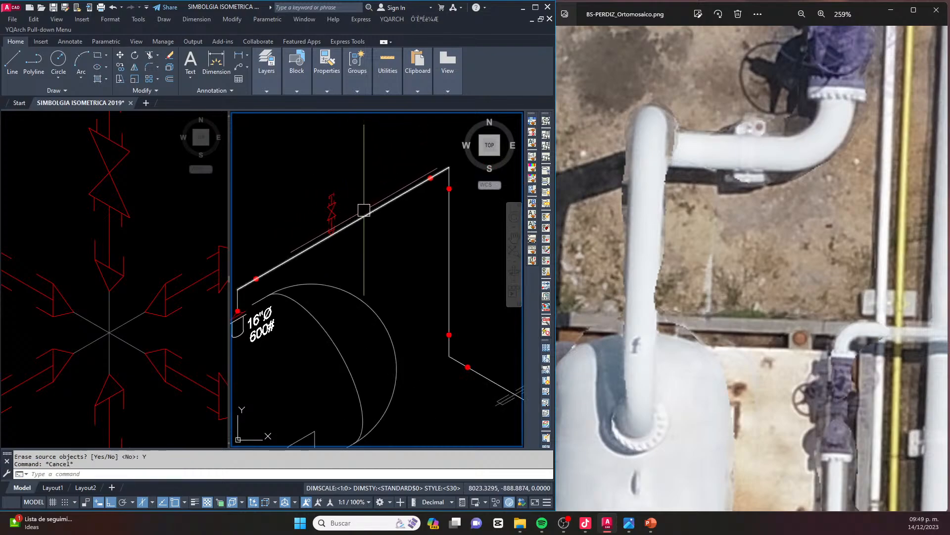
scroll(365, 209, "down", 2)
scroll(297, 287, "up", 5)
left_click(301, 295)
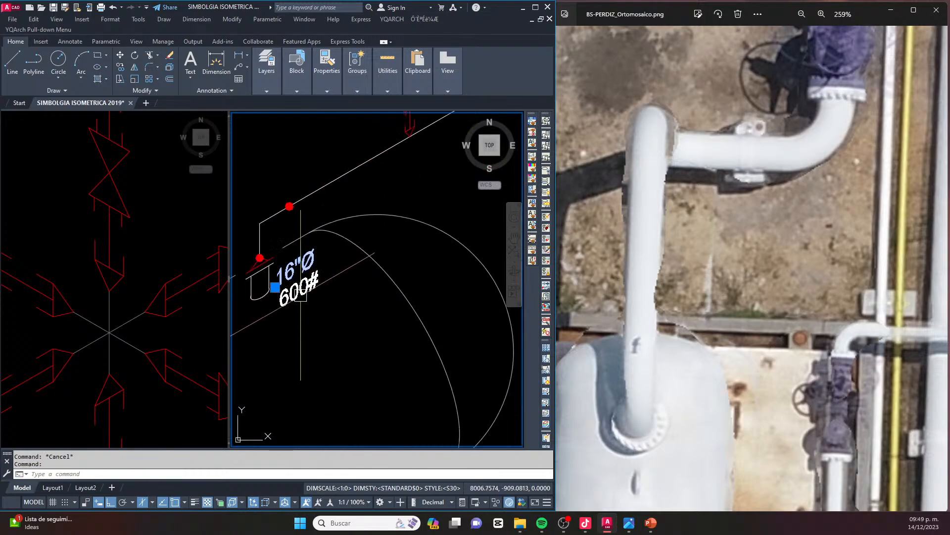
type("co")
key("space")
left_click(280, 308)
scroll(305, 304, "down", 4)
key("F8")
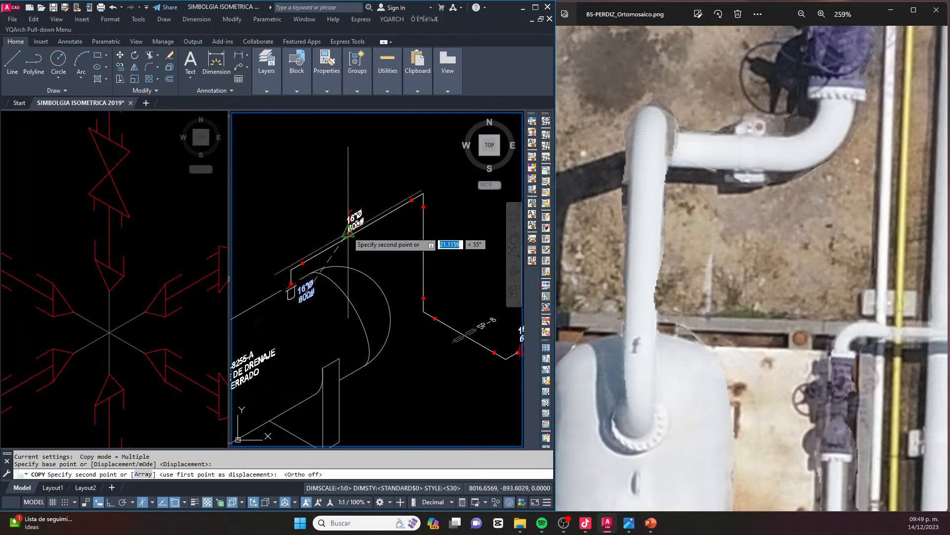
scroll(349, 223, "up", 6)
middle_click_drag(363, 220, 323, 262)
left_click(330, 254)
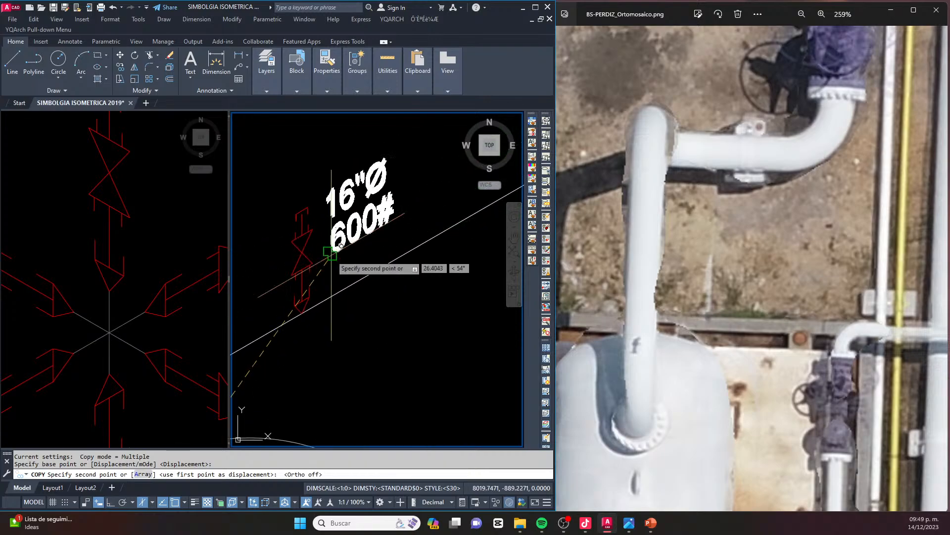
key("Escape")
key("Escape")
Change the copied valve label's text lines to 3/4"Ø and 800#
left_click(349, 192)
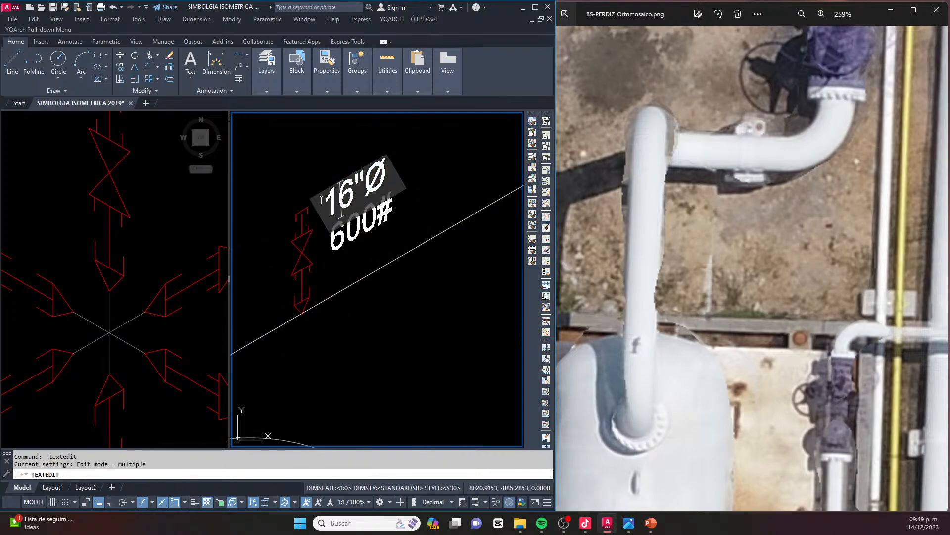
key("Delete")
key("Delete")
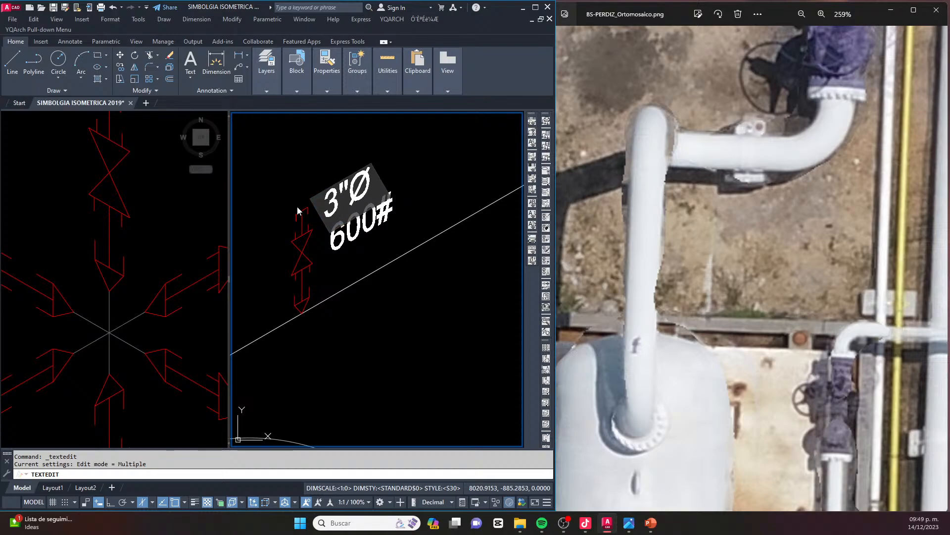
type("3/4")
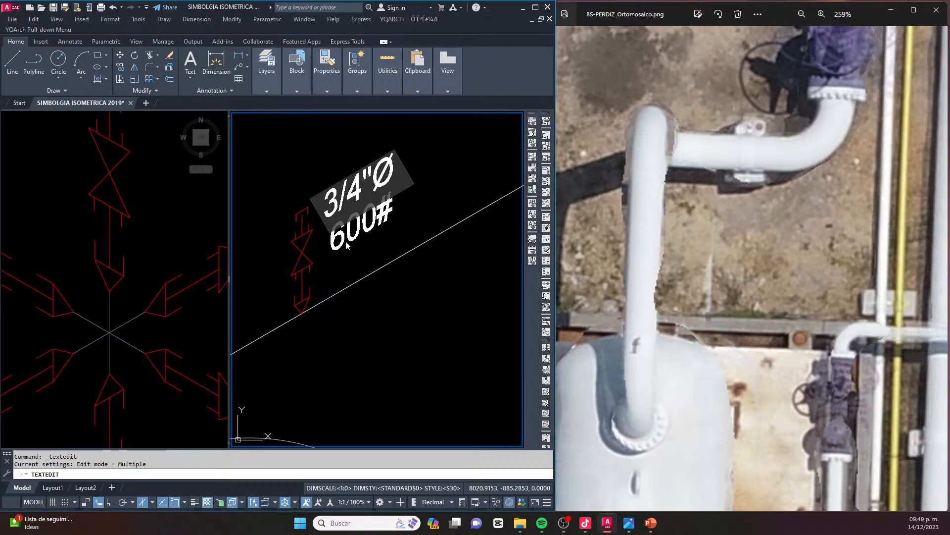
left_click(412, 295)
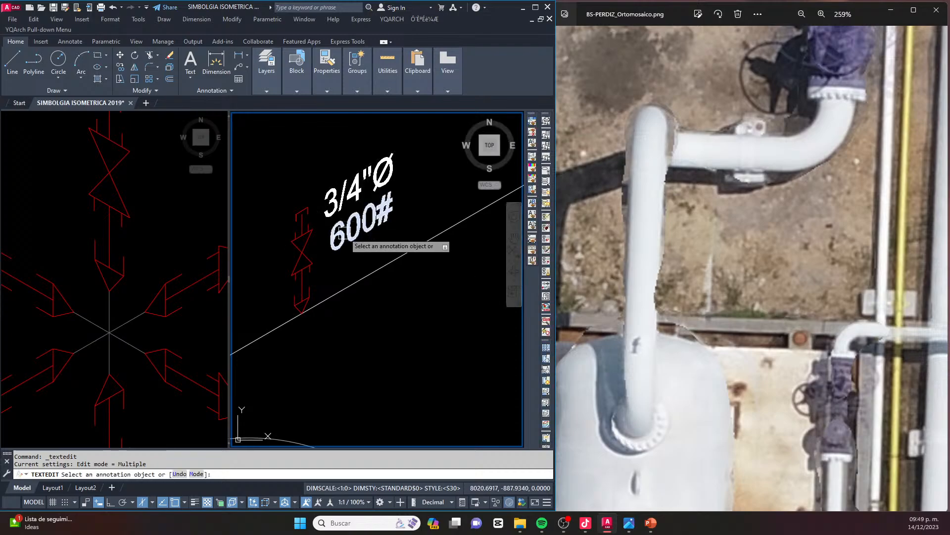
left_click(340, 237)
type("8")
left_click(347, 289)
key("Escape")
key("Escape")
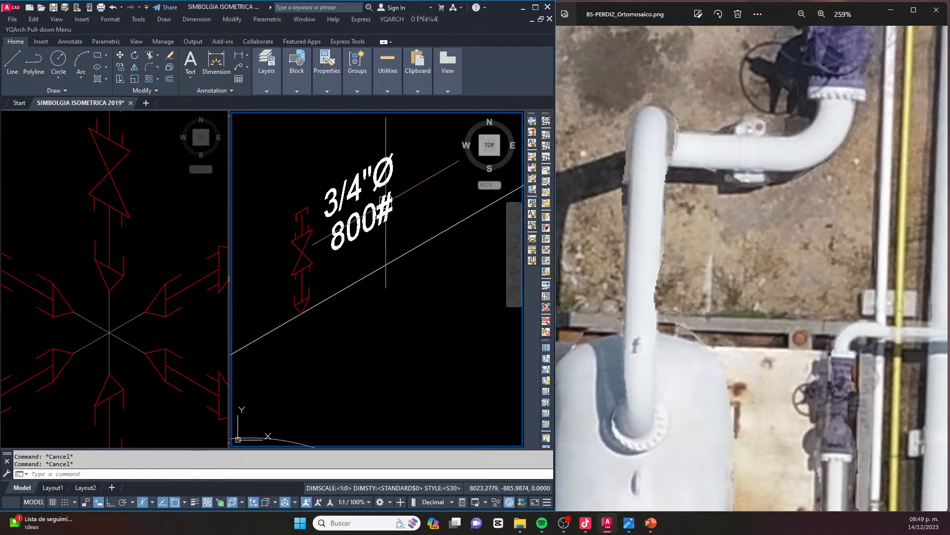
Move the 800# text slightly up toward the 3/4"Ø line
left_click(378, 221)
type("m")
key("space")
left_click(410, 336)
left_click(412, 333)
key("Escape")
Move both label lines, 3/4"Ø and 800#, slightly closer to the upright valve symbol
left_click(373, 241)
left_click(334, 192)
type("m")
key("space")
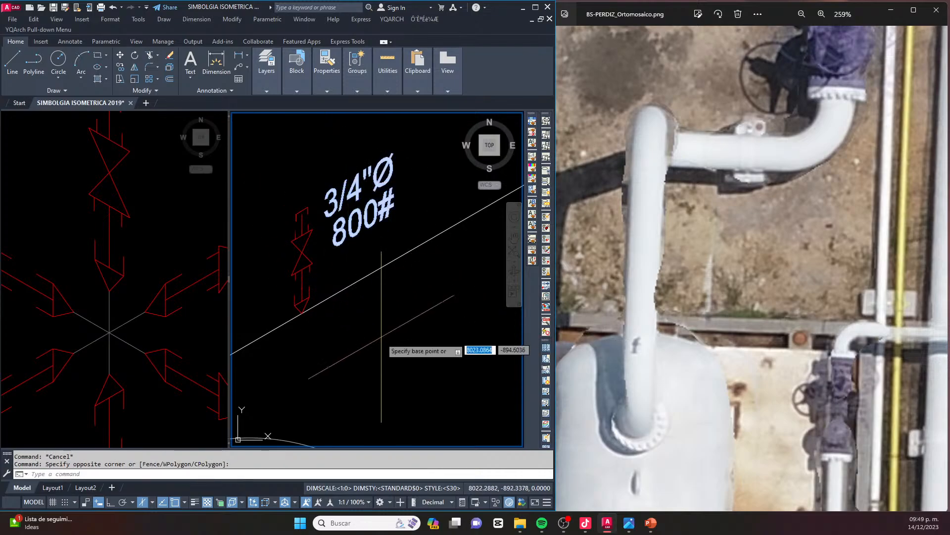
left_click(391, 331)
key("Escape")
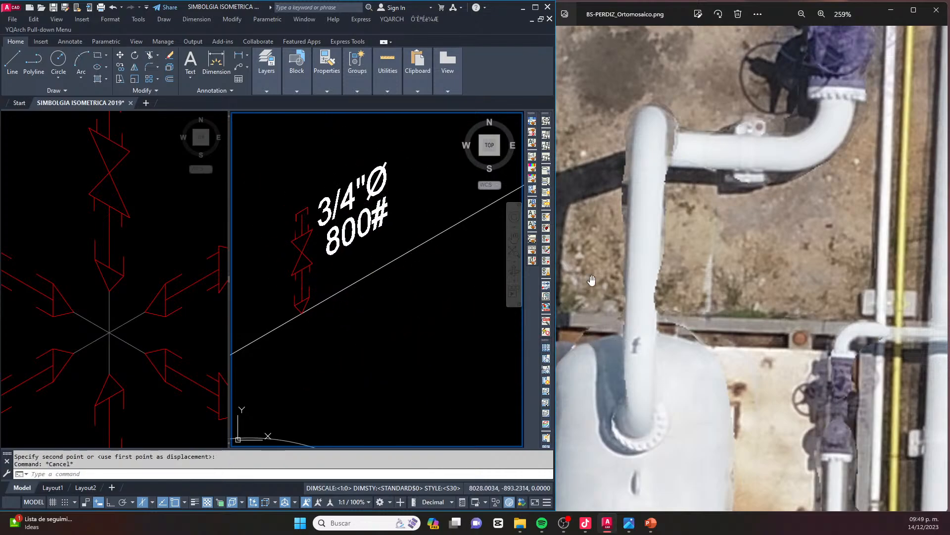
Compare the complete piping route in the orthomosaic, from the valve headers to the tank, with the isometric sheet
scroll(678, 161, "down", 7)
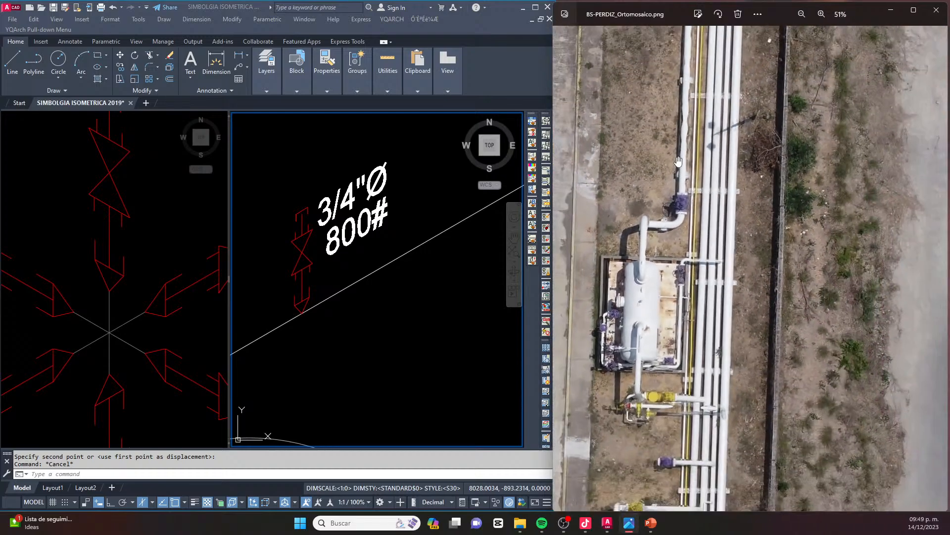
left_click_drag(679, 162, 684, 334)
left_click_drag(704, 113, 794, 136)
scroll(778, 152, "down", 1)
left_click_drag(730, 116, 855, 145)
scroll(638, 124, "down", 3)
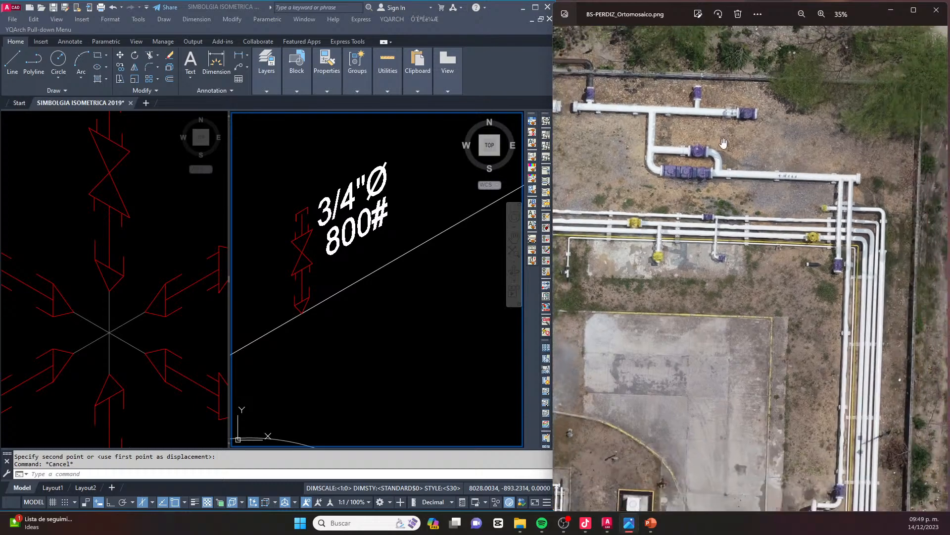
scroll(364, 241, "down", 8)
scroll(380, 266, "up", 2)
middle_click_drag(383, 264, 311, 273)
scroll(311, 273, "down", 4)
middle_click_drag(389, 236, 410, 262)
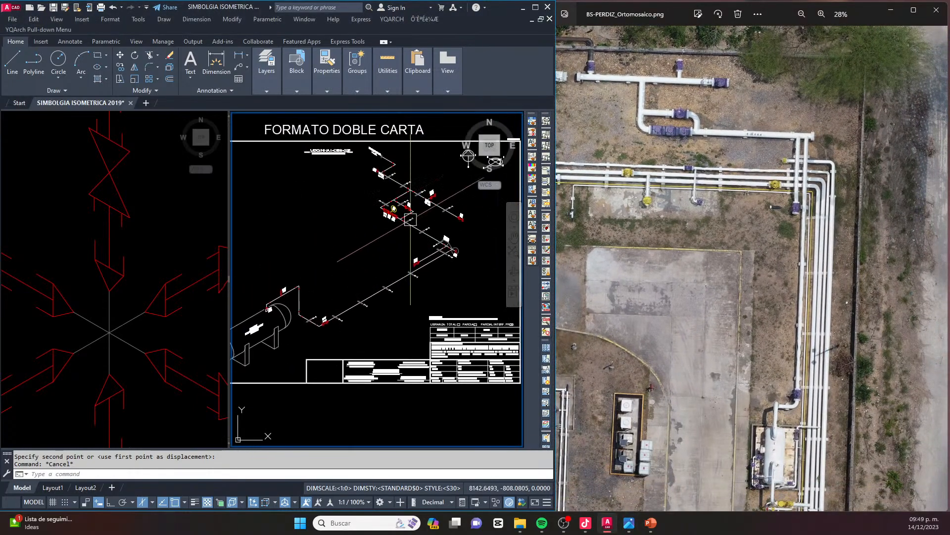
middle_click_drag(289, 255, 353, 265)
Set the model space to the Single viewport configuration and maximize the drawing window
type("VPORTS")
key("Return")
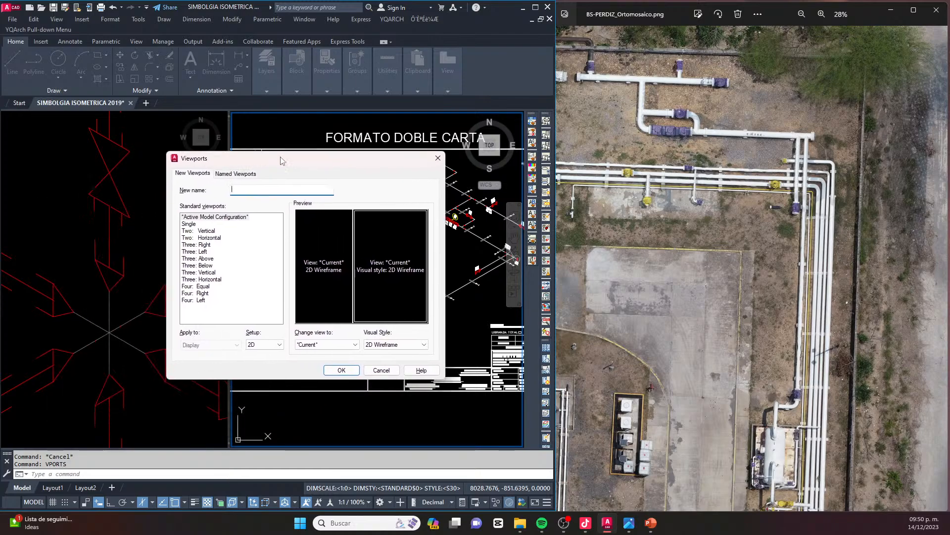
left_click(192, 224)
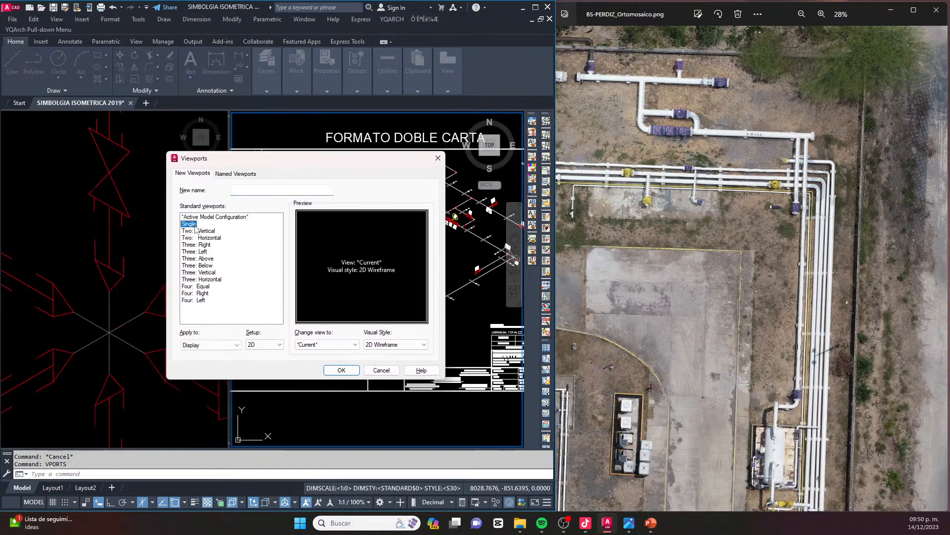
left_click(341, 371)
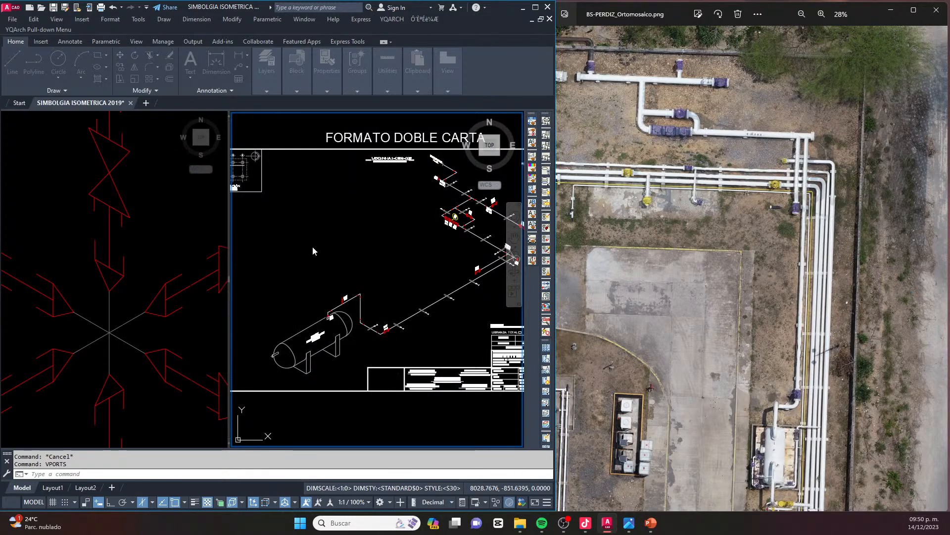
left_click(312, 247)
key("Escape")
key("Escape")
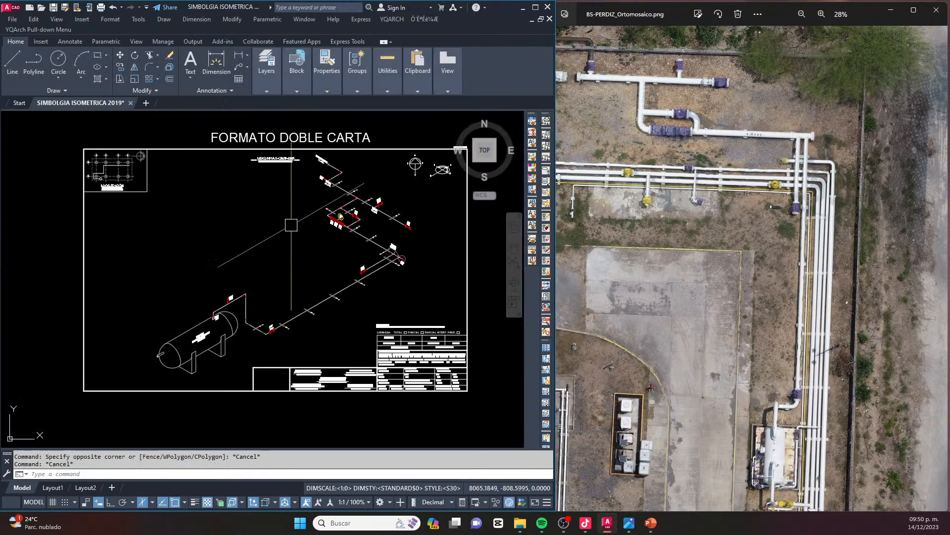
key("Escape")
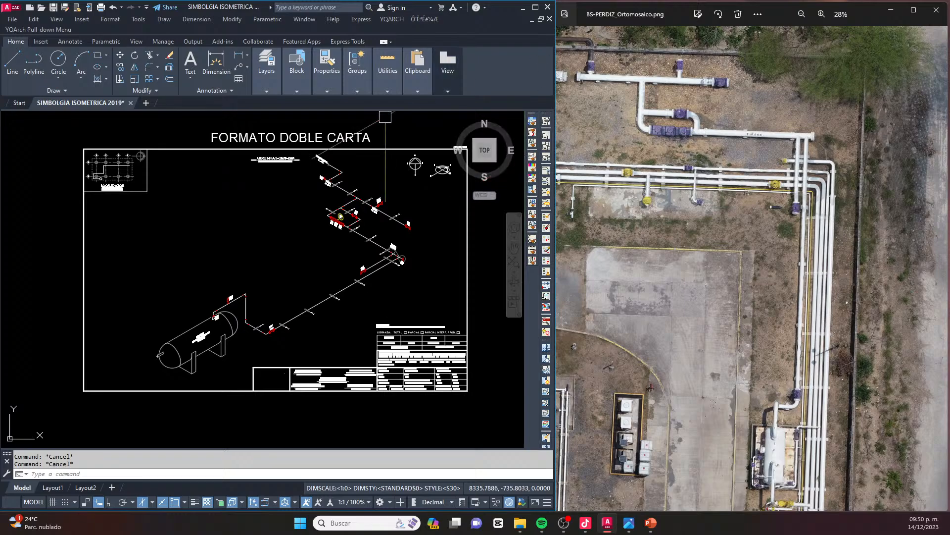
left_click(535, 8)
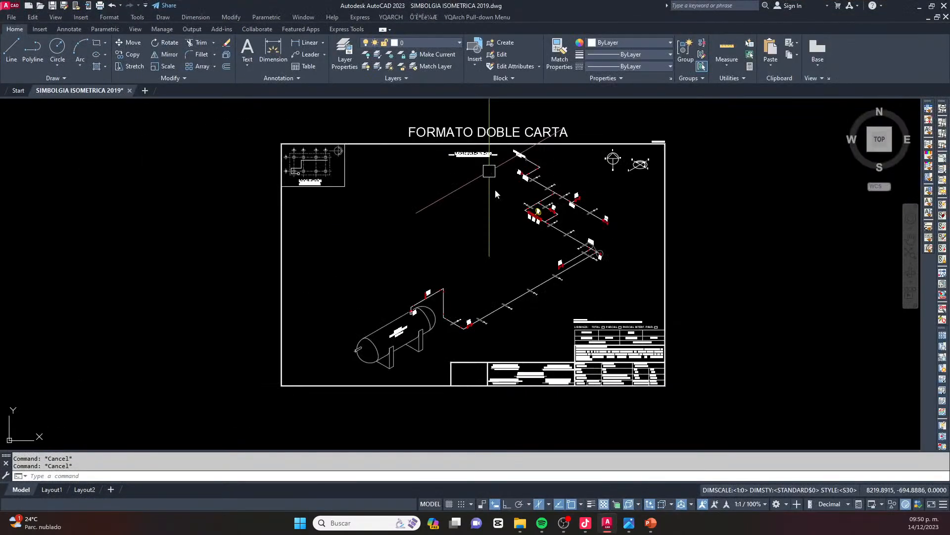
scroll(498, 285, "up", 4)
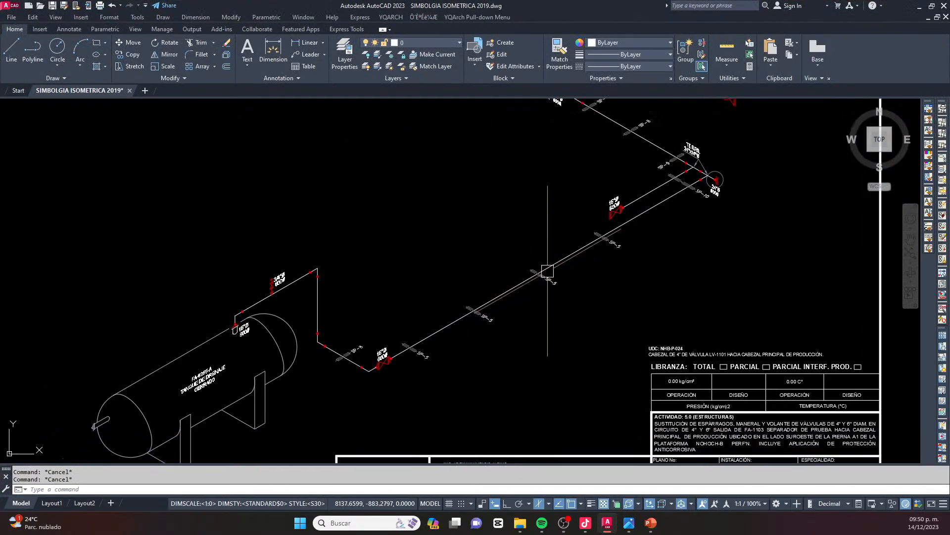
type("s")
key("Return")
mouse_move(353, 160)
left_mouse_down()
mouse_move(150, 277)
mouse_move(124, 399)
mouse_move(211, 442)
mouse_move(604, 316)
left_mouse_up()
key("Escape")
middle_click_drag(452, 296, 443, 247)
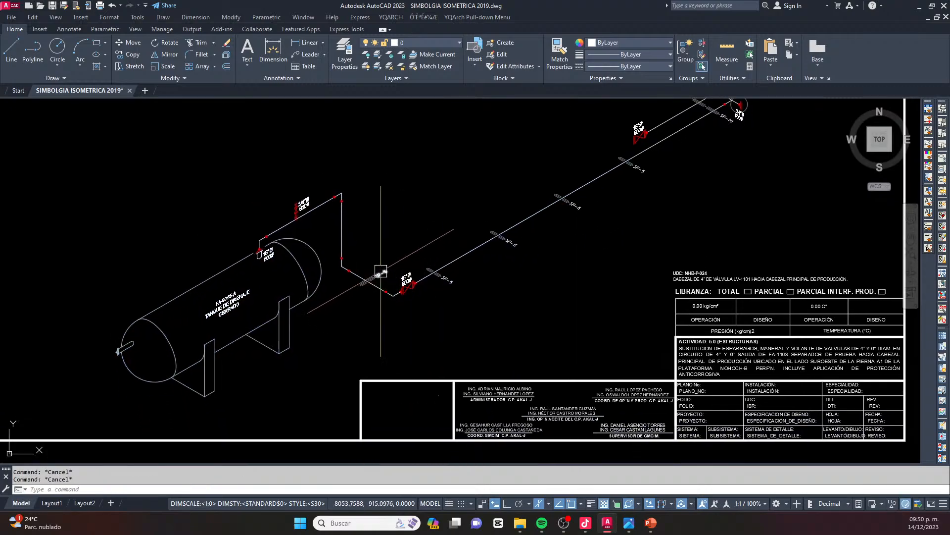
key("Return")
mouse_move(363, 154)
left_mouse_down()
mouse_move(127, 223)
mouse_move(59, 421)
mouse_move(347, 391)
mouse_move(368, 341)
mouse_move(575, 280)
mouse_move(678, 205)
mouse_move(661, 148)
mouse_move(632, 149)
left_mouse_up()
key("Return")
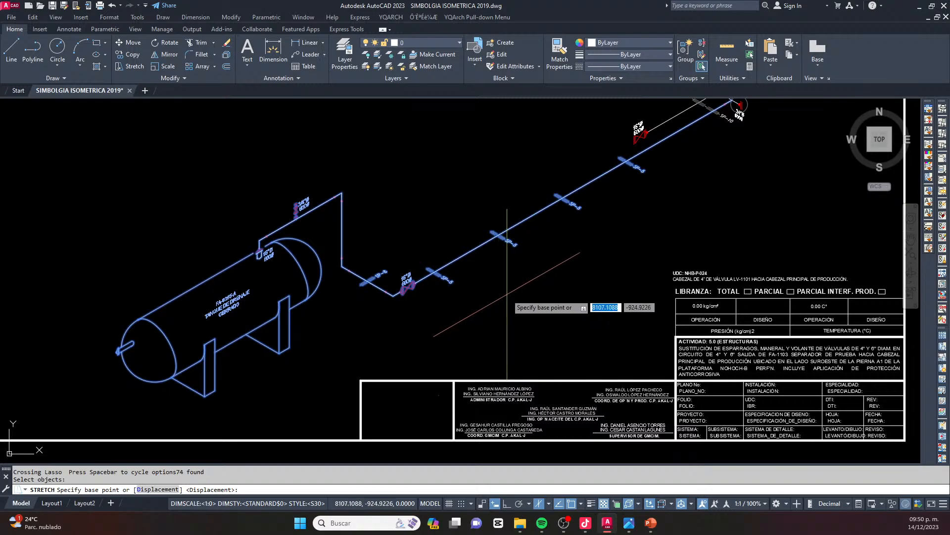
left_click(493, 302)
scroll(497, 280, "down", 5)
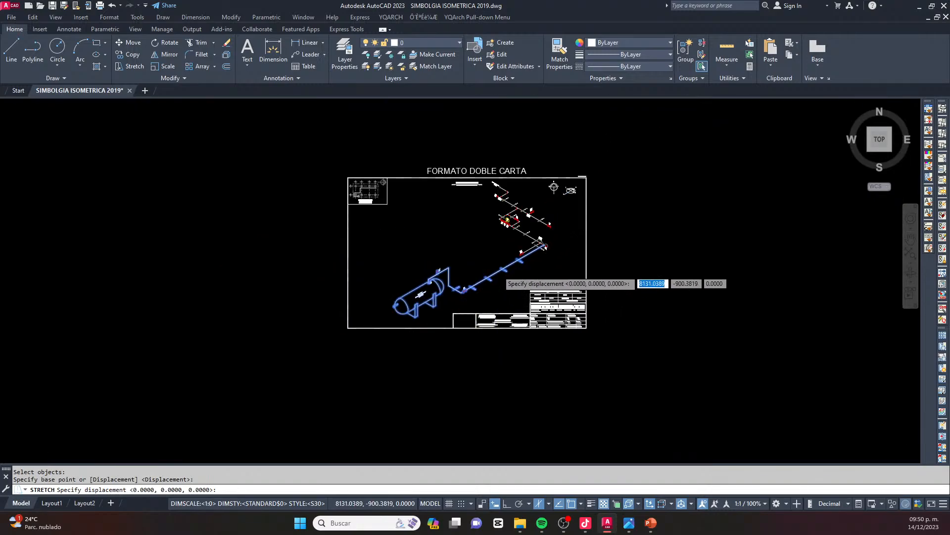
scroll(504, 293, "up", 3)
key("Escape")
key("Escape")
key("Escape")
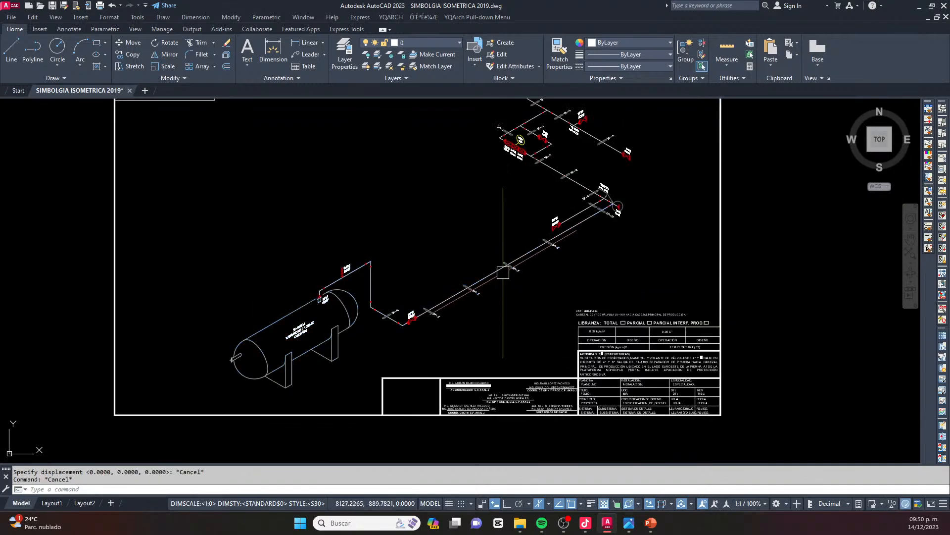
key("space")
mouse_move(383, 209)
left_mouse_down()
mouse_move(188, 342)
mouse_move(188, 399)
mouse_move(307, 404)
mouse_move(467, 329)
mouse_move(554, 337)
left_mouse_up()
key("Escape")
key("Escape")
key("Escape")
Examine how the isometric piping and the tank are distributed within the FORMATO DOBLE CARTA sheet
scroll(544, 240, "up", 2)
middle_click_drag(546, 239, 500, 263)
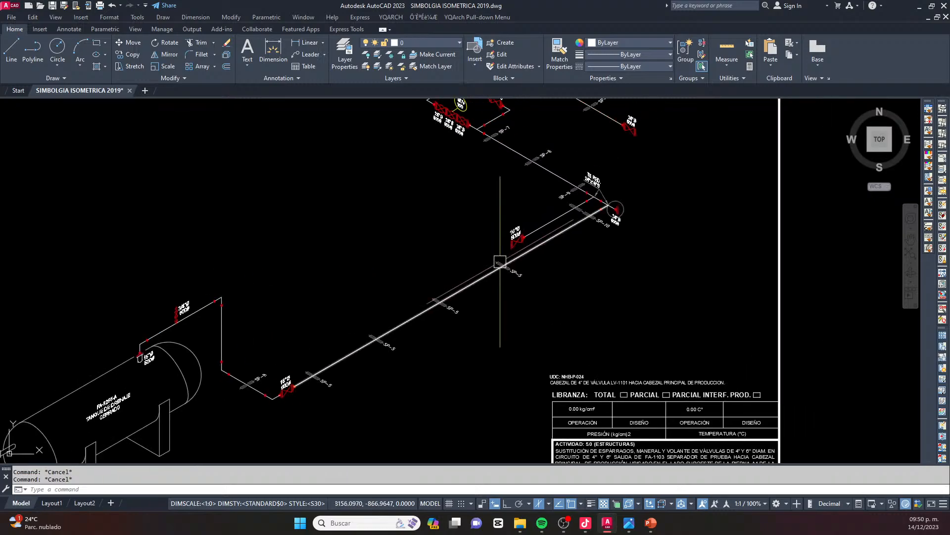
scroll(549, 192, "down", 4)
middle_click_drag(527, 122, 500, 182)
scroll(500, 182, "up", 4)
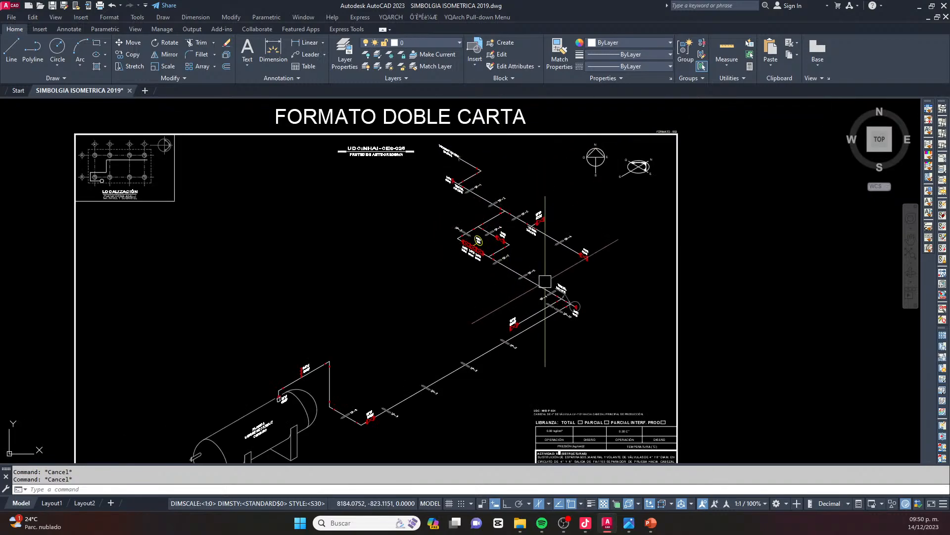
scroll(524, 226, "up", 2)
scroll(495, 213, "down", 2)
middle_click_drag(467, 239, 556, 145)
left_click(203, 288)
key("Escape")
key("Escape")
left_click(346, 405)
left_click(225, 272)
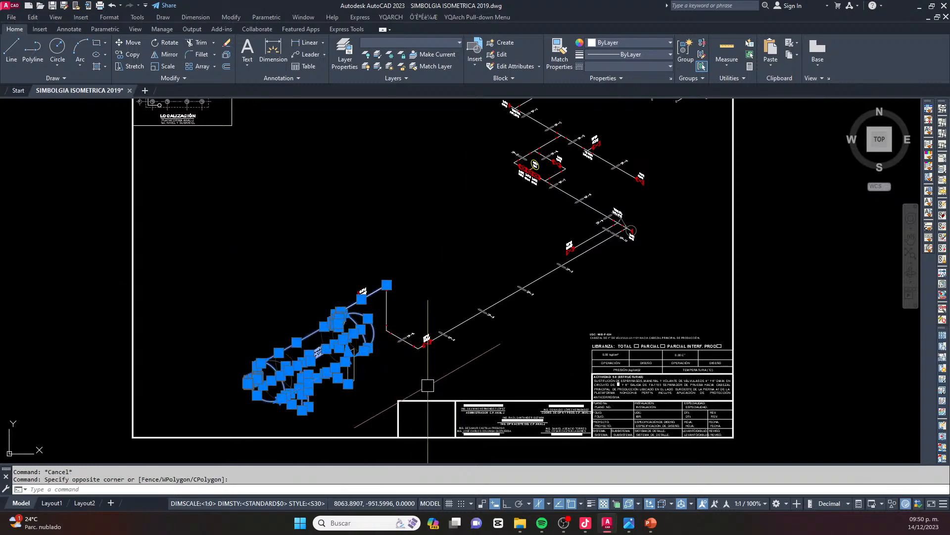
left_click(266, 204)
left_click(504, 357)
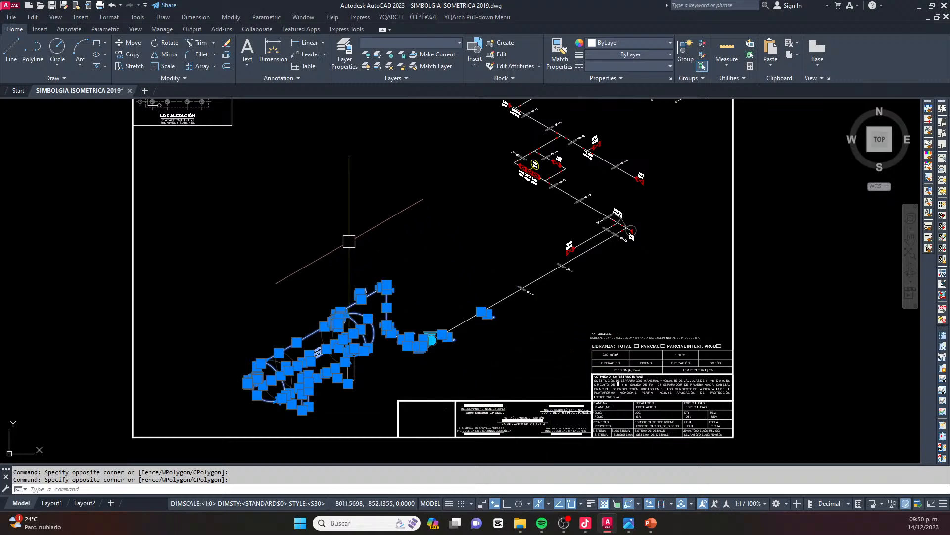
left_click(526, 356)
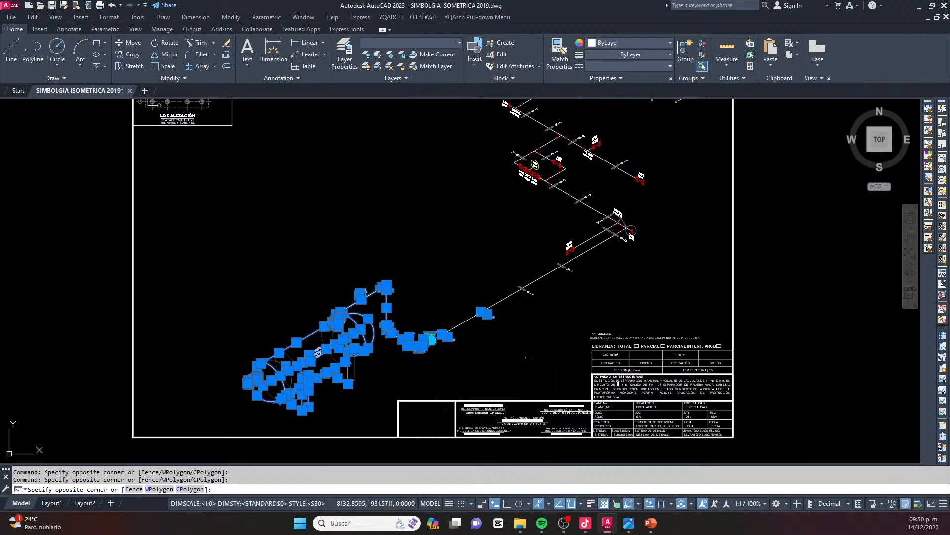
left_click(339, 250)
scroll(445, 350, "down", 4)
scroll(491, 322, "up", 2)
scroll(492, 322, "up", 2)
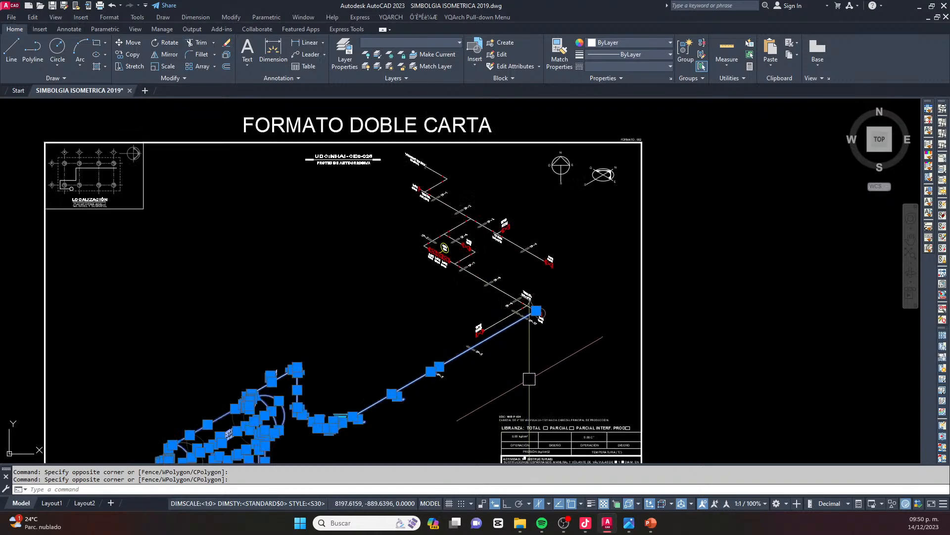
left_click(512, 383)
left_click(347, 275)
left_click(560, 349)
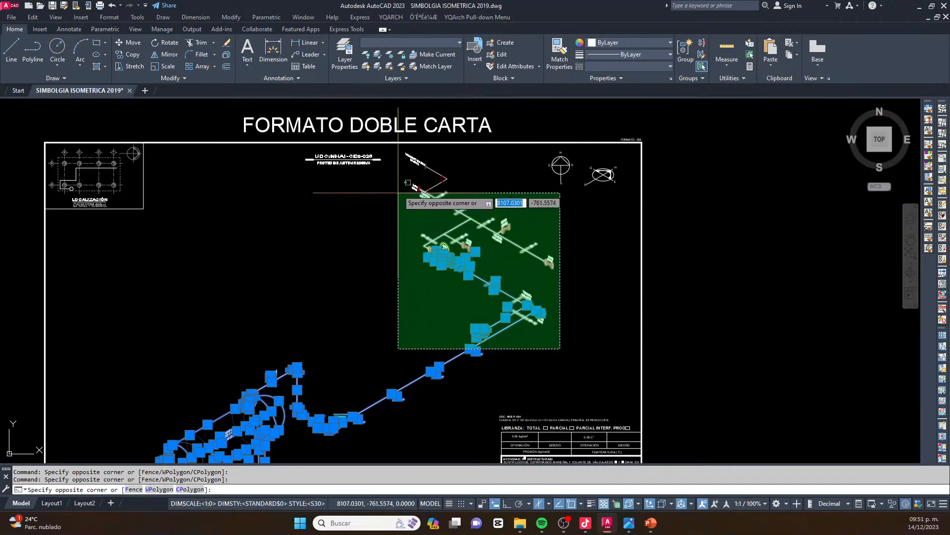
left_click(407, 190)
scroll(541, 255, "up", 4)
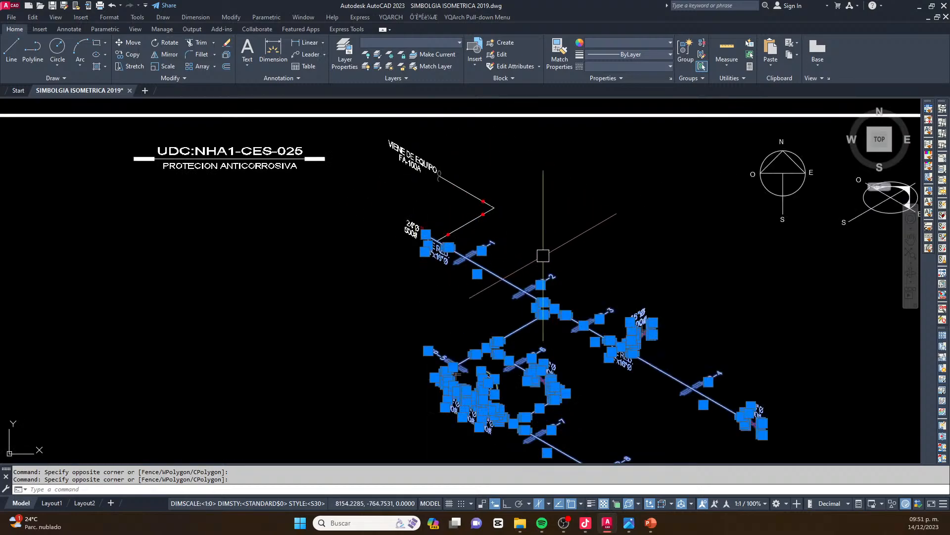
left_click(524, 250)
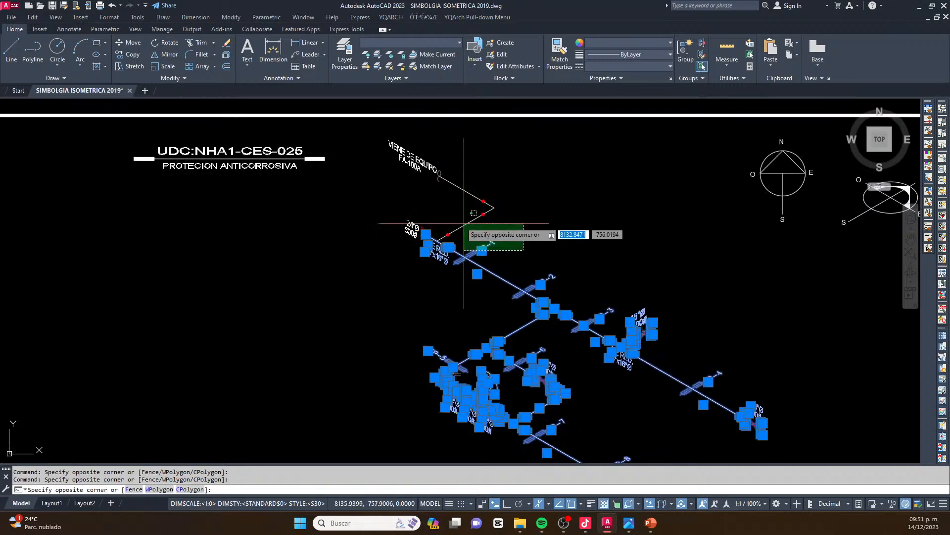
left_click(371, 145)
scroll(446, 168, "down", 5)
type("m")
key("Return")
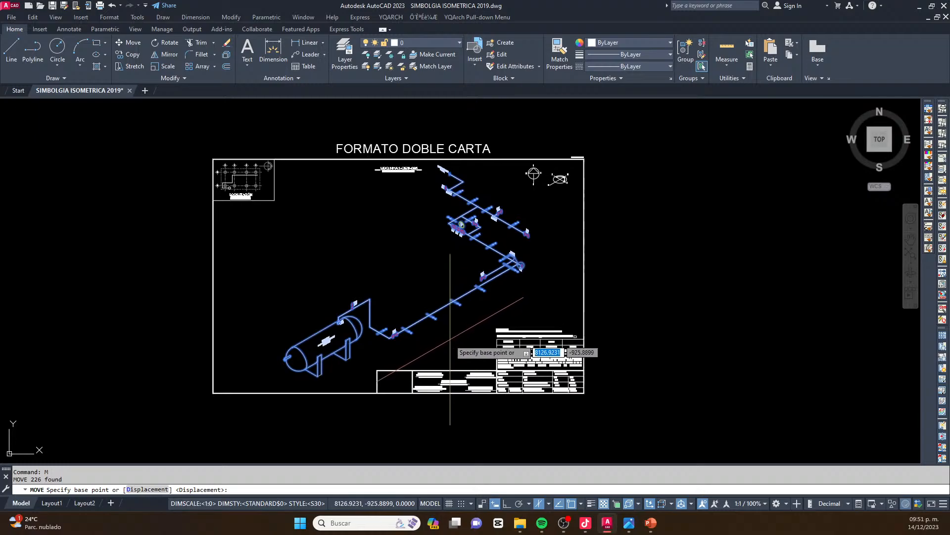
key("Escape")
key("Escape")
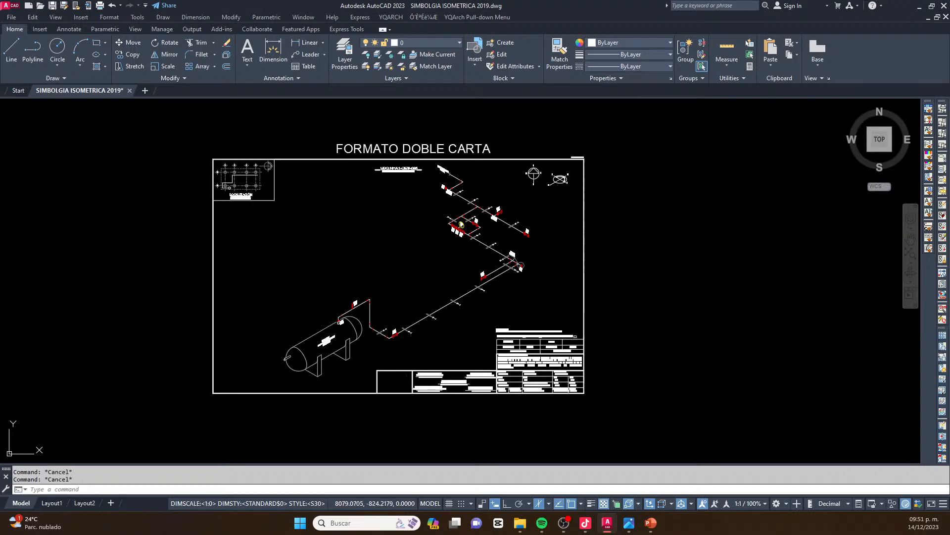
Reduce the pickbox size and the grip size in the drawing program's selection options
type("OP")
key("Return")
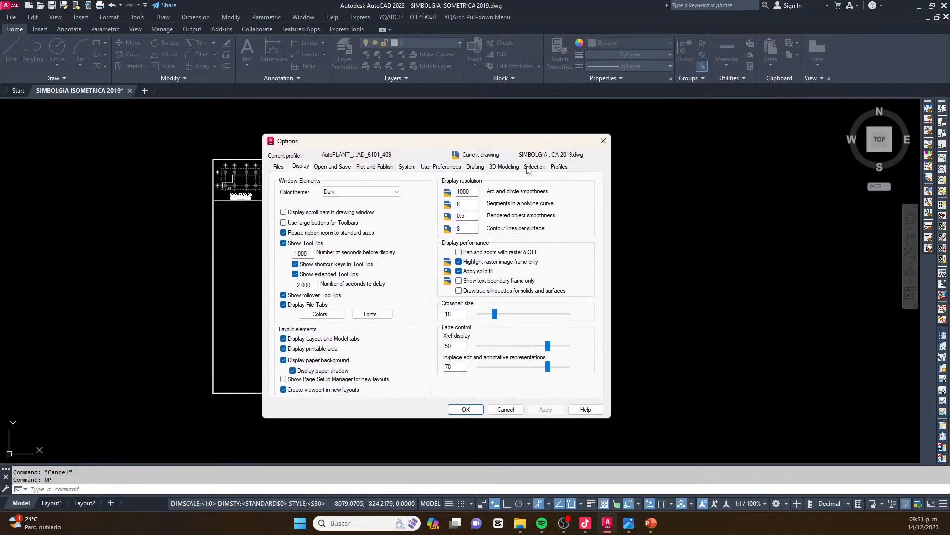
left_click(504, 167)
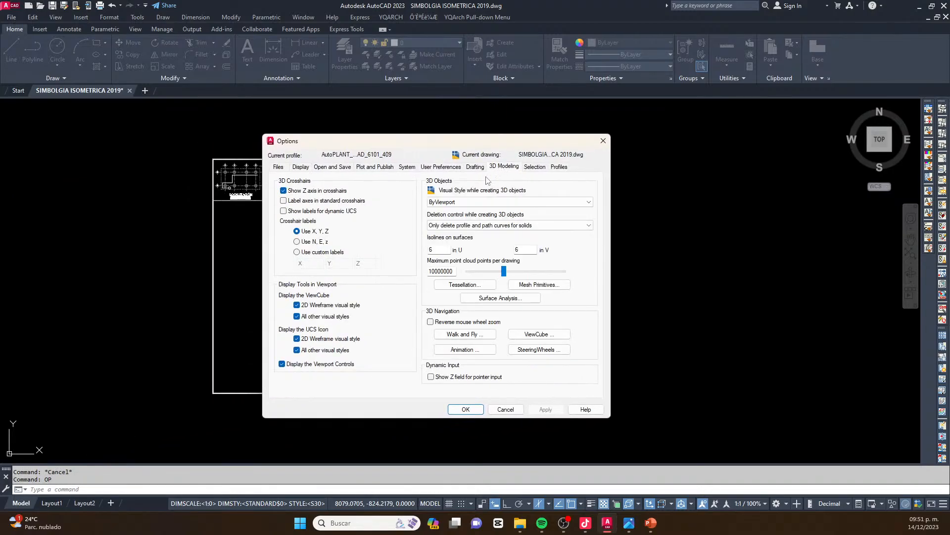
left_click(534, 167)
left_click_drag(365, 197, 339, 197)
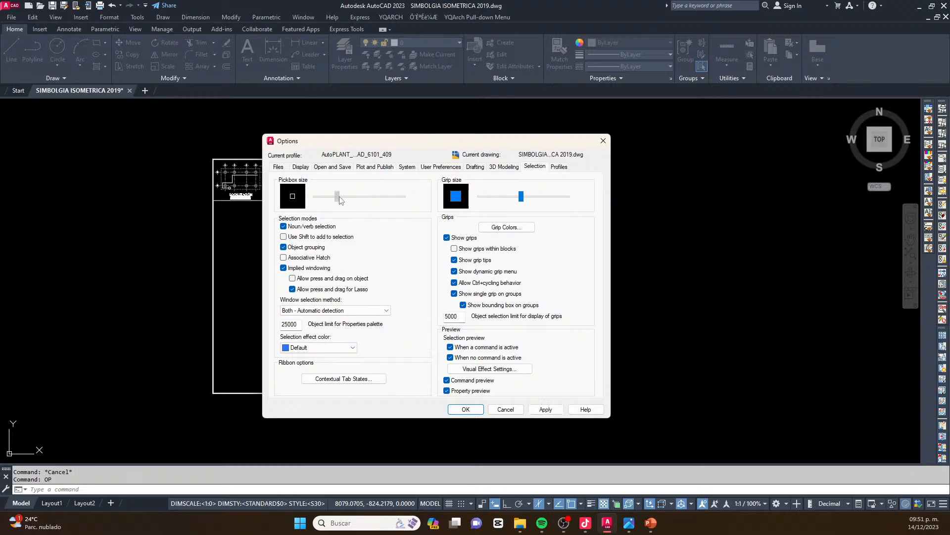
left_click_drag(516, 199, 506, 199)
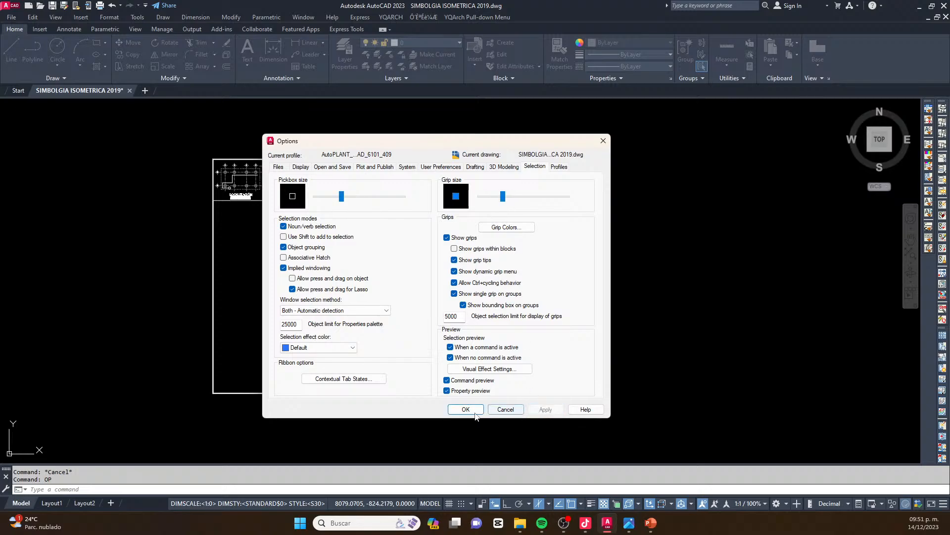
left_click(465, 409)
Examine the piping isometric on the double-letter sheet, including the plan and isometric north symbols
scroll(407, 250, "up", 3)
scroll(407, 251, "down", 5)
scroll(516, 243, "up", 7)
scroll(517, 243, "down", 3)
scroll(517, 208, "up", 1)
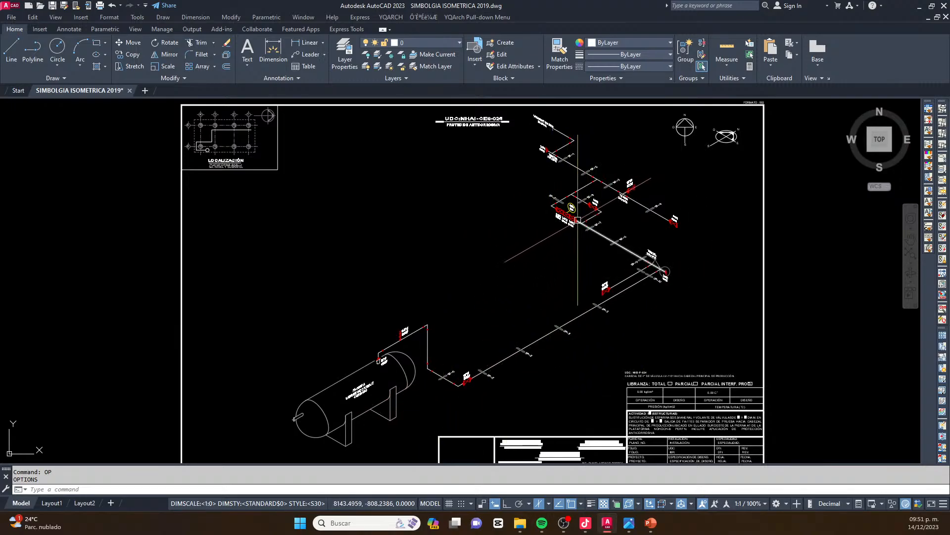
scroll(574, 211, "down", 2)
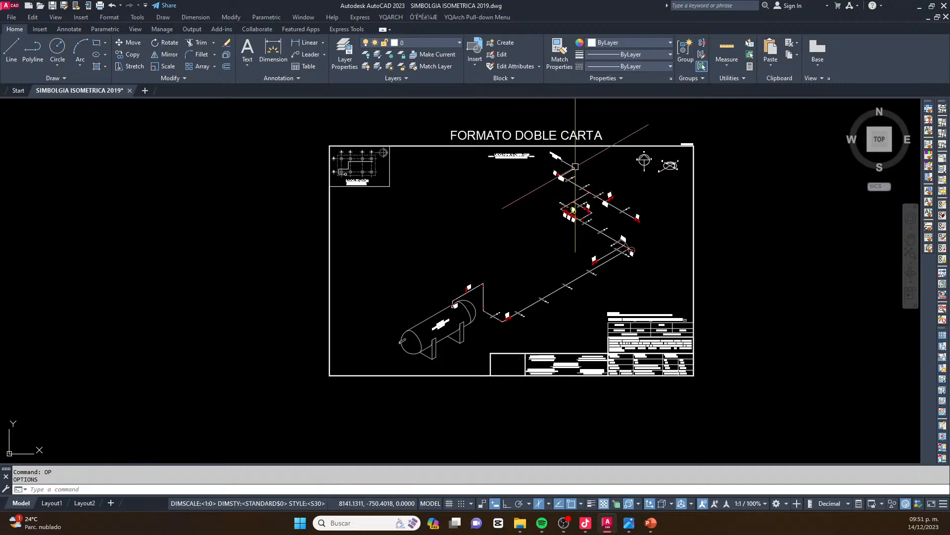
scroll(662, 148, "up", 5)
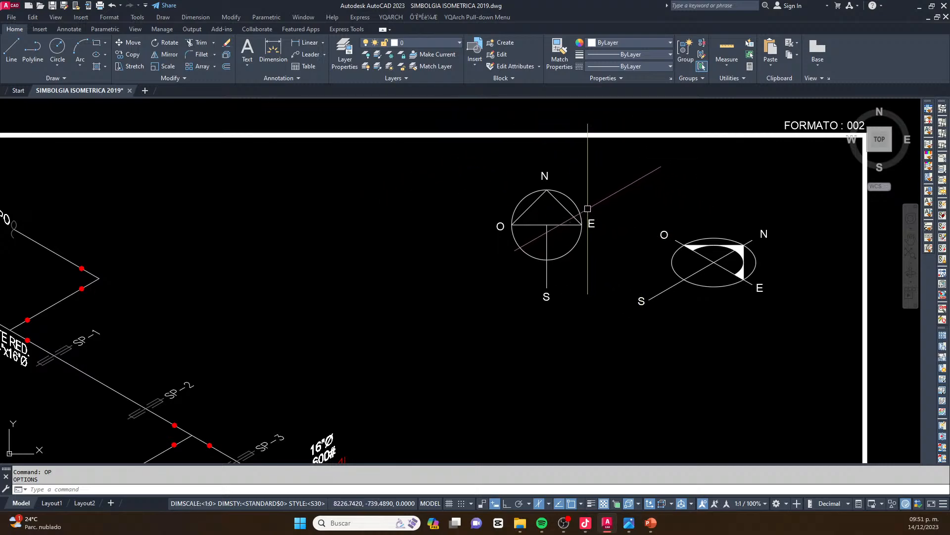
scroll(611, 205, "down", 4)
middle_click_drag(550, 217, 555, 163)
Cycle through the isometric drafting planes and finish on Isoplane Left
key("F5")
key("F5")
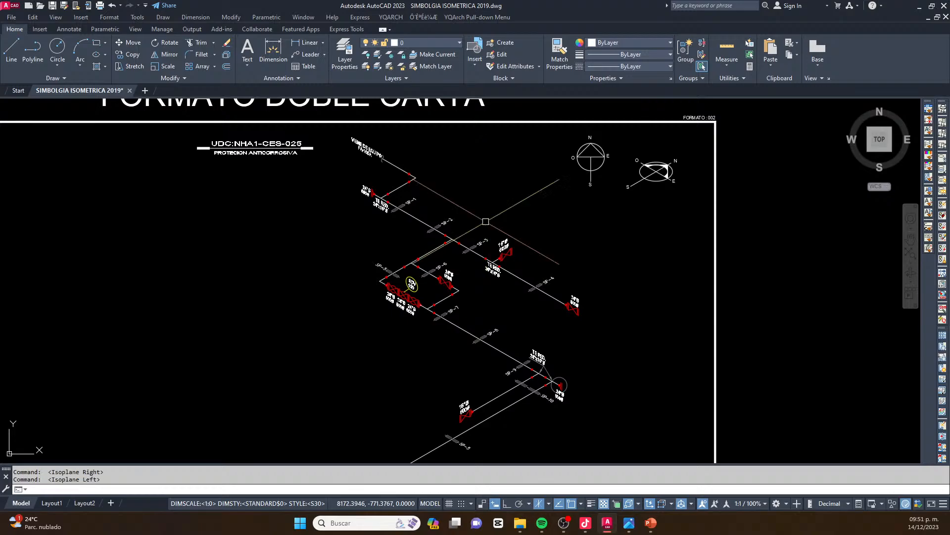
key("F5")
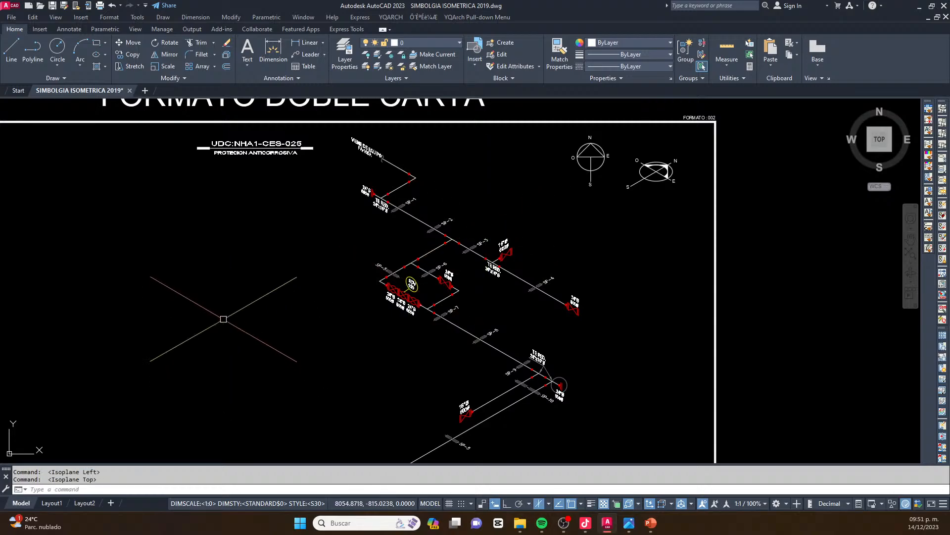
key("F5")
key("F5")
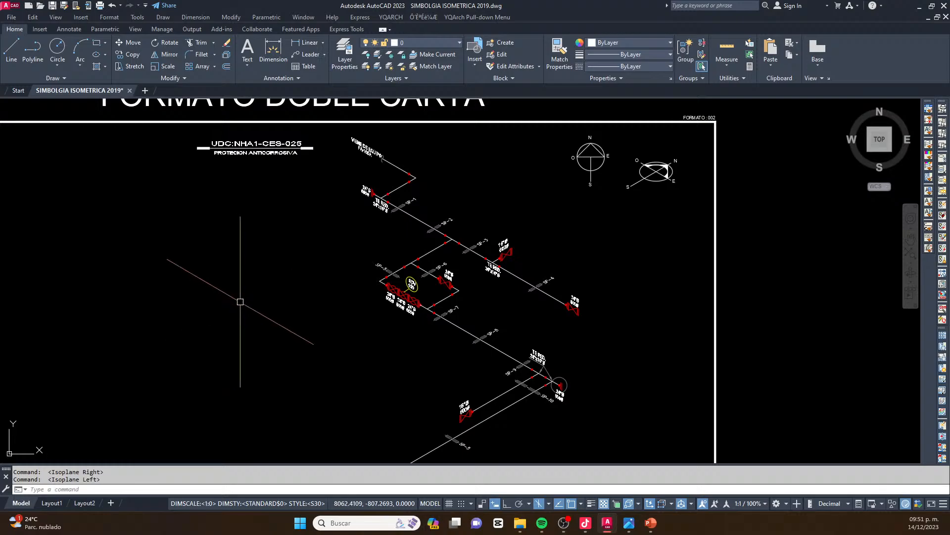
Toggle Ortho mode off and on, leaving it on, and run the AUDIT command on the drawing
key("F8")
key("F8")
key("F8")
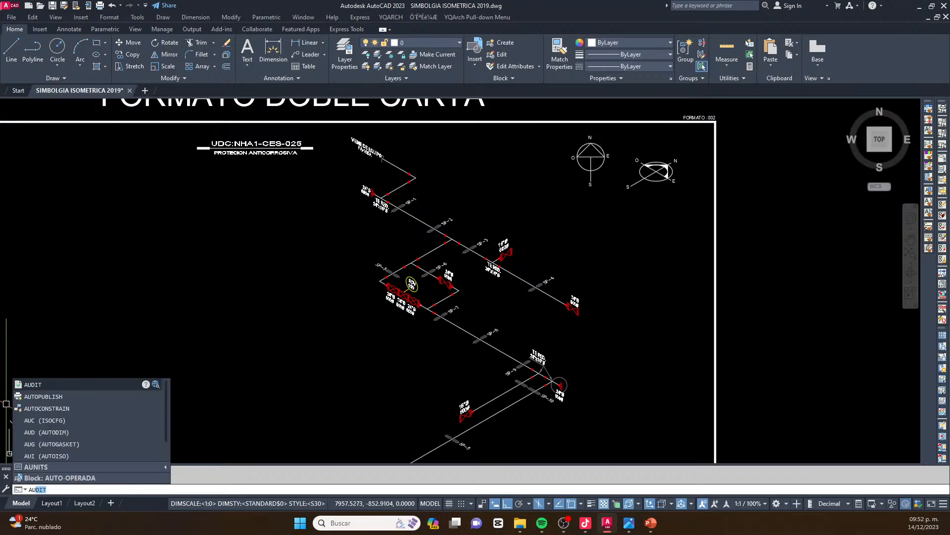
key("F8")
key("F8")
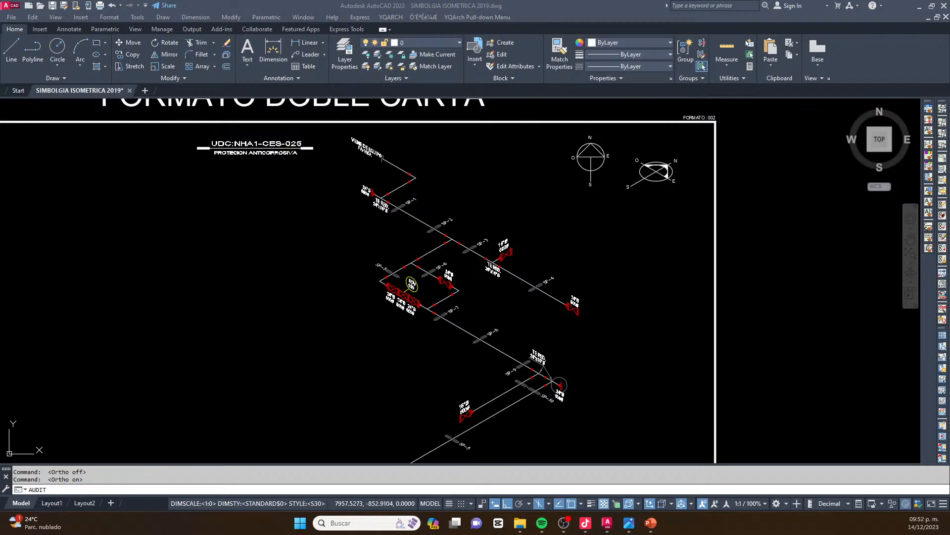
key("Return")
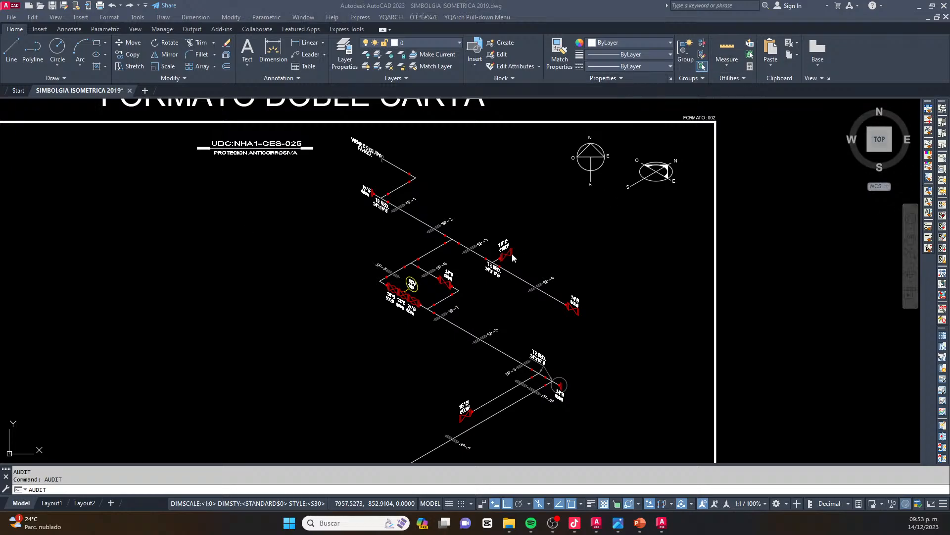
Switch to AutoCAD Plant 3D and open the ISOMETRICO 1 drawing from the PTIK project's Plant 3D drawings
mouse_move(662, 522)
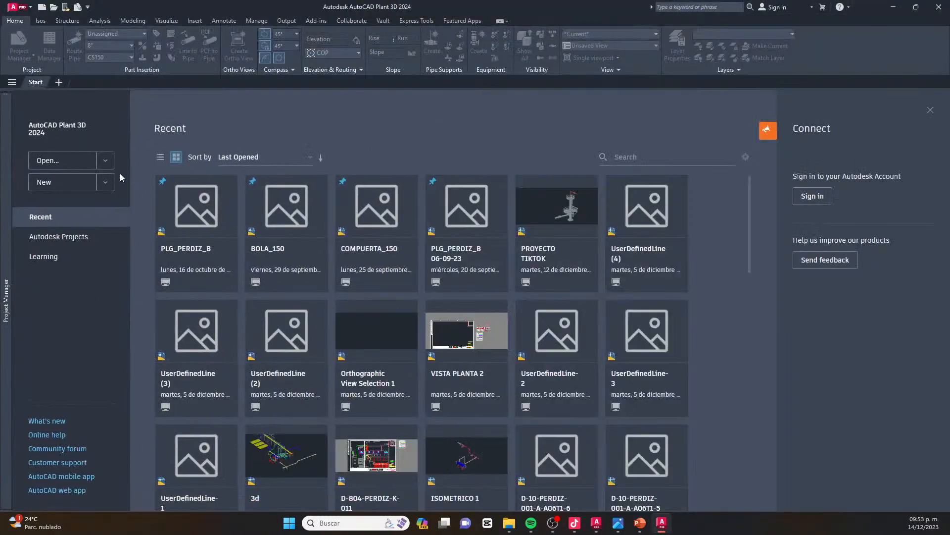
mouse_move(5, 218)
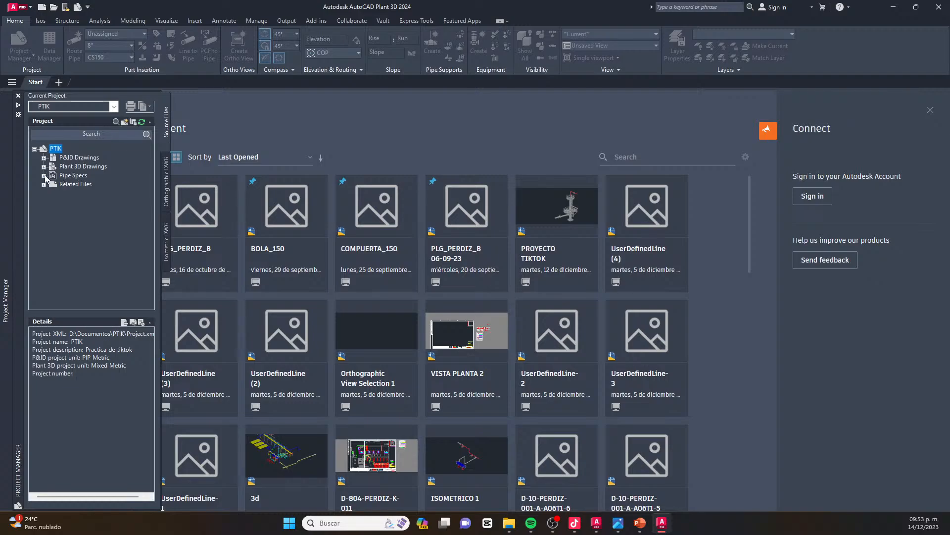
double_click(76, 167)
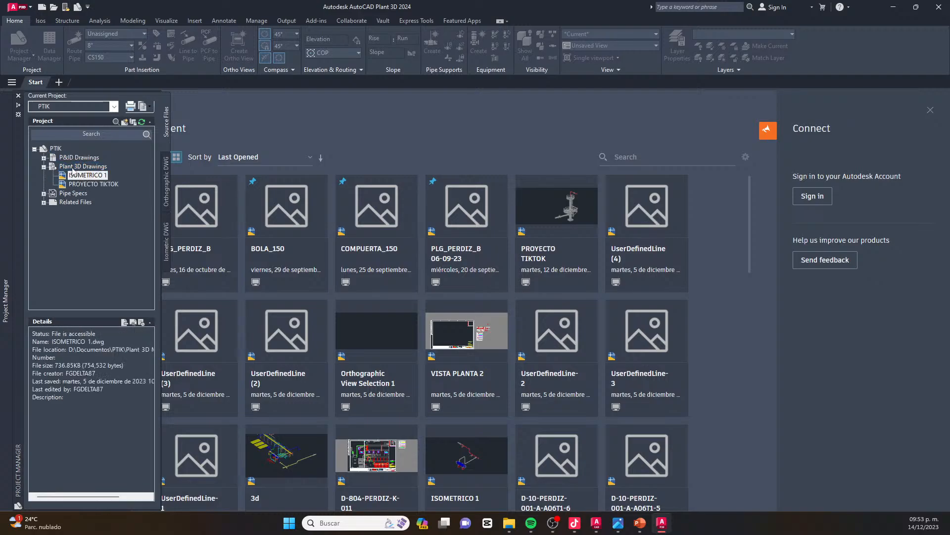
double_click(92, 174)
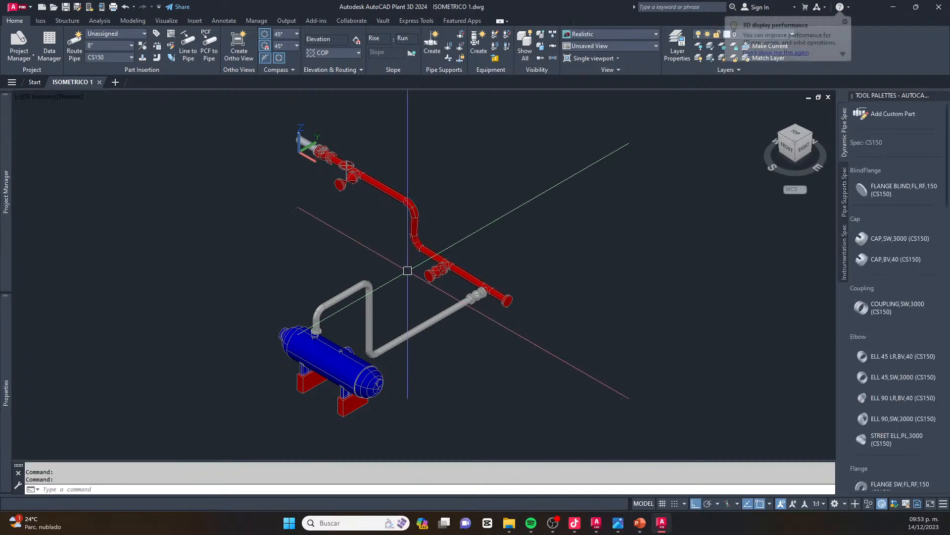
scroll(344, 296, "up", 6)
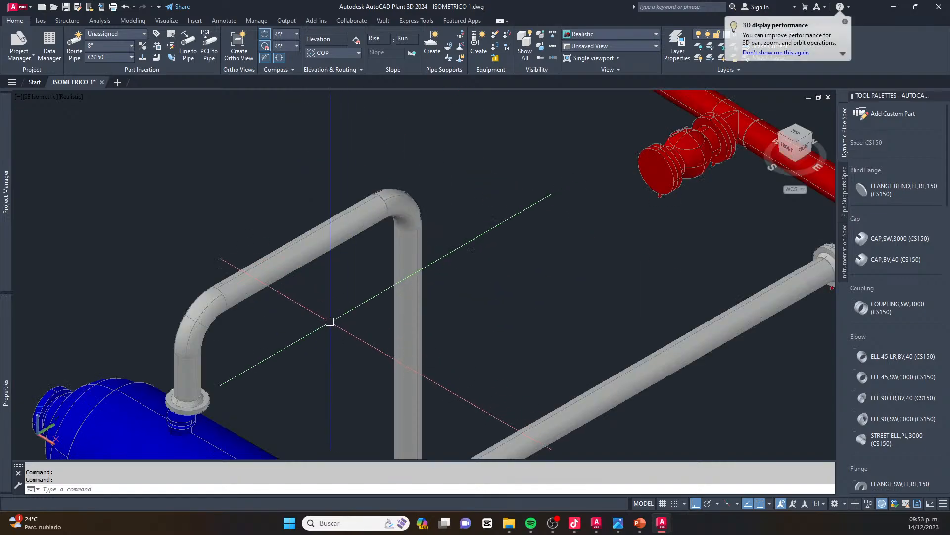
scroll(330, 321, "down", 2)
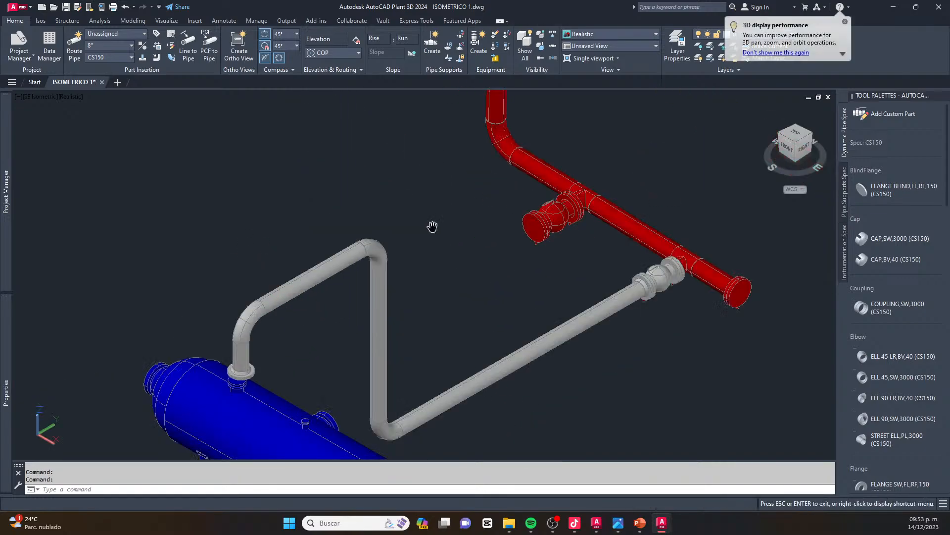
scroll(435, 238, "down", 5)
key("Escape")
scroll(475, 213, "down", 2)
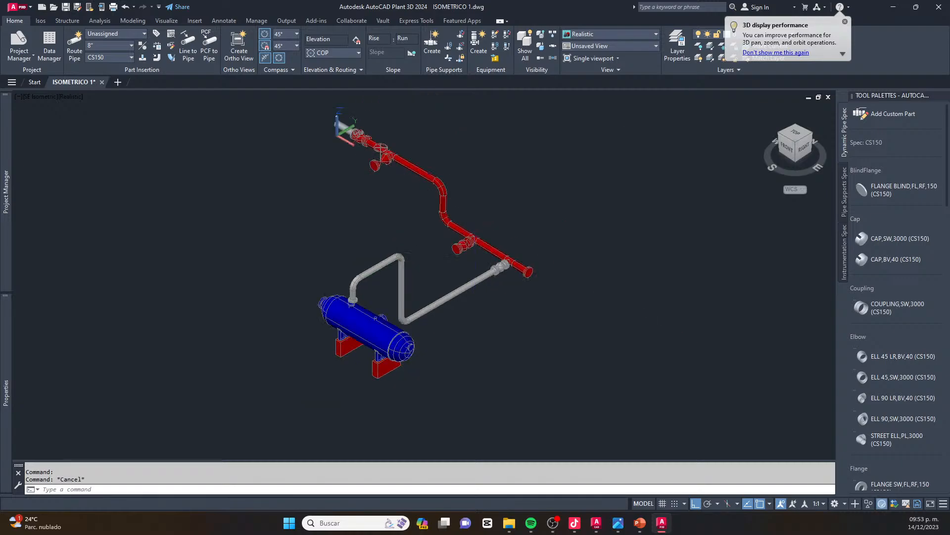
left_click(420, 144)
left_click(303, 203)
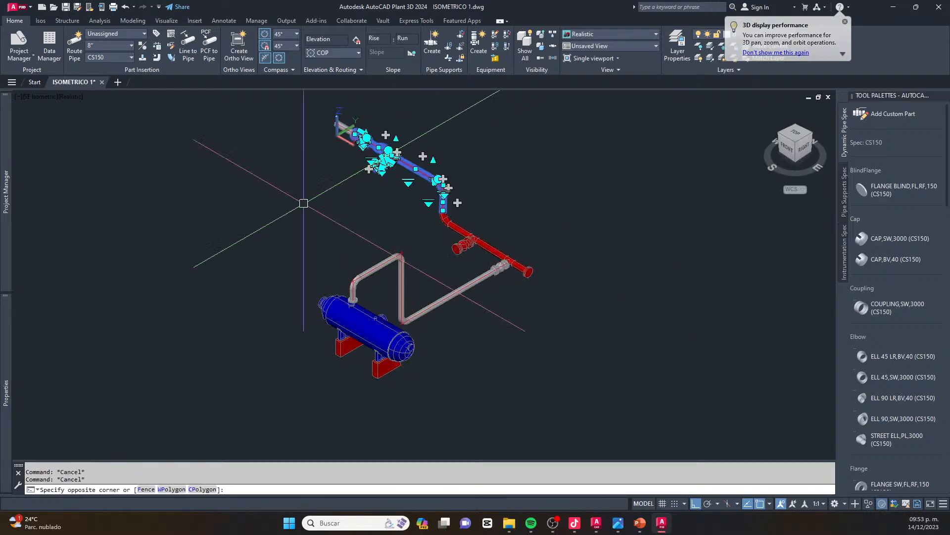
key("Escape")
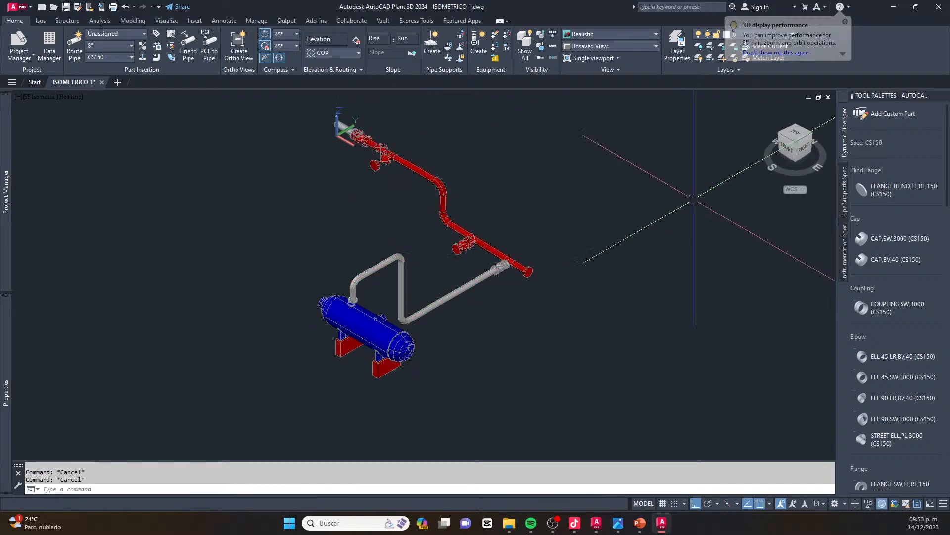
Delete the upper red piping run through its vertical drop, plus the short grey pipe left at its start
left_click(552, 142)
left_click(337, 211)
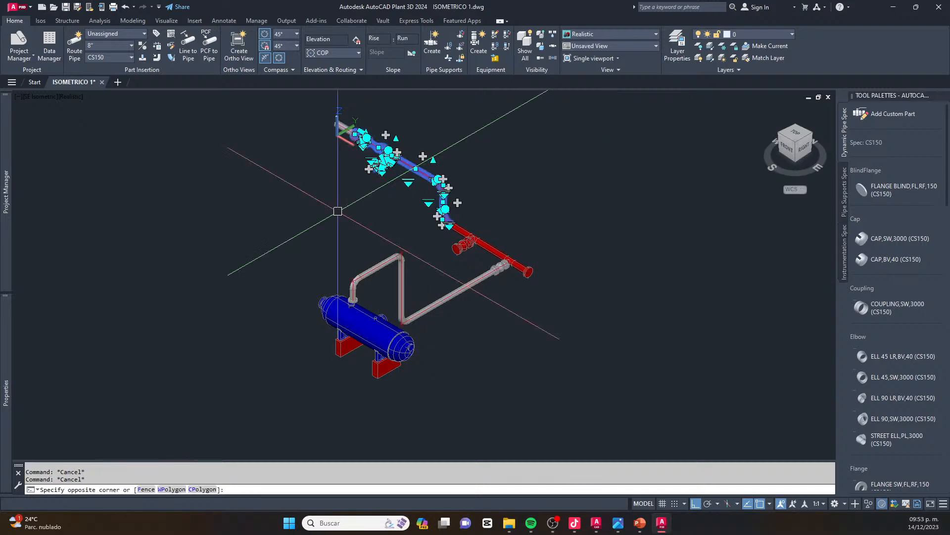
key("Delete")
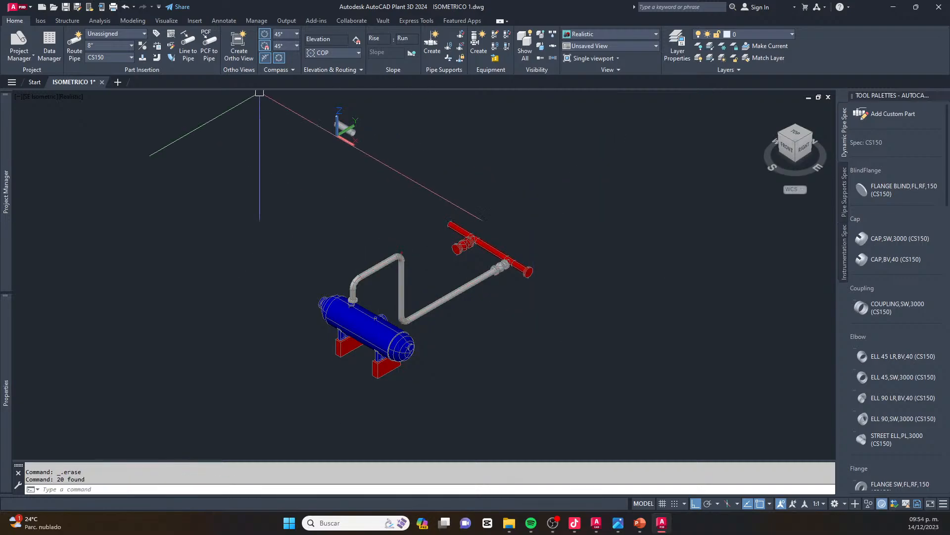
left_click(311, 162)
left_click(388, 97)
key("Delete")
Delete the remaining red header with its valves and the long grey pipe connecting it to the tank line's vertical leg
left_click(583, 176)
left_click(448, 309)
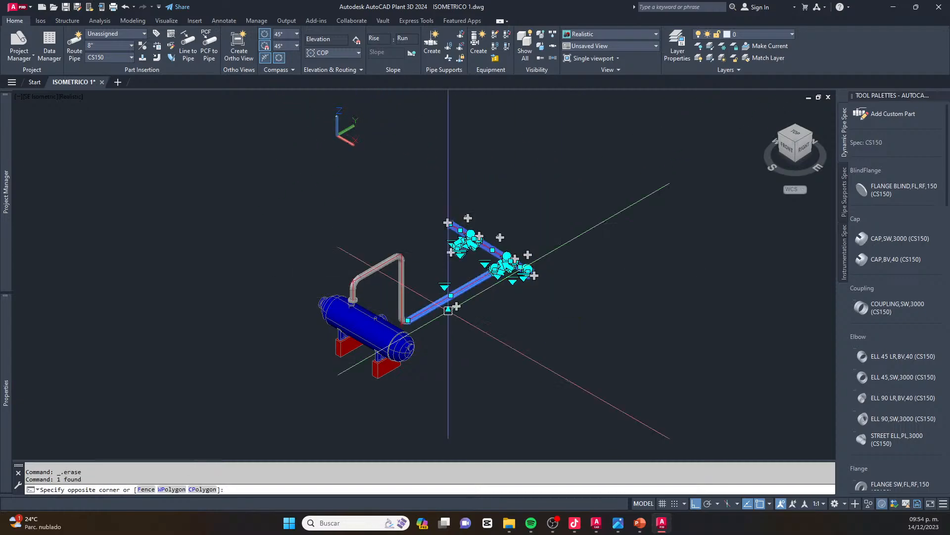
key("Delete")
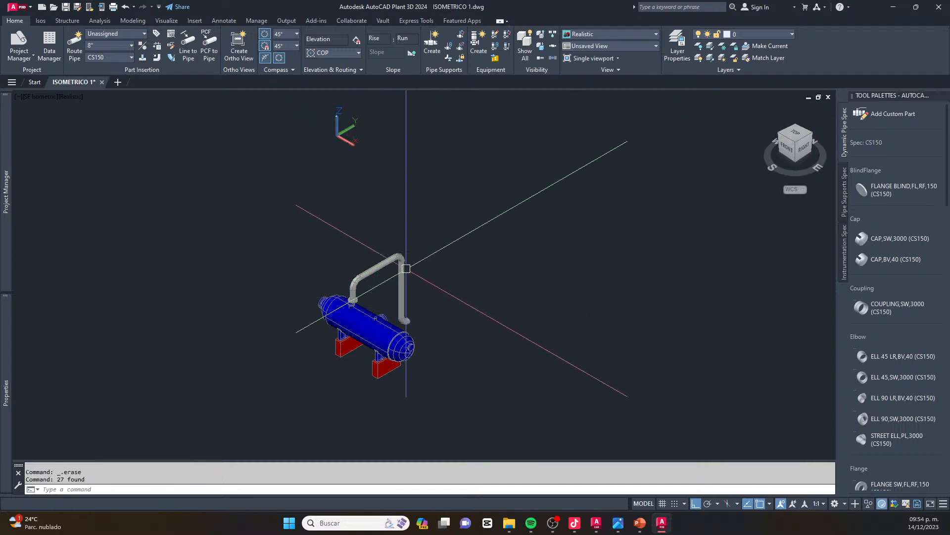
Delete the remaining grey pipe run with its vertical leg, the loose elbow, and the flange left on the tank nozzle
left_click(416, 237)
left_click(351, 287)
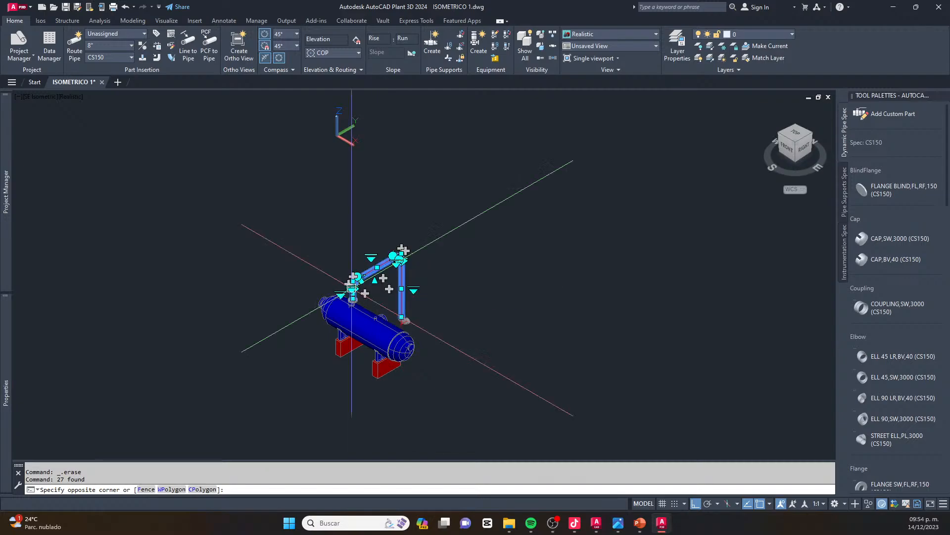
key("Delete")
scroll(391, 317, "up", 2)
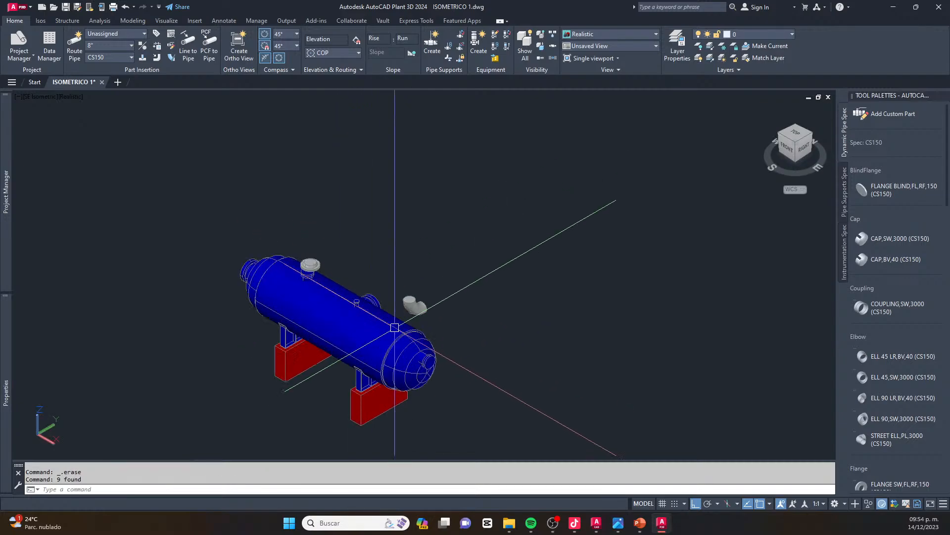
scroll(394, 328, "up", 4)
left_click(424, 285)
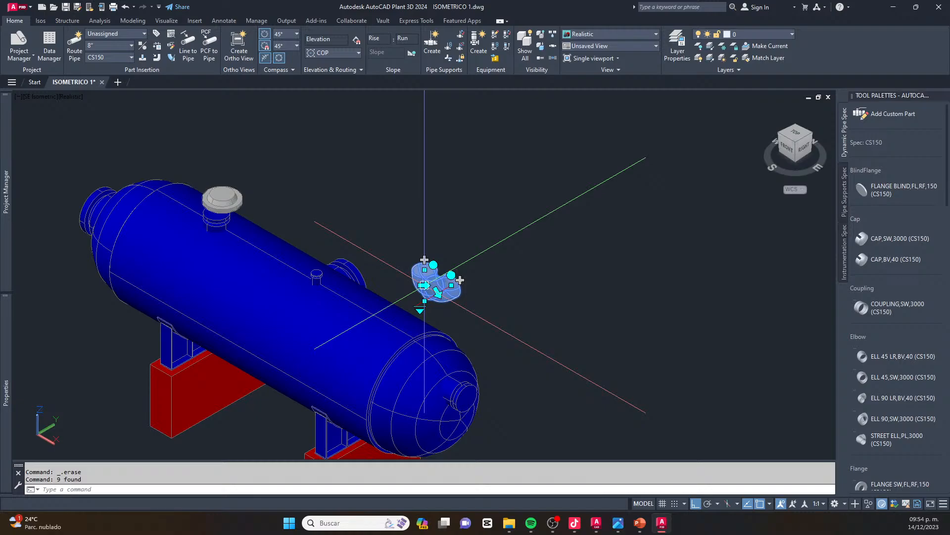
key("Delete")
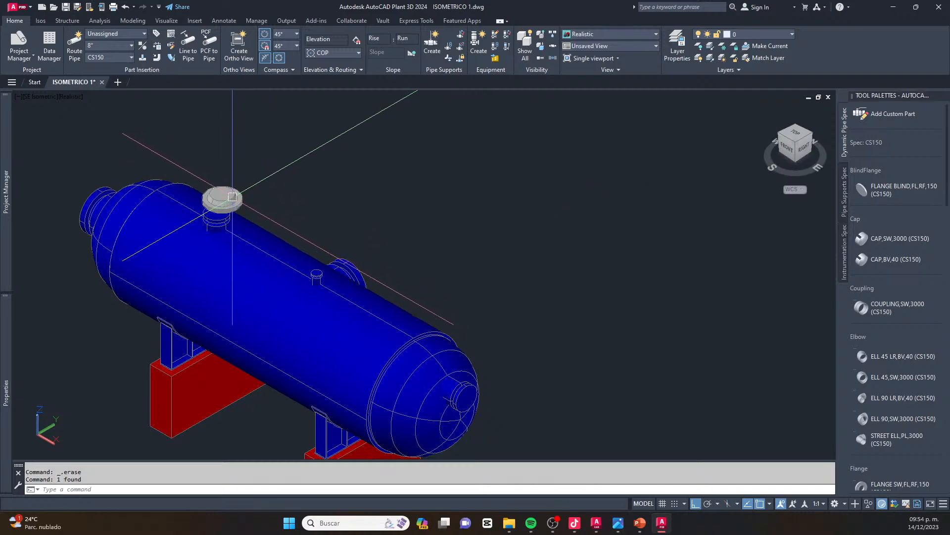
scroll(391, 213, "down", 5)
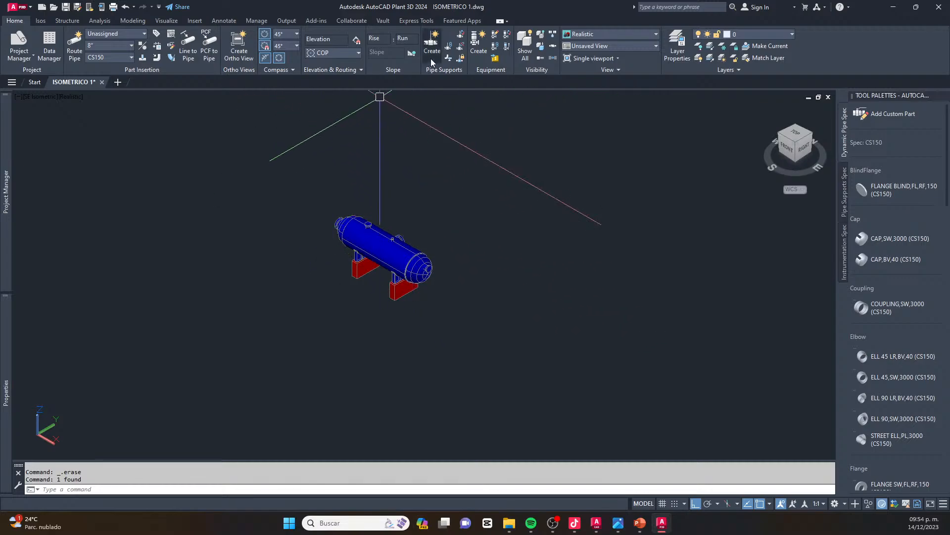
Arrange the SIMBOLGIA ISOMETRICA 2019 drawing and the ISOMETRICO 1 Plant 3D model side by side
left_click_drag(444, 7, 664, 73)
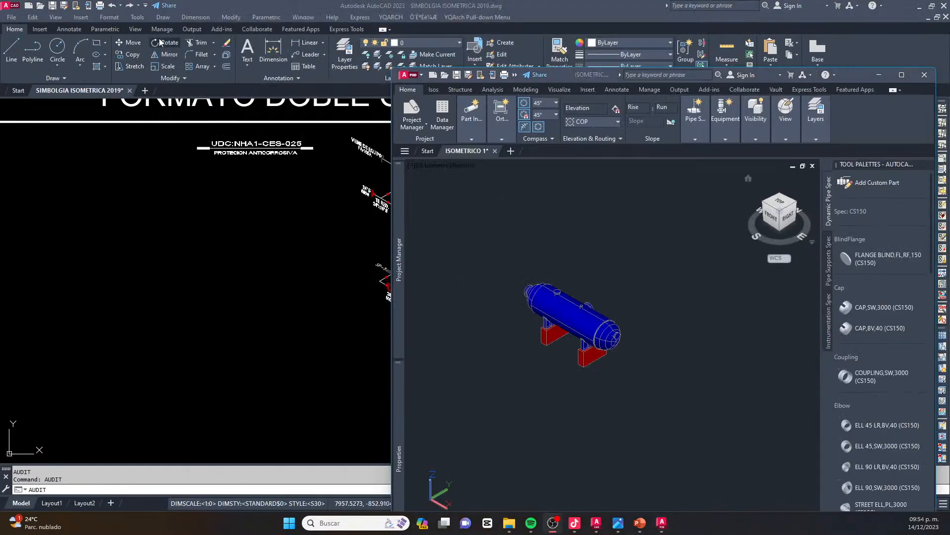
left_click(160, 42)
double_click(325, 6)
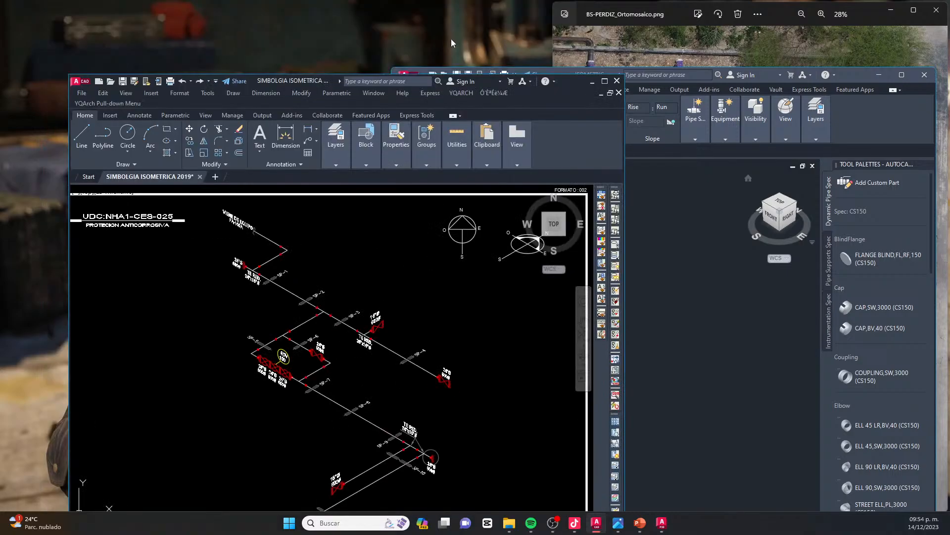
left_click_drag(326, 80, 346, 34)
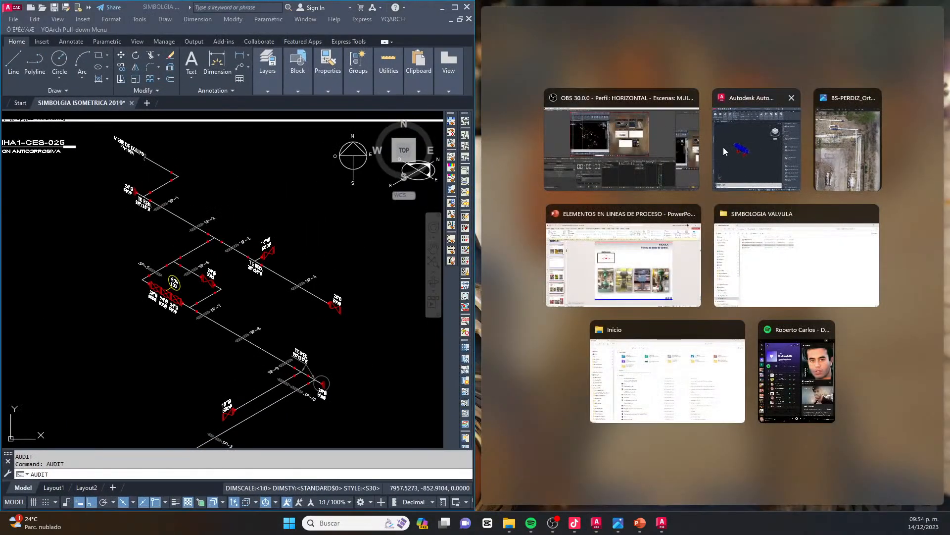
left_click(731, 151)
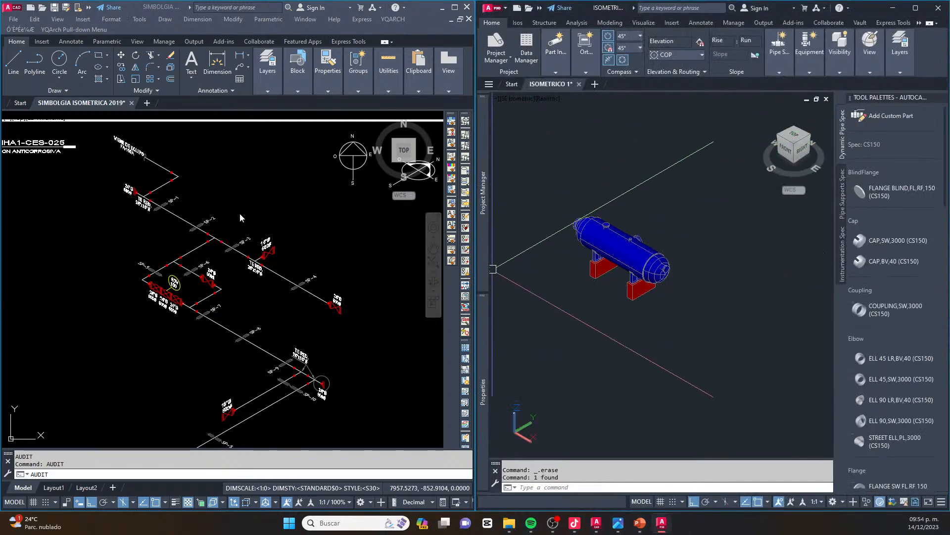
Examine the free space around the tank in the model and the line's starting callouts at the reducing tee in the isometric
scroll(660, 280, "down", 6)
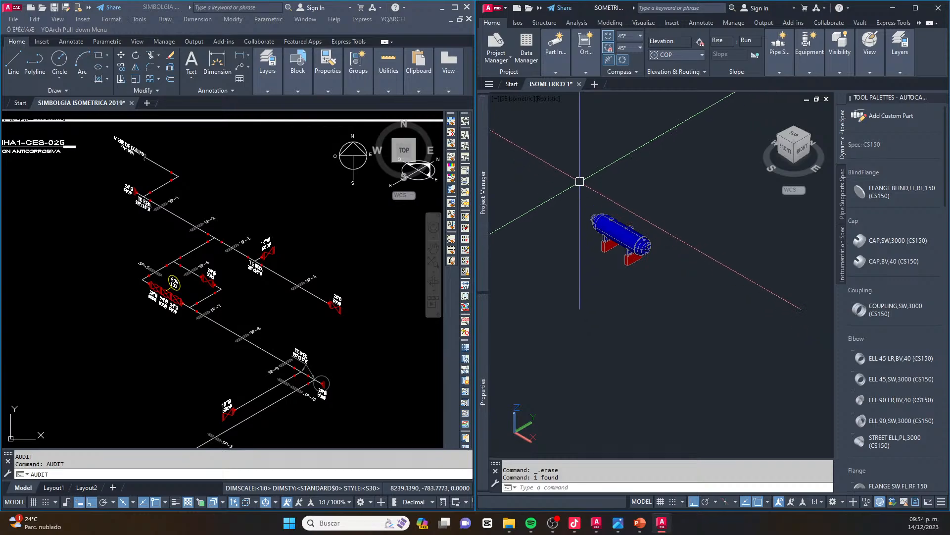
scroll(603, 288, "up", 4)
middle_click_drag(603, 287, 601, 217)
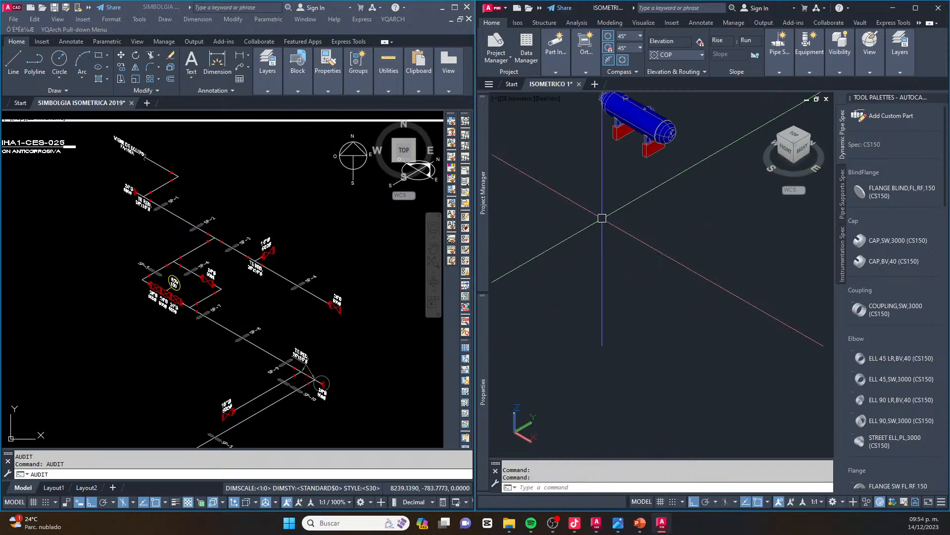
scroll(601, 212, "up", 2)
scroll(601, 194, "up", 2)
left_click(95, 209)
scroll(121, 190, "up", 5)
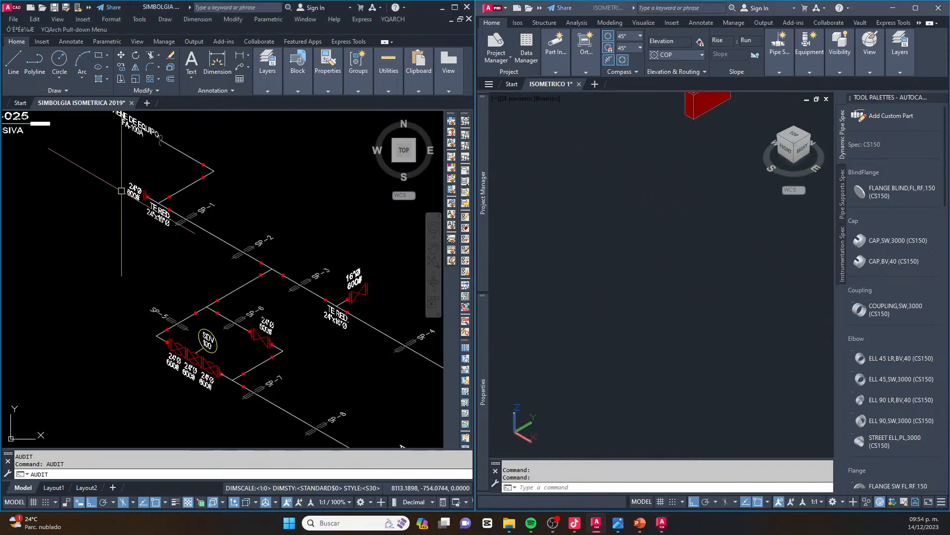
scroll(169, 192, "up", 4)
scroll(111, 183, "down", 3)
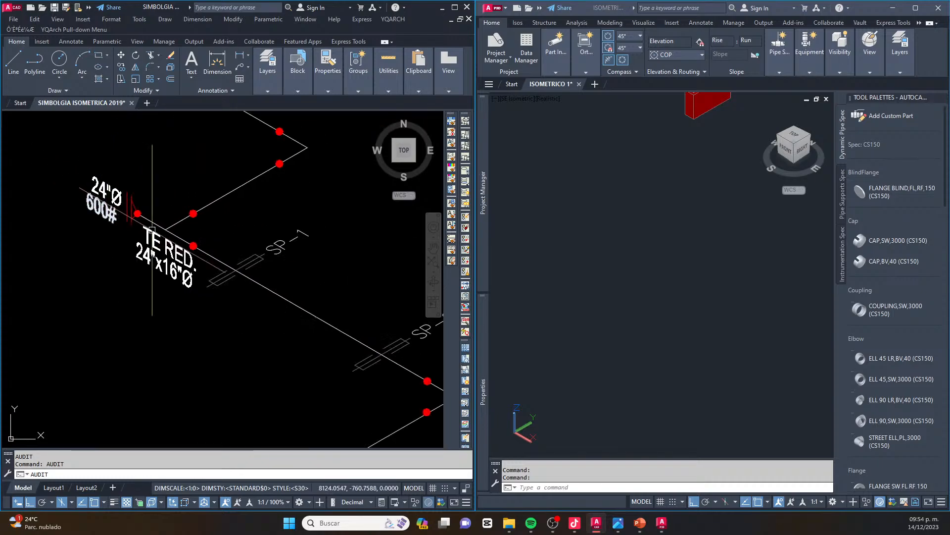
Widen the Plant 3D window by shifting the split toward the isometric drawing, keeping both drawings side by side
left_click(560, 67)
left_click_drag(474, 179, 331, 180)
key("Escape")
scroll(137, 271, "down", 8)
key("Escape")
scroll(146, 259, "up", 4)
mouse_move(147, 250)
middle_mouse_down()
mouse_move(102, 248)
mouse_move(116, 254)
middle_mouse_up()
scroll(104, 248, "down", 2)
left_click(550, 228)
key("Escape")
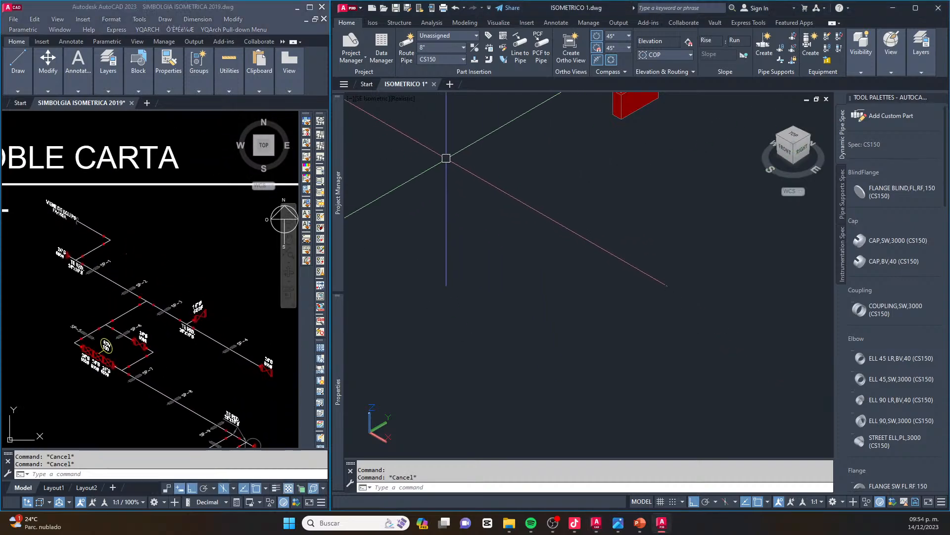
Set the piping spec to CS600 and the nominal pipe size to 24" to match the isometric's 24"Ø 600# callout
scroll(62, 263, "up", 5)
key("Escape")
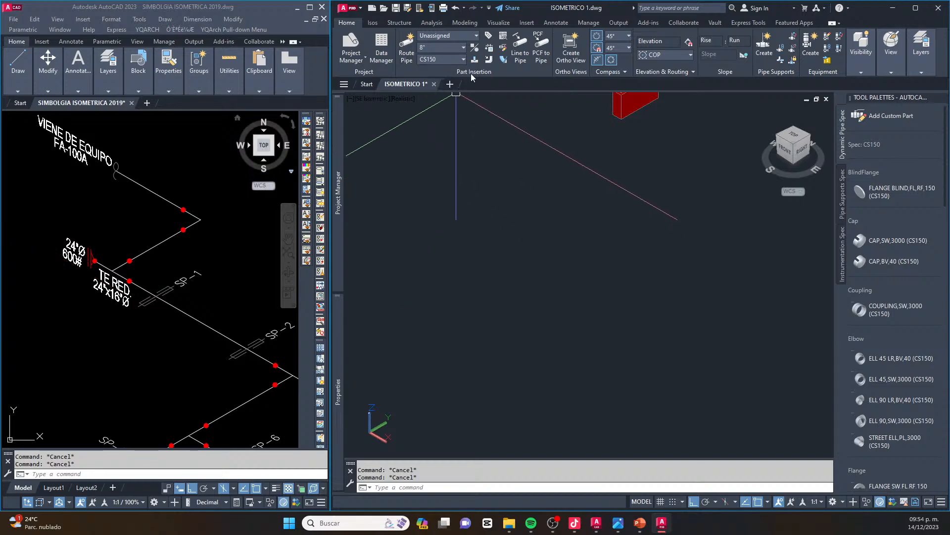
left_click(464, 59)
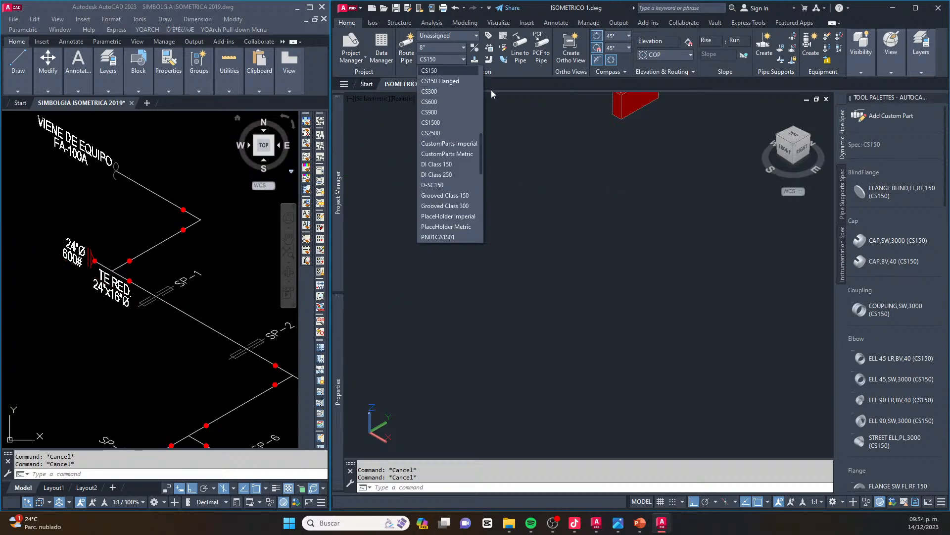
left_click(436, 103)
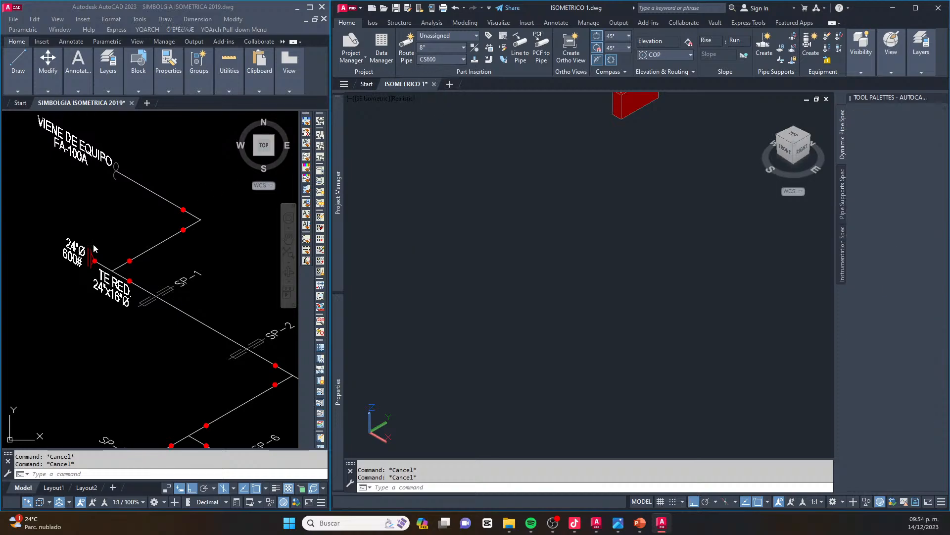
left_click(444, 47)
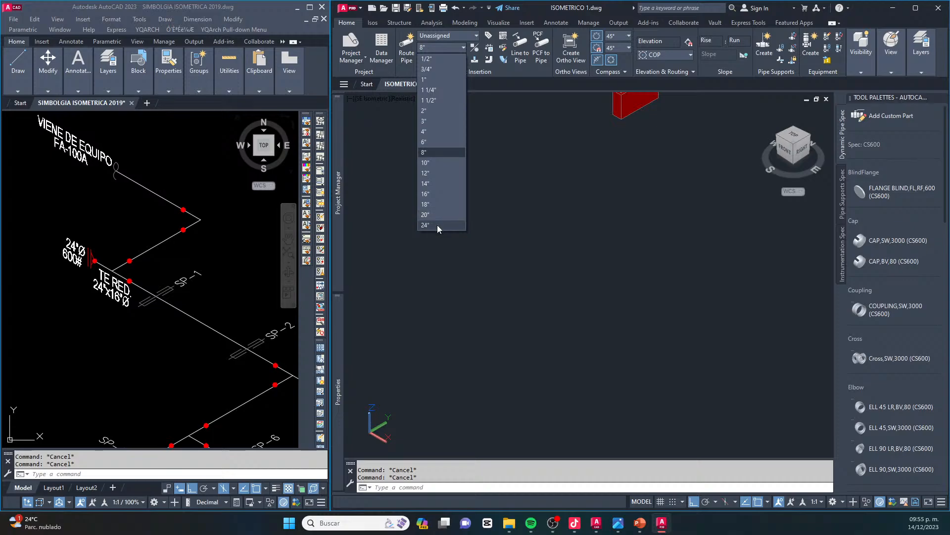
left_click(452, 224)
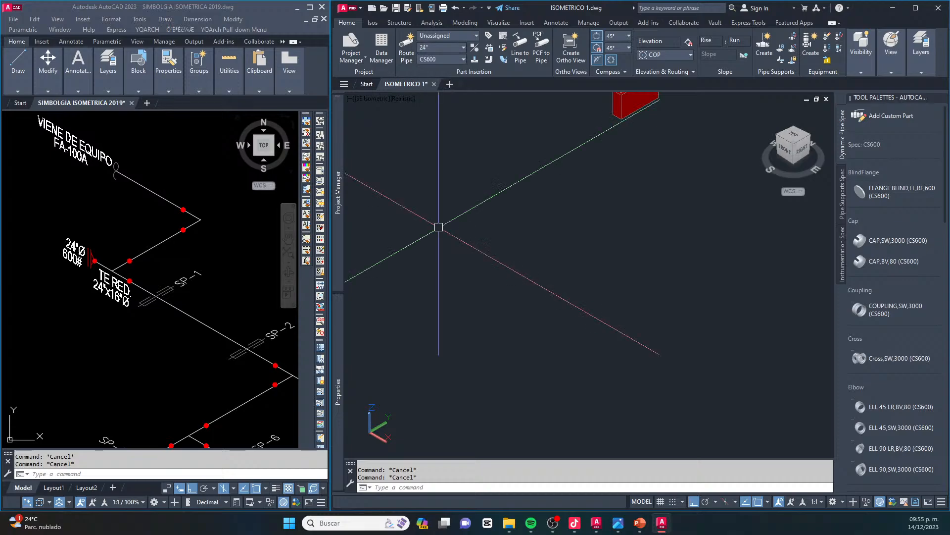
Route a long straight 24" pipe parallel to the X axis in the empty area in front of the tank
left_click(407, 47)
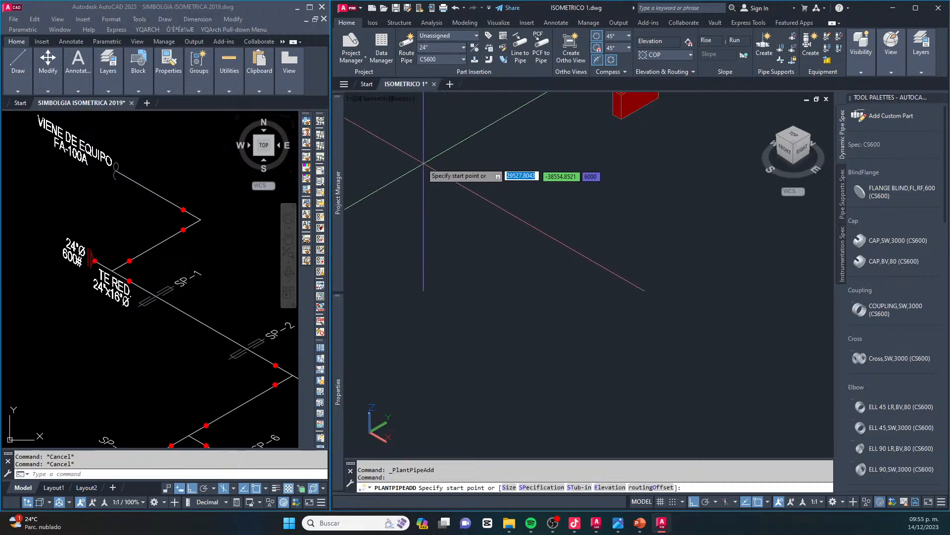
left_click(417, 157)
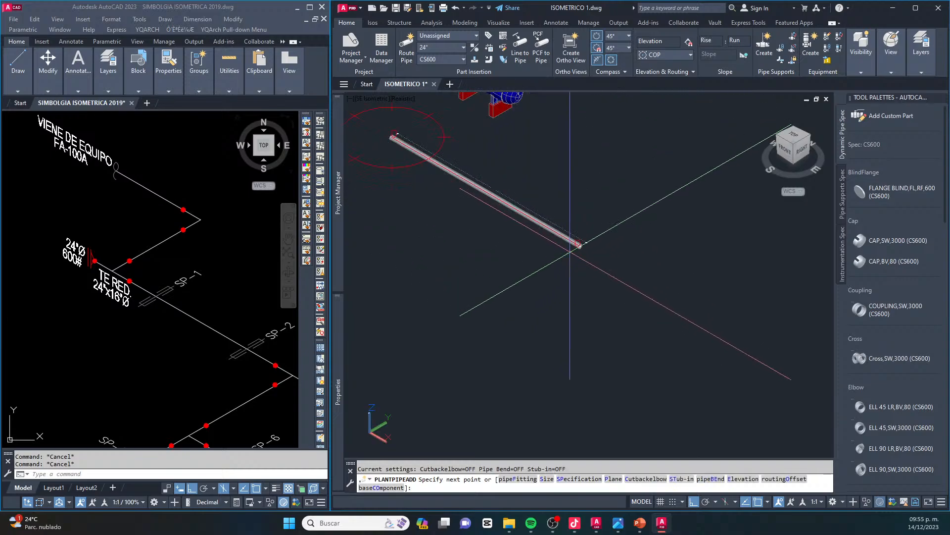
left_click(576, 245)
key("Escape")
Attach a FLANGE BLIND,FL,RF,600 (CS600) to the starting end of the 24" pipe, matching the isometric's end symbol
left_click(113, 252)
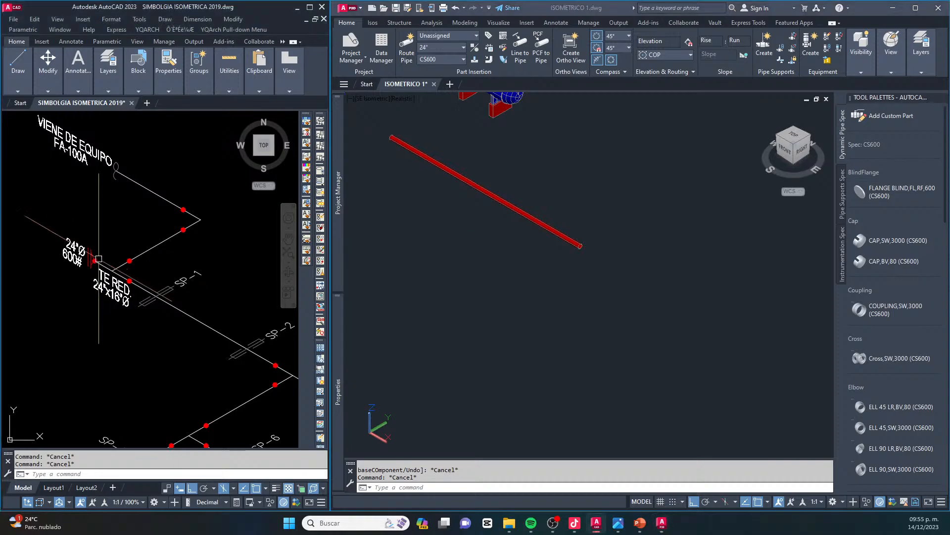
scroll(113, 252, "up", 4)
scroll(113, 252, "down", 2)
left_click(700, 218)
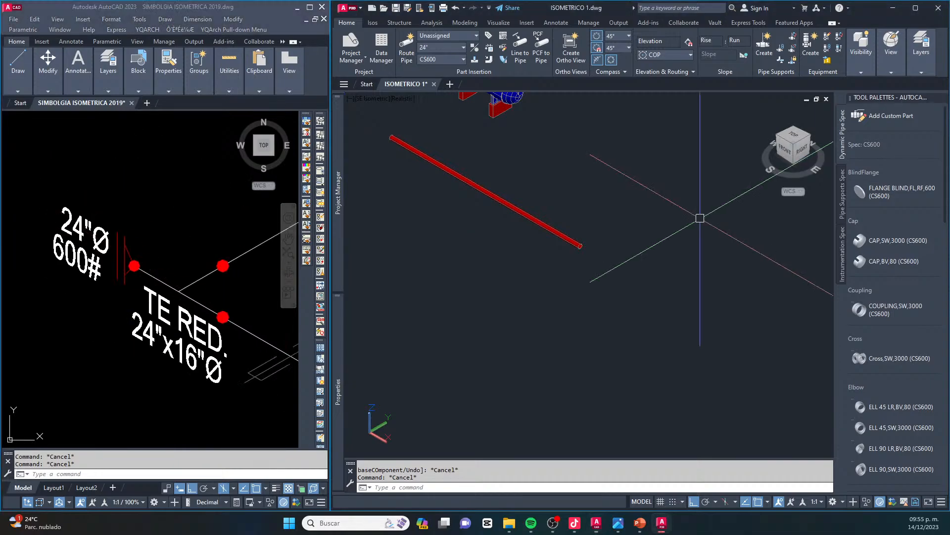
left_click(869, 193)
scroll(394, 137, "up", 3)
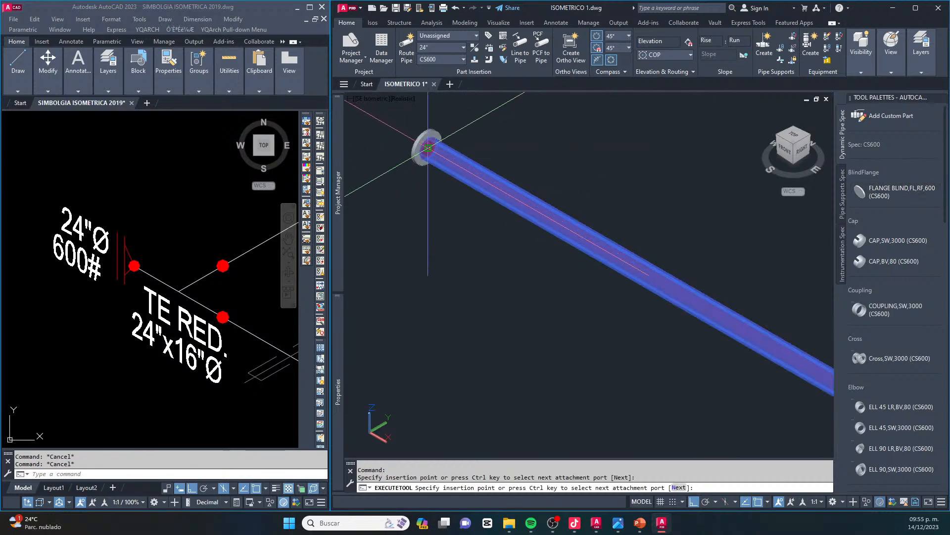
left_click(428, 136)
scroll(428, 132, "up", 4)
key("Return")
key("Escape")
key("Escape")
scroll(428, 136, "down", 3)
scroll(417, 155, "down", 3)
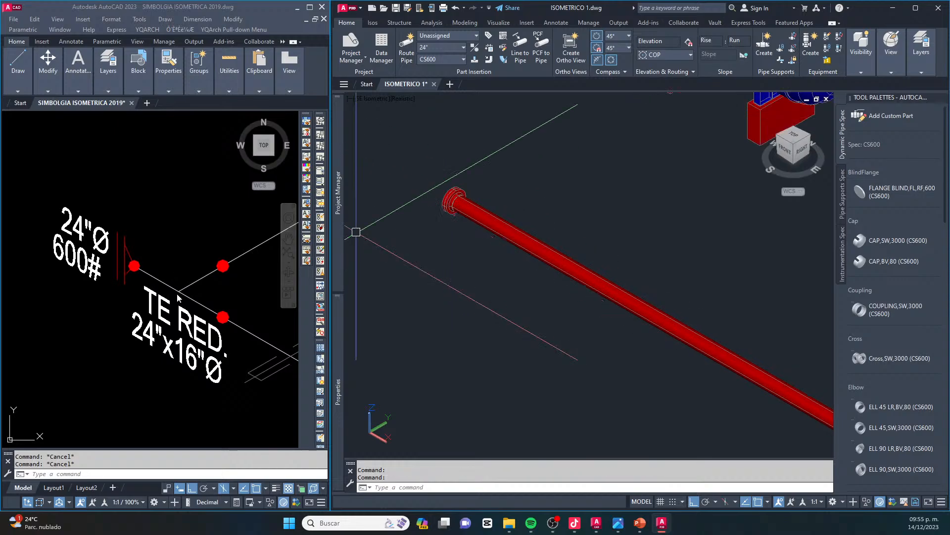
Insert a Tee (red),BV,80 (CS600) into the pipe next to the blind-flanged end, with its branch facing along the Y axis toward the tank
scroll(178, 298, "down", 2)
scroll(164, 297, "up", 2)
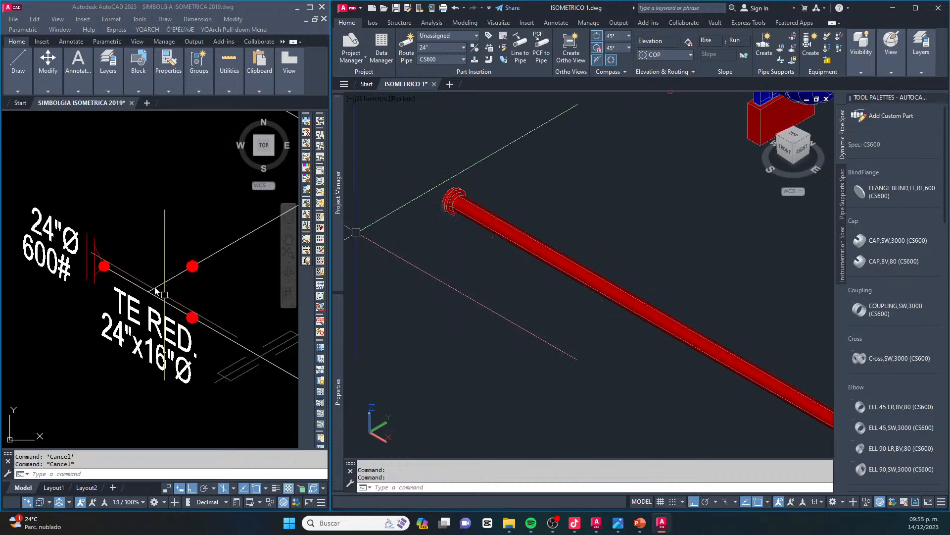
key("Escape")
key("Escape")
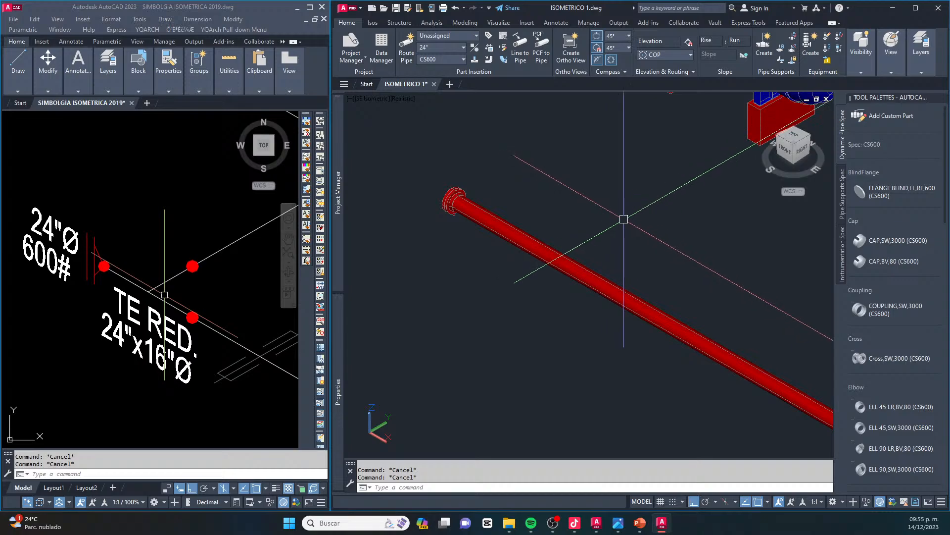
scroll(915, 327, "down", 3)
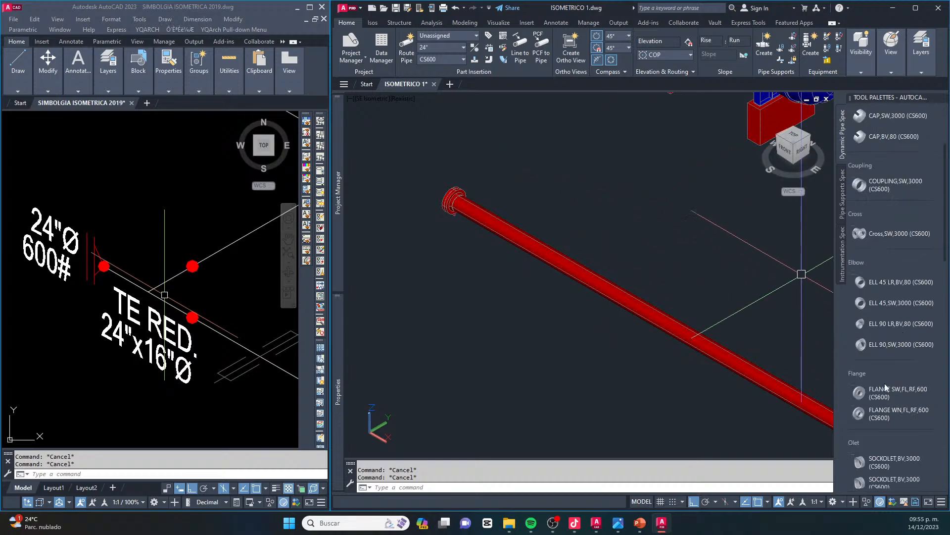
scroll(880, 322, "down", 9)
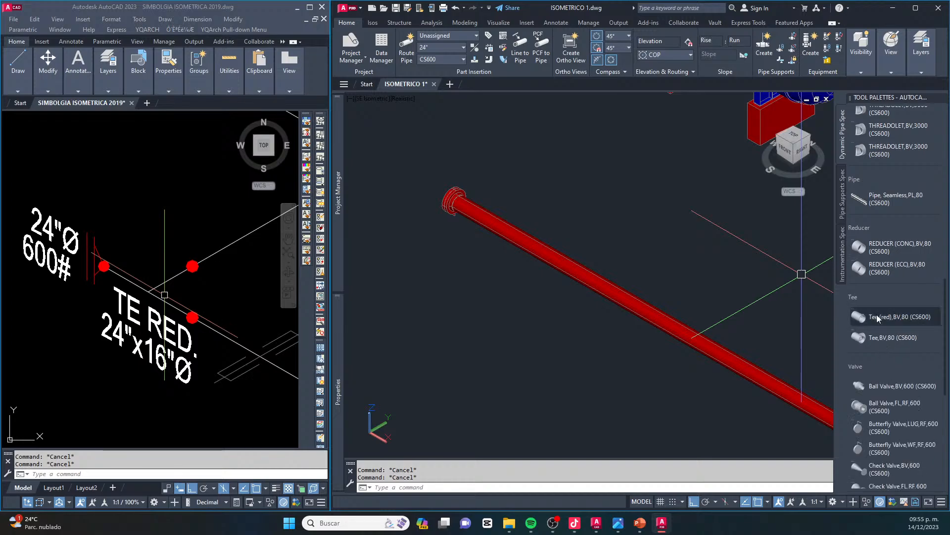
left_click(886, 317)
scroll(448, 208, "up", 5)
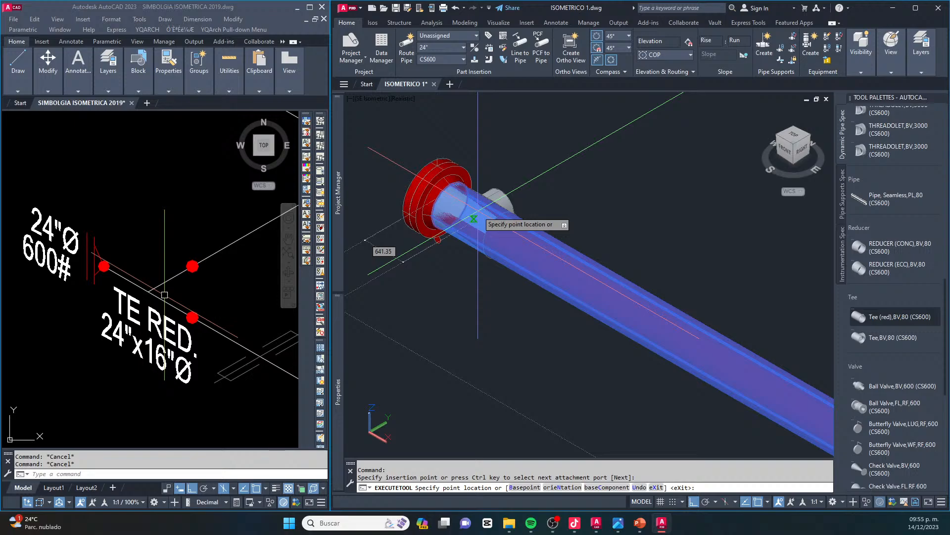
left_click(474, 218)
left_click(544, 172)
key("Escape")
key("Escape")
Substitute the reducing tee with the 24"x16" TEE (RED), BW, ASME B16.9, SCH 80 size
scroll(477, 194, "up", 4)
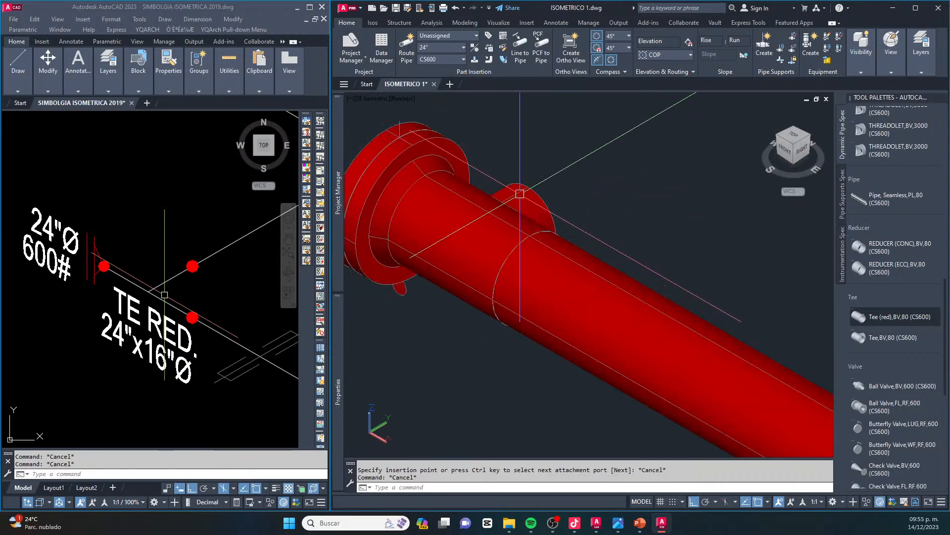
left_click(535, 185)
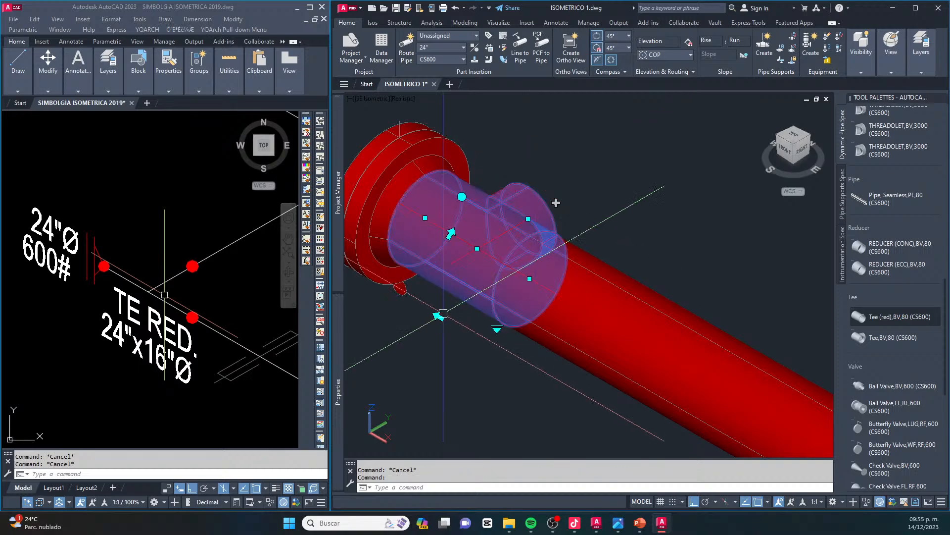
left_click(497, 328)
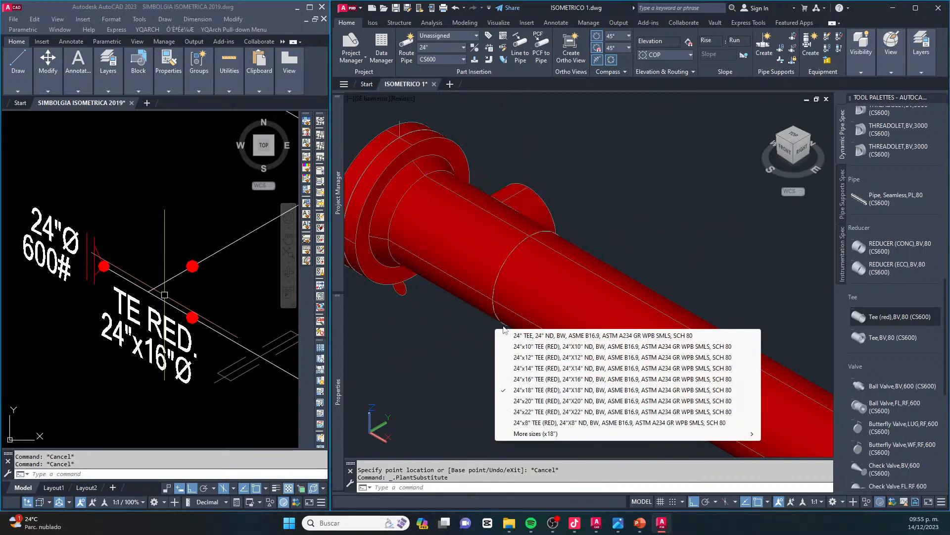
left_click(526, 379)
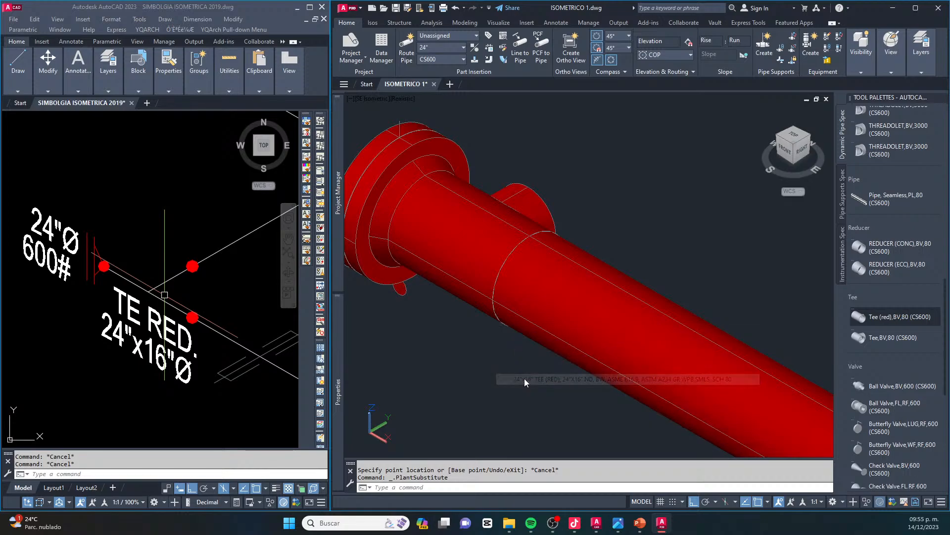
scroll(550, 217, "down", 3)
scroll(549, 217, "up", 3)
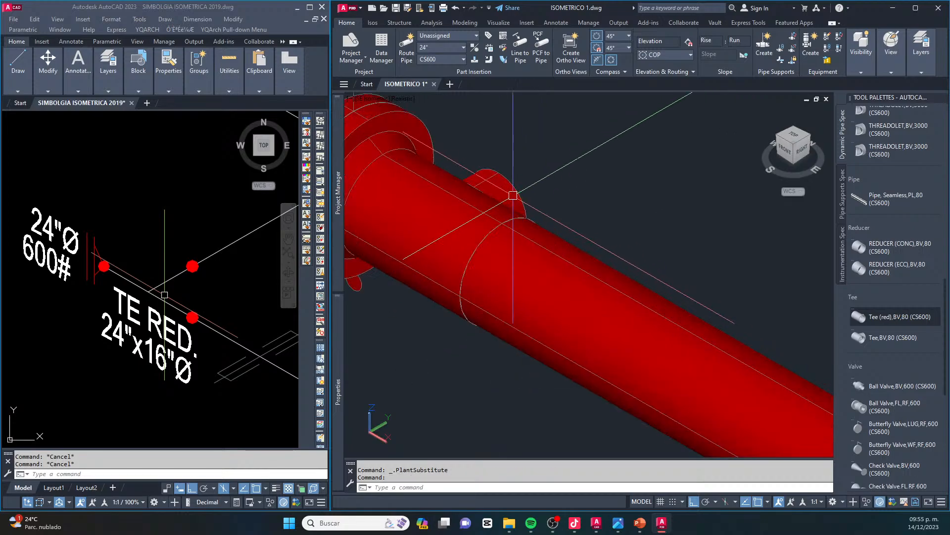
Route 16" pipe from the reducing tee's branch along Y toward the tank, turning 90° back parallel to the X axis
scroll(488, 227, "down", 2)
scroll(492, 225, "up", 1)
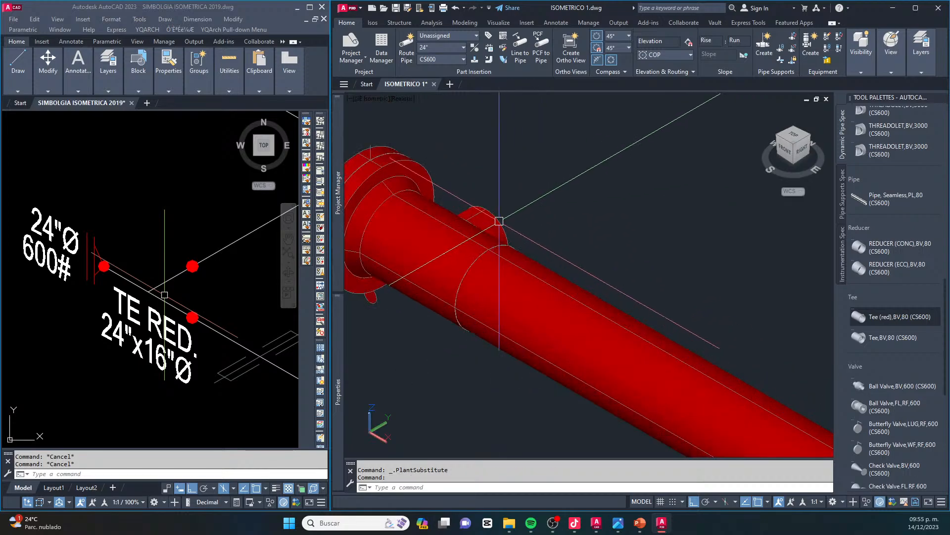
left_click(498, 221)
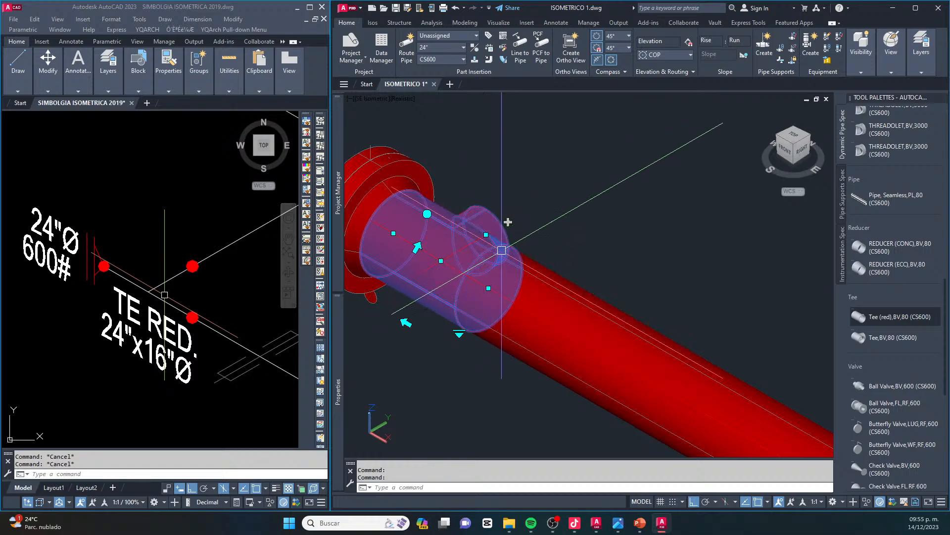
left_click(508, 222)
scroll(506, 222, "down", 4)
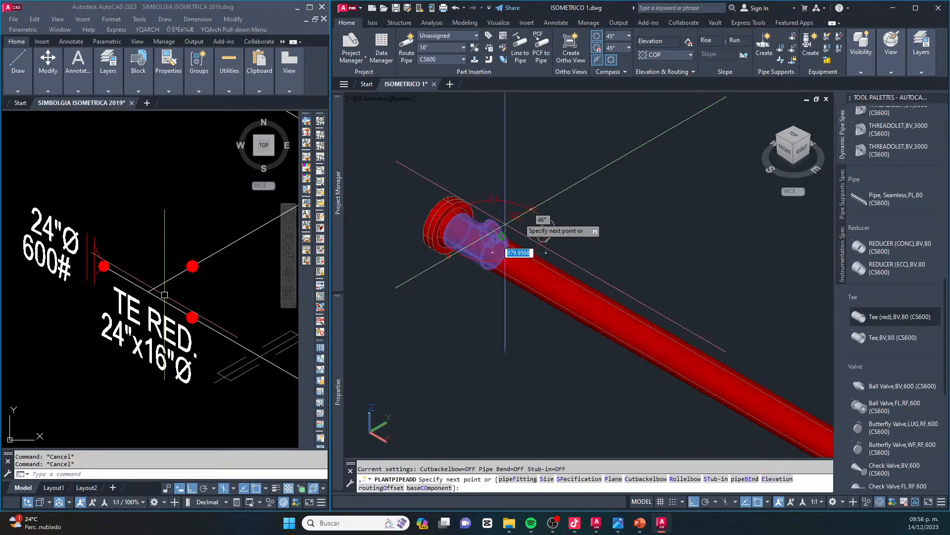
middle_click_drag(605, 158, 603, 275)
left_click(634, 254)
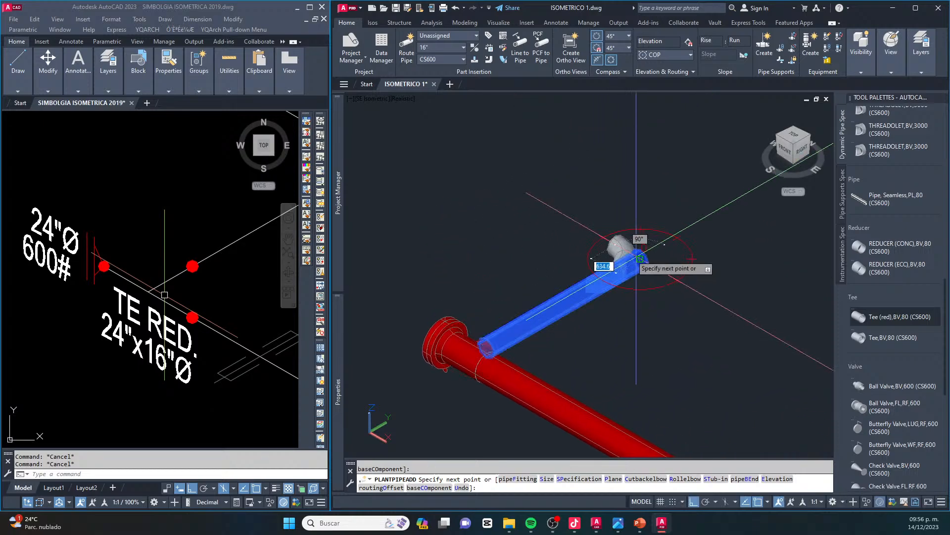
left_click(519, 194)
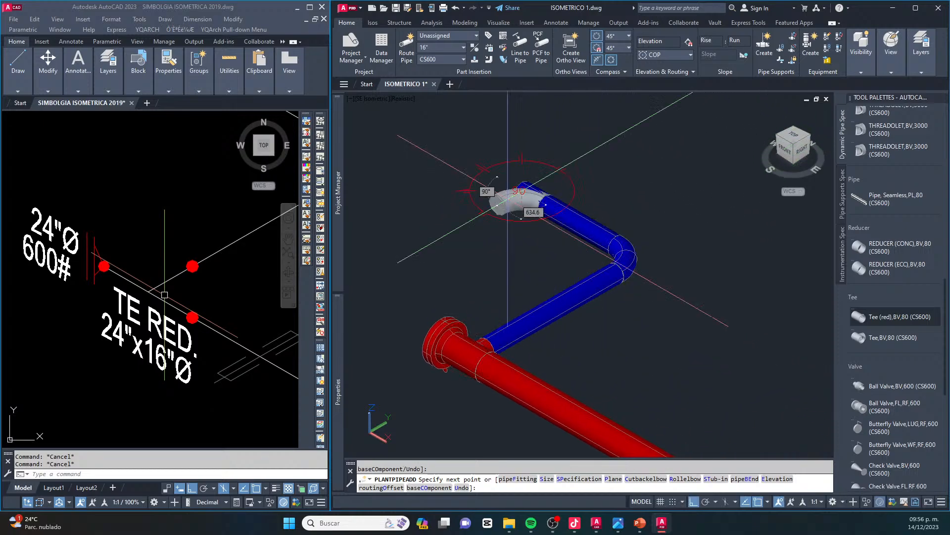
key("Escape")
Compare the modelled 16" branch with the 2D isometric's FA-100A line and examine the SP-1 and SP-2 support locations along the 24" header
left_click(66, 256)
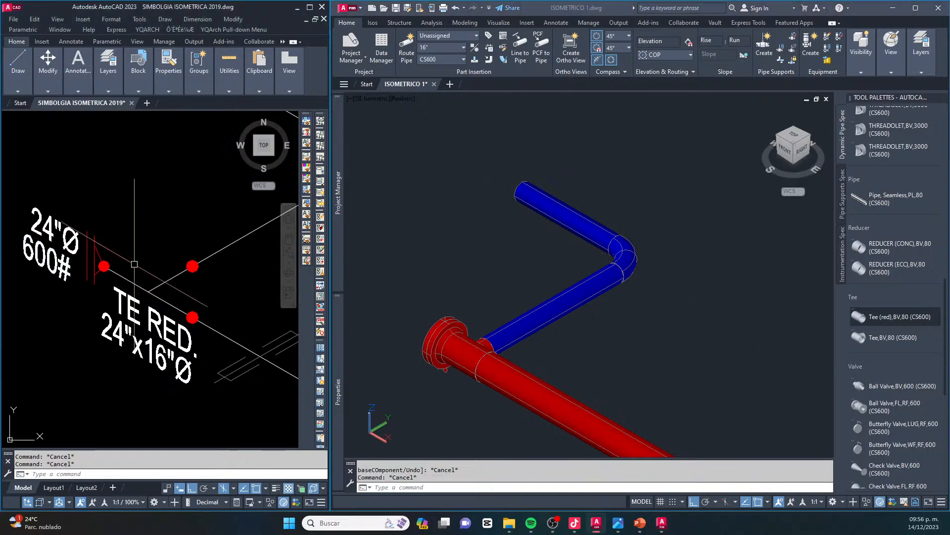
scroll(138, 267, "down", 4)
middle_click_drag(177, 246, 139, 288)
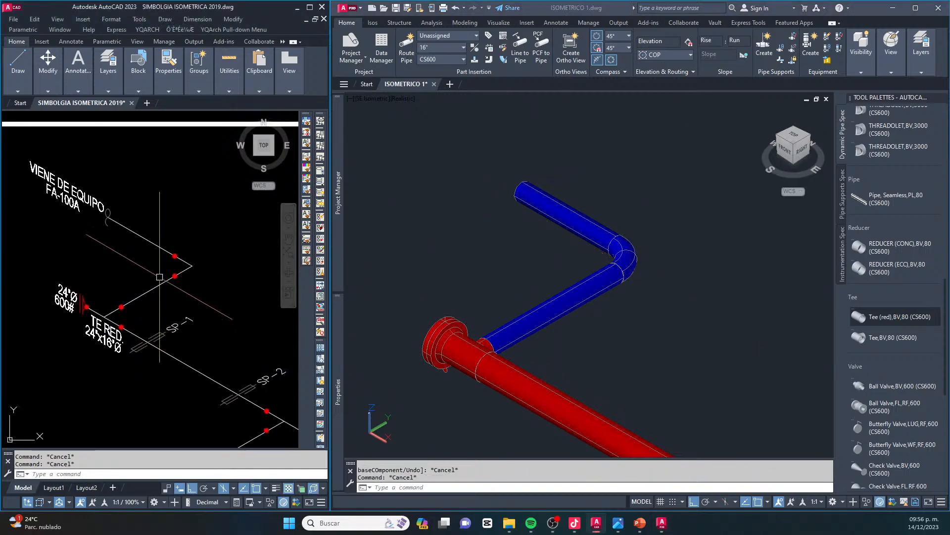
scroll(98, 249, "up", 3)
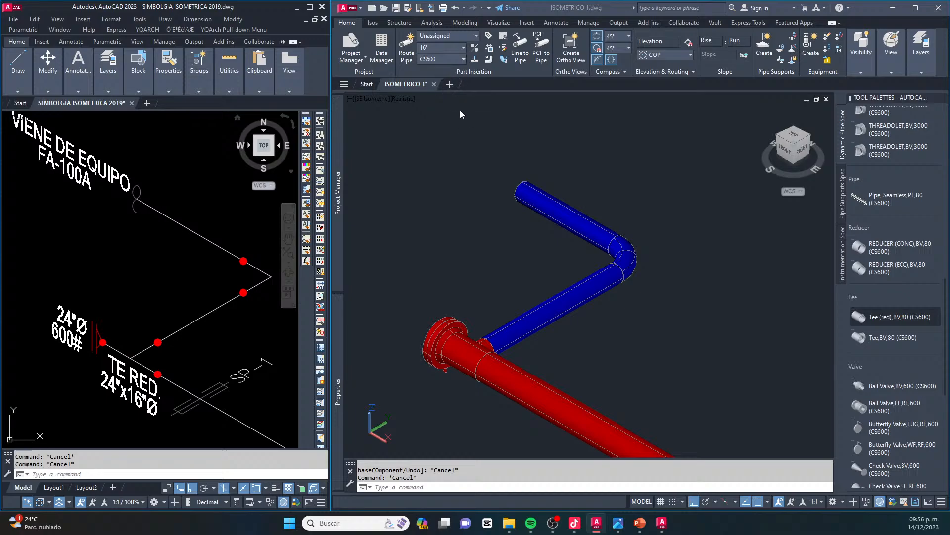
left_click(491, 156)
scroll(488, 155, "down", 4)
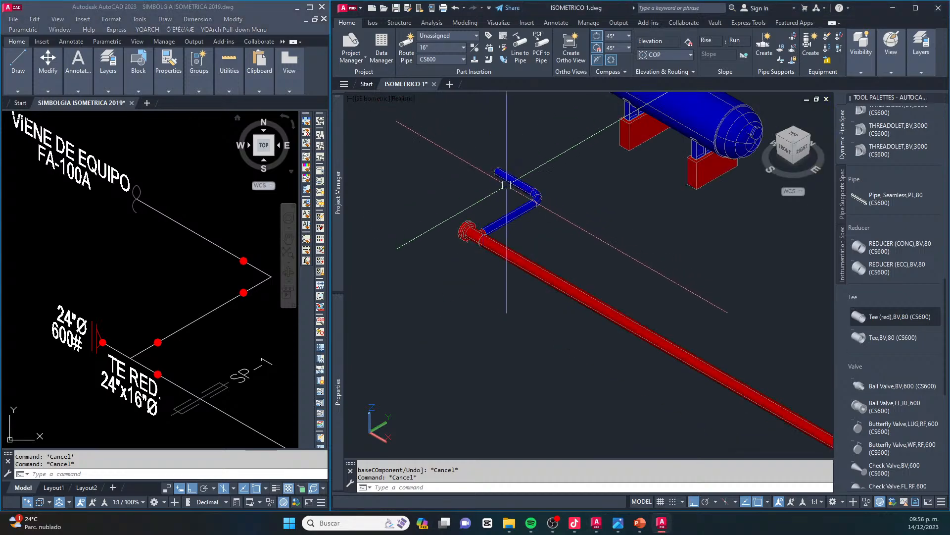
key("Escape")
scroll(170, 243, "down", 2)
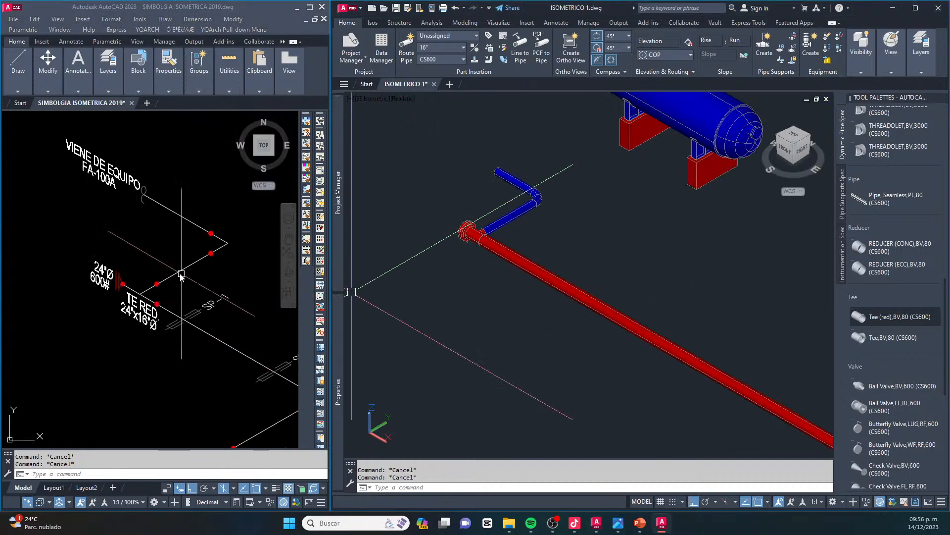
left_click(598, 189)
middle_click_drag(594, 224, 519, 191)
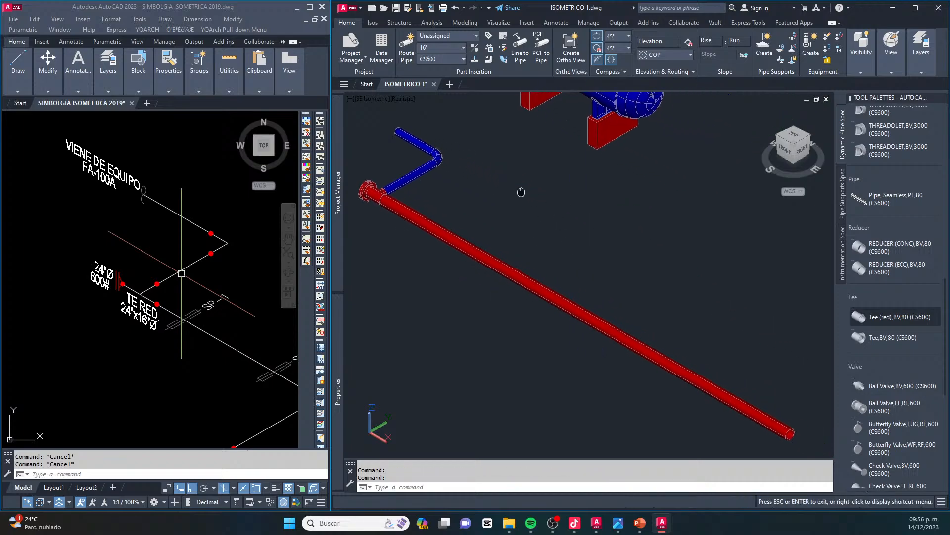
Place two Clamped Stanchion supports on the 24" header after the reducing tee, matching SP-1 and SP-2 on the isometric
left_click(841, 197)
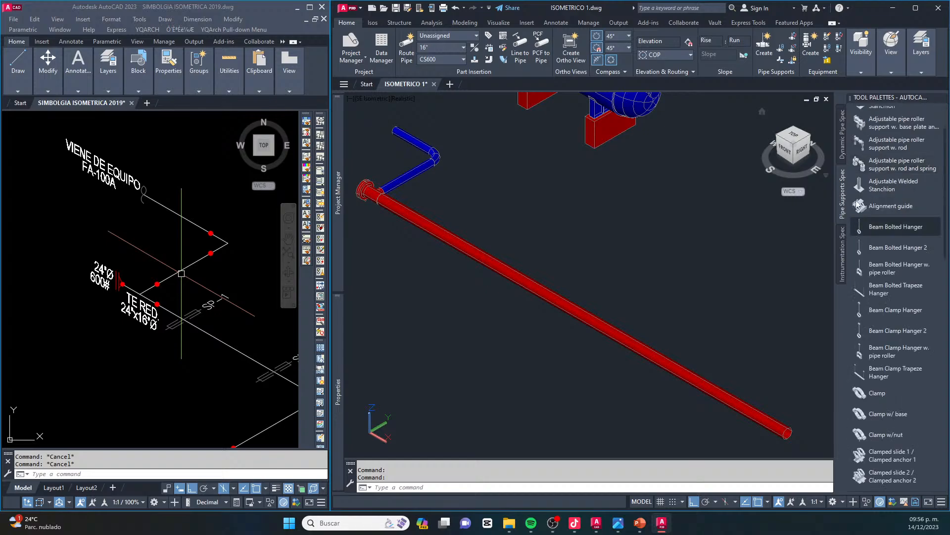
scroll(869, 217, "down", 5)
scroll(871, 217, "down", 2)
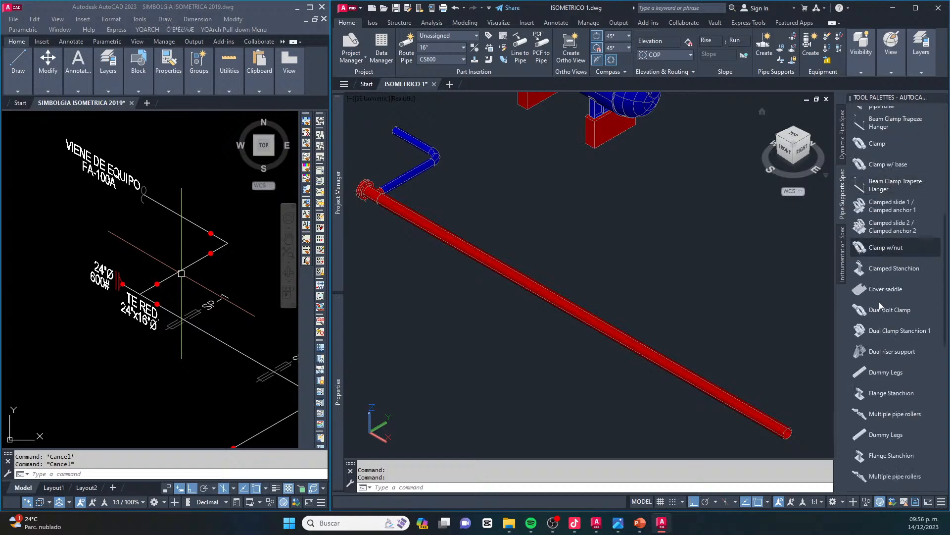
scroll(872, 304, "down", 4)
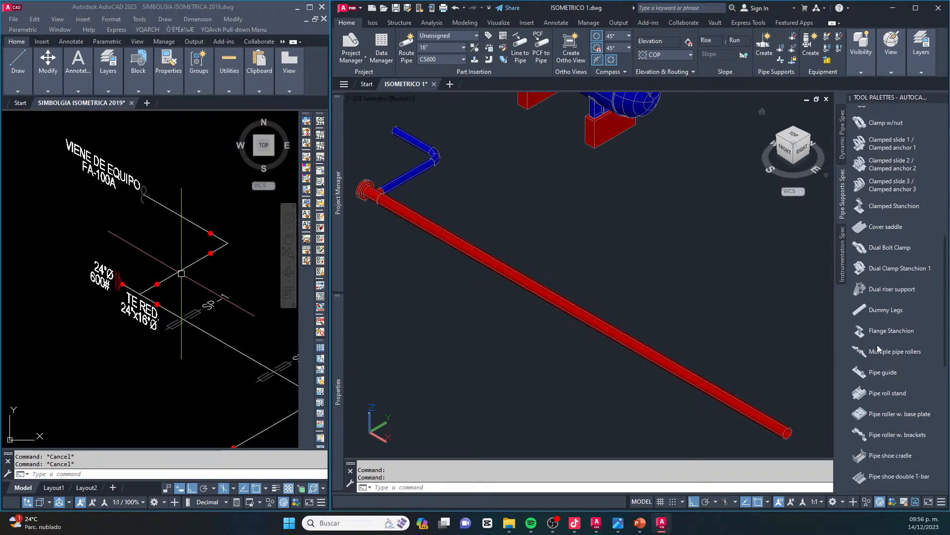
scroll(872, 297, "up", 2)
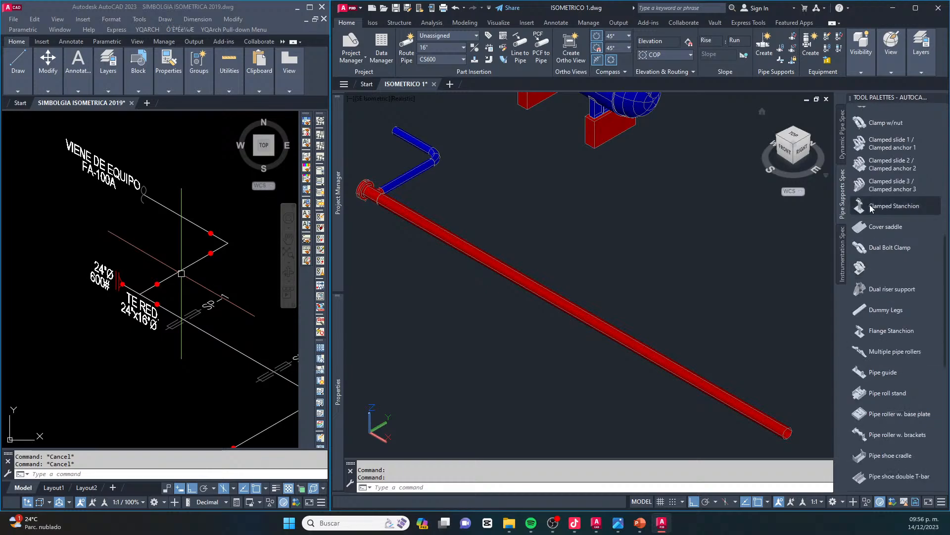
left_click(891, 205)
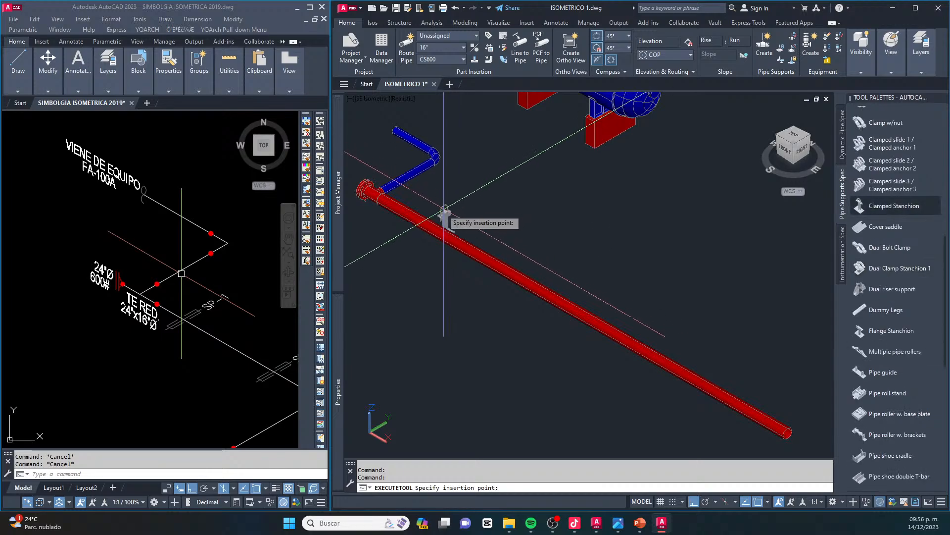
left_click(412, 217)
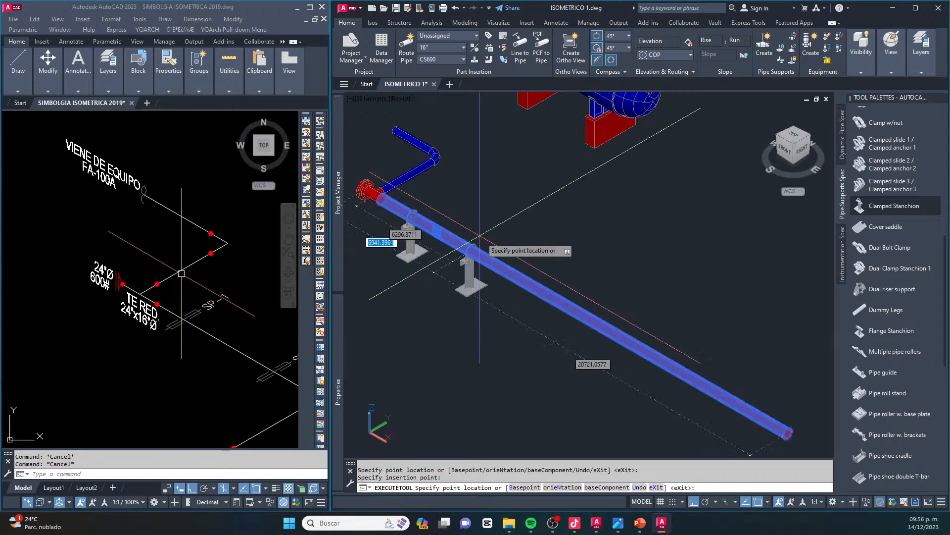
left_click(484, 258)
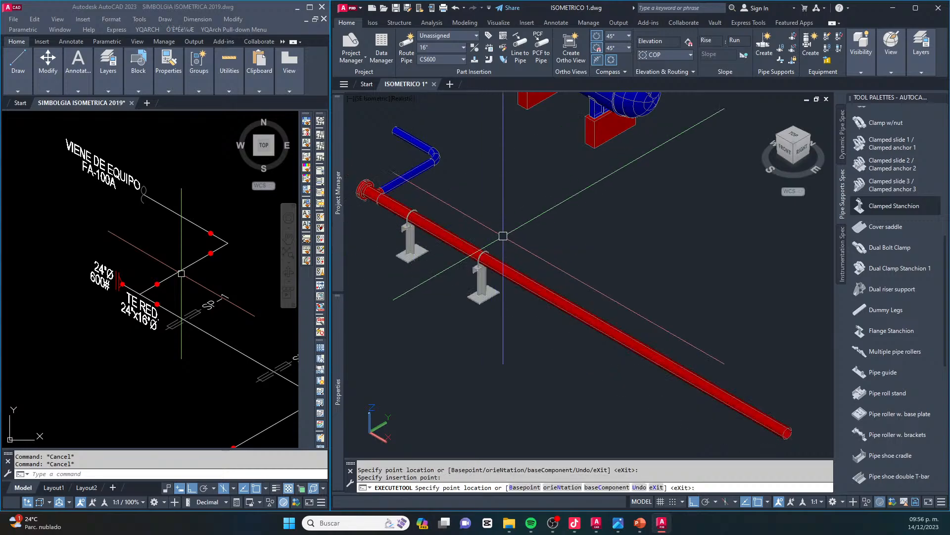
key("Escape")
key("Escape")
Route a 24" branch from the midpoint of the header pipe, perpendicular to it and away from the tank, following the isometric's SP-5 loop
middle_click_drag(479, 205, 516, 229)
left_click(214, 259)
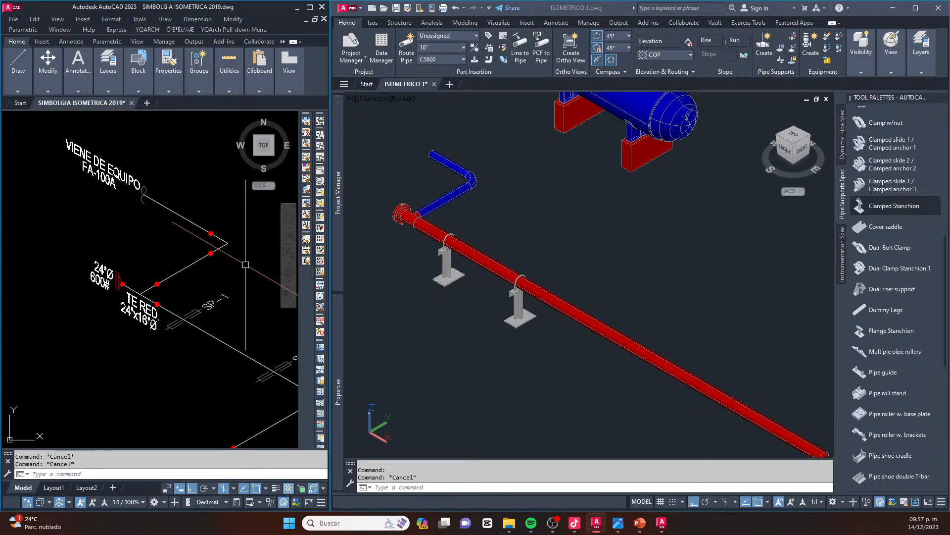
scroll(208, 297, "down", 5)
scroll(222, 321, "up", 5)
scroll(222, 321, "down", 2)
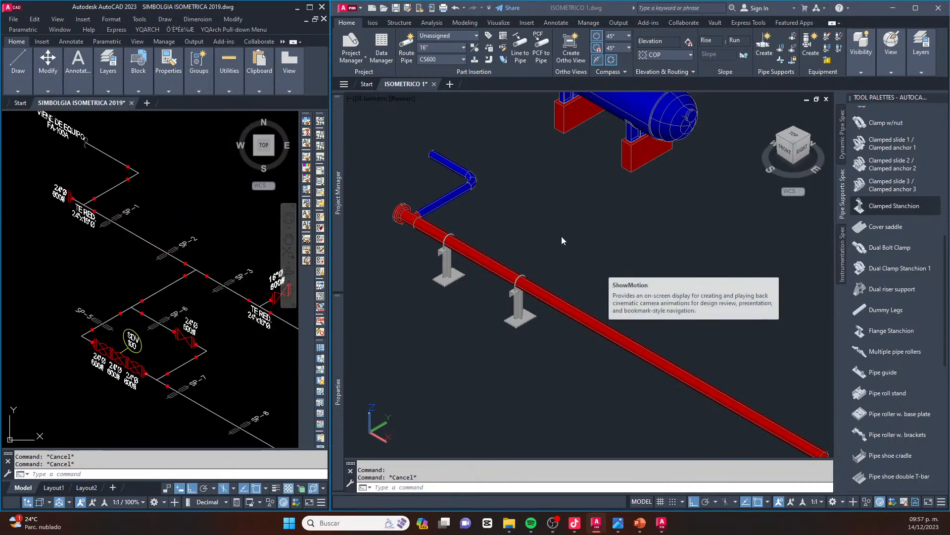
scroll(529, 228, "down", 2)
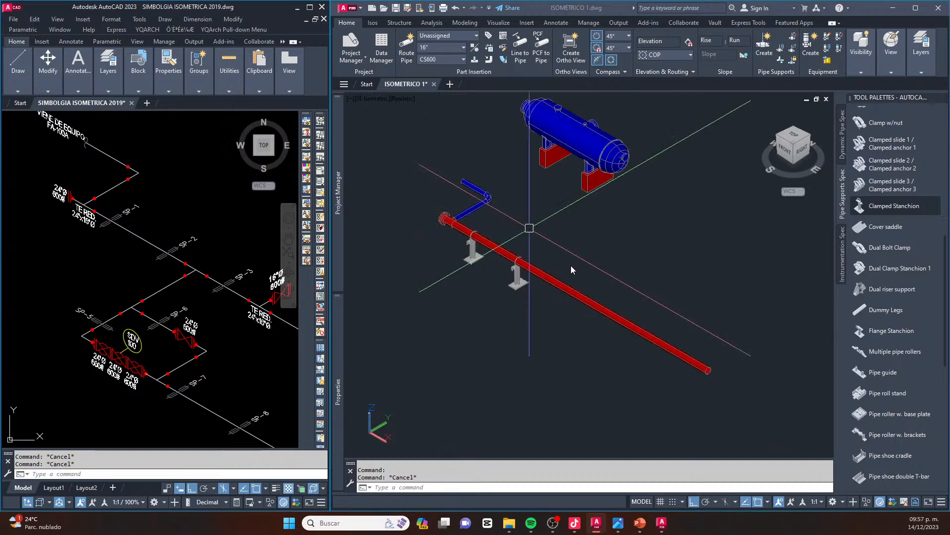
left_click(585, 266)
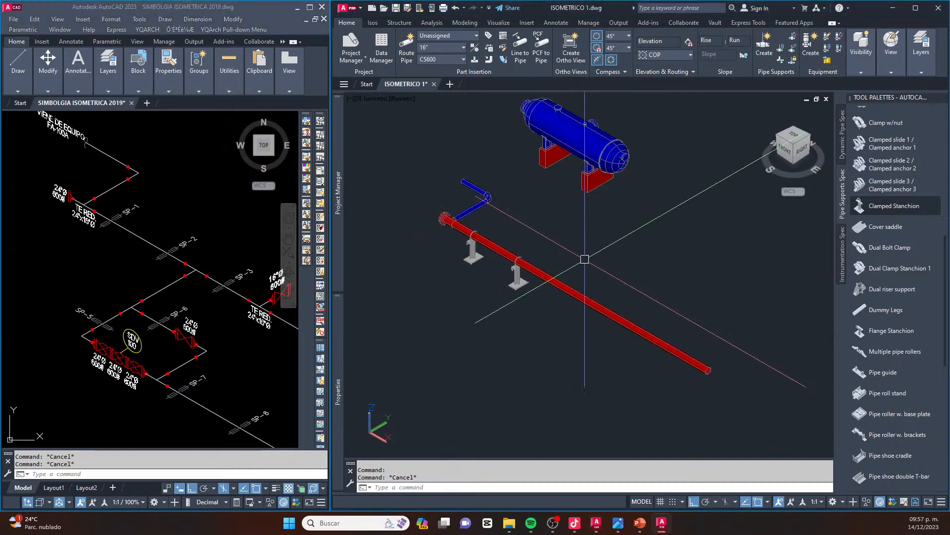
left_click(562, 285)
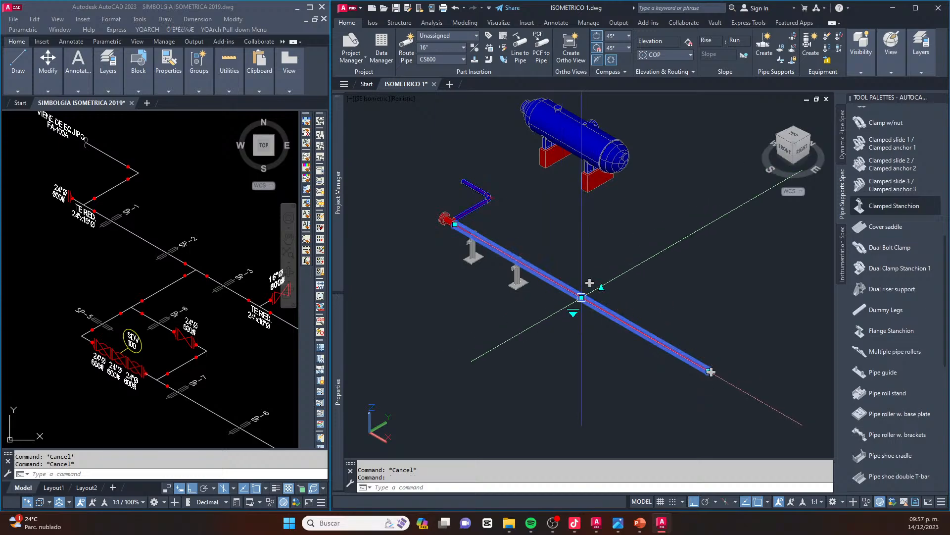
left_click(590, 283)
scroll(581, 297, "up", 2)
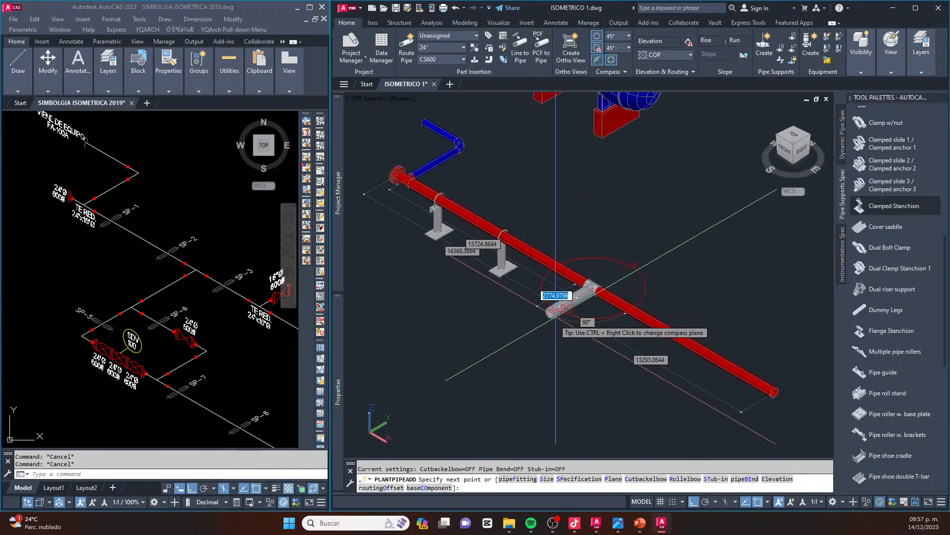
scroll(555, 312, "up", 2)
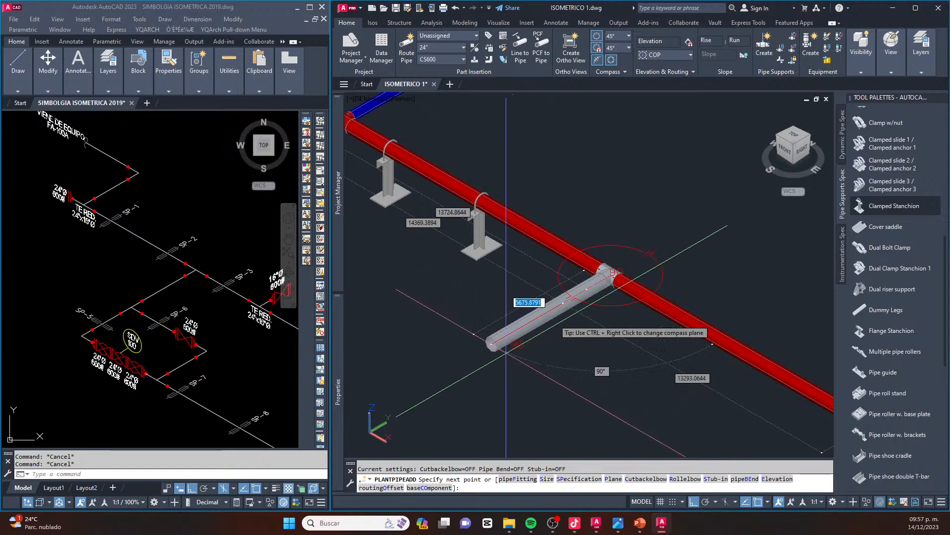
left_click(432, 386)
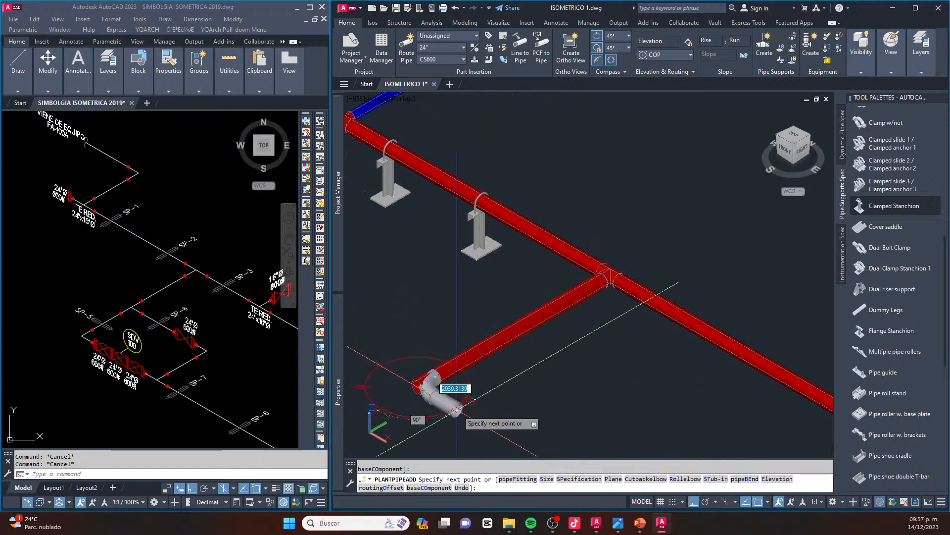
Turn the 24" branch 90° into a short leg parallel to the X axis, and erase that leg while keeping the elbow
middle_click_drag(453, 401, 423, 344)
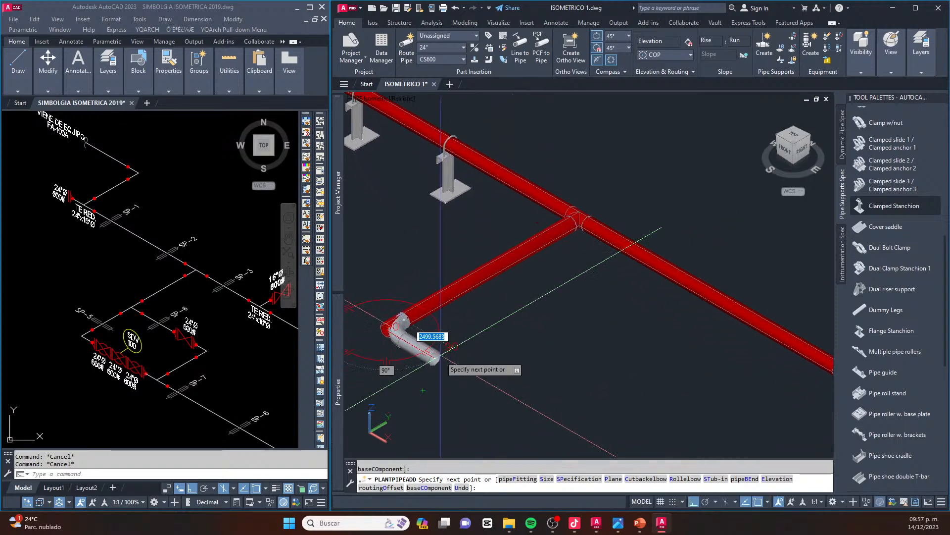
left_click(473, 380)
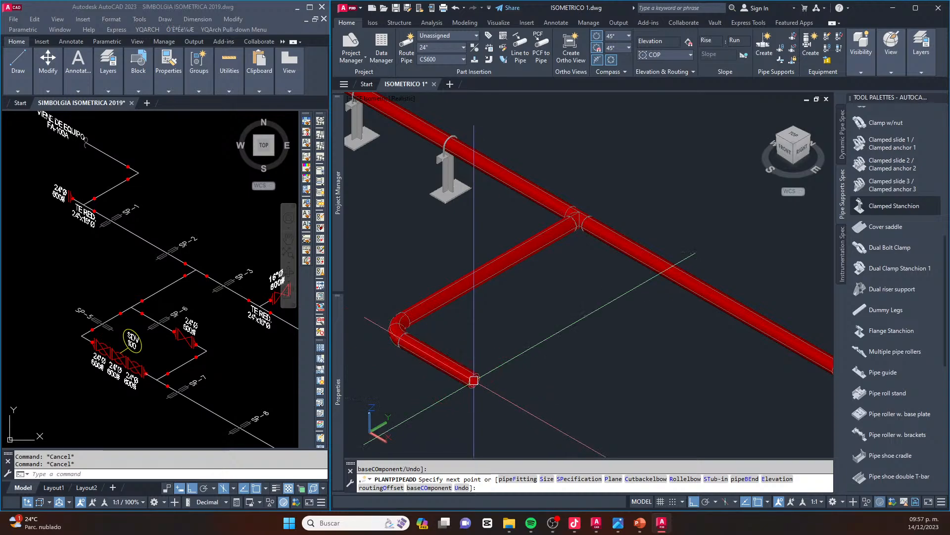
key("Escape")
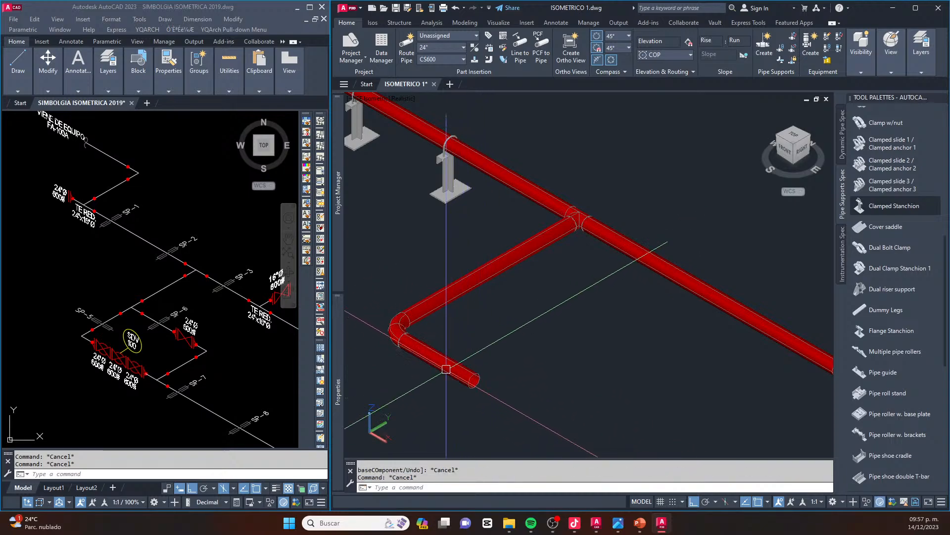
key("Delete")
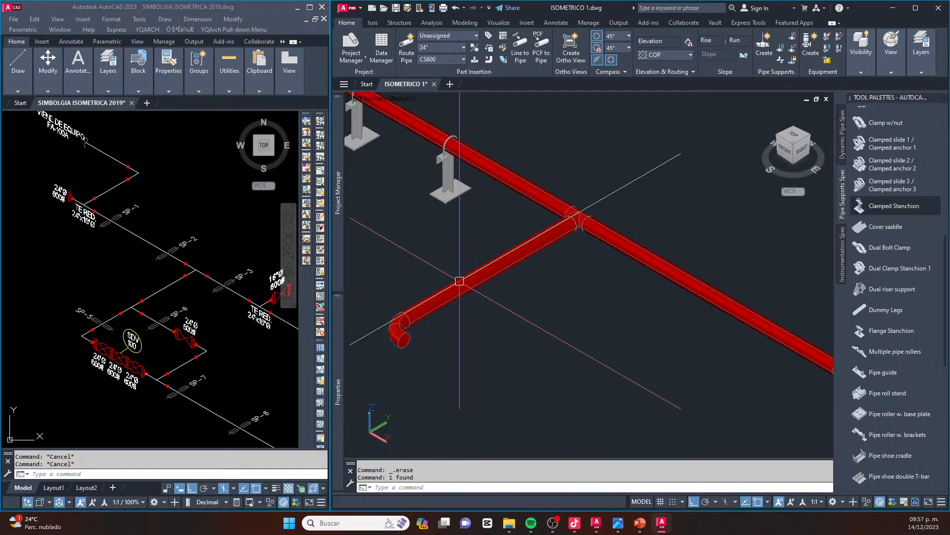
Route a short second 24" branch parallel to the X axis from the midpoint of the perpendicular branch pipe
left_click(460, 281)
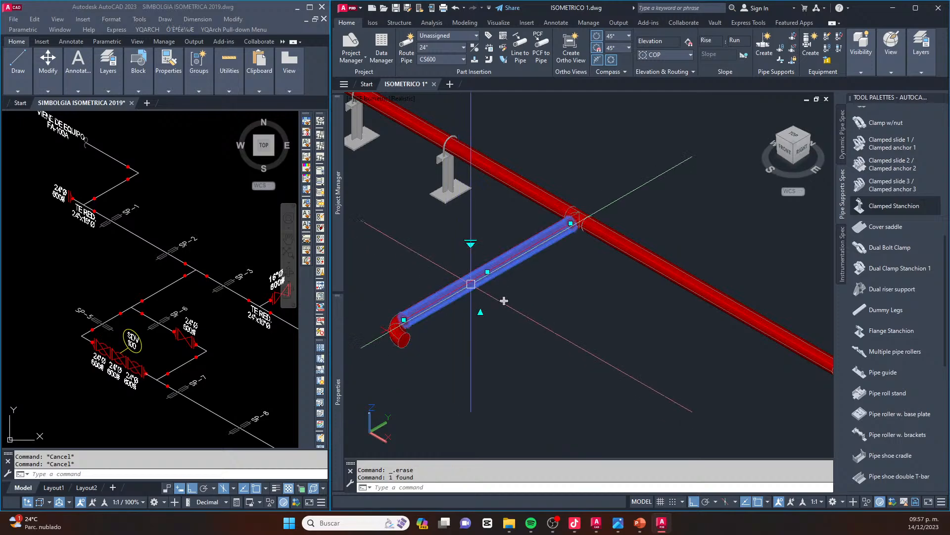
left_click(504, 301)
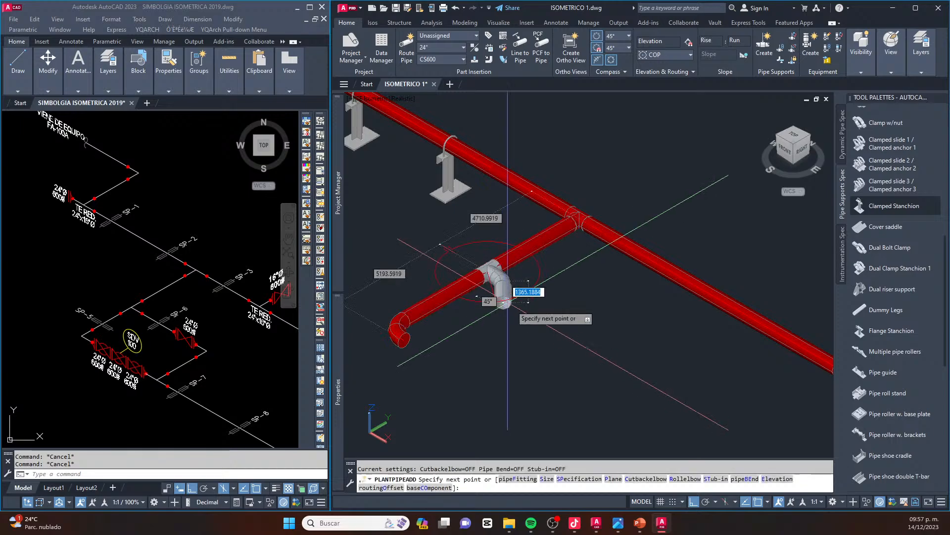
left_click(548, 327)
key("Escape")
key("Escape")
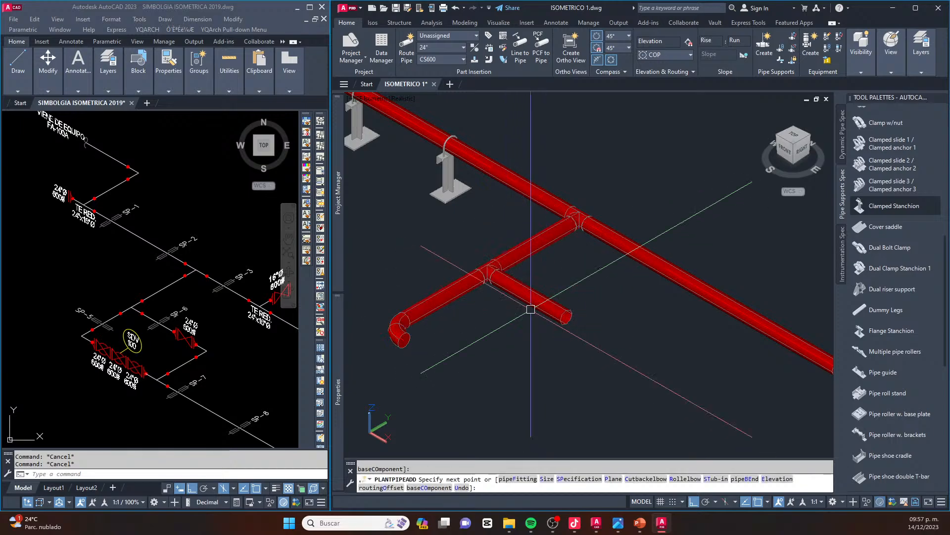
Move the tee on the perpendicular 24" branch along the pipe, closer to the elbow, keeping its short leg attached
scroll(444, 264, "up", 2)
middle_click_drag(444, 264, 508, 246)
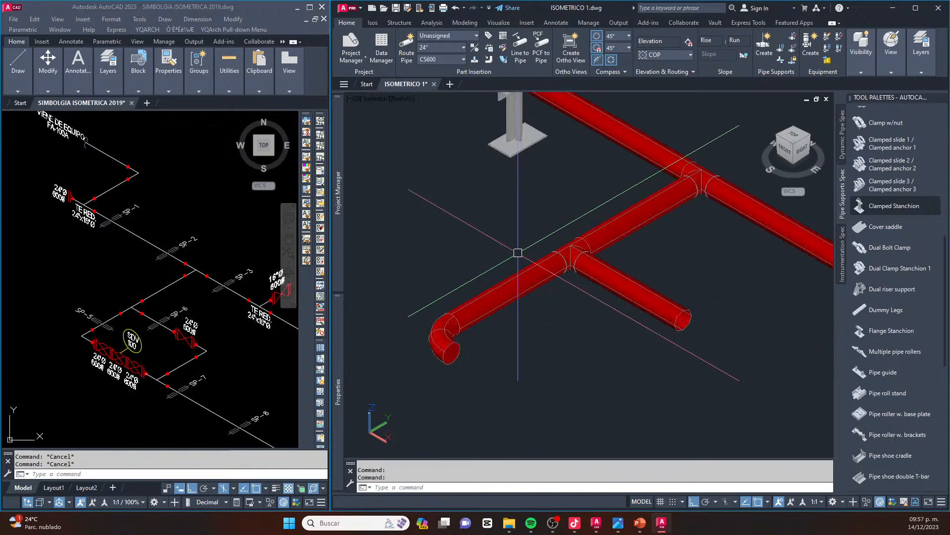
scroll(573, 244, "up", 4)
left_click(573, 243)
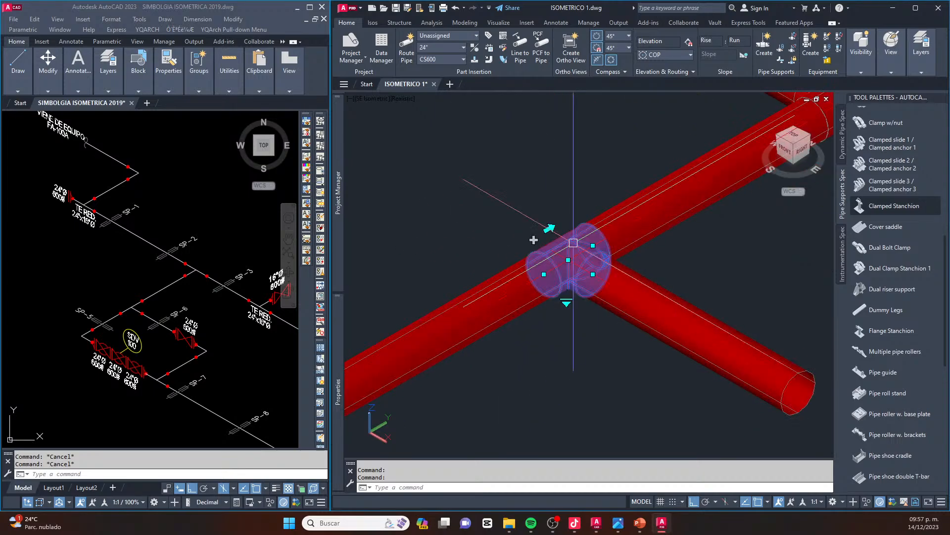
scroll(573, 243, "down", 2)
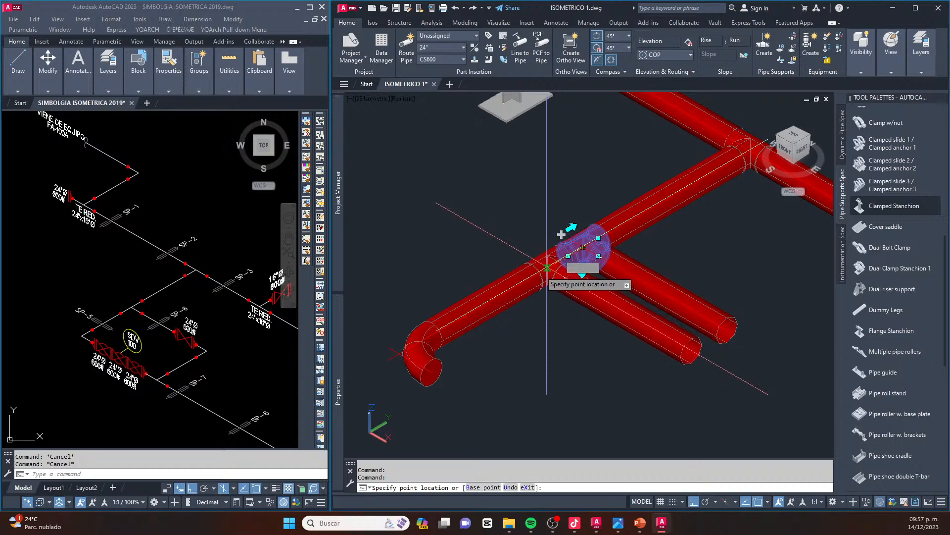
left_click(502, 269)
key("Escape")
scroll(520, 282, "down", 3)
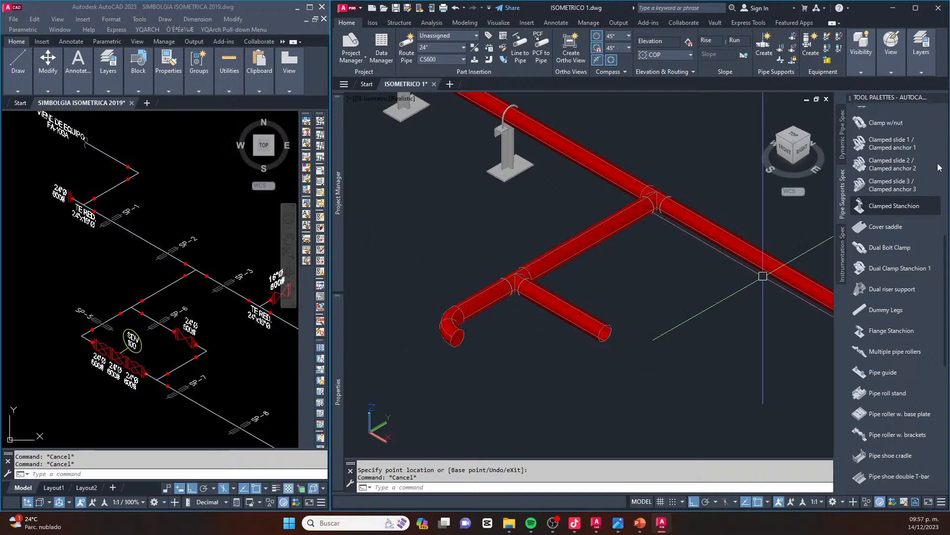
Place three Clamped Stanchion supports: one on the branch between elbow and tee, and one on the header at each side of the branch tee
left_click(864, 206)
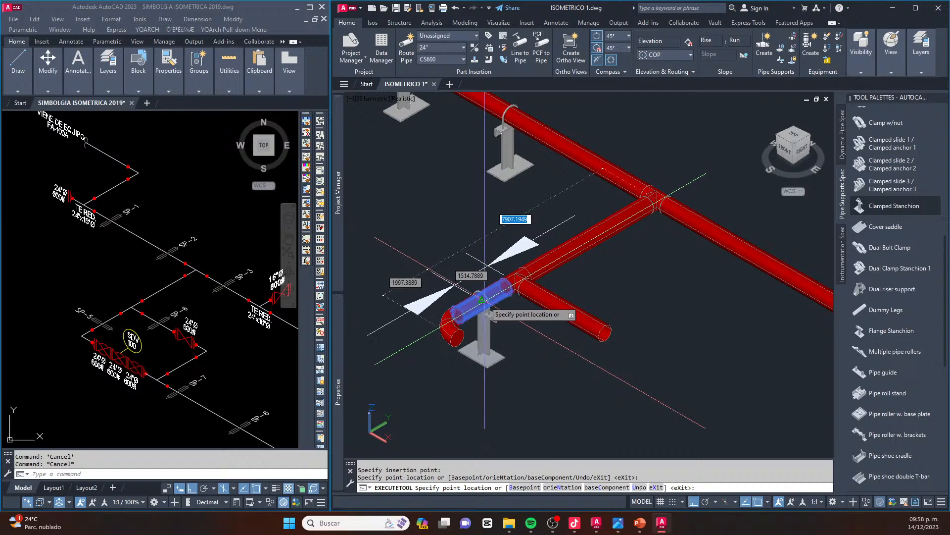
left_click(481, 300)
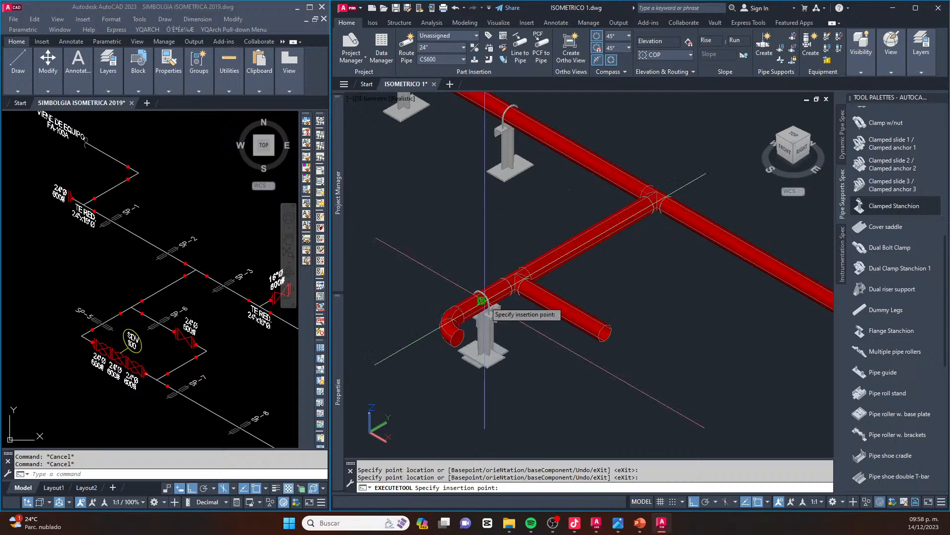
left_click(590, 196)
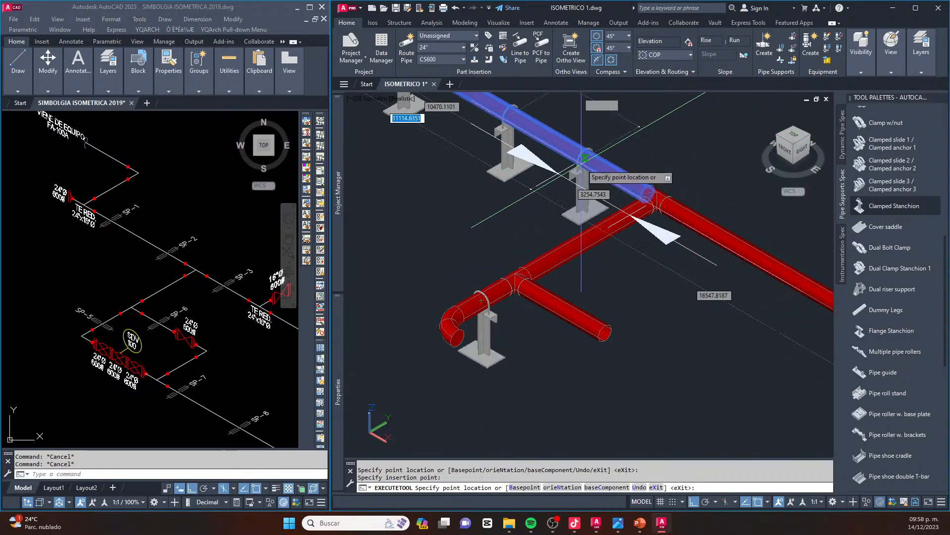
left_click(583, 162)
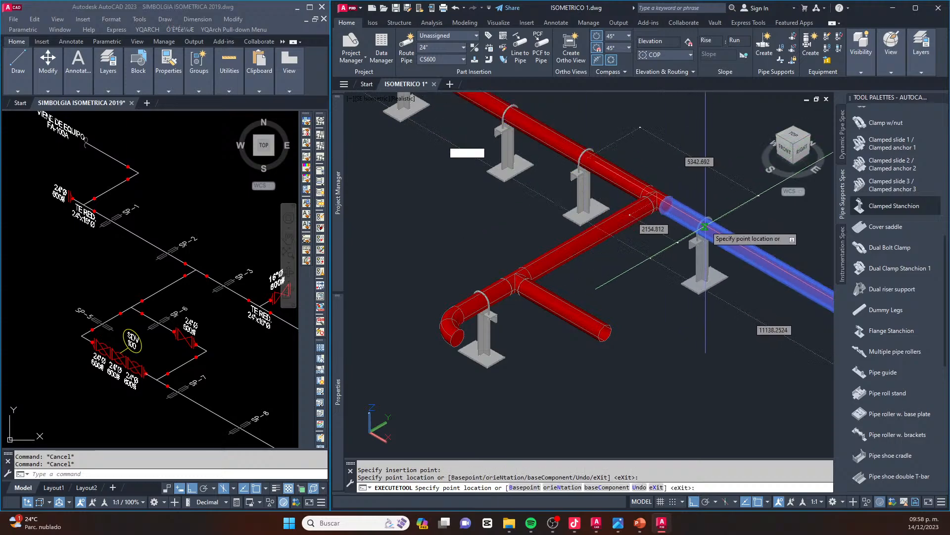
left_click(705, 227)
scroll(688, 208, "down", 3)
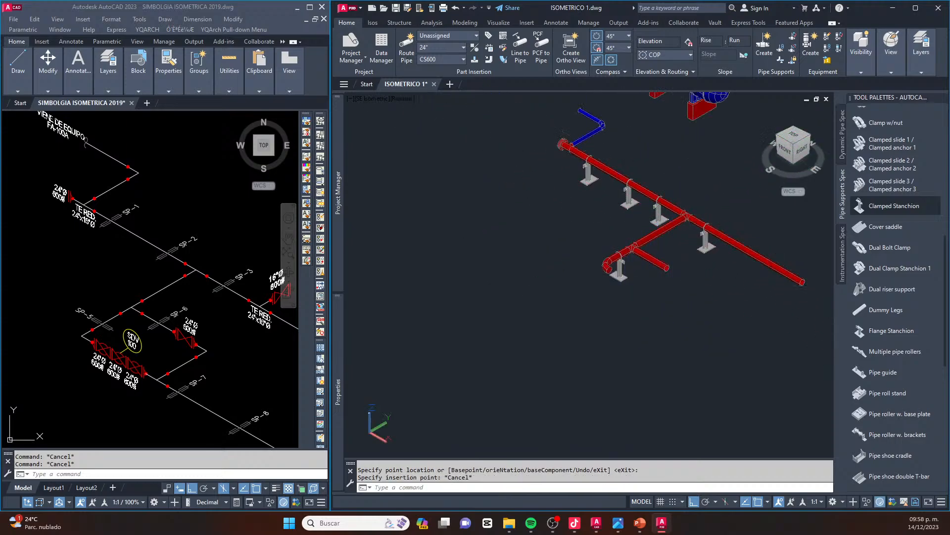
key("Escape")
Move the header's Clamped Stanchion on the upstream side of the branch tee along the pipe, closer to the tee
scroll(632, 240, "up", 5)
left_click(615, 264)
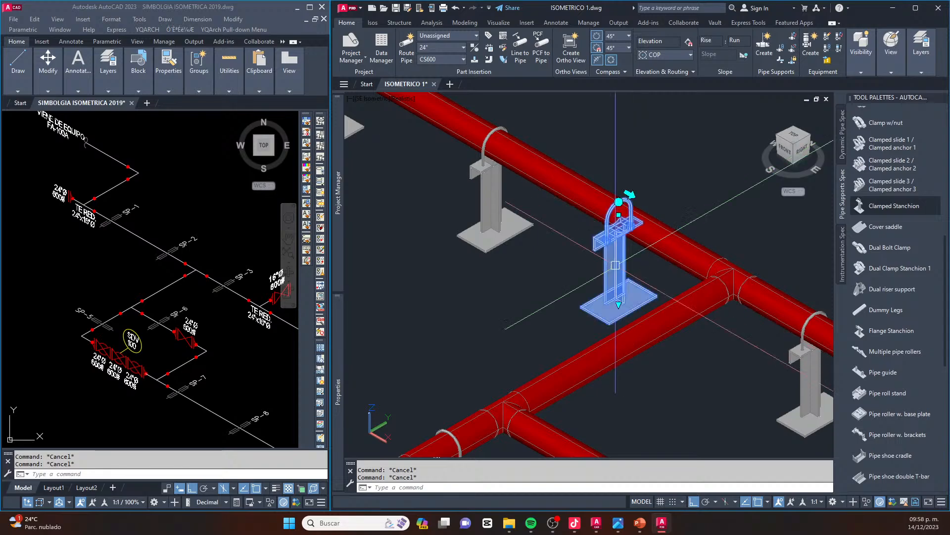
scroll(616, 265, "up", 3)
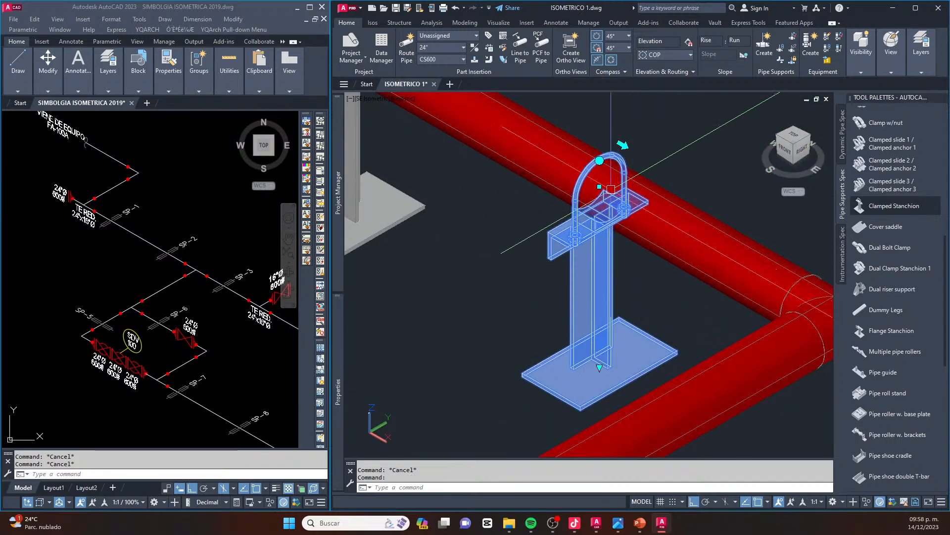
left_click(599, 186)
scroll(600, 186, "down", 2)
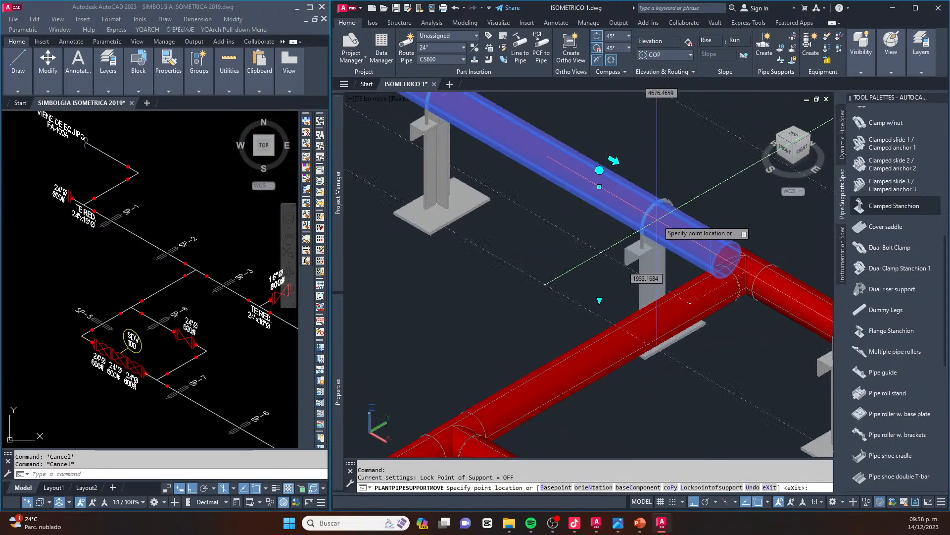
scroll(659, 220, "down", 3)
key("Escape")
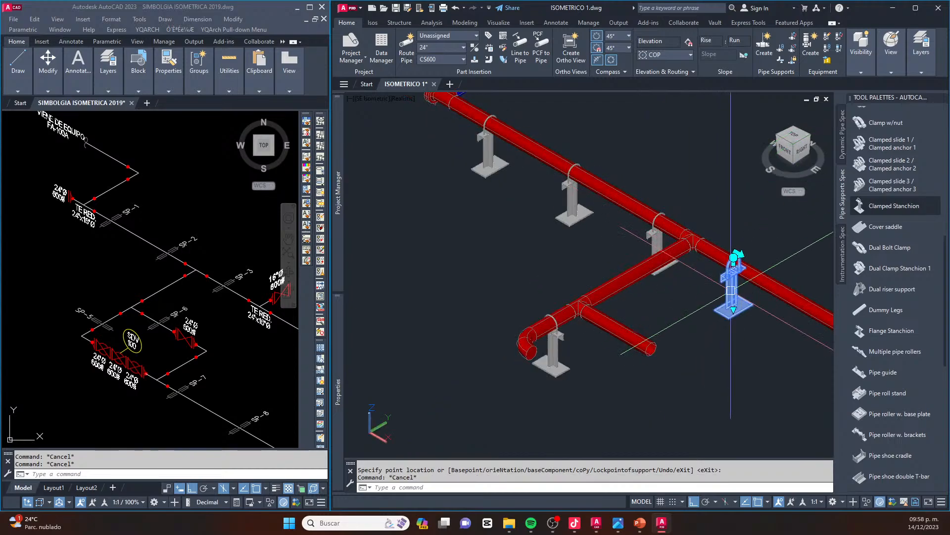
Move the header's Clamped Stanchion on the downstream side of the branch tee along the pipe, closer to the tee
scroll(731, 291, "up", 1)
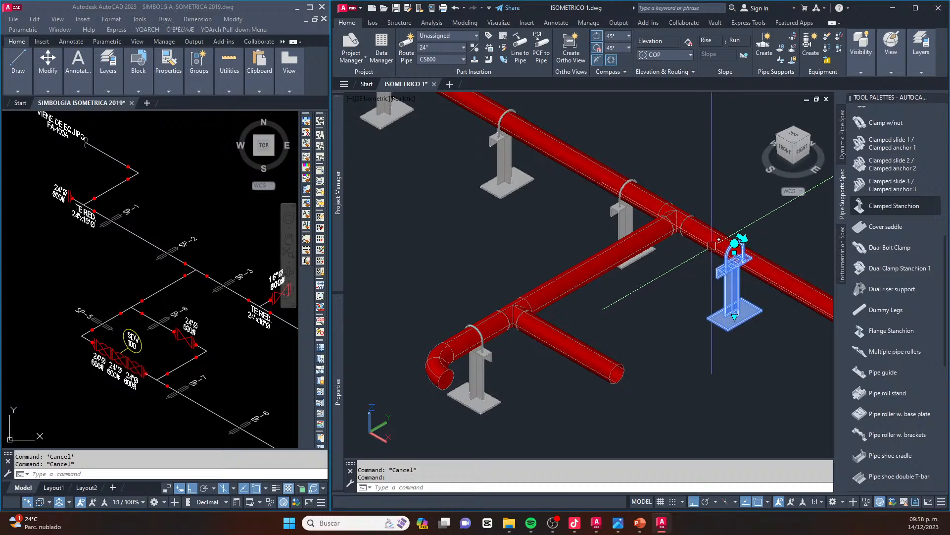
left_click(734, 252)
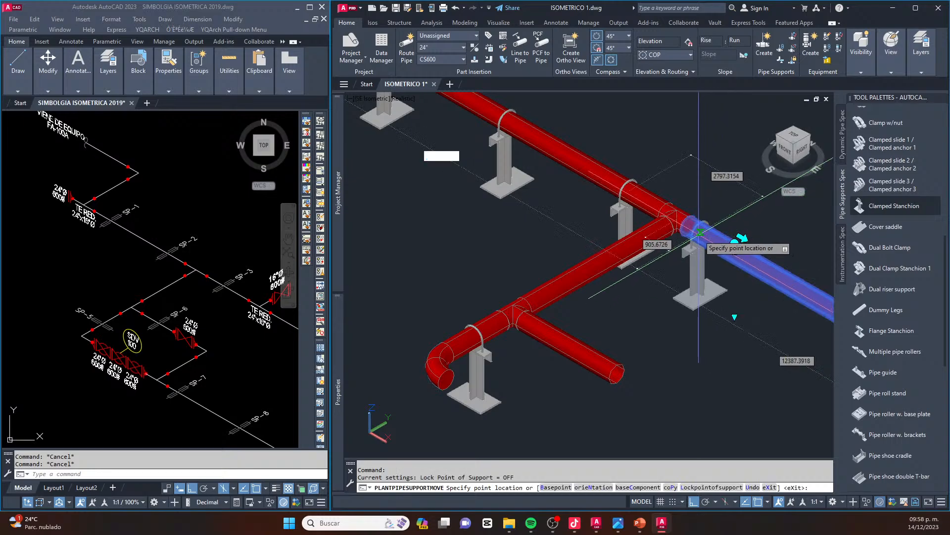
left_click(712, 239)
mouse_move(339, 386)
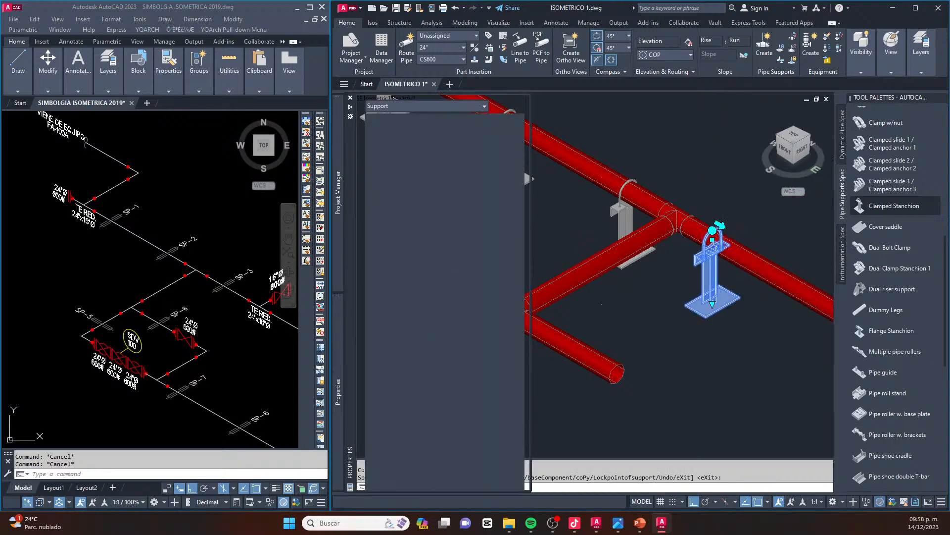
scroll(718, 248, "down", 3)
scroll(738, 265, "down", 3)
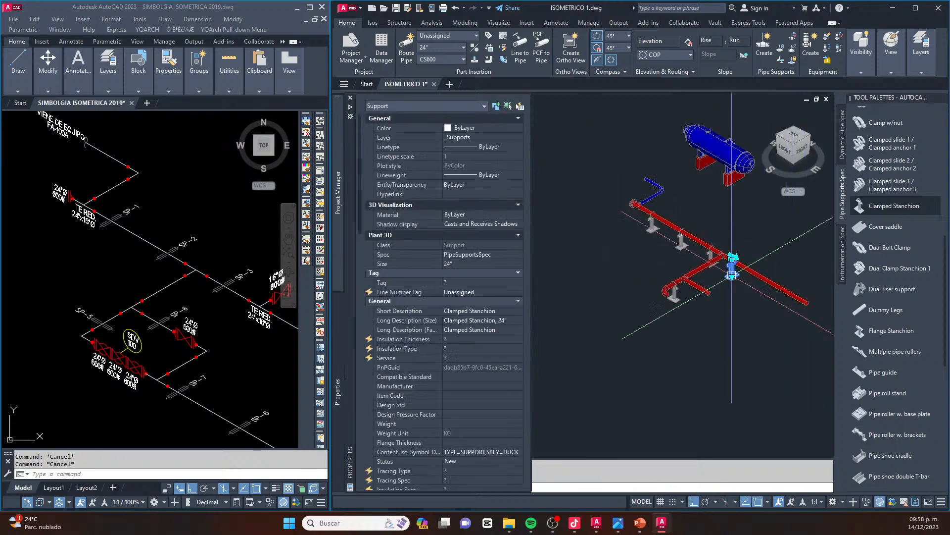
key("Escape")
Erase the middle of the three Clamped Stanchion supports on the header between the reducing tee and the branch tee
scroll(688, 246, "up", 3)
left_click(677, 246)
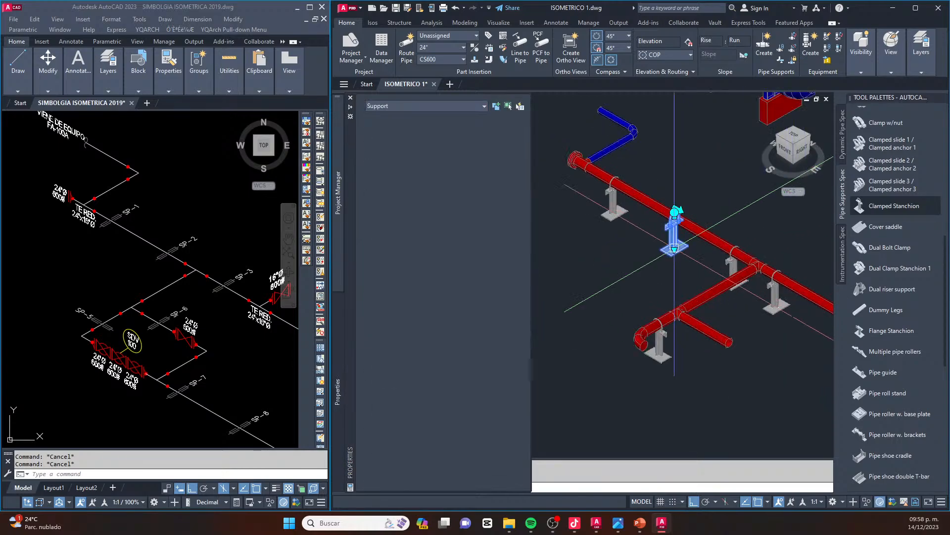
key("Delete")
scroll(674, 220, "down", 3)
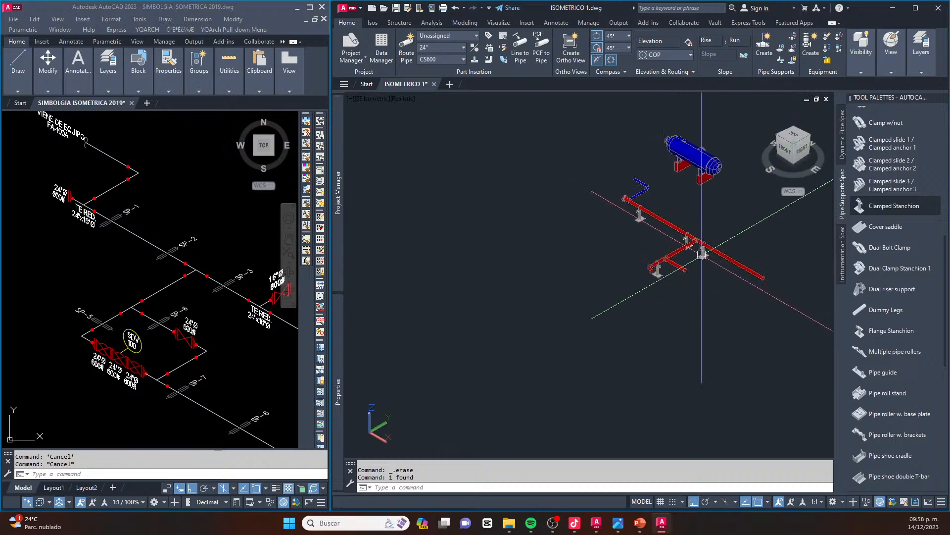
Attach a flanged 24" ball valve, Ball Valve,FL,RF,600 (CS600), to the branch elbow's open end at 0° rotation, per the isometric's SDV-100 group
scroll(698, 254, "up", 4)
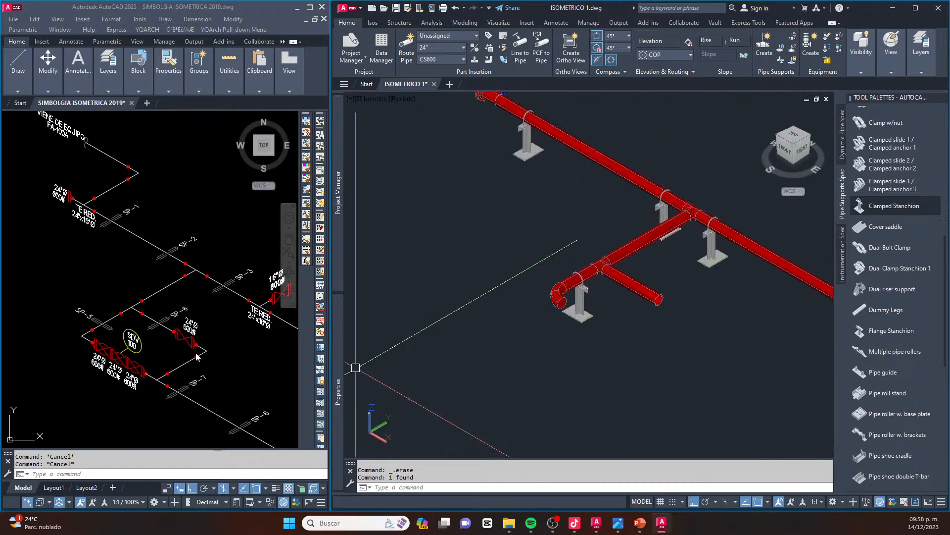
scroll(113, 352, "up", 4)
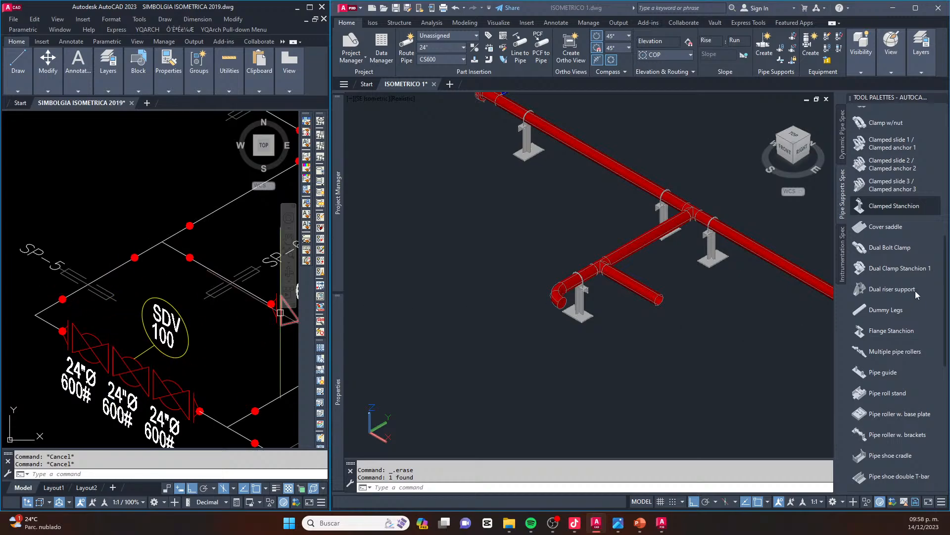
left_click(843, 150)
left_click(843, 150)
scroll(874, 324, "down", 5)
scroll(874, 327, "up", 3)
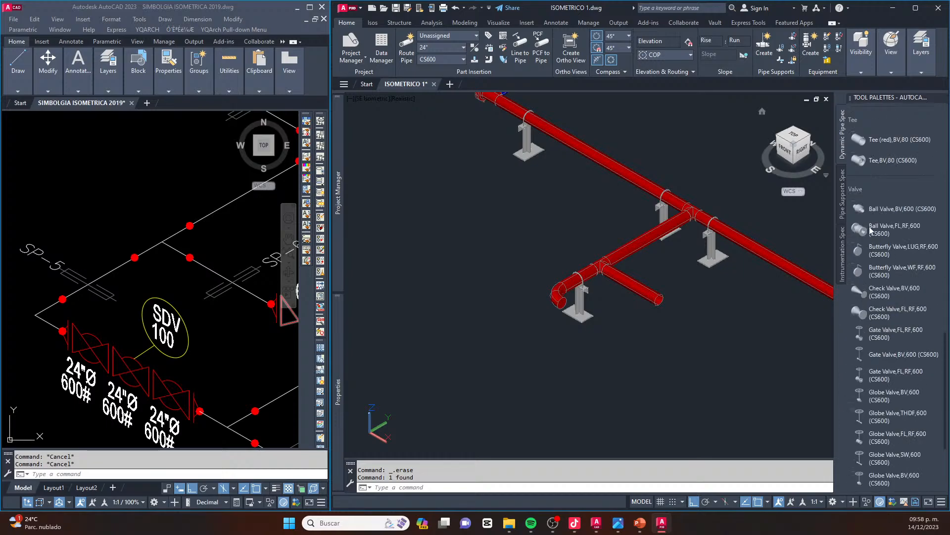
left_click(886, 229)
scroll(562, 297, "up", 8)
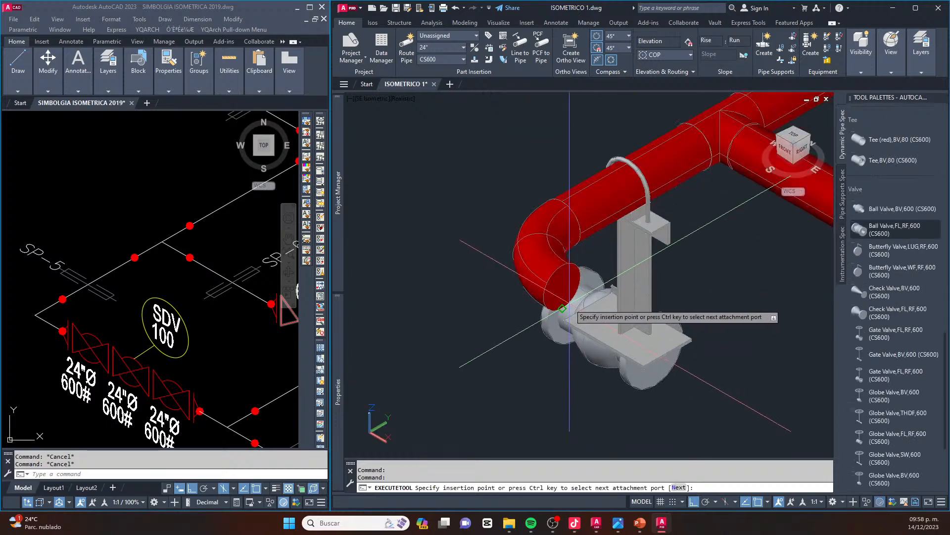
left_click(562, 286)
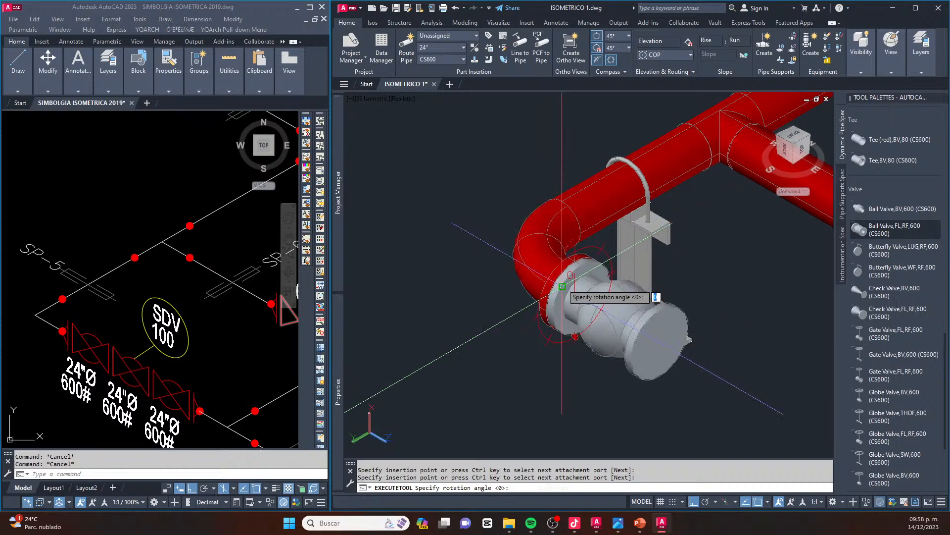
left_click(560, 163)
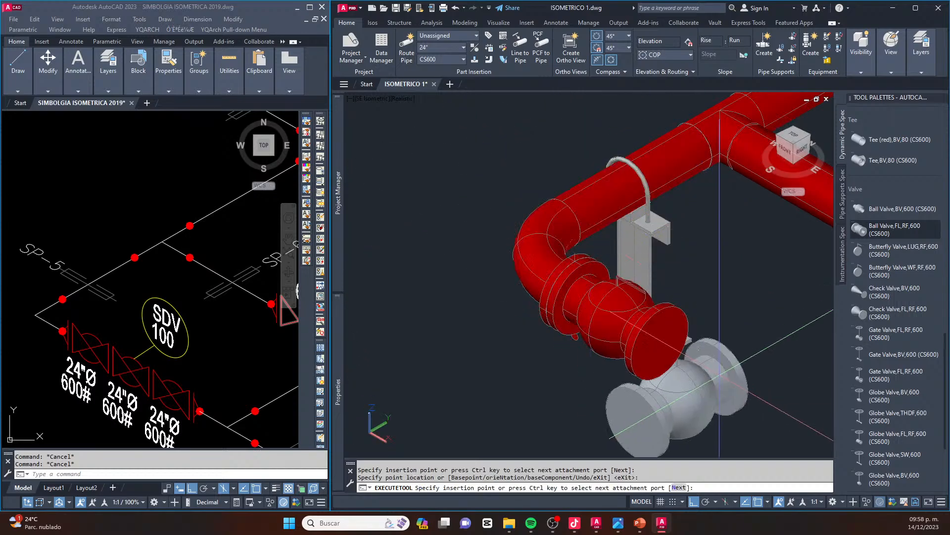
Chain two more flanged 600# ball valves end to end after the first one at 0° rotation, completing the SDV-100 group of three
left_click(673, 342)
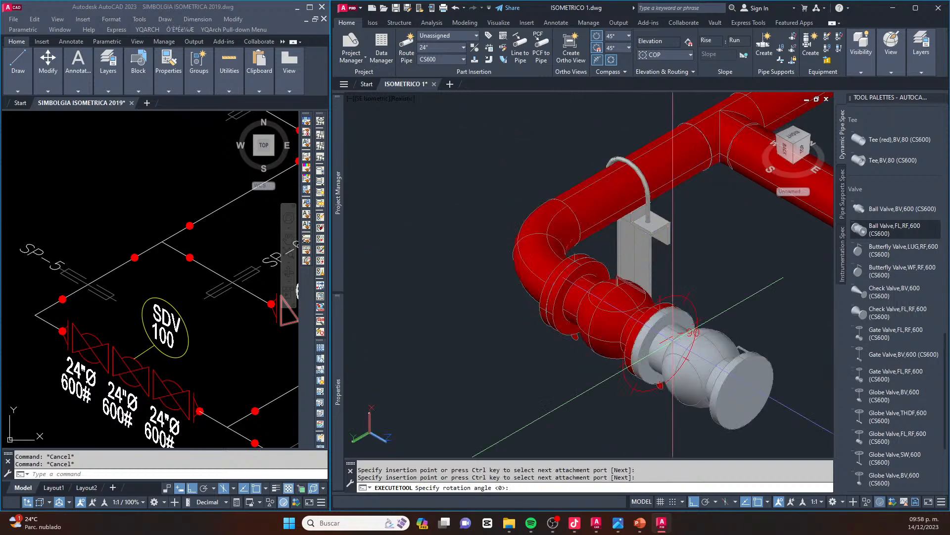
left_click(690, 261)
middle_click_drag(751, 319, 601, 258)
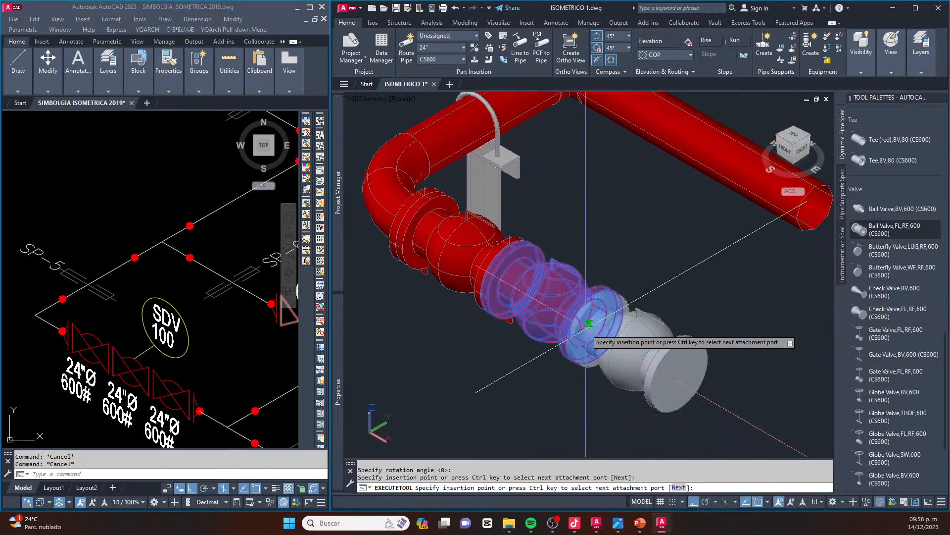
left_click(609, 331)
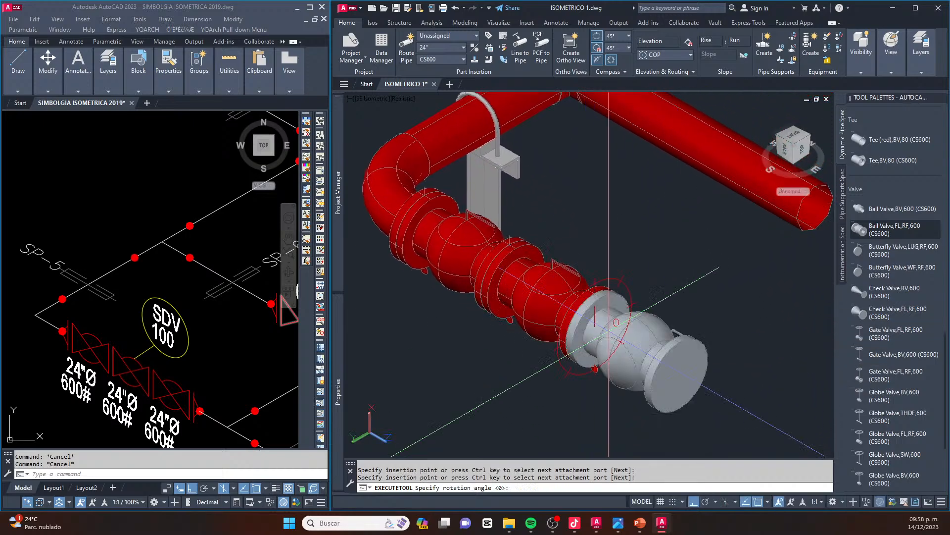
left_click(602, 227)
scroll(574, 254, "down", 5)
key("Escape")
scroll(592, 288, "up", 3)
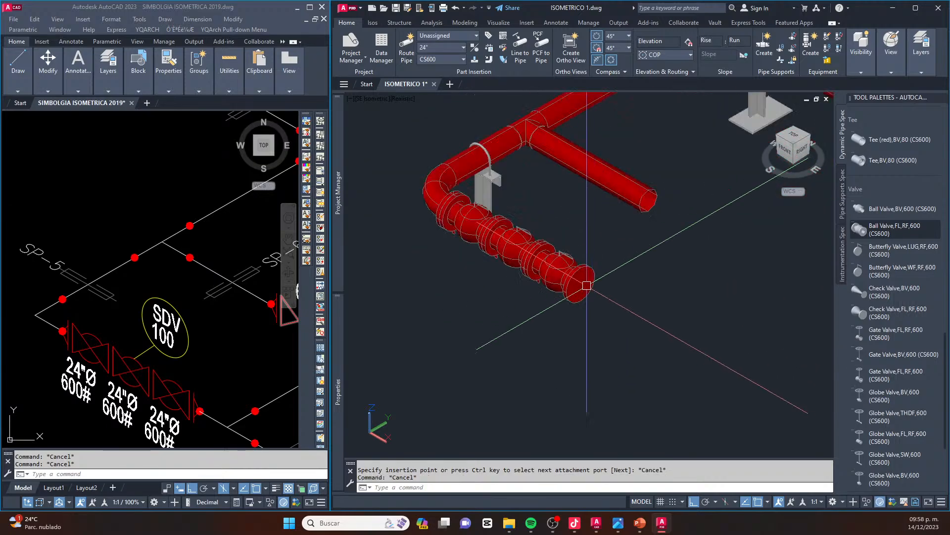
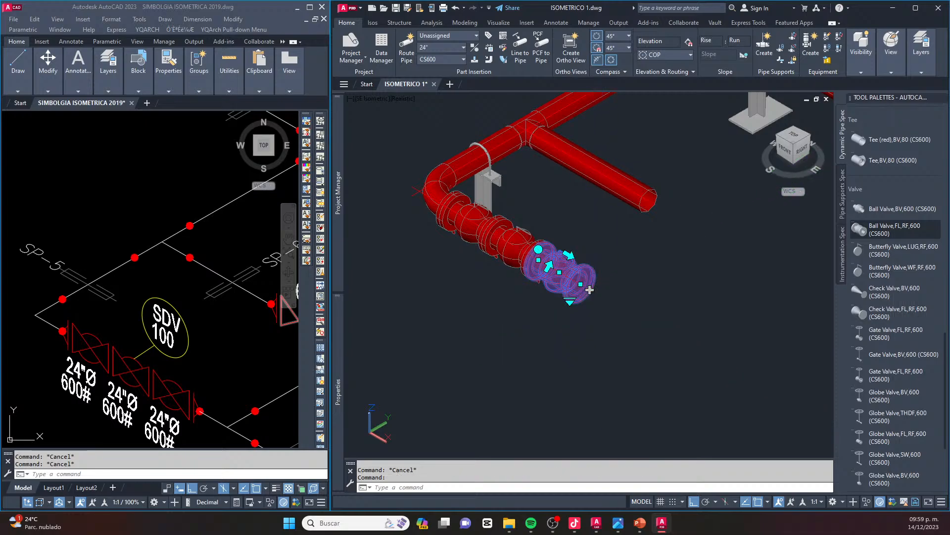
Route a short straight 24" pipe from the open flange of the last ball valve
left_click(590, 289)
left_click(654, 341)
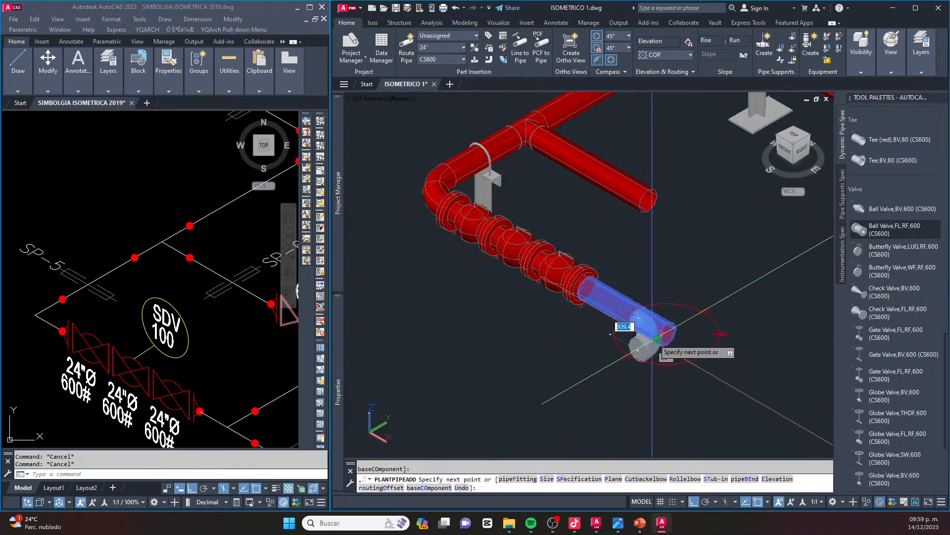
key("Escape")
scroll(631, 319, "up", 3)
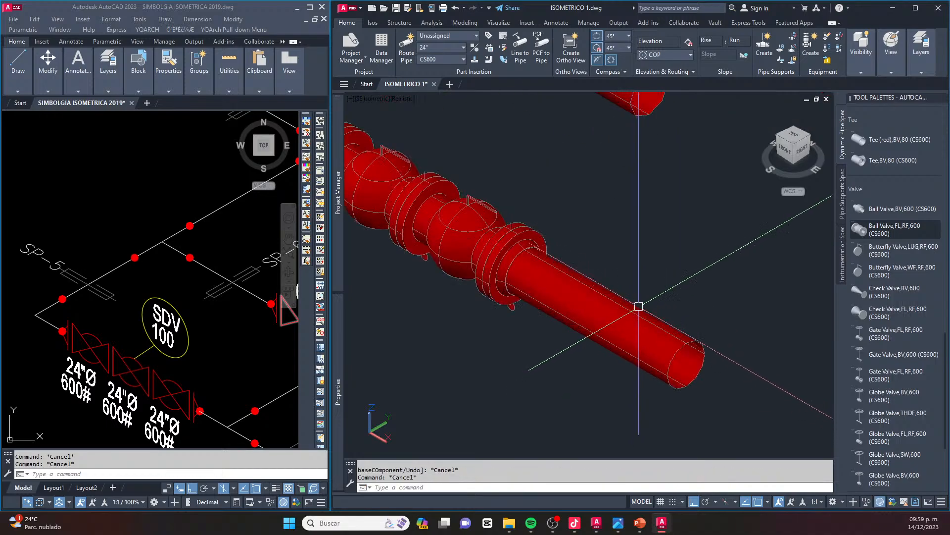
Add a perpendicular branch pipe with a tee on the new pipe, heading toward the parallel line
left_click(705, 376)
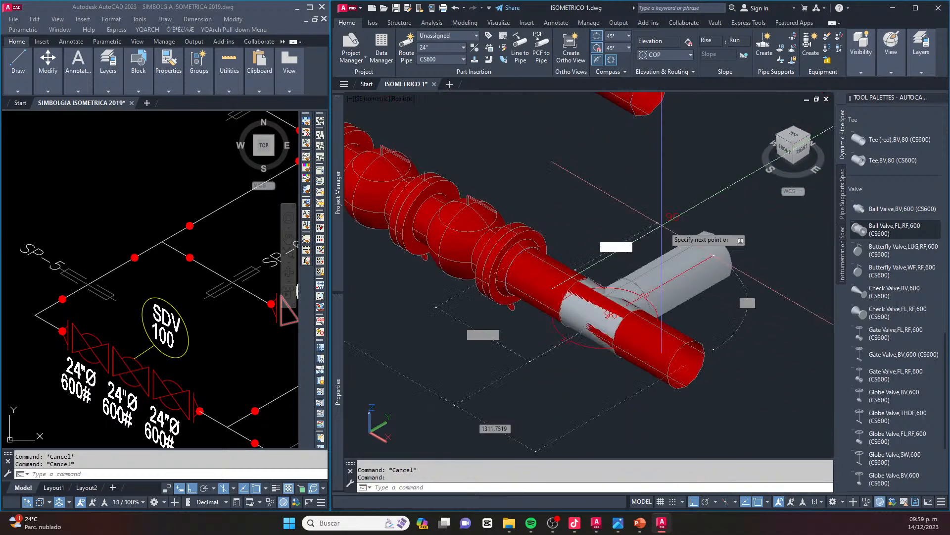
key("Escape")
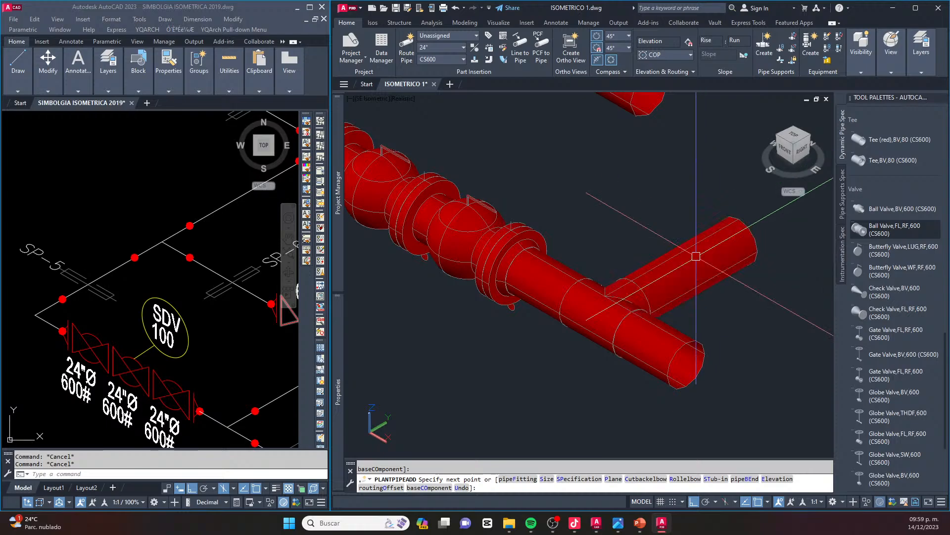
left_click(696, 256)
key("Escape")
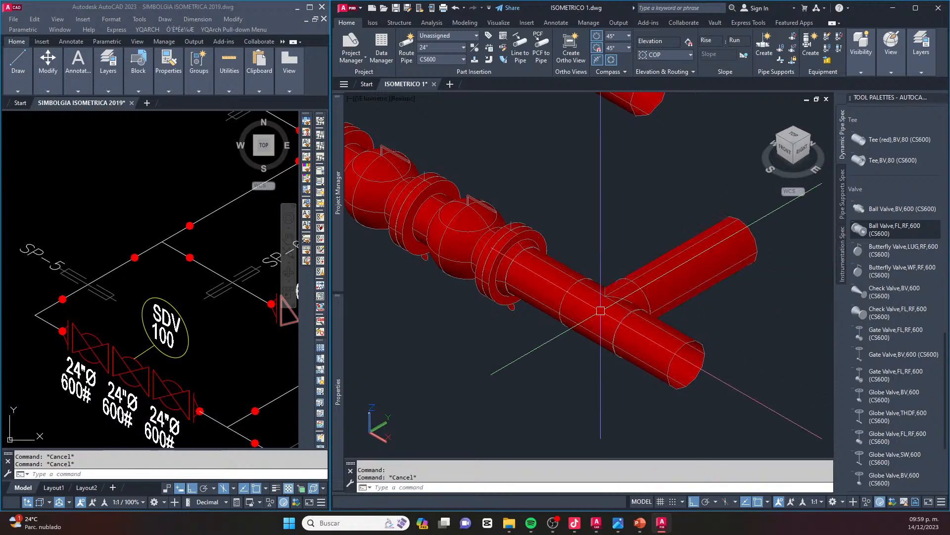
Move the new tee along the pipe up against the flange of the last ball valve
scroll(567, 340, "up", 2)
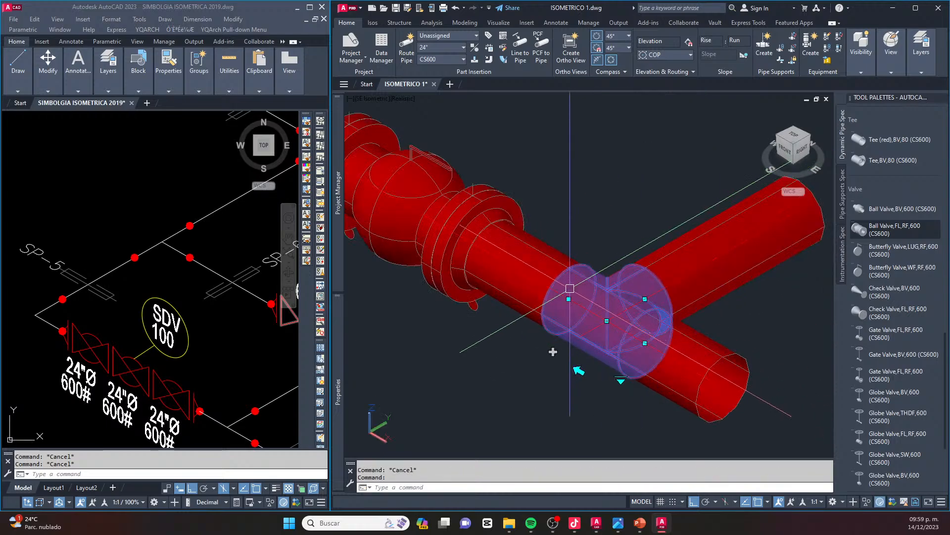
left_click(568, 299)
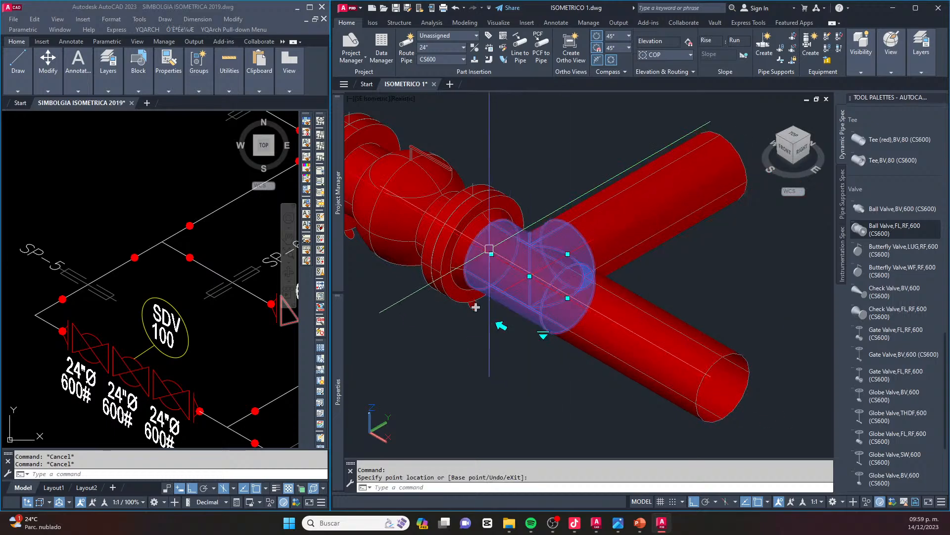
scroll(613, 278, "down", 5)
key("Escape")
scroll(609, 295, "up", 3)
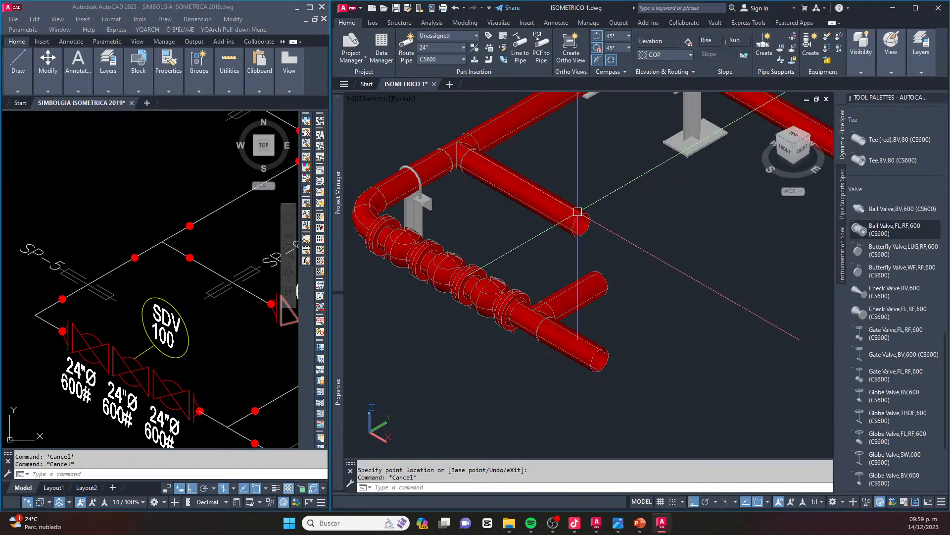
Connect the branch pipe to the open end of the parallel pipe, accepting the first elbow routing solution
left_click(600, 281)
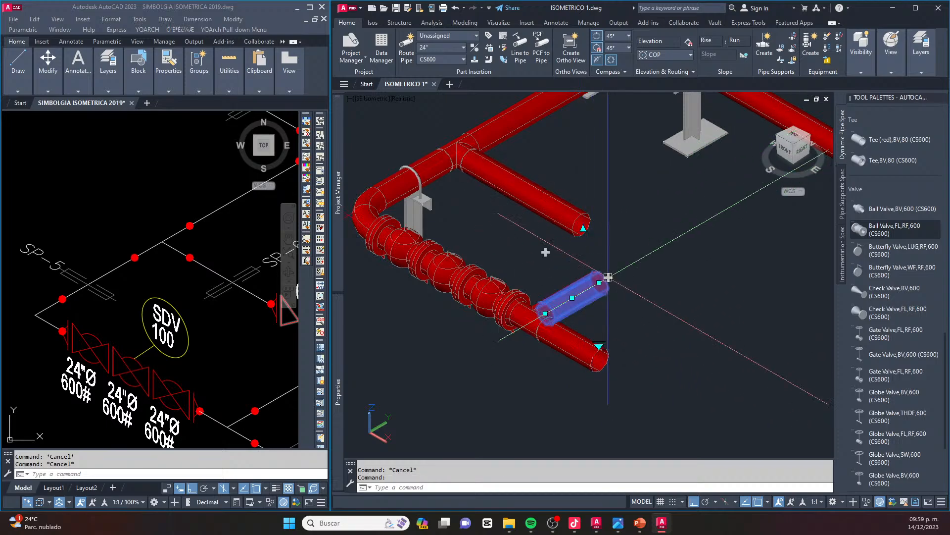
left_click(606, 277)
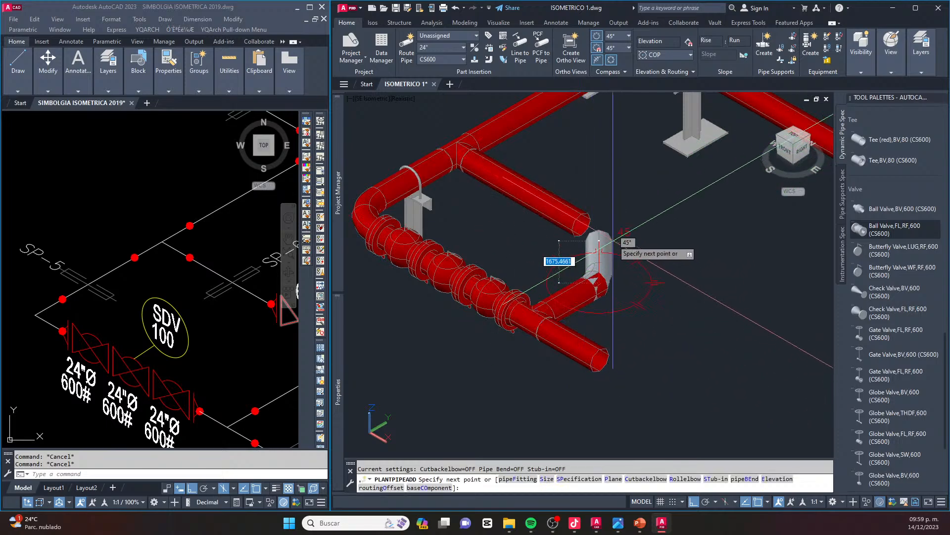
left_click(580, 230)
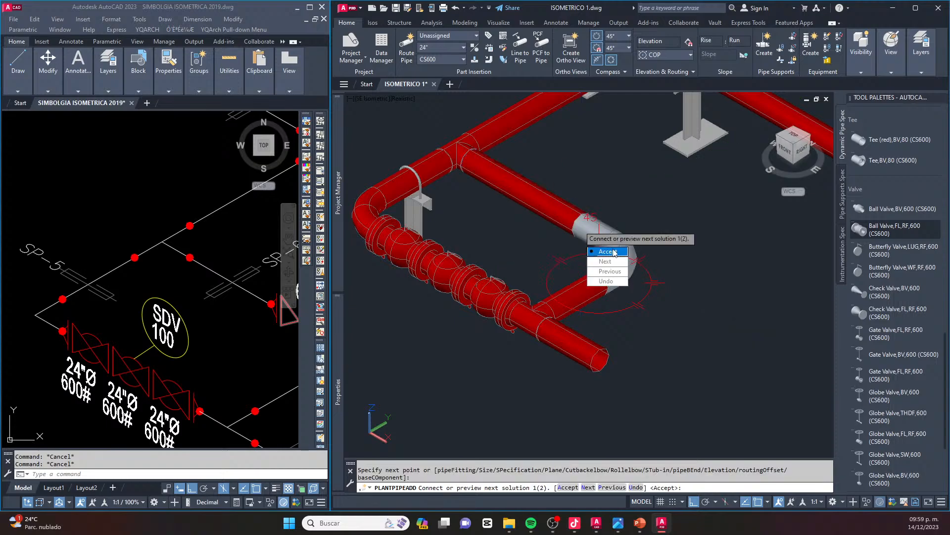
key("Return")
scroll(653, 269, "down", 4)
key("Escape")
key("Escape")
scroll(630, 253, "up", 3)
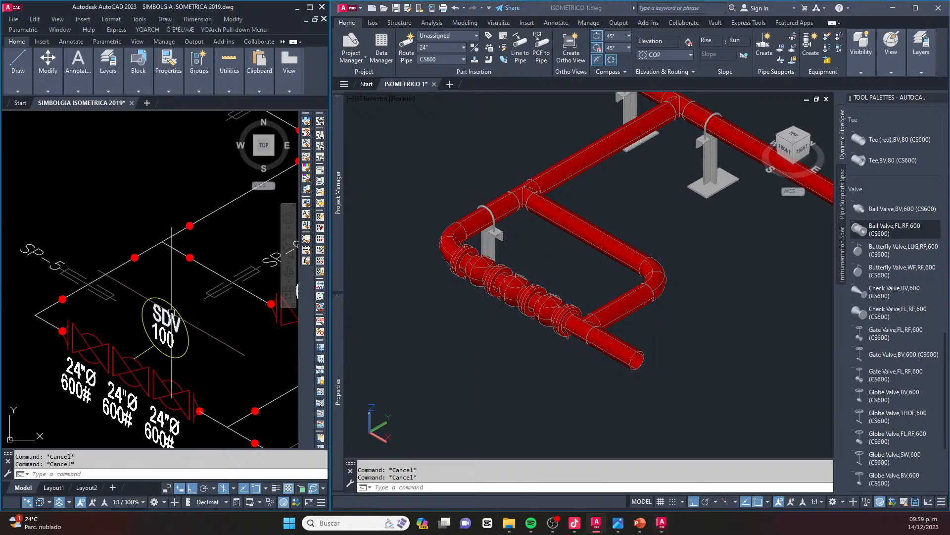
Insert a Gate Valve,FL,RF,600 (CS600) into the bypass pipe near the elbow, with its handwheel pointing up
scroll(235, 310, "down", 4)
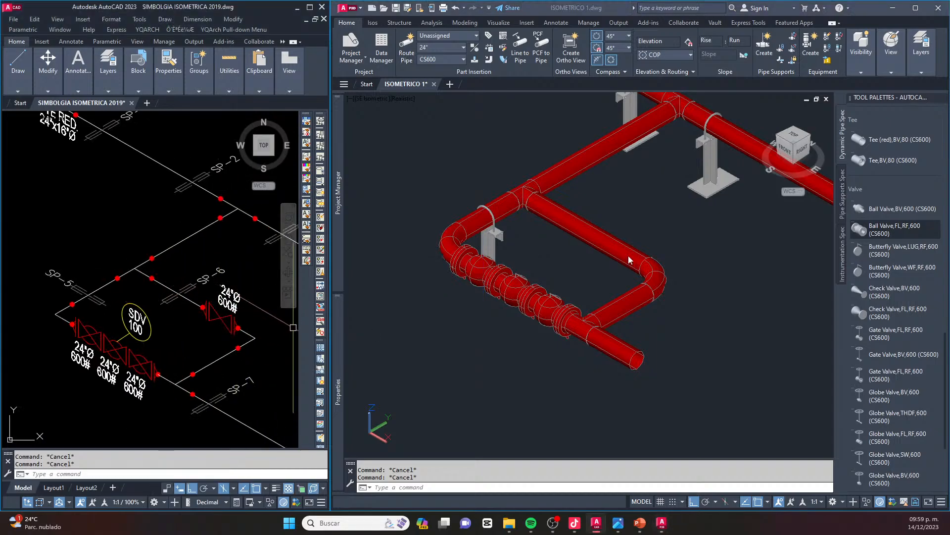
left_click(696, 236)
scroll(876, 304, "down", 3)
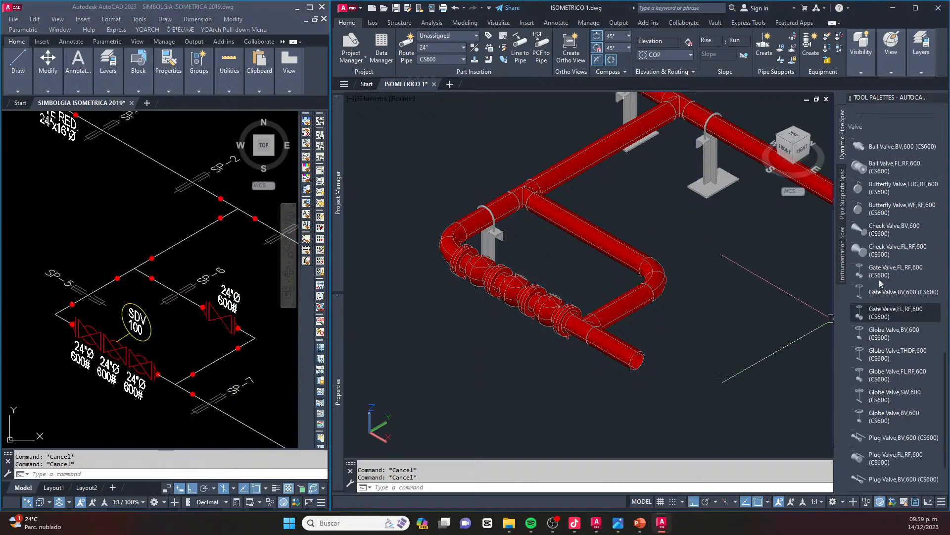
left_click(898, 312)
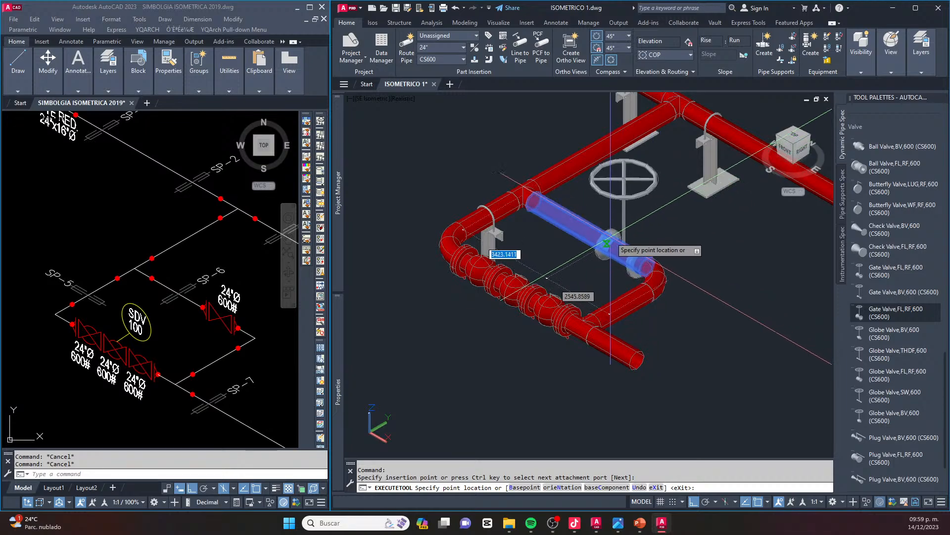
left_click(612, 246)
left_click(610, 197)
key("Escape")
scroll(643, 249, "up", 5)
key("Escape")
key("Escape")
scroll(724, 265, "down", 5)
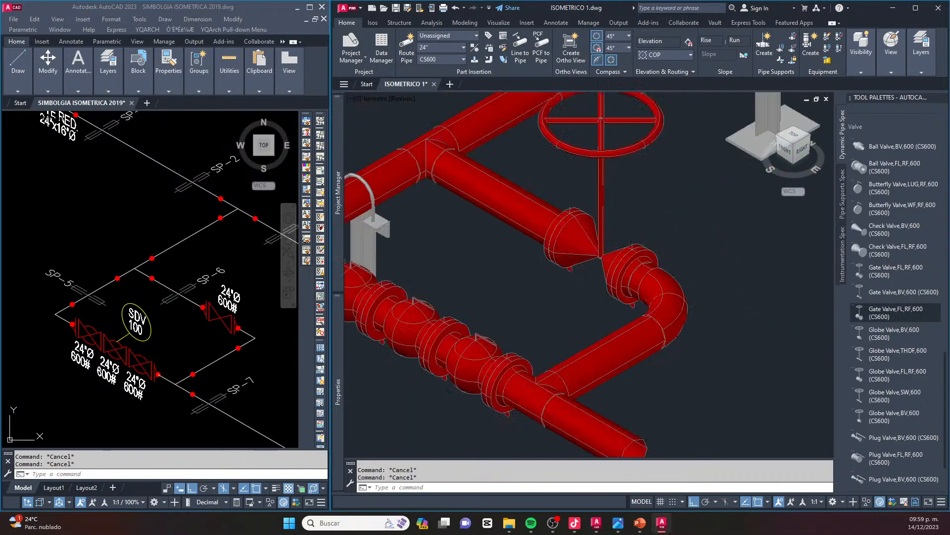
Move the gate valve along the bypass pipe closer to the elbow
scroll(632, 257, "up", 5)
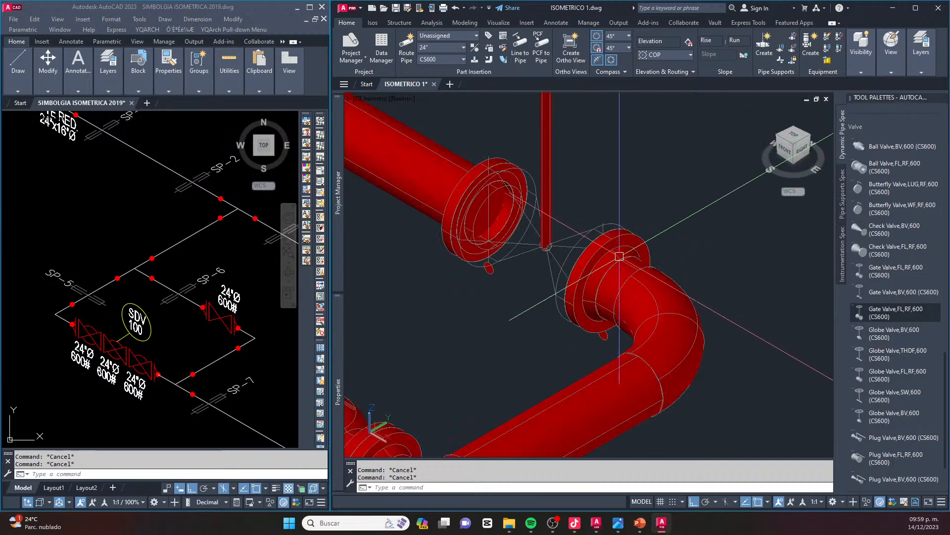
left_click(566, 253)
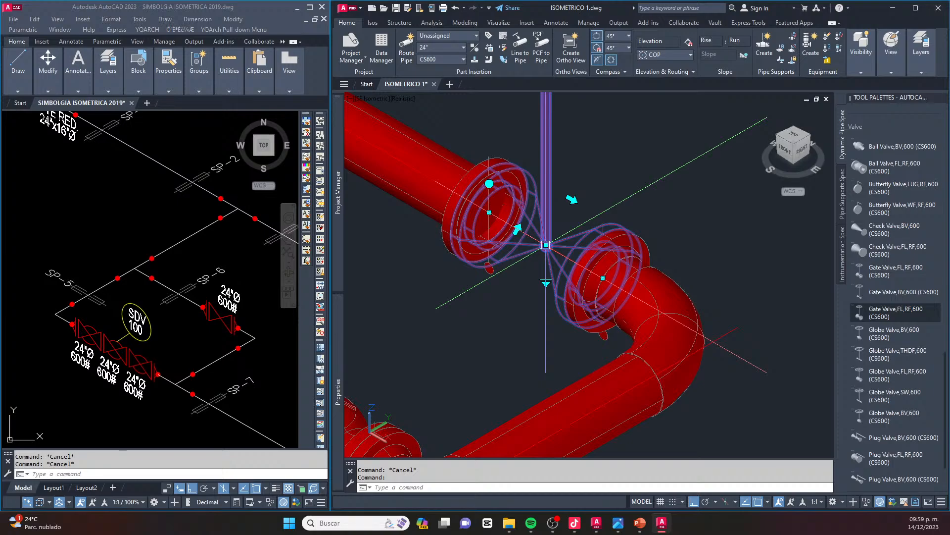
left_click(546, 244)
left_click(555, 250)
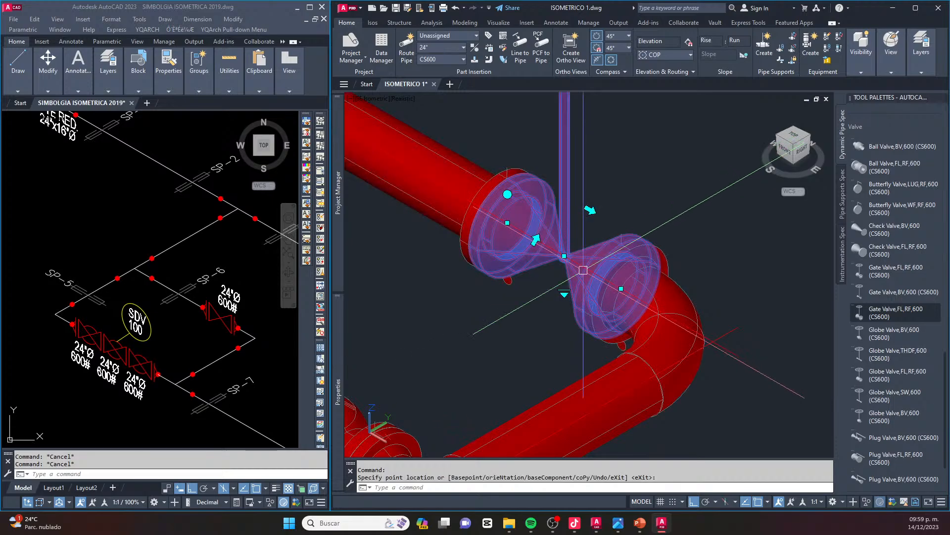
key("Escape")
key("Escape")
scroll(594, 257, "down", 4)
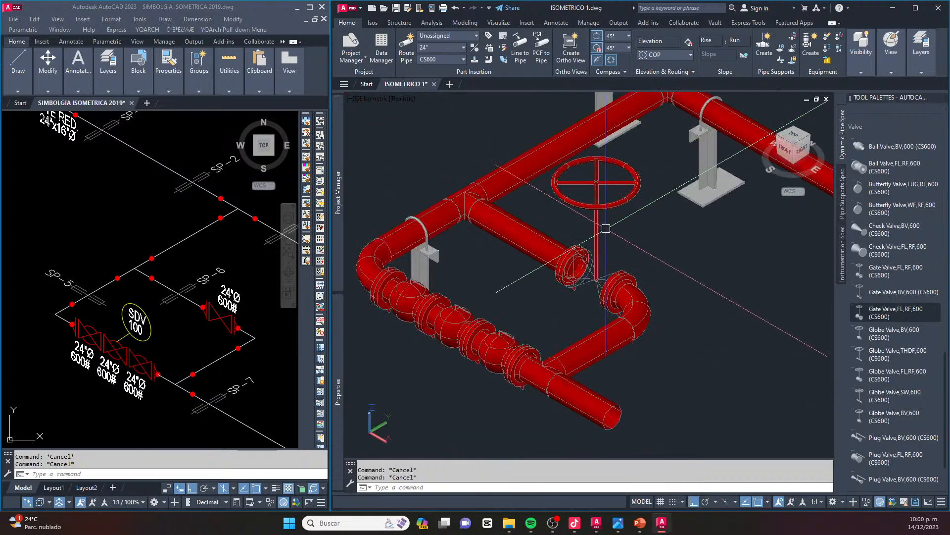
Examine the gate valve's handwheel operator dimensions in its properties and in the enlarged preview
scroll(606, 229, "up", 2)
scroll(594, 257, "down", 2)
scroll(602, 284, "up", 5)
scroll(602, 287, "down", 6)
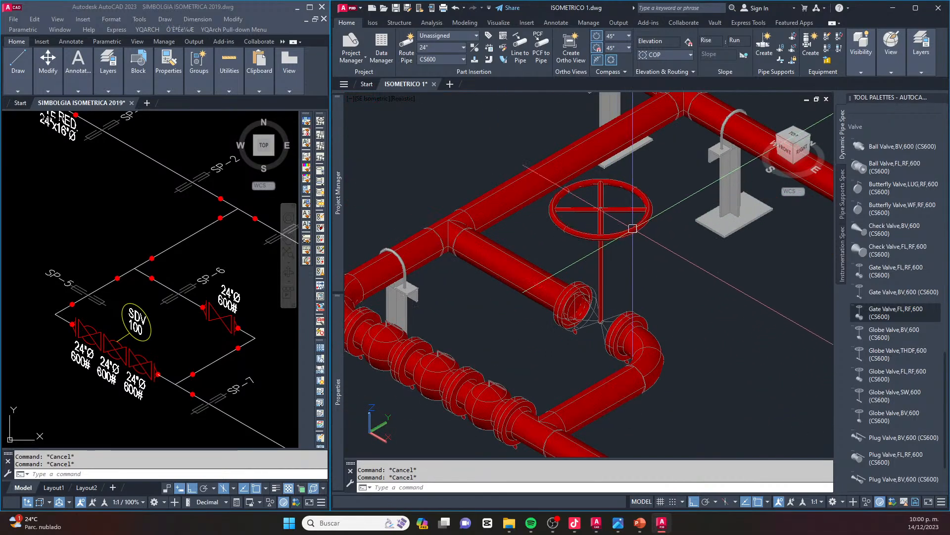
scroll(631, 231, "up", 2)
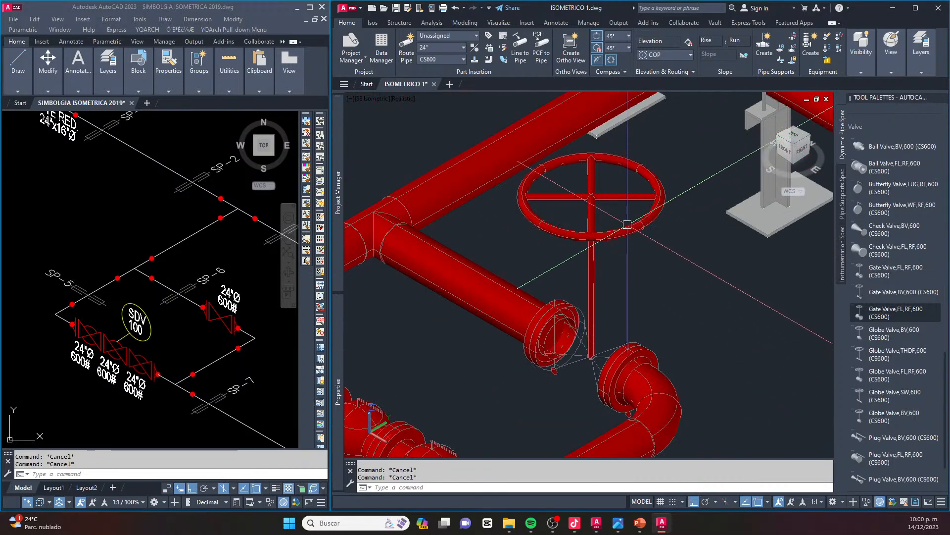
left_click(625, 229)
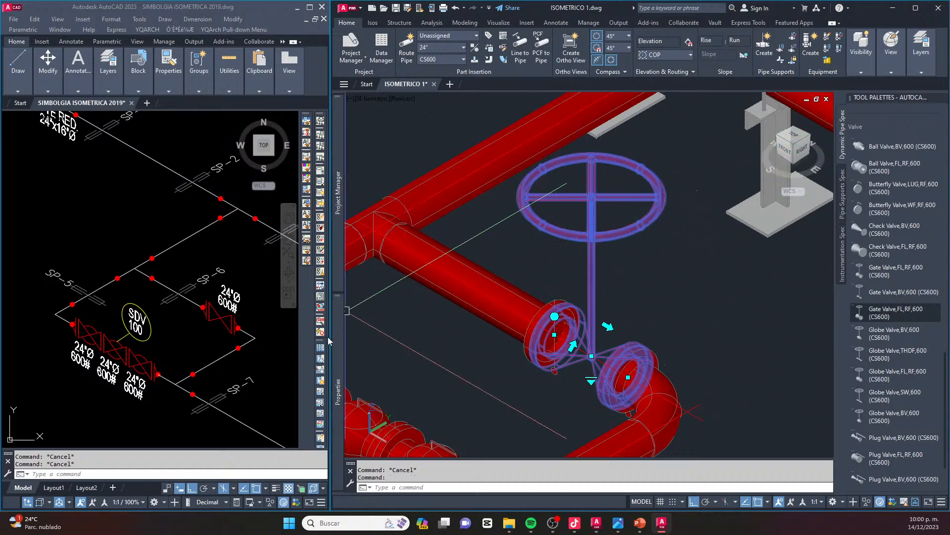
mouse_move(340, 345)
scroll(429, 306, "down", 15)
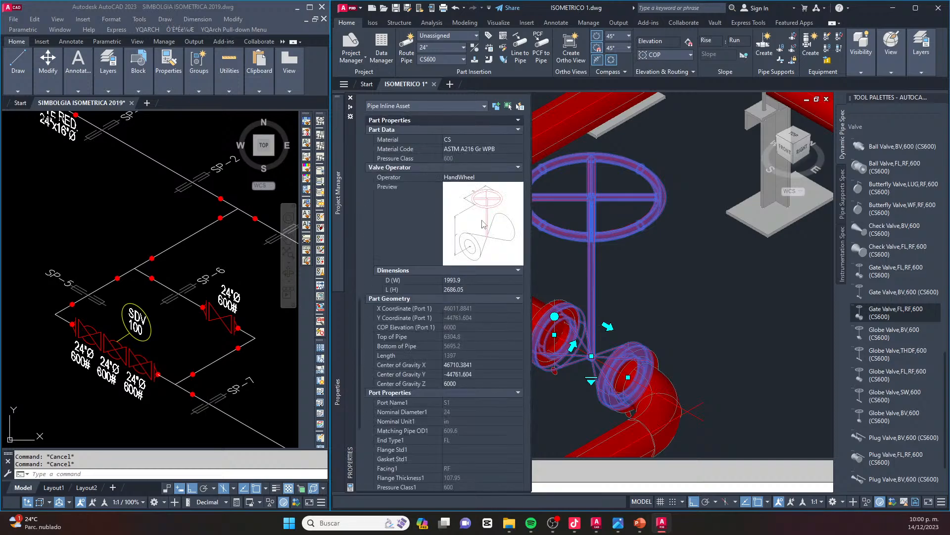
left_click(483, 224)
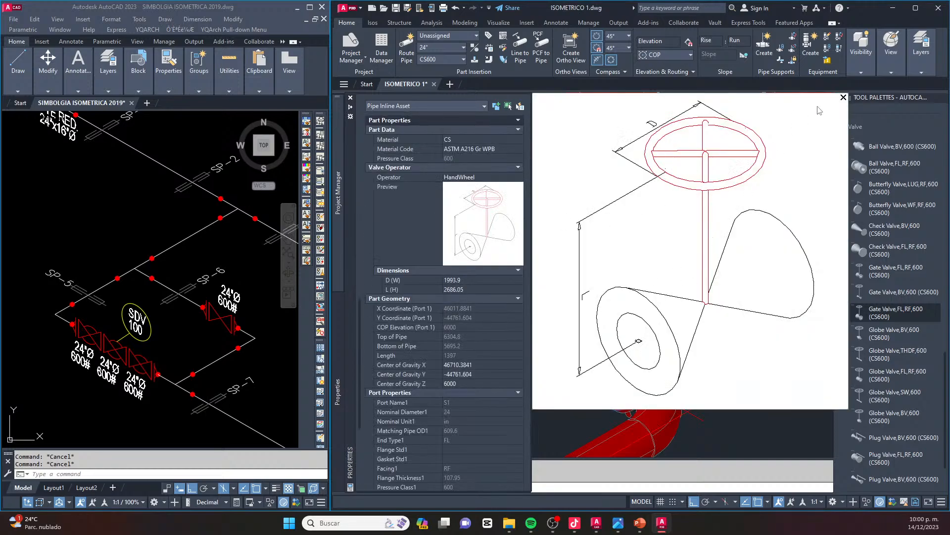
left_click(843, 98)
Set the gate valve handwheel's D (W) dimension to 1000 and its L (H) dimension to 1500
left_click(461, 278)
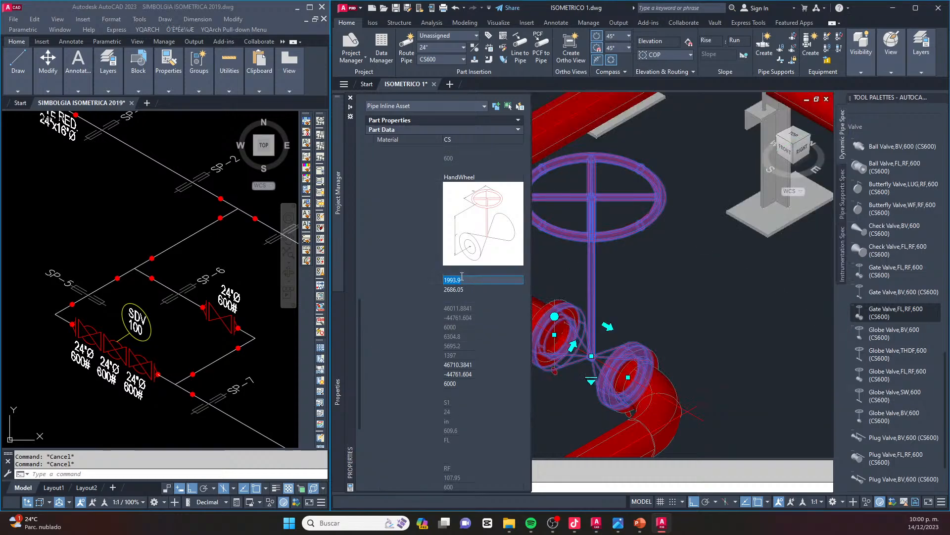
type("100")
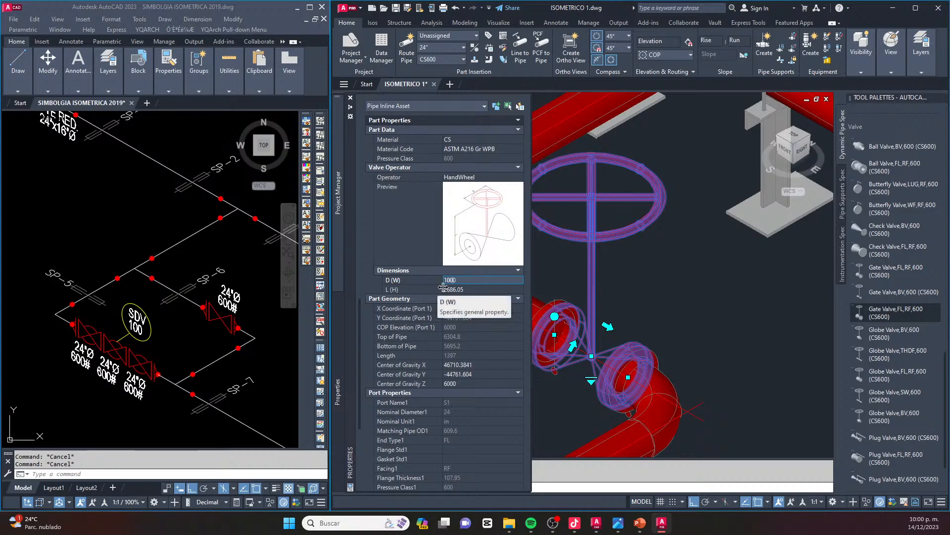
type("0")
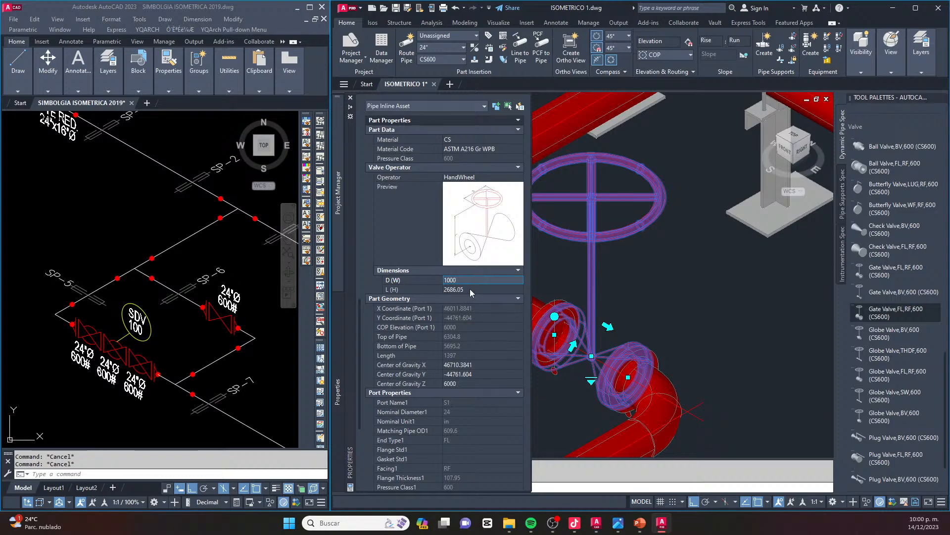
left_click(470, 289)
type("1500")
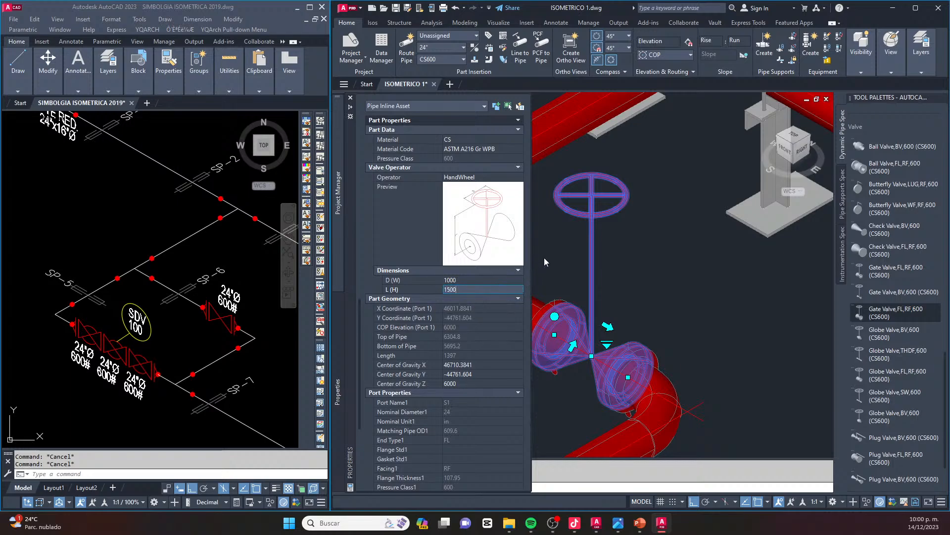
key("Return")
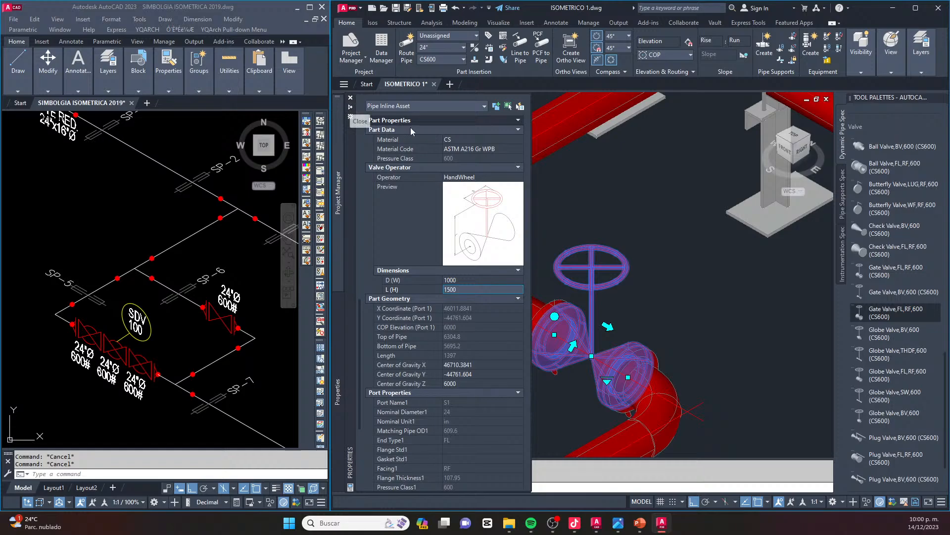
Deselect the gate valve and check its resized handwheel within the overall bypass model
left_click(351, 108)
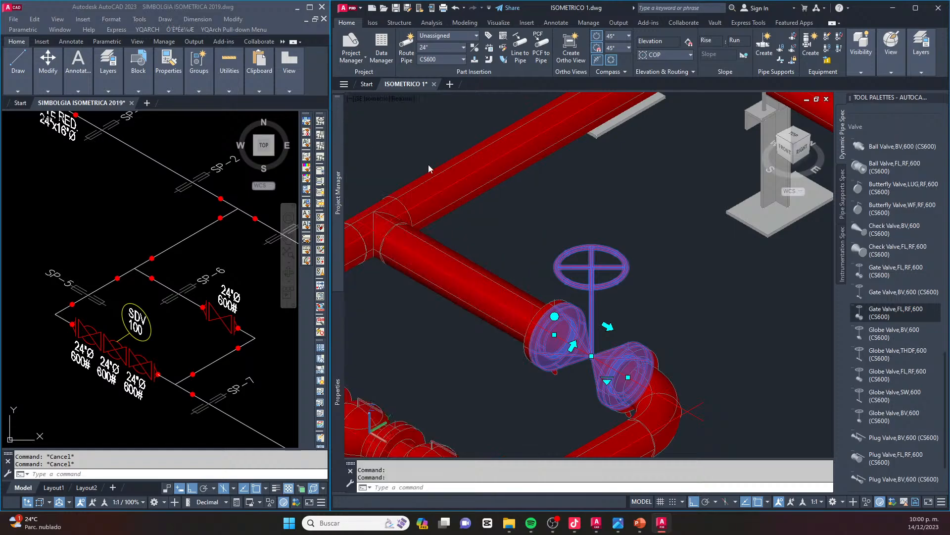
key("Escape")
scroll(639, 275, "down", 5)
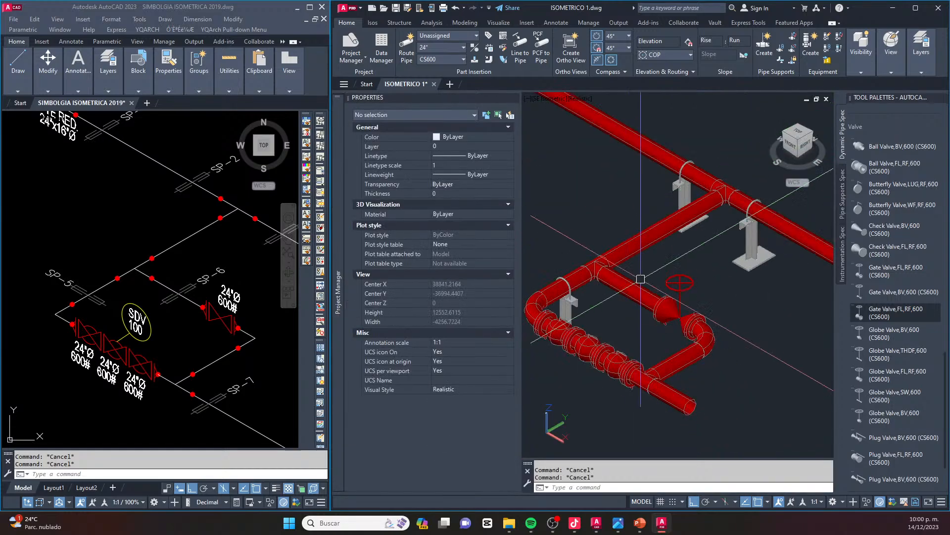
scroll(675, 299, "up", 3)
scroll(675, 299, "down", 3)
middle_click_drag(676, 299, 674, 309)
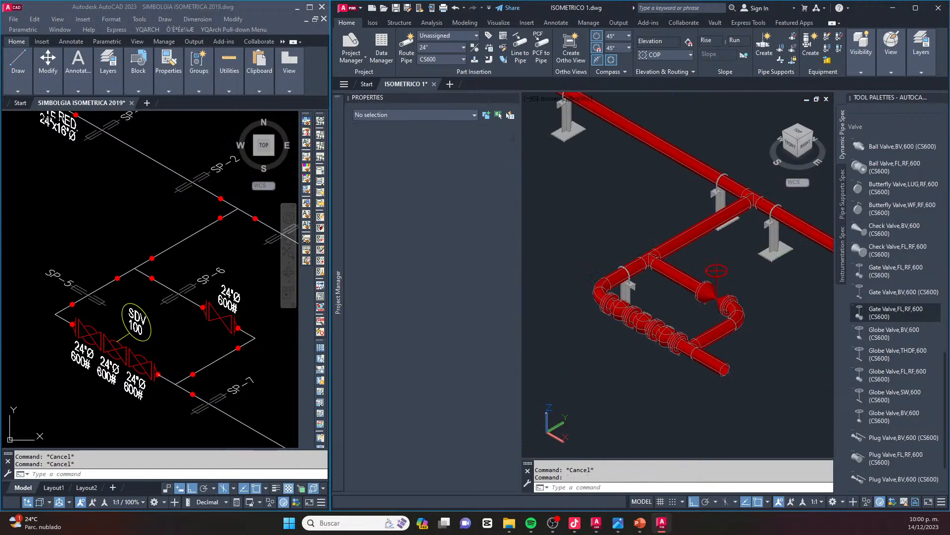
Override the valve operator of the two outer ball valves with the detailed actuator case with handwheel
scroll(631, 328, "up", 3)
scroll(632, 328, "up", 2)
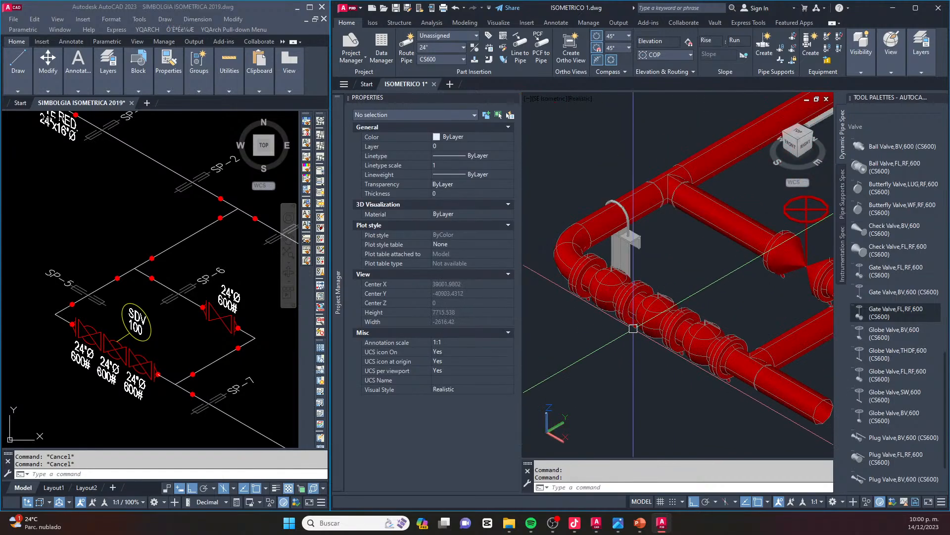
left_click(610, 288)
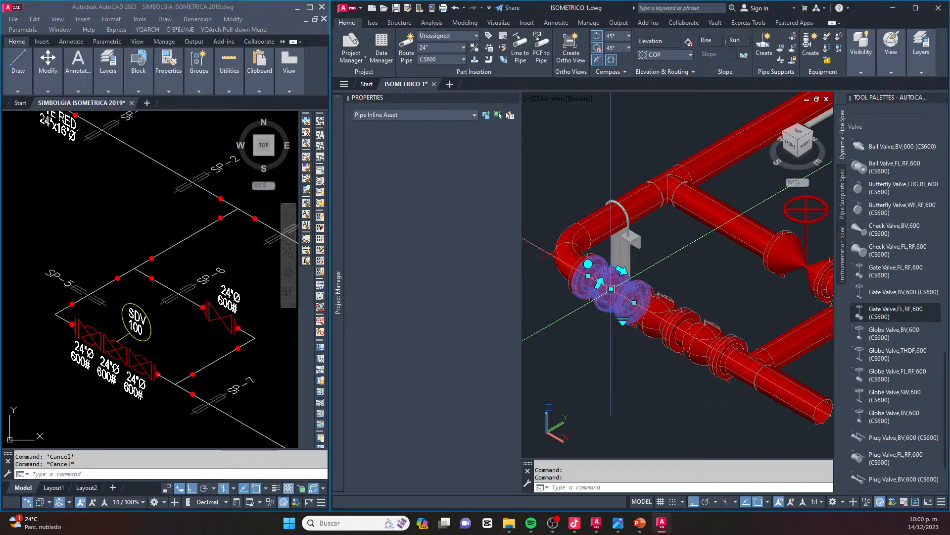
left_click(704, 343)
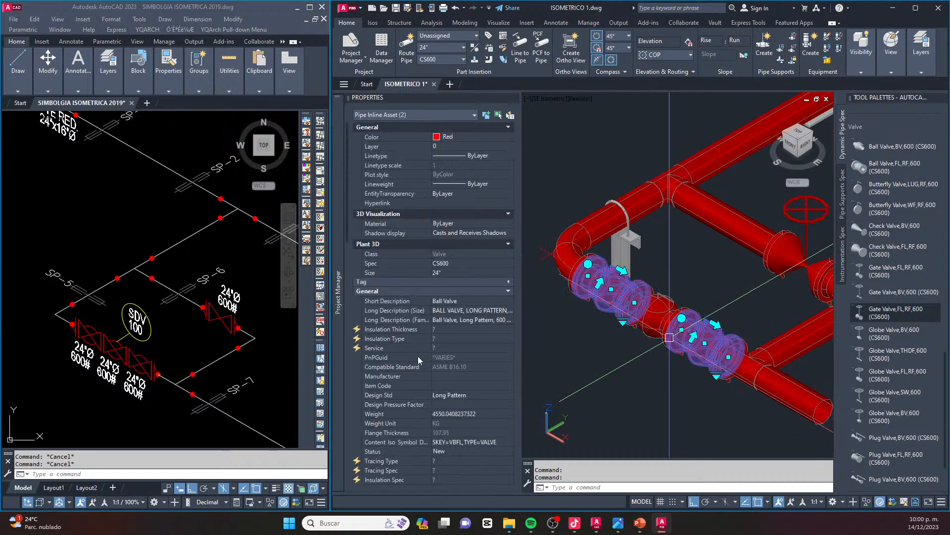
scroll(443, 333, "down", 10)
scroll(462, 259, "down", 5)
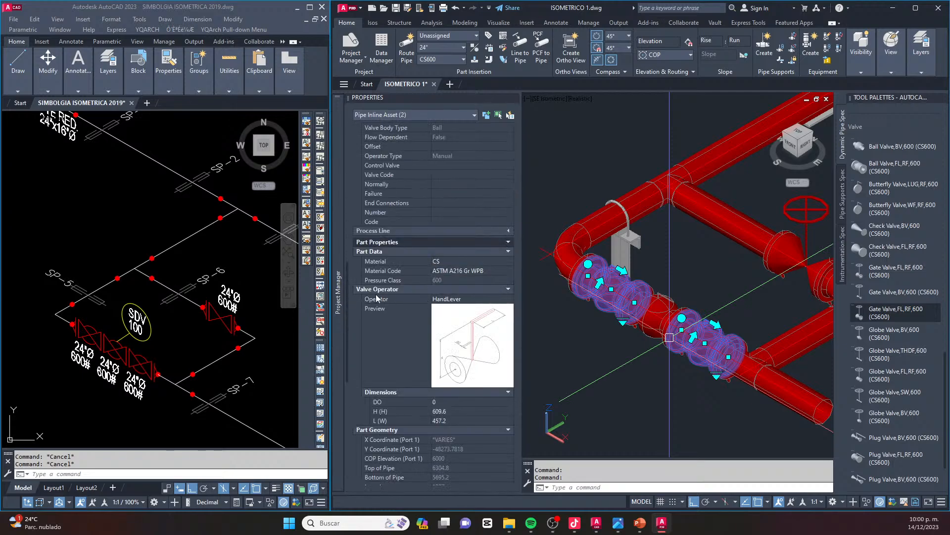
left_click(508, 301)
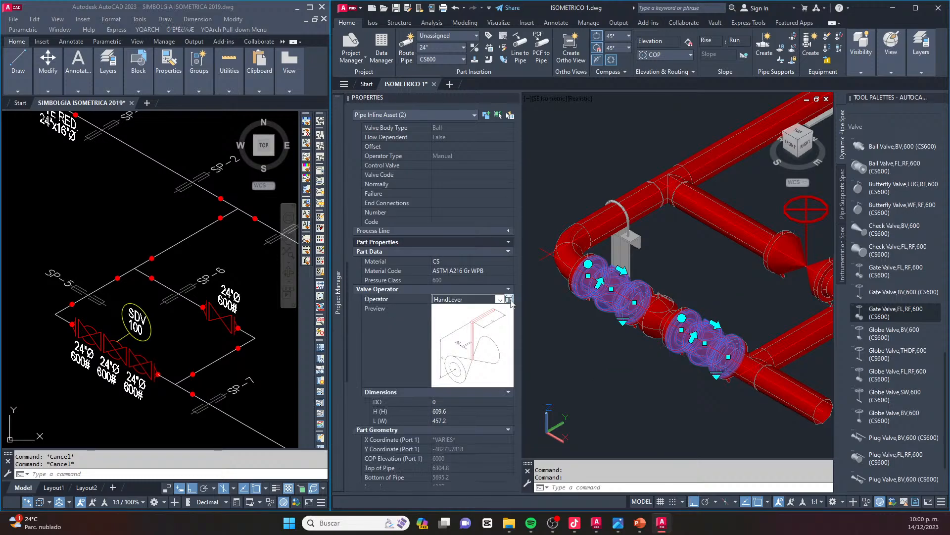
left_click(509, 299)
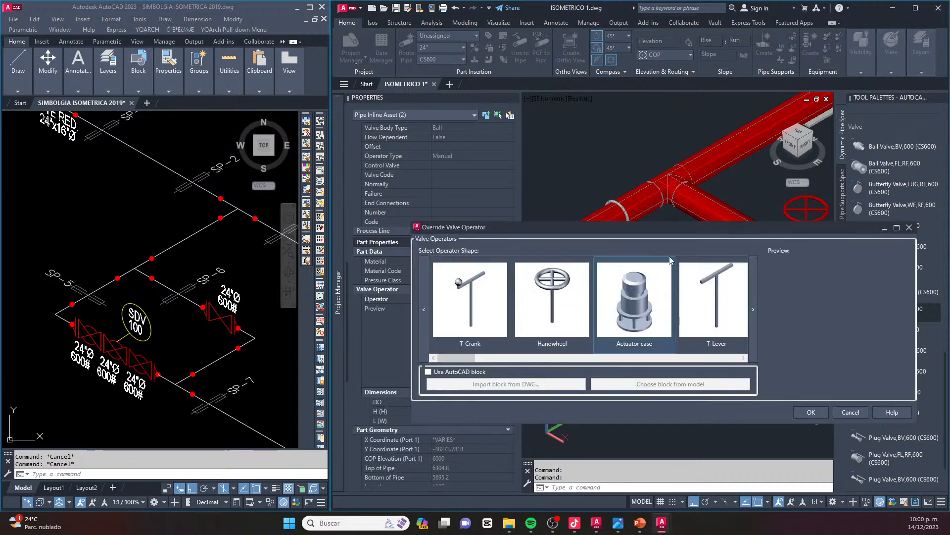
left_click_drag(664, 231, 613, 212)
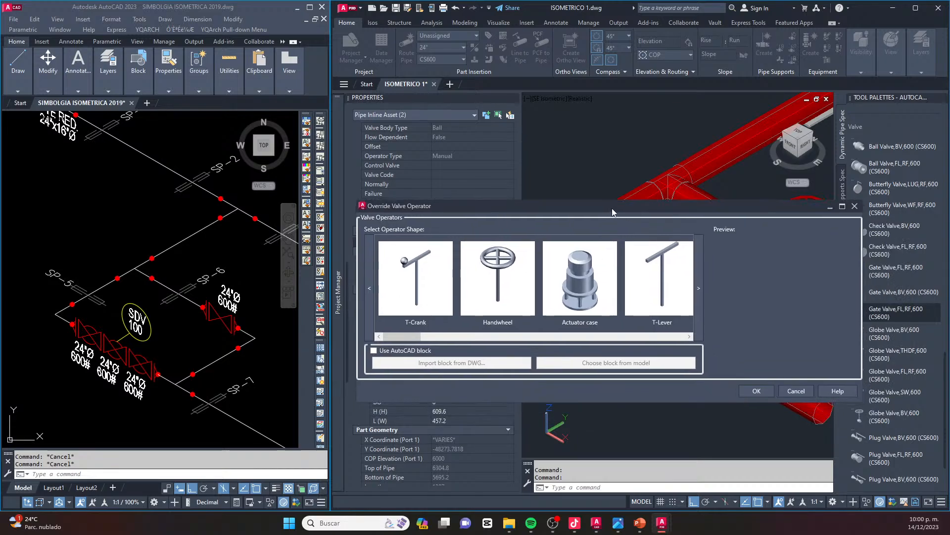
left_click(698, 290)
left_click(697, 290)
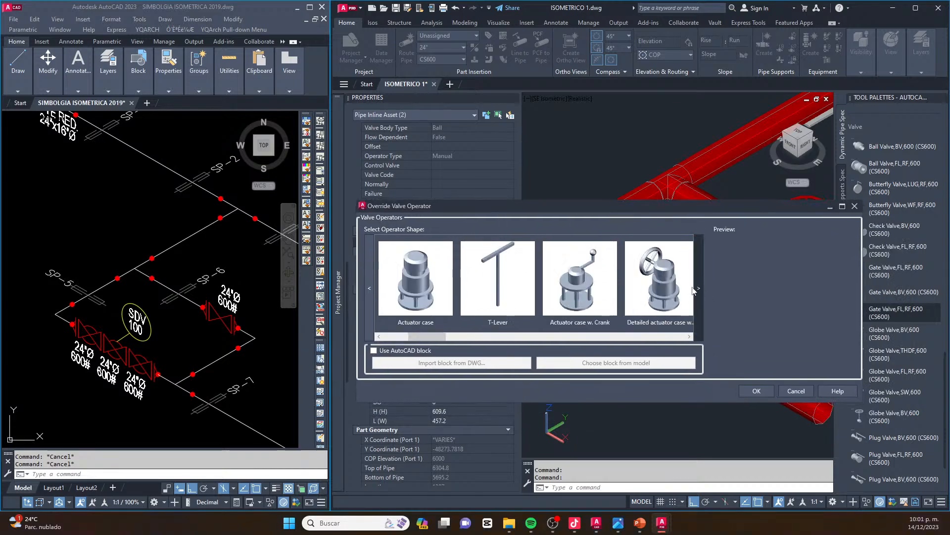
left_click(676, 286)
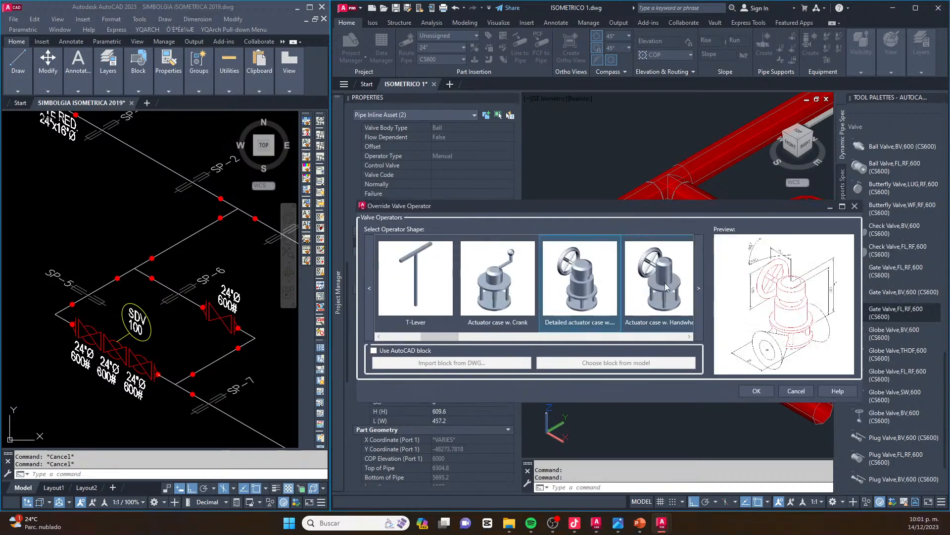
left_click(754, 391)
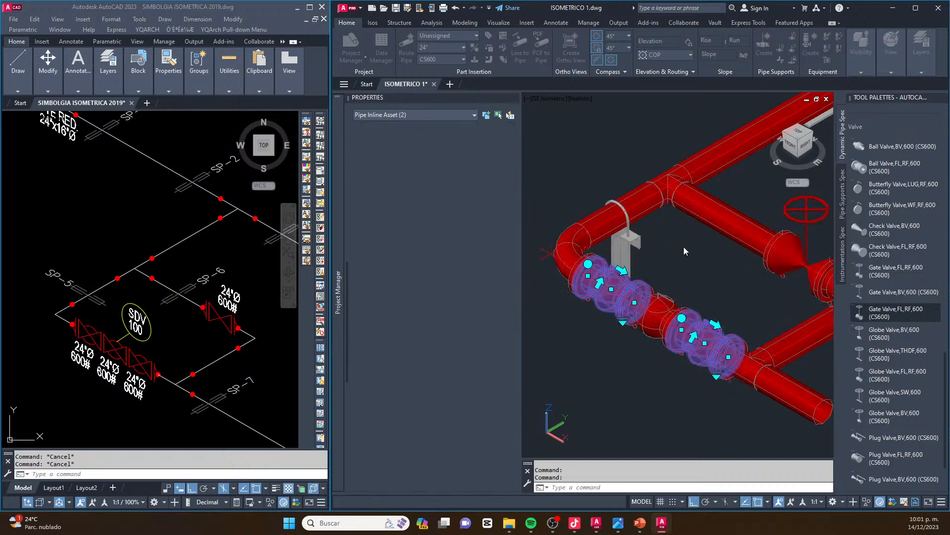
key("Escape")
Reorient the two outer ball valves so their actuator handwheels face the outer side of the pipe run, away from the bypass
scroll(684, 261, "up", 3)
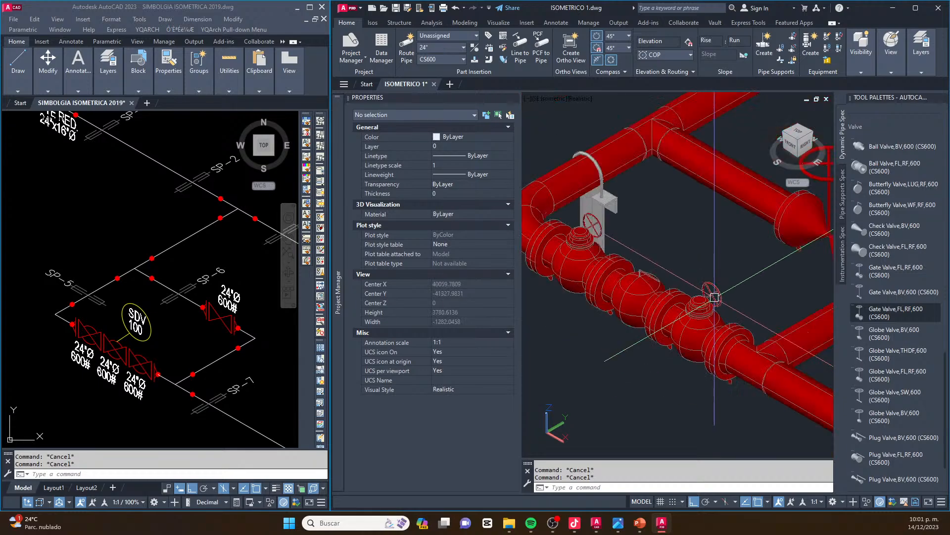
scroll(698, 282, "up", 2)
middle_click_drag(687, 271, 748, 316)
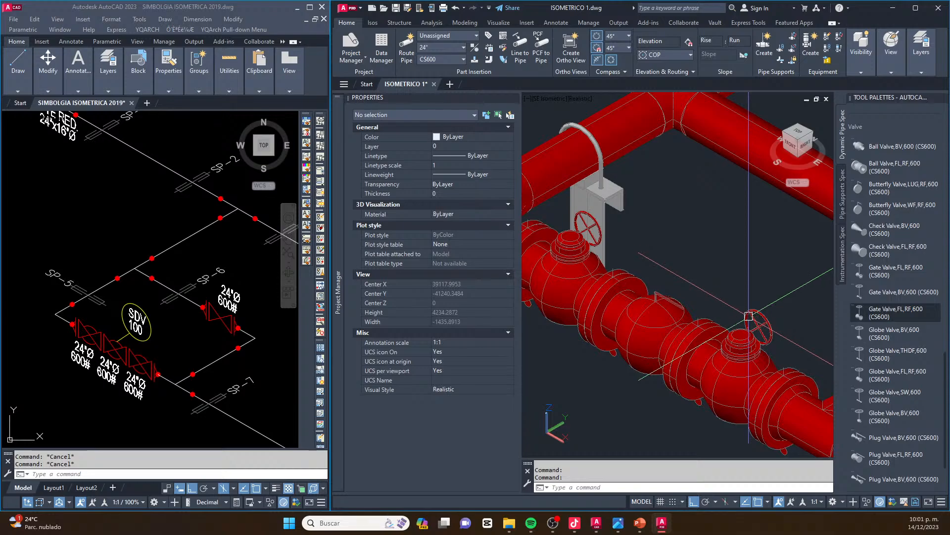
left_click(753, 355)
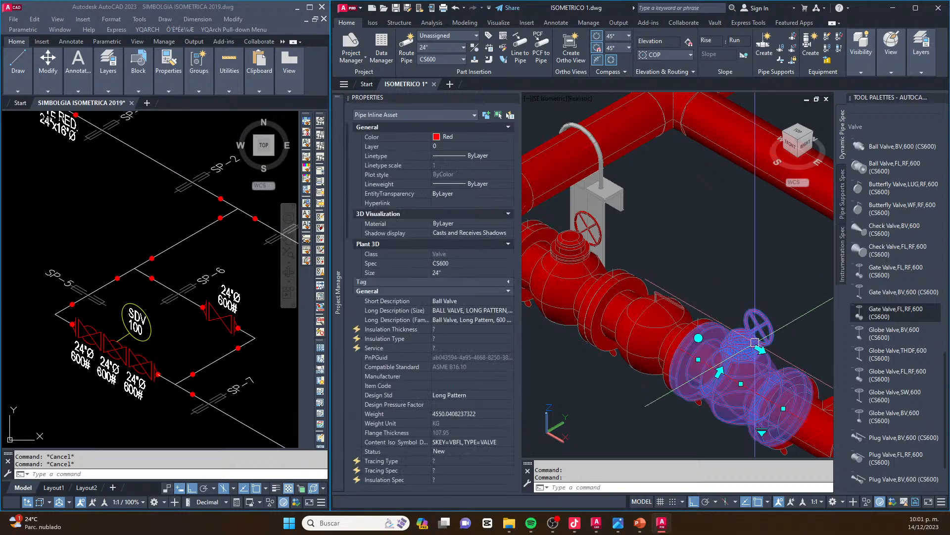
left_click(761, 349)
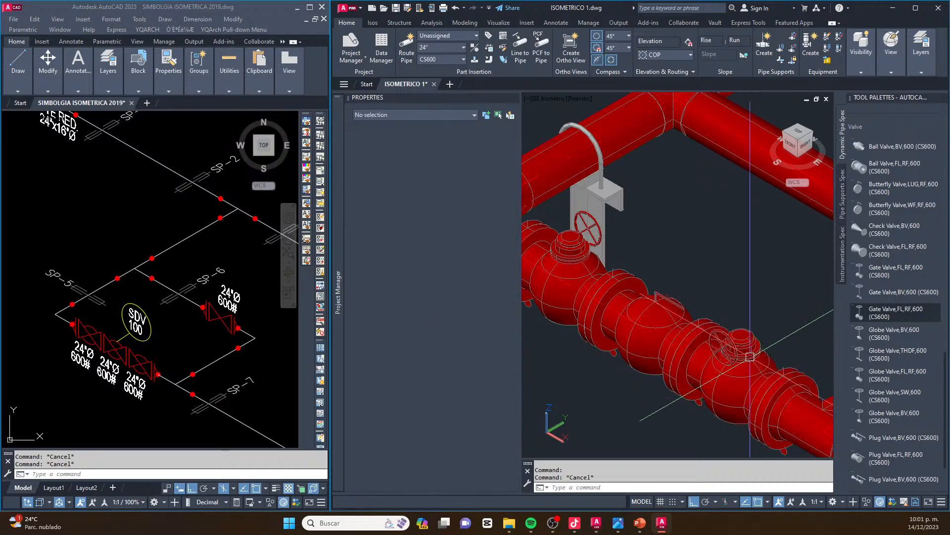
key("Escape")
left_click(566, 279)
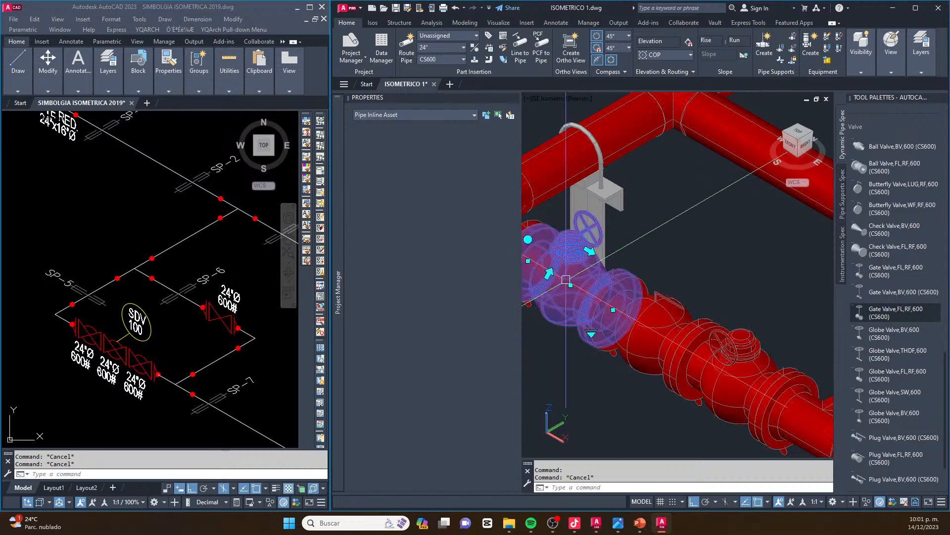
left_click(549, 274)
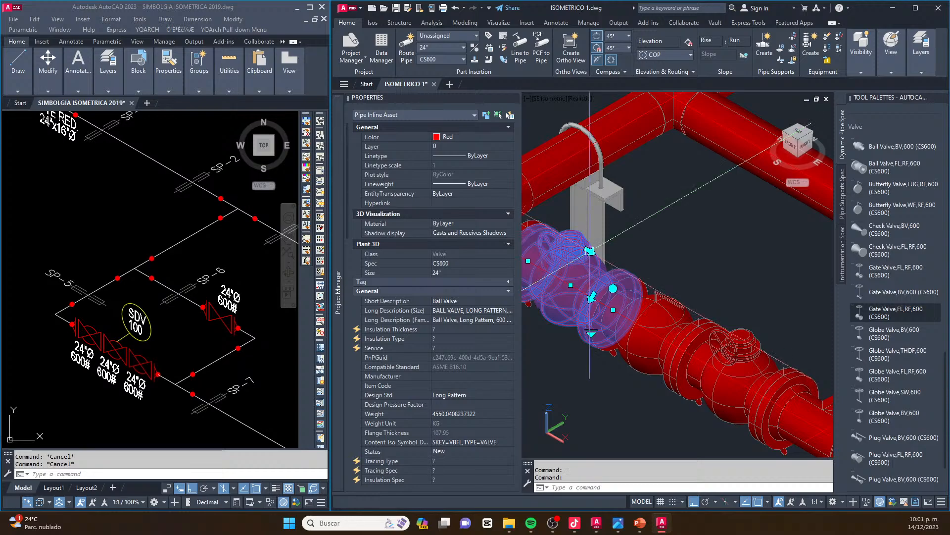
left_click(590, 251)
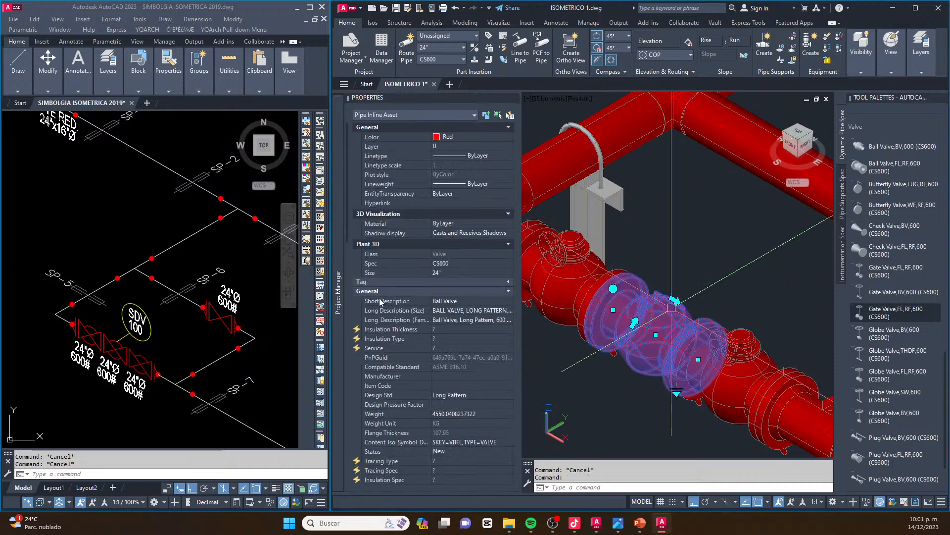
Override the middle ball valve's HandLever operator with the Vert. Cylinder actuator shape
scroll(433, 311, "down", 10)
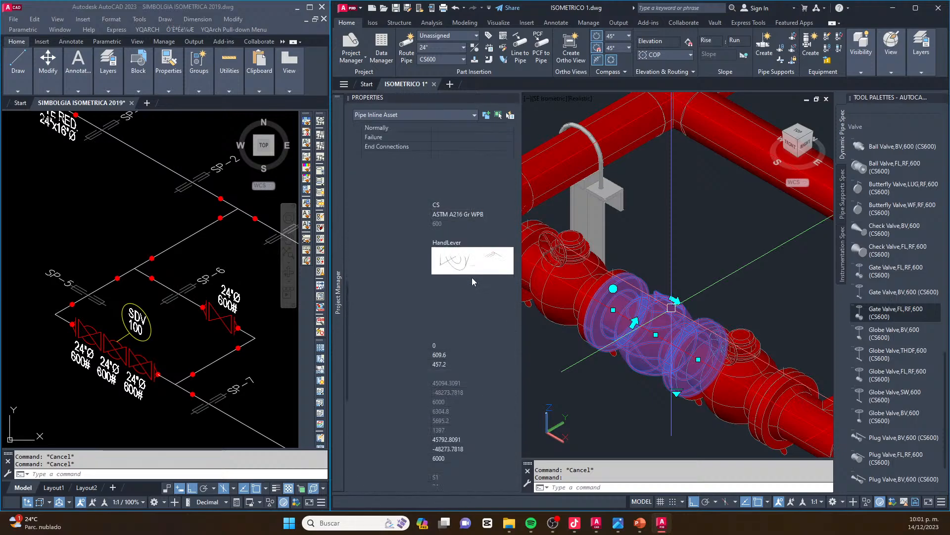
left_click(510, 243)
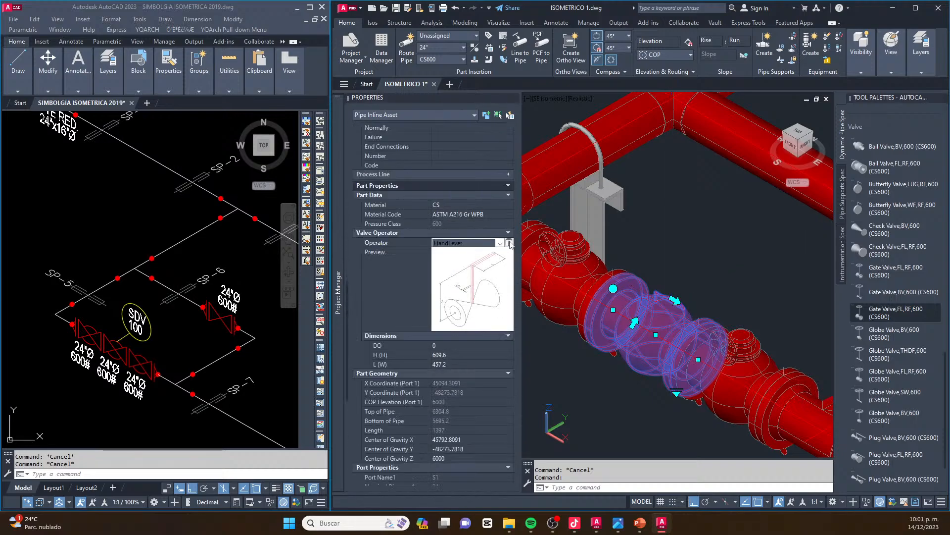
left_click(510, 243)
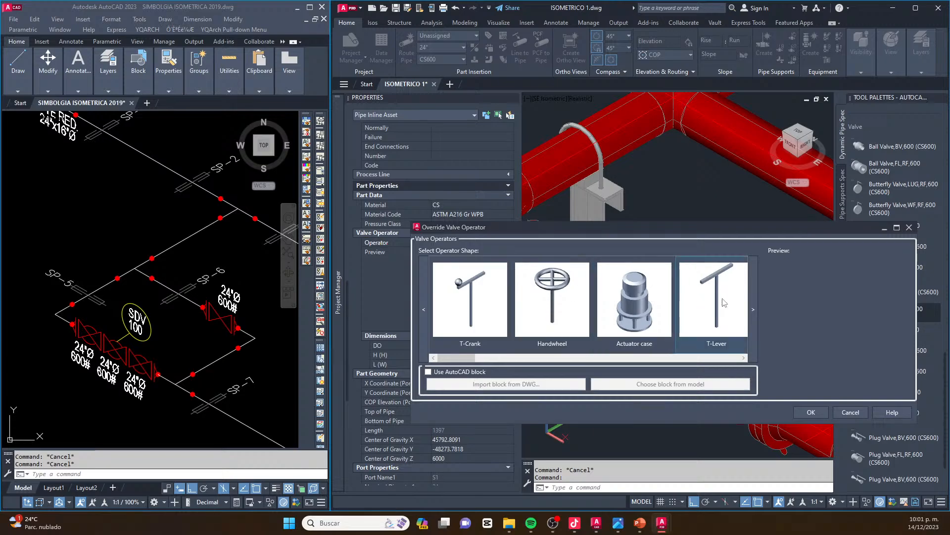
left_click(751, 311)
left_click(751, 311)
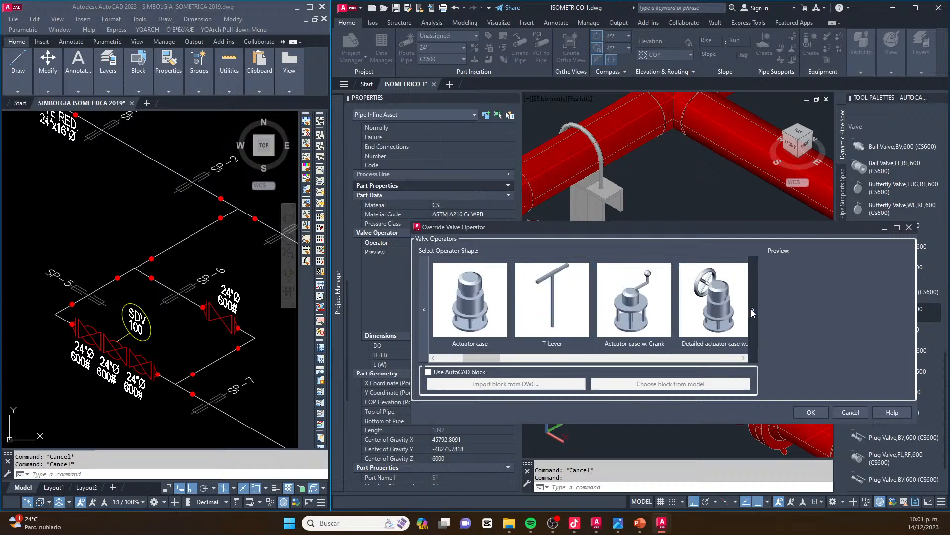
left_click(751, 311)
left_click(751, 311)
left_click(752, 311)
left_click(751, 311)
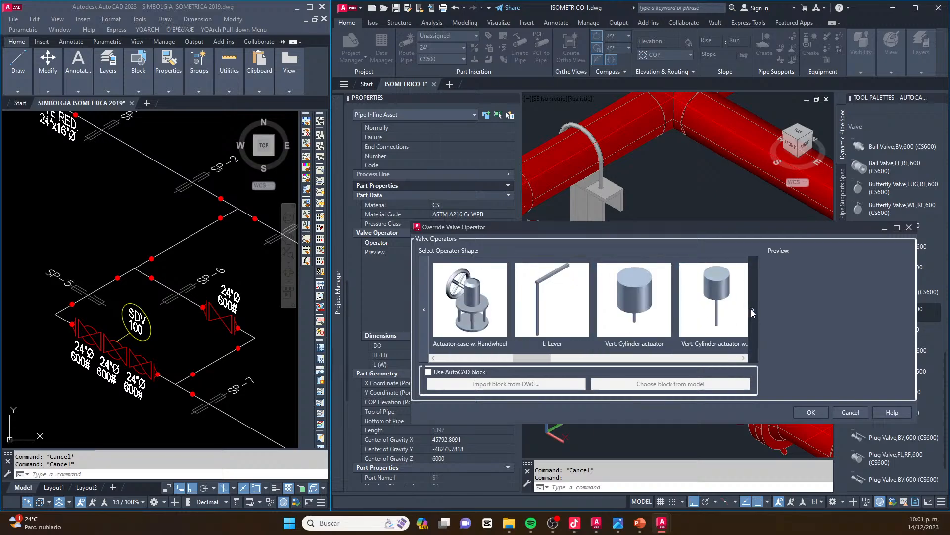
left_click(646, 300)
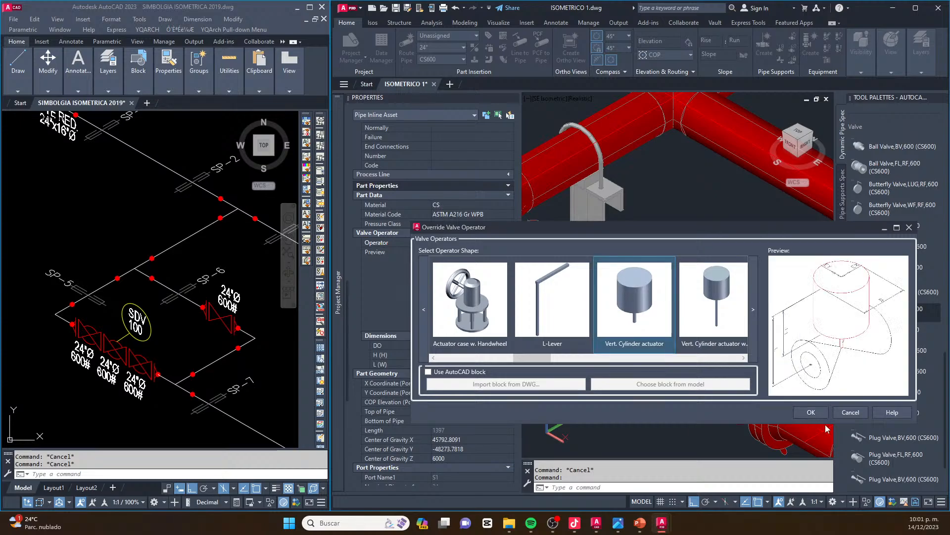
left_click(809, 411)
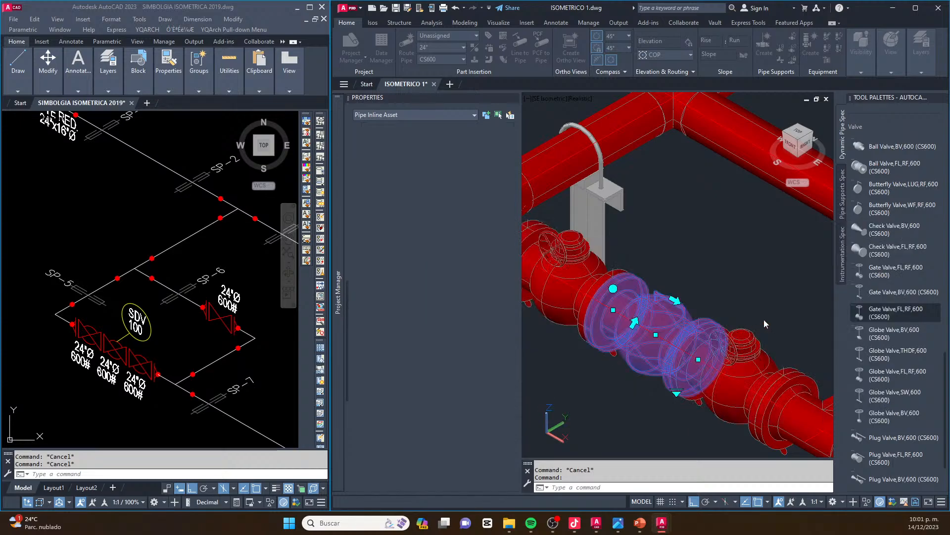
scroll(673, 295, "up", 5)
key("Escape")
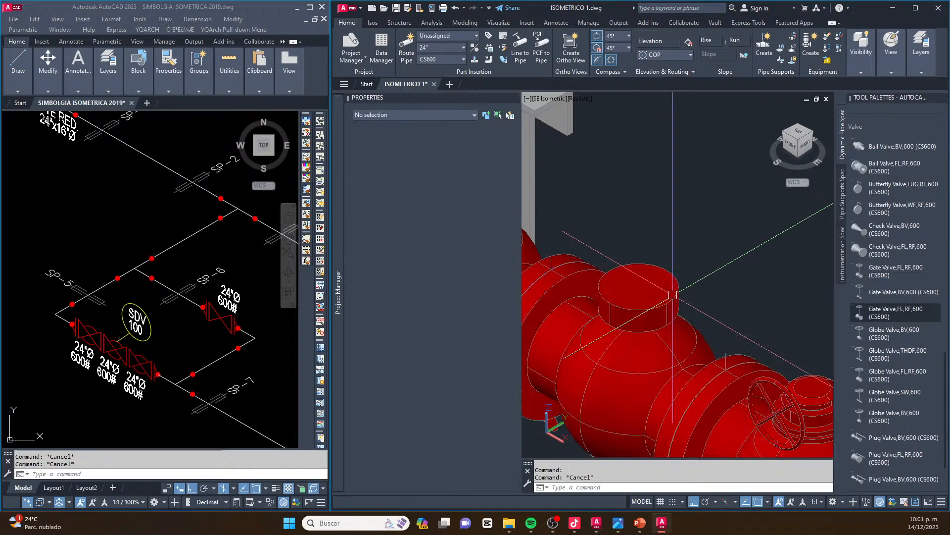
Set the L (H) dimension of the middle ball valve's vertical cylinder actuator to 1200
left_click(672, 294)
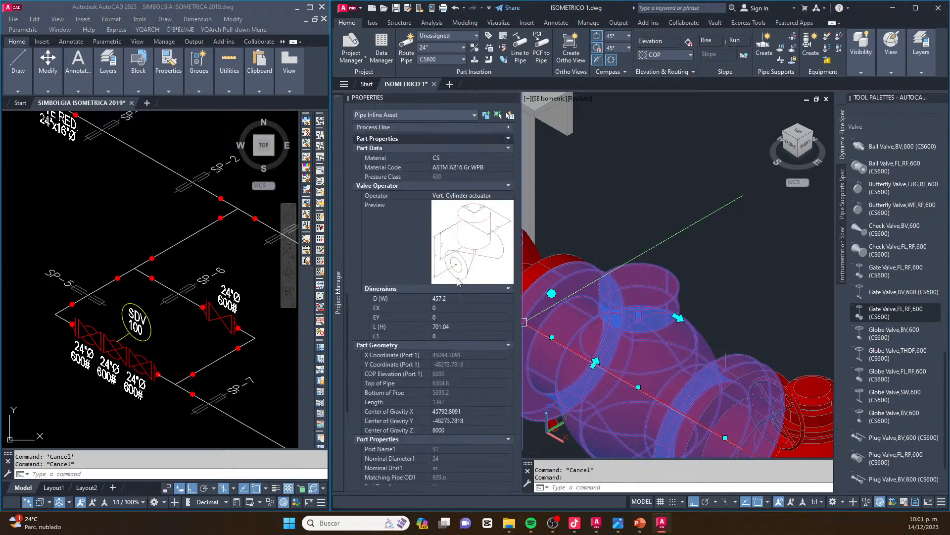
mouse_move(473, 251)
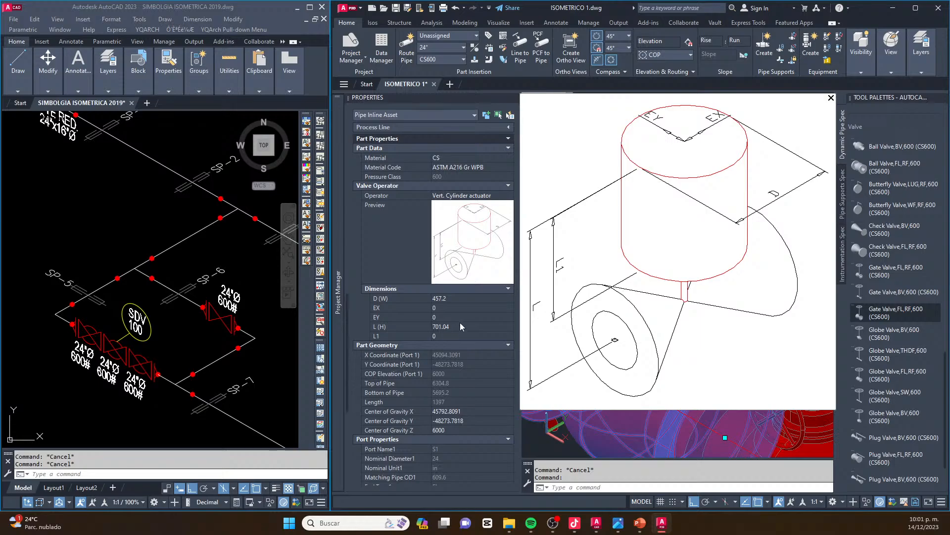
left_click(446, 326)
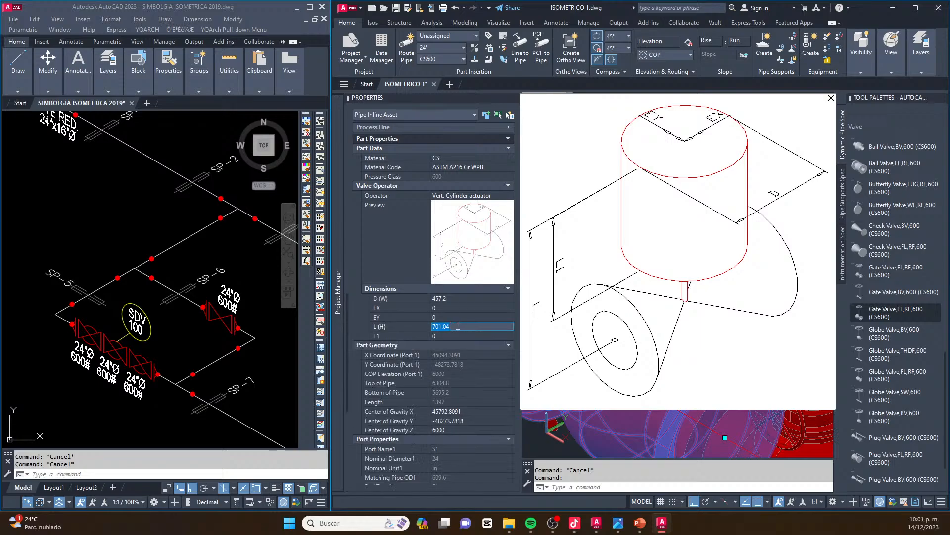
type("12000")
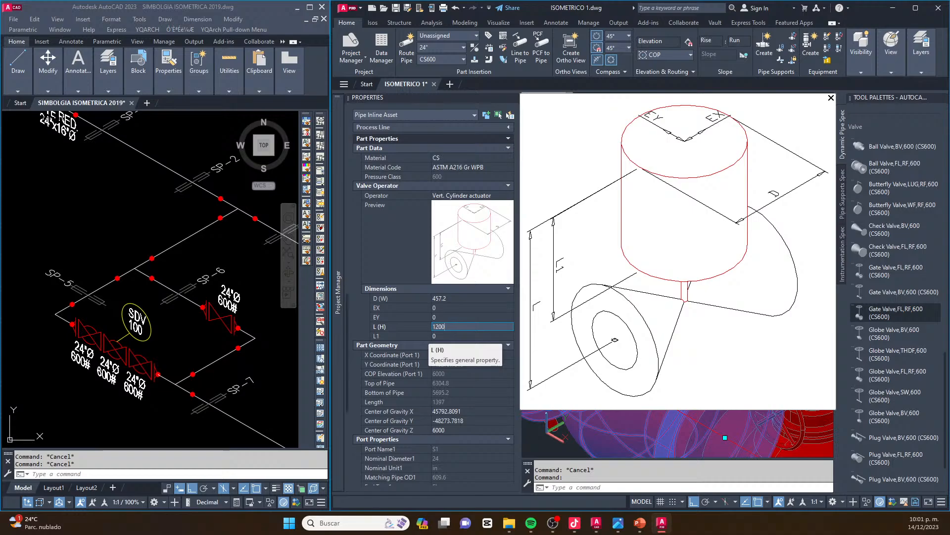
key("Tab")
left_click(831, 99)
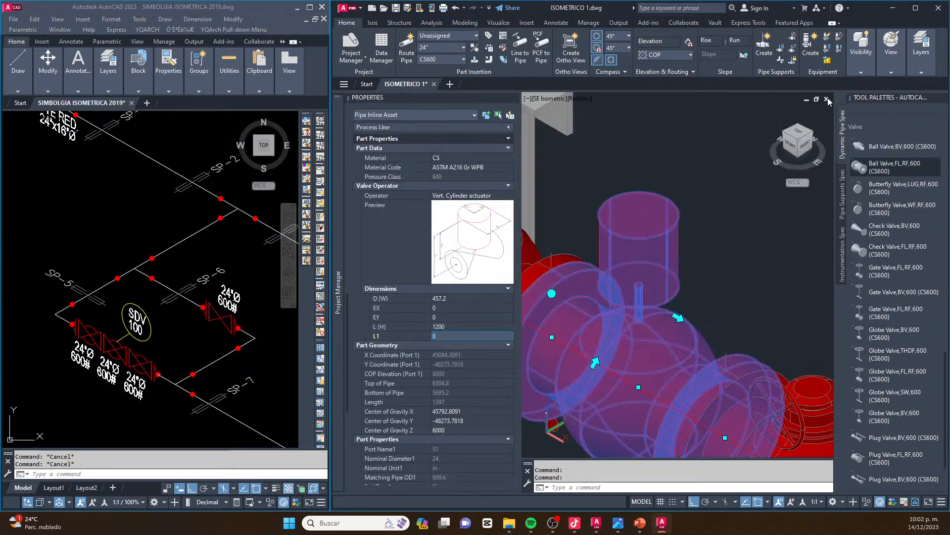
key("Escape")
key("Escape")
scroll(678, 291, "down", 4)
mouse_move(678, 290)
middle_mouse_down("shift")
mouse_move(684, 271)
mouse_move(661, 286)
middle_mouse_up("shift")
scroll(661, 285, "down", 5)
scroll(651, 270, "up", 2)
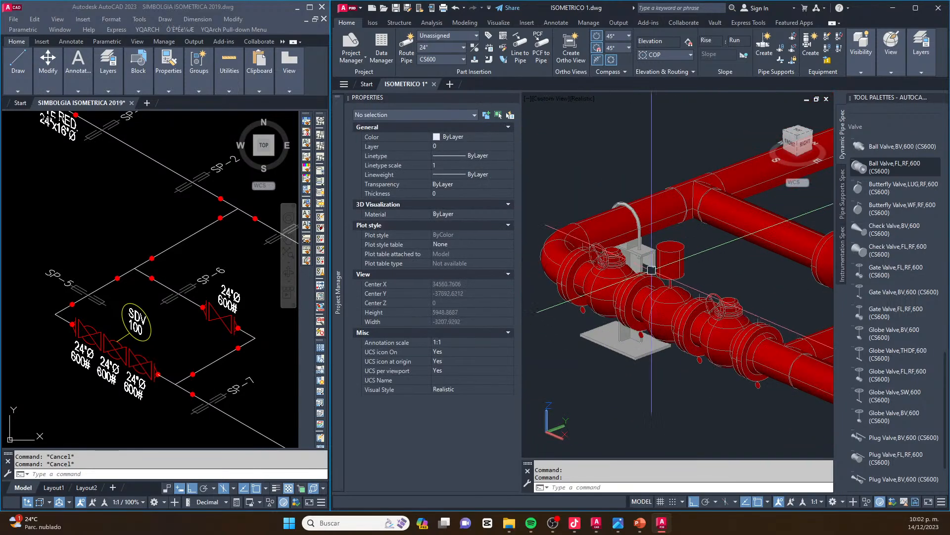
mouse_move(655, 281)
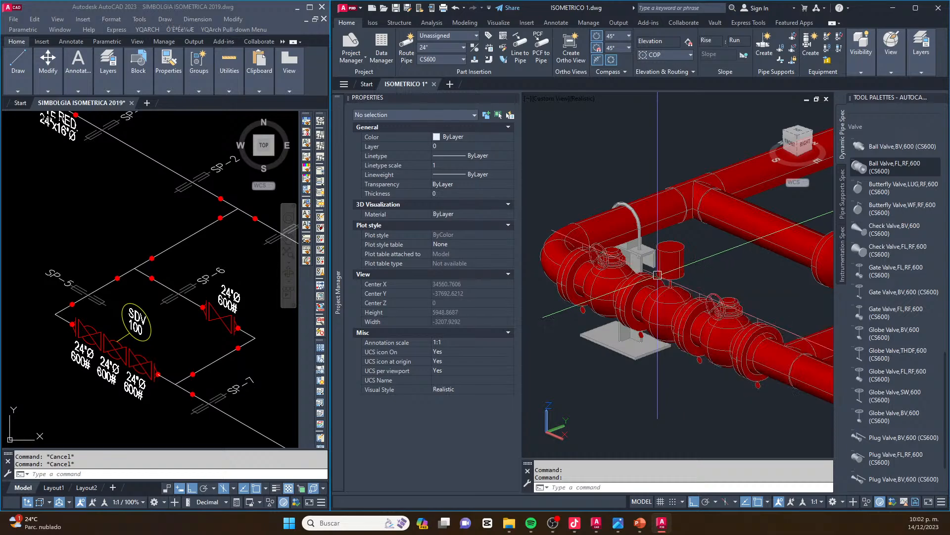
Review the modelled valve station and main header in 3D against the next branch in the isometric reference drawing
scroll(688, 259, "down", 5)
scroll(688, 259, "down", 5)
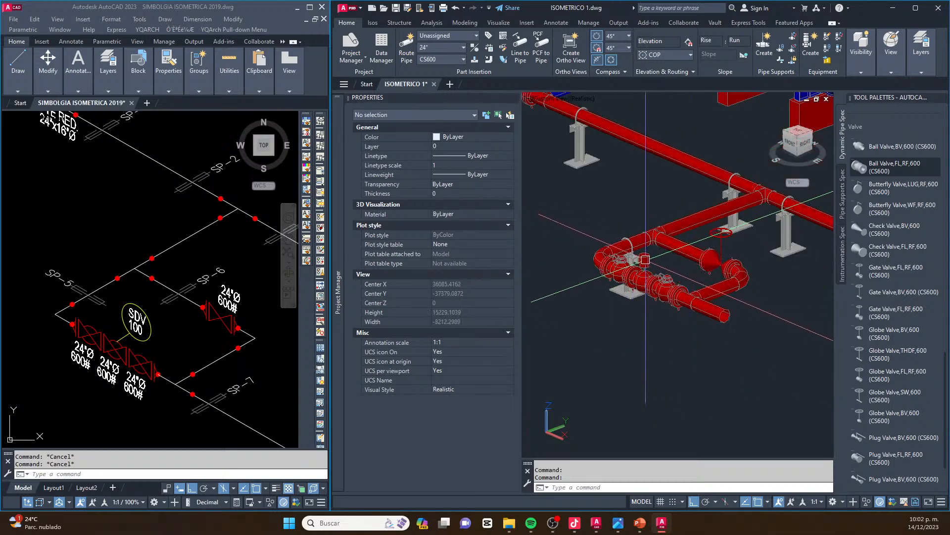
middle_click_drag(679, 260, 672, 301, "shift")
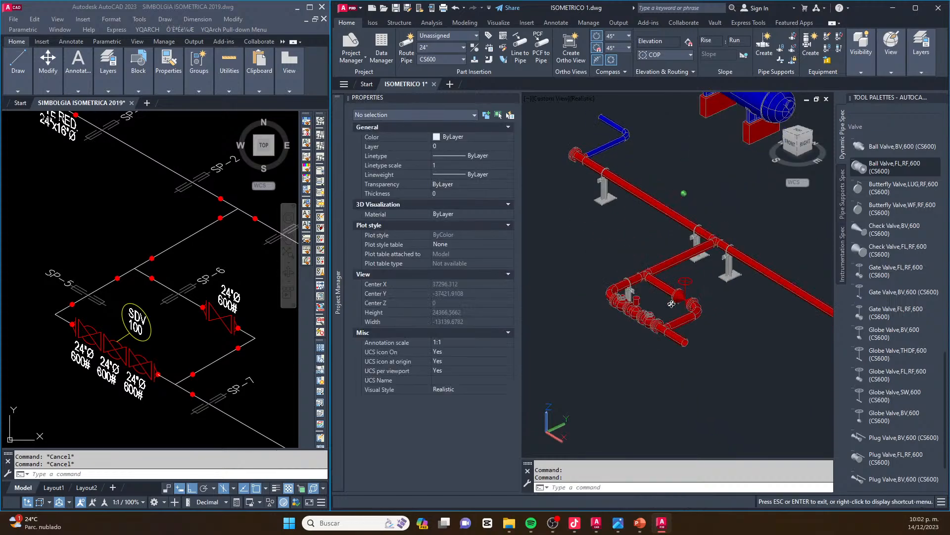
scroll(611, 218, "down", 8)
scroll(642, 236, "up", 5)
middle_click_drag(642, 235, 673, 264)
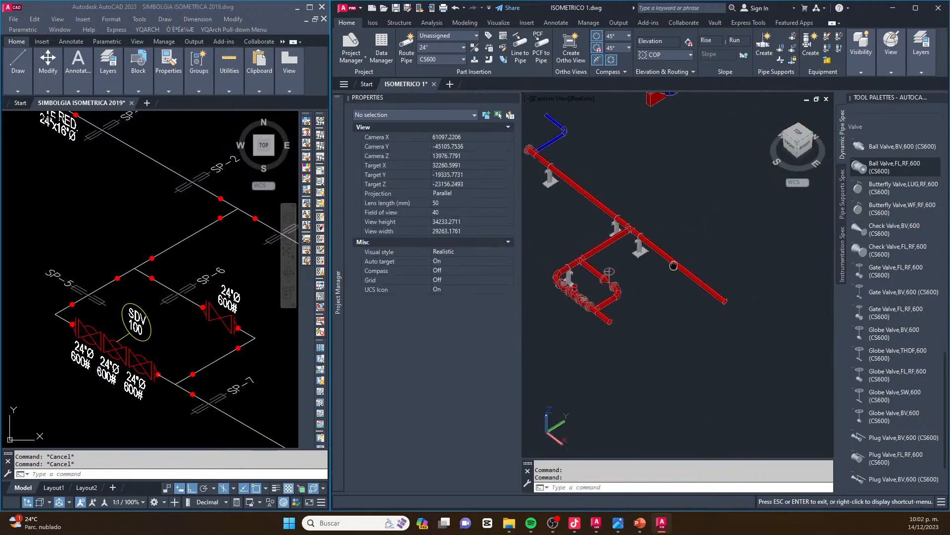
left_click(197, 248)
scroll(163, 239, "down", 4)
middle_click_drag(208, 250, 102, 226)
left_click(608, 199)
middle_click_drag(562, 152, 701, 234)
scroll(602, 187, "up", 6)
scroll(646, 208, "up", 2)
key("Escape")
key("Escape")
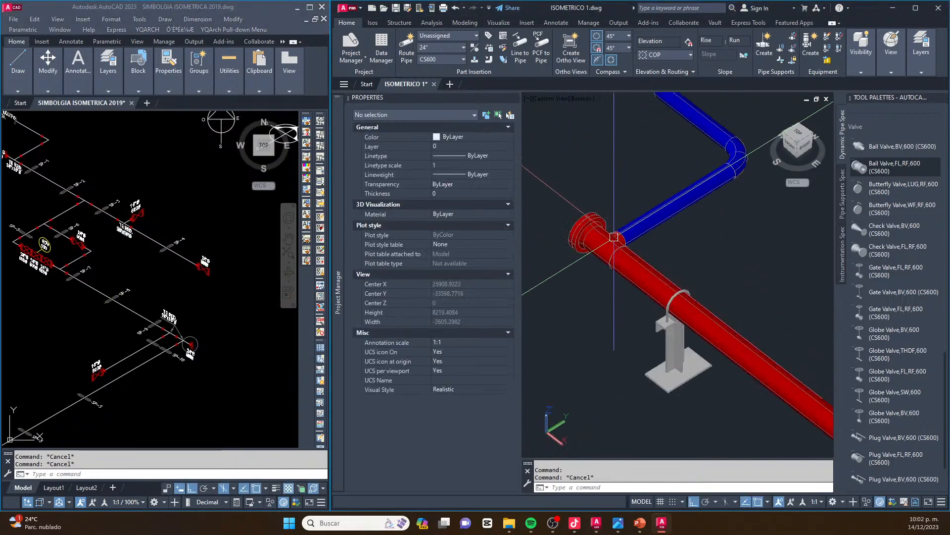
Copy the 24"x16" reducing tee about 17,000 units along the main header, beyond the valve station branch
left_click(613, 238)
scroll(614, 238, "down", 3)
type("C")
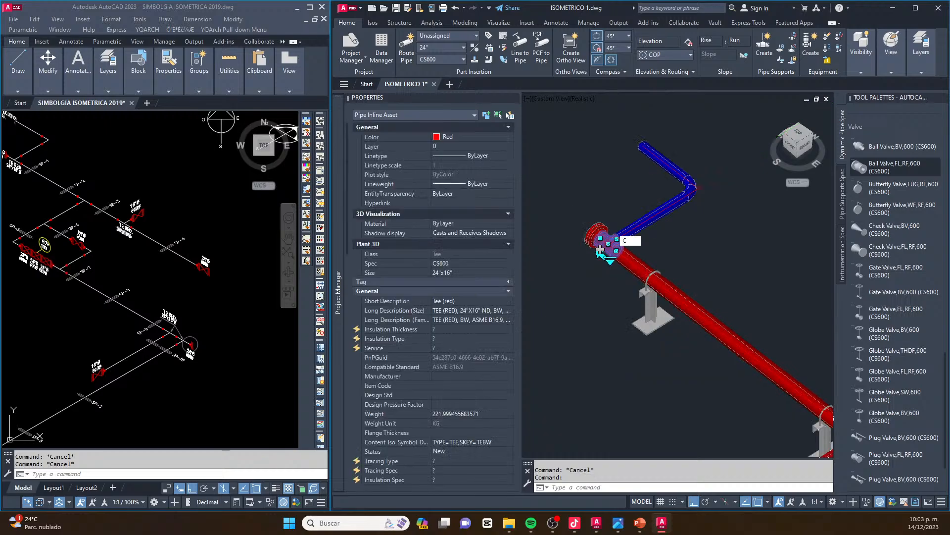
type("O")
scroll(625, 237, "down", 5)
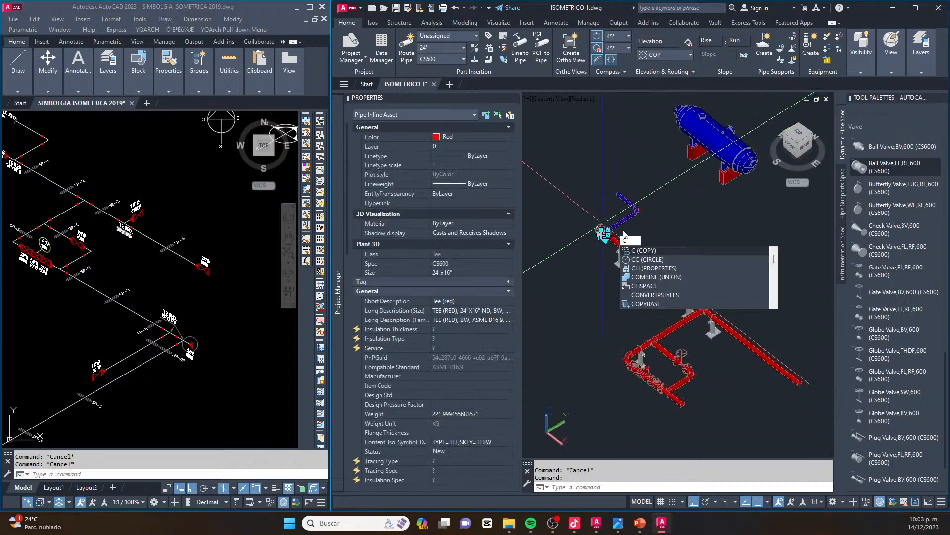
key("Return")
left_click(630, 230)
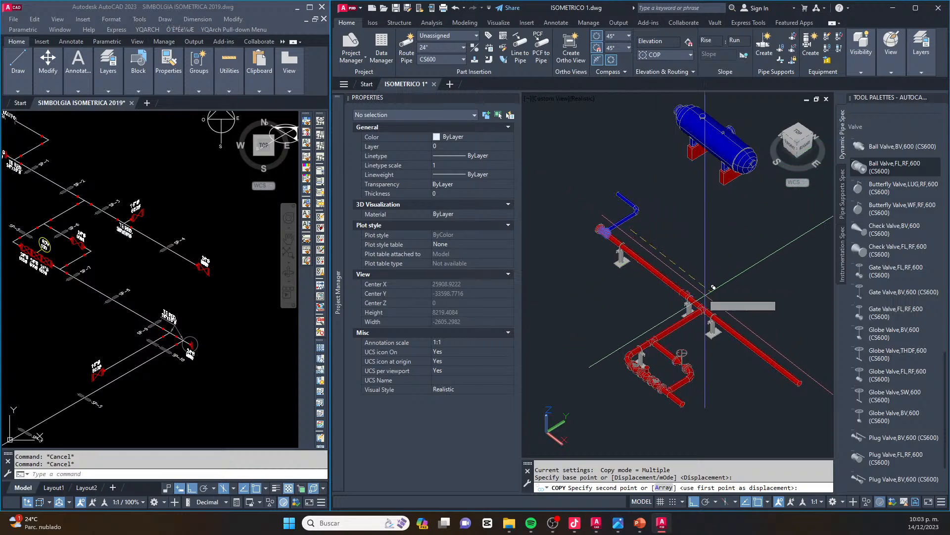
scroll(755, 319, "up", 2)
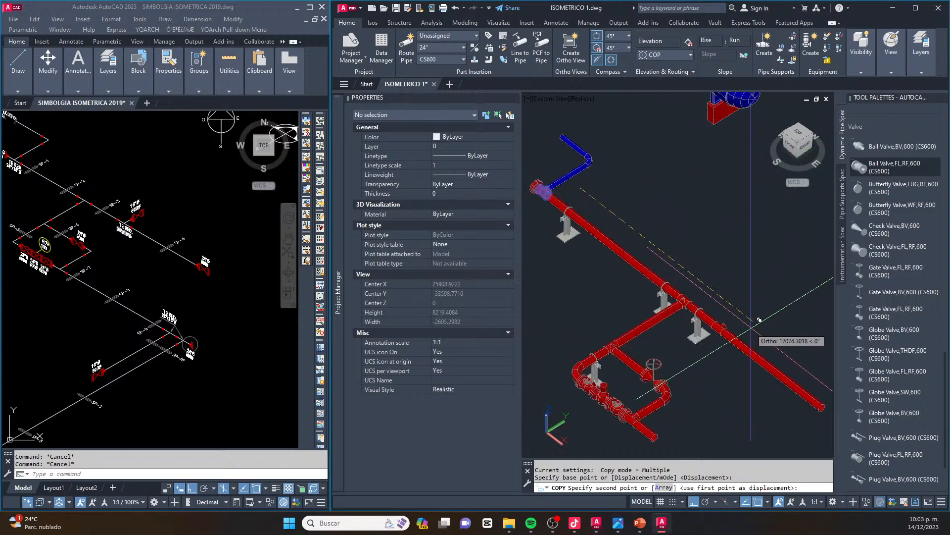
key("Escape")
key("Escape")
key("Escape")
scroll(727, 330, "up", 8)
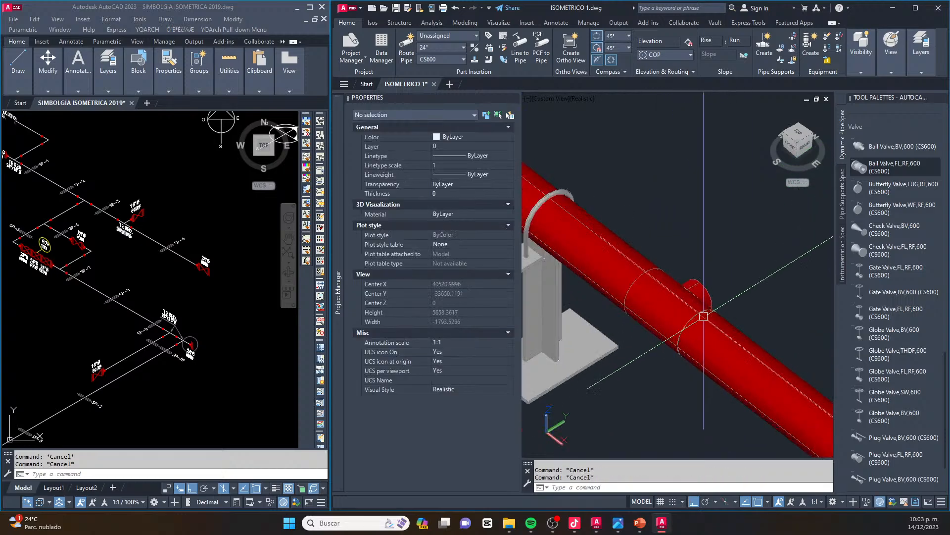
left_click(685, 298)
scroll(685, 298, "down", 5)
key("Escape")
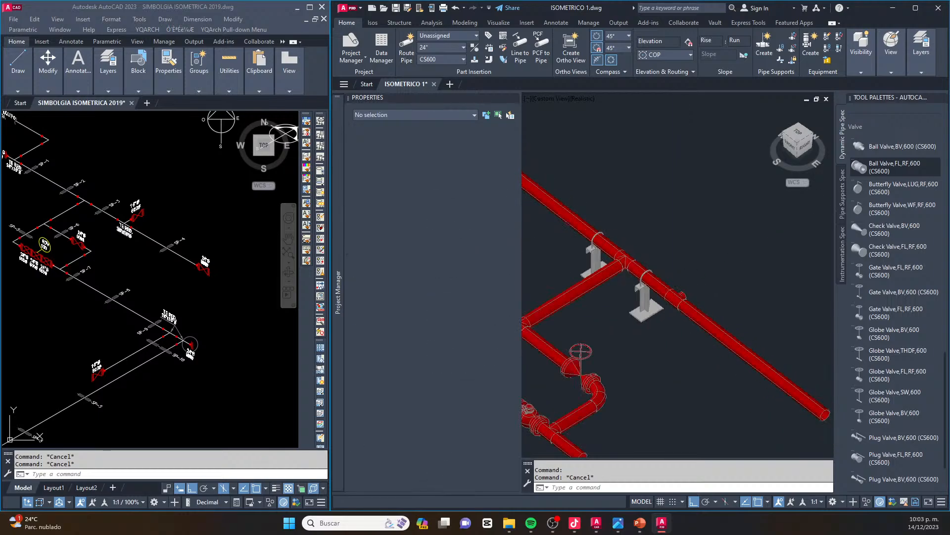
Attach a 16" flanged gate valve (Gate Valve,FL,RF,600) to the branch outlet of the copied reducing tee
left_click(133, 213)
scroll(133, 213, "up", 4)
scroll(134, 213, "up", 4)
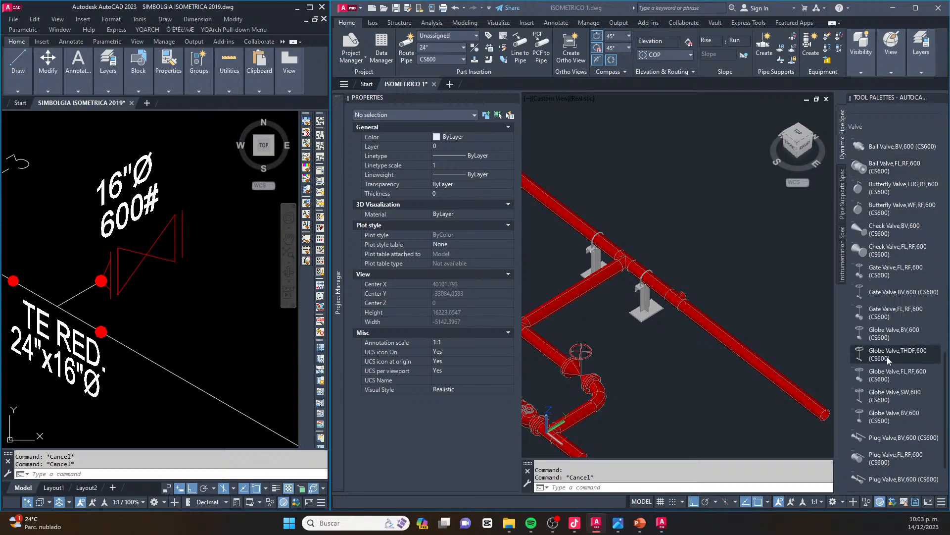
left_click(889, 317)
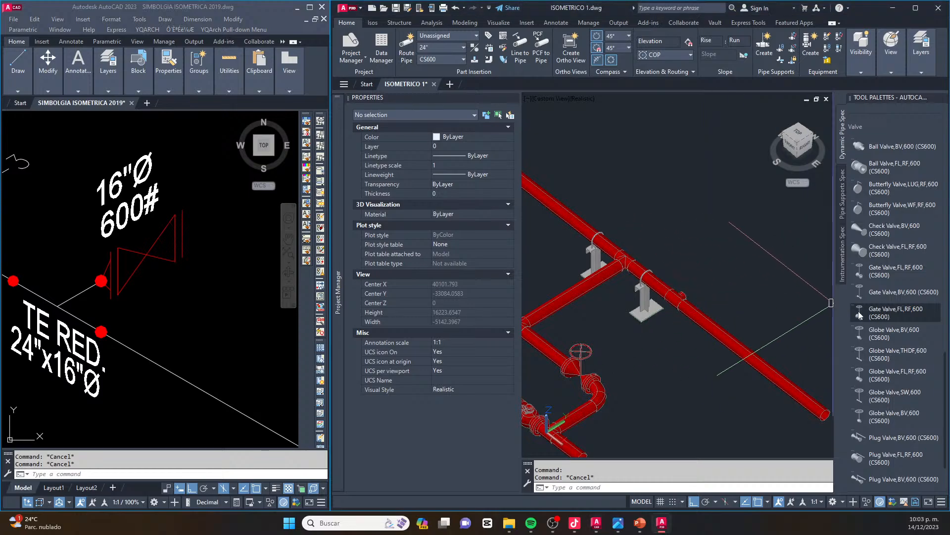
scroll(685, 296, "up", 6)
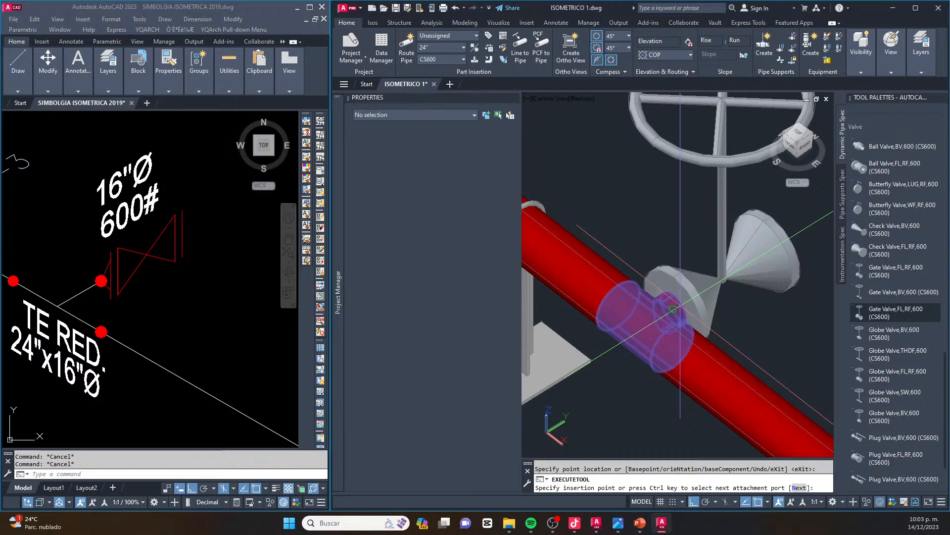
scroll(673, 309, "down", 5)
left_click(727, 275)
scroll(741, 269, "up", 3)
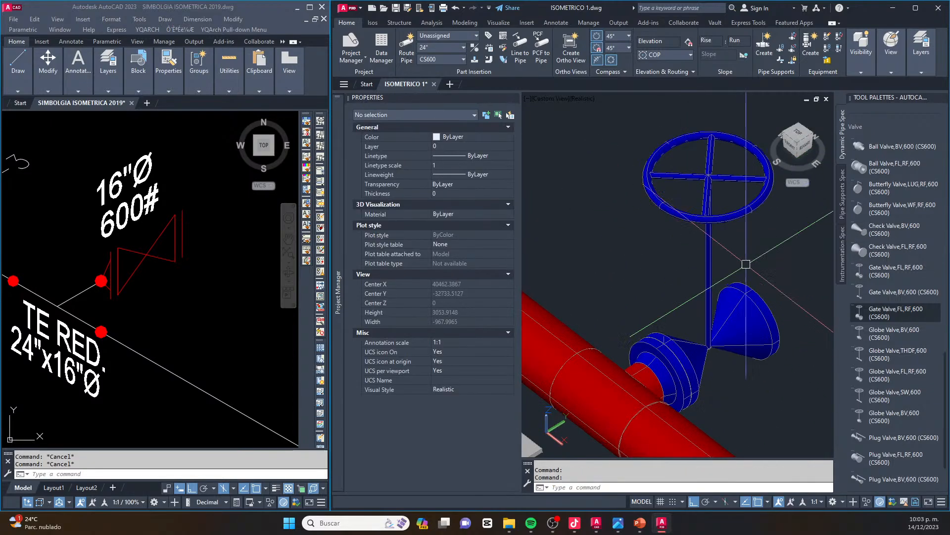
Close the open end of the 16" branch gate valve with a blind flange (FLANGE BLIND,FL,RF,600)
middle_click_drag(741, 269, 632, 296)
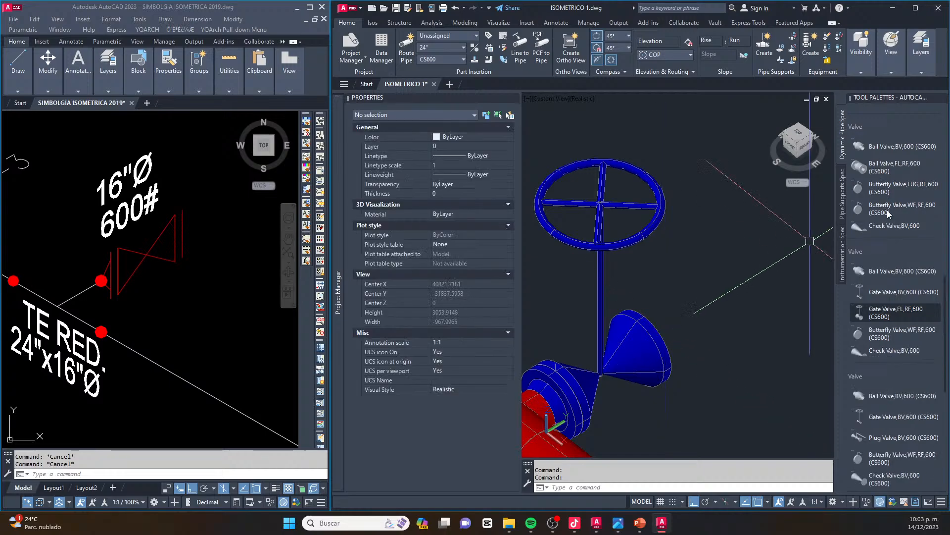
scroll(889, 214, "up", 10)
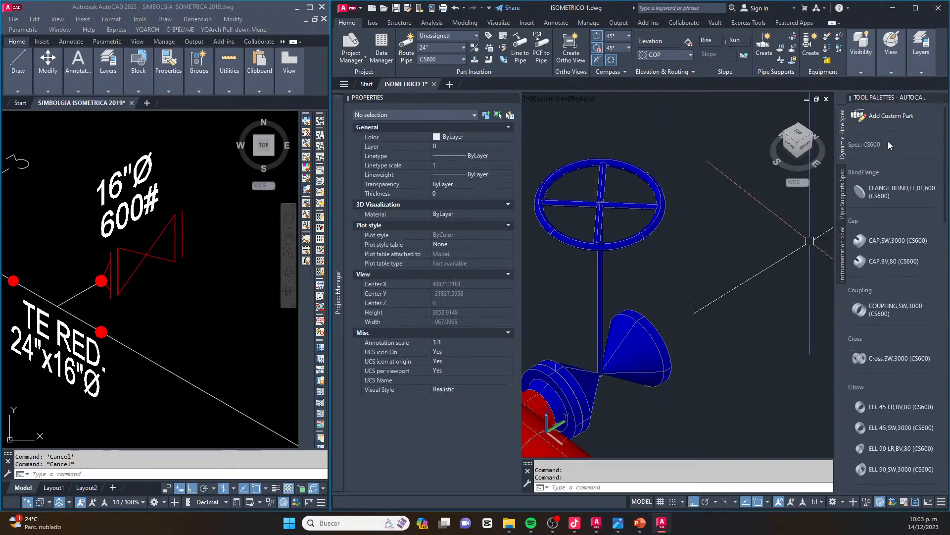
left_click(883, 191)
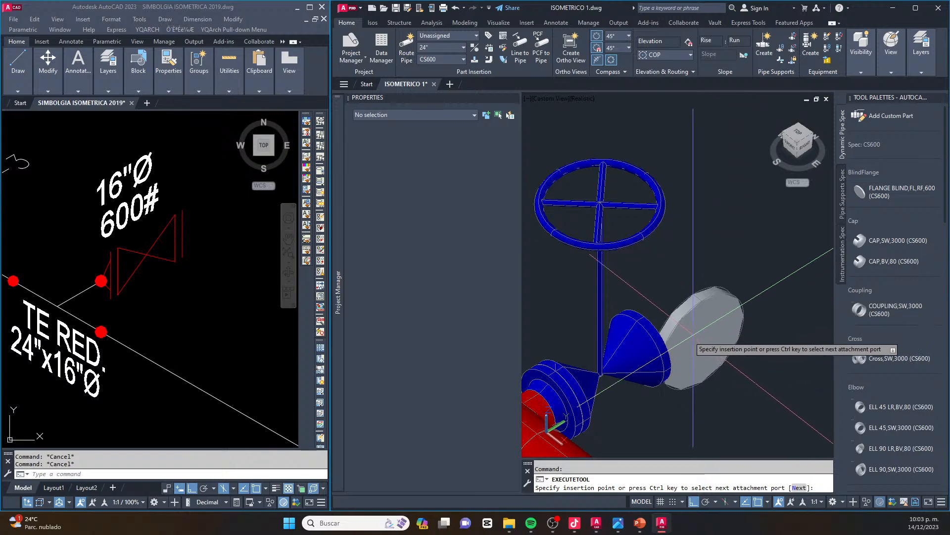
left_click(658, 335)
scroll(658, 335, "down", 5)
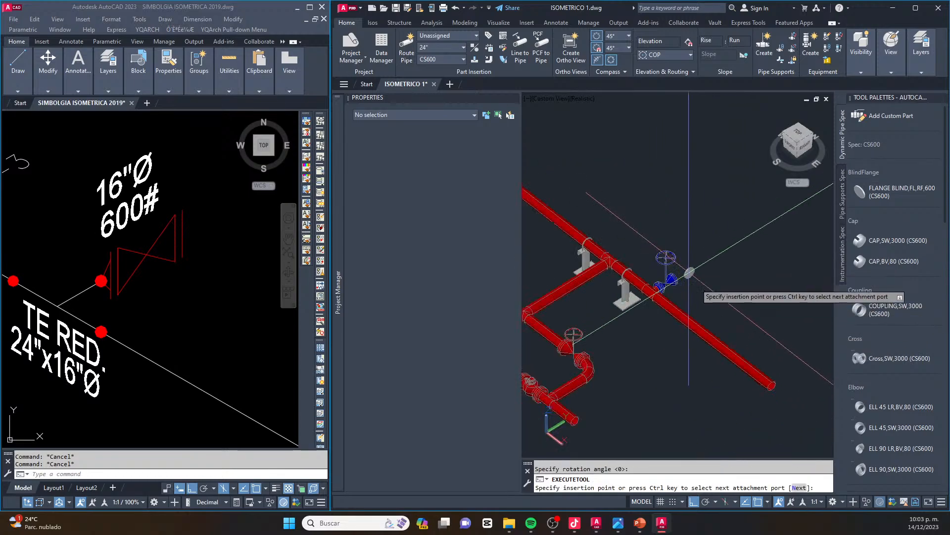
key("Escape")
scroll(194, 293, "down", 5)
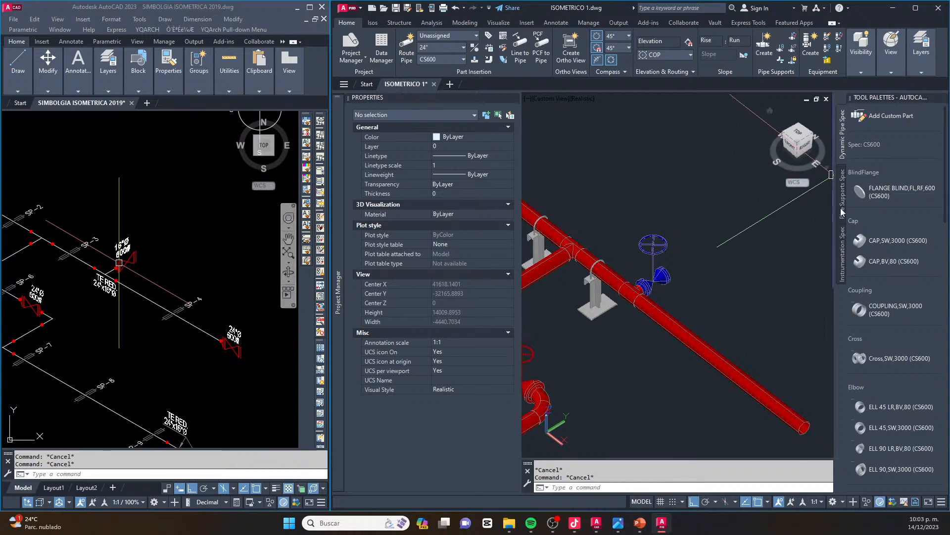
scroll(702, 328, "down", 3)
scroll(712, 367, "up", 3)
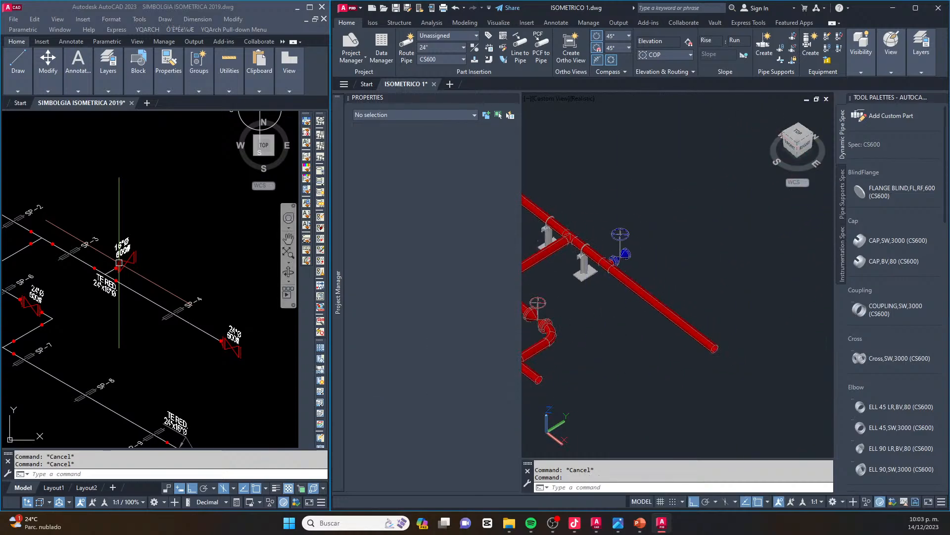
scroll(852, 366, "down", 10)
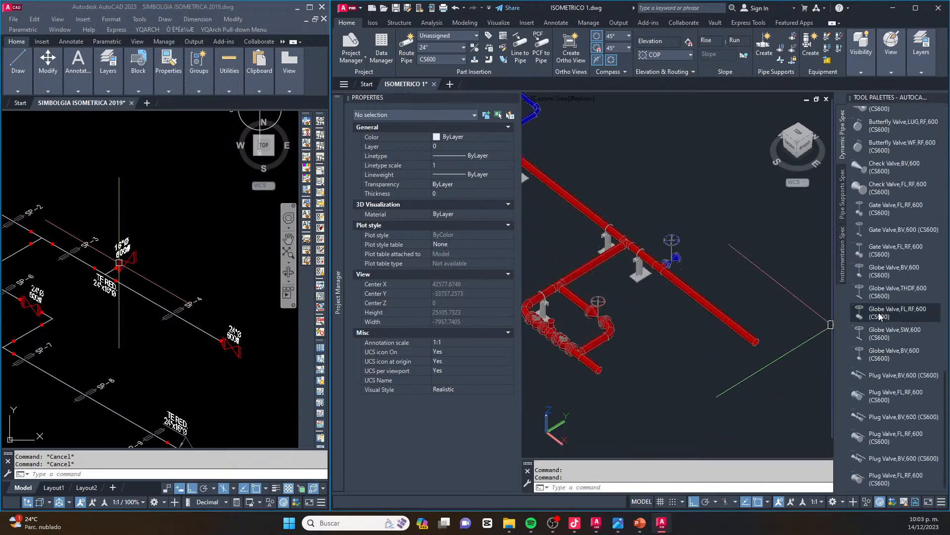
left_click(880, 314)
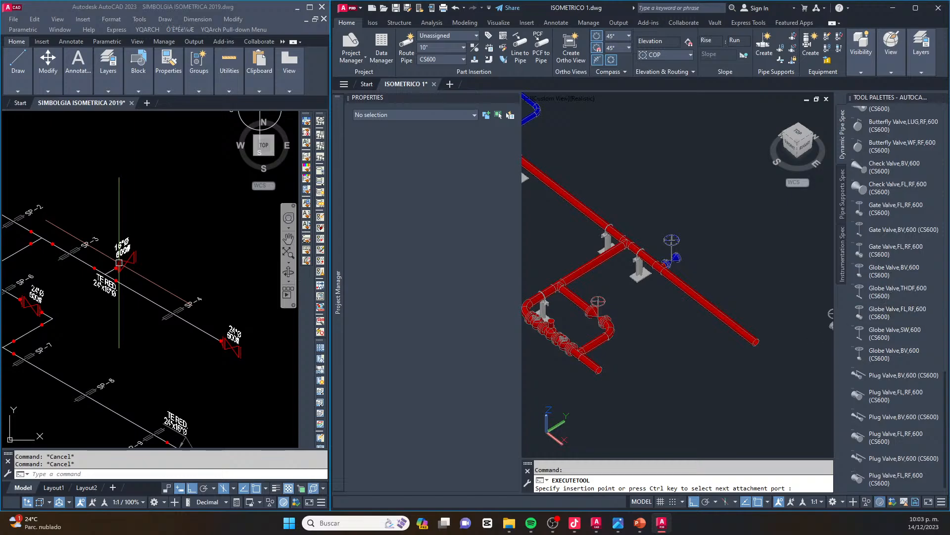
key("Escape")
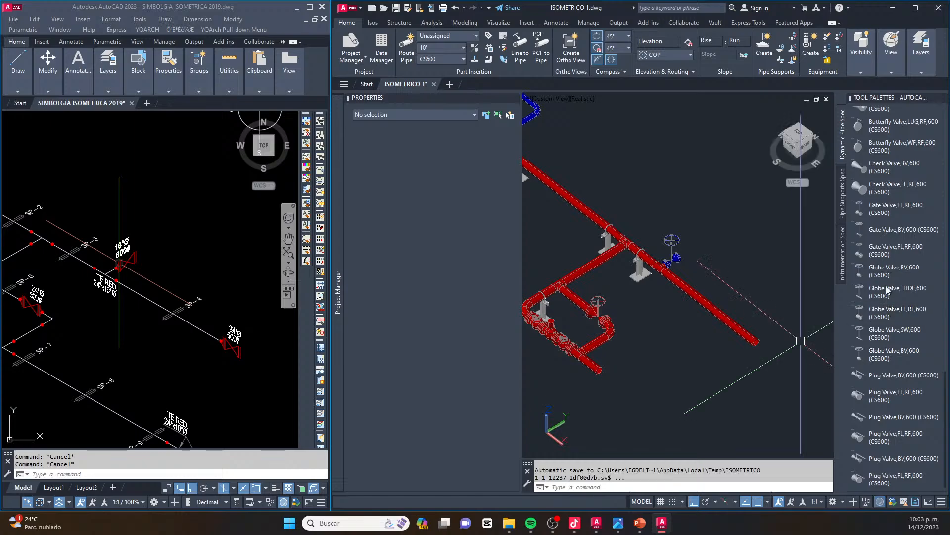
Attach a flanged gate valve (Gate Valve,FL,RF,600) to the free end of the 24" main header
left_click(894, 318)
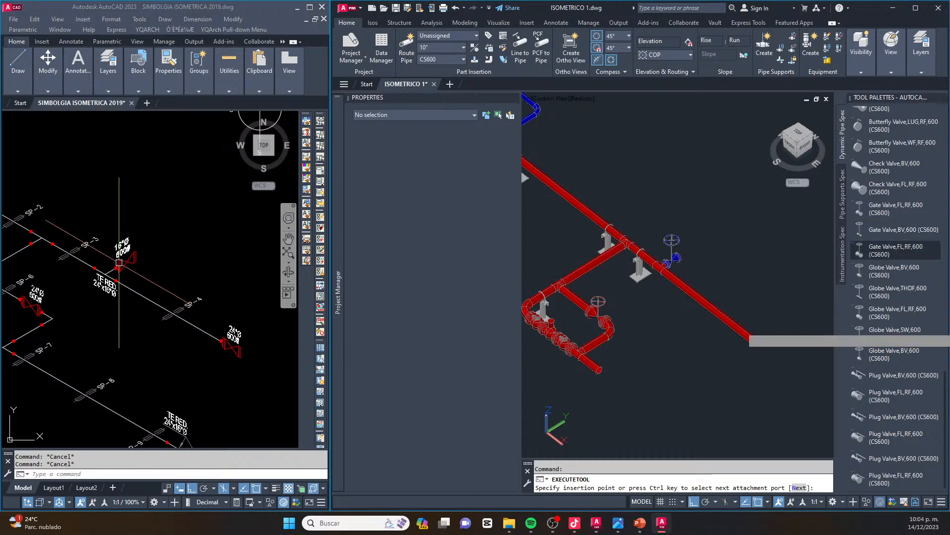
scroll(777, 322, "up", 6)
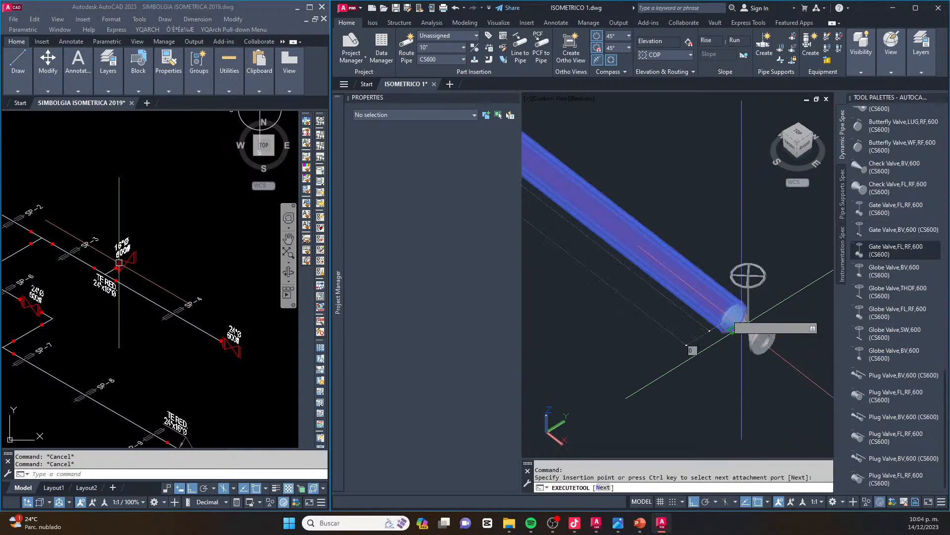
left_click(727, 303)
key("Return")
scroll(742, 262, "down", 6)
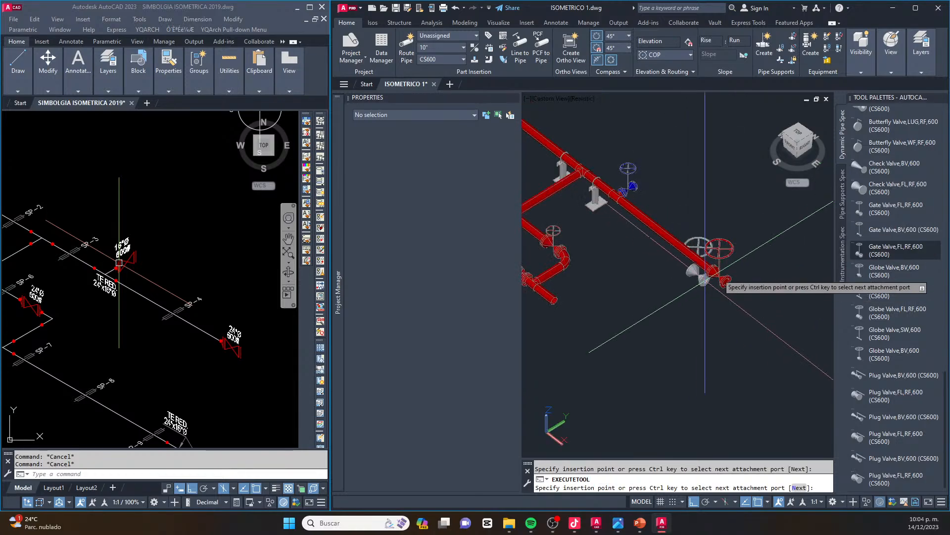
key("Escape")
Close the outlet of the gate valve at the end of the 24" header with a FLANGE BLIND,FL,RF,600
scroll(722, 257, "up", 6)
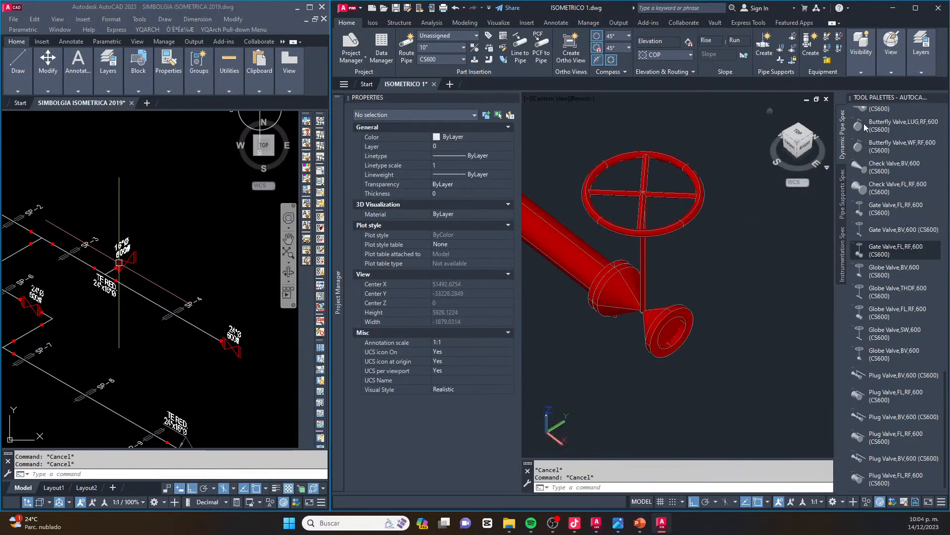
scroll(862, 166, "up", 5)
scroll(862, 166, "up", 5)
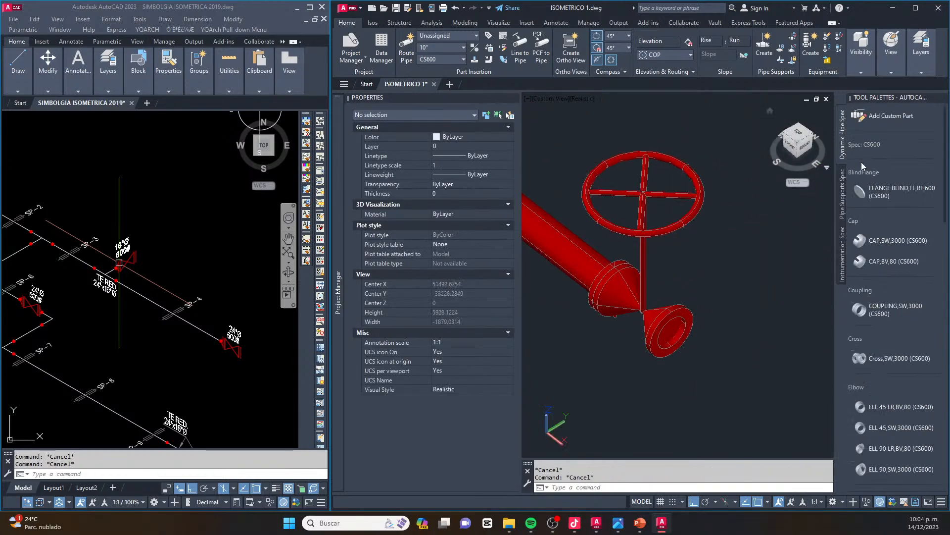
left_click(880, 194)
left_click(666, 322)
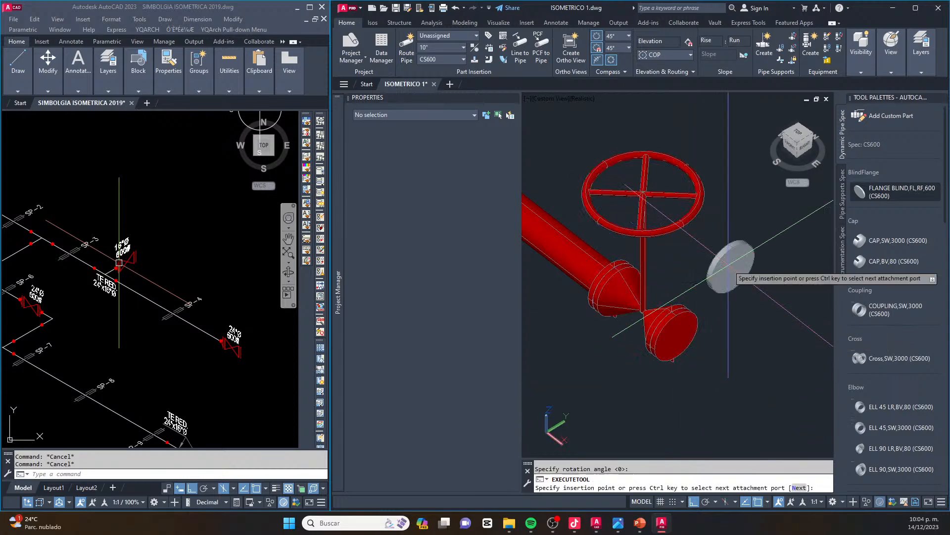
key("Escape")
scroll(720, 292, "down", 8)
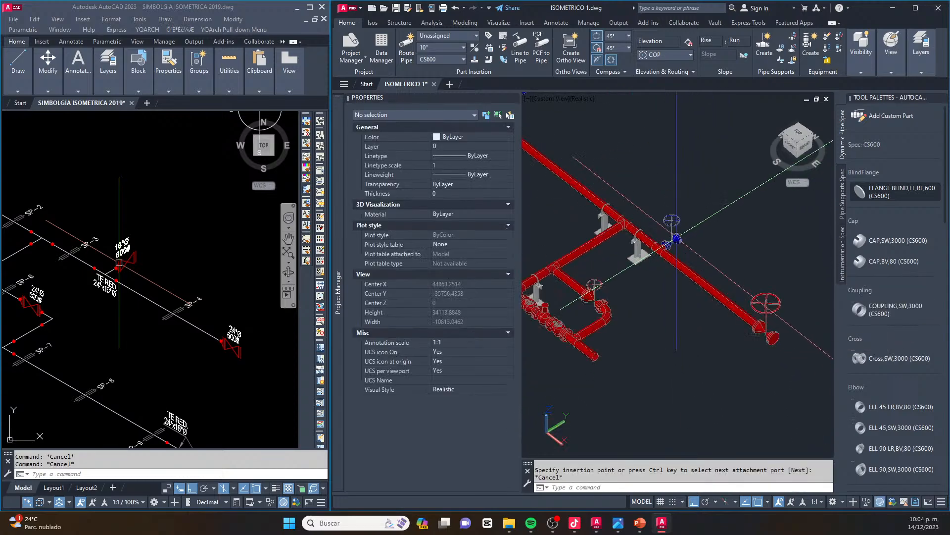
scroll(677, 238, "down", 1)
scroll(119, 295, "down", 4)
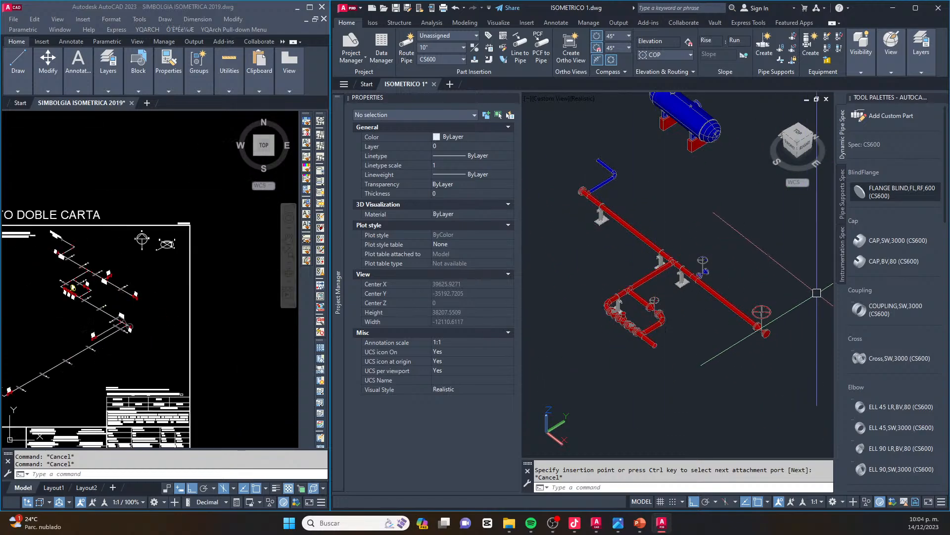
scroll(776, 311, "up", 7)
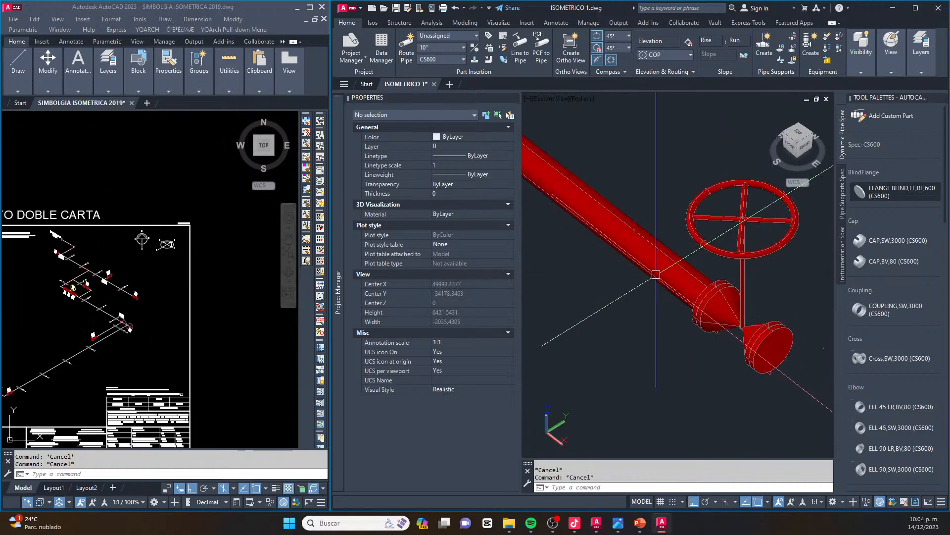
left_click(656, 274)
left_click(717, 297)
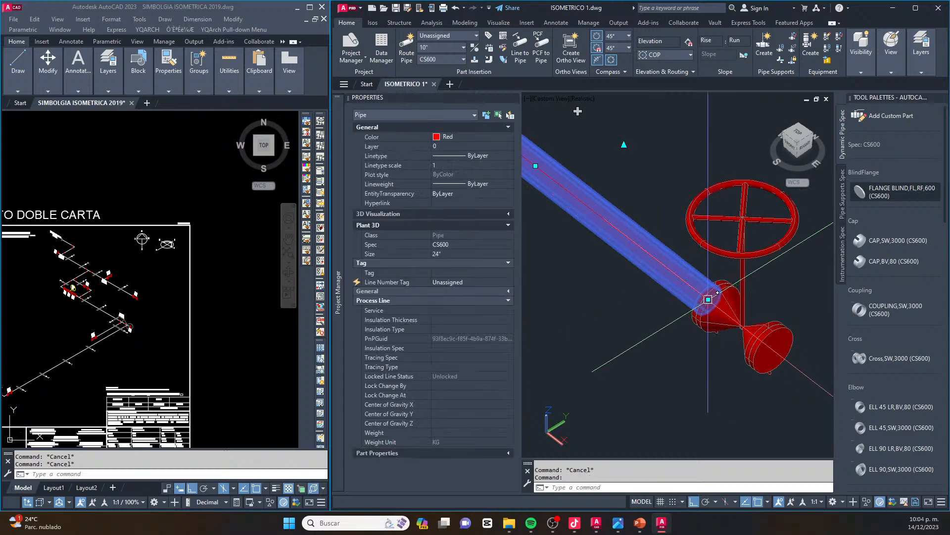
scroll(723, 307, "down", 4)
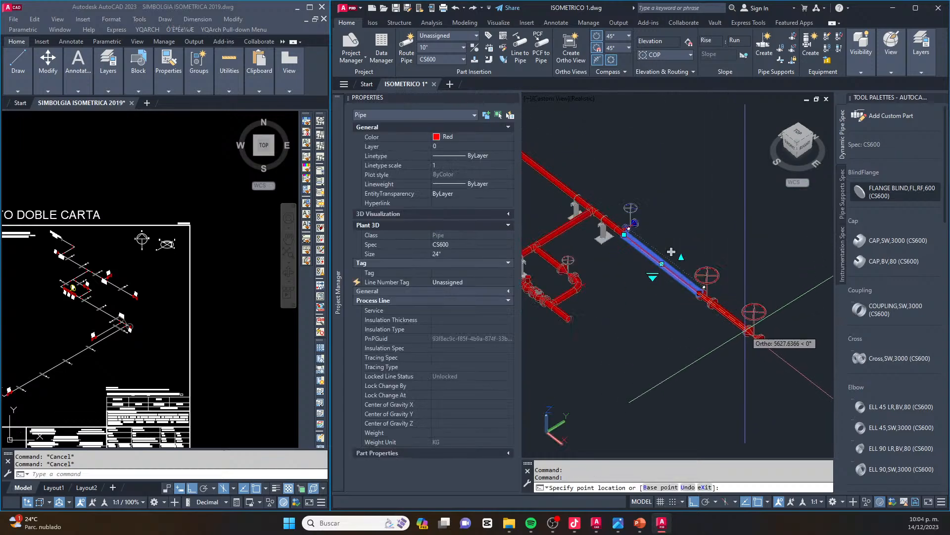
key("Escape")
key("Escape")
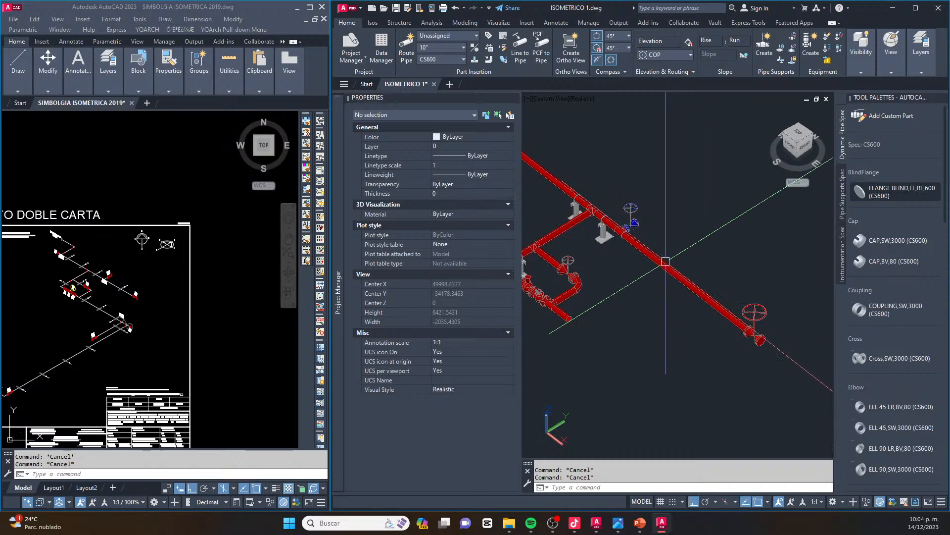
Place a Clamped Stanchion support on the 24" header between the 16" branch tee and the end gate valve
left_click(842, 195)
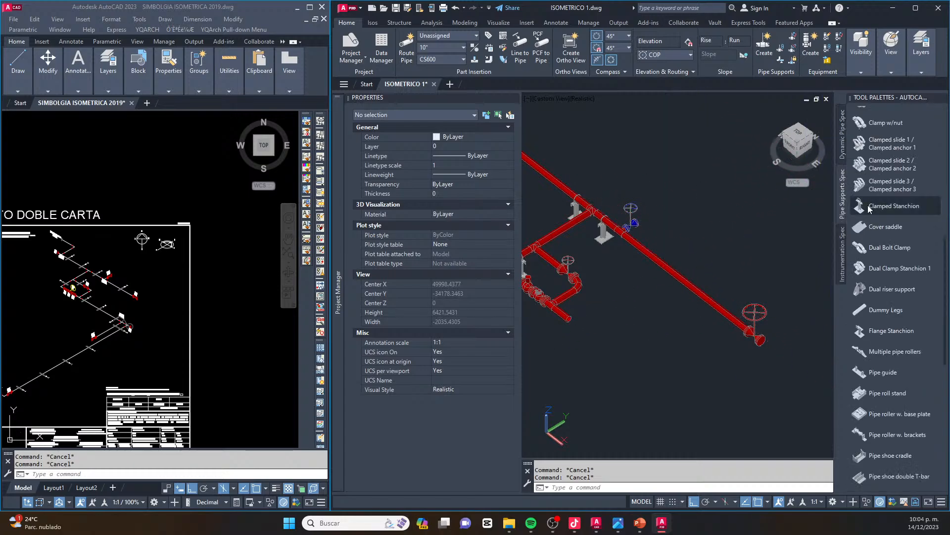
left_click(891, 206)
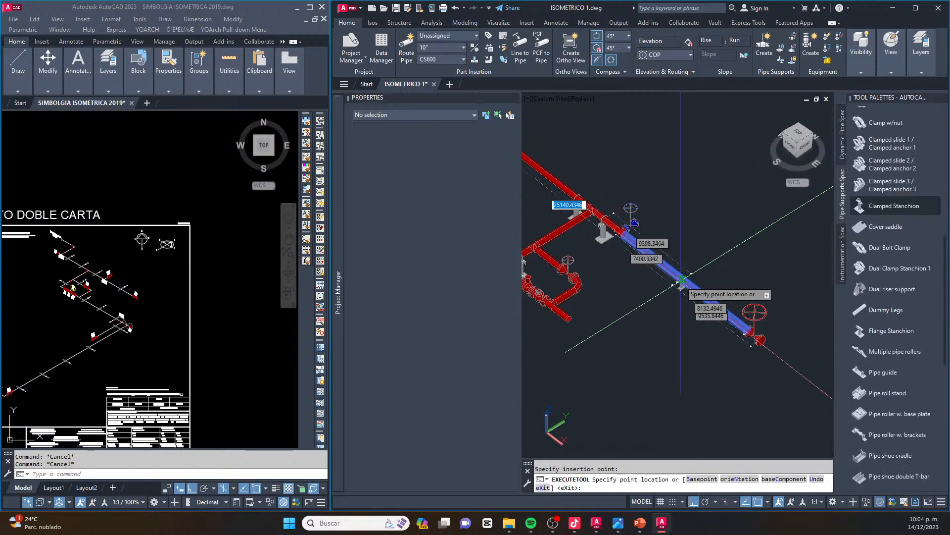
left_click(679, 277)
key("Escape")
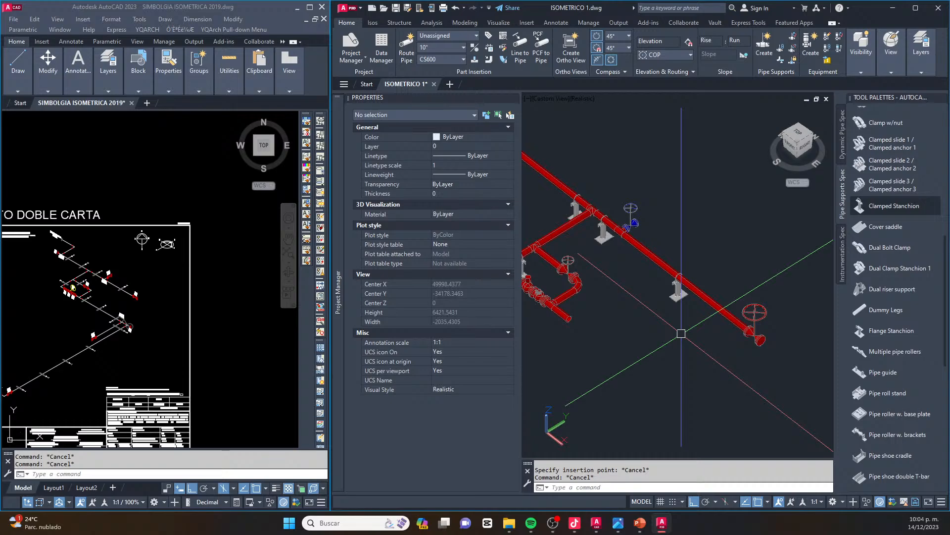
key("Escape")
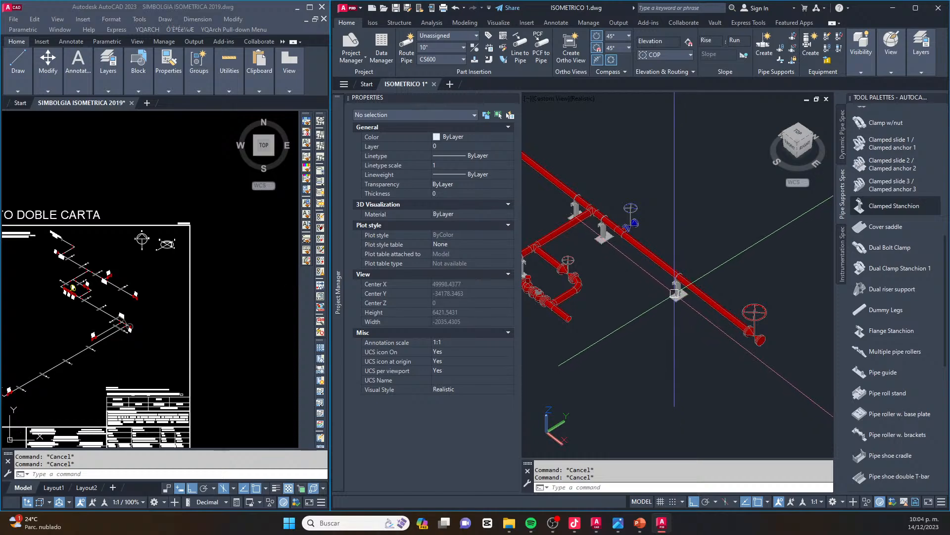
scroll(691, 289, "down", 3)
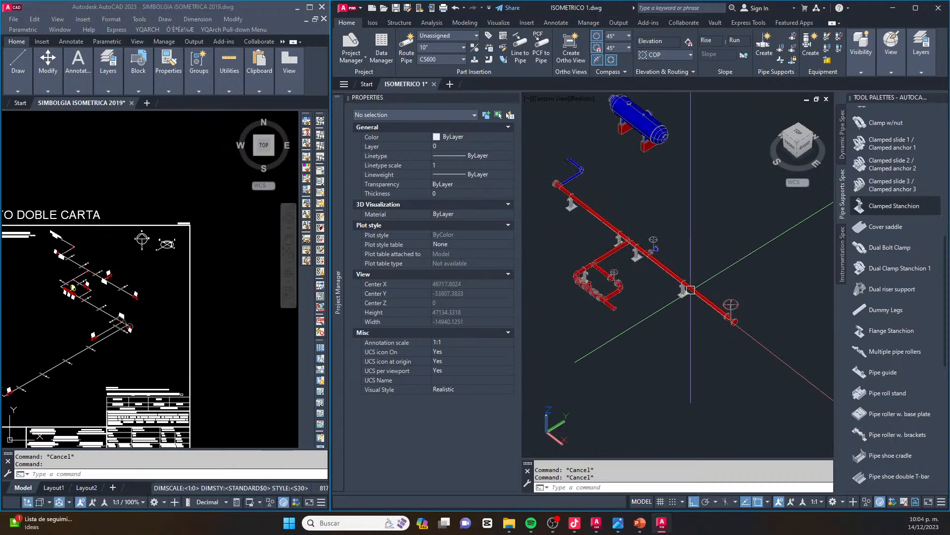
scroll(690, 290, "up", 2)
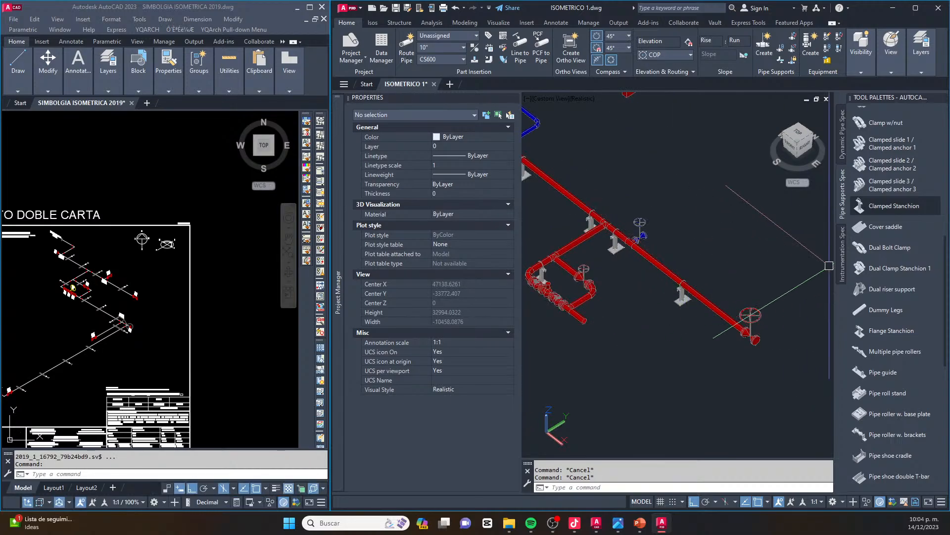
Try to support the 24" header with Saddled slide 2/ Saddled anchor 2 near the new clamped stanchion
scroll(860, 313, "down", 5)
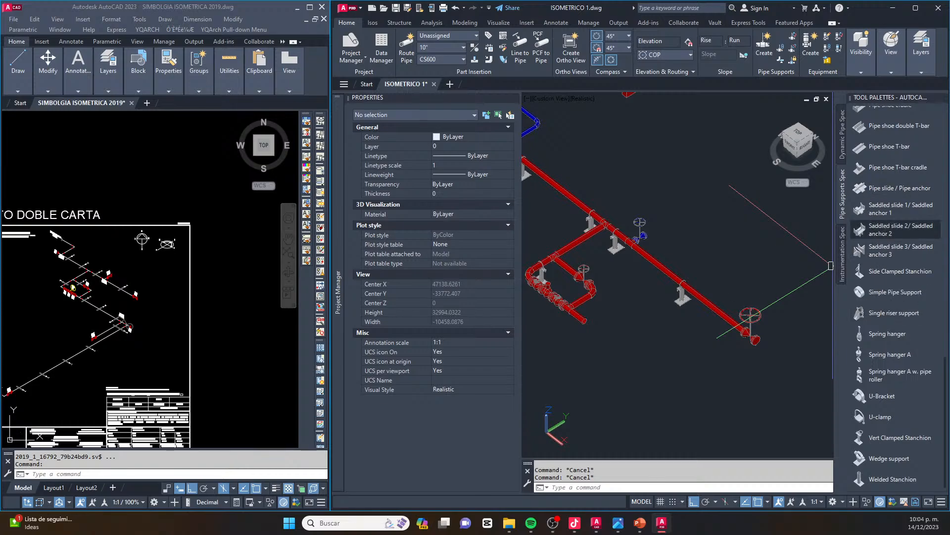
left_click(873, 233)
scroll(683, 276, "up", 4)
left_click(625, 250)
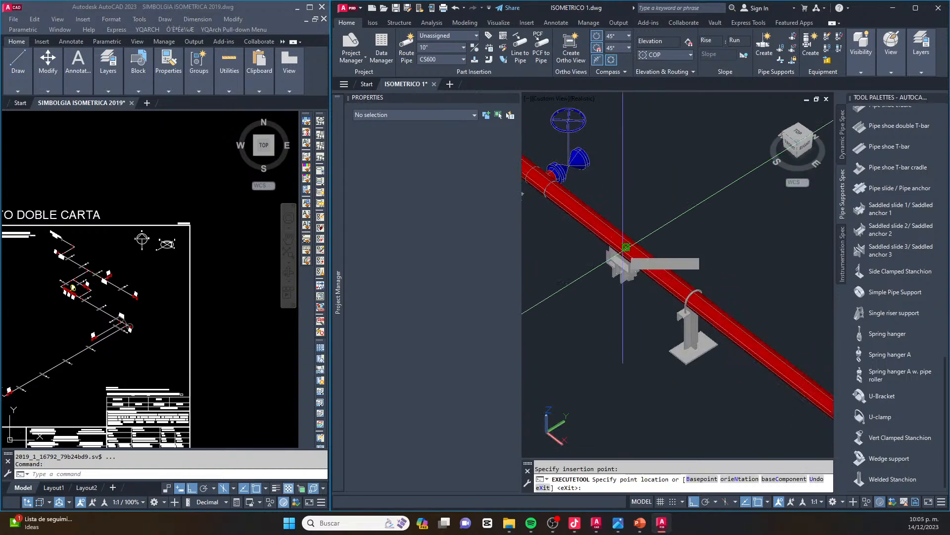
scroll(628, 249, "up", 2)
left_click(644, 192)
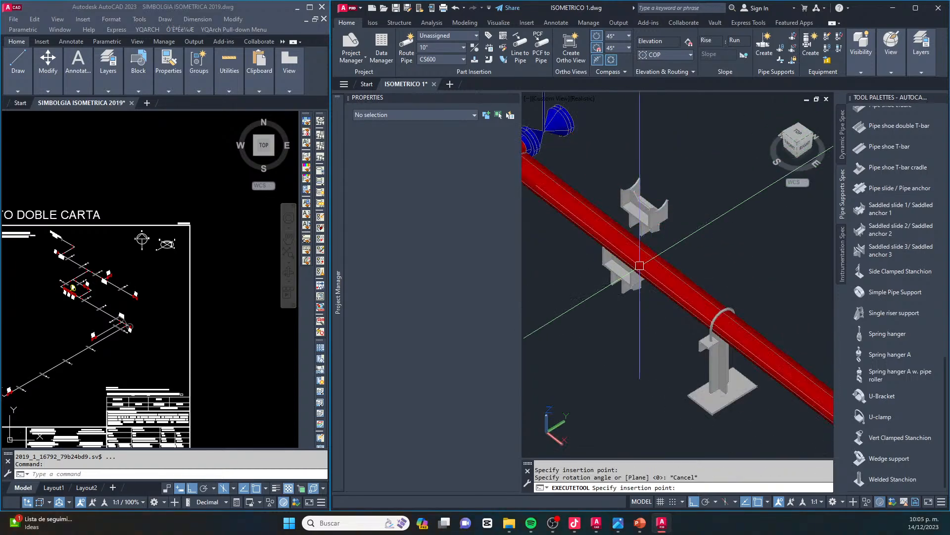
key("Escape")
scroll(604, 297, "up", 2)
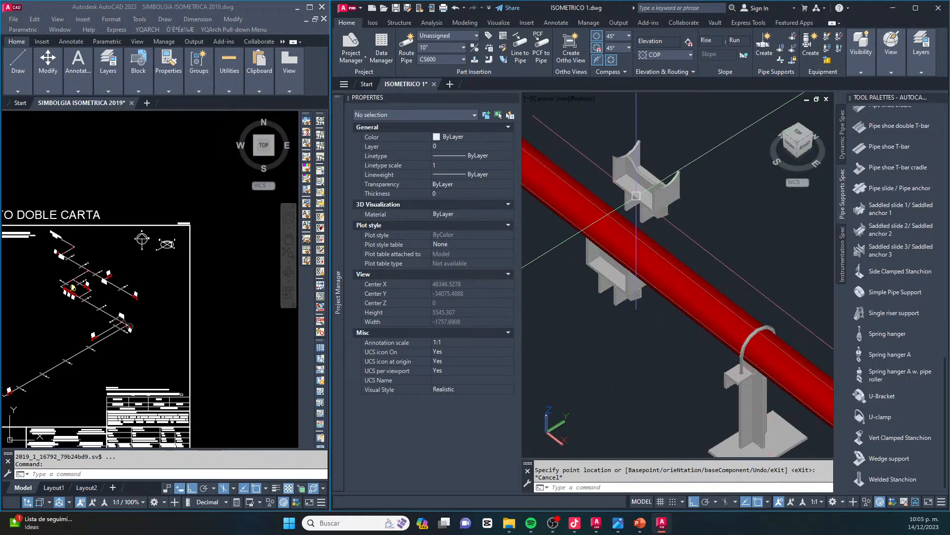
Erase the two saddled slide supports from the 24" header
left_click(569, 120)
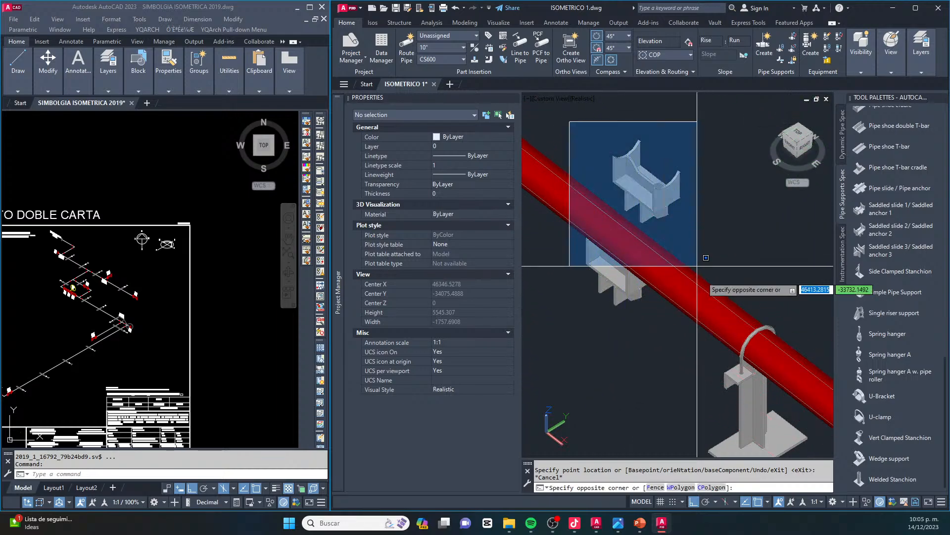
left_click(703, 316)
key("Delete")
scroll(702, 316, "down", 8)
scroll(614, 271, "up", 5)
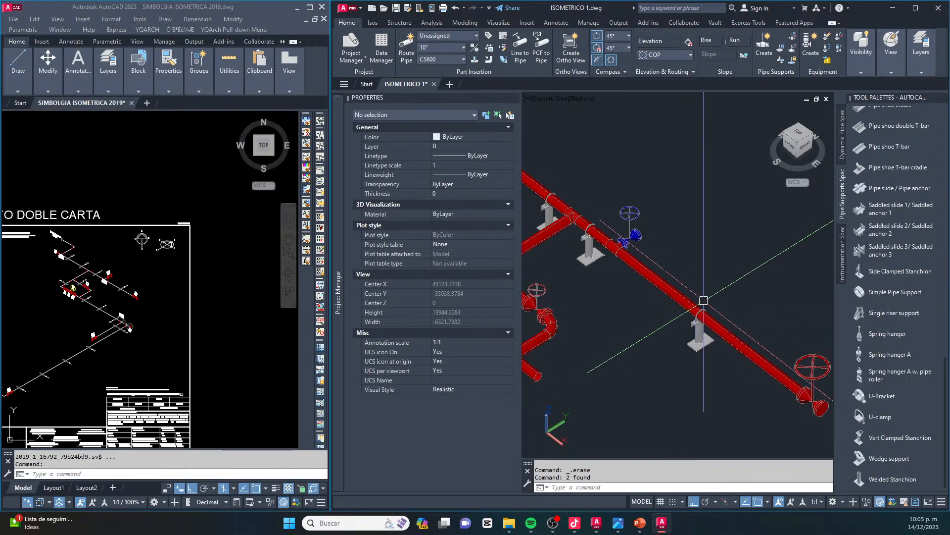
Lengthen the short 24" pipe at the valve station outlet along its axis, parallel to the main header
scroll(698, 312, "down", 3)
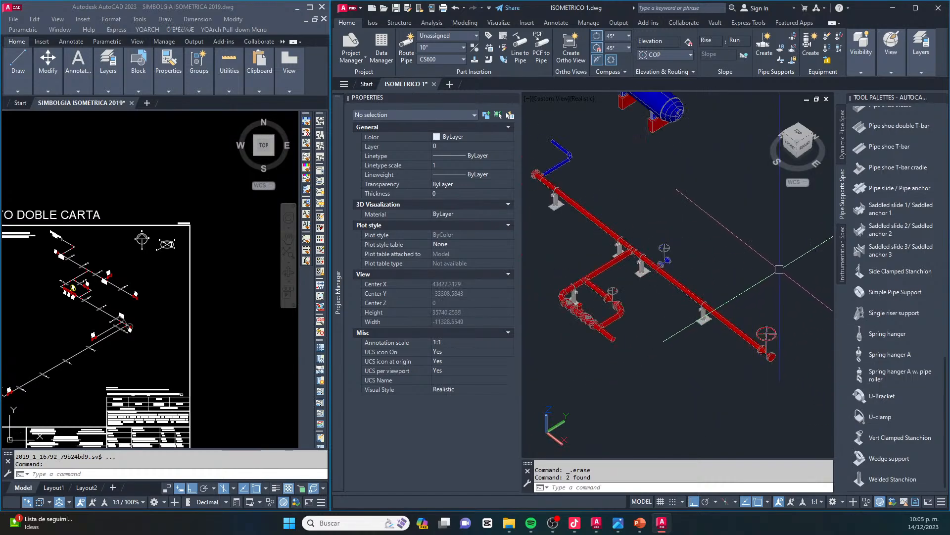
middle_click_drag(714, 330, 752, 260)
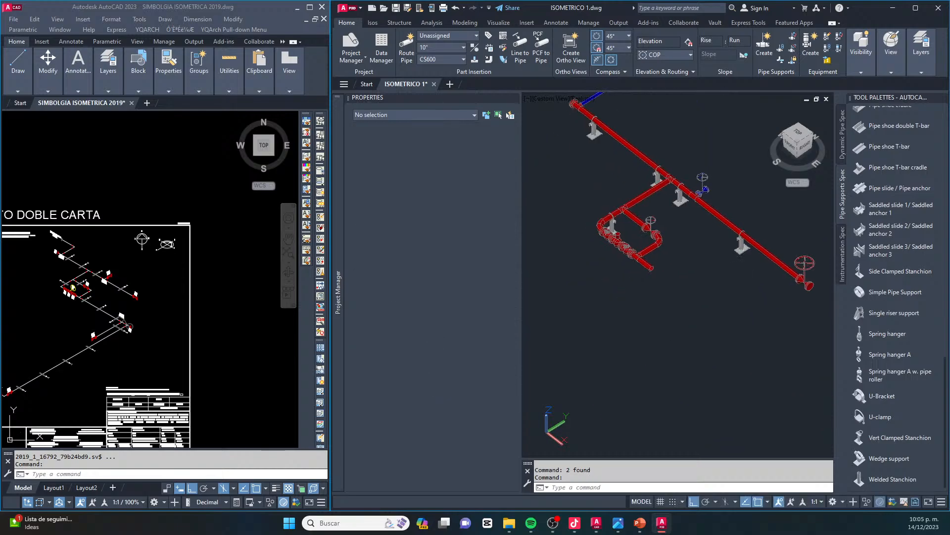
scroll(94, 289, "up", 5)
scroll(628, 272, "up", 5)
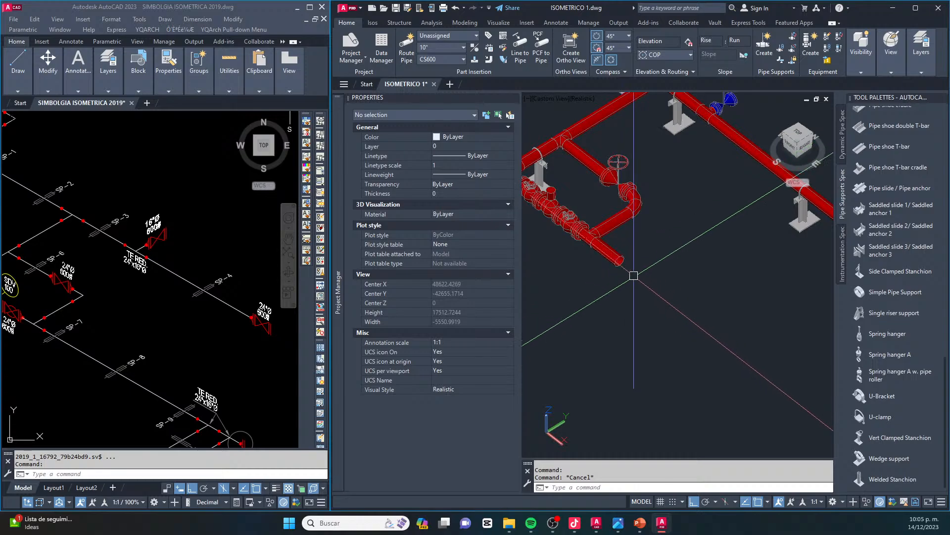
left_click(613, 255)
scroll(608, 253, "up", 3)
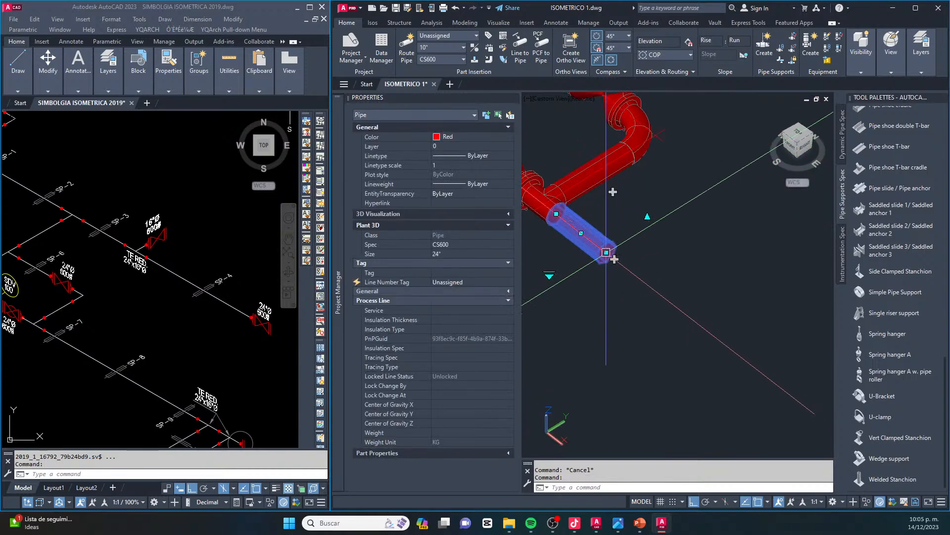
scroll(614, 259, "down", 3)
scroll(609, 255, "up", 3)
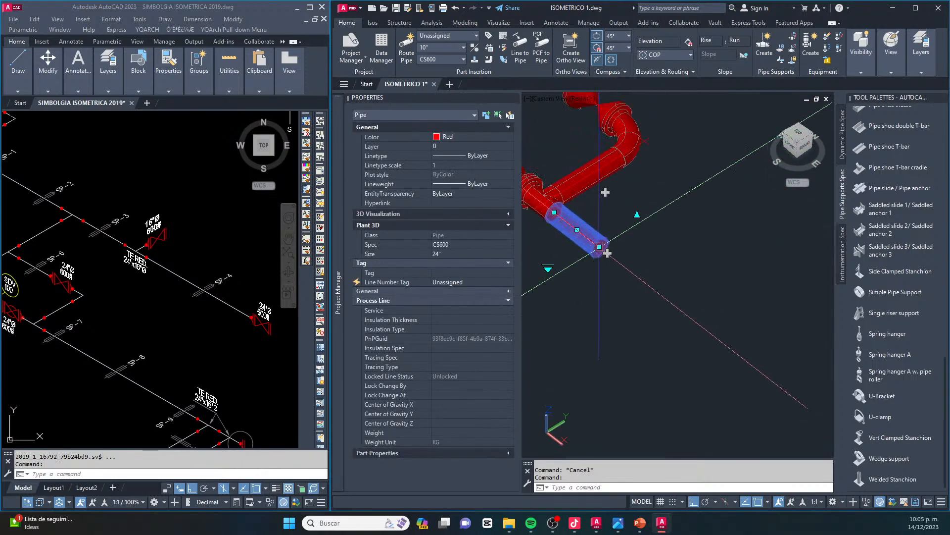
left_click(600, 247)
scroll(607, 252, "down", 5)
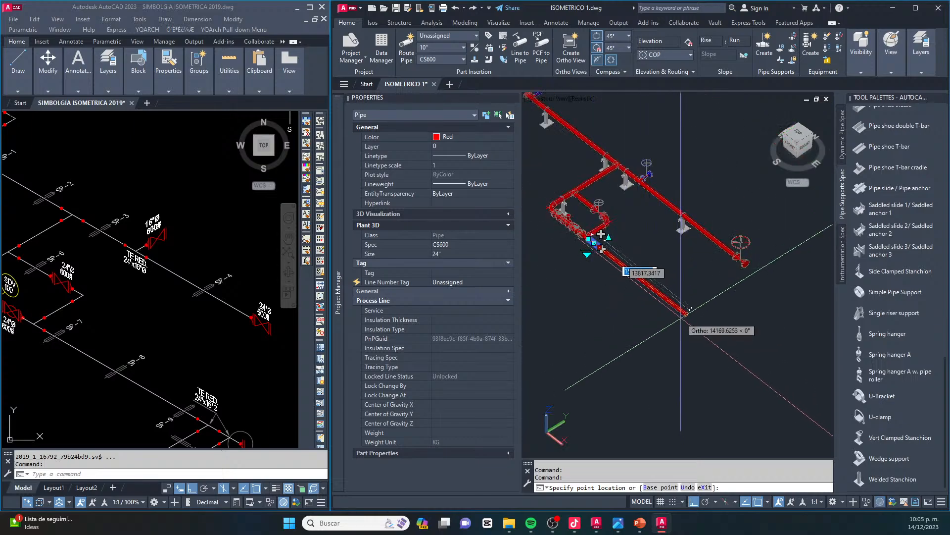
key("Escape")
key("Escape")
Close the free end of the lengthened 24" valve station outlet pipe with a FLANGE BLIND,FL,RF,600
scroll(797, 297, "up", 5)
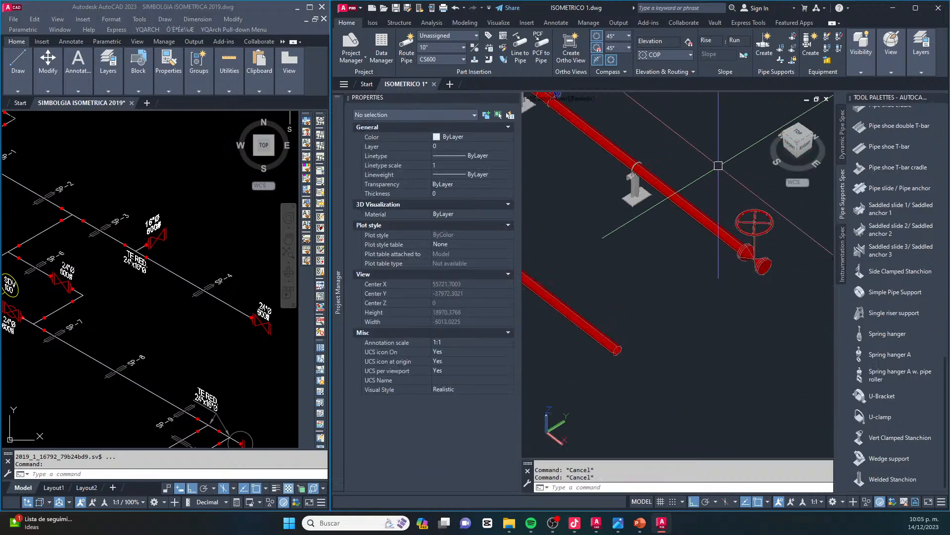
left_click(719, 204)
key("Escape")
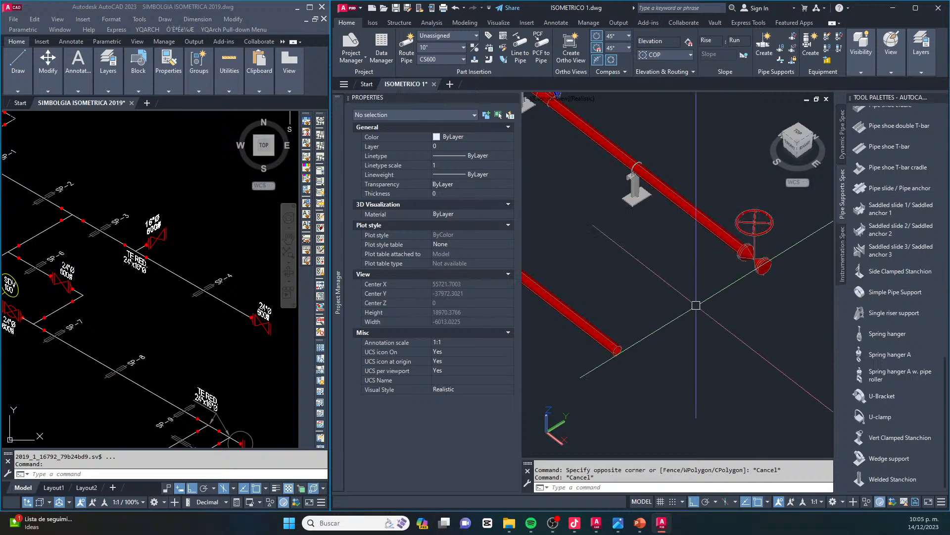
scroll(864, 134, "up", 15)
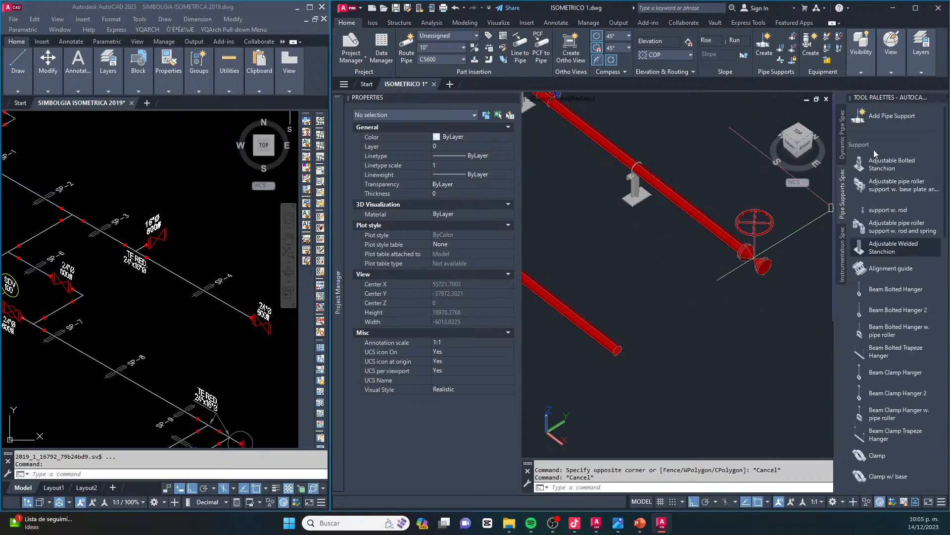
left_click(844, 139)
left_click(880, 193)
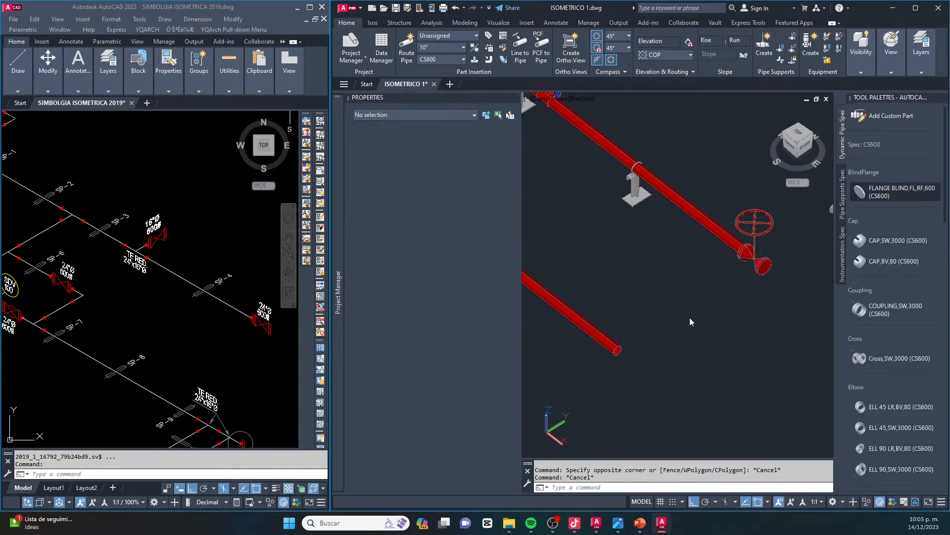
scroll(614, 349, "up", 4)
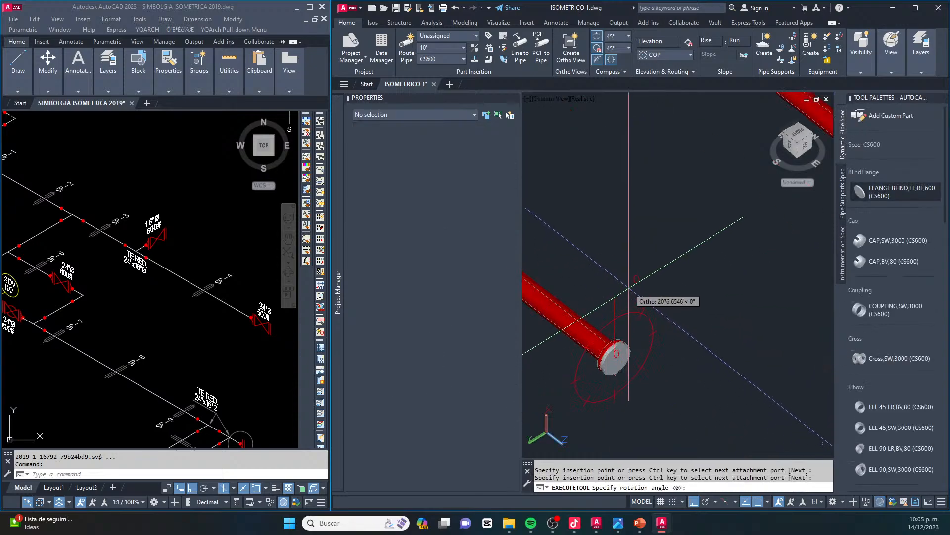
scroll(611, 351, "down", 5)
key("Escape")
scroll(666, 306, "up", 4)
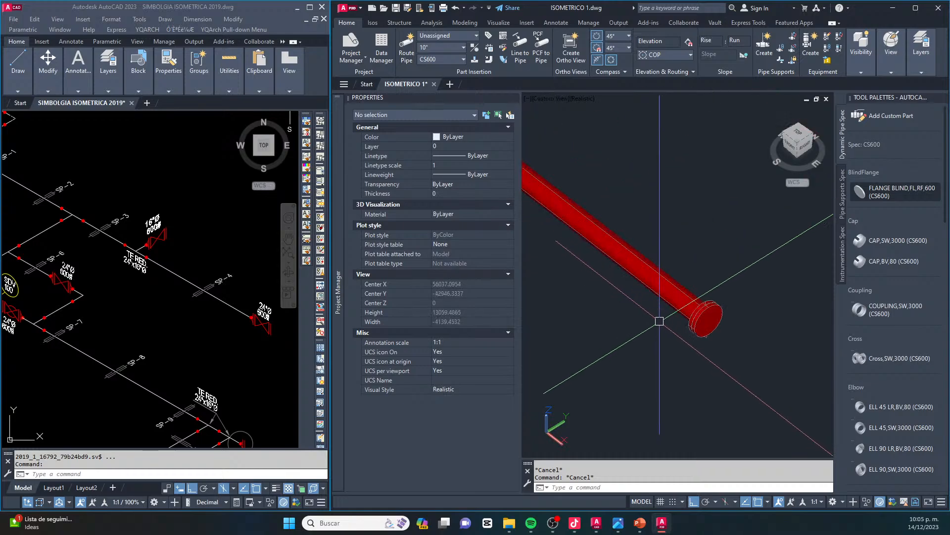
Insert two 24"x18" reducing tees (Tee (red),BV,80) in the valve station outlet pipe near its blind flange, branches on the same side
scroll(901, 327, "down", 5)
scroll(886, 353, "down", 6)
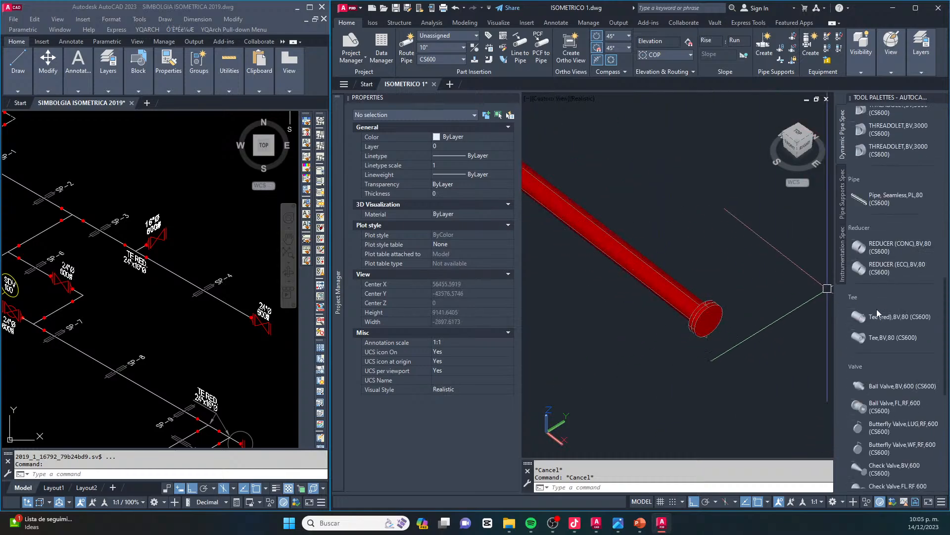
left_click(875, 318)
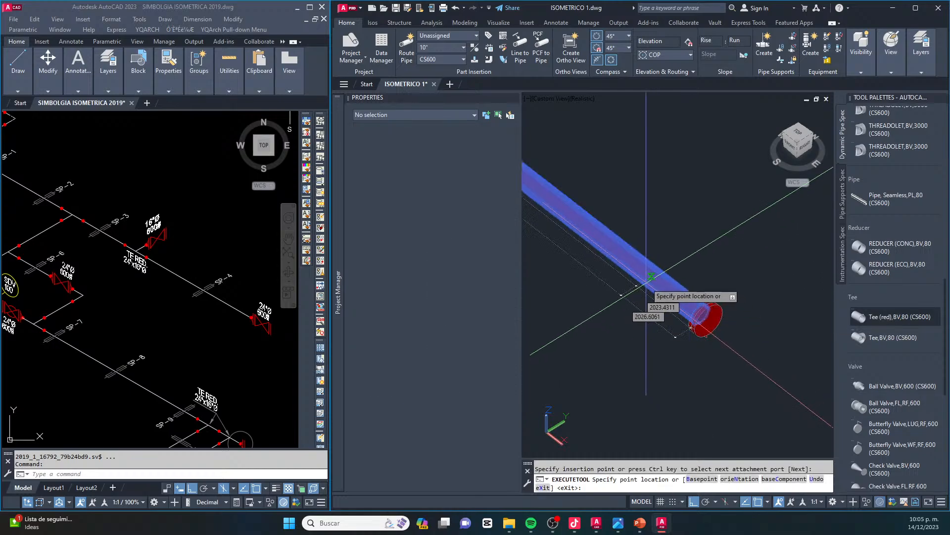
left_click(653, 273)
scroll(636, 278, "down", 2)
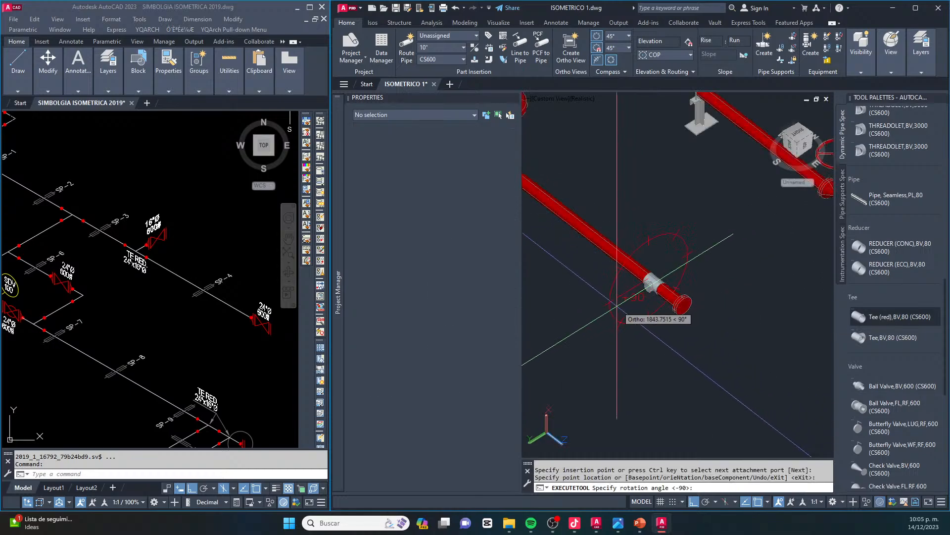
scroll(621, 277, "up", 2)
left_click(634, 256)
left_click(580, 304)
key("Escape")
Move the reducing tee nearest the blind flange along the pipe until it sits against the flanged end
scroll(685, 303, "up", 2)
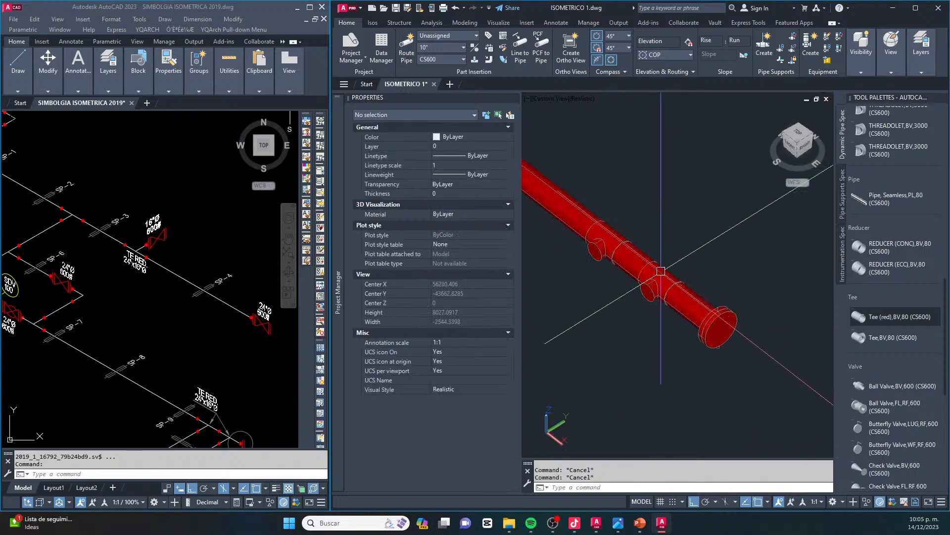
scroll(673, 281, "up", 2)
left_click(661, 274)
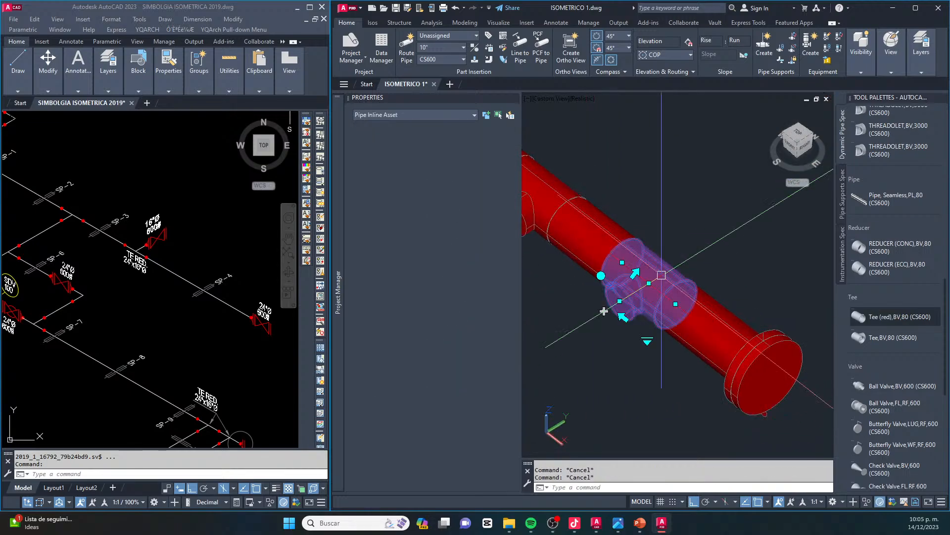
left_click(648, 283)
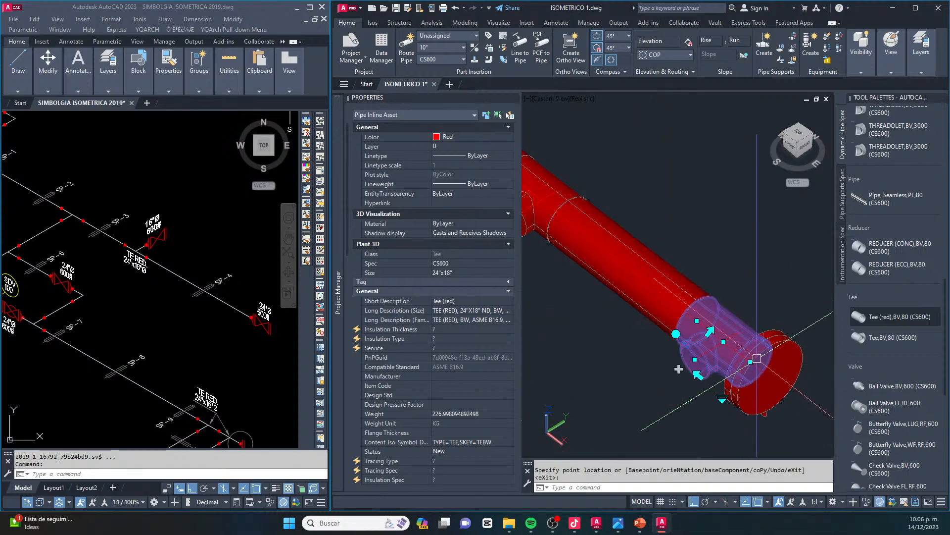
key("Escape")
key("Escape")
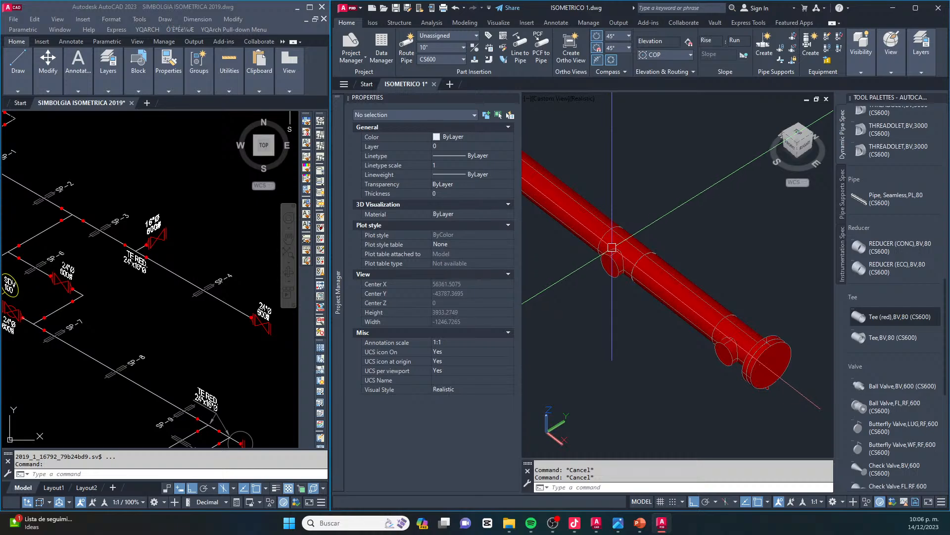
Move the other reducing tee directly next to the end tee, with its branch facing the opposite side of the pipe
left_click(631, 246)
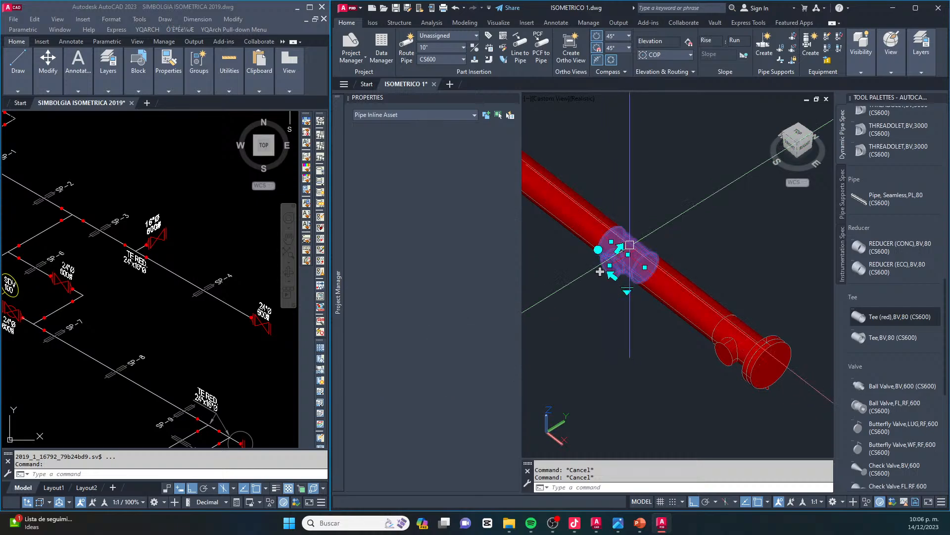
left_click(644, 267)
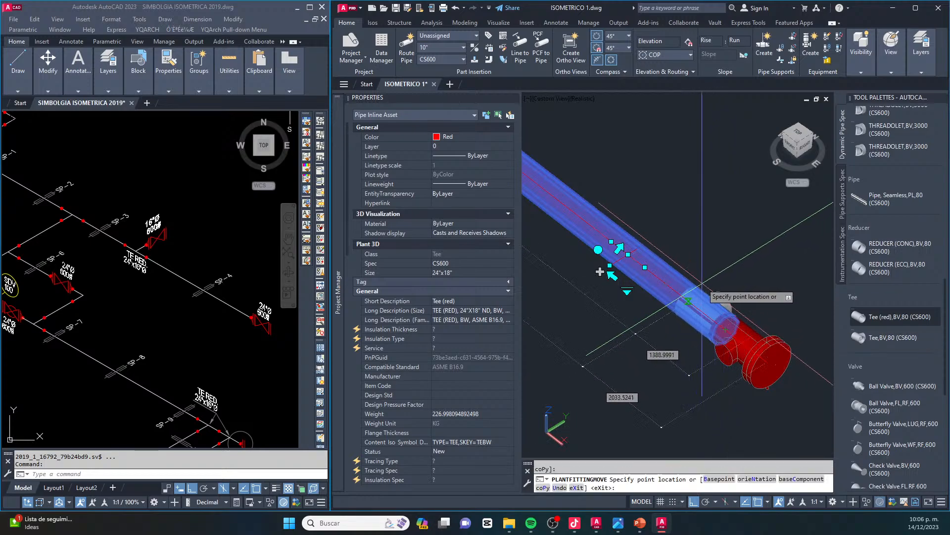
key("Escape")
key("Escape")
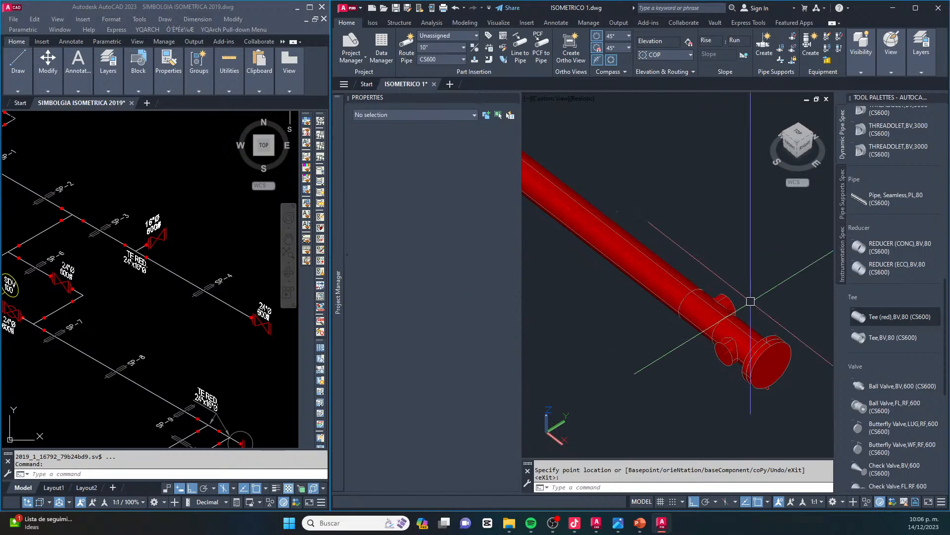
scroll(719, 311, "up", 4)
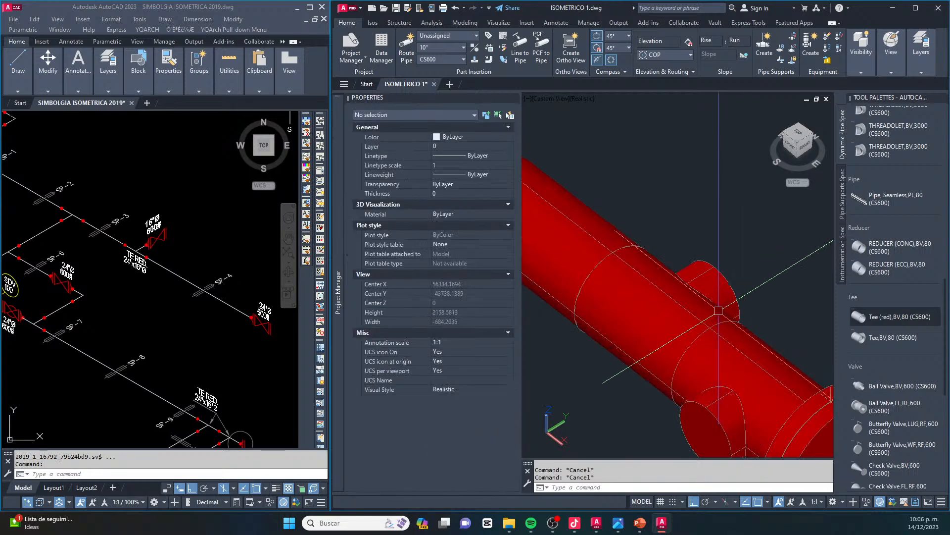
Rotate the inner reducing tee on the valve station outlet pipe so its branch faces the same side as the end tee's branch
left_click(723, 280)
scroll(743, 277, "down", 2)
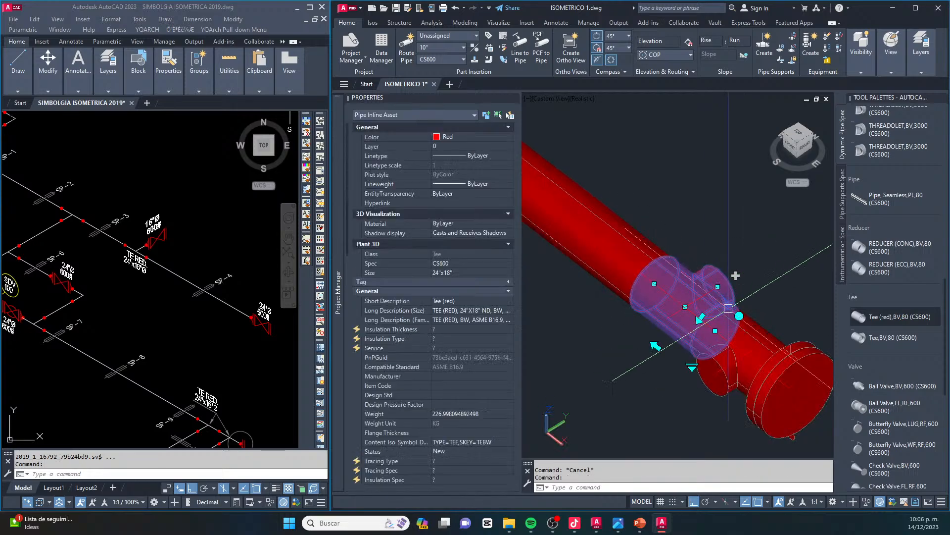
left_click(700, 318)
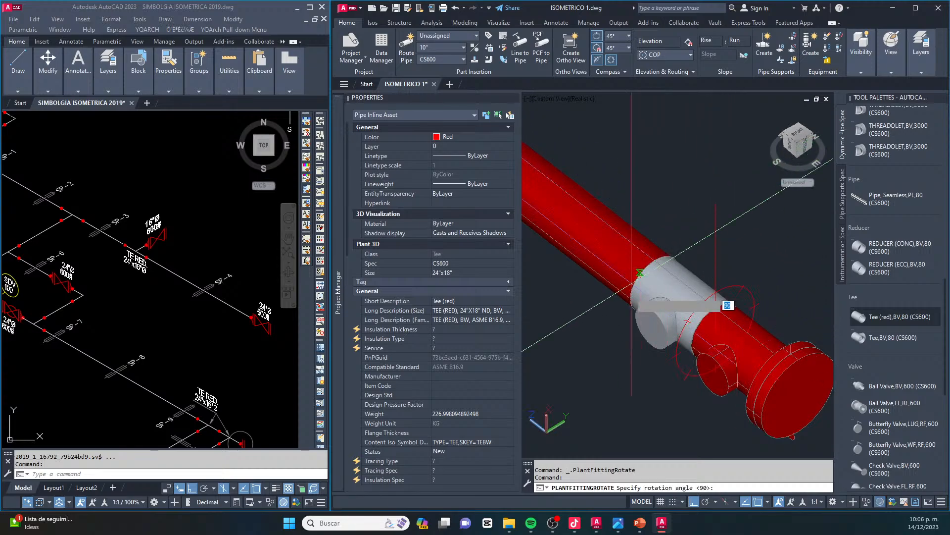
left_click(624, 328)
scroll(679, 303, "down", 5)
key("Escape")
key("Escape")
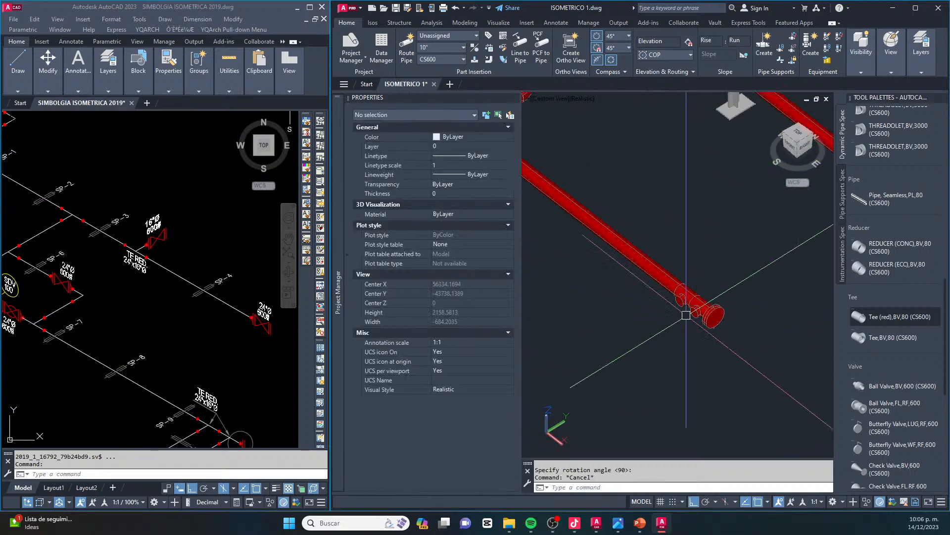
Route a straight 18" pipe from the branch of the reducing tee beside the blind flange
scroll(687, 311, "up", 4)
left_click(702, 303)
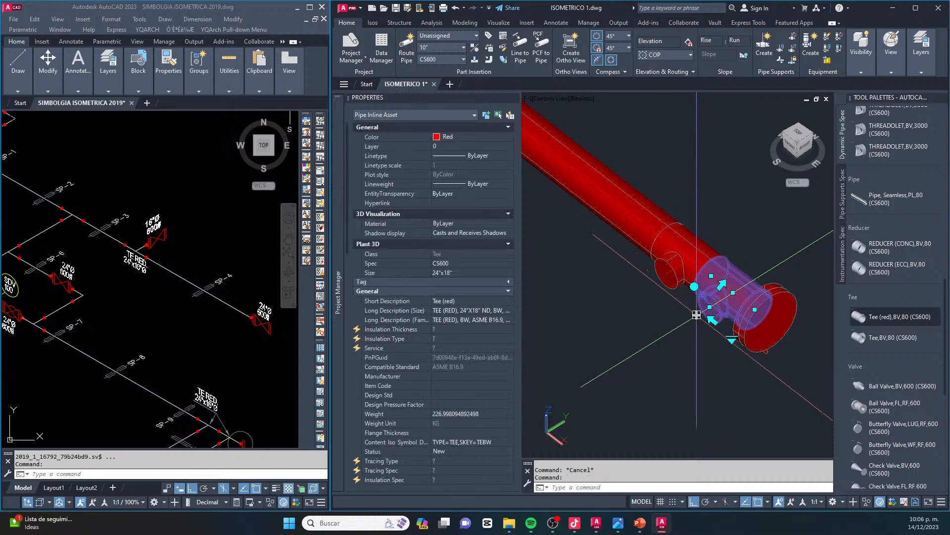
scroll(697, 312, "down", 3)
scroll(708, 287, "up", 4)
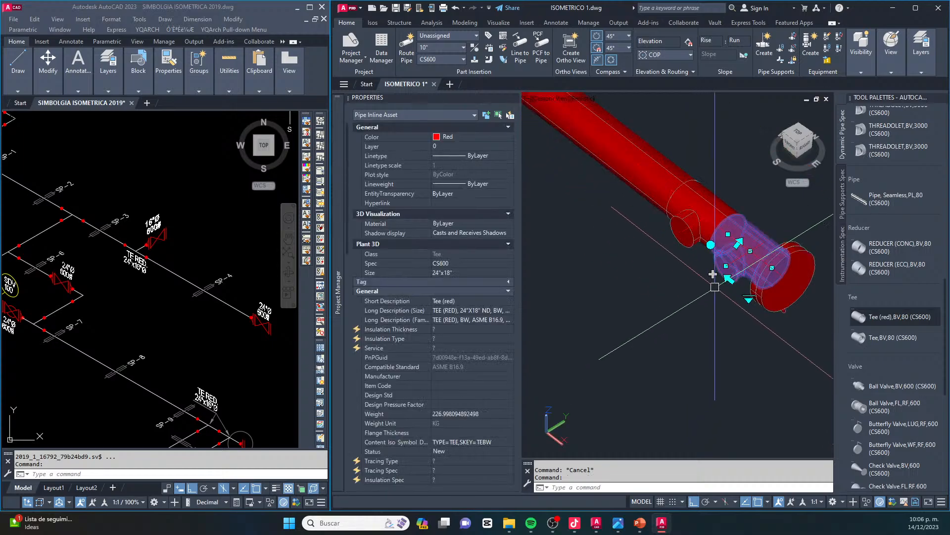
left_click(729, 278)
scroll(718, 301, "down", 5)
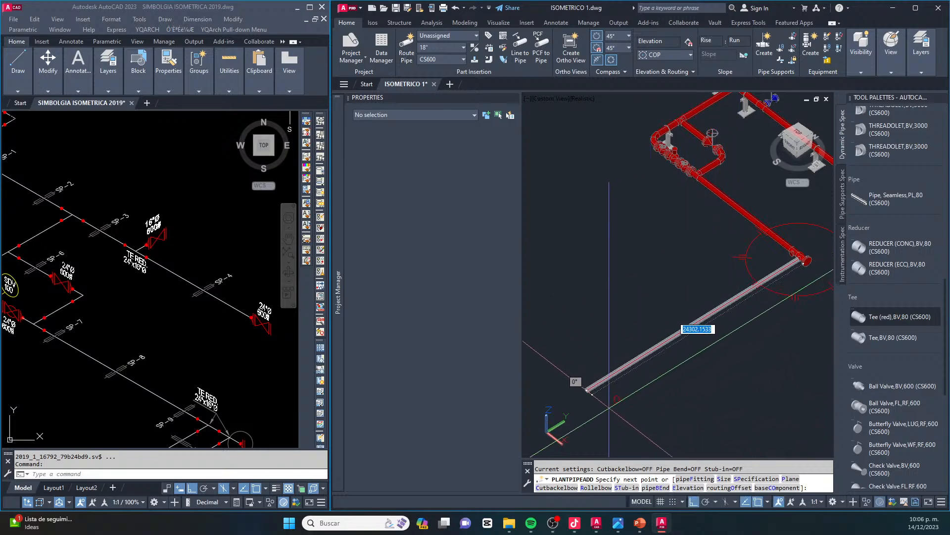
key("Escape")
key("Escape")
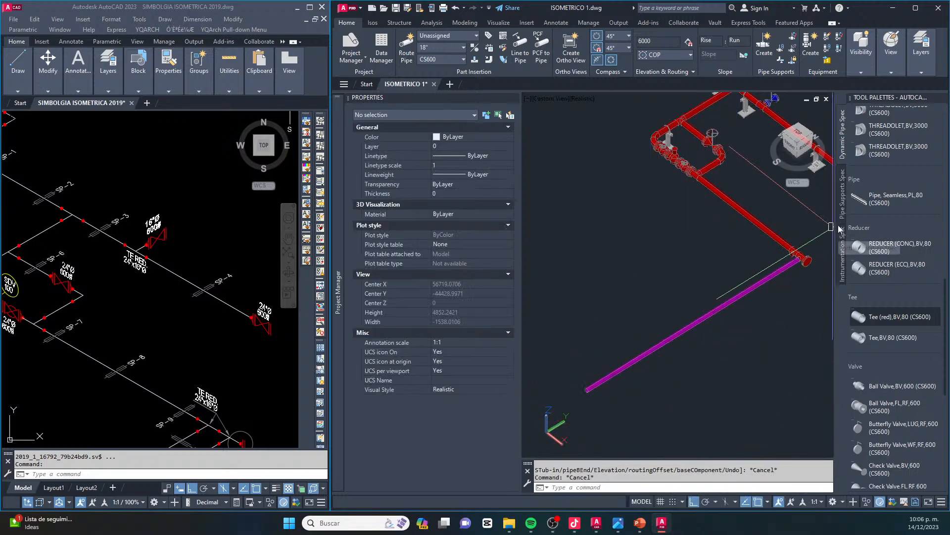
Delete the 18" pipe attached to the end tee's branch
scroll(799, 258, "up", 2)
scroll(799, 258, "up", 3)
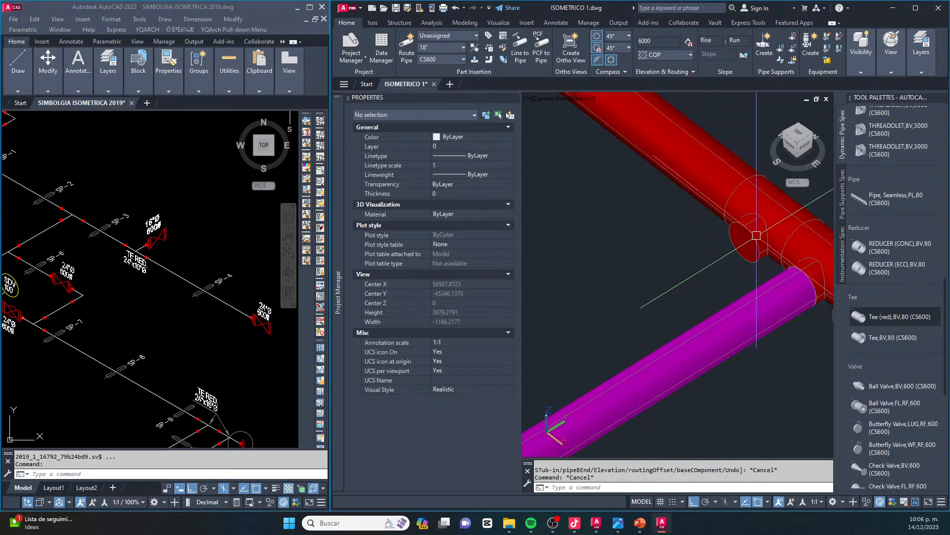
scroll(747, 257, "down", 2)
left_click(725, 297)
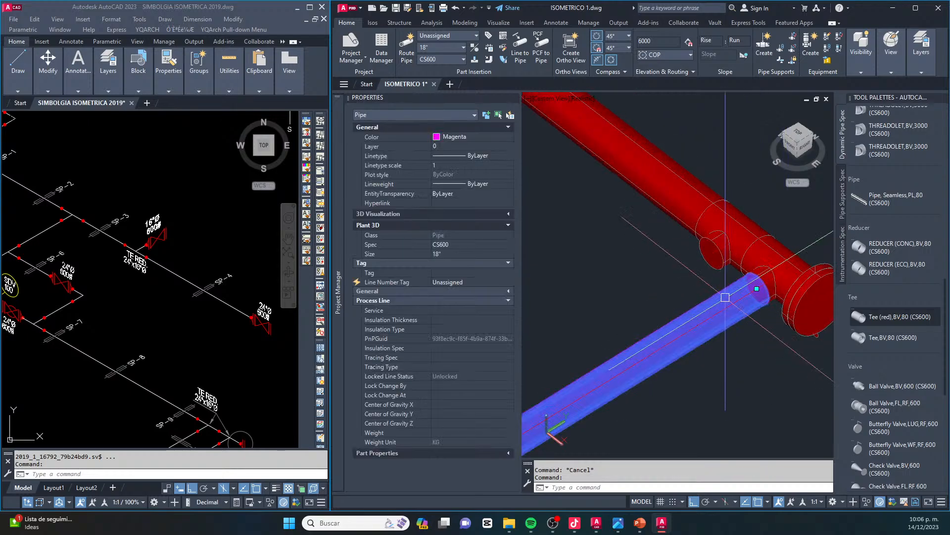
key("Delete")
Change both reducing tees near the blind flange to size 24"x16"
left_click(759, 284)
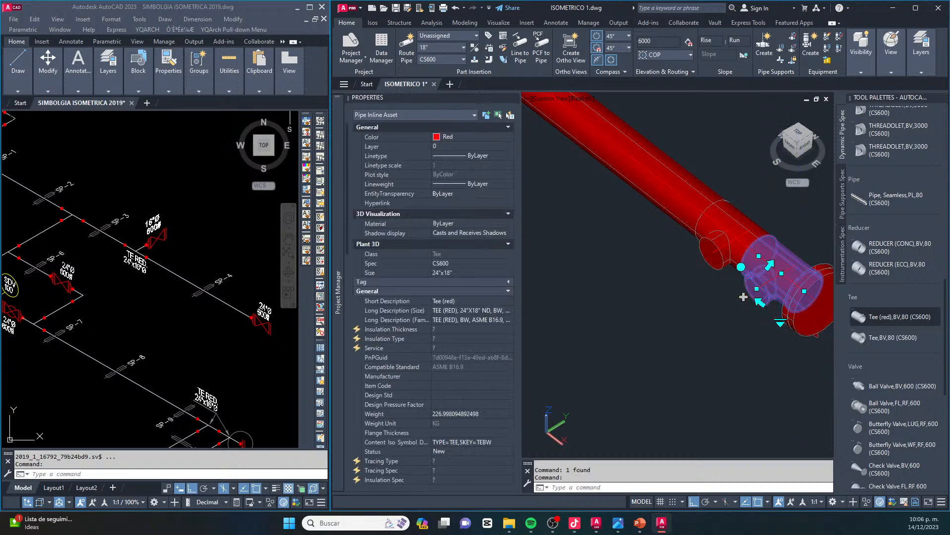
left_click(781, 322)
left_click(725, 377)
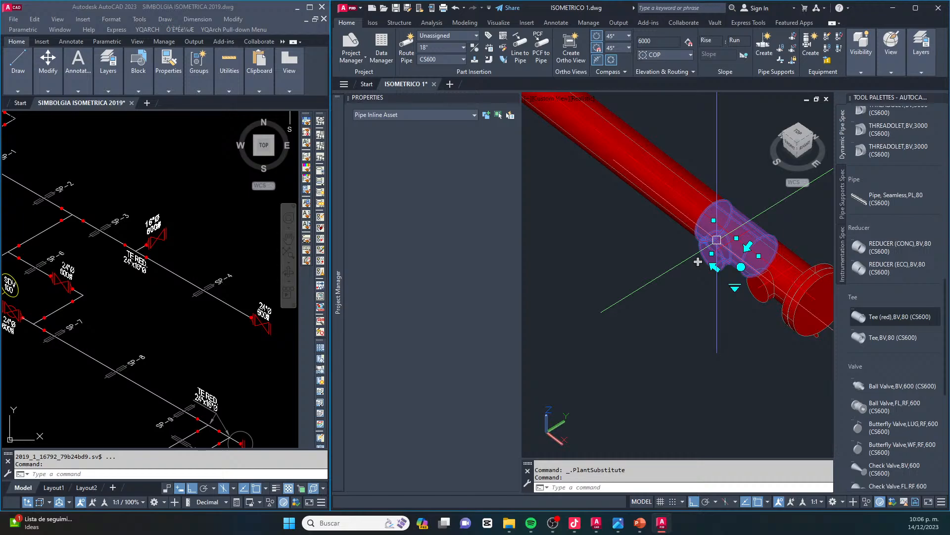
left_click(736, 288)
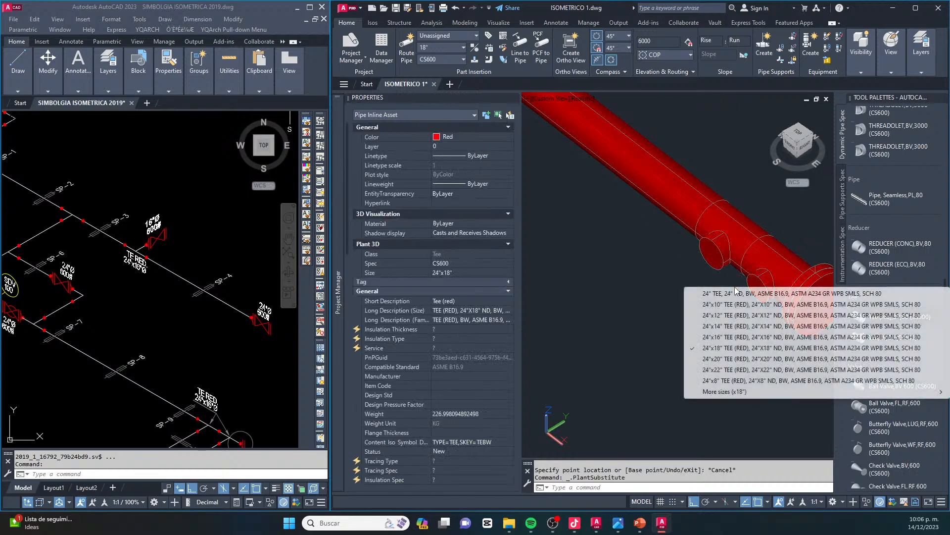
left_click(723, 338)
key("Escape")
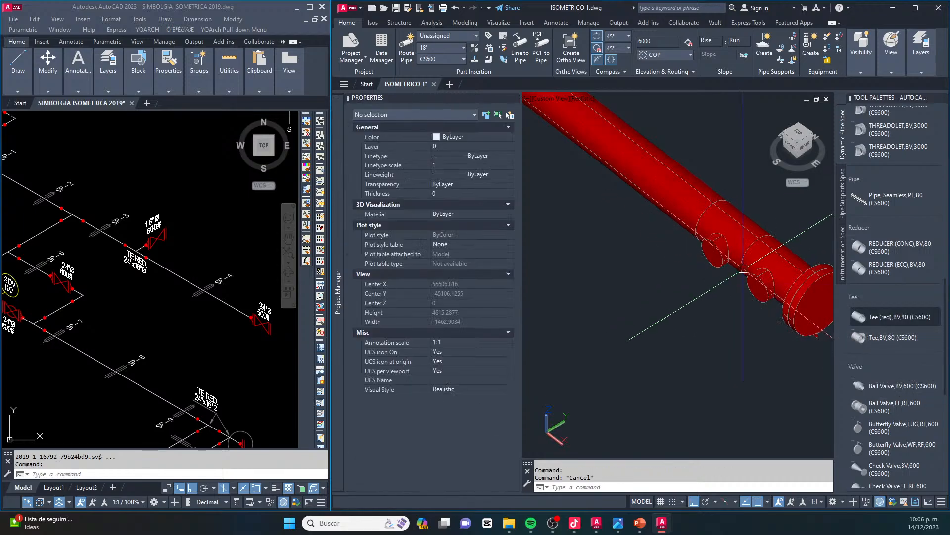
Route a long straight 16" pipe from the branch of the reducing tee beside the blind flange
left_click(760, 280)
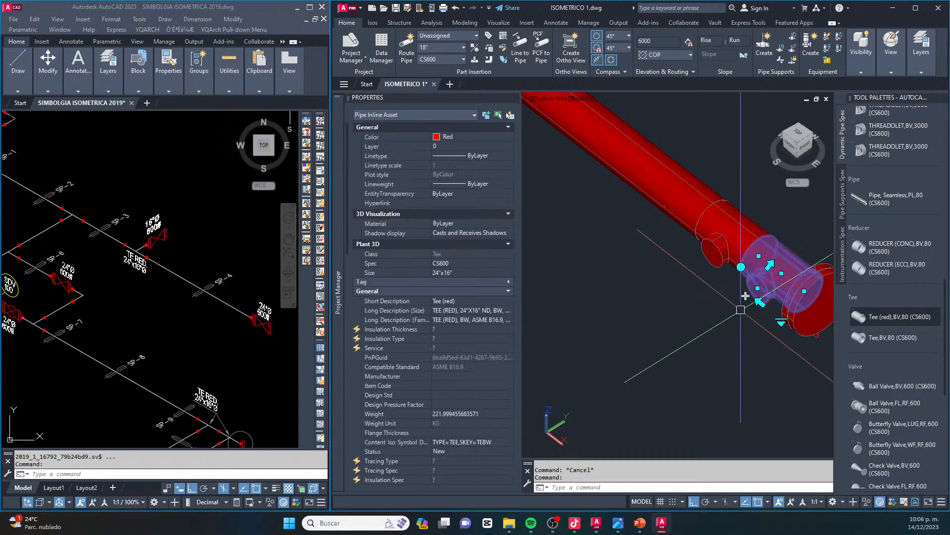
left_click(759, 301)
scroll(752, 317, "down", 4)
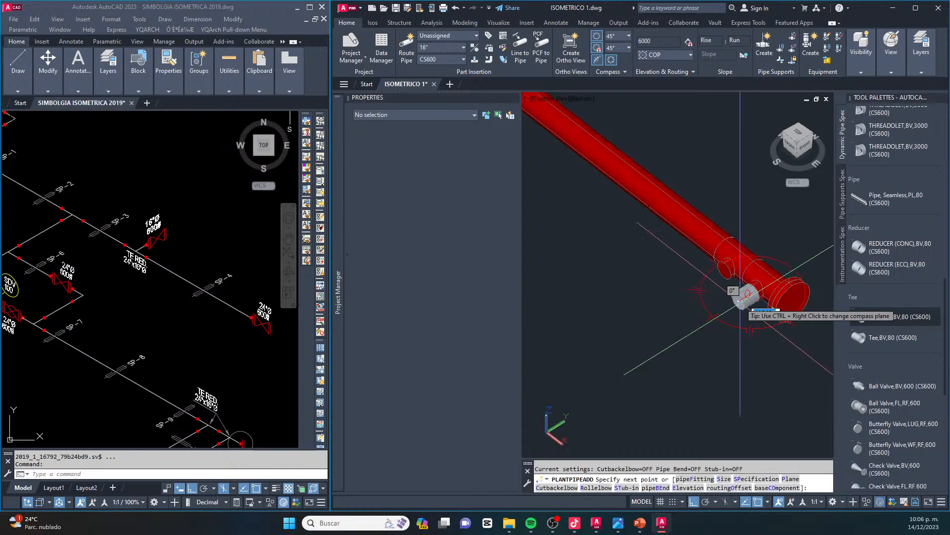
scroll(671, 354, "down", 3)
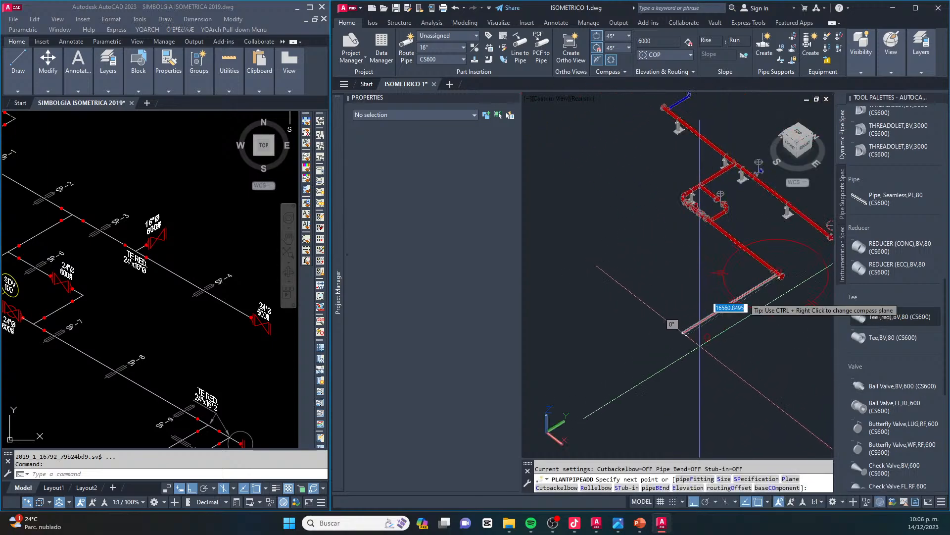
left_click(652, 352)
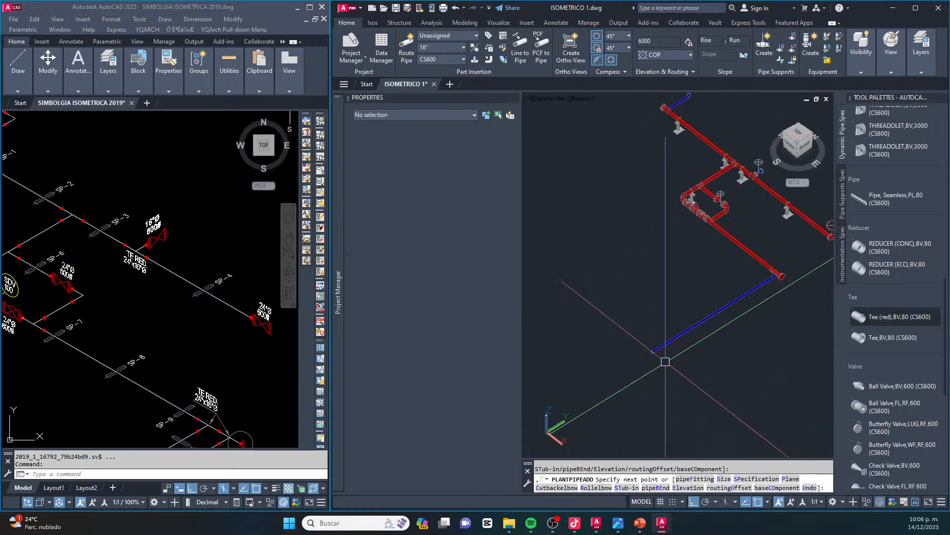
key("Escape")
Check the reference isometric and route a shorter 16" pipe from the inner reducing tee's branch, parallel to the long 16" pipe
left_click(270, 157)
scroll(270, 157, "down", 5)
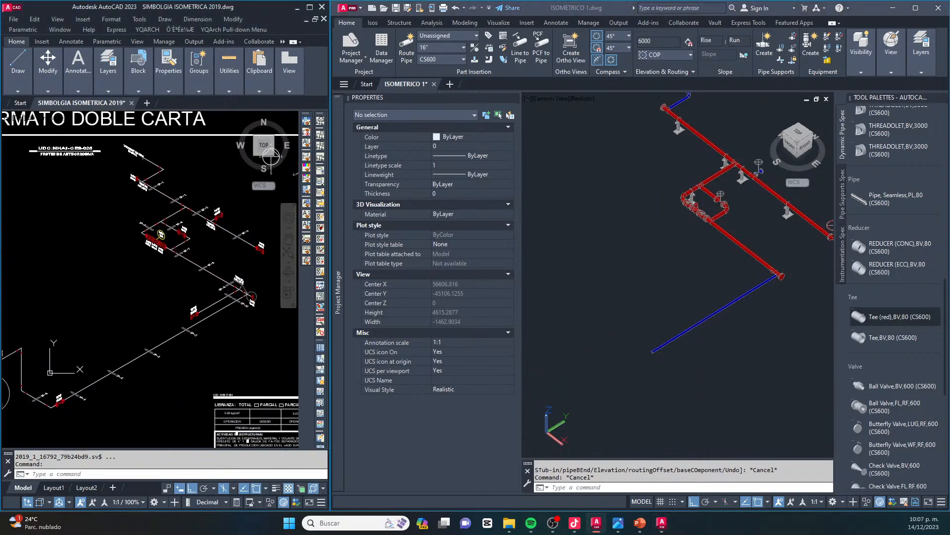
scroll(774, 274, "up", 3)
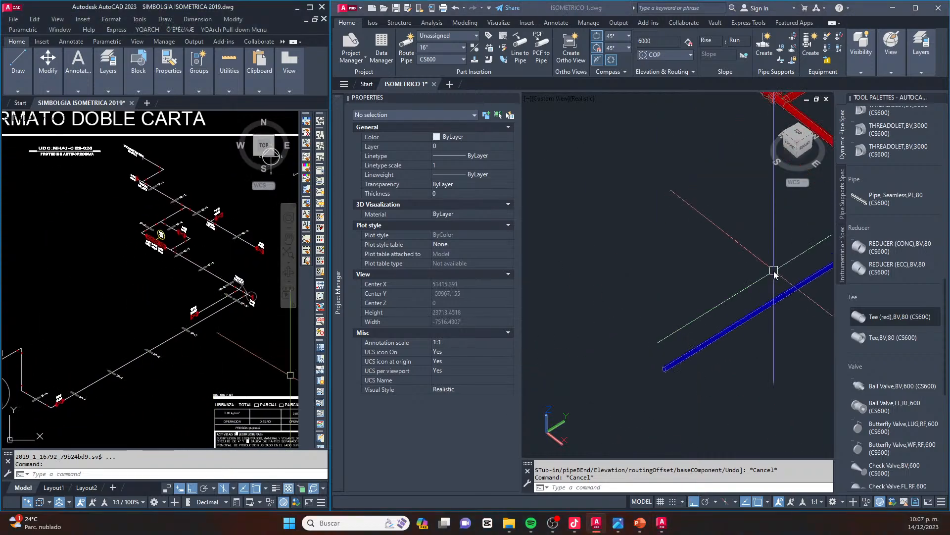
left_click(773, 272)
scroll(604, 305, "down", 2)
scroll(811, 252, "up", 5)
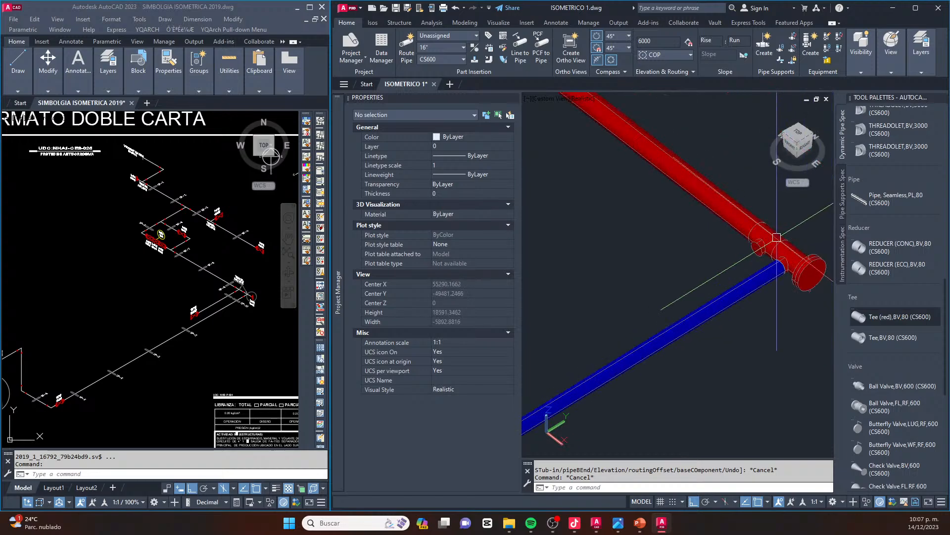
left_click(746, 250)
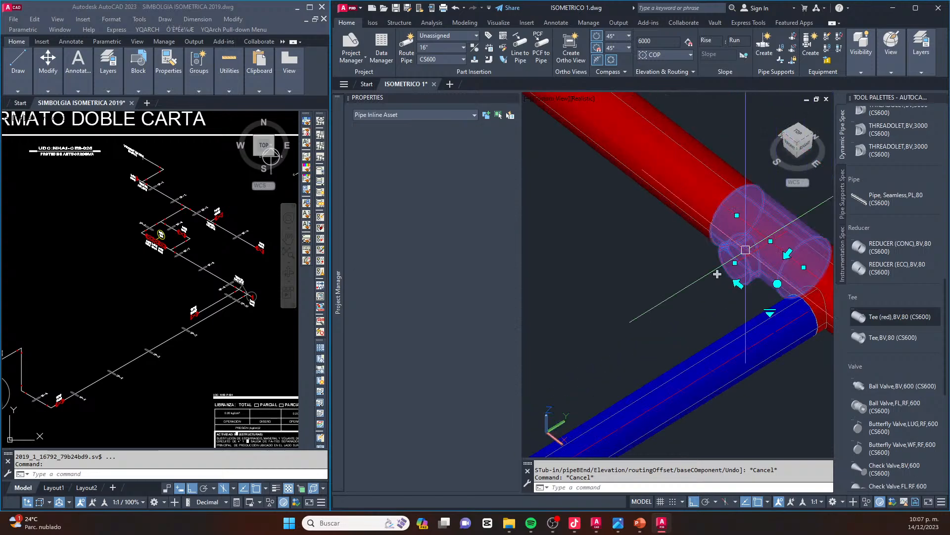
left_click(717, 274)
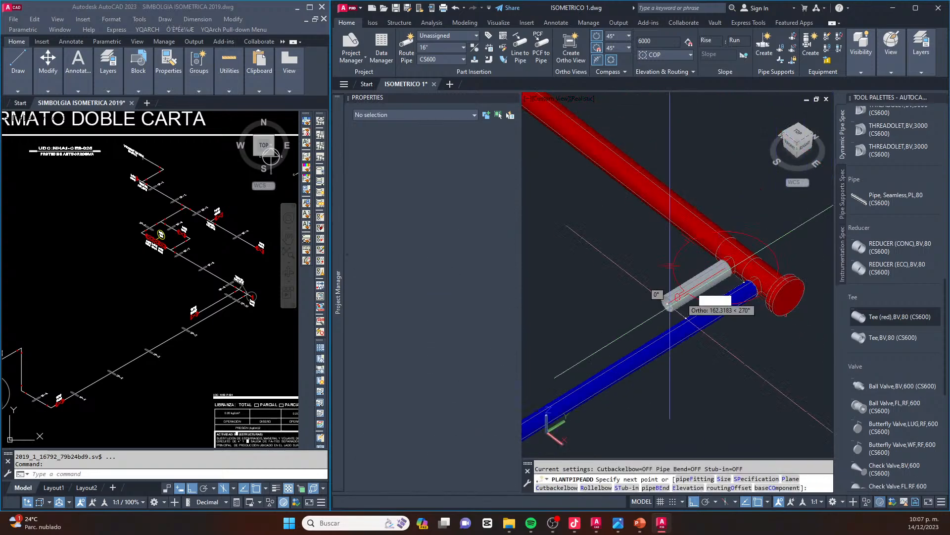
middle_click_drag(630, 328, 724, 270)
middle_click_drag(601, 342, 708, 297)
left_click(706, 300)
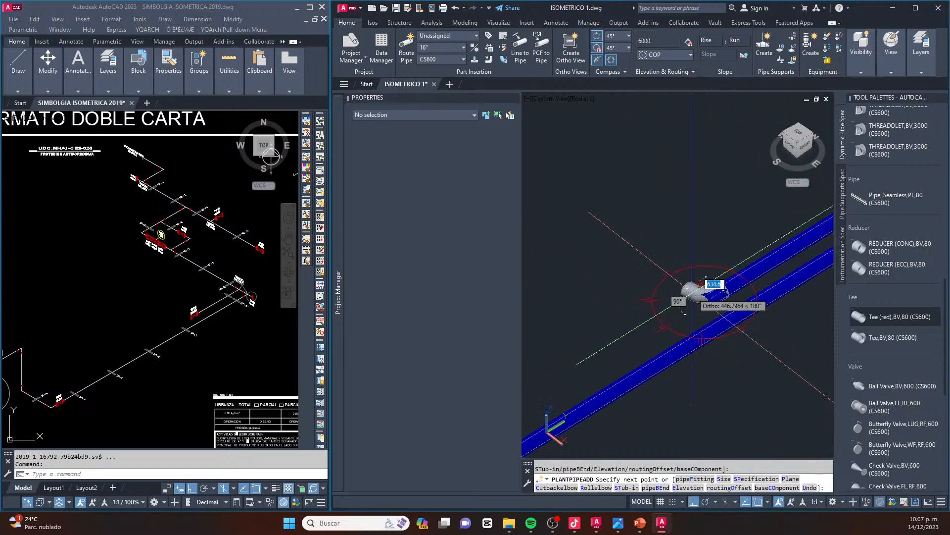
scroll(692, 292, "down", 5)
key("Escape")
key("Escape")
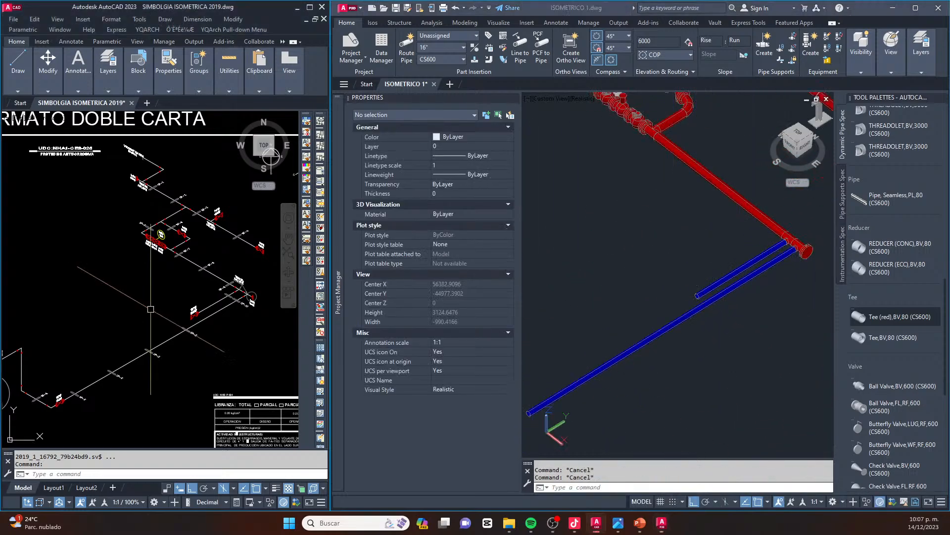
Attach a 16" Gate Valve,FL,RF,600 to the free end of the shorter 16" pipe with its handwheel pointing up
scroll(196, 315, "up", 8)
left_click(829, 350)
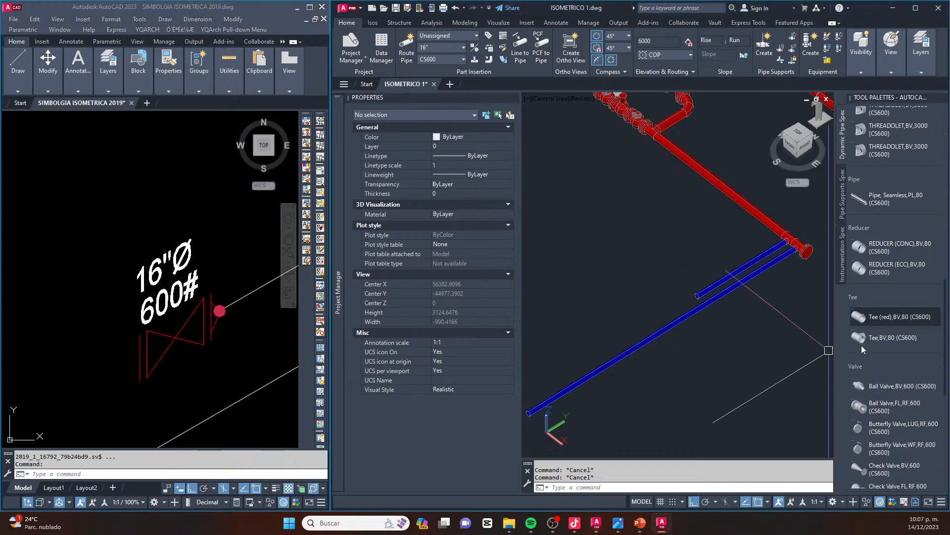
scroll(862, 336, "down", 3)
left_click(870, 336)
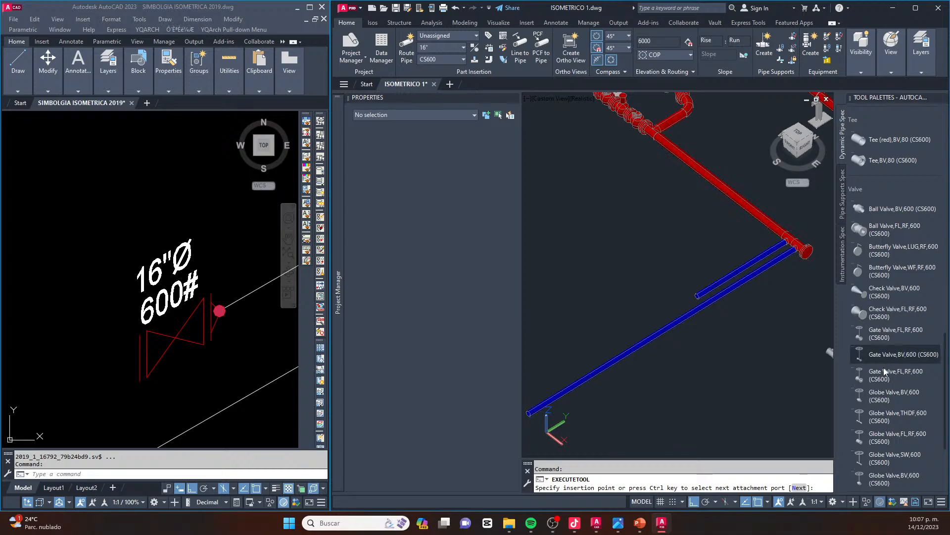
scroll(693, 289, "up", 6)
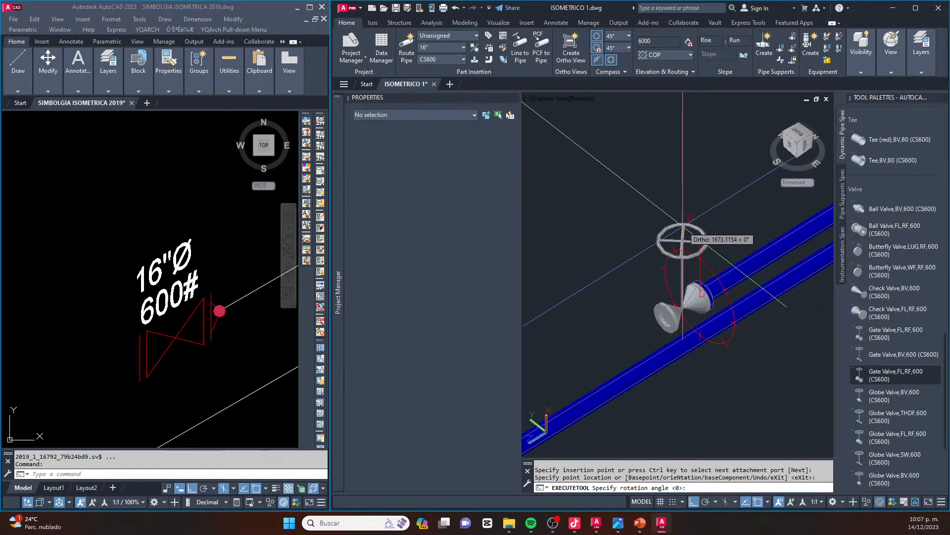
left_click(698, 291)
key("Escape")
Close the free end of the 16" gate valve on the shorter pipe with a FLANGE BLIND,FL,RF,600
scroll(892, 287, "up", 10)
scroll(668, 315, "up", 3)
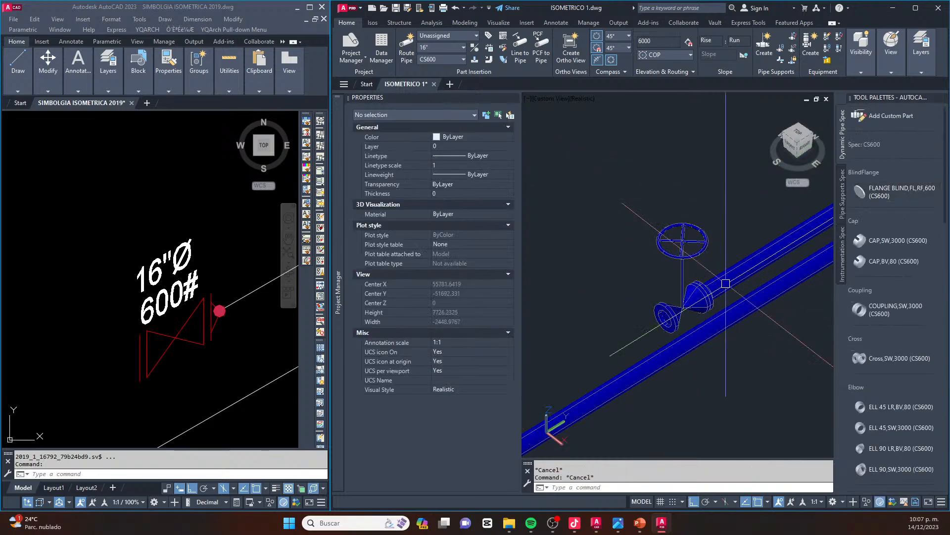
left_click(891, 191)
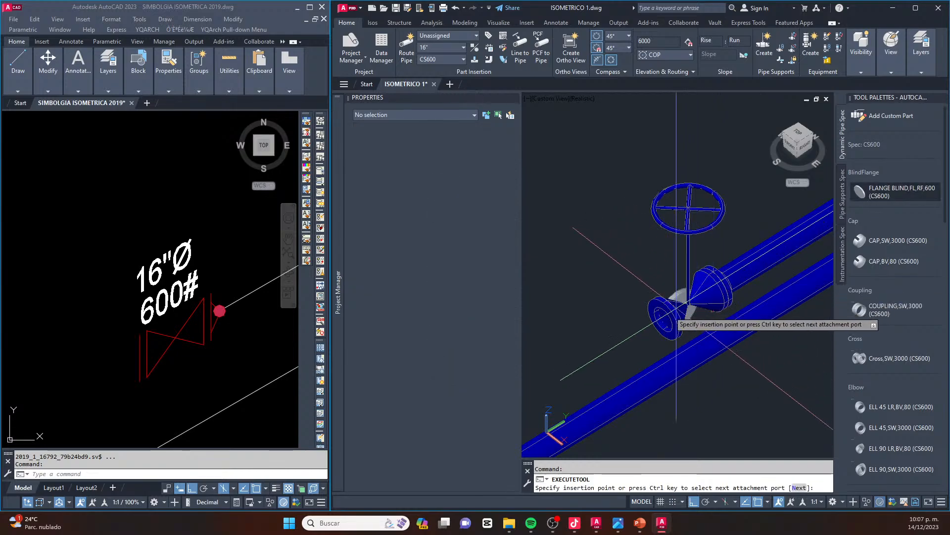
scroll(656, 270, "down", 5)
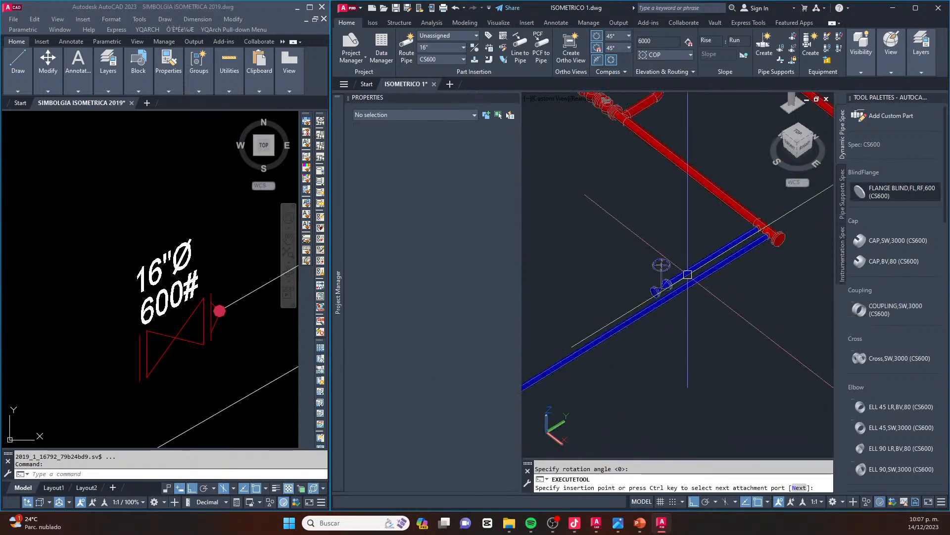
key("Escape")
Attach a 16" Gate Valve,FL,RF,600 to the free end of the long 16" pipe with its handwheel pointing up
left_click(273, 334)
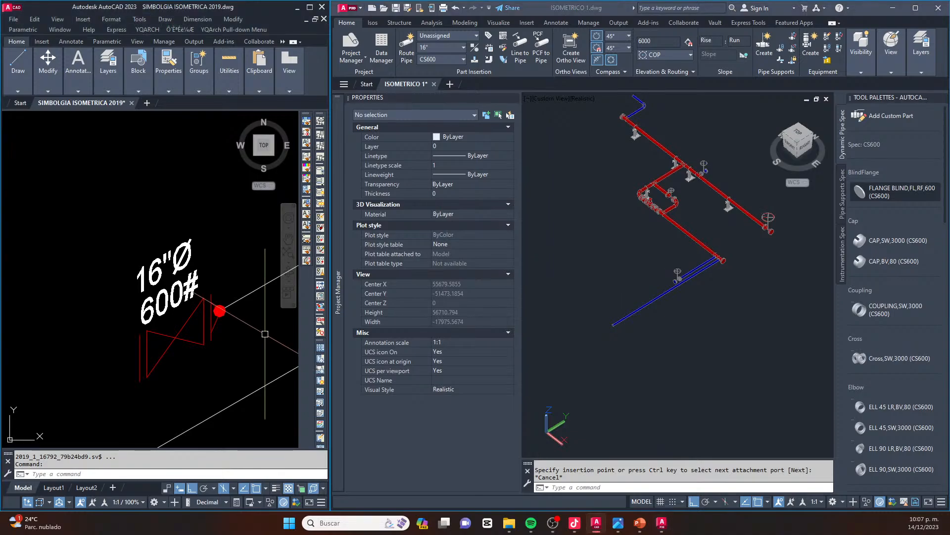
scroll(238, 329, "down", 8)
scroll(109, 358, "up", 6)
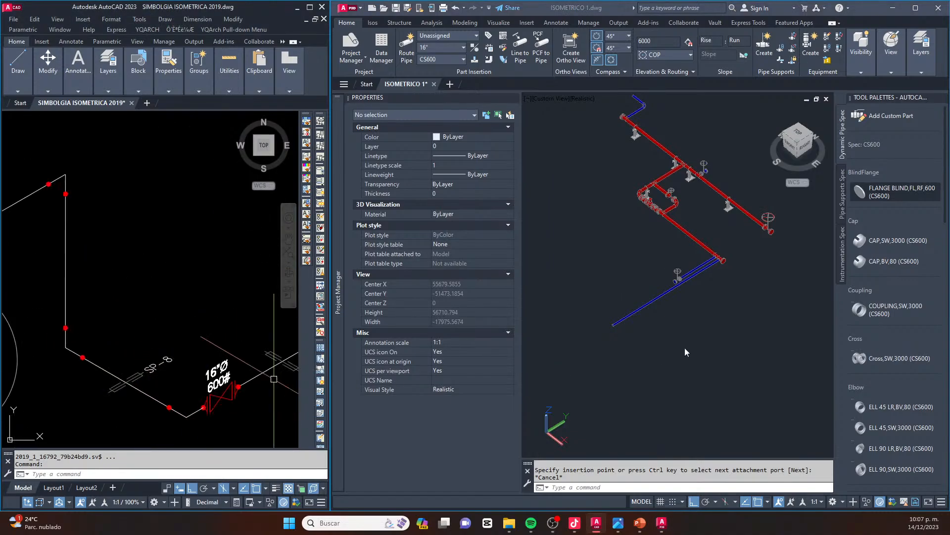
left_click(713, 311)
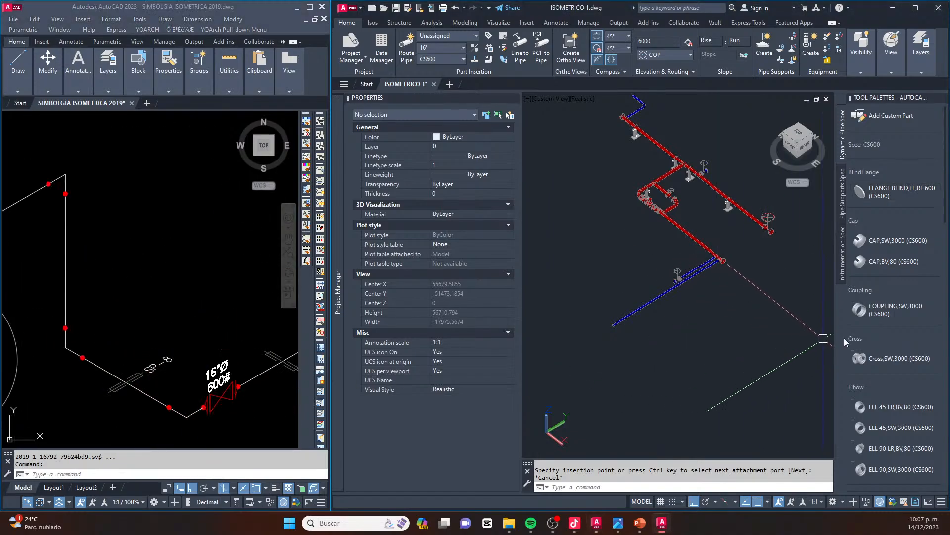
scroll(863, 330, "down", 6)
scroll(861, 347, "down", 5)
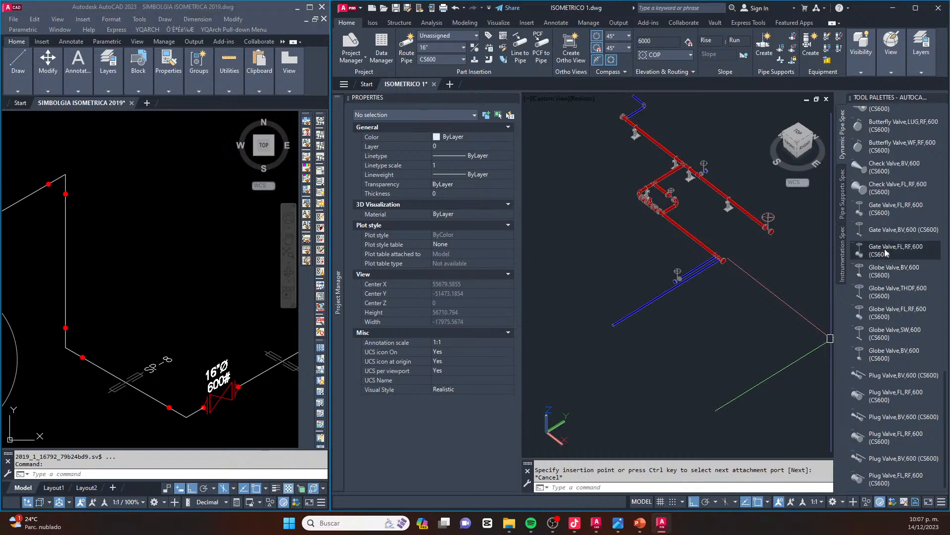
scroll(618, 326, "up", 10)
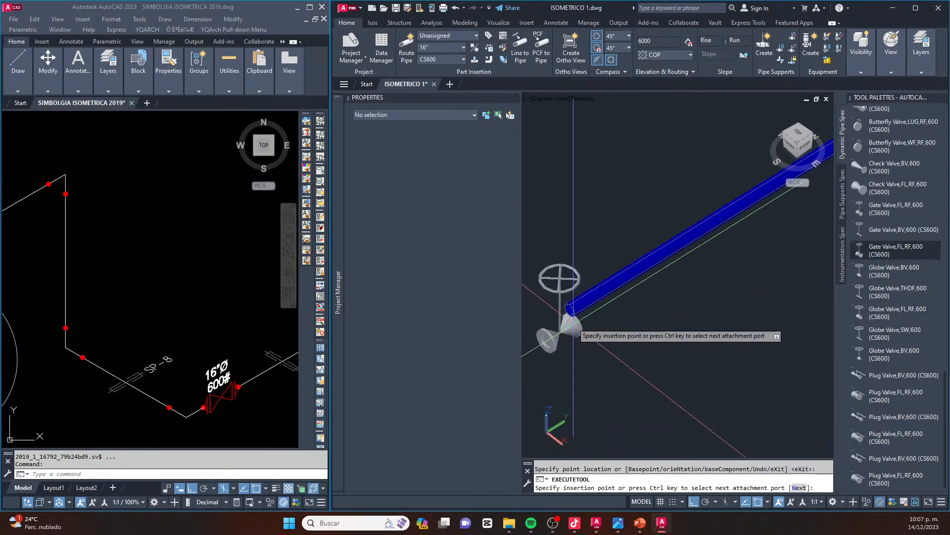
scroll(570, 315, "up", 6)
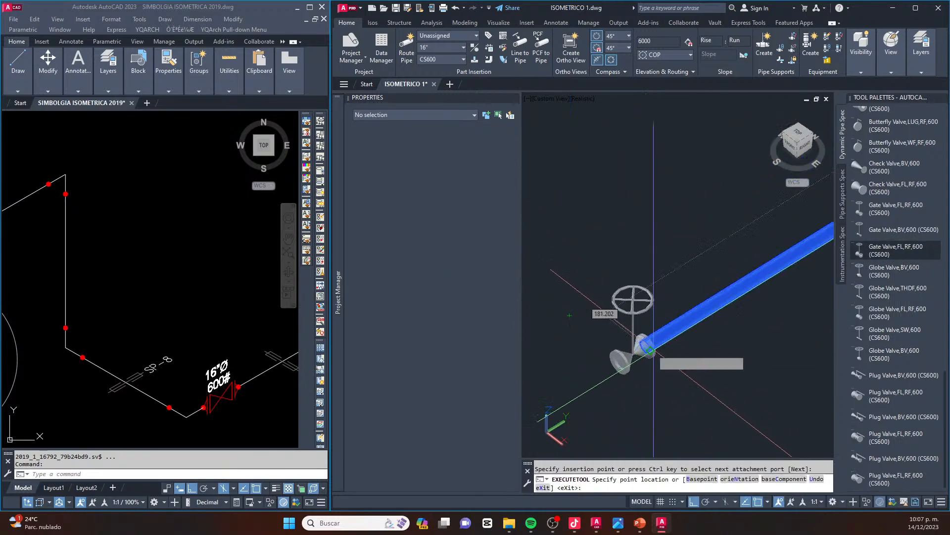
left_click(637, 354)
scroll(718, 267, "down", 4)
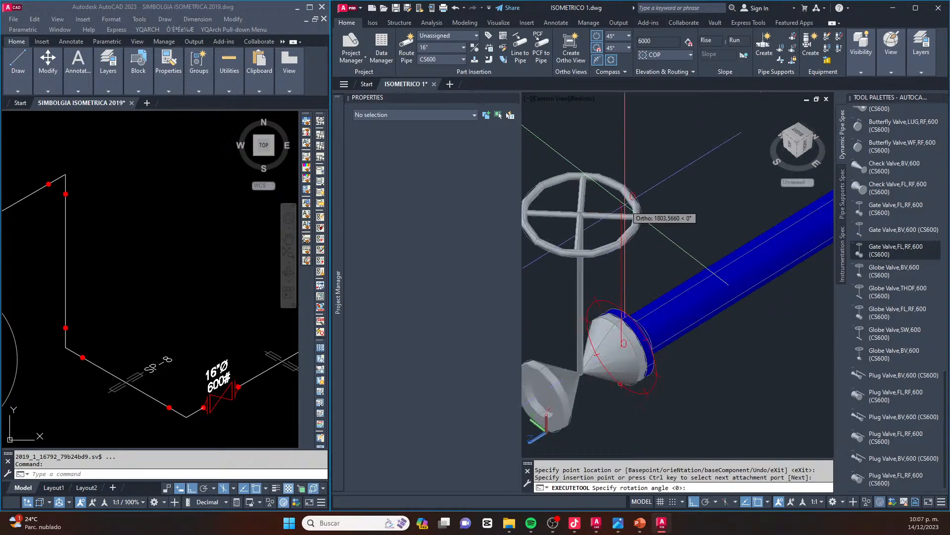
scroll(662, 227, "down", 2)
key("Escape")
key("Escape")
scroll(619, 297, "up", 2)
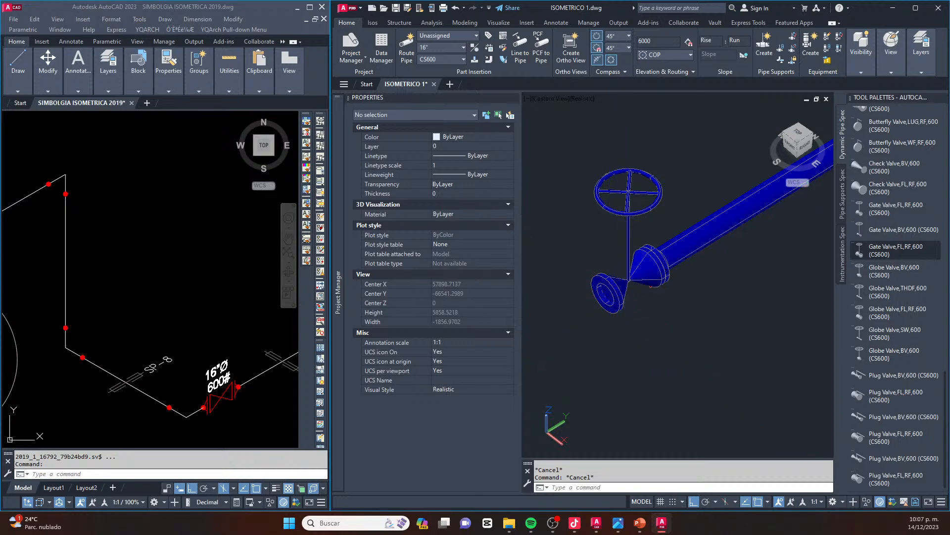
Route a straight 16" pipe run from the gate valve's free end, turned 90° horizontally through an elbow
left_click(624, 293)
scroll(712, 334, "down", 1)
middle_click_drag(709, 335, 712, 334)
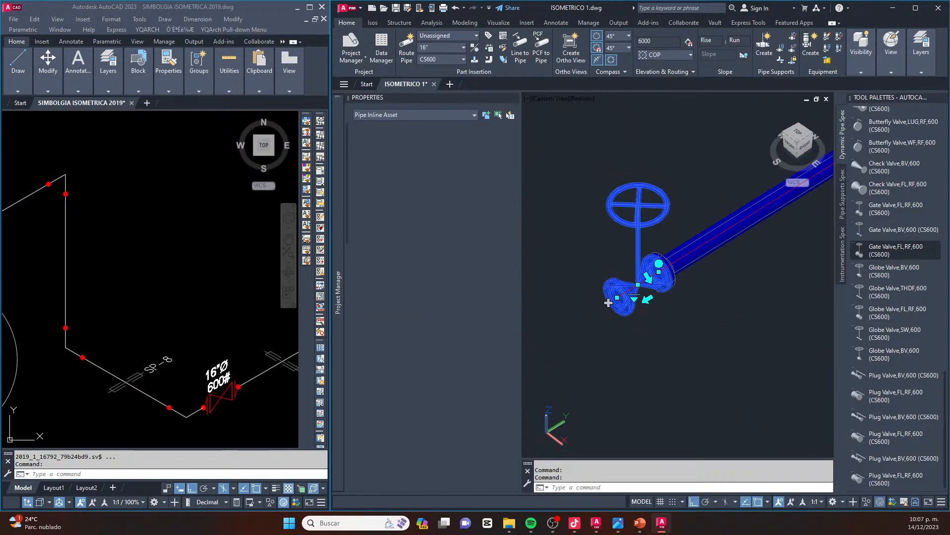
left_click(609, 302)
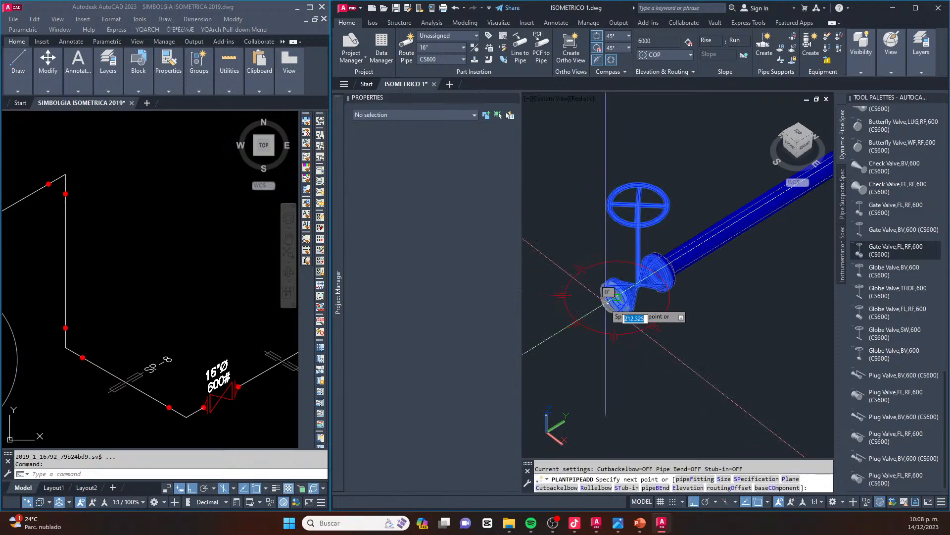
scroll(606, 302, "down", 3)
middle_click_drag(597, 312, 735, 356)
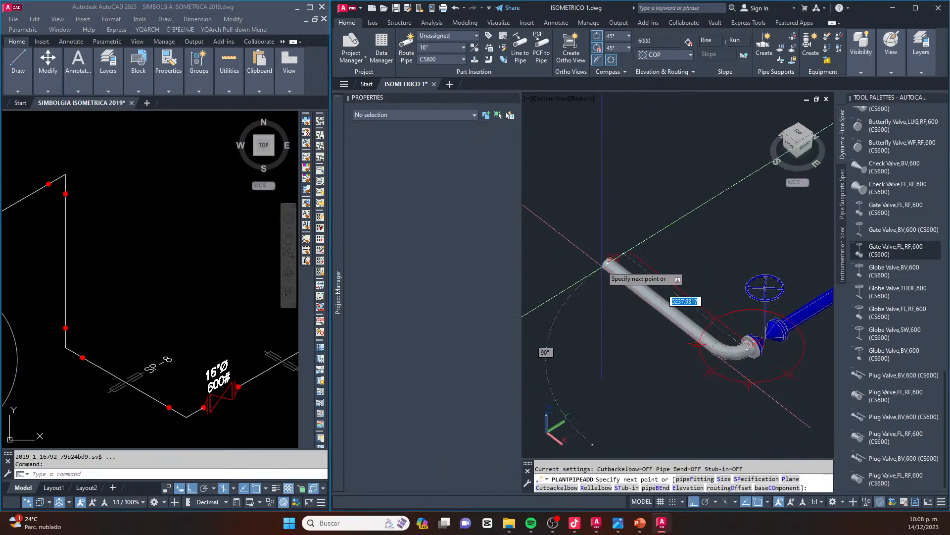
left_click(598, 256)
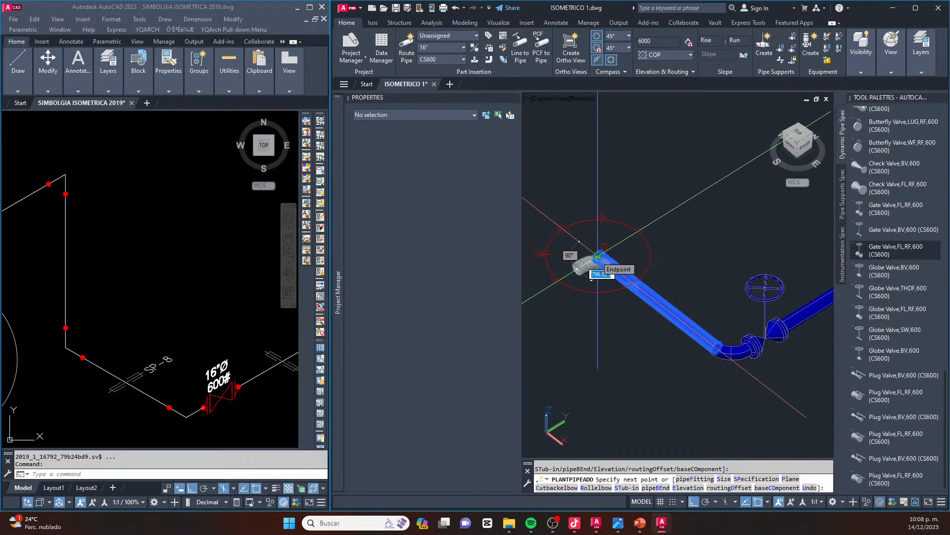
Continue the 16" line with a vertical riser, a horizontal run matching the reference isometric and a short drop at its end
middle_click_drag(598, 255, 626, 272, "shift")
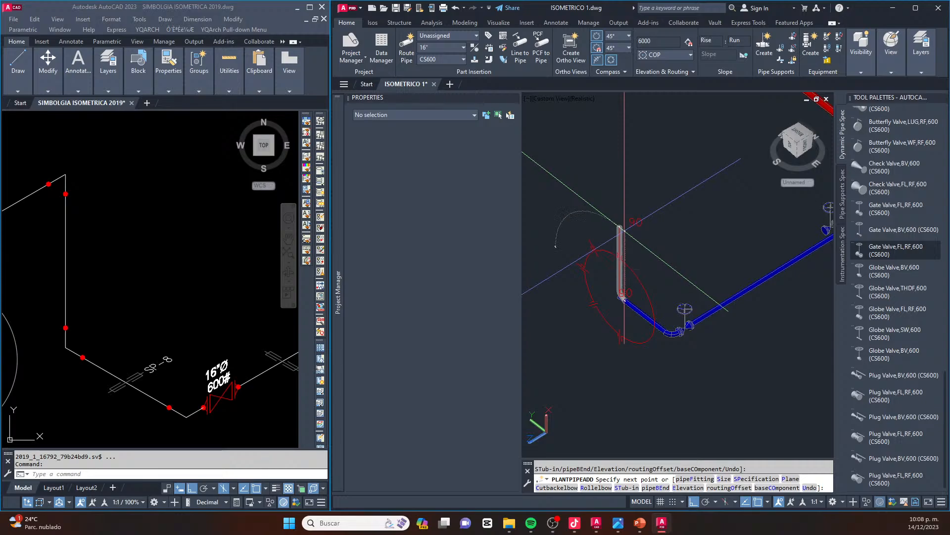
left_click(619, 227)
middle_click_drag(576, 255, 666, 224)
left_click(627, 245)
scroll(624, 257, "up", 2)
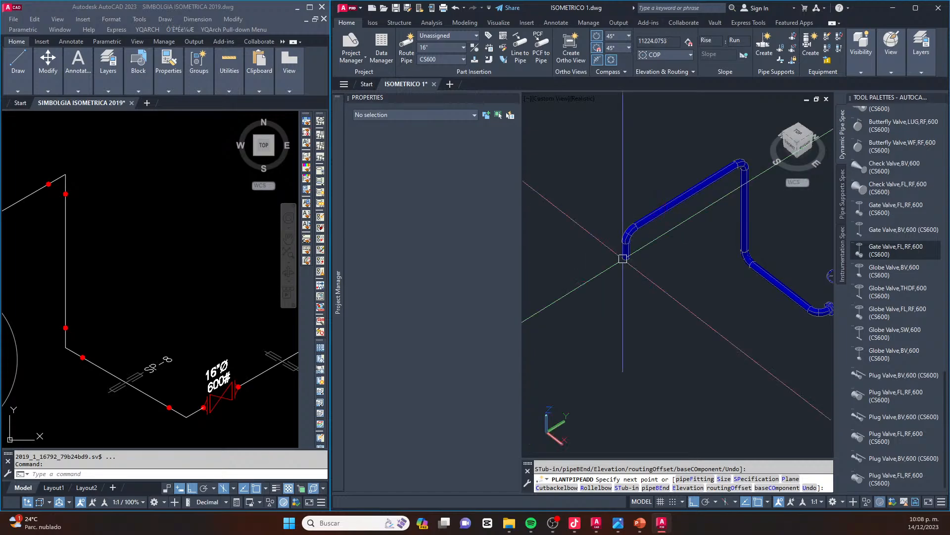
End the pipe routing and delete the short pipe piece below the last downward elbow
key("Escape")
key("Escape")
scroll(629, 254, "up", 5)
left_click(630, 253)
key("Delete")
Move the horizontal vessel from its place beyond the 24" line to below the open end of the new 16" line
scroll(624, 287, "down", 2)
scroll(674, 304, "down", 5)
scroll(675, 304, "up", 3)
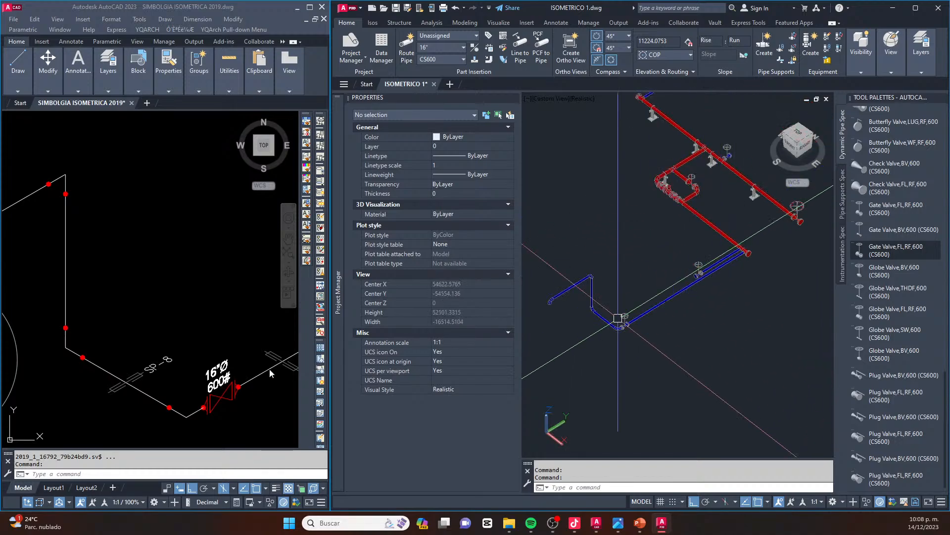
middle_click_drag(624, 282, 675, 271)
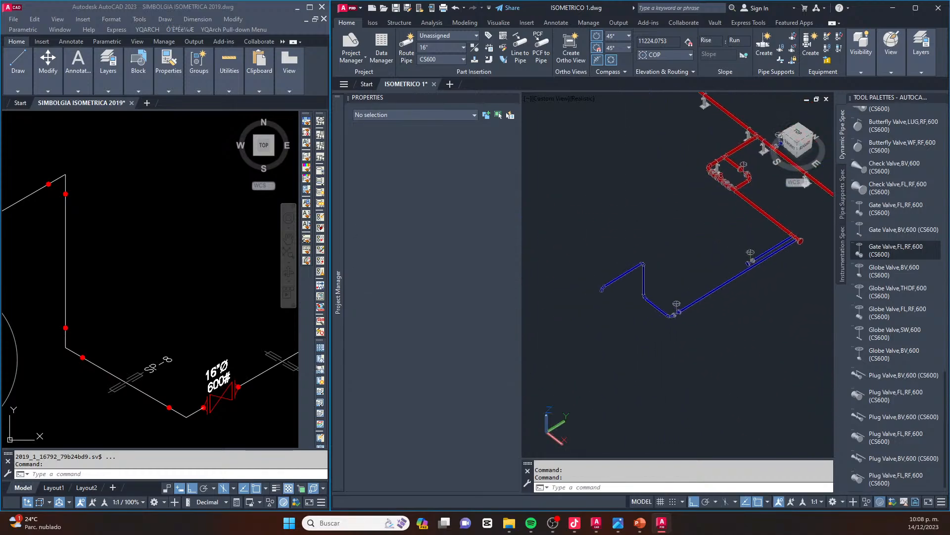
scroll(594, 301, "up", 3)
scroll(631, 290, "down", 6)
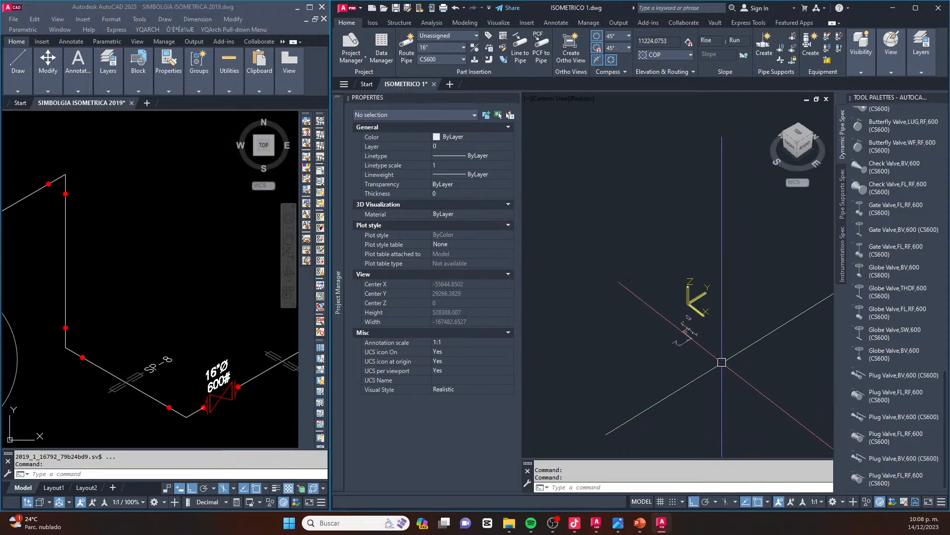
scroll(746, 340, "up", 5)
left_click(717, 337)
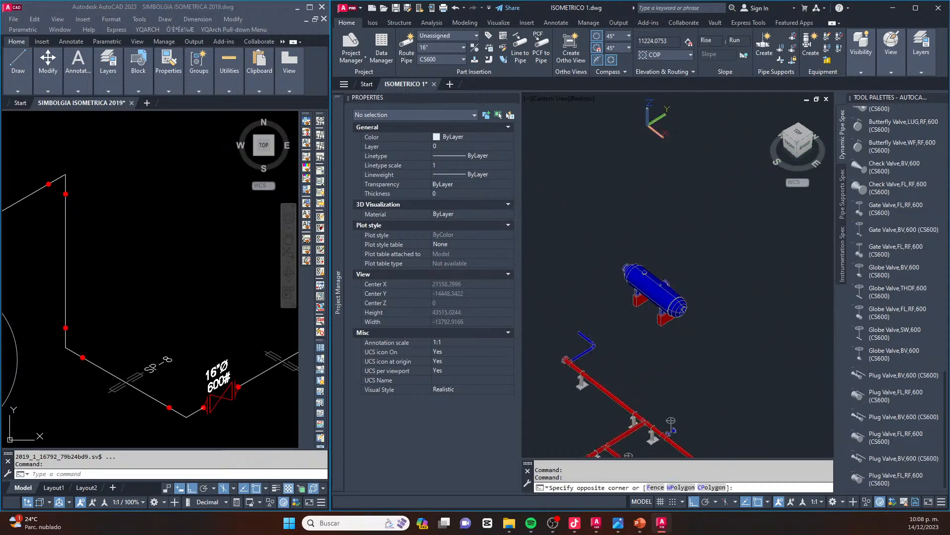
left_click(622, 228)
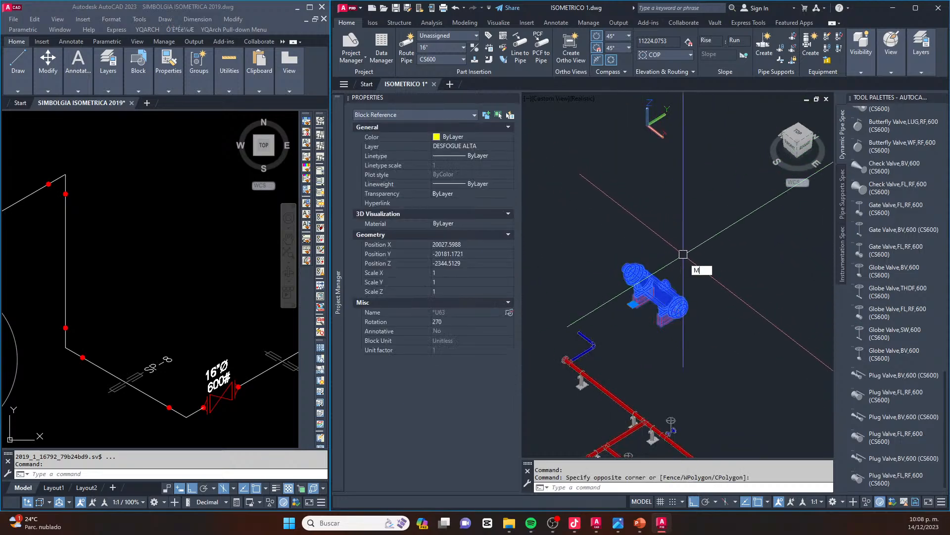
key("Return")
left_click(674, 270)
scroll(674, 271, "down", 5)
middle_click_drag(636, 360, 693, 234)
key("F8")
scroll(657, 267, "up", 5)
key("Escape")
scroll(640, 354, "up", 2)
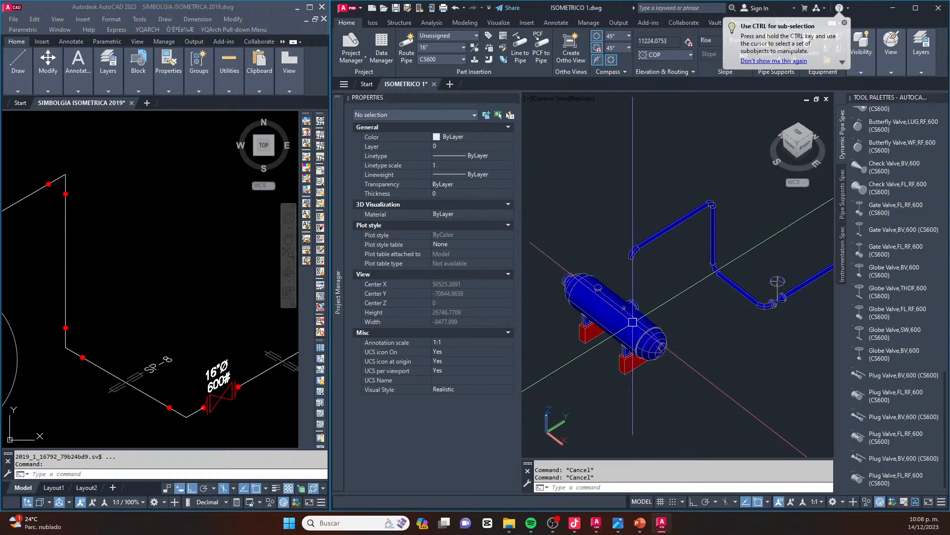
Rotate the vessel 90° about the vertical axis with 3DROTATE so it lies parallel to the upper 16" pipe run
type("3r")
key("Return")
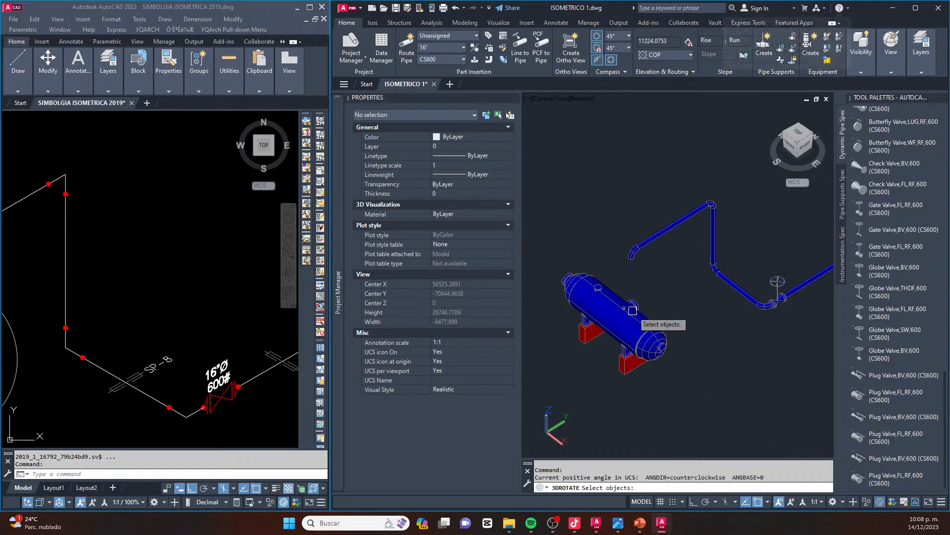
left_click(562, 278)
key("Return")
left_click(647, 317)
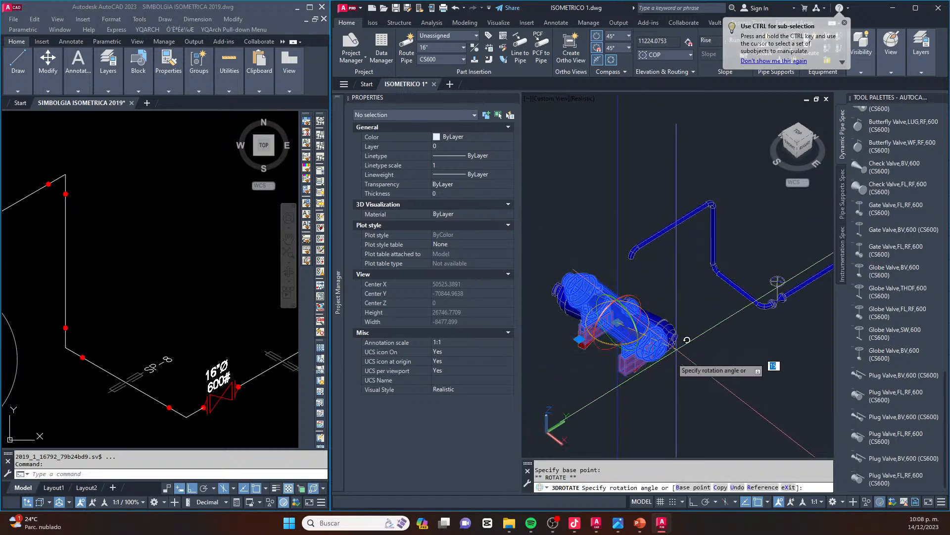
key("F8")
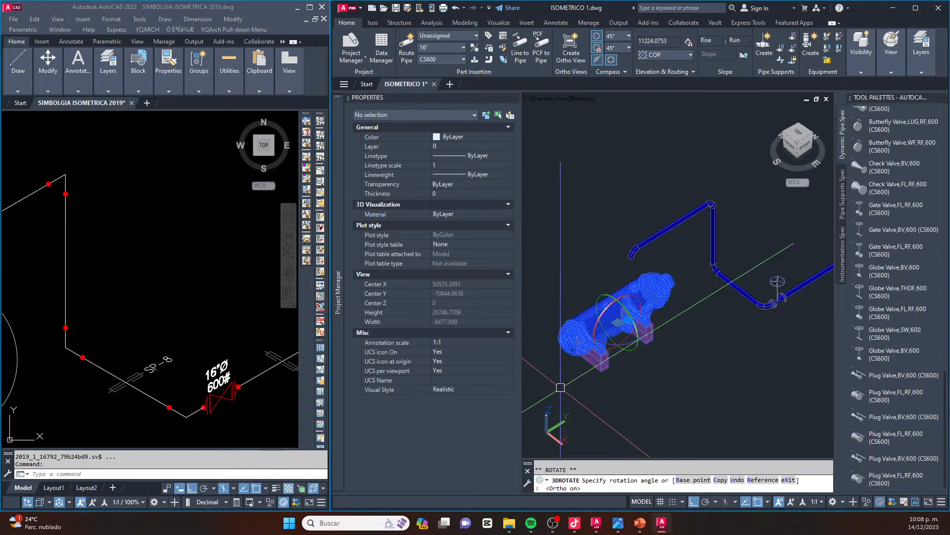
key("Escape")
Attach a FLANGE WN,FL,RF,600 to the open end of the downward 16" elbow
scroll(624, 260, "up", 6)
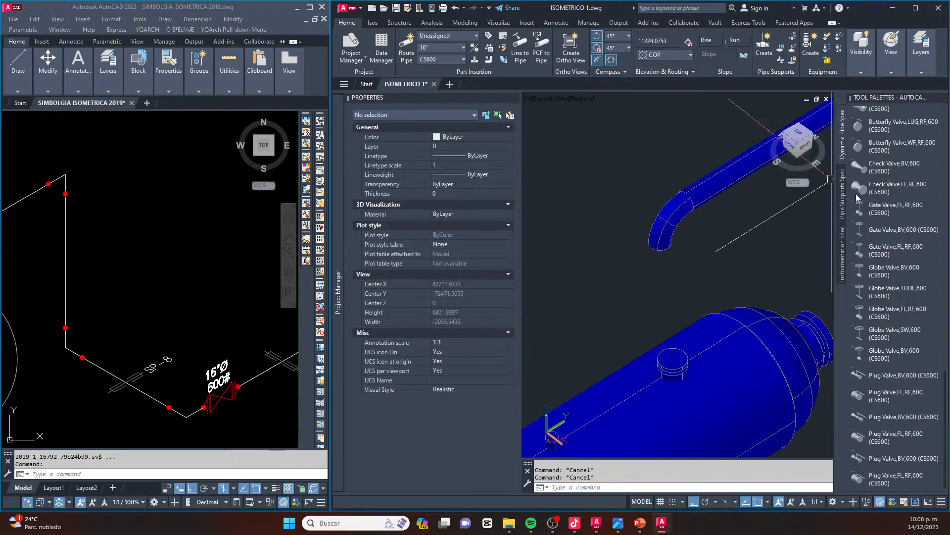
scroll(893, 267, "up", 5)
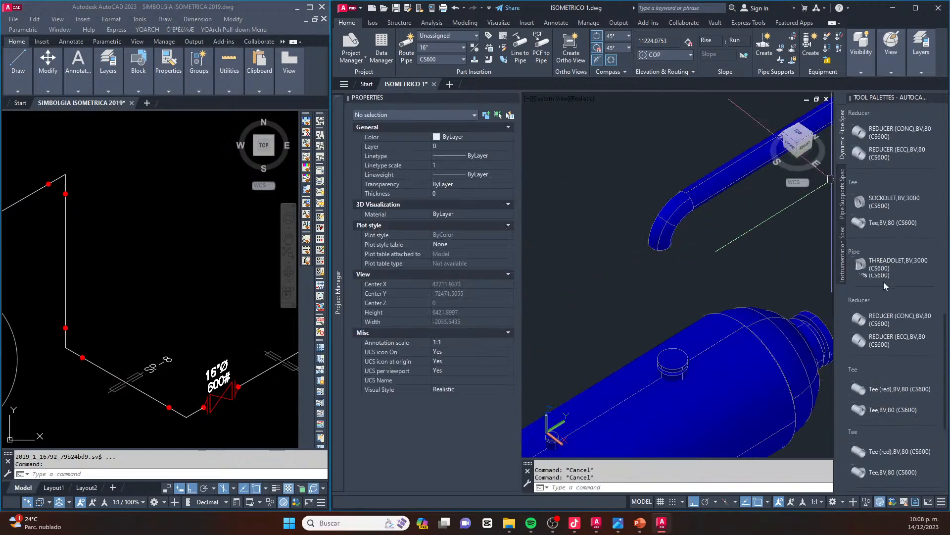
scroll(884, 283, "up", 10)
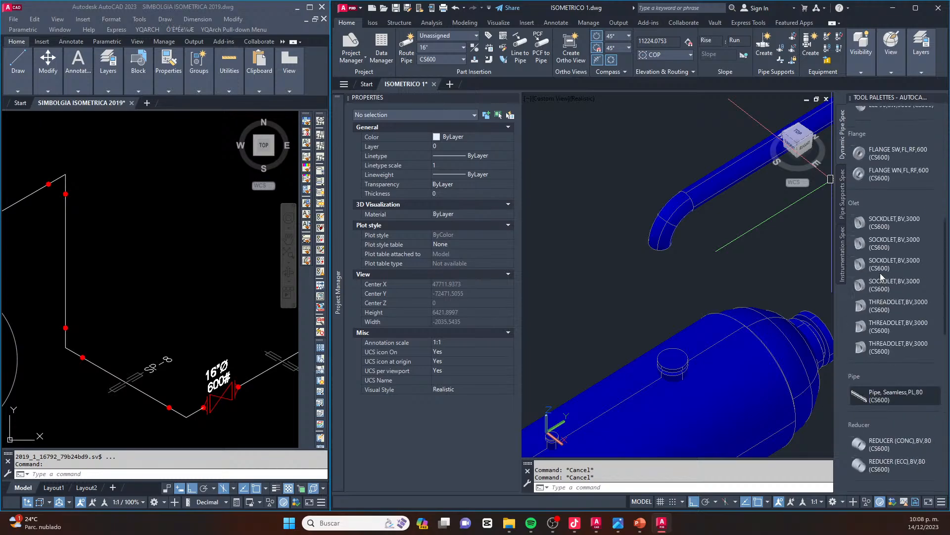
left_click(881, 298)
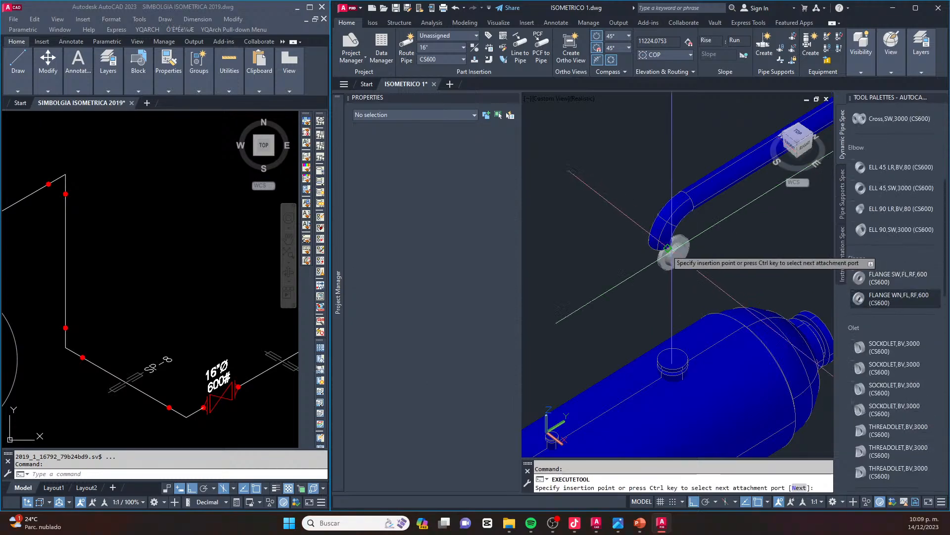
scroll(643, 247, "up", 3)
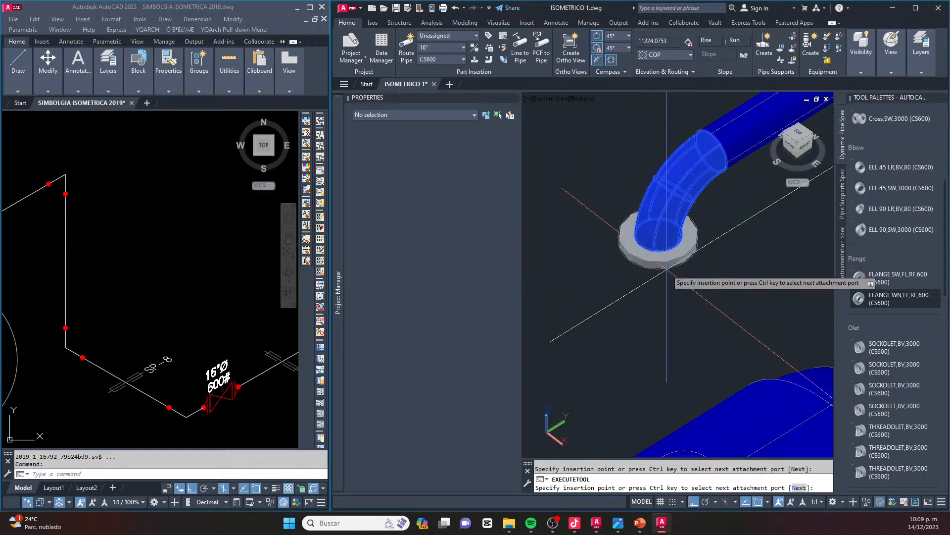
left_click(664, 237)
key("Return")
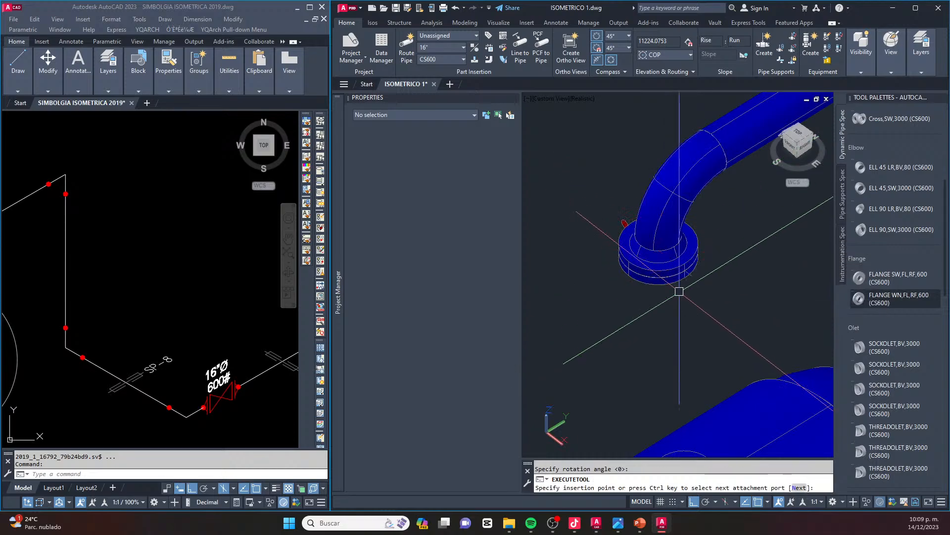
key("Escape")
Delete the extra mating flange beneath the weld-neck flange on the downward elbow
scroll(679, 291, "up", 5)
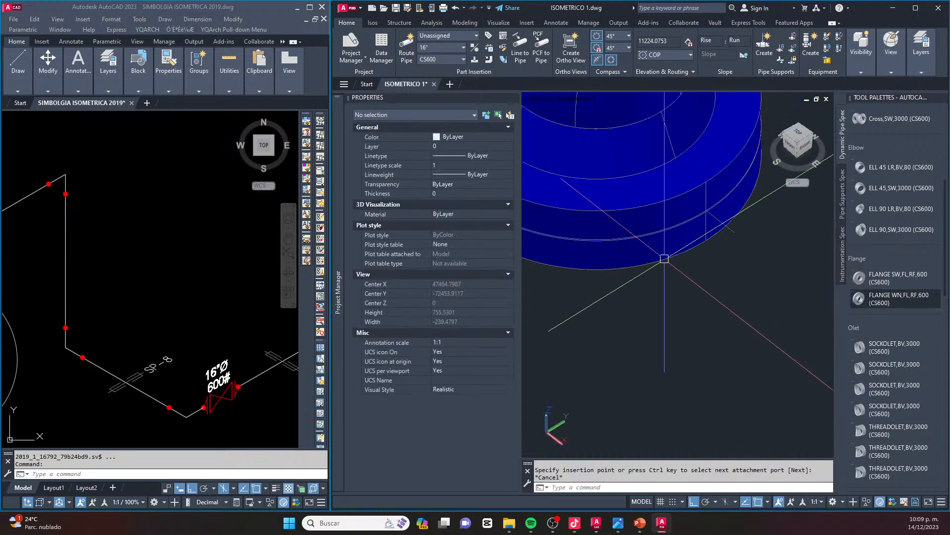
scroll(665, 259, "down", 2)
left_click(651, 261)
key("Delete")
scroll(651, 261, "down", 5)
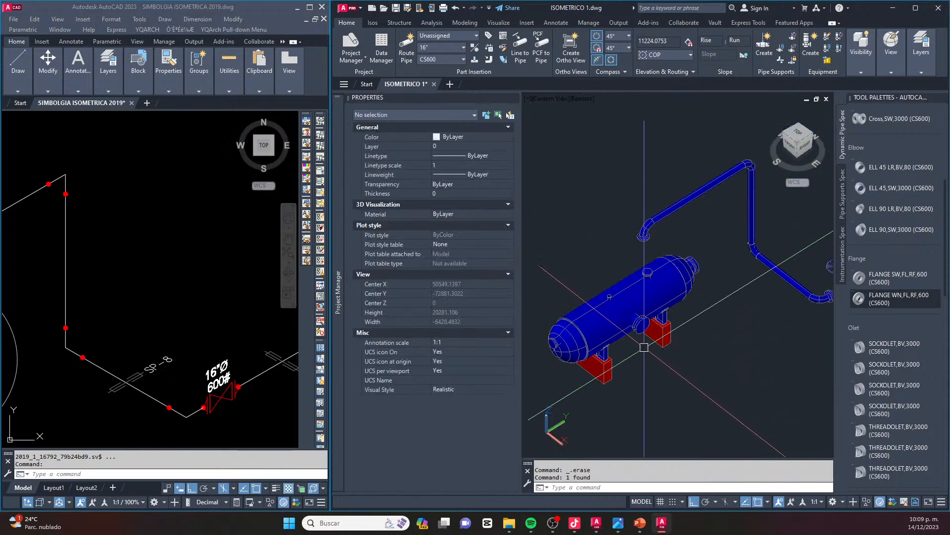
Move the vessel by the centre of its large top nozzle onto the face of the 16" weld-neck flange
left_click(664, 384)
left_click(603, 299)
scroll(657, 256, "up", 2)
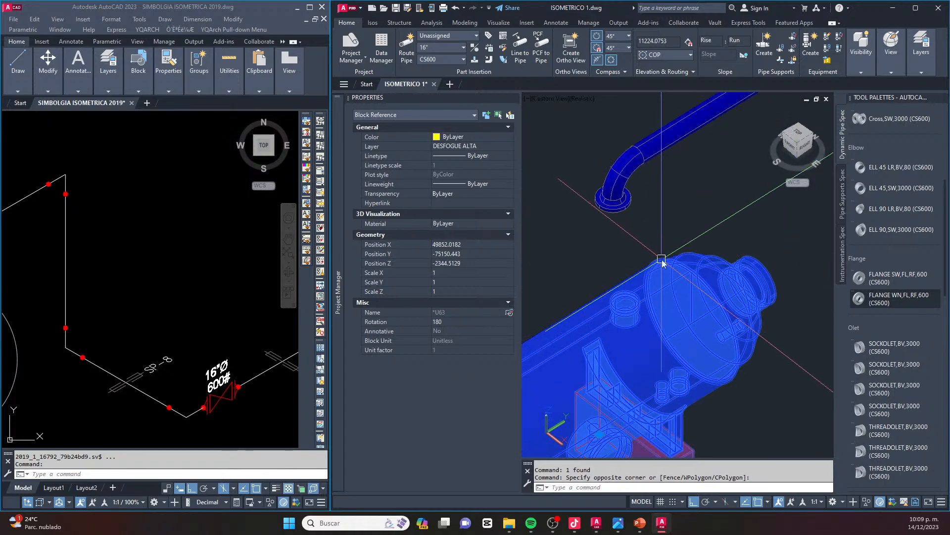
type("m")
key("Return")
scroll(594, 322, "up", 2)
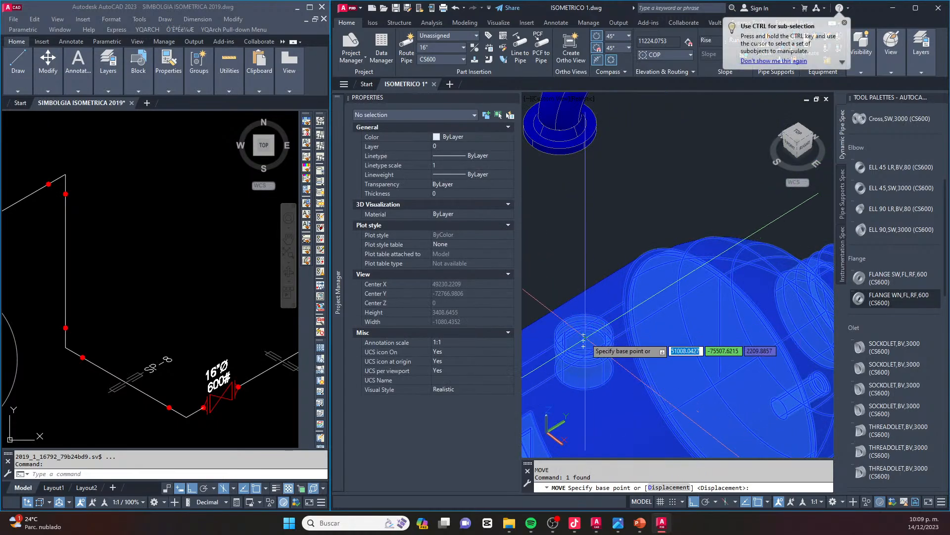
scroll(594, 344, "up", 3)
scroll(613, 349, "down", 2)
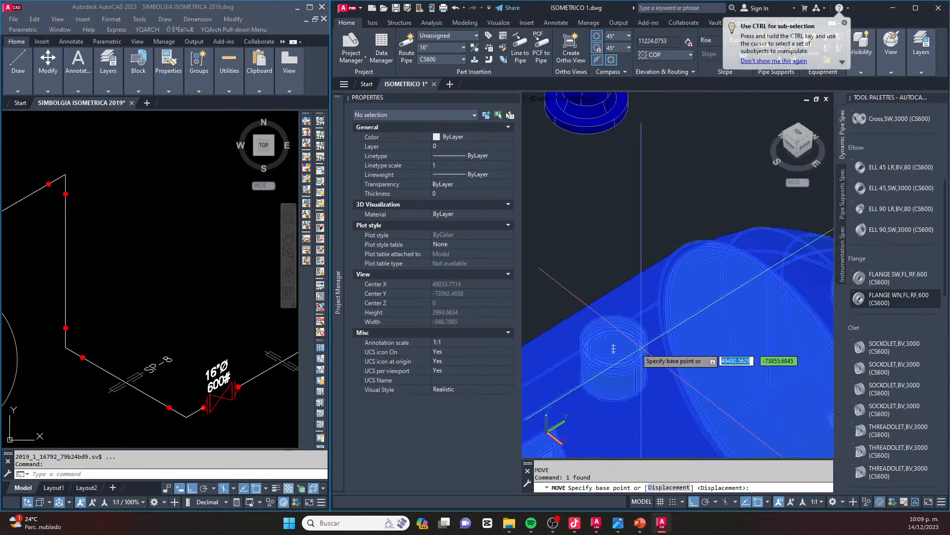
left_click(614, 344)
middle_click_drag(590, 134, 598, 191)
key("Escape")
scroll(611, 188, "down", 5)
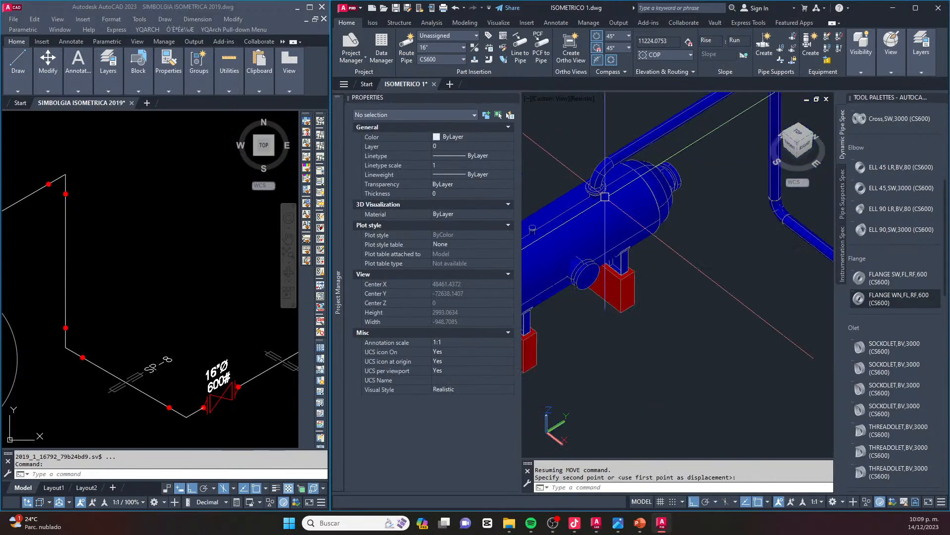
scroll(614, 189, "up", 8)
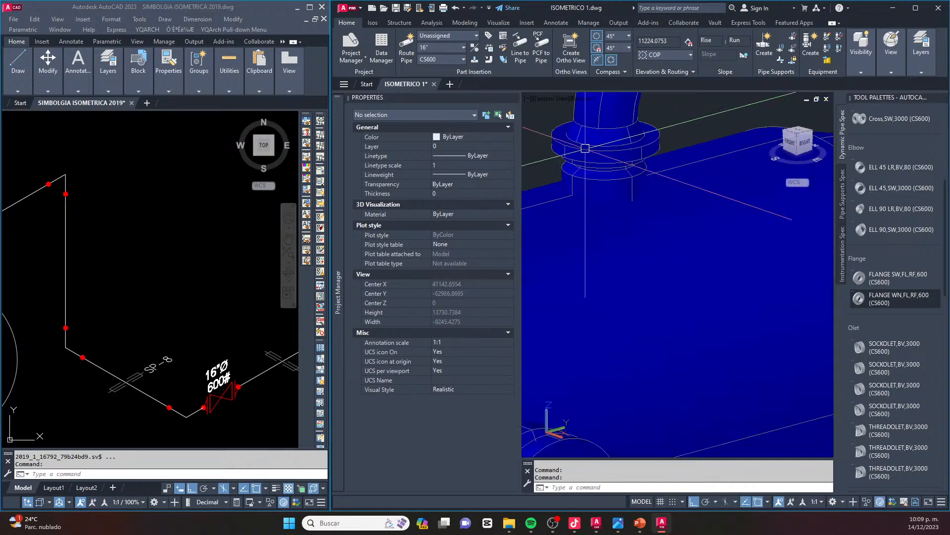
scroll(645, 179, "down", 8)
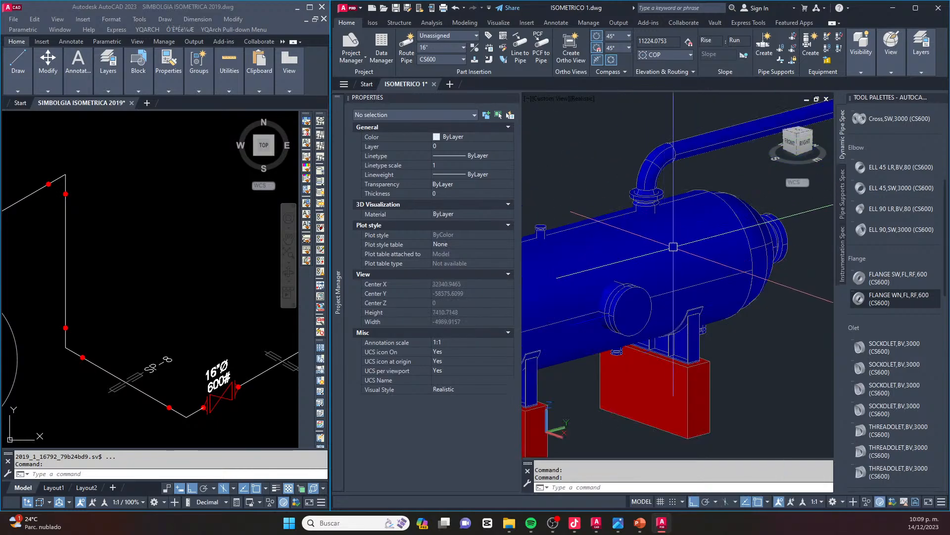
left_click(713, 263)
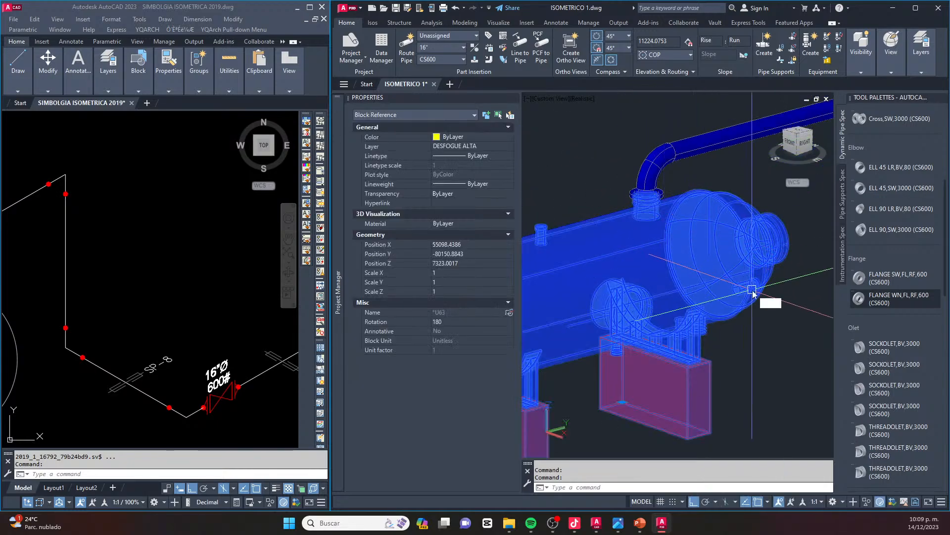
type("m")
key("Return")
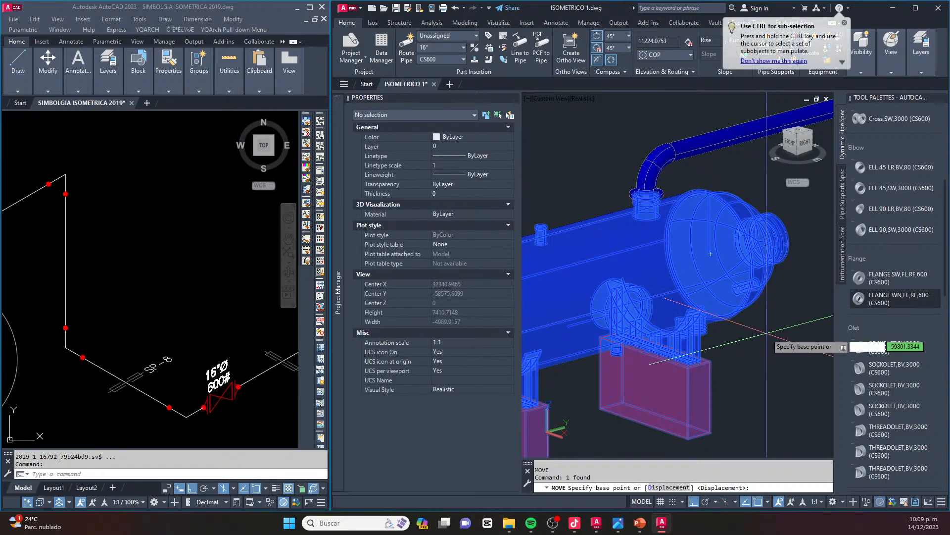
key("Escape")
scroll(636, 203, "up", 5)
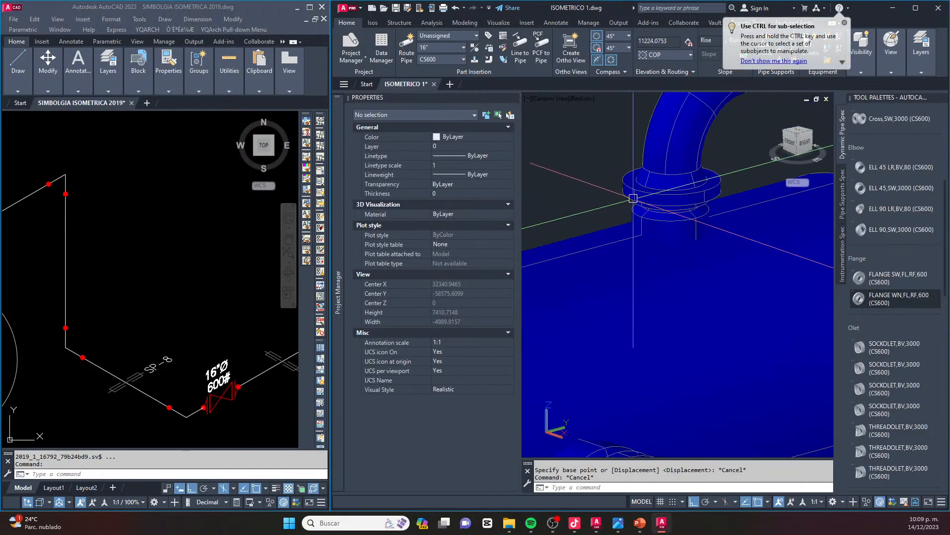
left_click(629, 274)
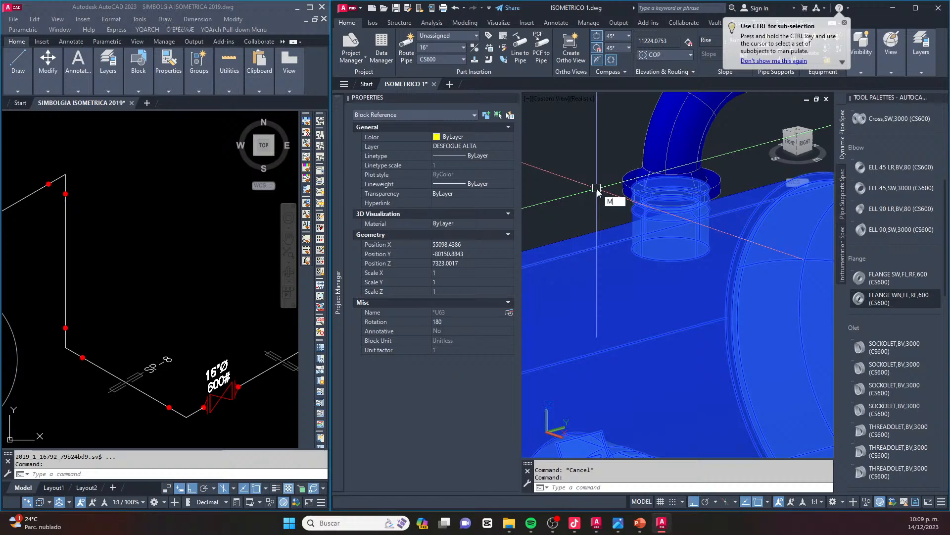
type("m")
key("Return")
key("Escape")
key("Escape")
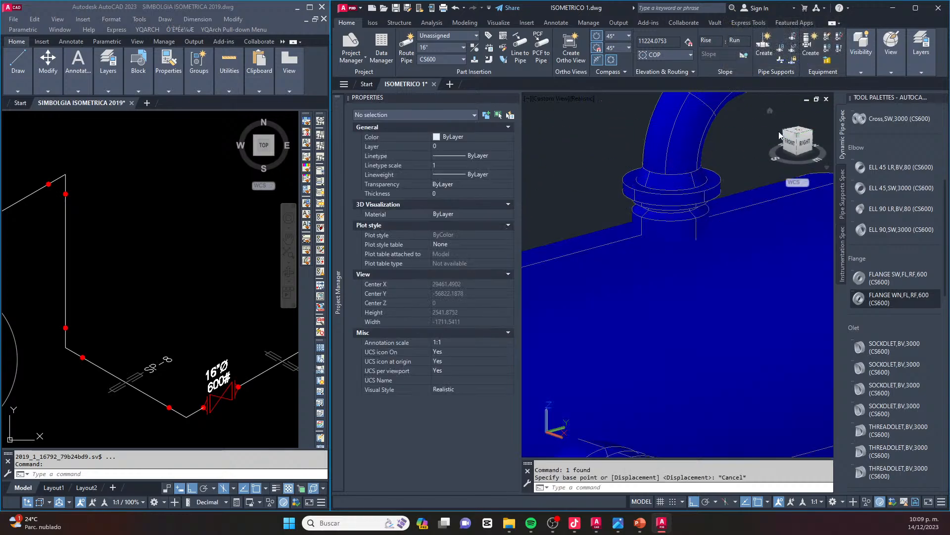
Compare the whole piping model in the southeast isometric view with the isometric reference drawing
left_click(801, 137)
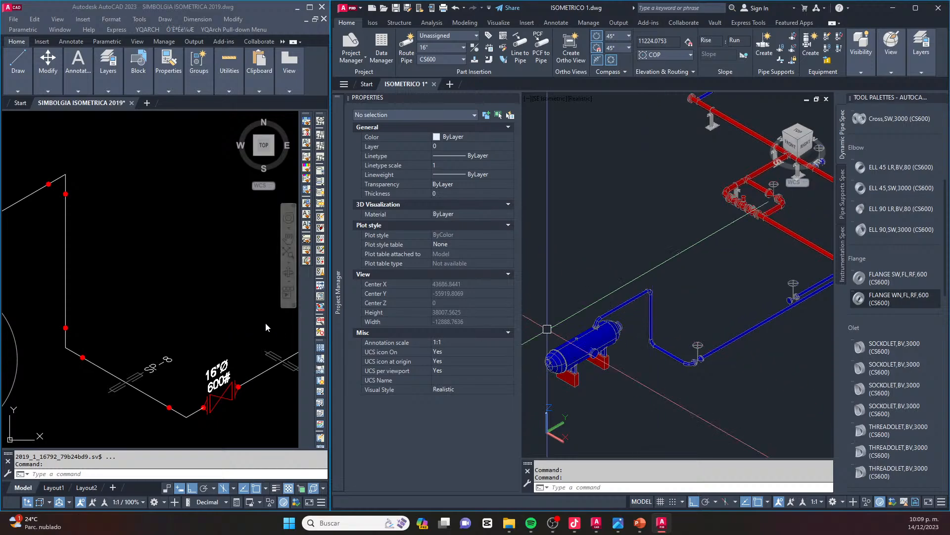
scroll(210, 331, "down", 4)
middle_click_drag(226, 319, 154, 355)
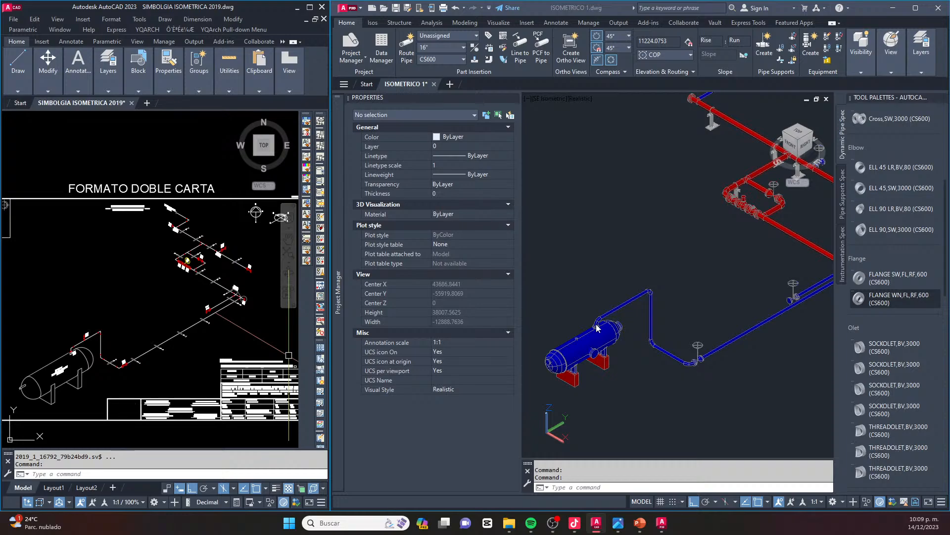
scroll(597, 327, "down", 2)
scroll(597, 330, "up", 2)
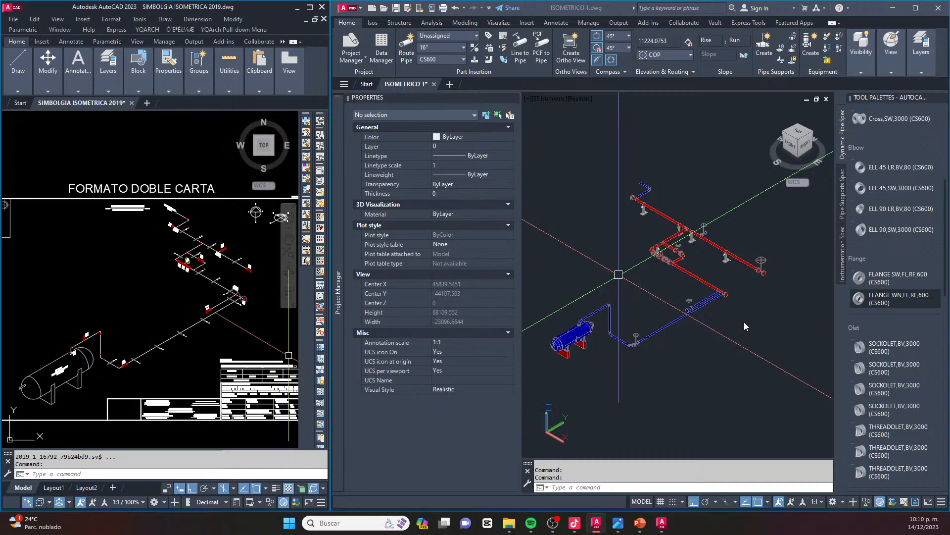
Maximize the window of the ISOMETRICO 1.dwg model and fit the whole piping system in view
left_click(915, 8)
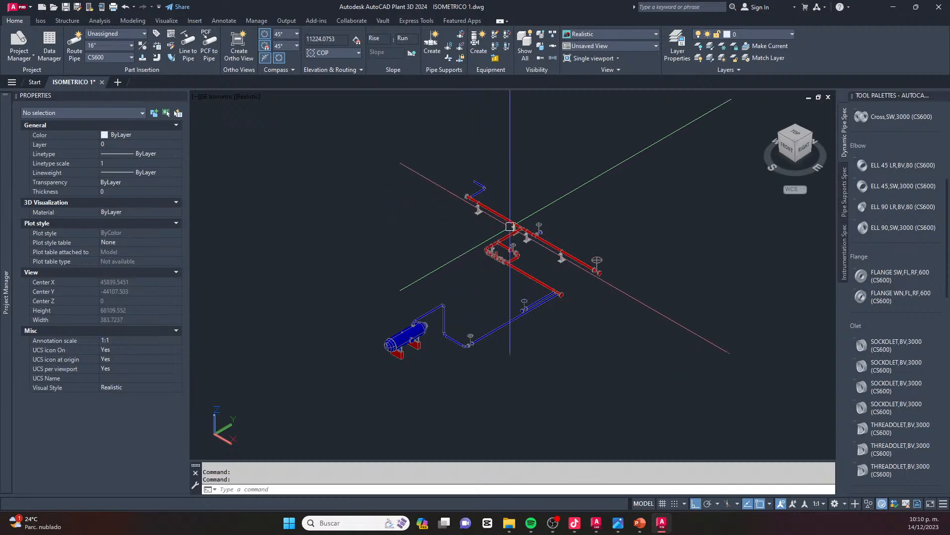
scroll(511, 227, "up", 2)
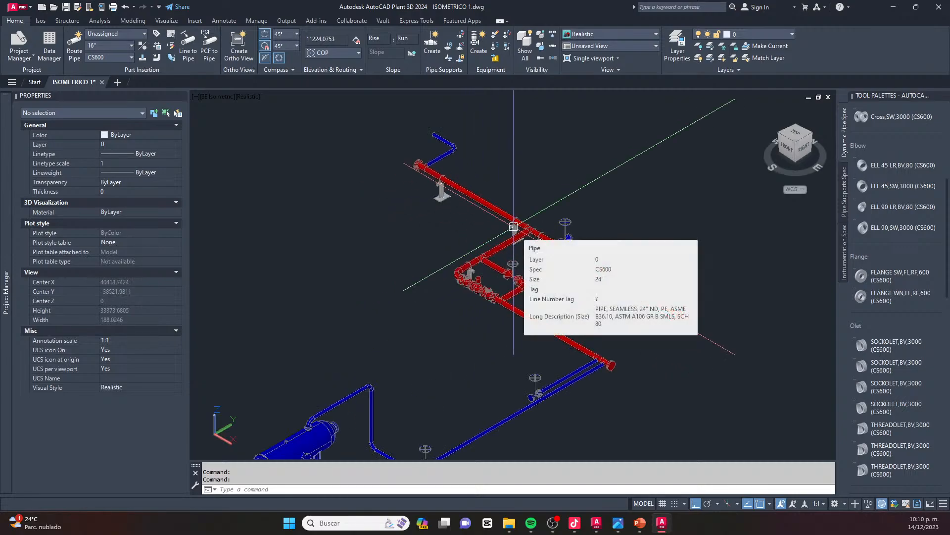
scroll(513, 226, "down", 3)
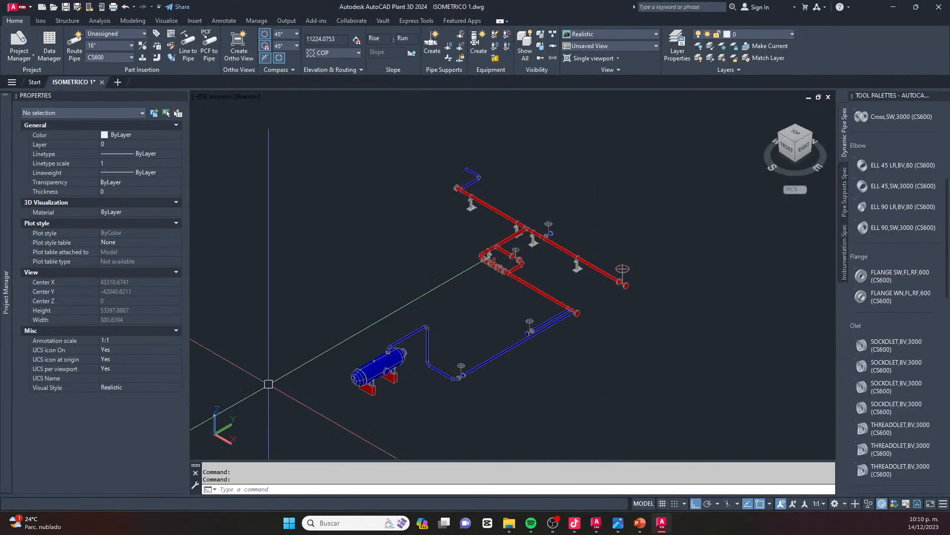
Switch to AutoCAD 2023 and close it, saving the changes to SIMBOLGIA ISOMETRICA 2019.dwg
mouse_move(594, 529)
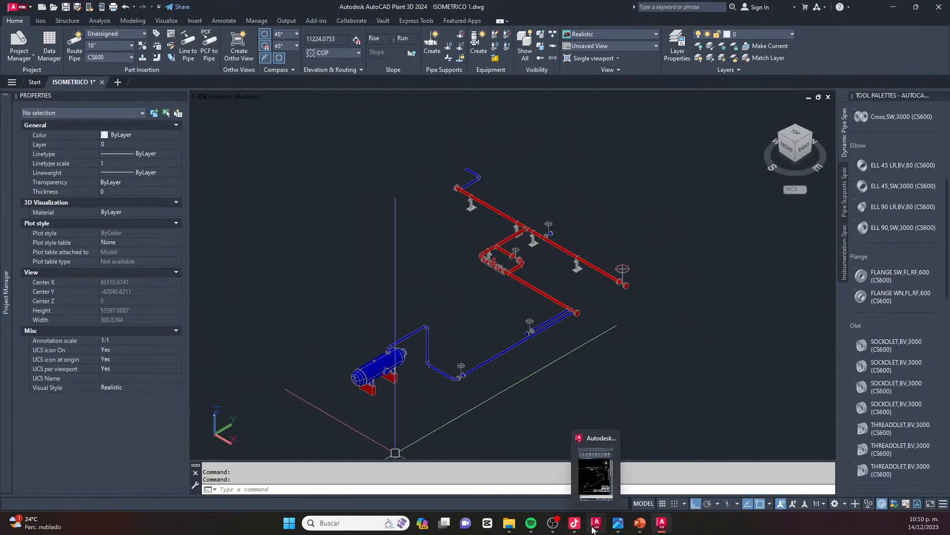
left_click(595, 473)
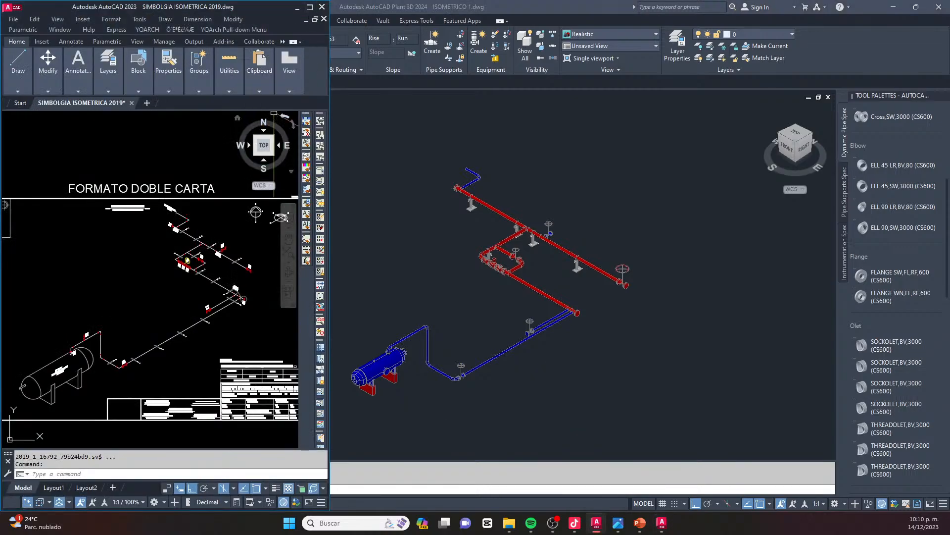
left_click(311, 8)
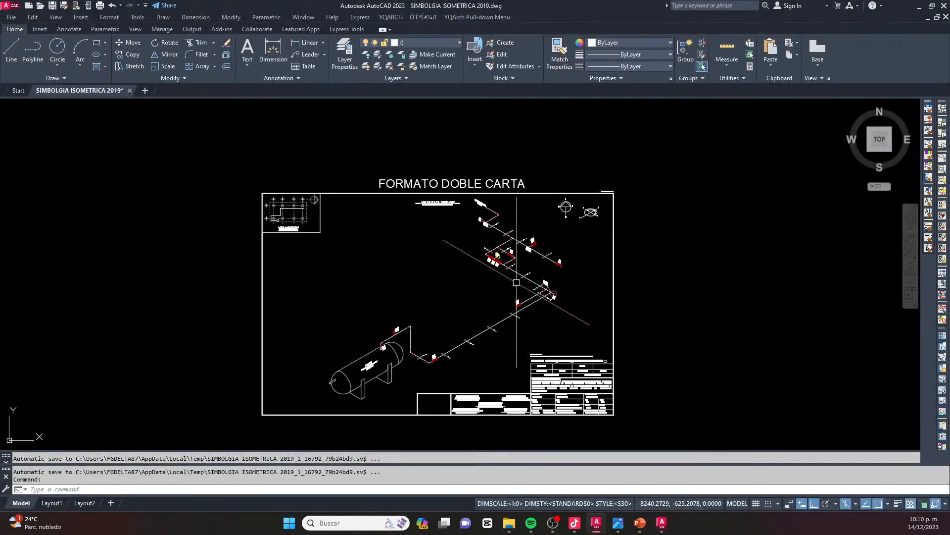
left_click(944, 5)
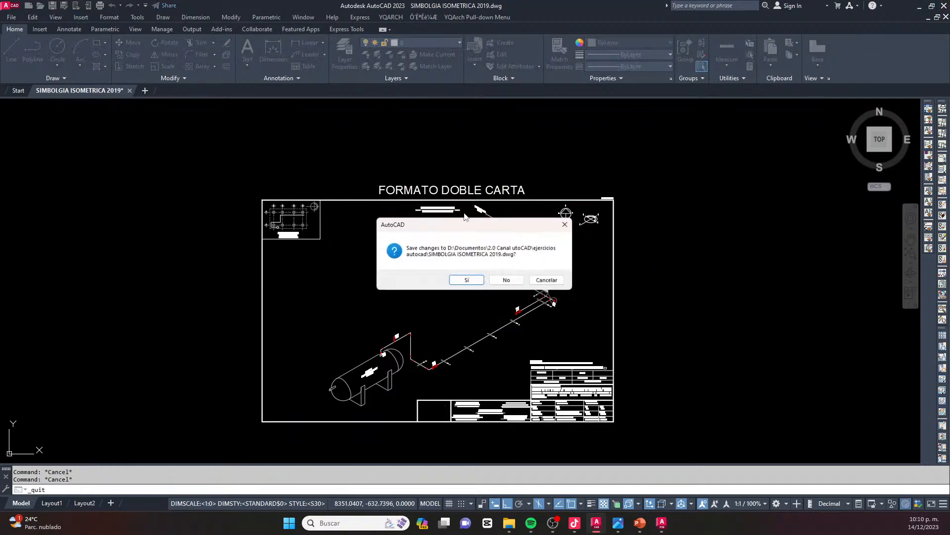
left_click(465, 277)
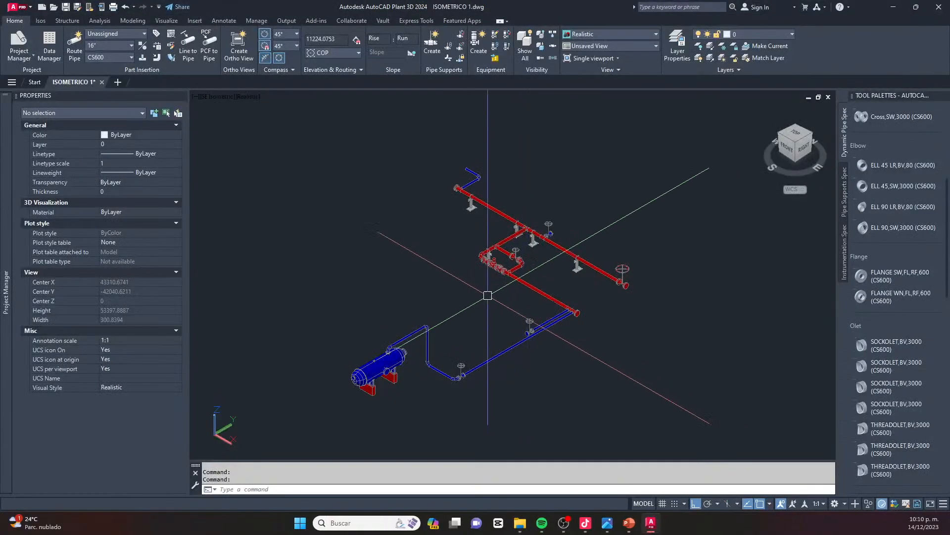
scroll(535, 248, "up", 3)
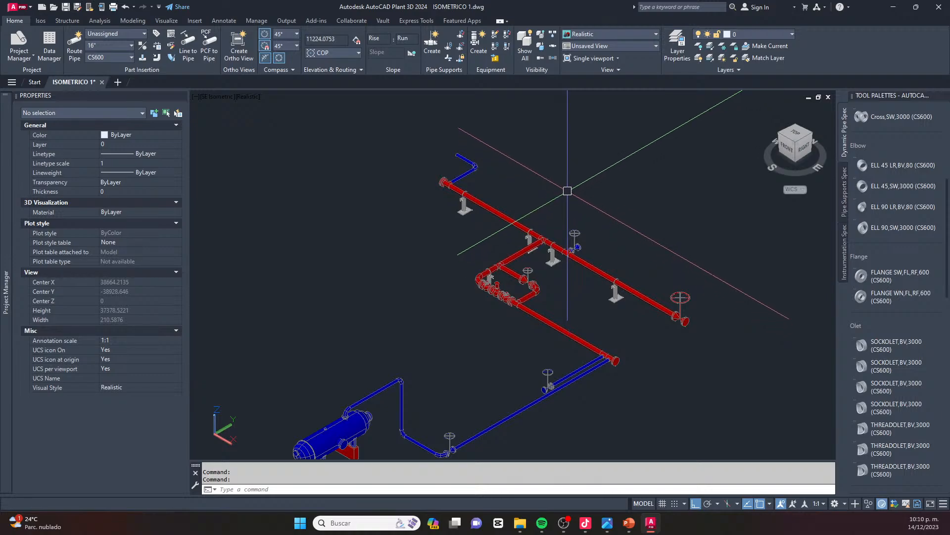
left_click(40, 21)
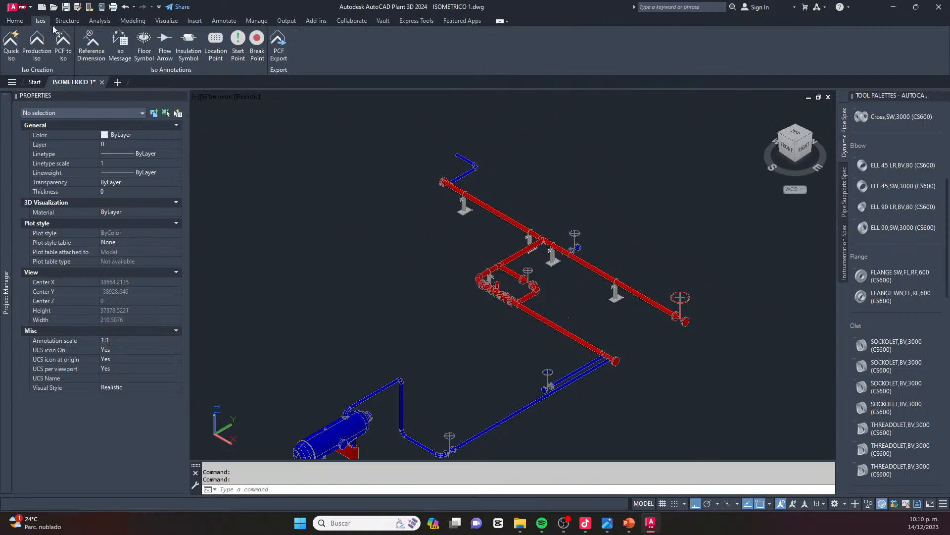
left_click(11, 42)
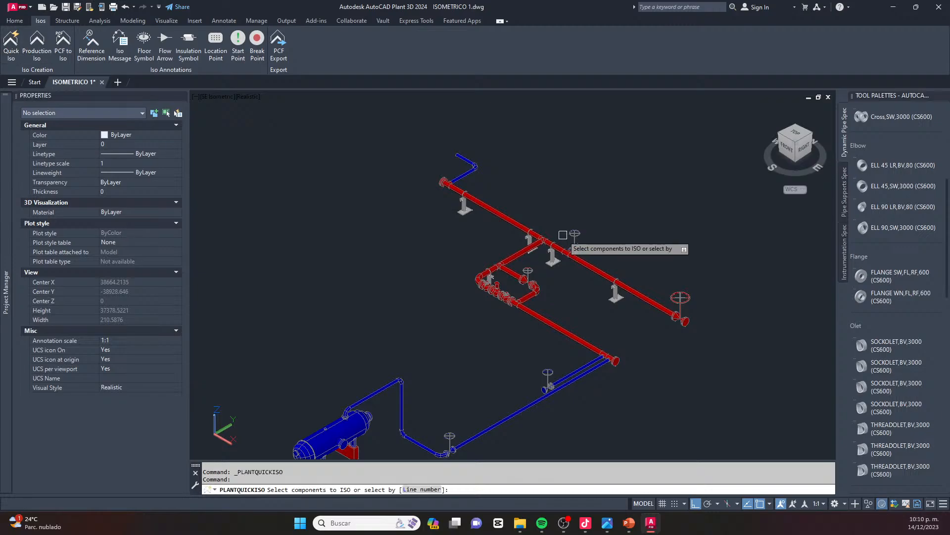
left_click(554, 117)
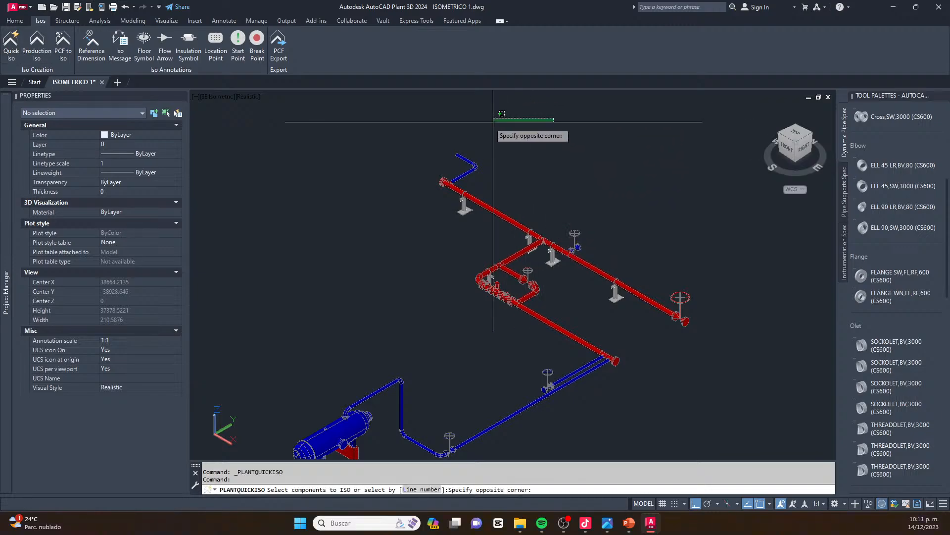
left_click(467, 139)
mouse_move(452, 126)
left_mouse_down()
mouse_move(431, 136)
mouse_move(450, 314)
mouse_move(520, 329)
mouse_move(591, 363)
mouse_move(749, 344)
mouse_move(553, 122)
left_mouse_up()
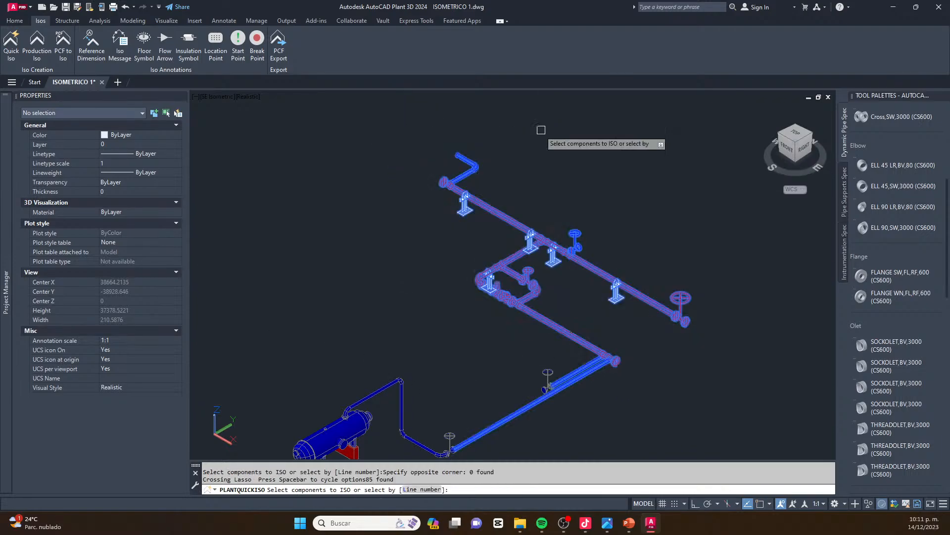
scroll(551, 272, "down", 2)
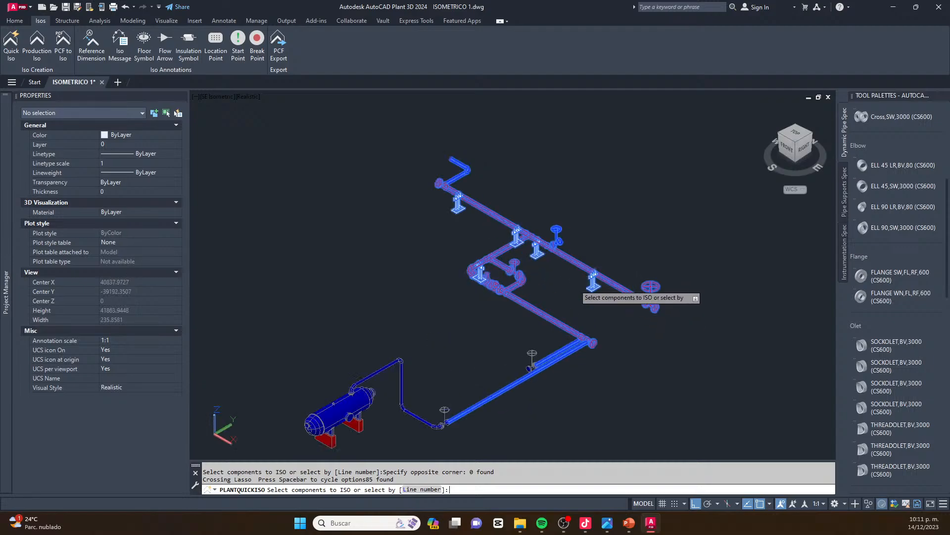
key("Escape")
key("Escape")
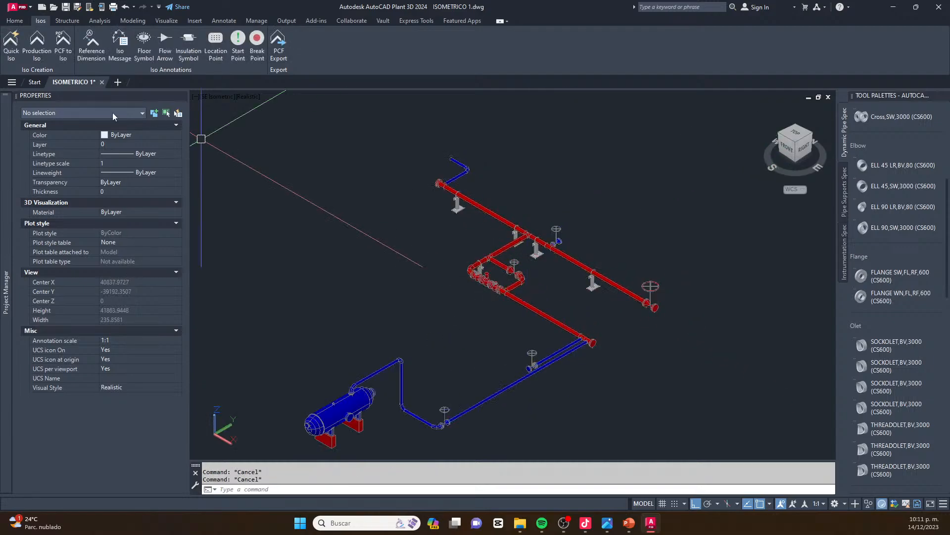
Start a Quick Iso and select the 24" and 16" piping with its valves and supports by crossing windows
left_click(11, 40)
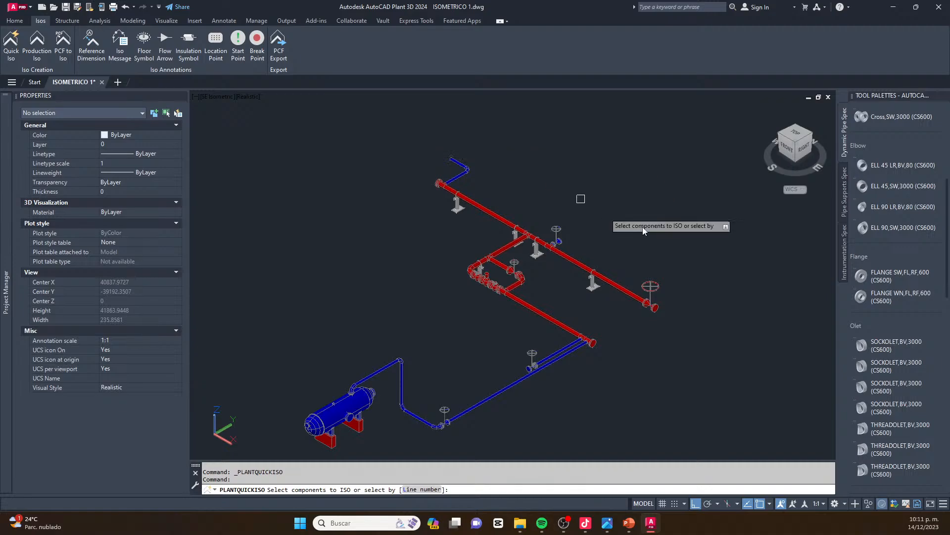
left_click(700, 184)
left_click(203, 455)
left_click(508, 134)
left_click(384, 297)
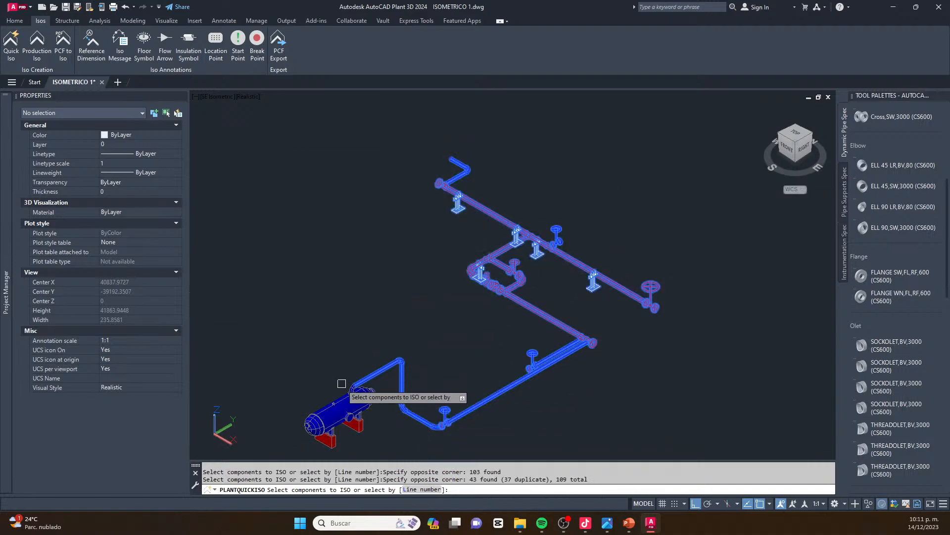
Add the 16" elbow and weld-neck flange above the vessel's top nozzle to the Quick Iso selection
scroll(363, 395, "up", 6)
scroll(430, 360, "up", 4)
left_click(434, 337)
left_click(429, 380)
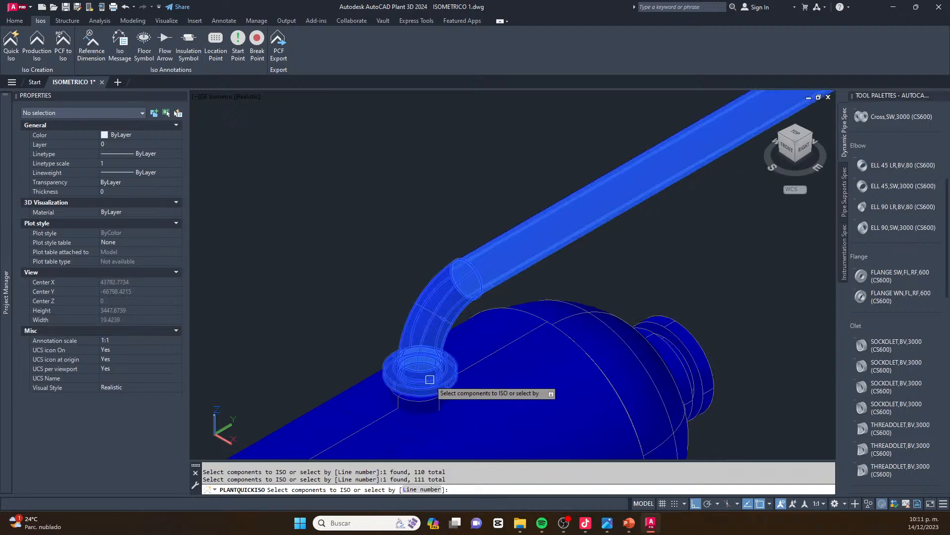
scroll(408, 370, "down", 7)
scroll(542, 324, "down", 5)
scroll(533, 267, "up", 3)
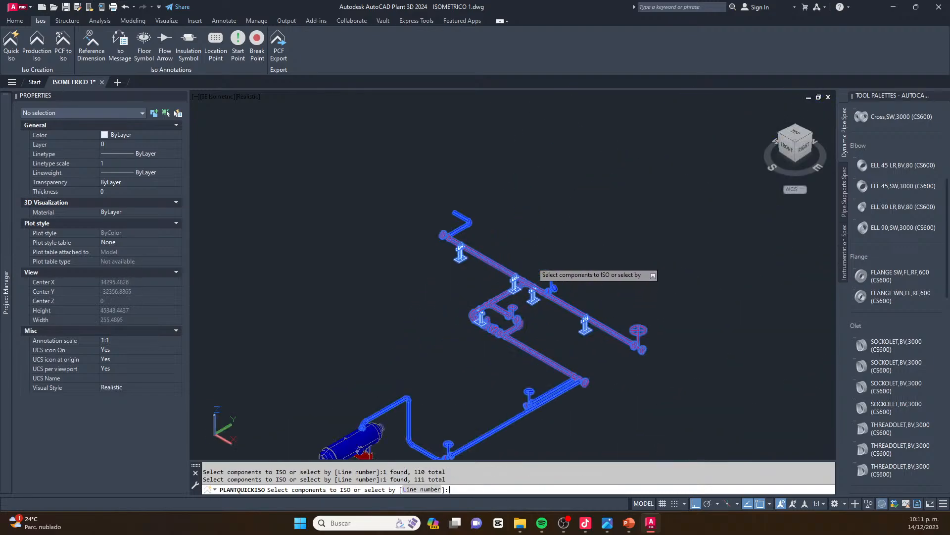
Accept the Quick Iso component selection and set the iso style to Check_A3
key("Return")
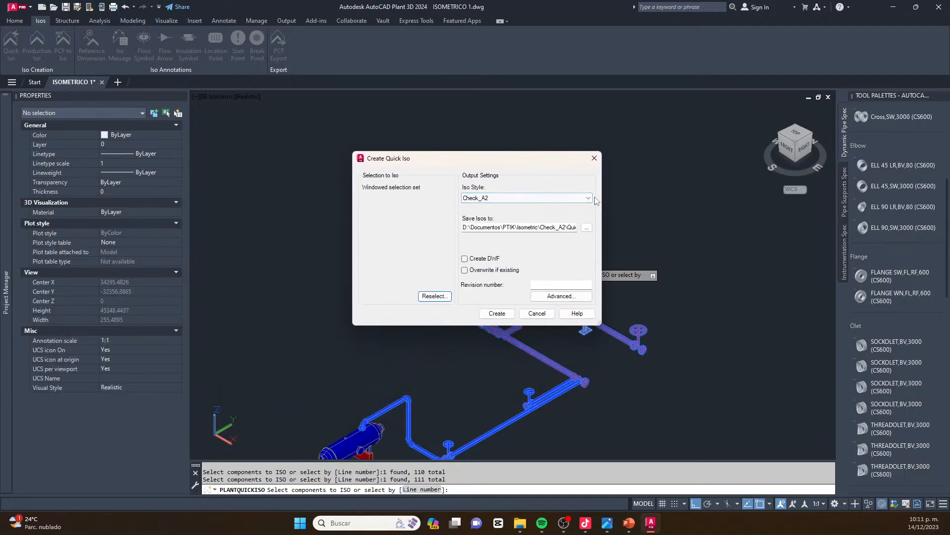
left_click(589, 198)
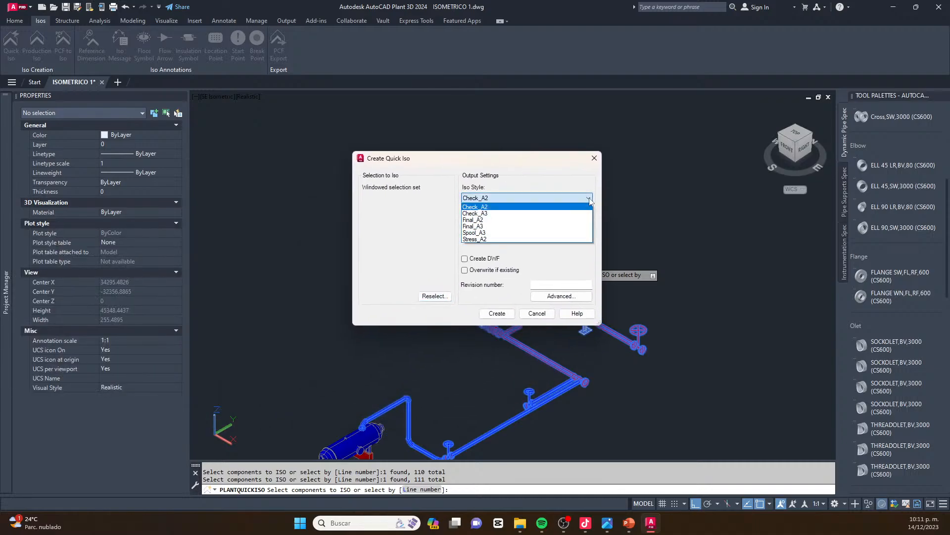
left_click(508, 213)
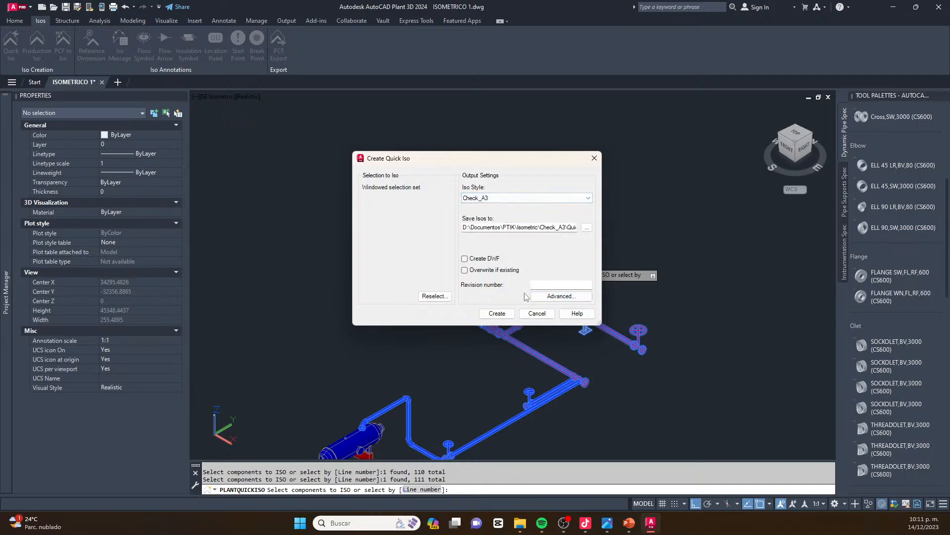
In the advanced Quick Iso options, override the default North Arrow direction with Upper Right and leave Ignore Break Points from model off
left_click(559, 297)
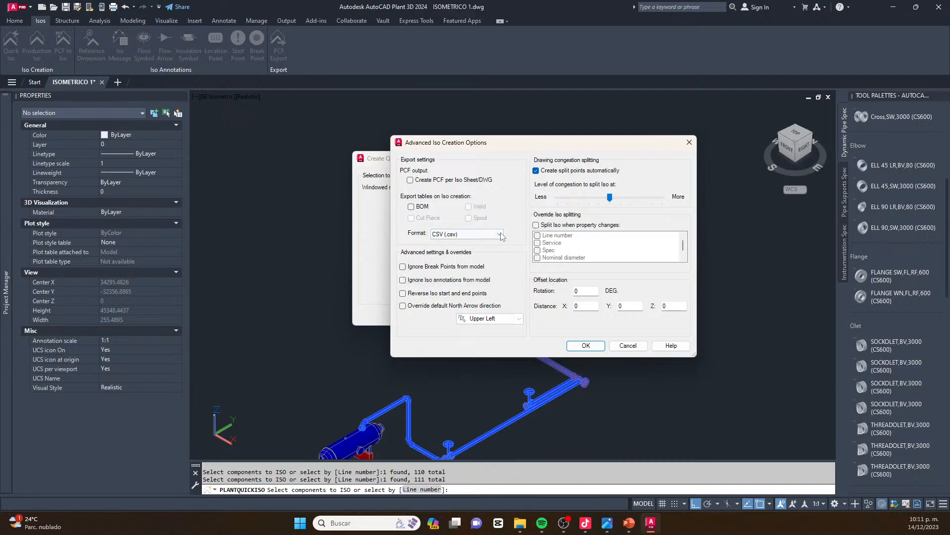
left_click(416, 270)
left_click(403, 306)
left_click(504, 319)
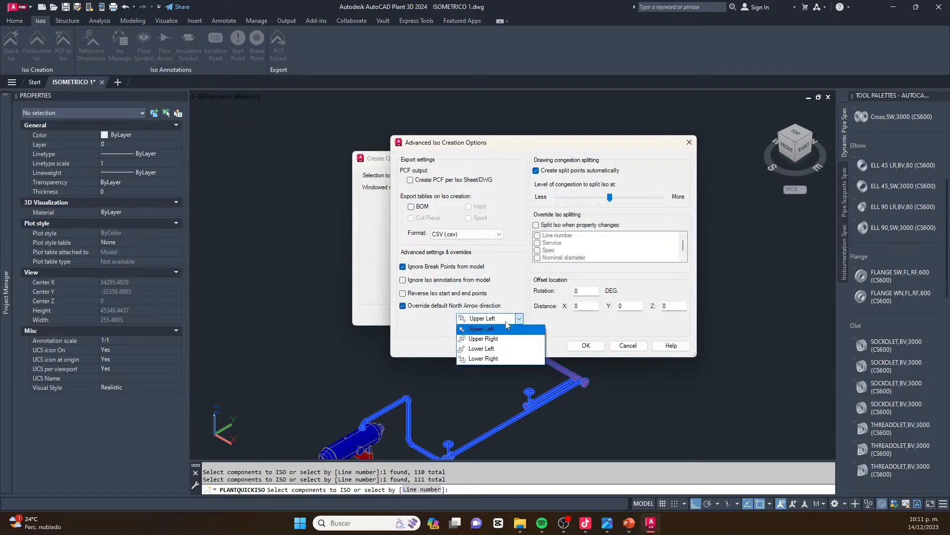
left_click(501, 341)
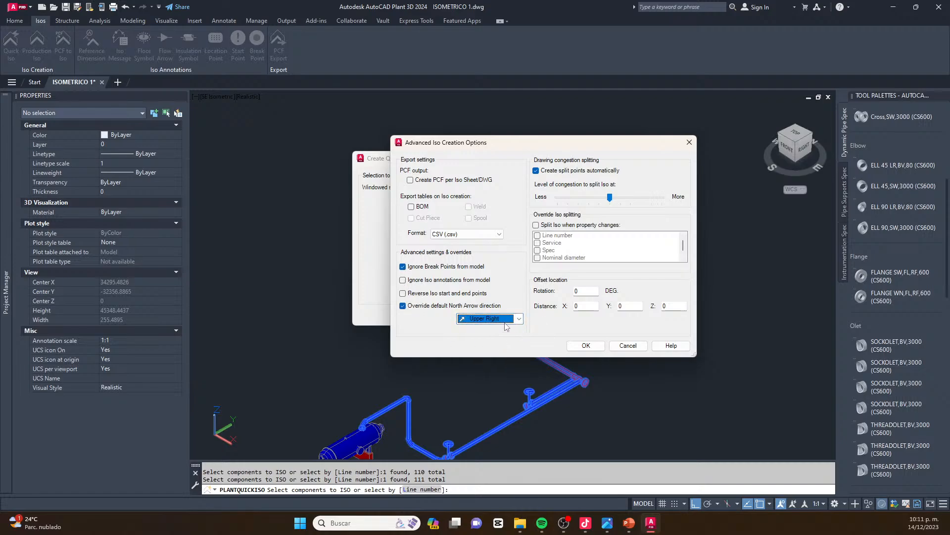
left_click(402, 266)
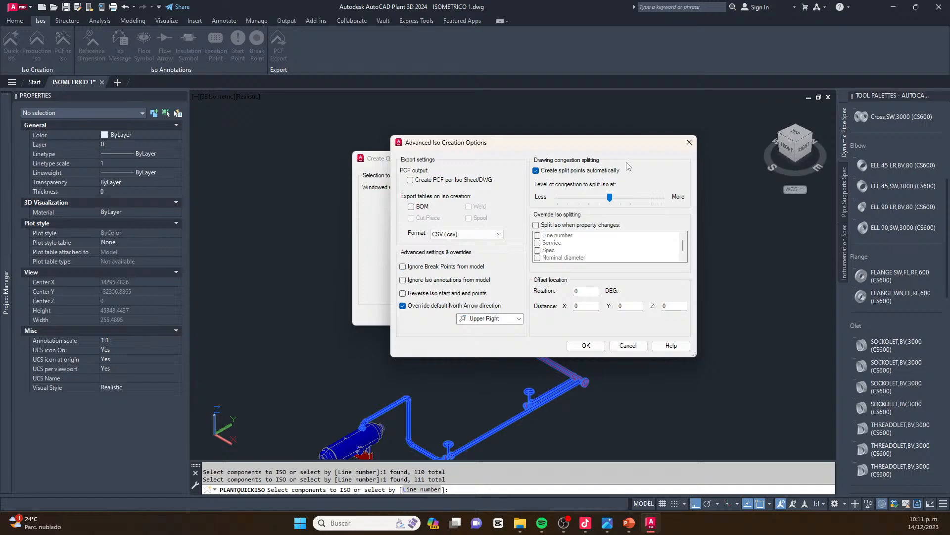
Turn off automatic creation of split points, accept the advanced options and create the Quick Iso
left_click(539, 172)
left_click(539, 172)
left_click(536, 172)
left_click(581, 344)
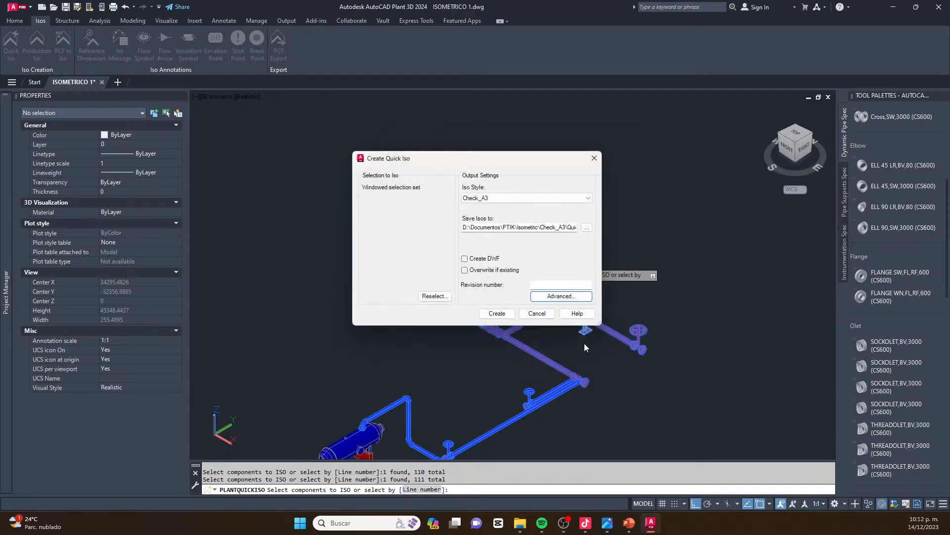
left_click(497, 313)
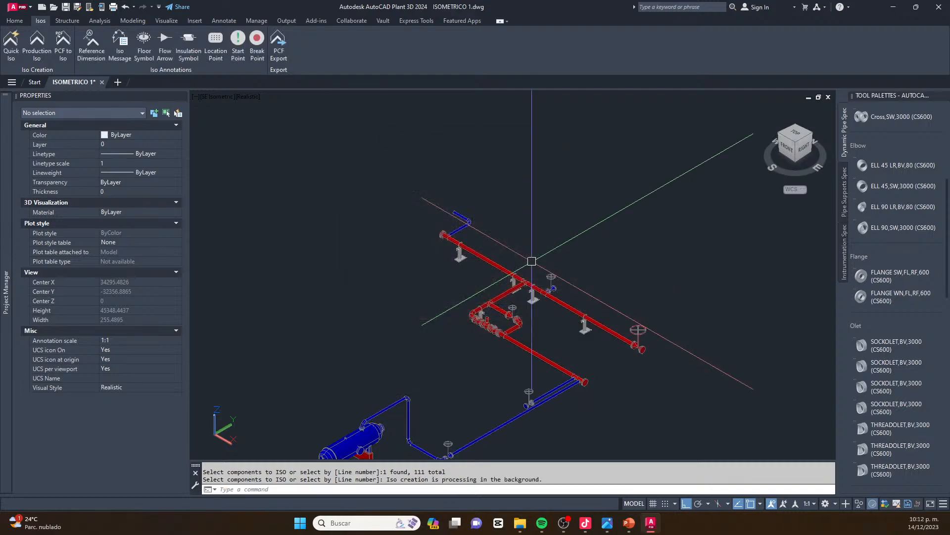
left_click(503, 307)
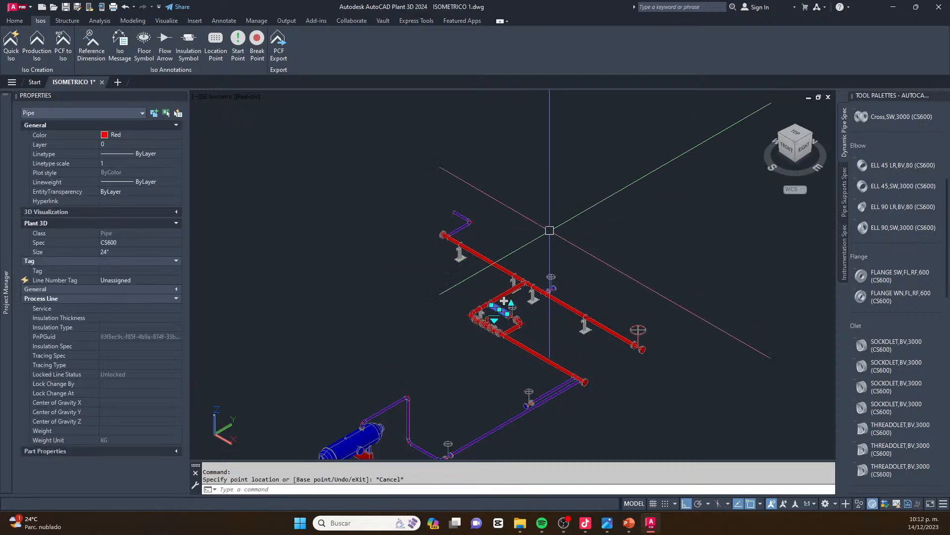
key("Escape")
key("Escape")
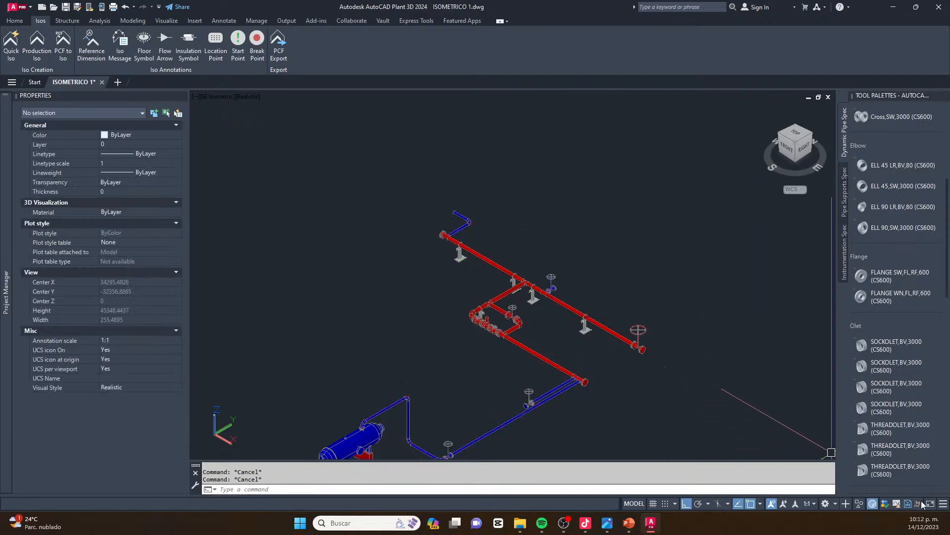
mouse_move(917, 502)
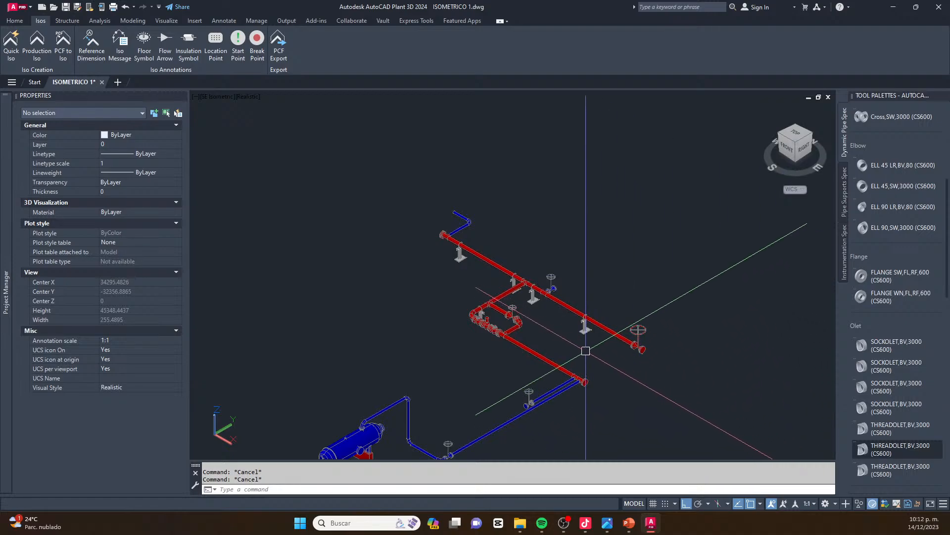
scroll(585, 350, "down", 3)
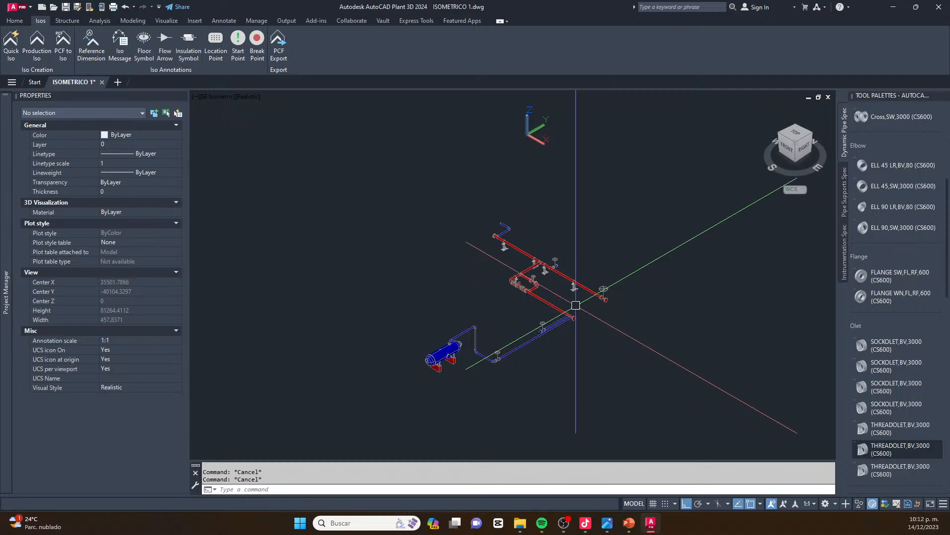
scroll(575, 305, "up", 3)
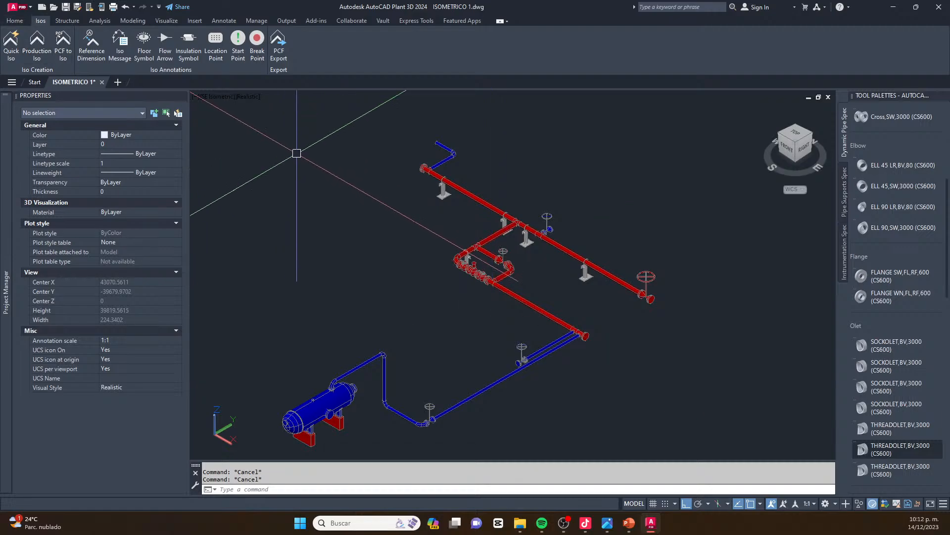
Start Create Ortho View to examine the project's orthographic drawings, and cancel the command
left_click(15, 20)
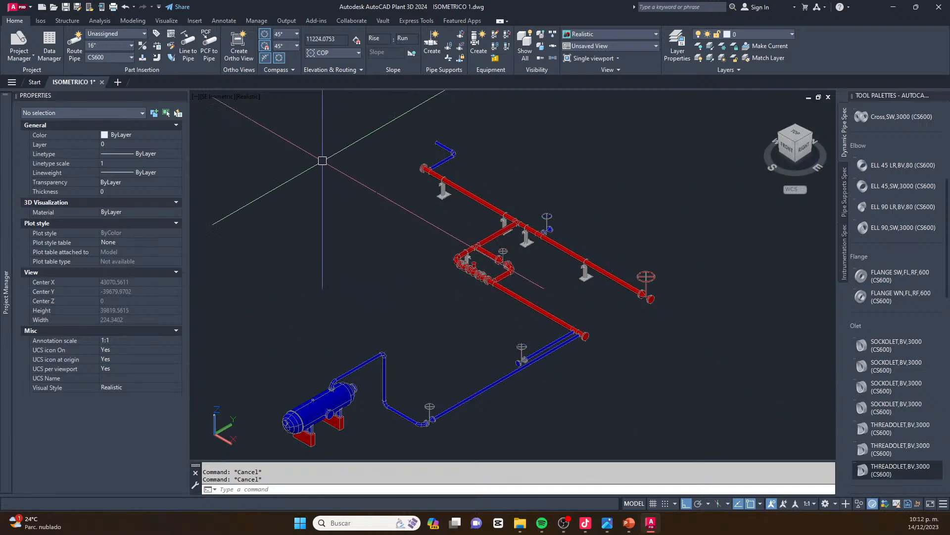
left_click(239, 45)
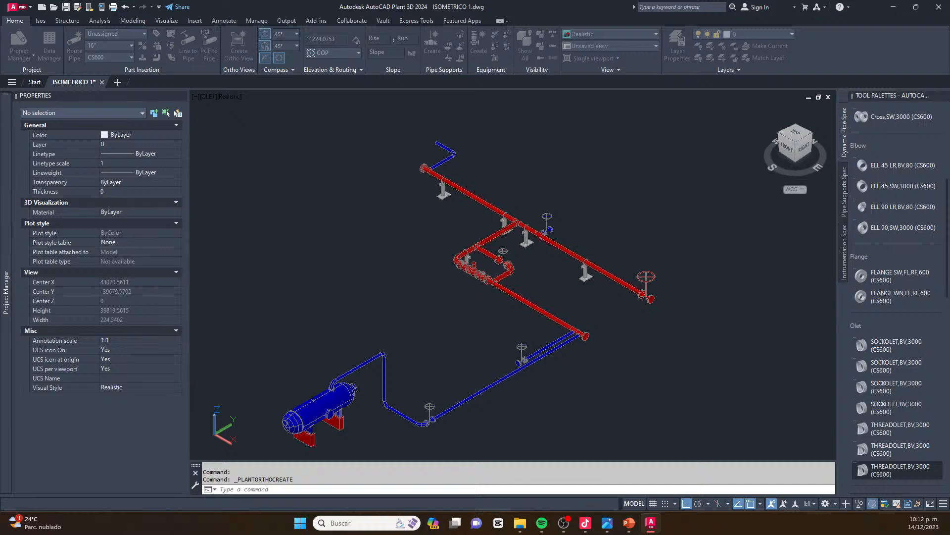
left_click_drag(322, 136, 479, 114)
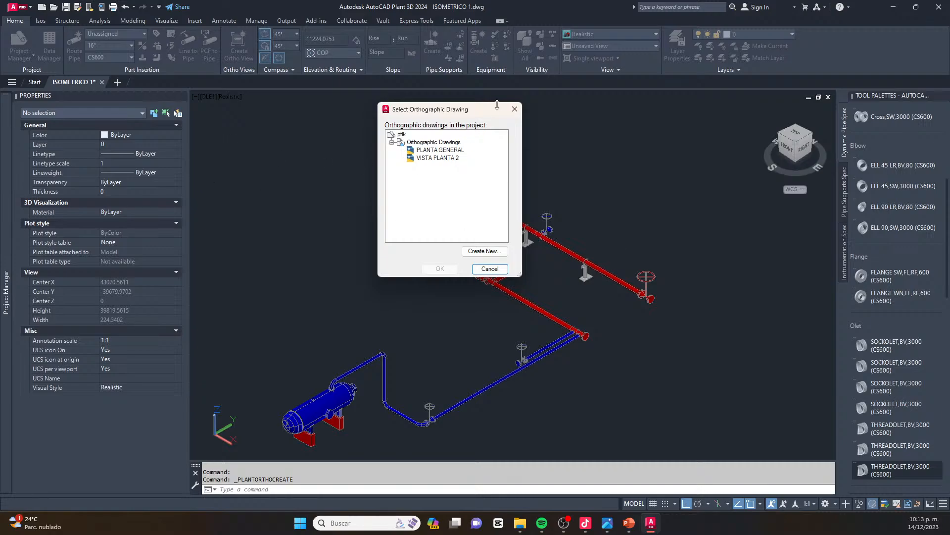
left_click(515, 109)
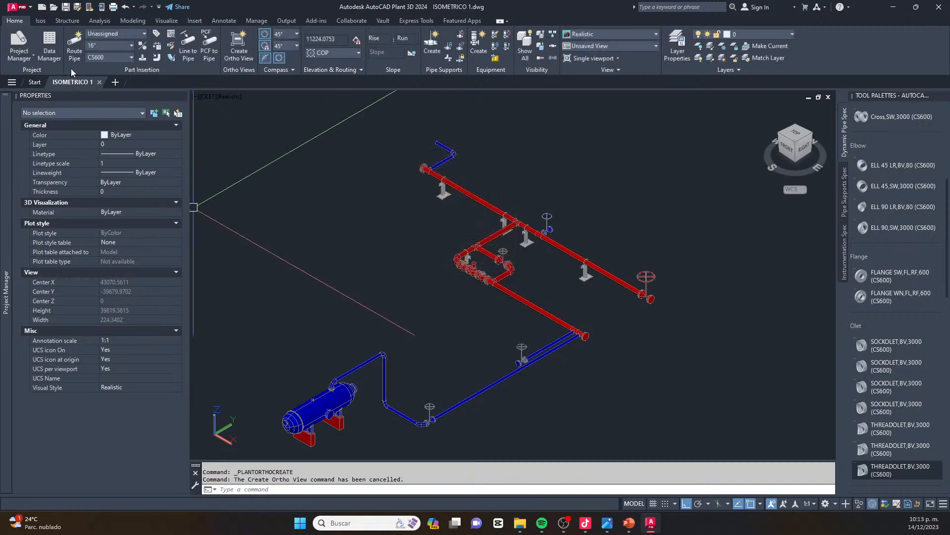
Open the project's CS150 pipe spec in the Spec Editor
mouse_move(2, 253)
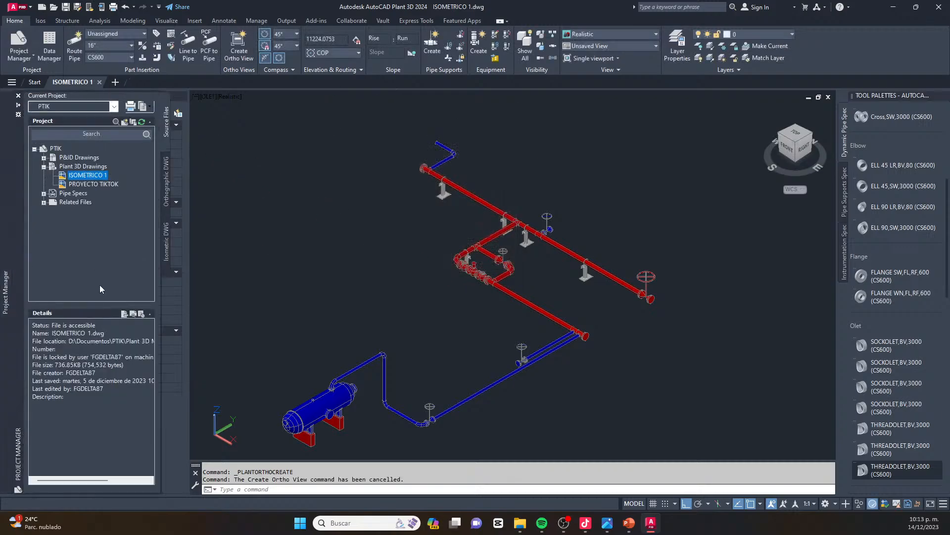
left_click(43, 194)
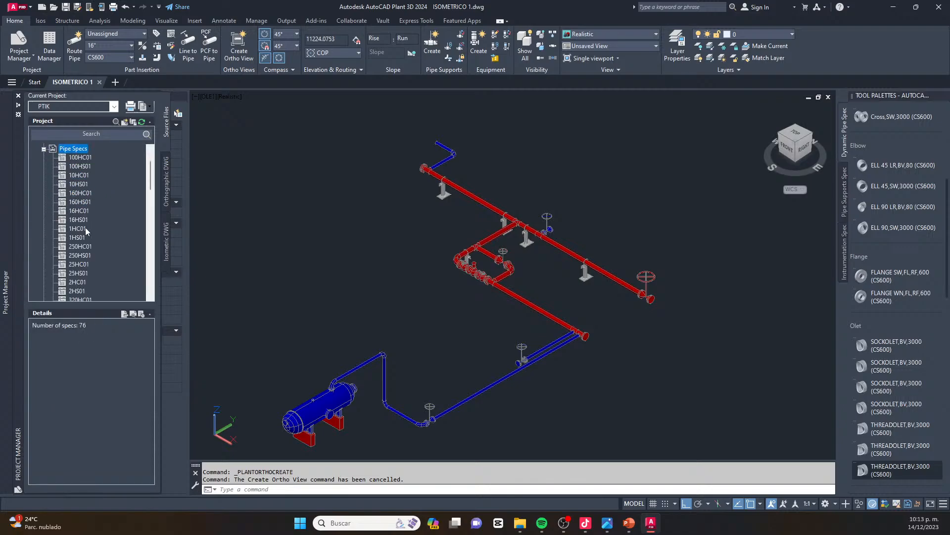
scroll(85, 233, "down", 8)
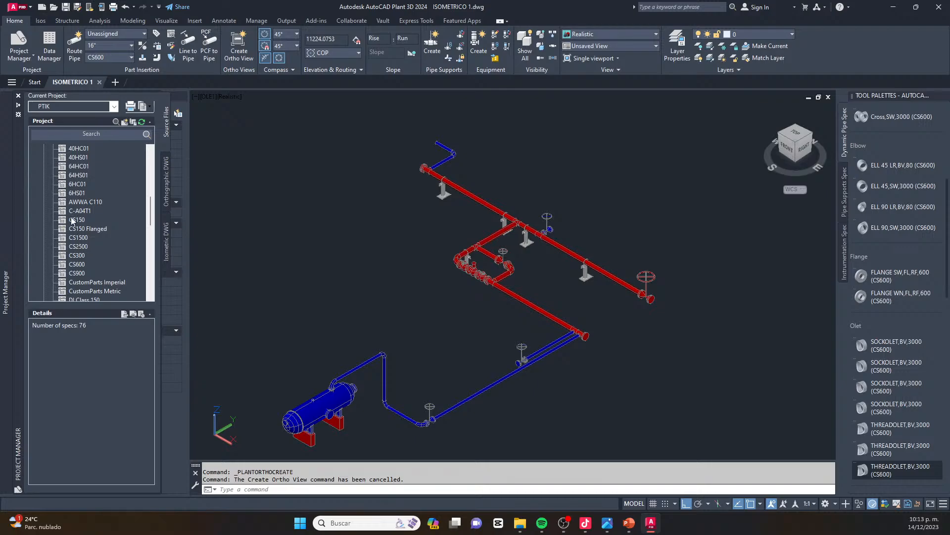
left_click(72, 220)
right_click(72, 220)
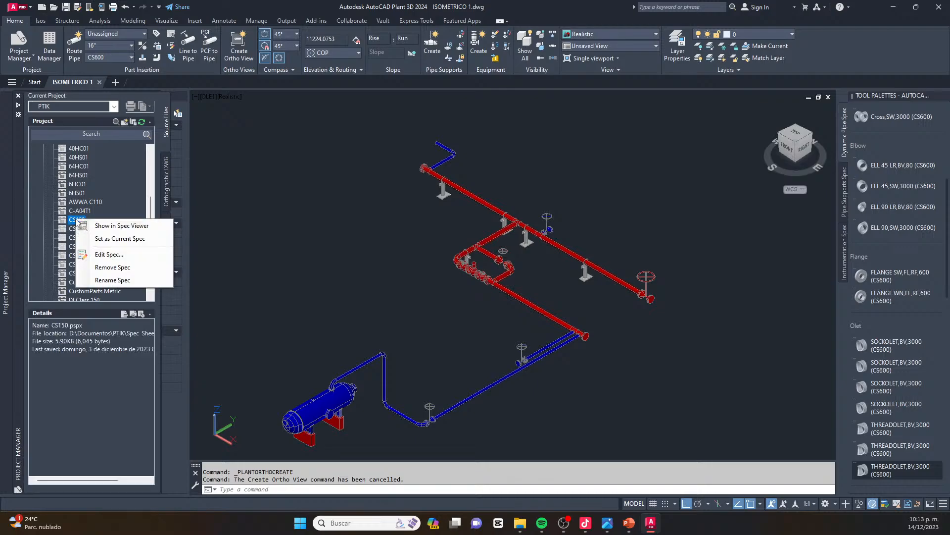
left_click(119, 254)
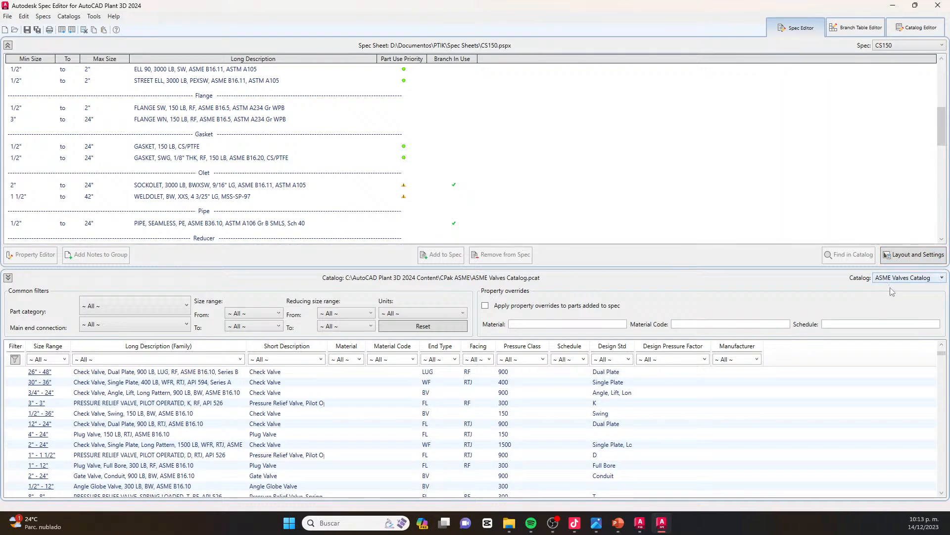
Show the ASME Pipes and Fittings Catalog for the CS150 spec, and close the Spec Editor
left_click(942, 278)
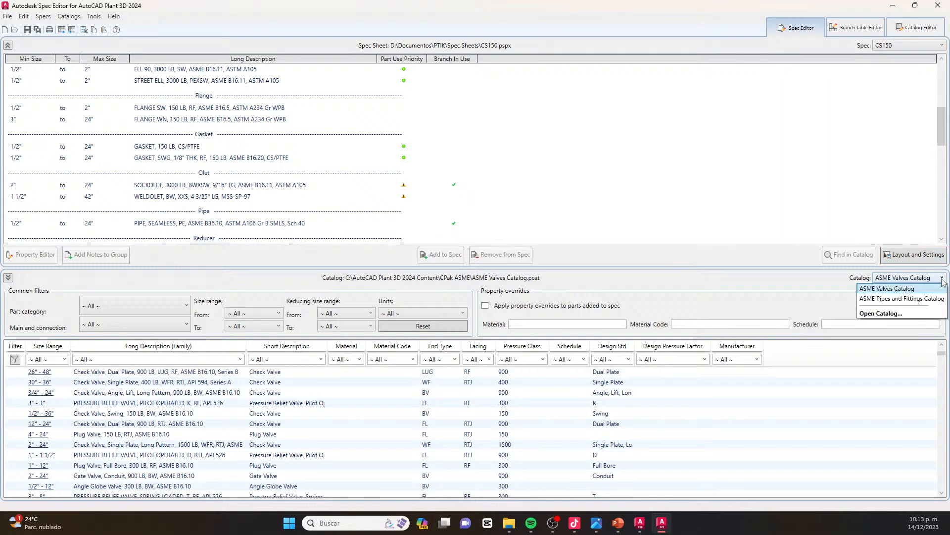
left_click(926, 299)
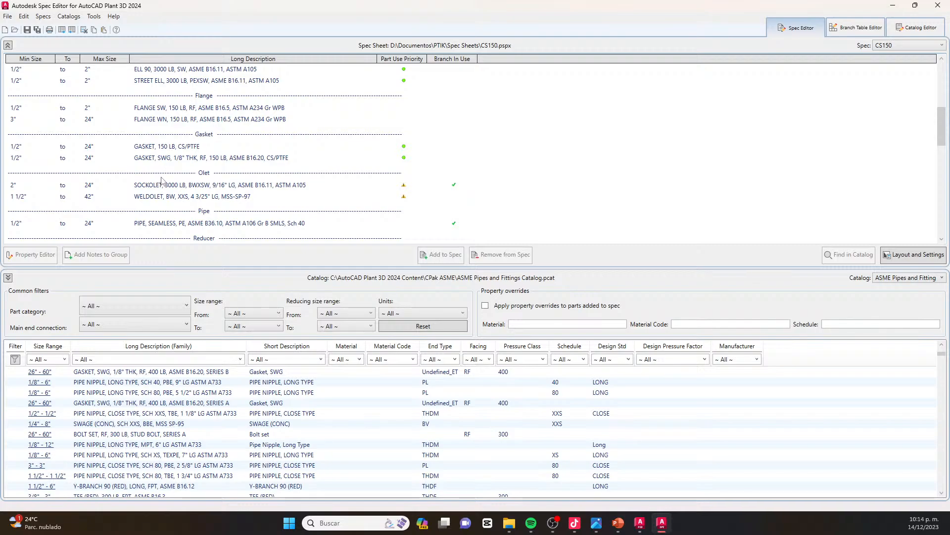
left_click(938, 5)
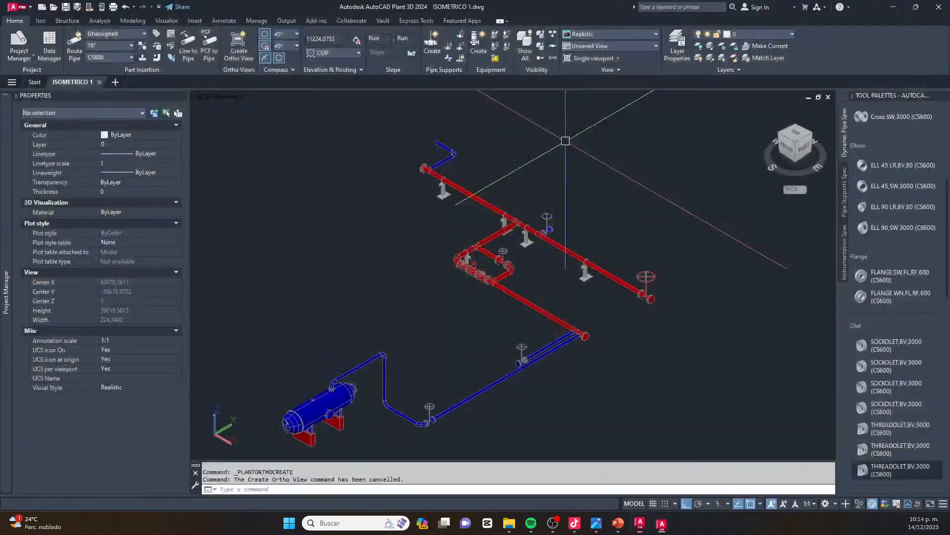
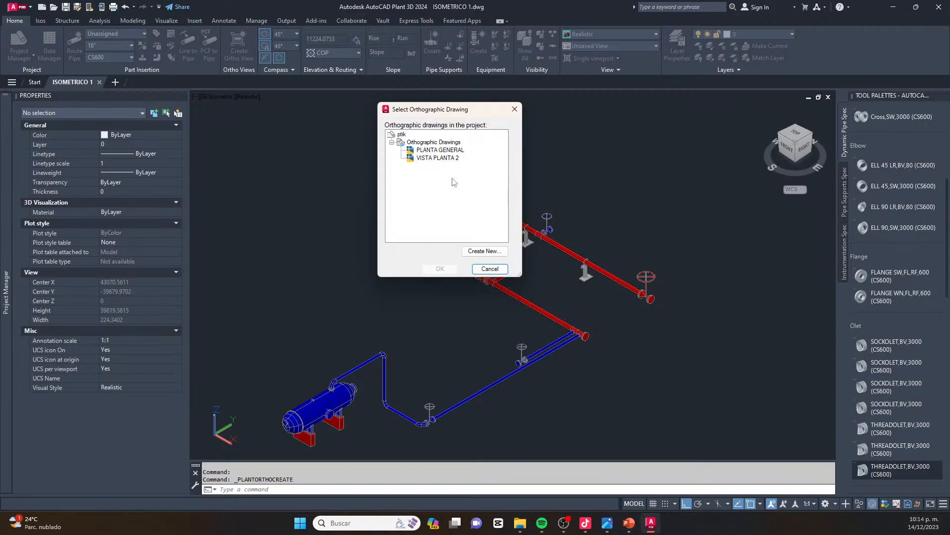
Create a new orthographic drawing named VITSA EN PLANTA 1 using the FORMATO D template
left_click(469, 250)
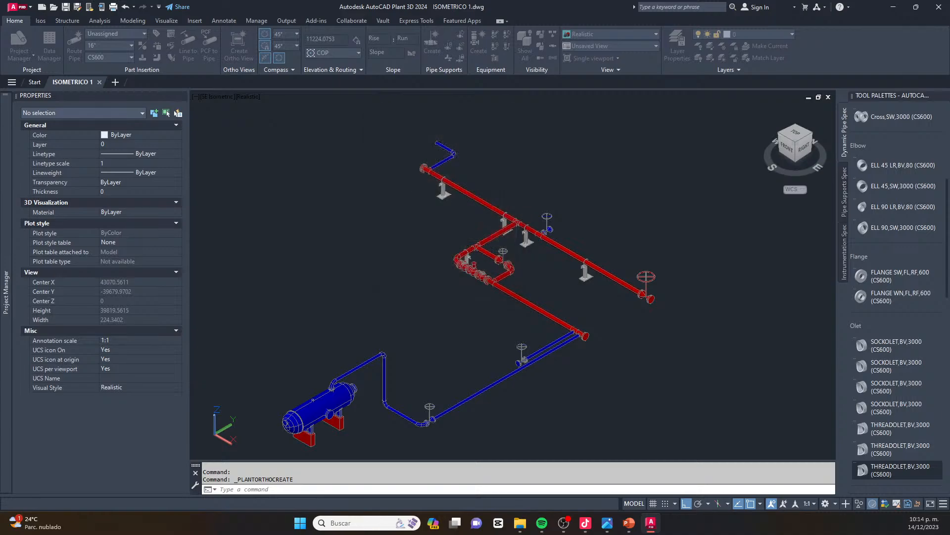
type("VITSA EN PLANTA 1.dwg")
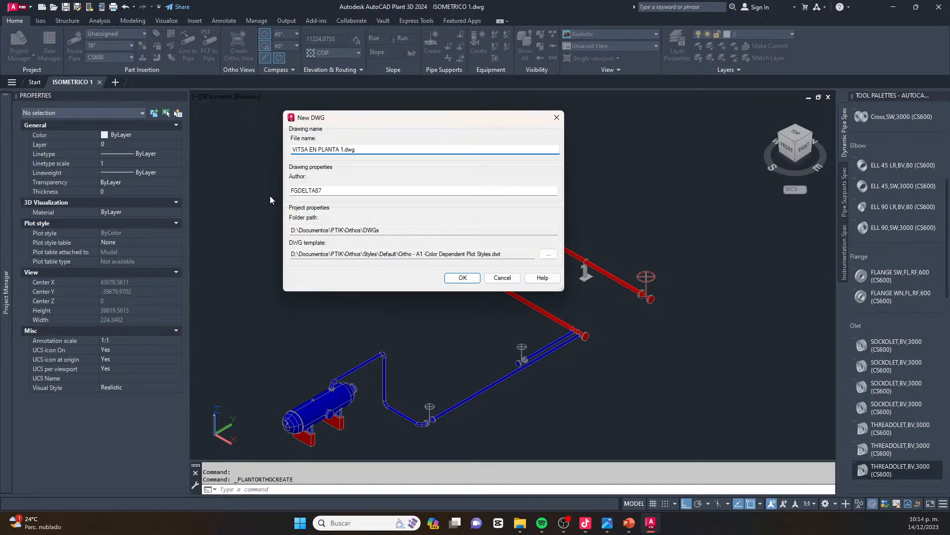
left_click(548, 254)
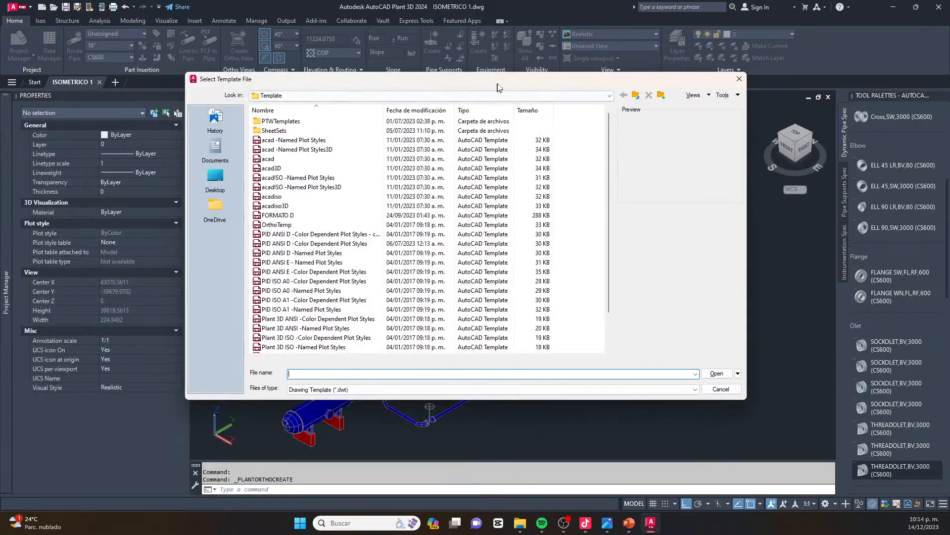
left_click(346, 212)
left_click(721, 371)
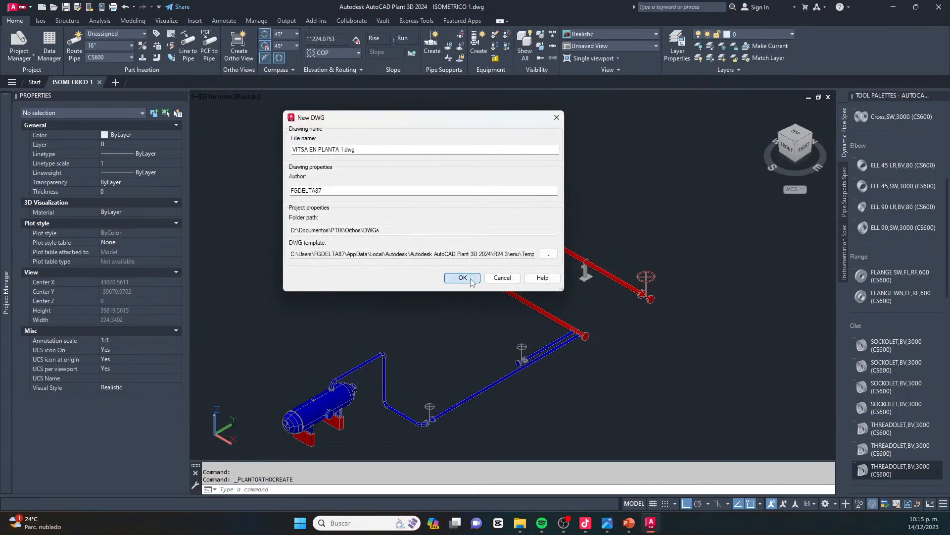
left_click(462, 278)
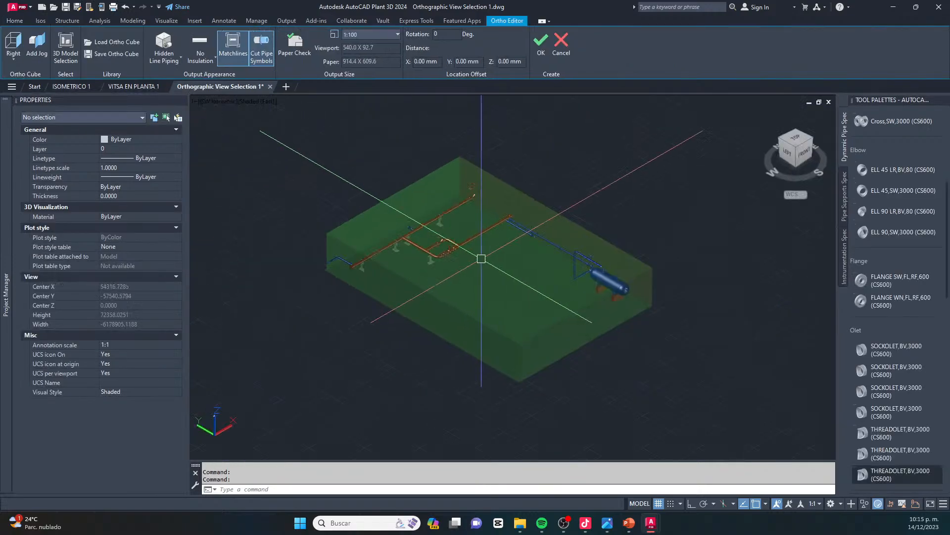
Set the ortho cube to the Top view and the output appearance to No Hidden Lines
scroll(481, 258, "up", 2)
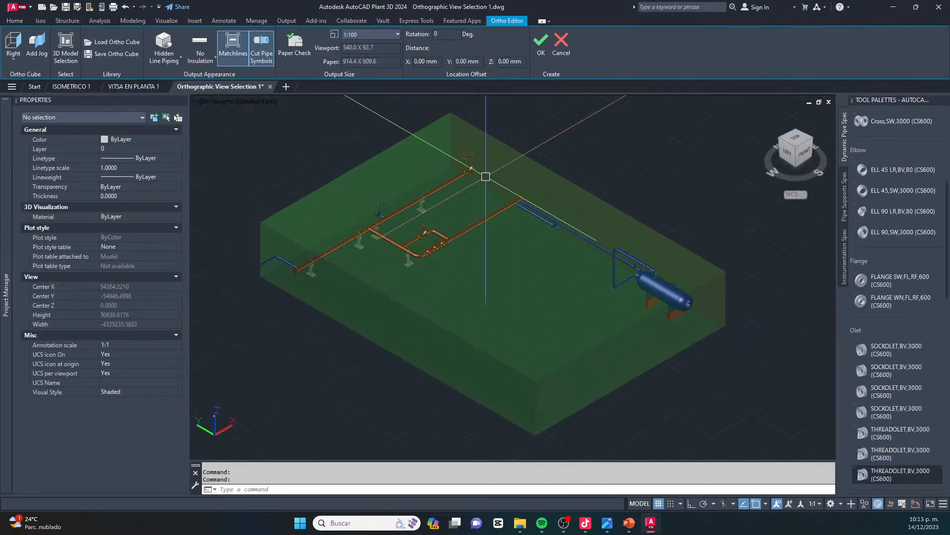
scroll(566, 290, "down", 2)
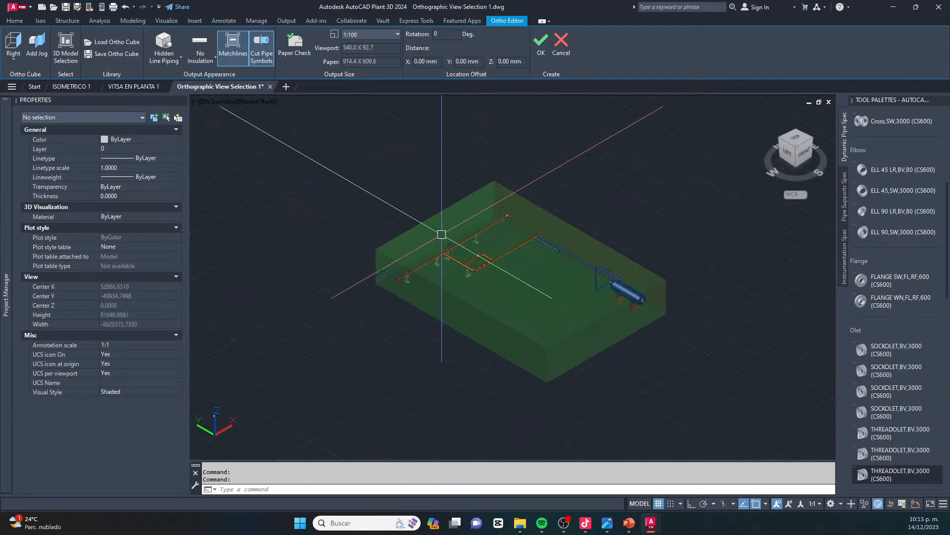
scroll(545, 272, "up", 2)
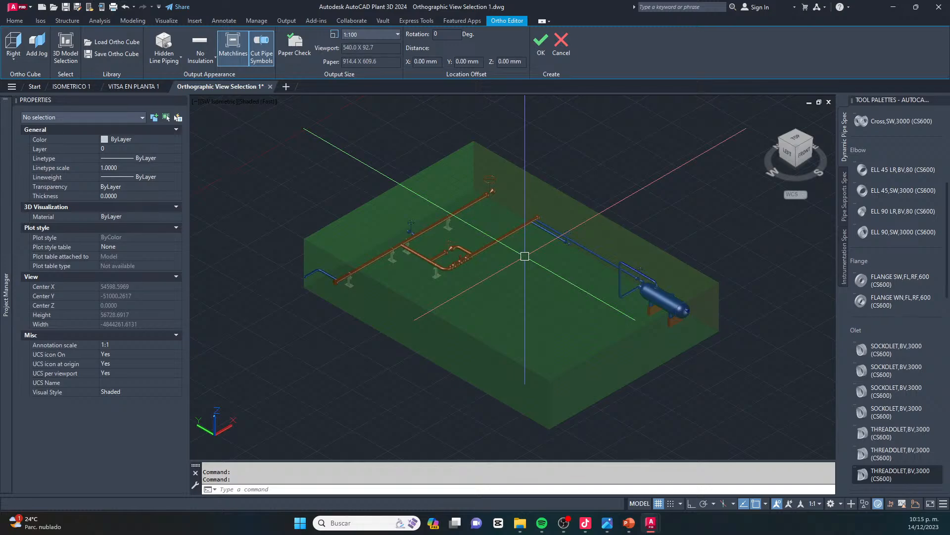
left_click(13, 55)
left_click(17, 76)
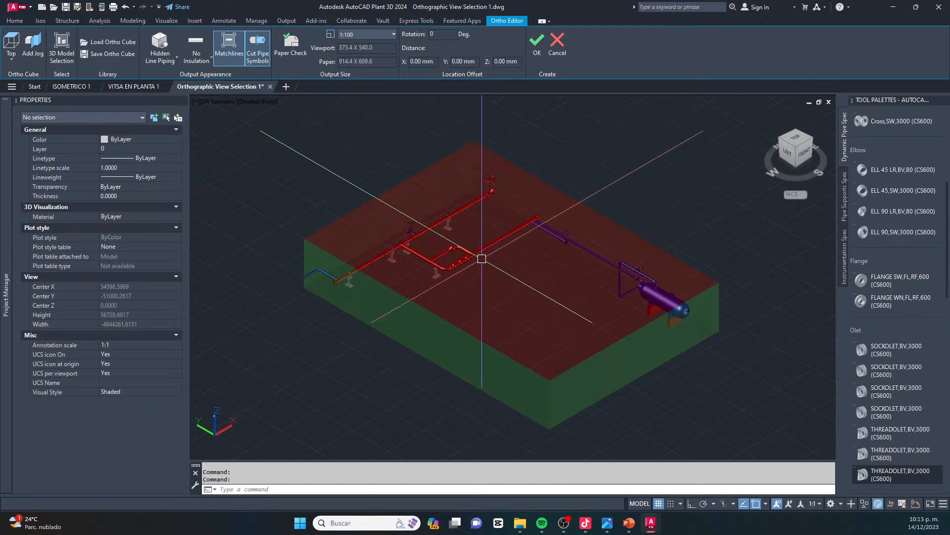
left_click(167, 61)
left_click(171, 76)
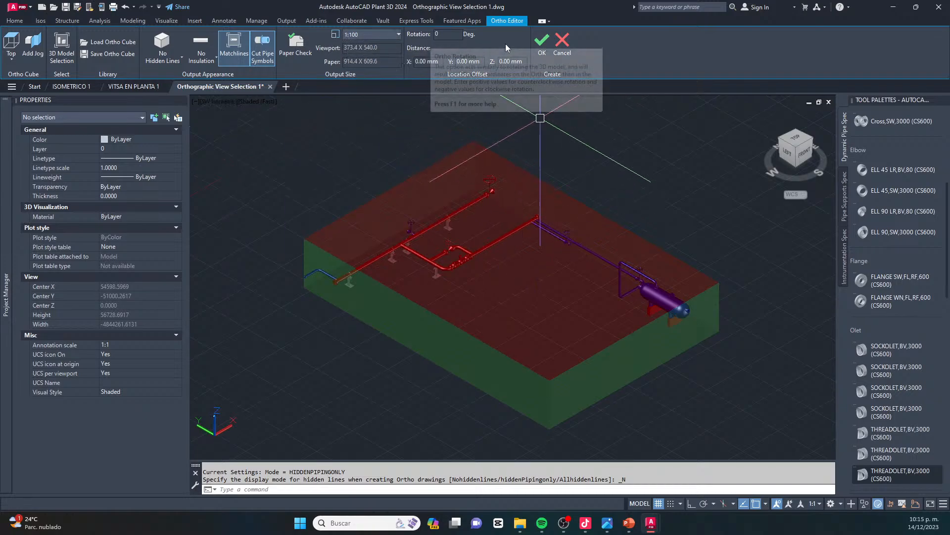
Accept the ortho view at 1:100 and place its viewport on the VITSA EN PLANTA 1 sheet
left_click(542, 45)
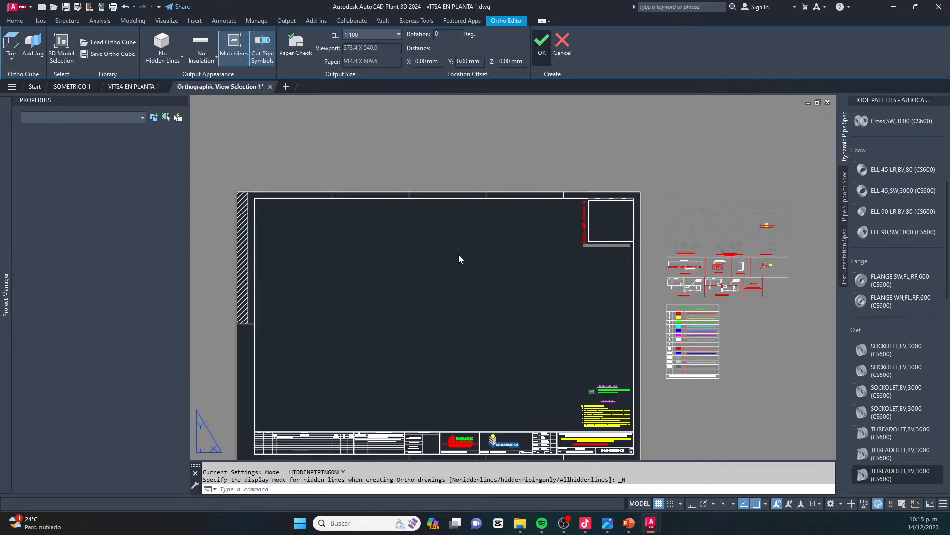
scroll(453, 230, "down", 2)
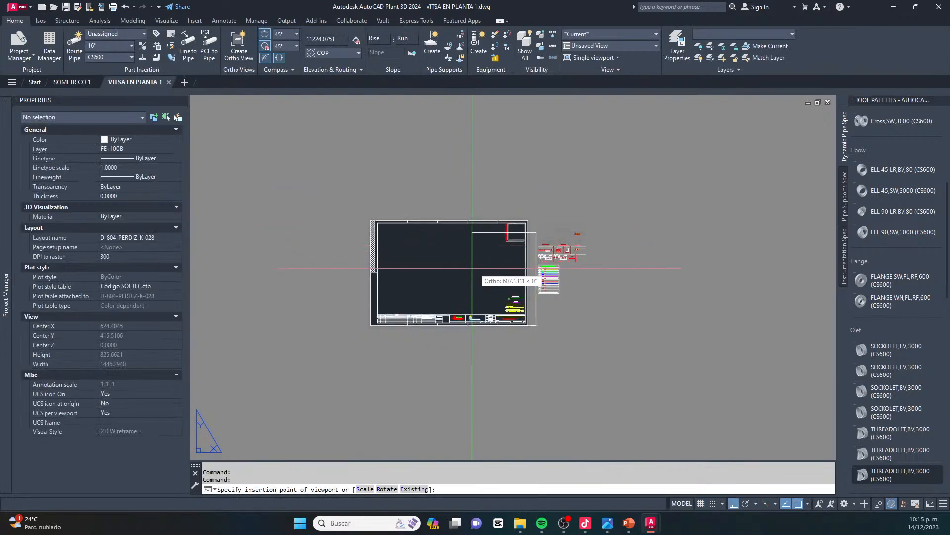
scroll(414, 260, "up", 1)
left_click(413, 261)
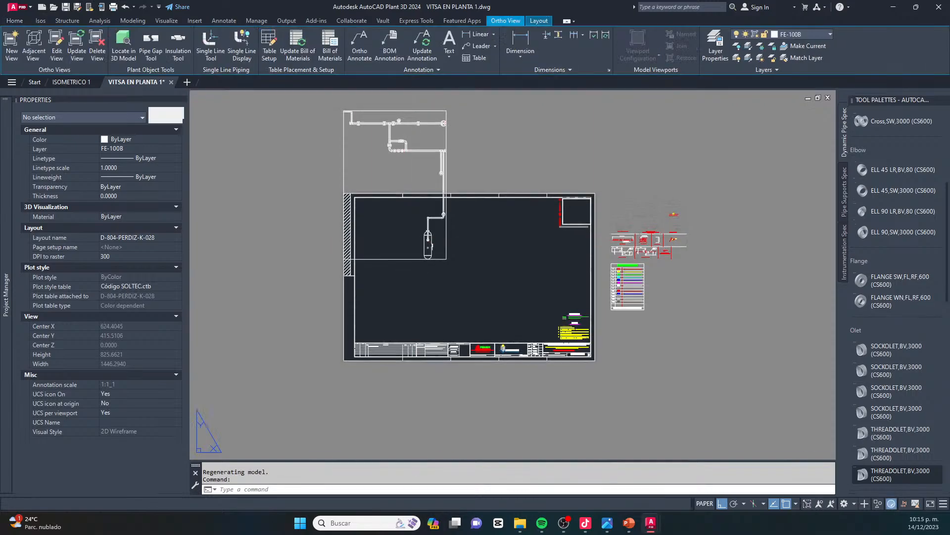
Move the plan viewport down and to the right, toward the middle of the sheet's drawing area
left_click(410, 274)
left_click(388, 238)
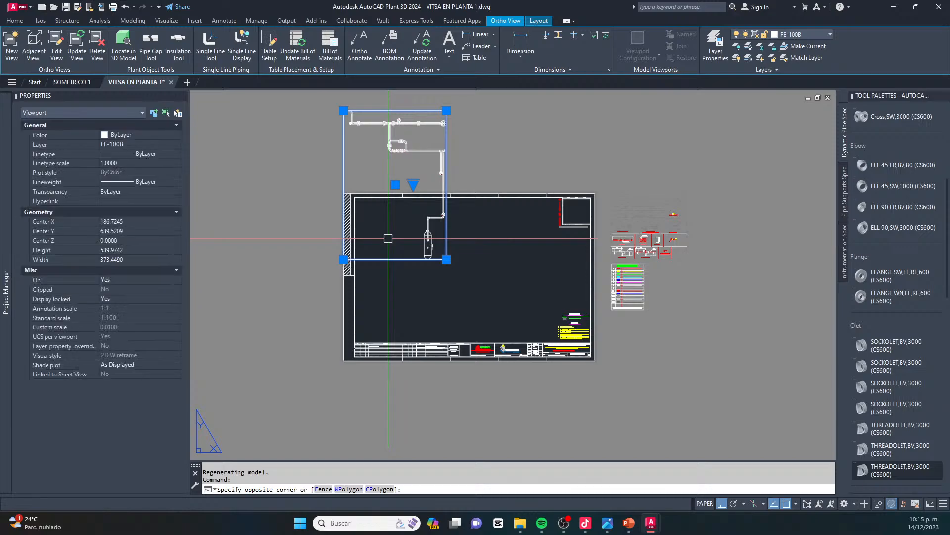
type("m")
key("Return")
left_click(387, 229)
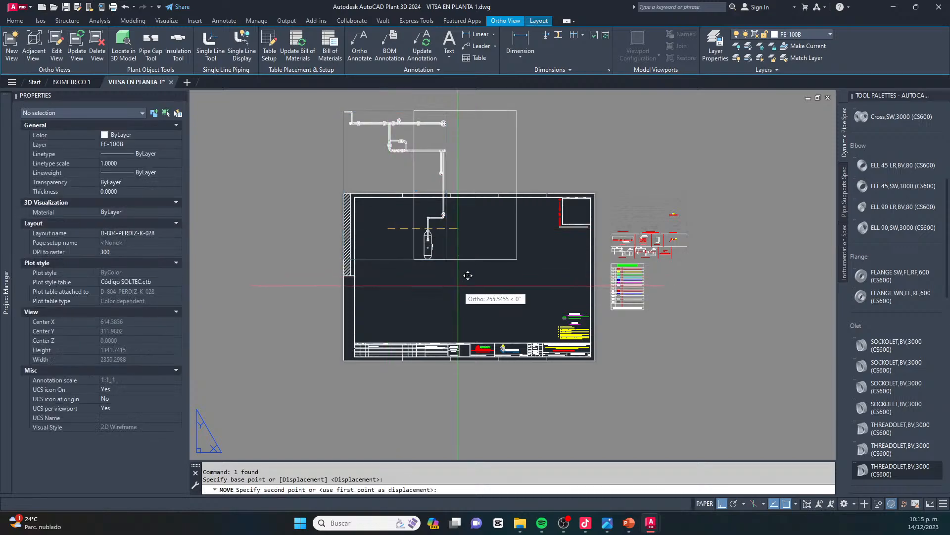
left_click(470, 260)
key("Escape")
key("Escape")
type("ro")
key("Return")
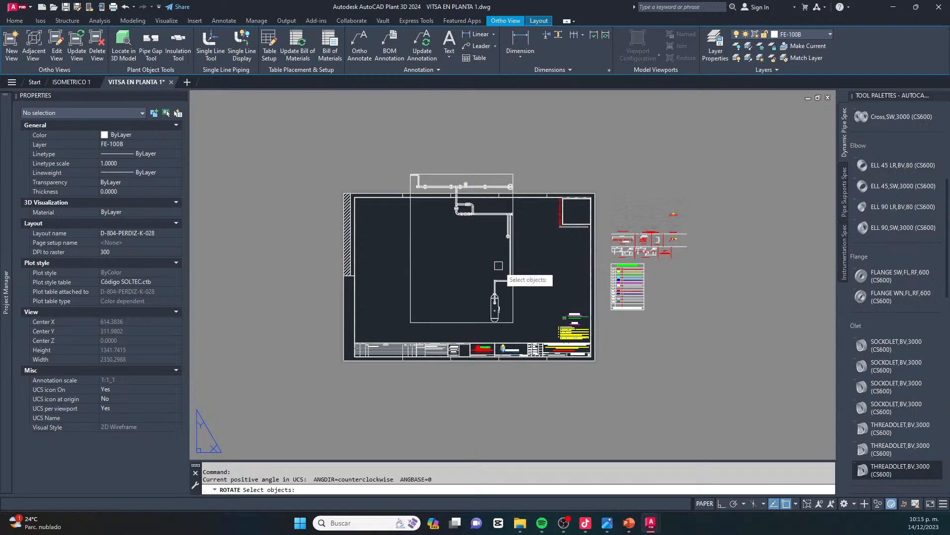
key("Escape")
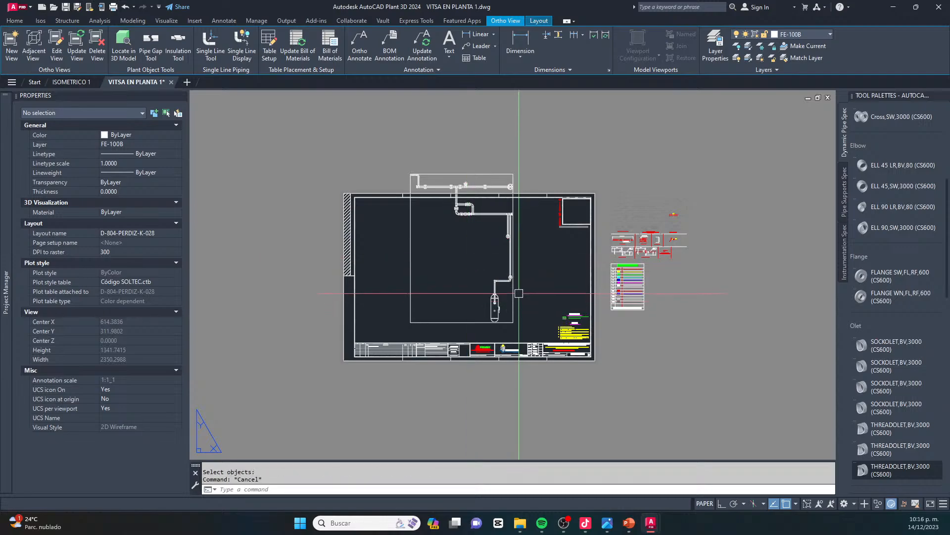
key("Escape")
left_click(483, 154)
key("Escape")
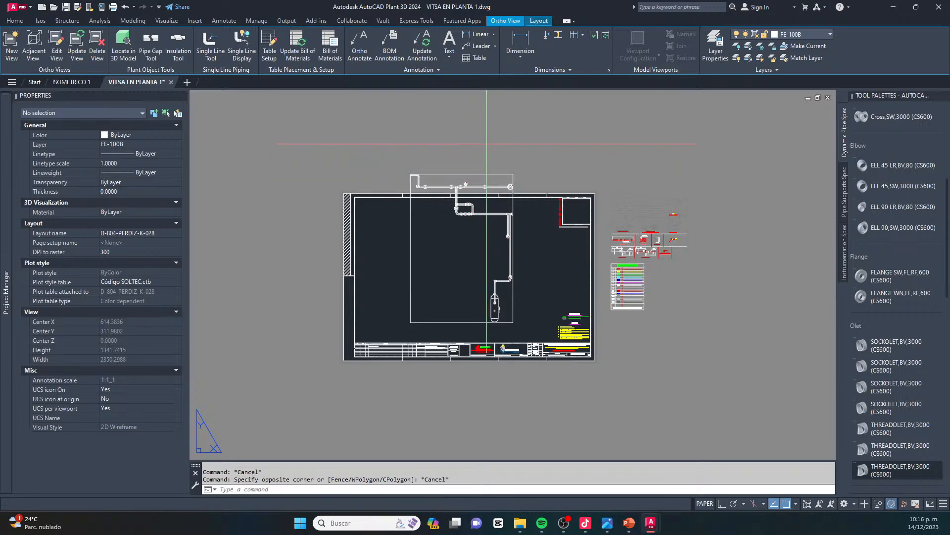
Rotate the plan viewport 90 degrees counterclockwise so it fits inside the sheet's frame
left_click(484, 165)
left_click(475, 177)
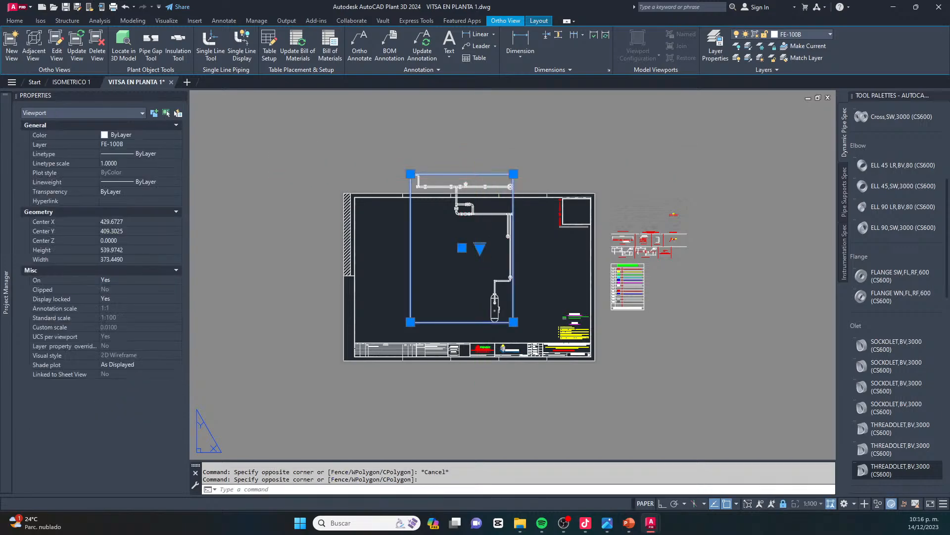
type("ro")
key("Return")
left_click(470, 260)
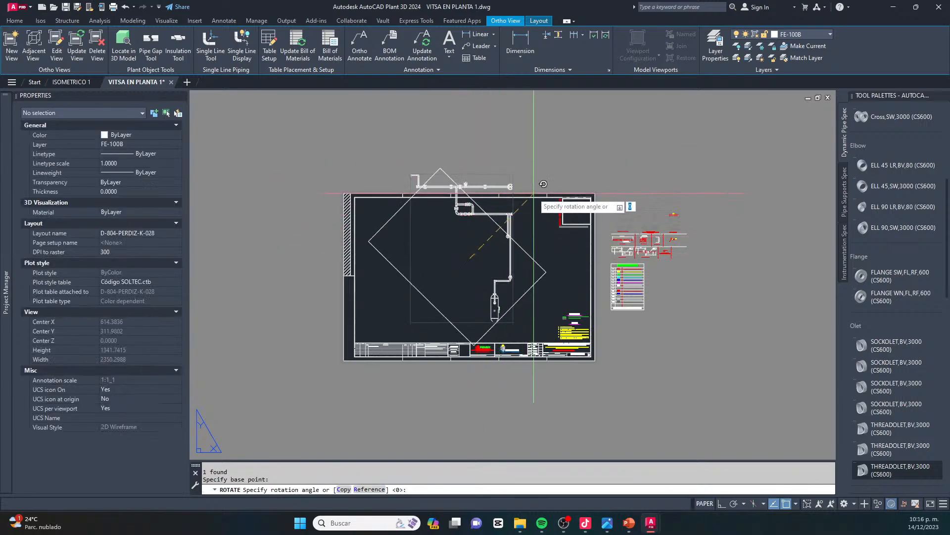
key("Escape")
key("Escape")
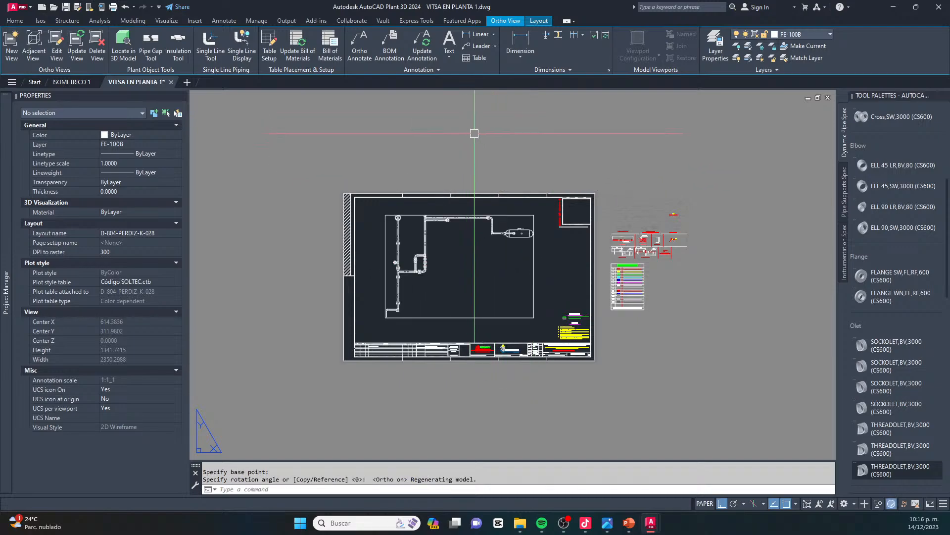
Enter the rotated viewport's model space and return to paper space
scroll(416, 253, "up", 4)
scroll(692, 150, "up", 2)
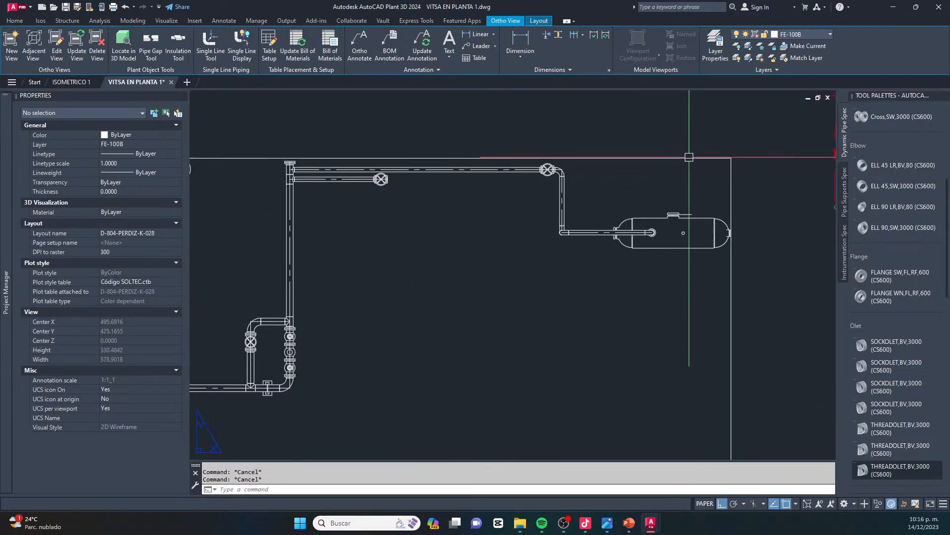
left_click(706, 157)
double_click(707, 158)
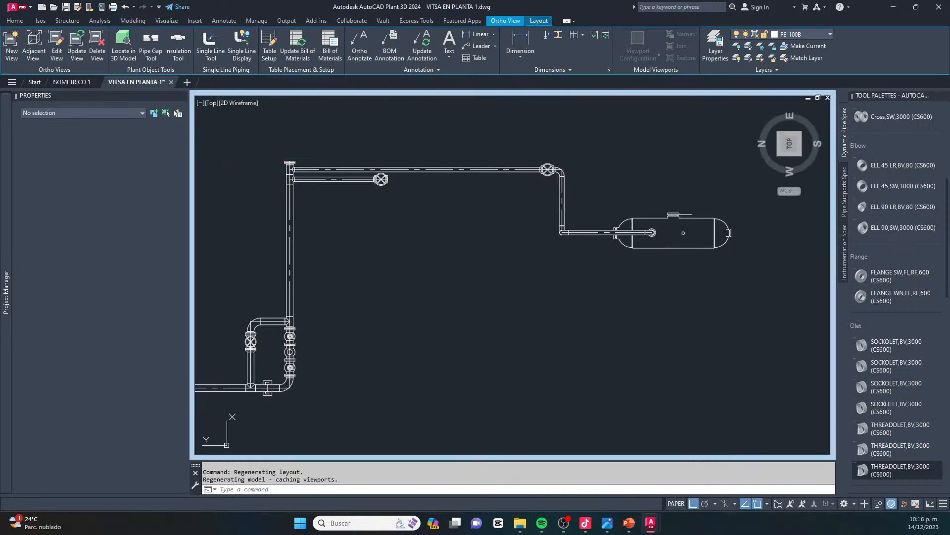
type("ps")
key("Return")
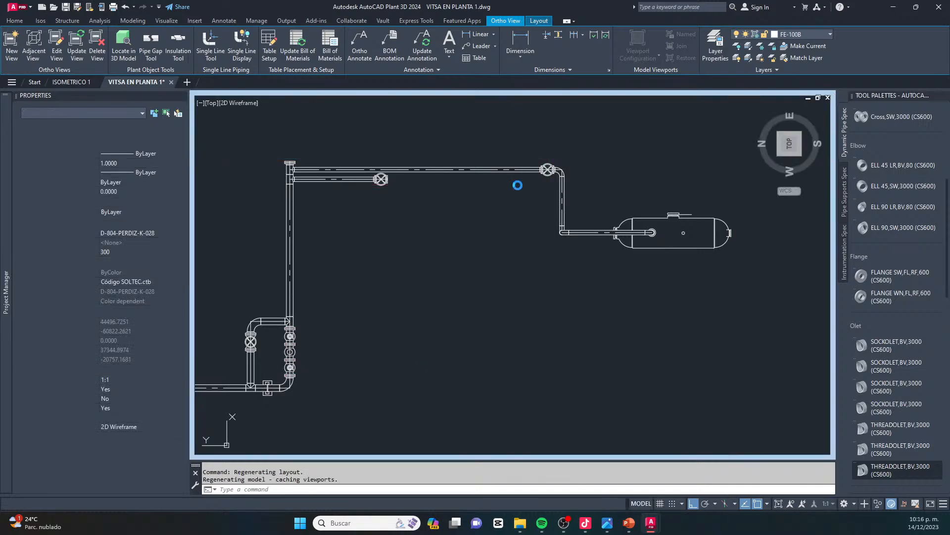
Examine the piping, valves and bypass in the plan view up close and on the whole sheet
left_click(604, 158)
scroll(603, 157, "down", 4)
key("Escape")
scroll(470, 285, "up", 3)
scroll(439, 292, "down", 4)
scroll(577, 183, "up", 6)
scroll(520, 198, "up", 3)
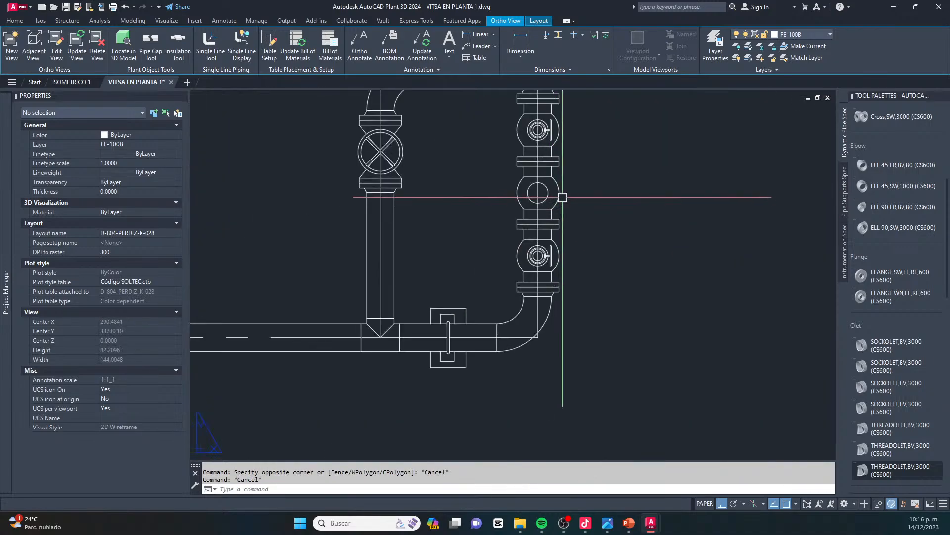
scroll(497, 205, "down", 5)
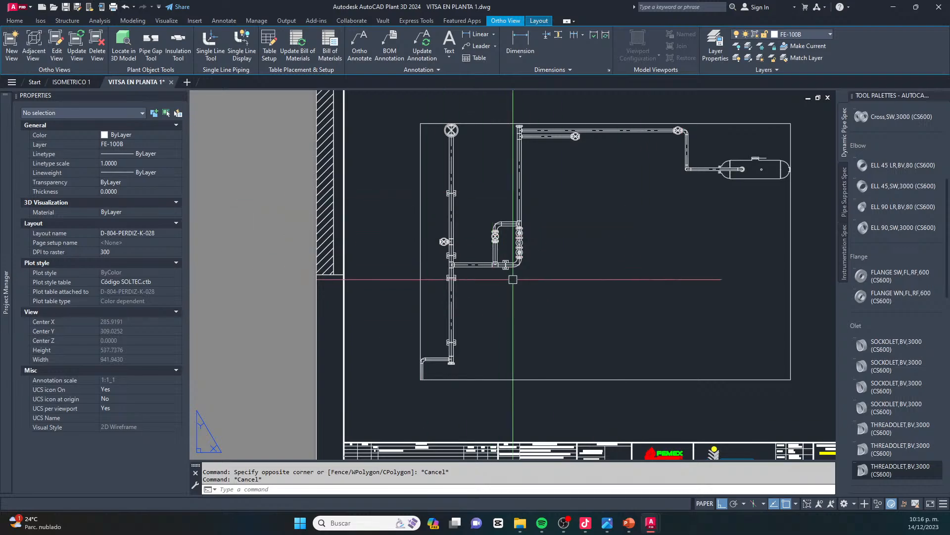
scroll(578, 203, "down", 2)
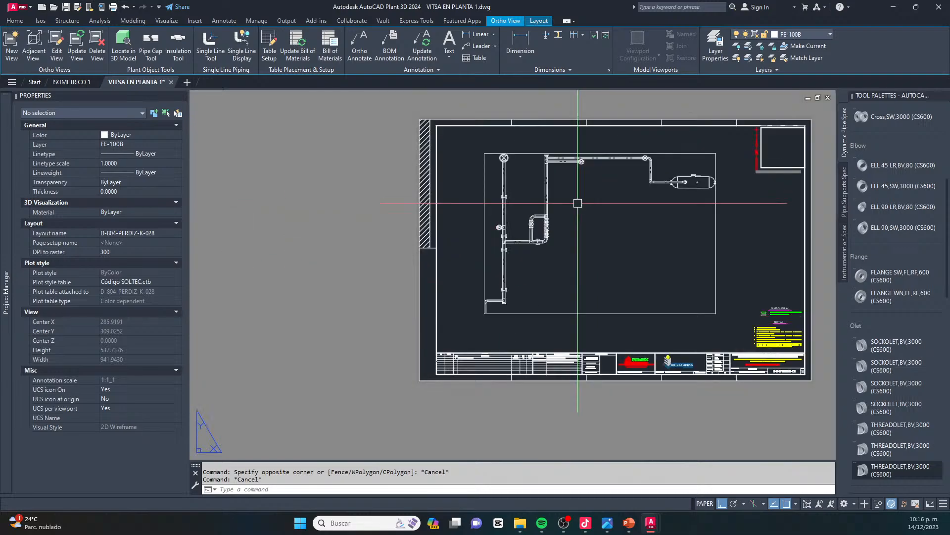
key("Escape")
left_click(729, 197)
key("Escape")
key("Escape")
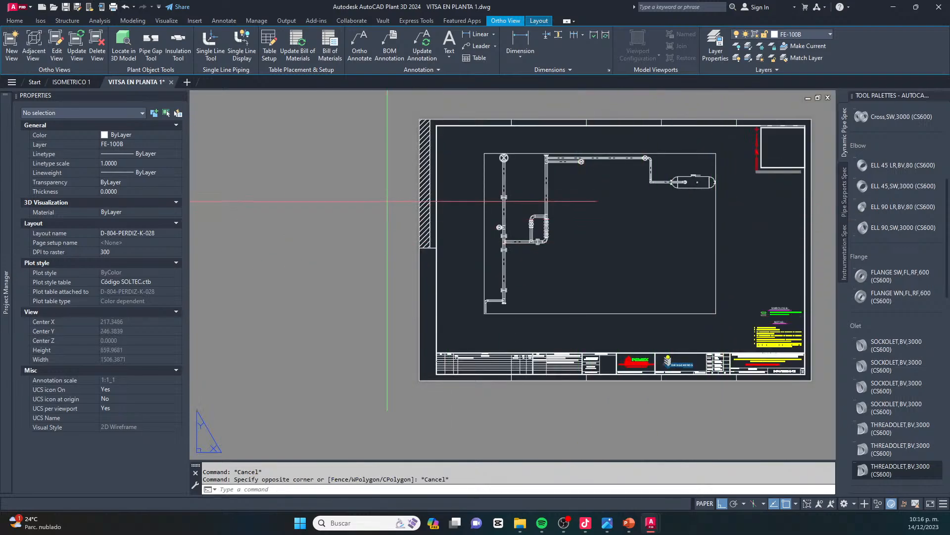
double_click(383, 200)
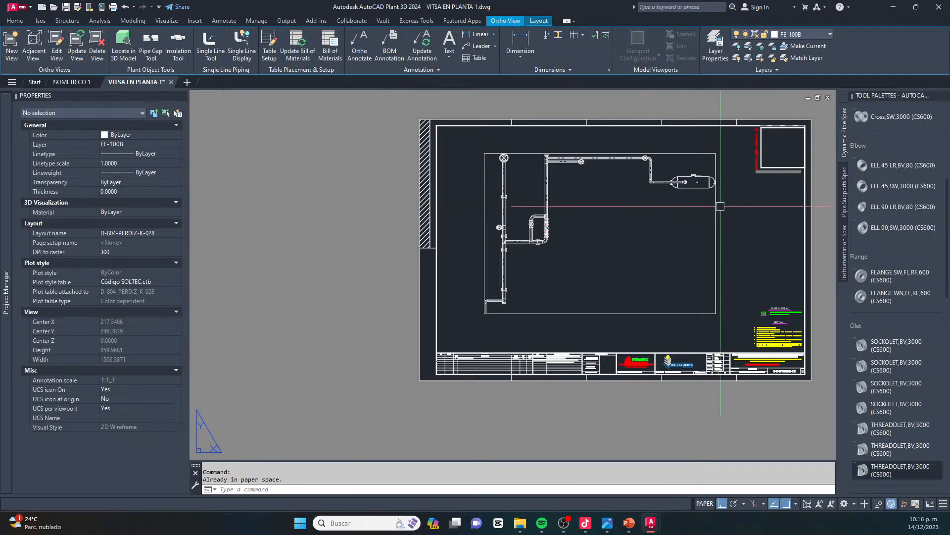
left_click(733, 214)
left_click(704, 228)
key("Escape")
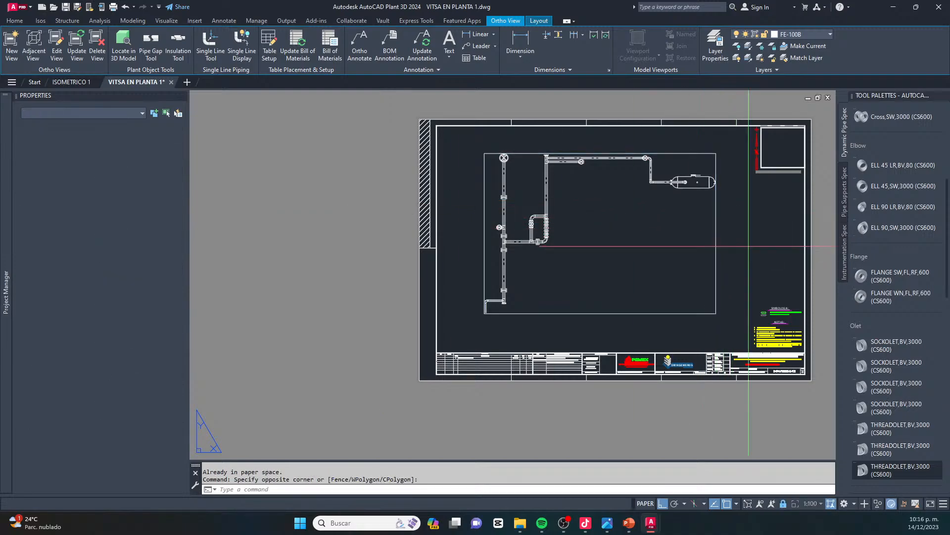
left_click(747, 246)
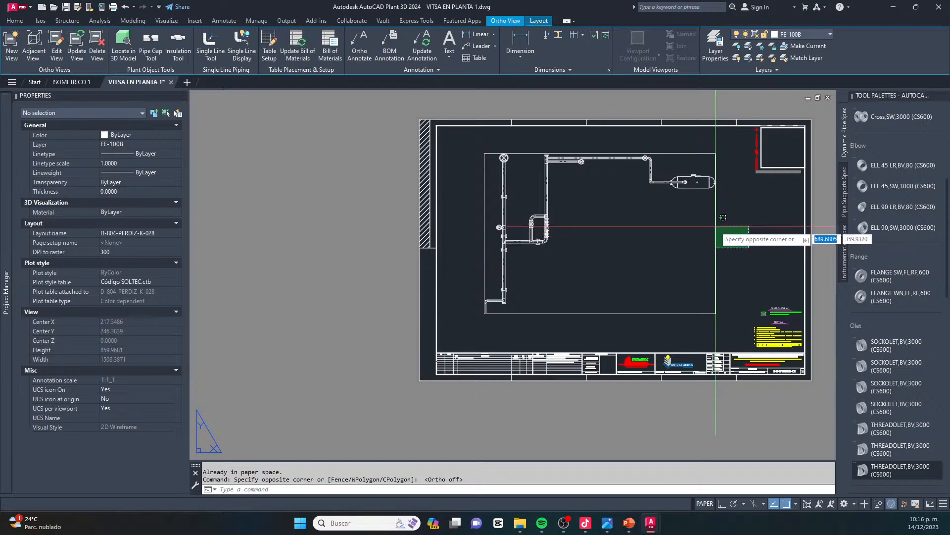
key("Escape")
key("Escape")
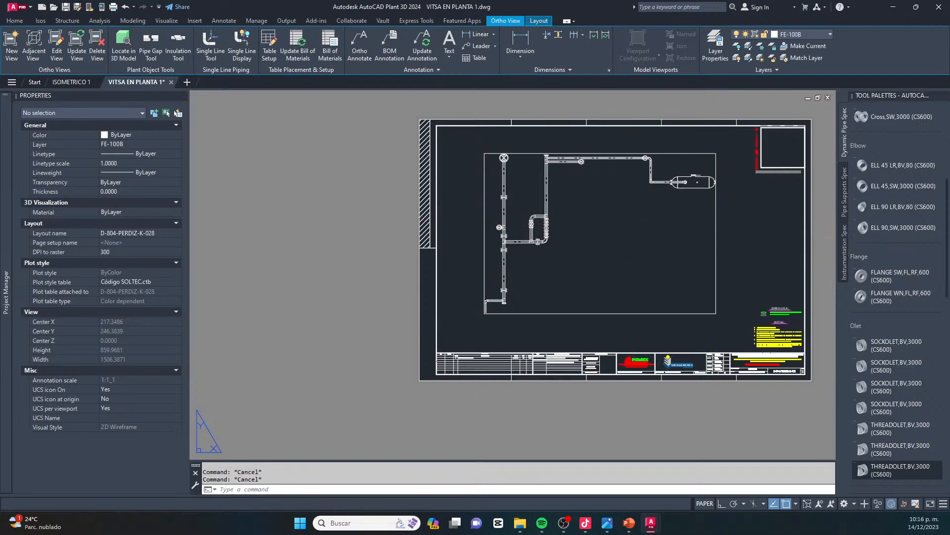
Start a new orthographic view that references only the PROYECTO TIKTO… piping model
left_click(12, 47)
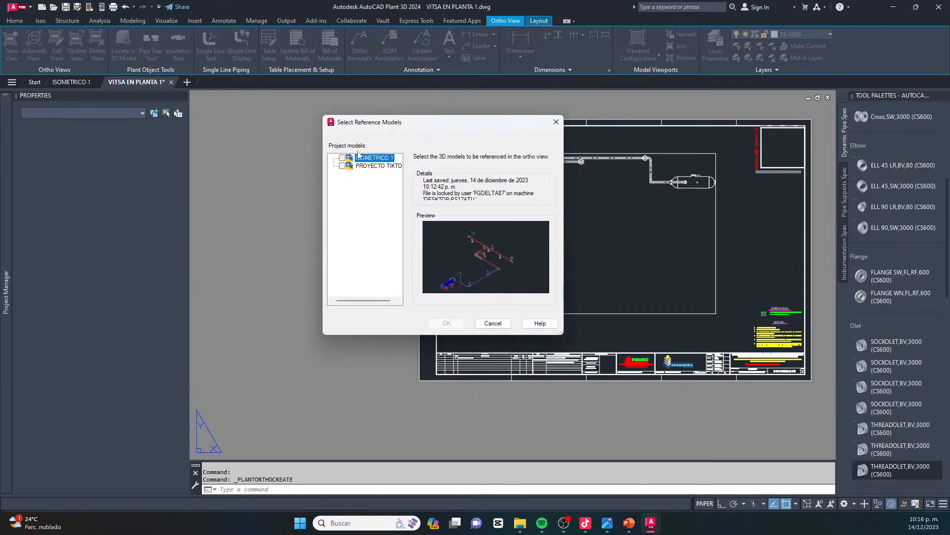
left_click(342, 157)
left_click(342, 165)
left_click(342, 157)
left_click(377, 166)
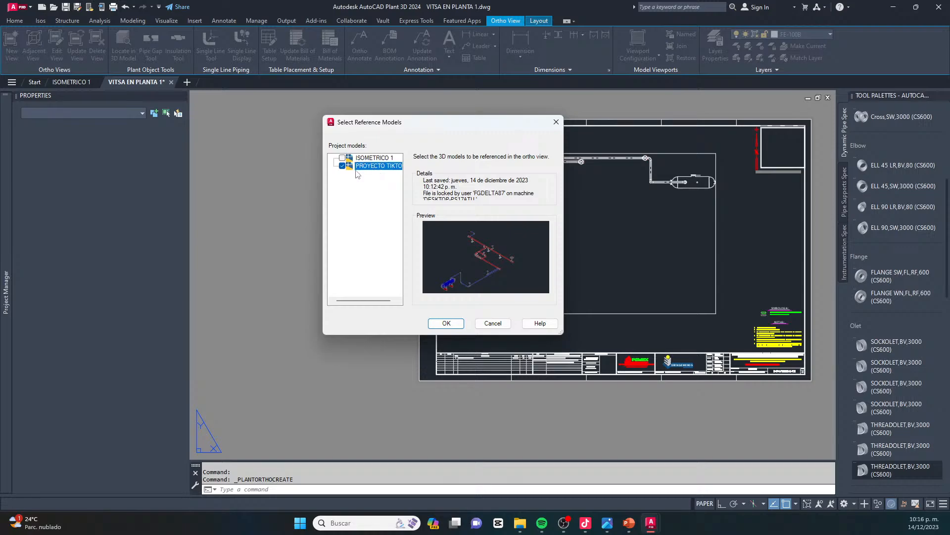
left_click(342, 165)
left_click(342, 158)
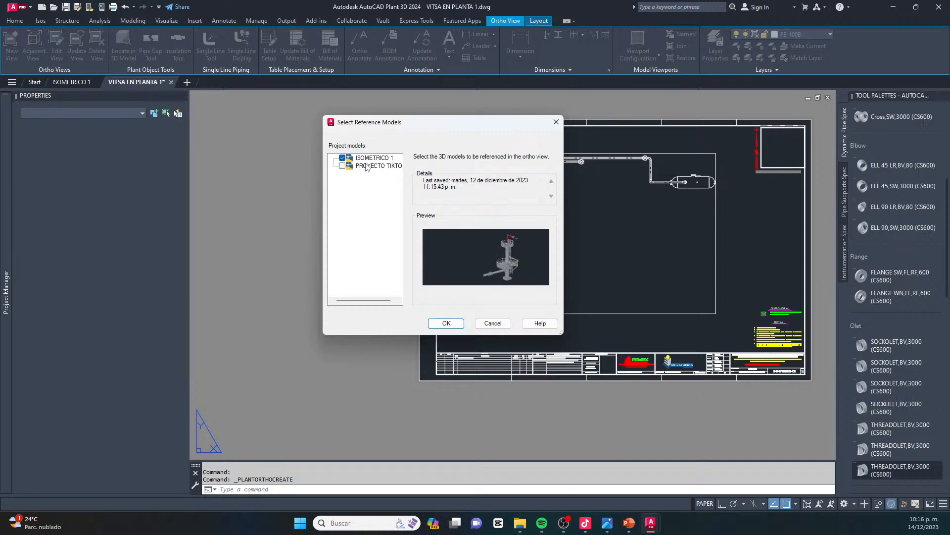
left_click(342, 157)
left_click(342, 165)
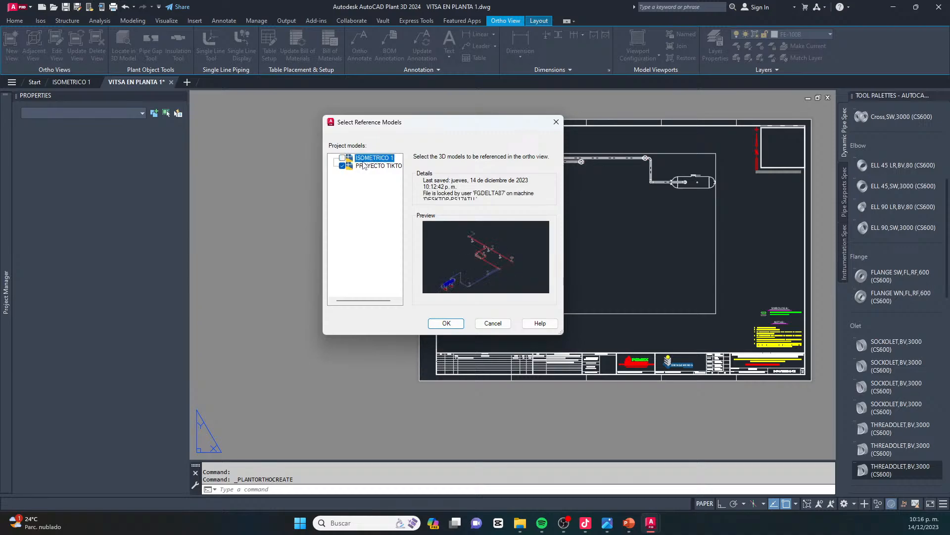
left_click(343, 167)
left_click(342, 158)
left_click(362, 158)
left_click(439, 323)
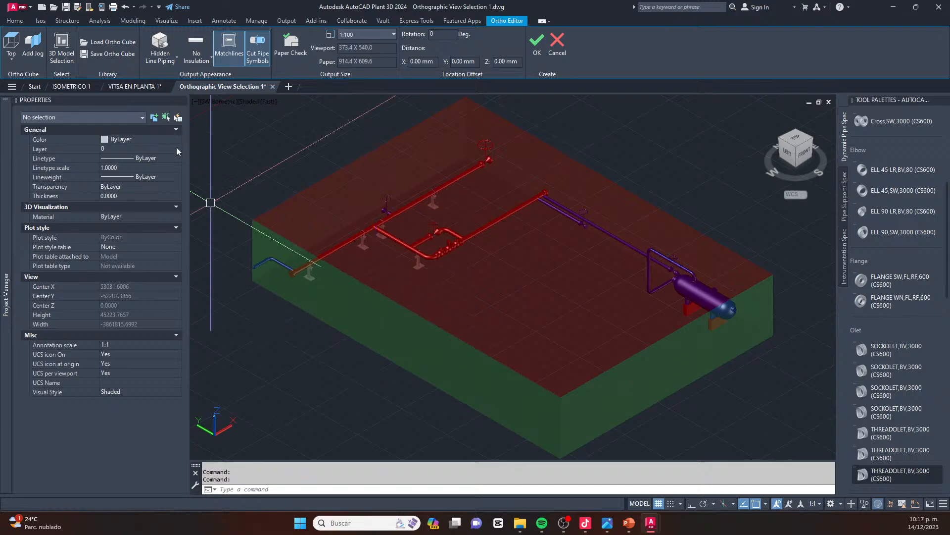
Set the new view's direction to Left and its output appearance to No Hidden Lines
left_click(11, 59)
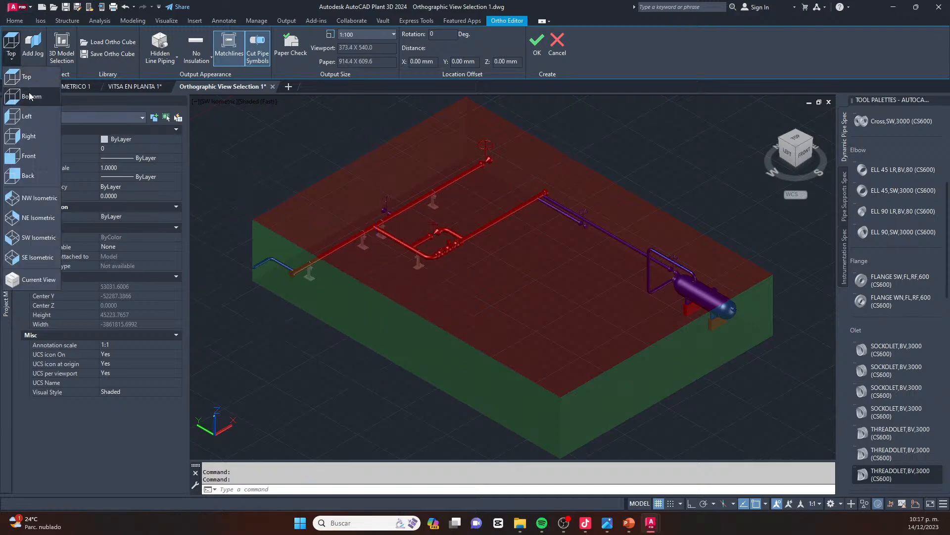
left_click(30, 116)
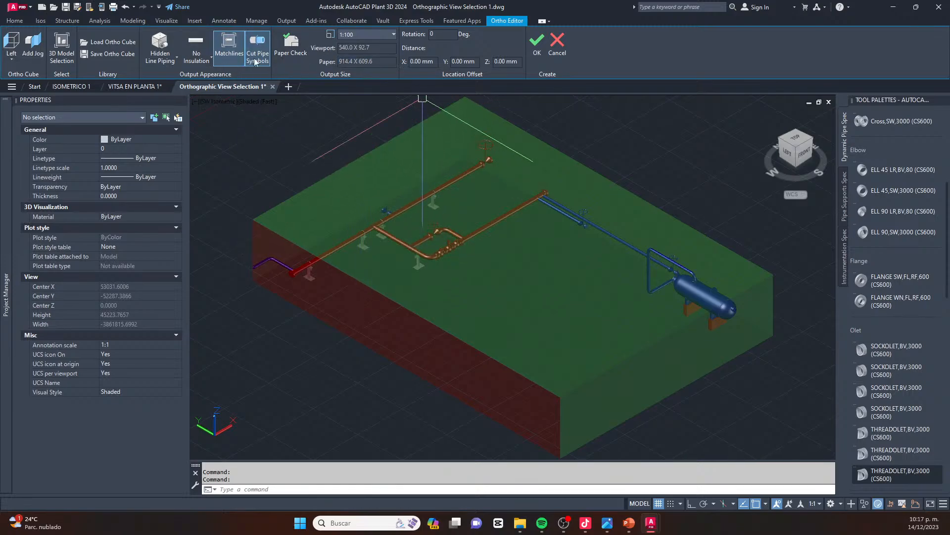
left_click(169, 60)
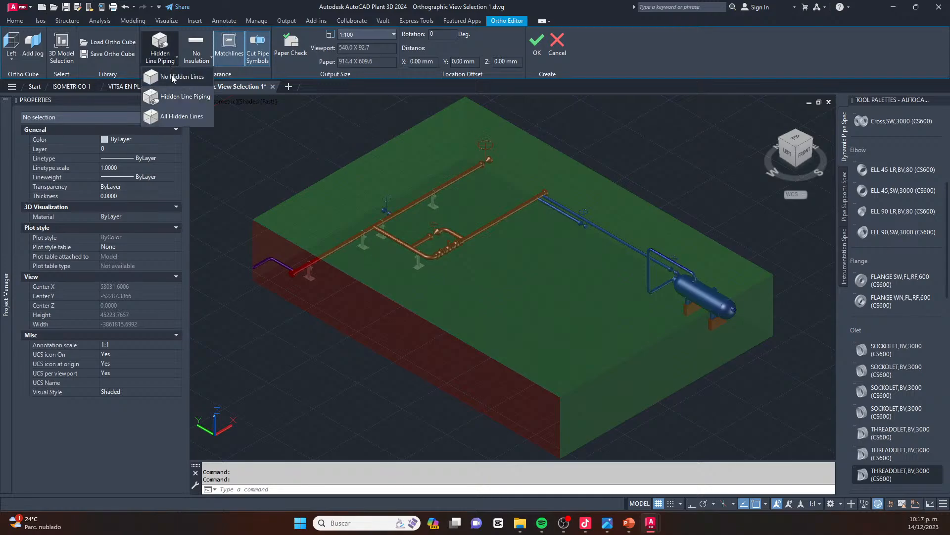
left_click(171, 83)
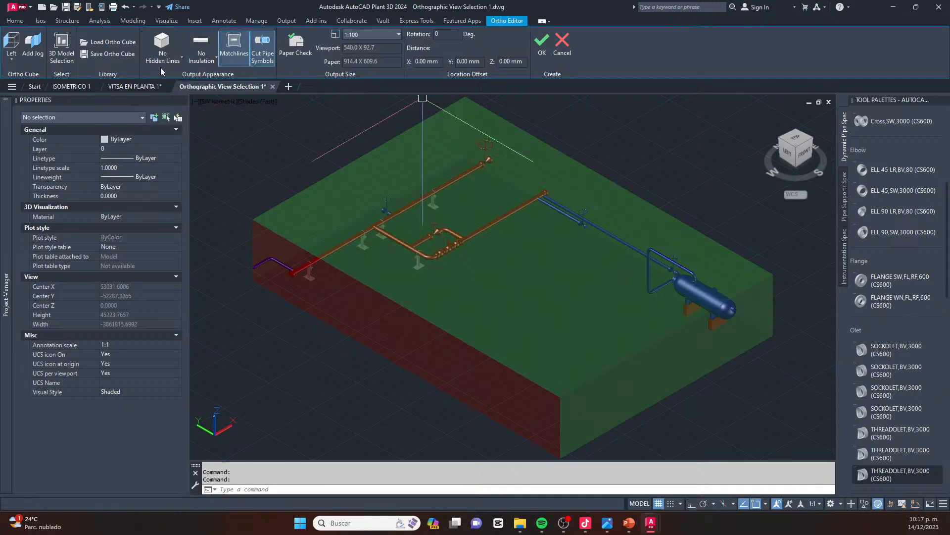
Create the left view and place its viewport over the lower part of the plan viewport on the sheet
left_click(541, 52)
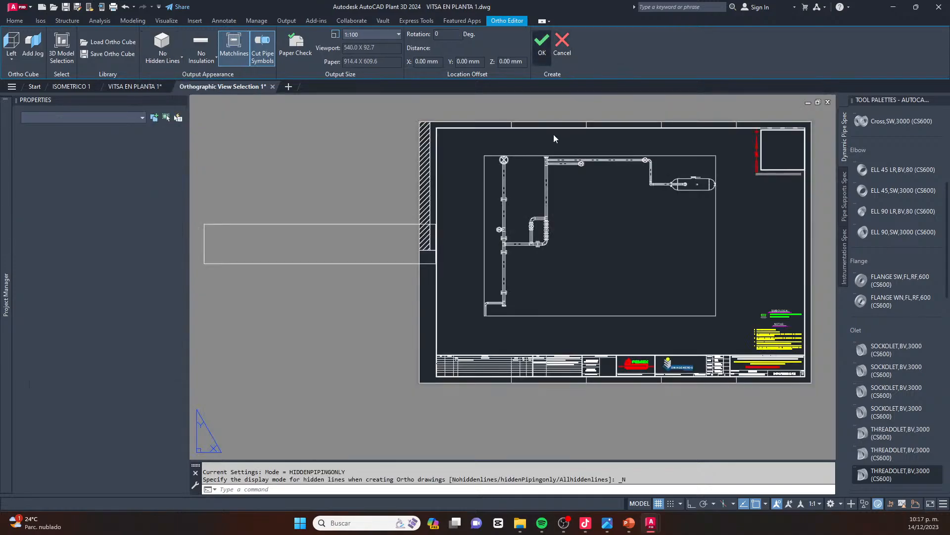
left_click(525, 311)
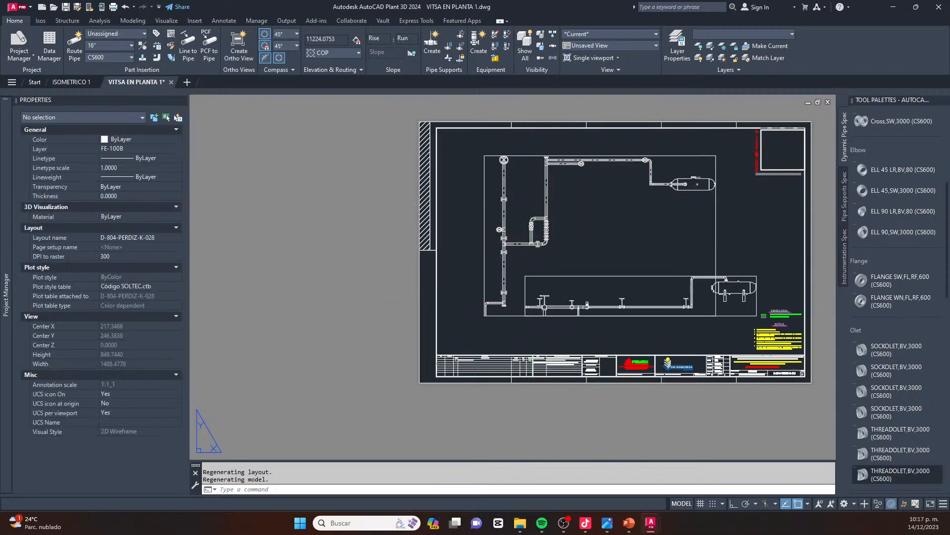
scroll(750, 276, "up", 4)
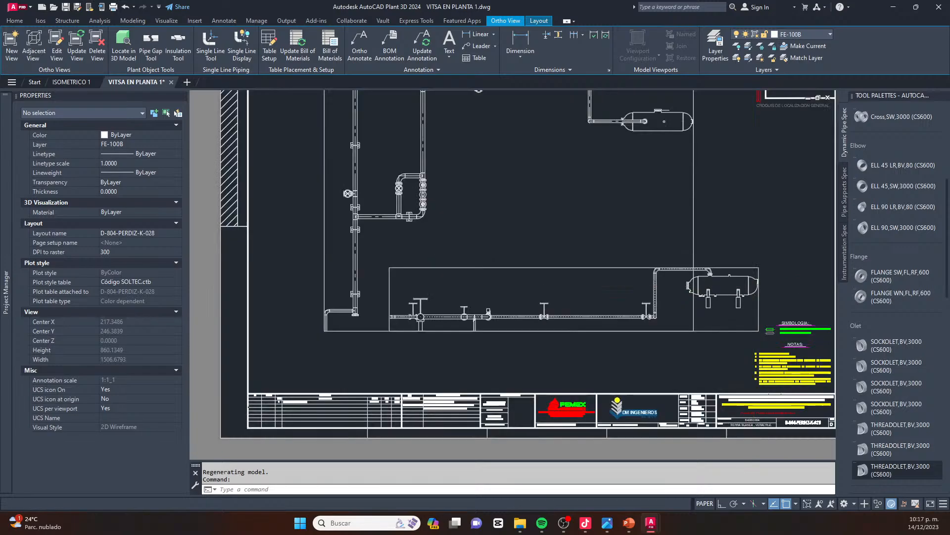
scroll(530, 256, "down", 1)
Move the left view's viewport down and slightly to the left, just above the title block
left_click(529, 256)
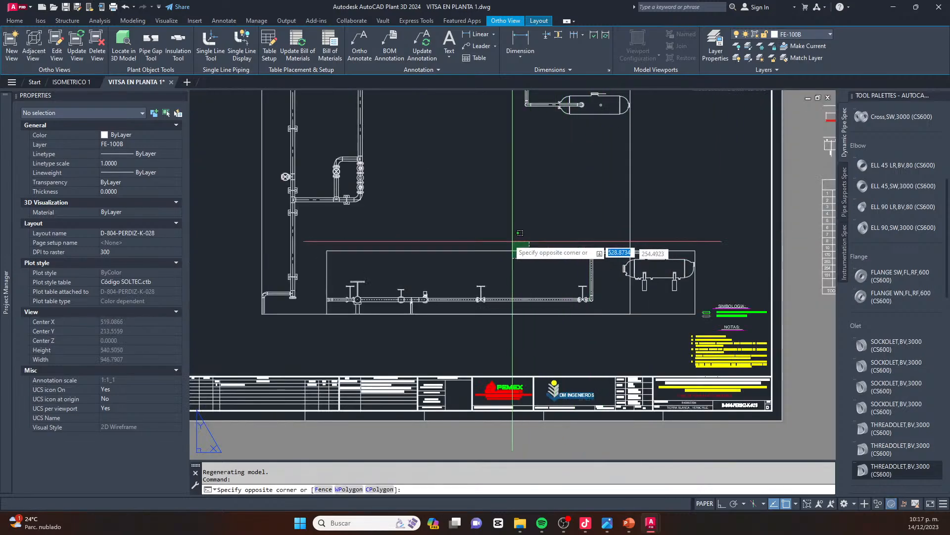
left_click(508, 239)
type("m")
key("Return")
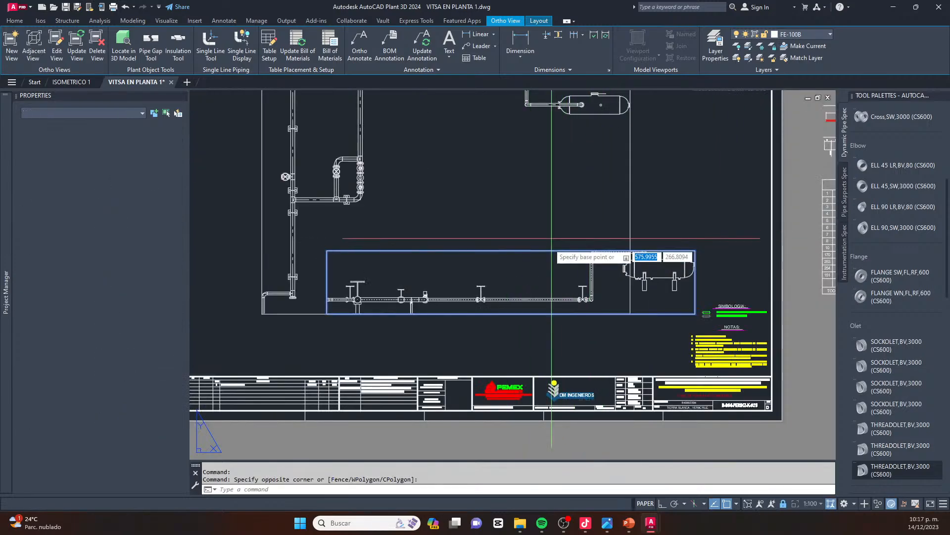
left_click(550, 244)
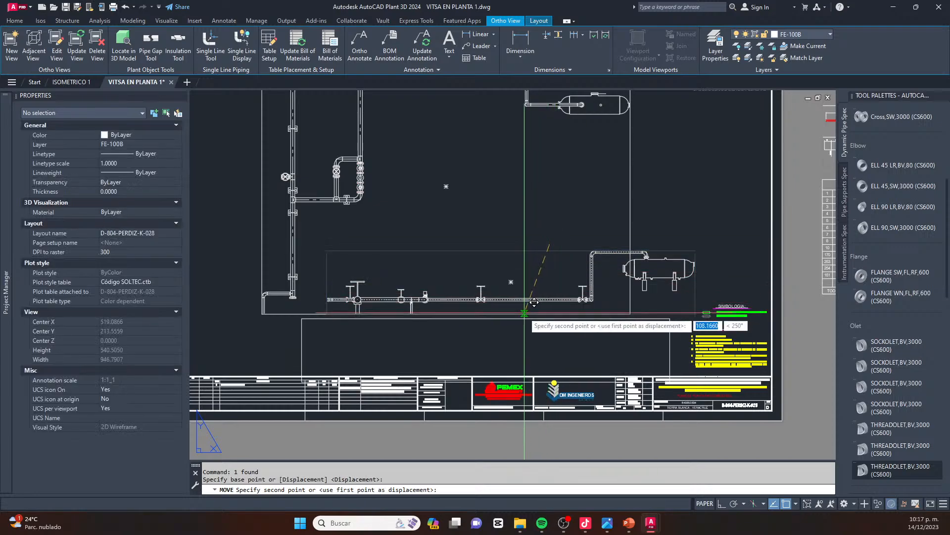
left_click(558, 295)
key("Escape")
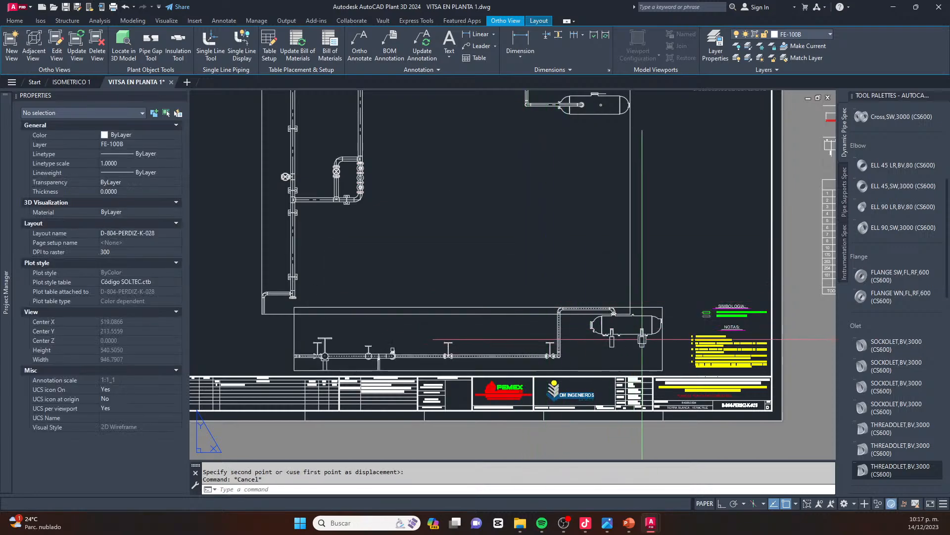
Examine the left elevation's piping and supports up close and compare them with the bypass valves in the plan view
scroll(642, 337, "up", 6)
scroll(596, 221, "down", 4)
scroll(359, 305, "up", 4)
scroll(358, 306, "up", 4)
scroll(676, 233, "down", 6)
scroll(228, 230, "up", 2)
middle_click_drag(226, 242, 336, 283)
scroll(336, 284, "down", 5)
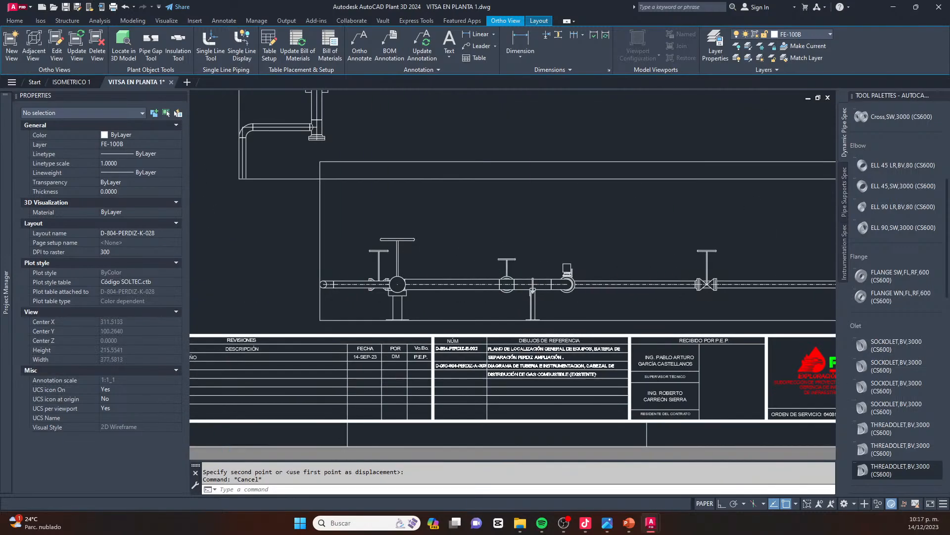
scroll(390, 295, "up", 3)
scroll(475, 246, "down", 4)
middle_click_drag(446, 187, 440, 263)
scroll(374, 205, "up", 6)
middle_click_drag(416, 187, 412, 211)
scroll(412, 208, "up", 2)
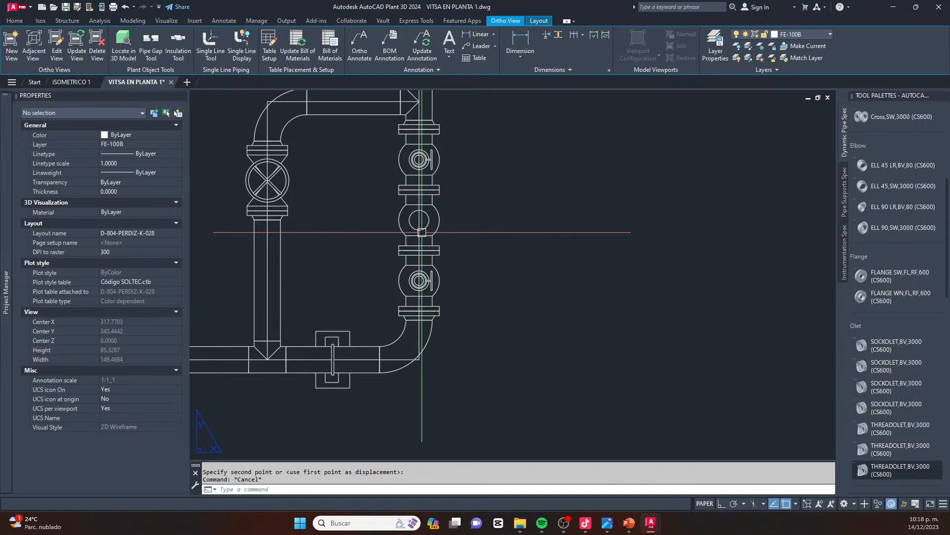
scroll(415, 223, "down", 5)
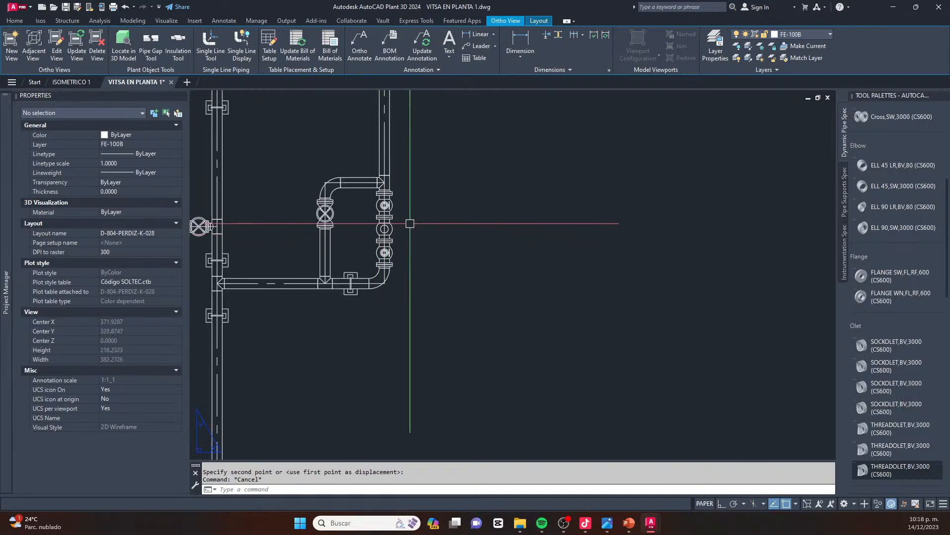
Examine the flanged valves along the elevation's pipe run up to the riser, then the sheet's overall layout
scroll(455, 390, "up", 8)
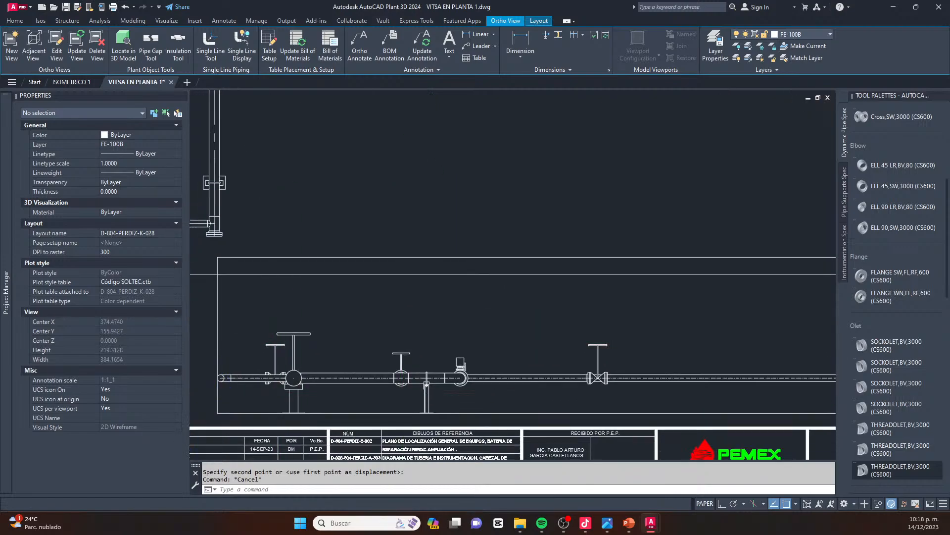
scroll(362, 323, "down", 5)
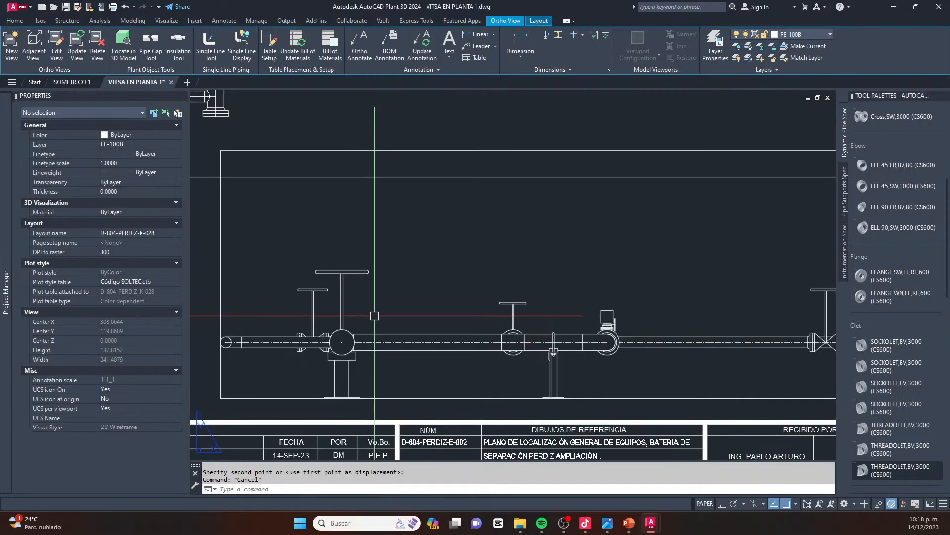
scroll(616, 377, "up", 7)
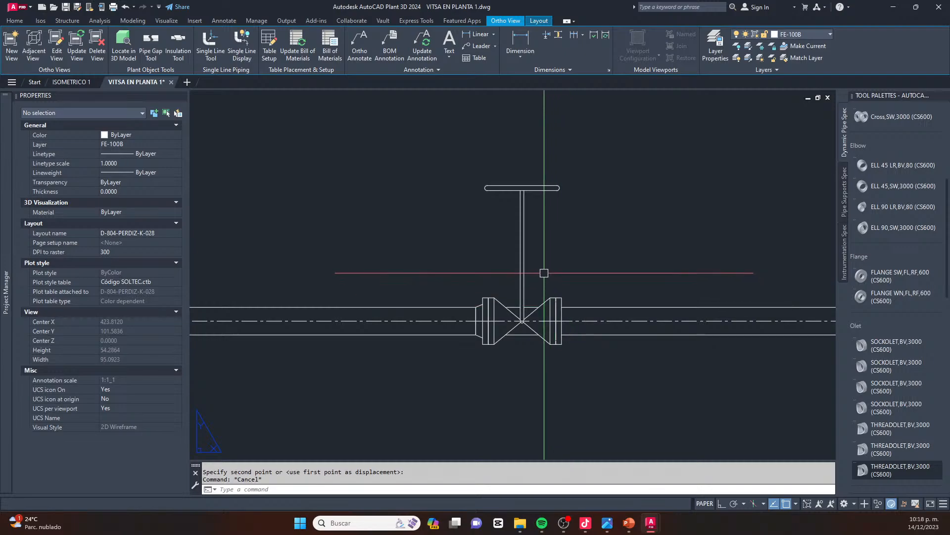
scroll(546, 324, "up", 4)
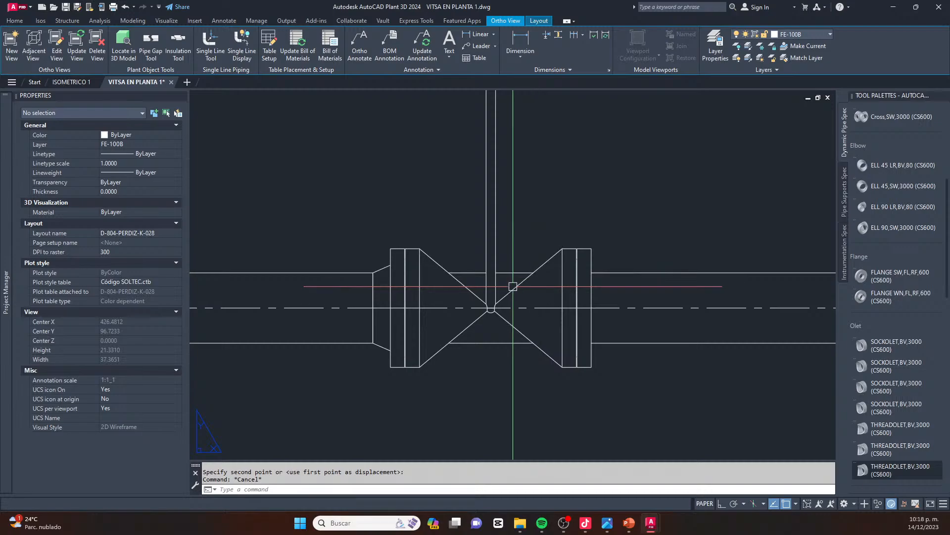
scroll(534, 278, "down", 12)
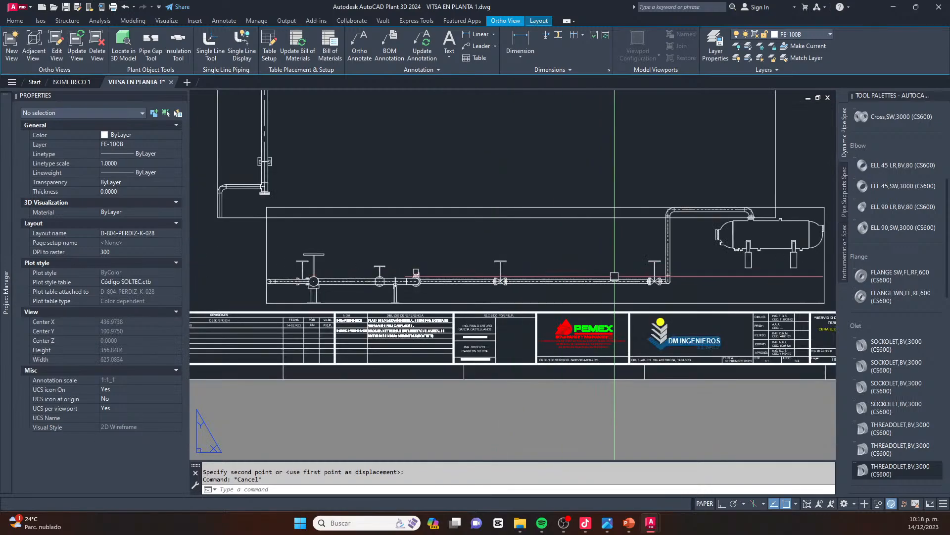
scroll(591, 277, "up", 14)
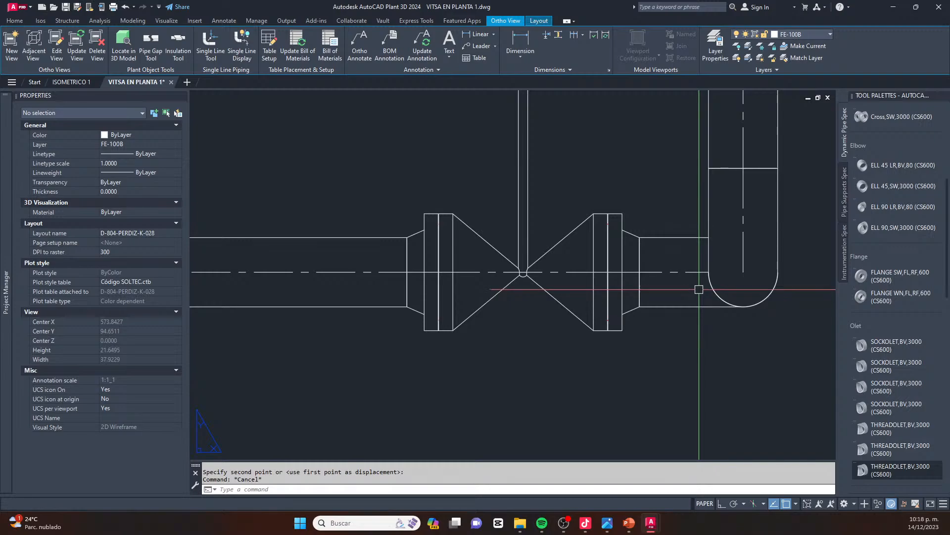
scroll(692, 287, "down", 2)
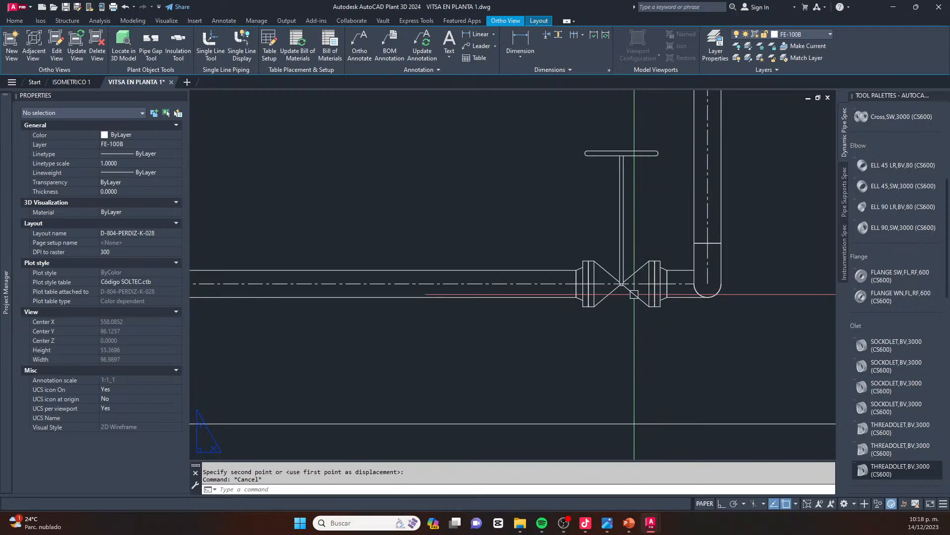
scroll(617, 292, "down", 6)
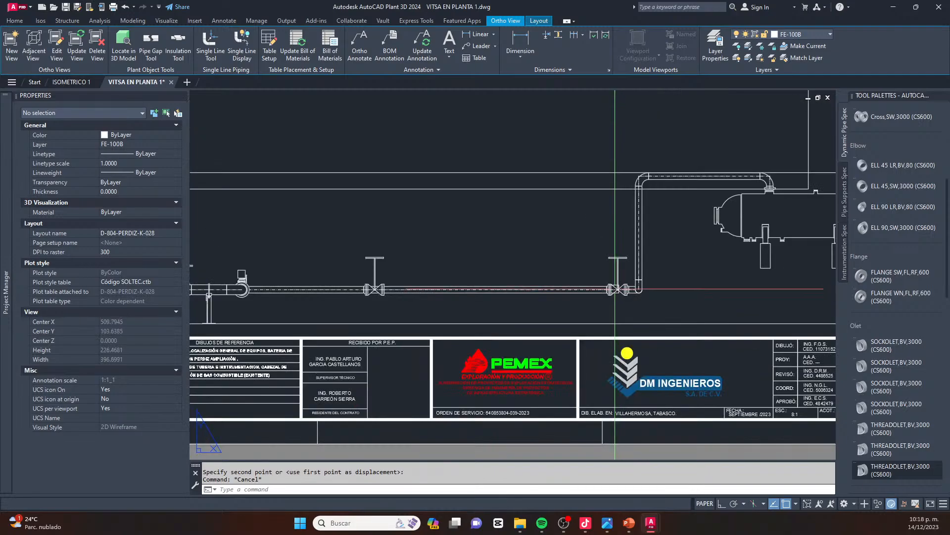
scroll(636, 231, "down", 2)
scroll(636, 232, "up", 2)
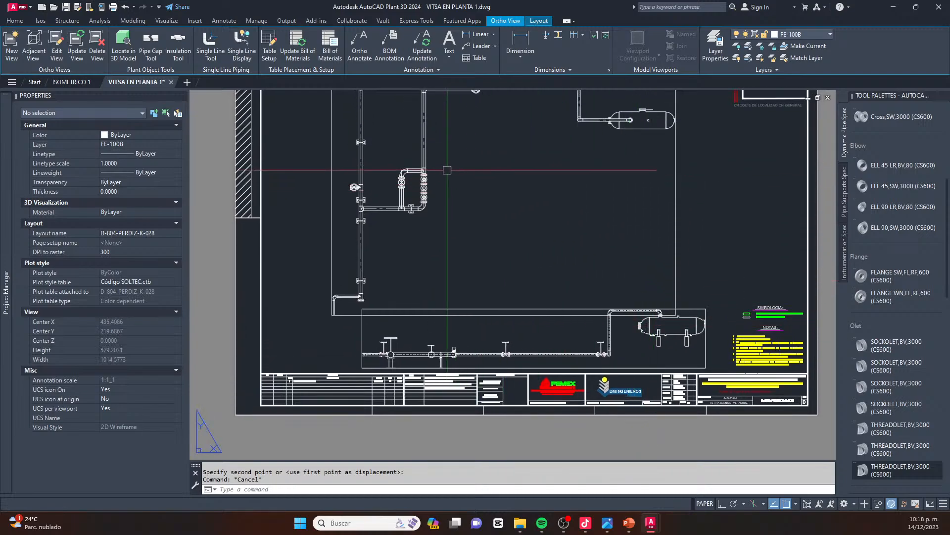
Move the plan viewport up and to the left so it clears the elevation viewport beneath it
middle_click_drag(440, 157, 441, 240)
left_click(527, 144)
left_click(494, 186)
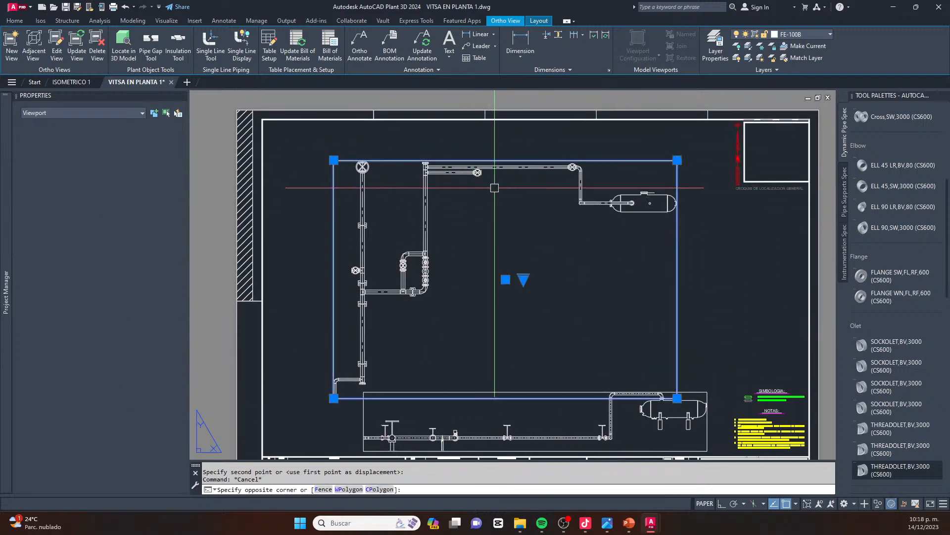
type("m")
key("Return")
left_click(728, 309)
left_click(675, 279)
Move the elevation viewport left and slightly up so it sits directly beneath the plan viewport
middle_click_drag(701, 317, 704, 251)
left_click(696, 292)
left_click(674, 341)
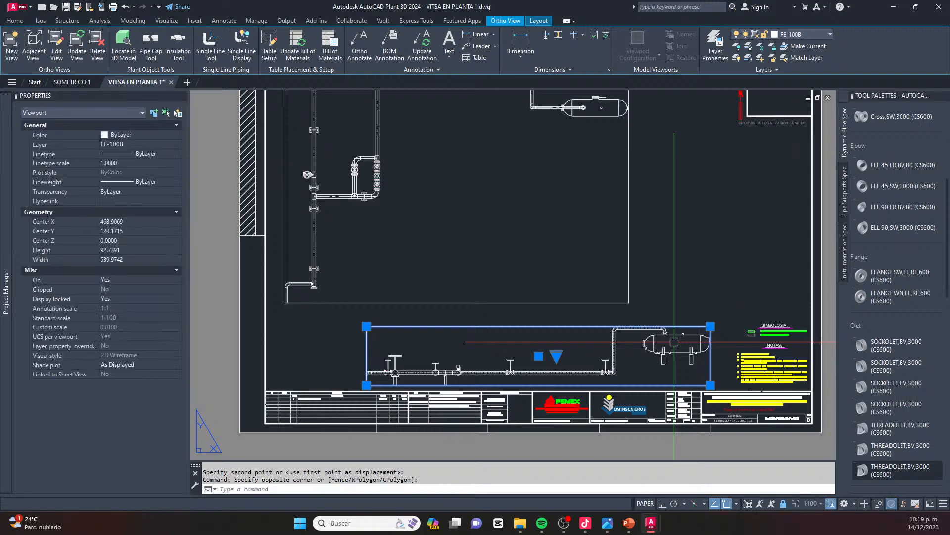
type("m")
key("Return")
left_click(736, 266)
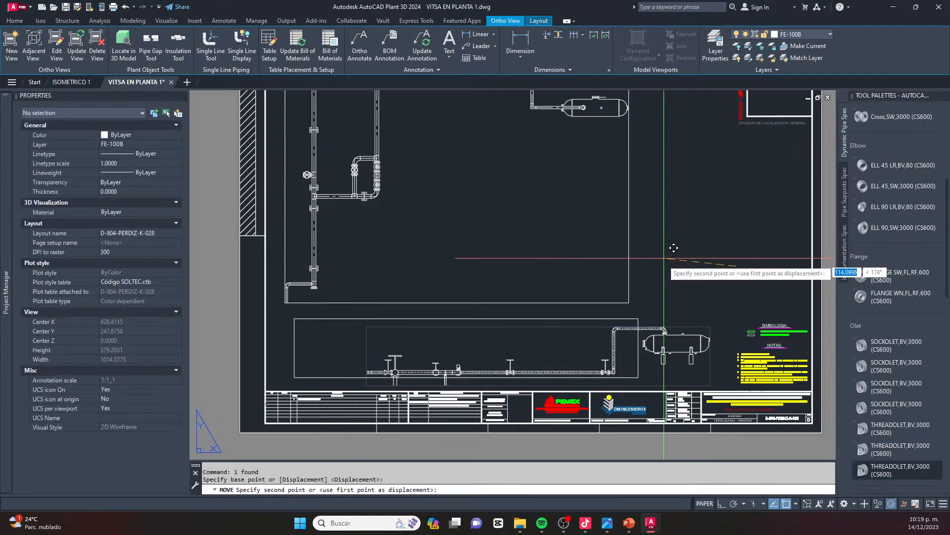
left_click(672, 249)
key("Escape")
key("Escape")
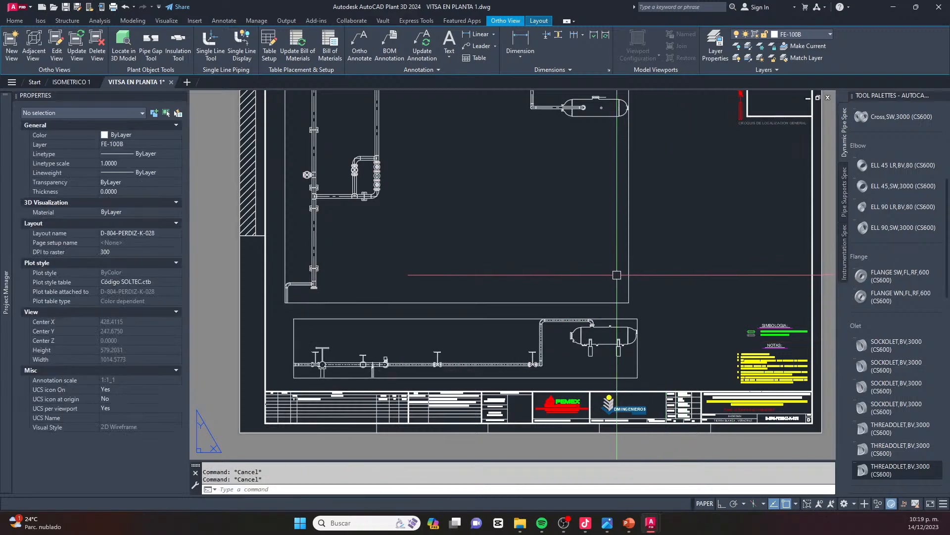
Examine the left elevation viewport and its placement beneath the plan viewport on the sheet
scroll(616, 249, "up", 10)
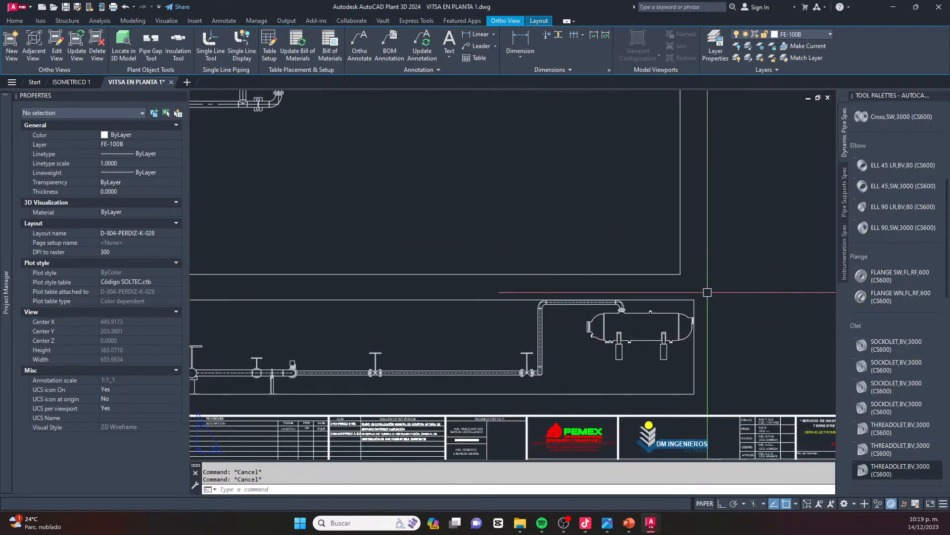
scroll(565, 337, "down", 8)
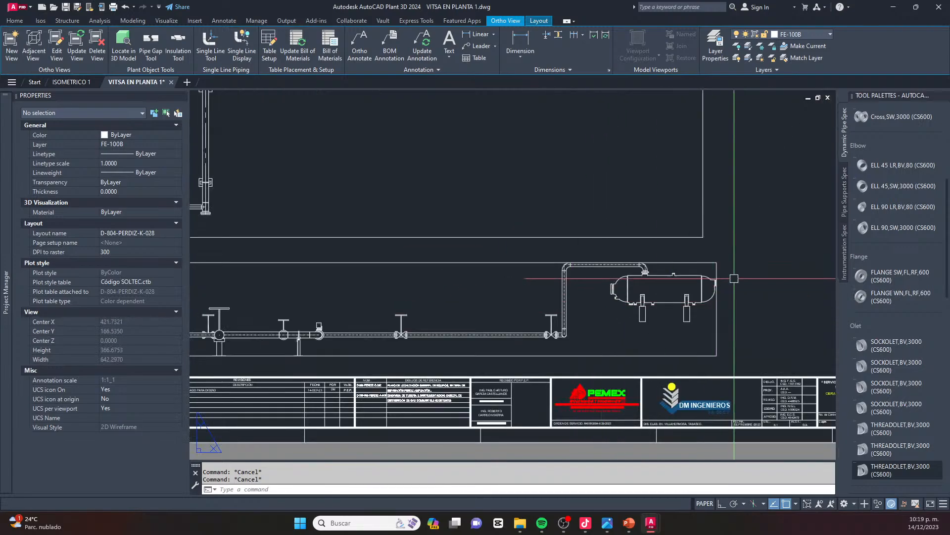
left_click(755, 285)
left_click(696, 308)
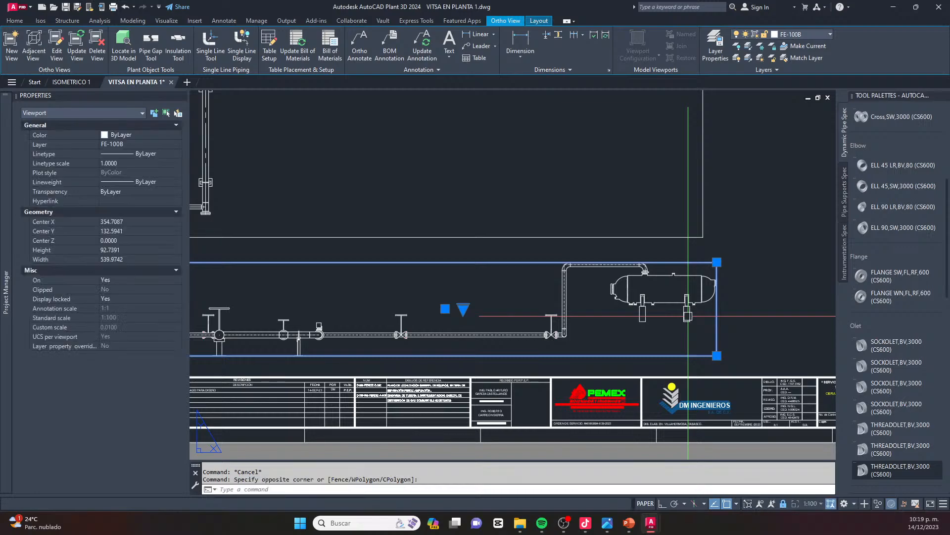
scroll(692, 382, "down", 6)
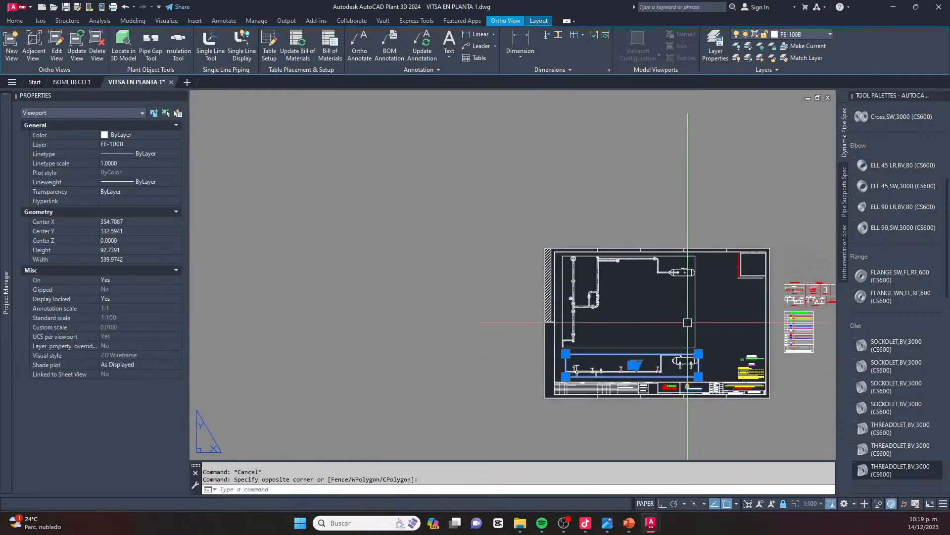
key("Escape")
key("Escape")
scroll(707, 312, "up", 4)
left_click(628, 313)
key("Escape")
key("Escape")
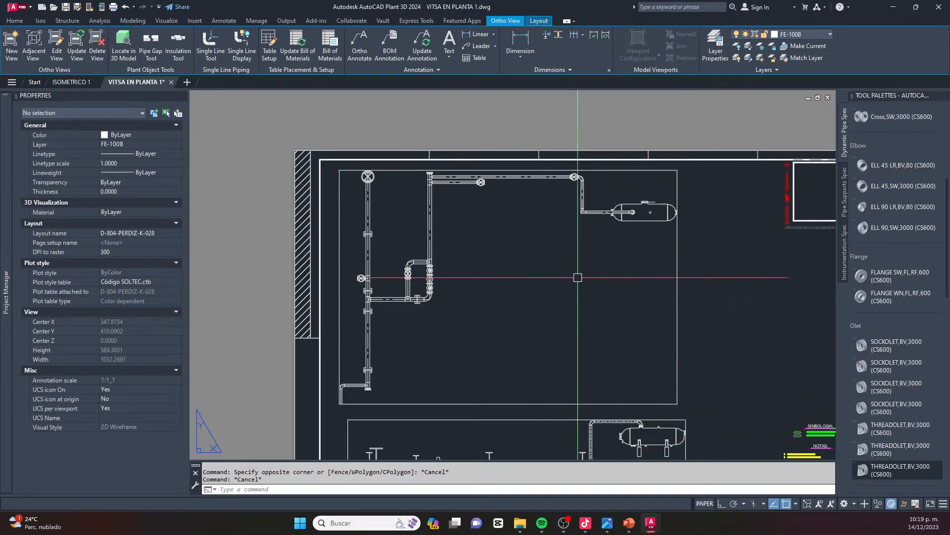
Review the overall sheet layout and return to the ISOMETRICO 1 model drawing
scroll(623, 380, "down", 3)
scroll(623, 380, "up", 2)
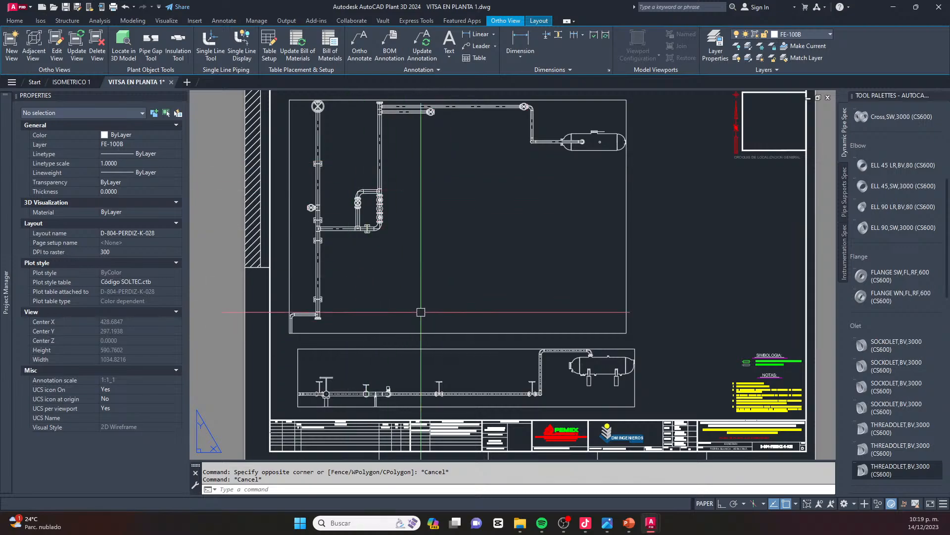
middle_click_drag(444, 276, 474, 299)
left_click(65, 82)
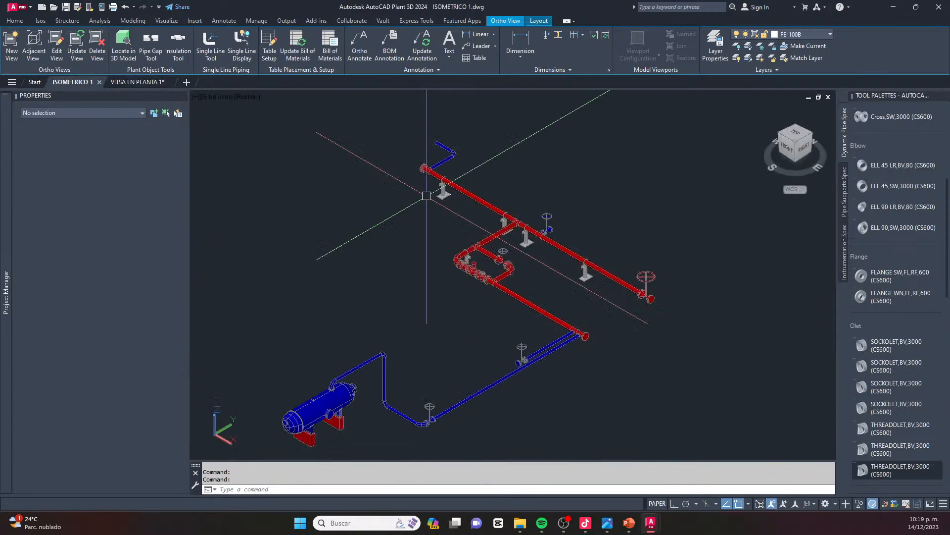
scroll(440, 181, "down", 2)
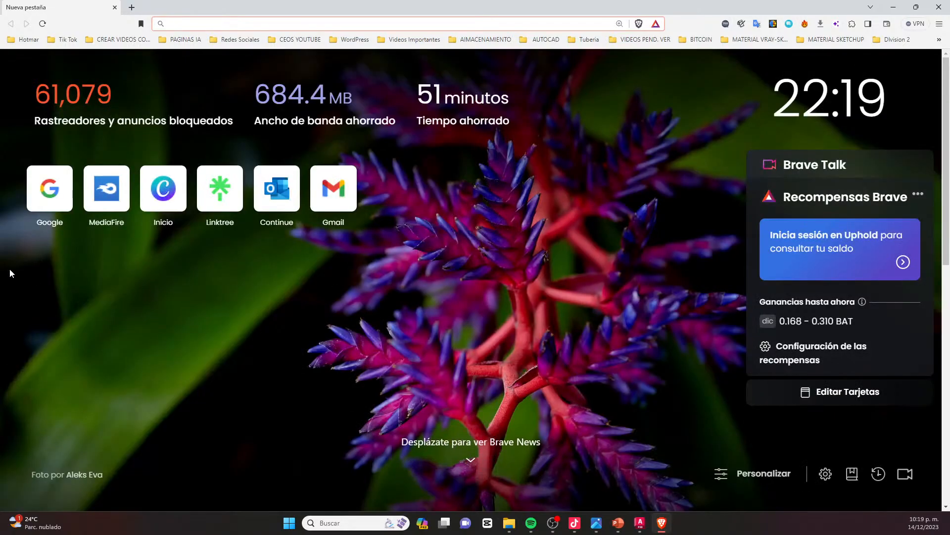
Switch to the Brave browser, open YouTube and go to the signed-in account's own channel page
type("YOU")
left_click(208, 44)
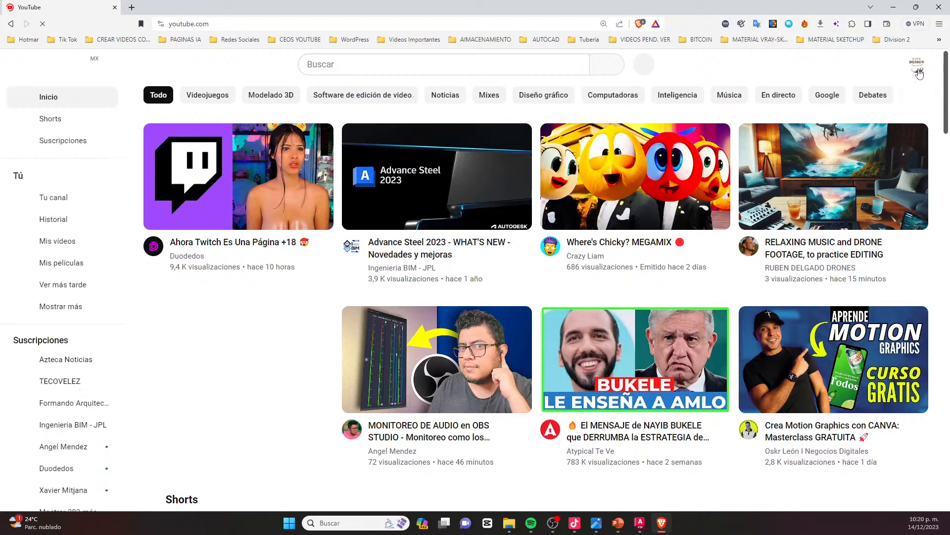
left_click(918, 72)
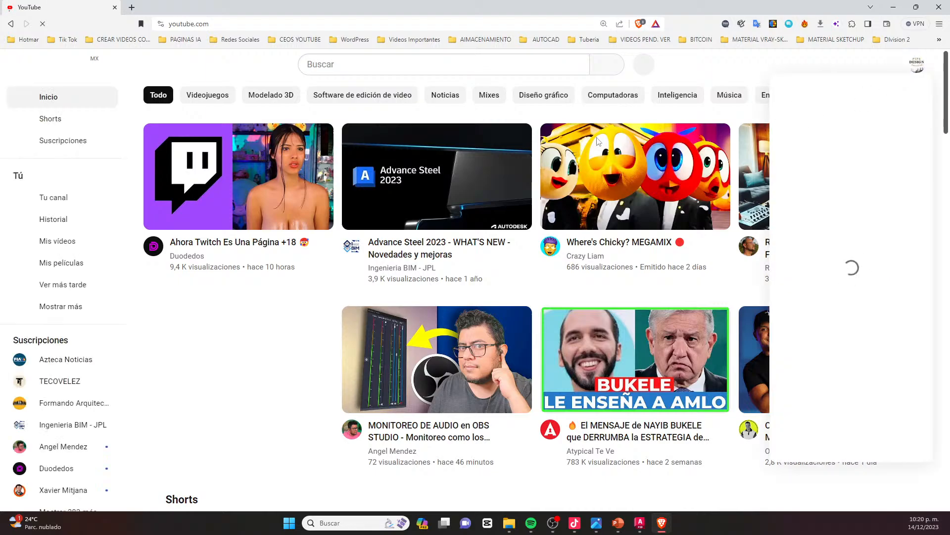
left_click(816, 110)
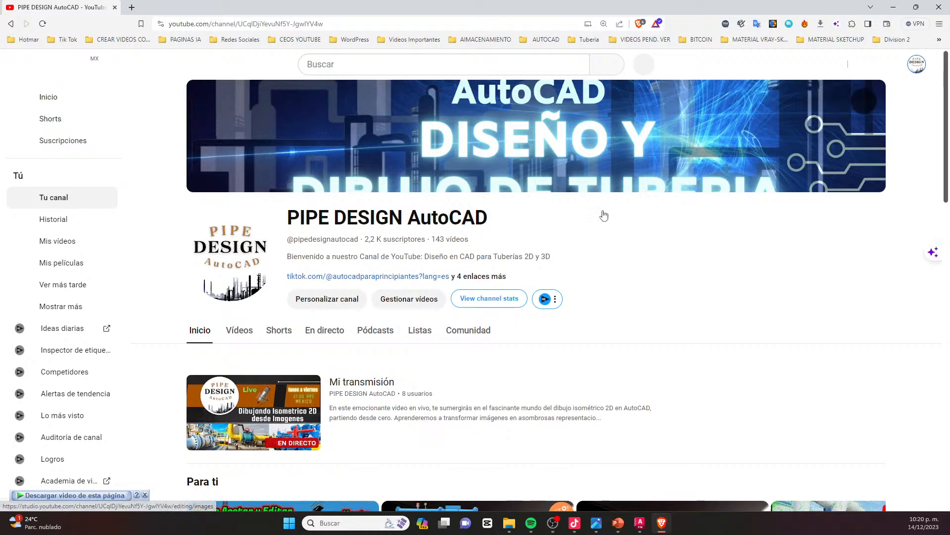
Look over the PIPE DESIGN AutoCAD channel page and view its information with the social media and group links
scroll(318, 220, "down", 2)
scroll(335, 307, "up", 2)
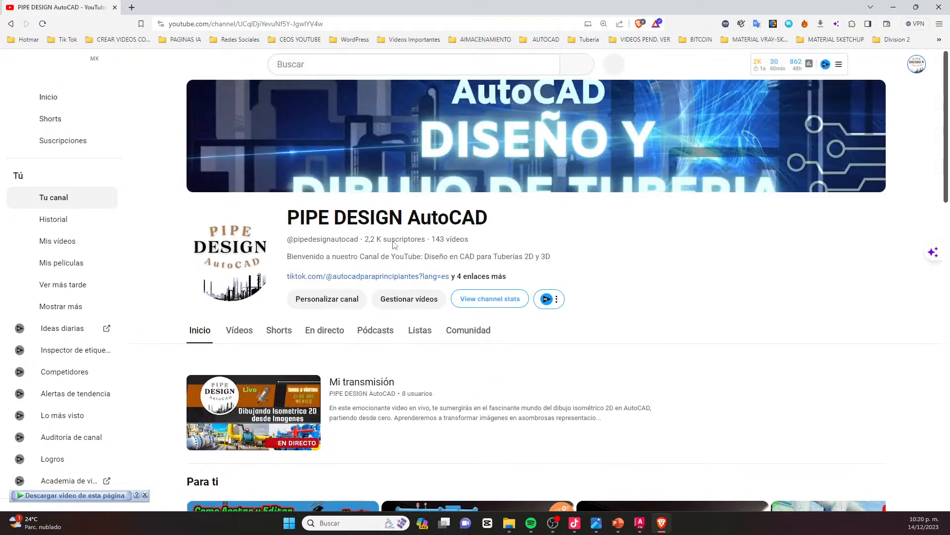
scroll(470, 317, "down", 1)
scroll(470, 318, "up", 1)
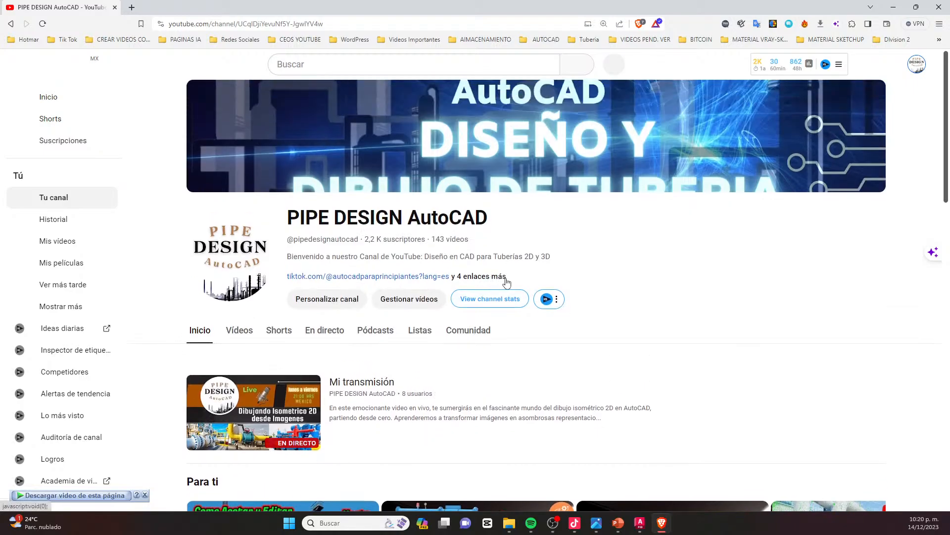
left_click(501, 278)
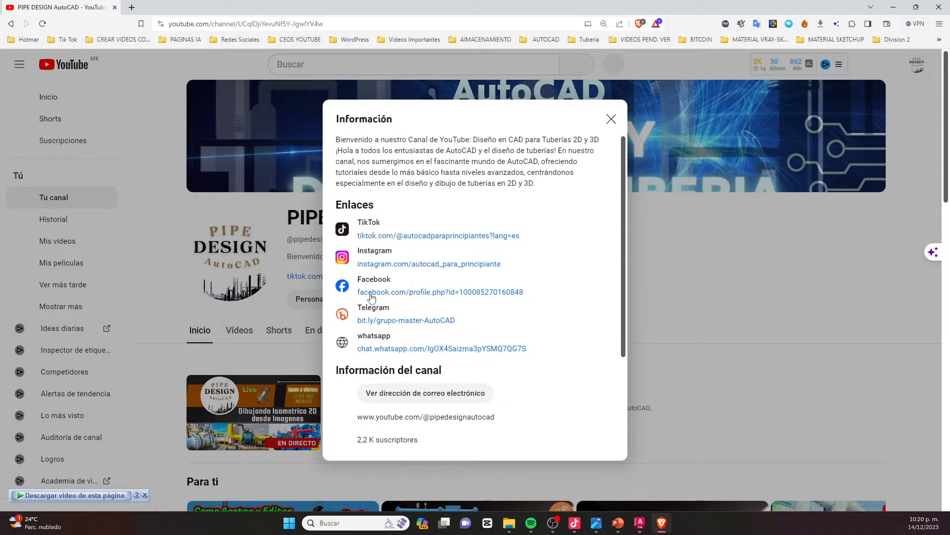
left_click(611, 119)
Browse the recommended videos, uploads and Shorts on the channel's home page
scroll(479, 262, "down", 5)
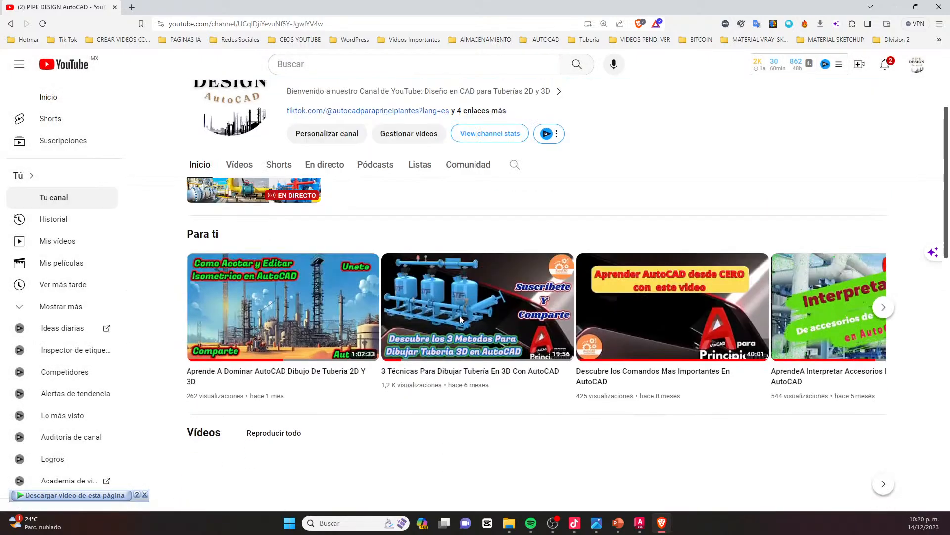
scroll(501, 350, "down", 3)
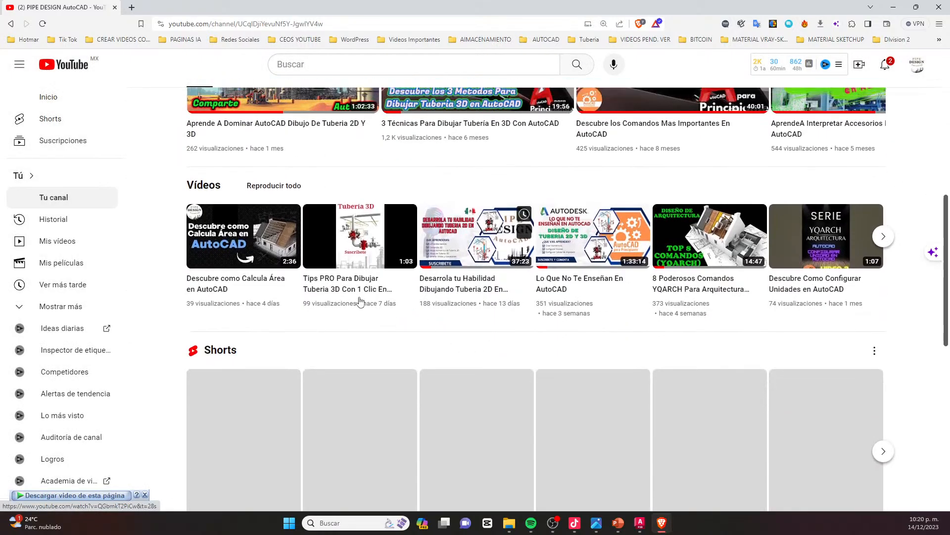
scroll(426, 292, "up", 8)
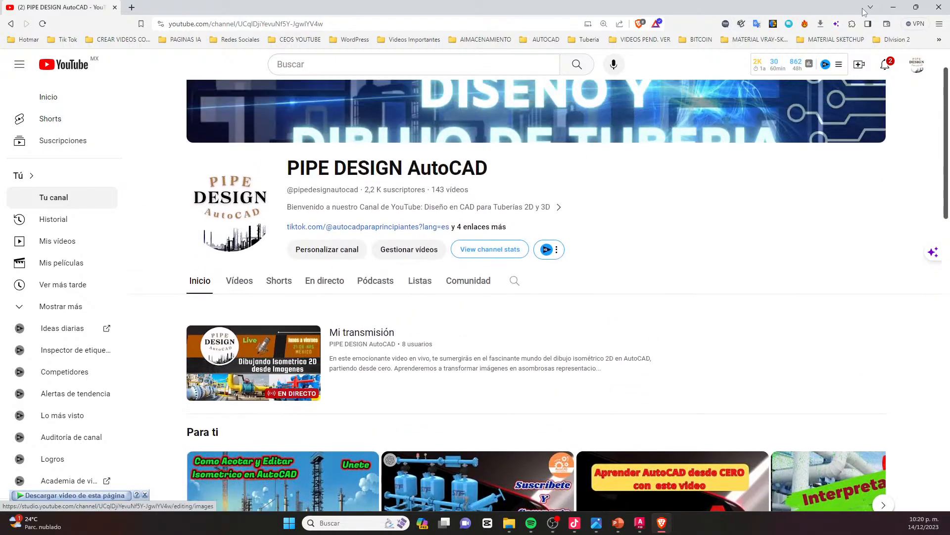
Switch back to AutoCAD Plant 3D and try to save the ISOMETRICO 1 drawing
left_click(894, 7)
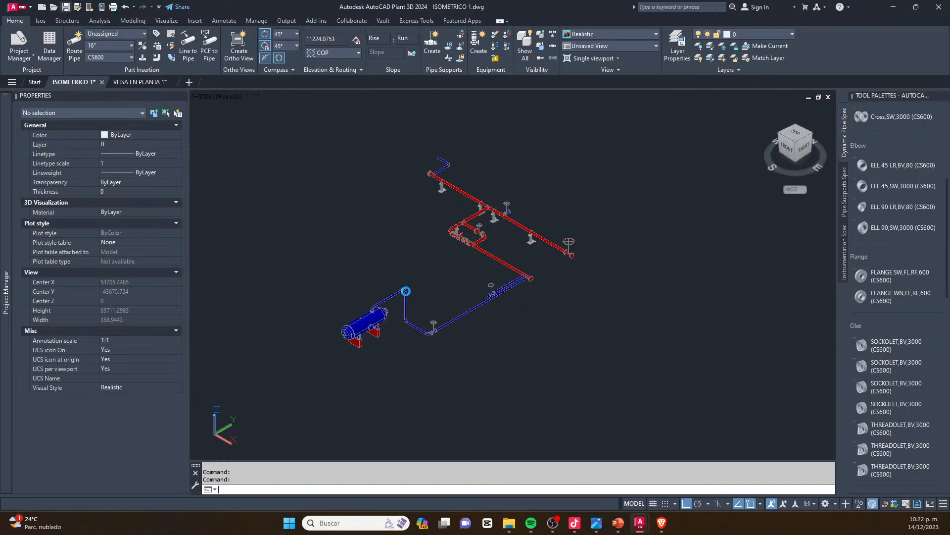
key("ctrl+s")
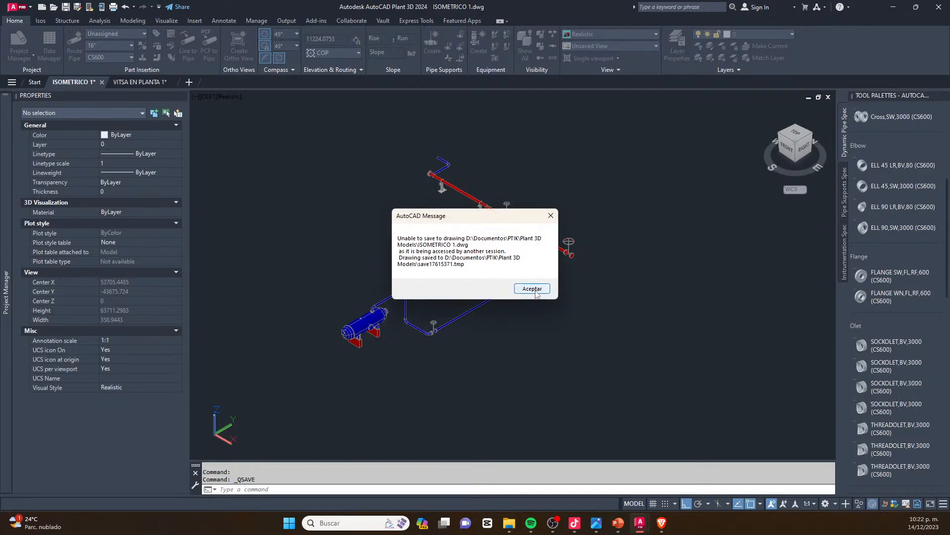
left_click(535, 292)
key("Escape")
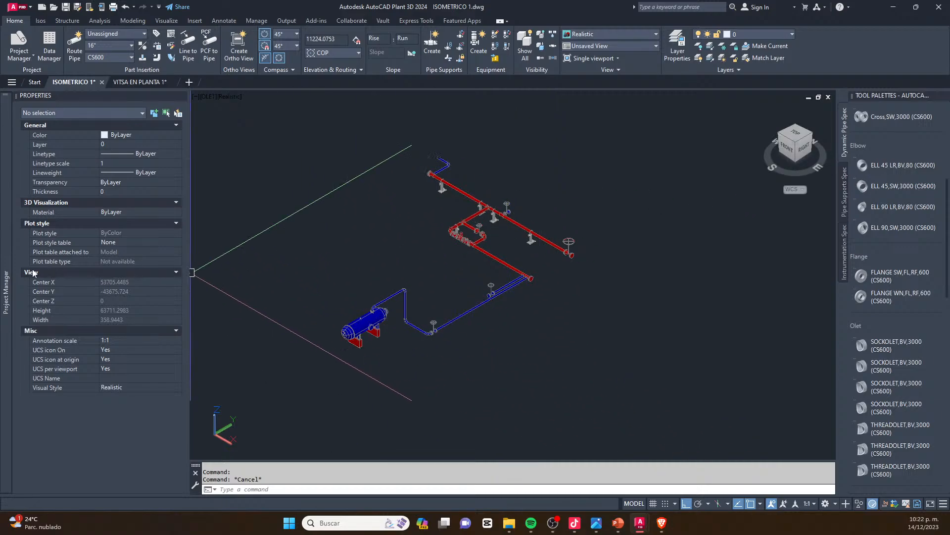
mouse_move(4, 272)
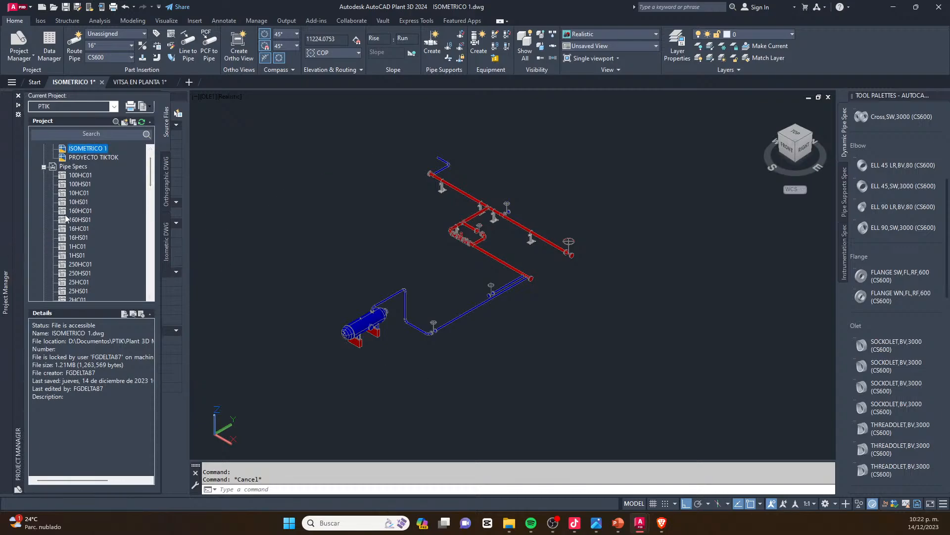
Switch to the Brave browser and open TikTok in a new tab
key("alt+Tab")
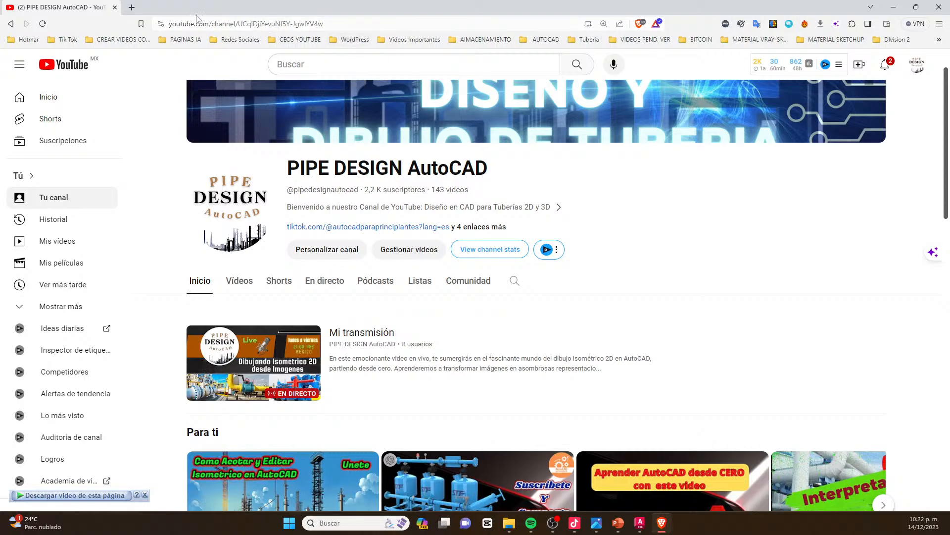
left_click(132, 8)
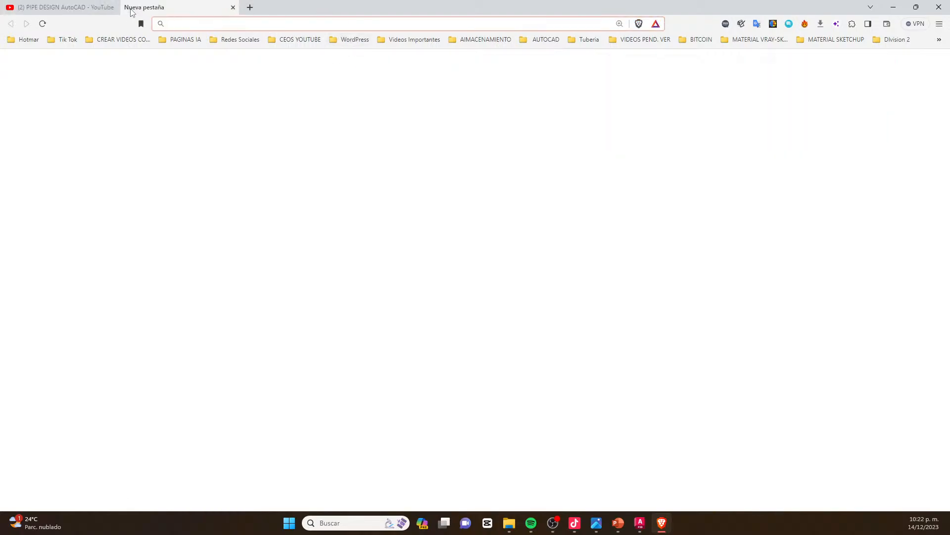
type("Tiktok")
key("Return")
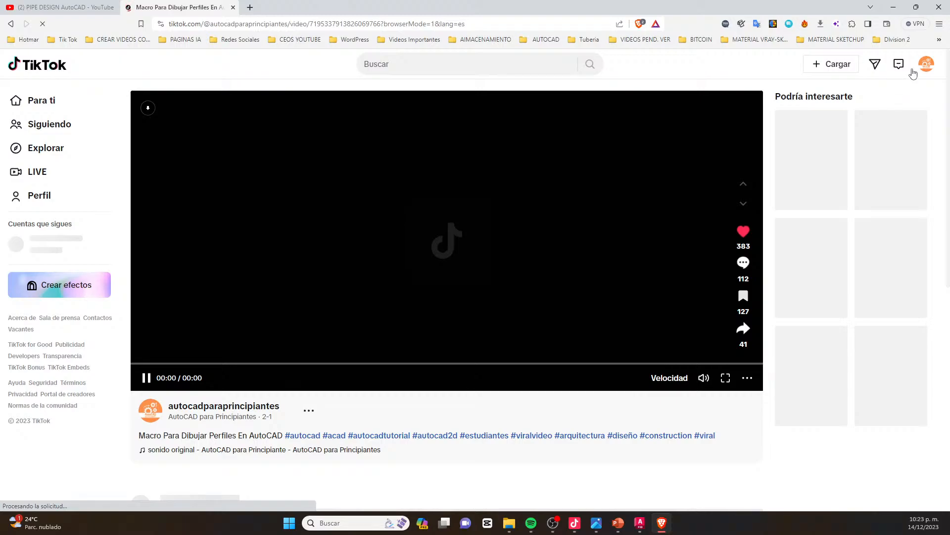
Open the signed-in account's TikTok profile and allow notifications from the site
mouse_move(920, 70)
left_click(855, 92)
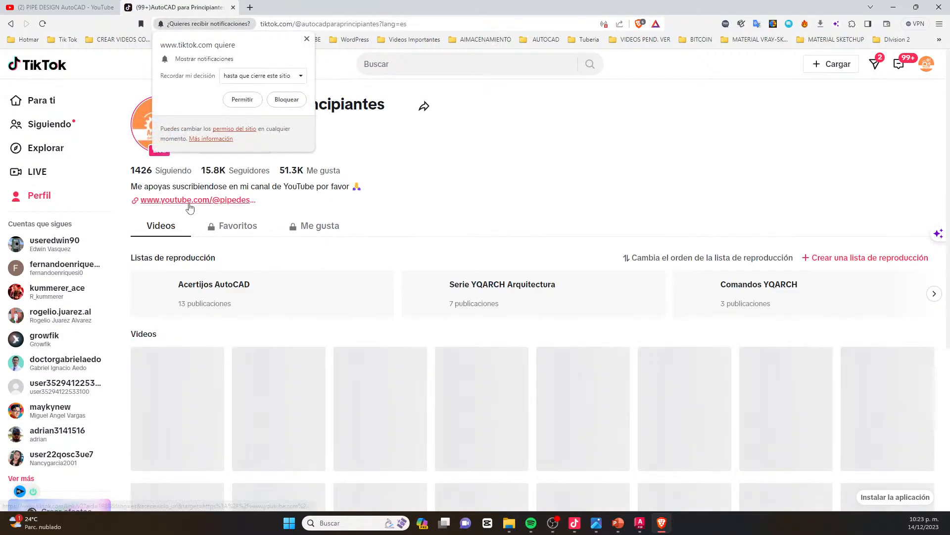
left_click(225, 202)
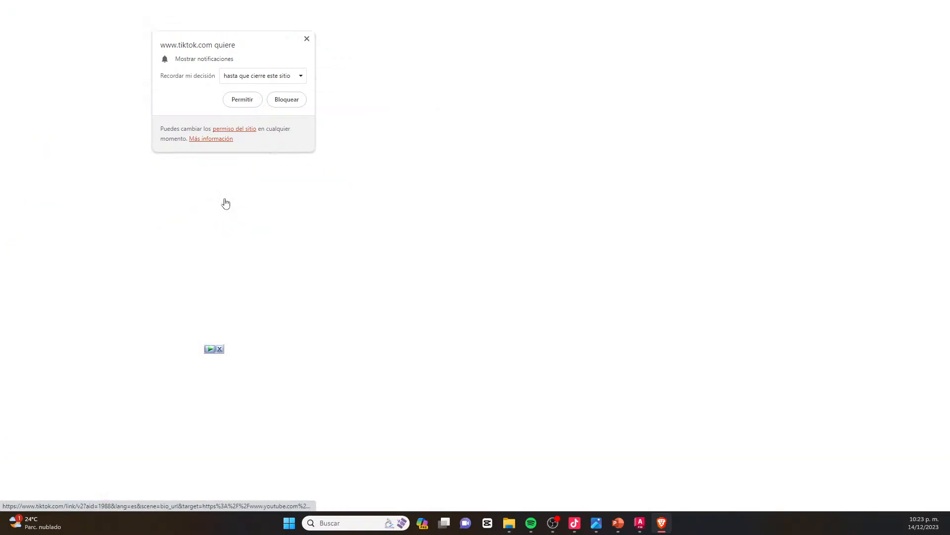
left_click(242, 101)
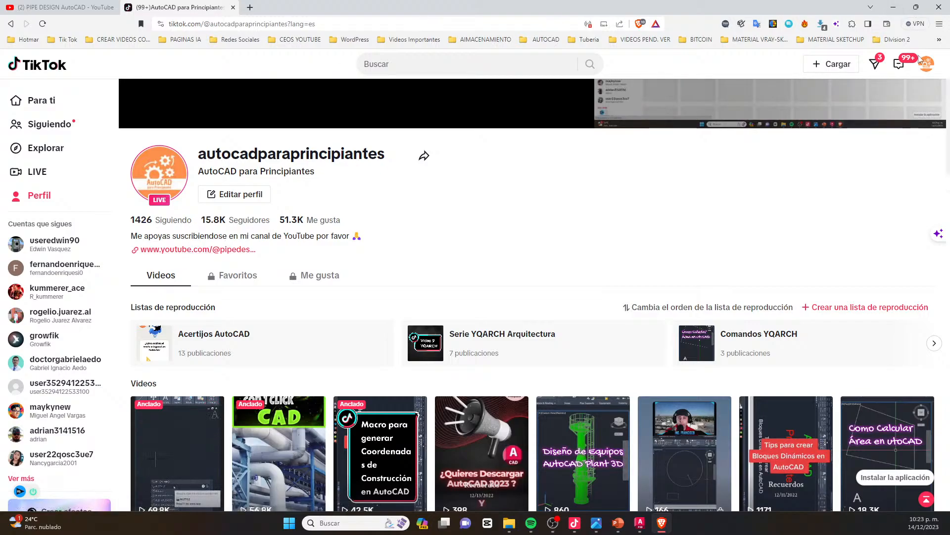
Switch back to AutoCAD Plant 3D and examine the complete piping and vessel model in its isometric view
left_click(894, 8)
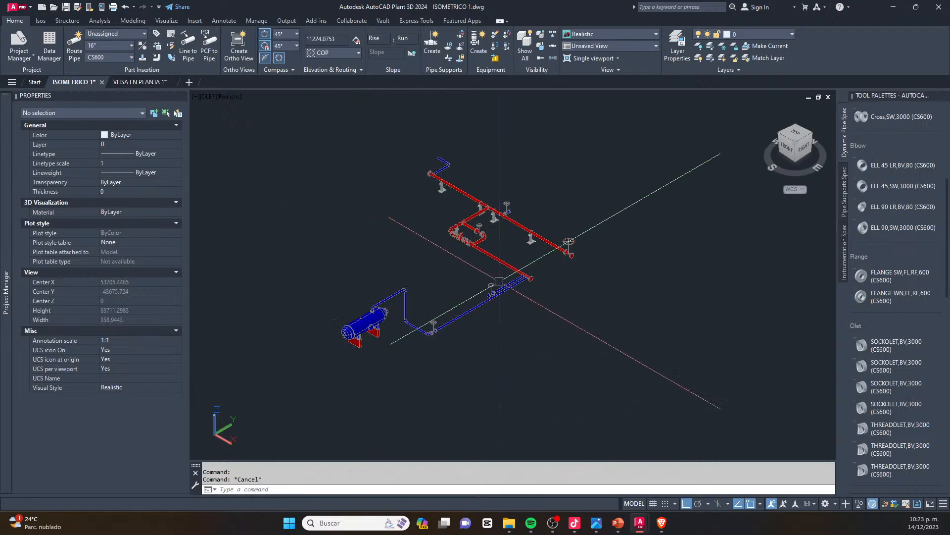
scroll(467, 247, "down", 4)
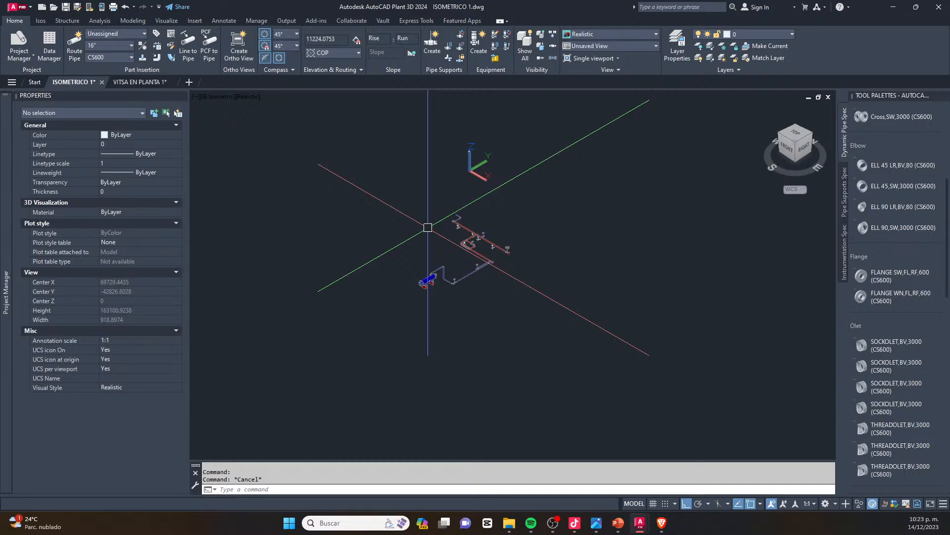
scroll(428, 228, "up", 5)
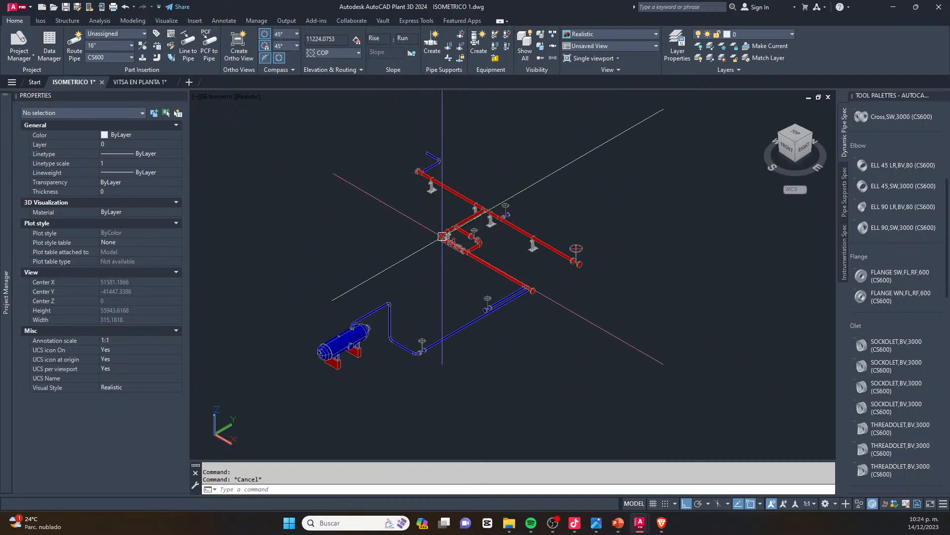
scroll(393, 257, "up", 2)
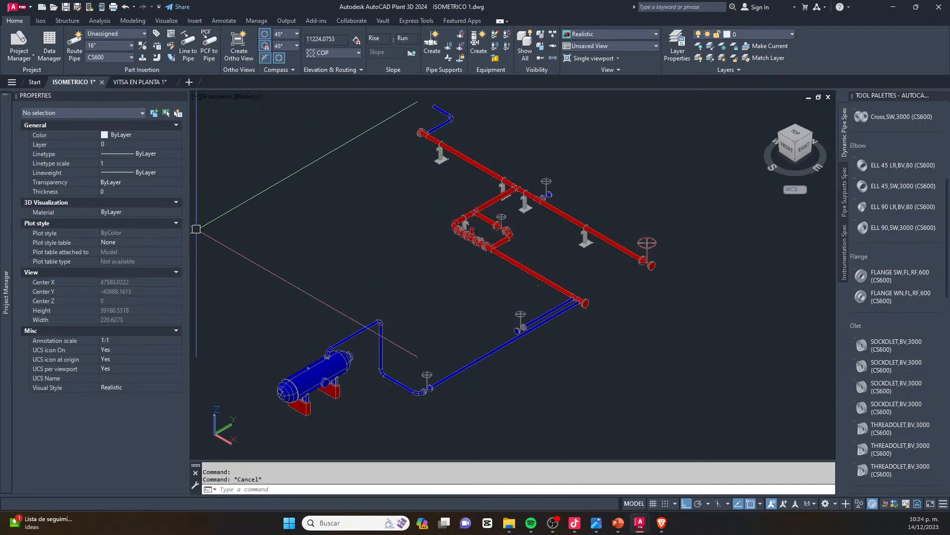
mouse_move(5, 253)
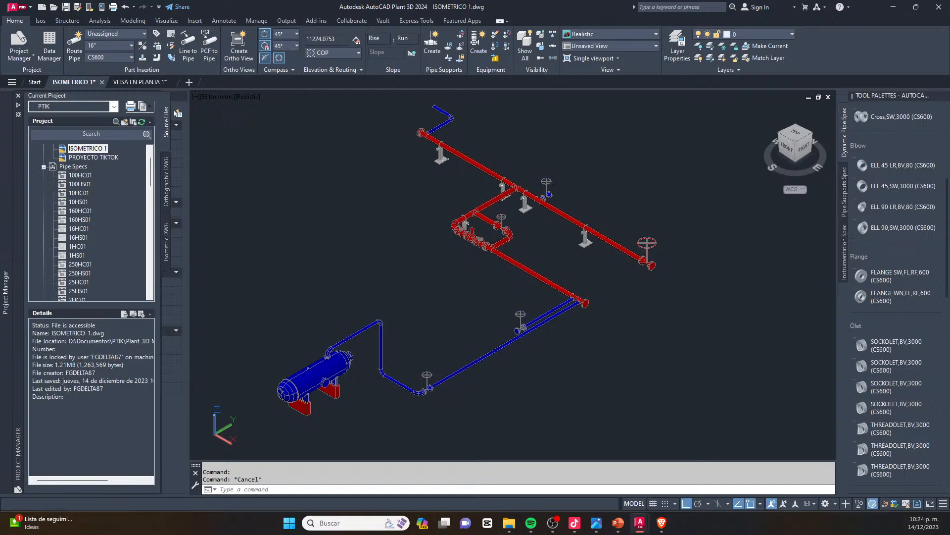